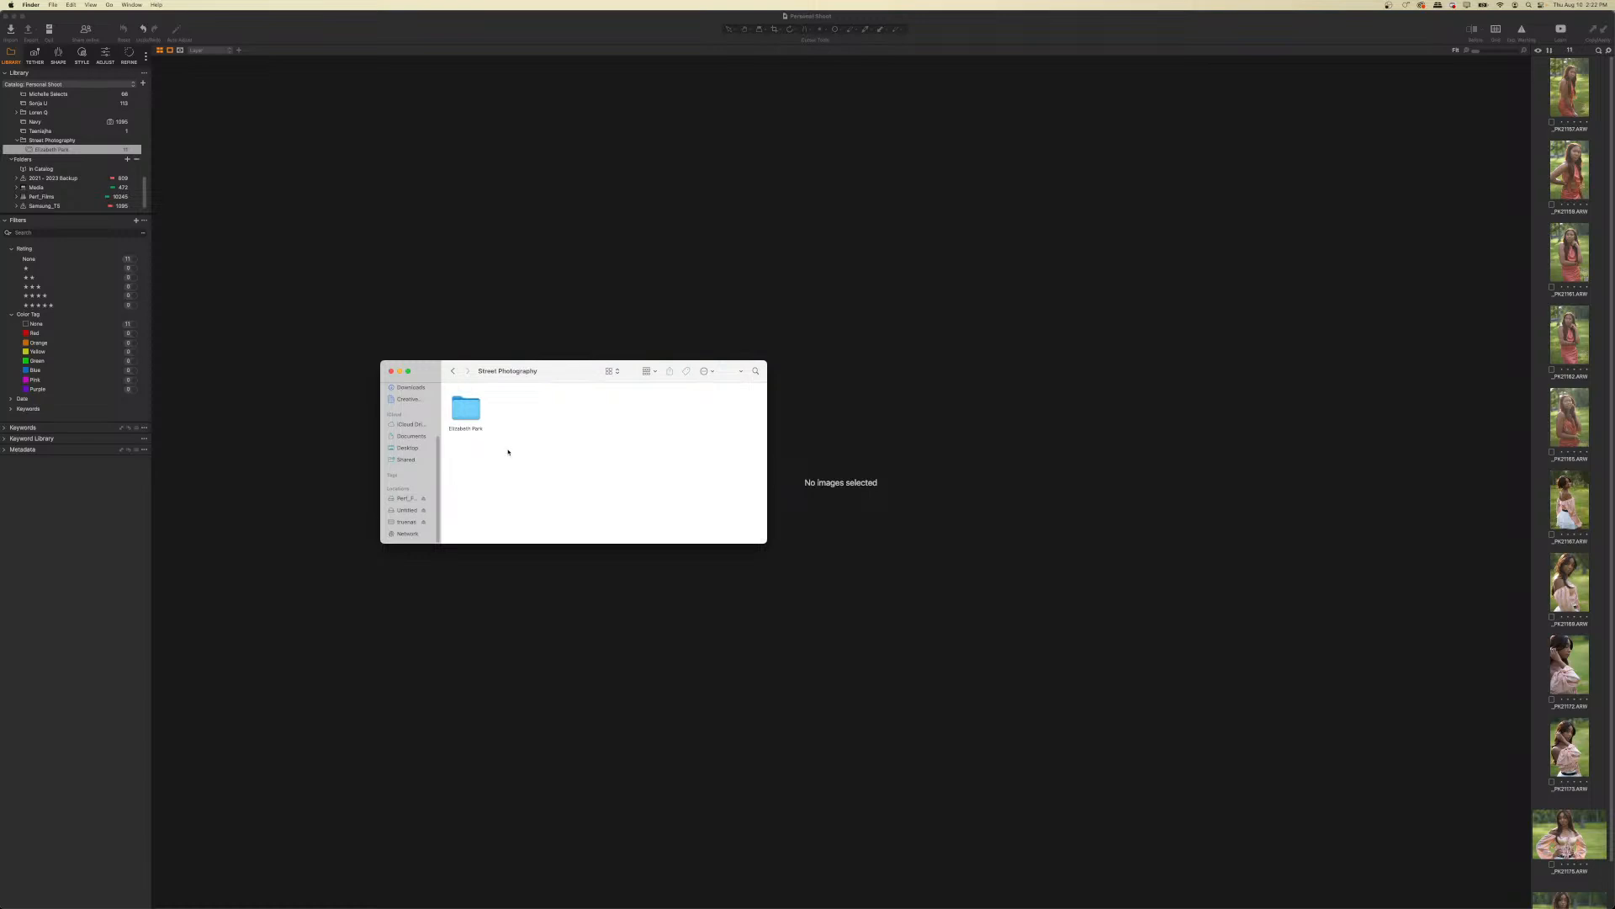
- Open the first eight photos from the JPG folder of Elizabeth Park together in Preview
double_click(469, 407)
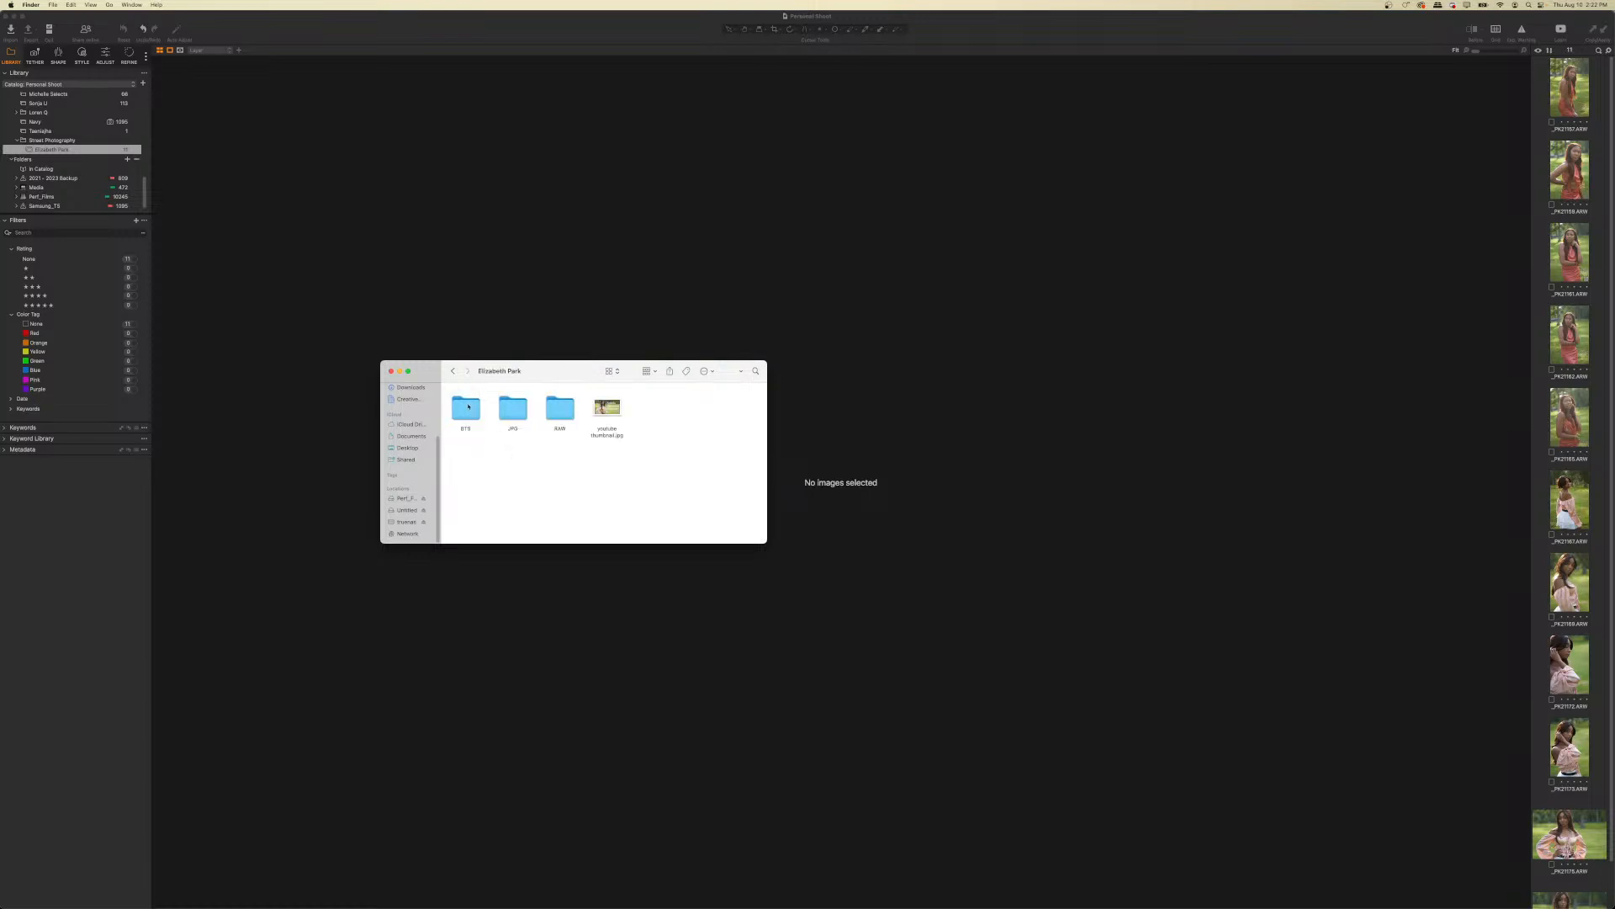
double_click(513, 409)
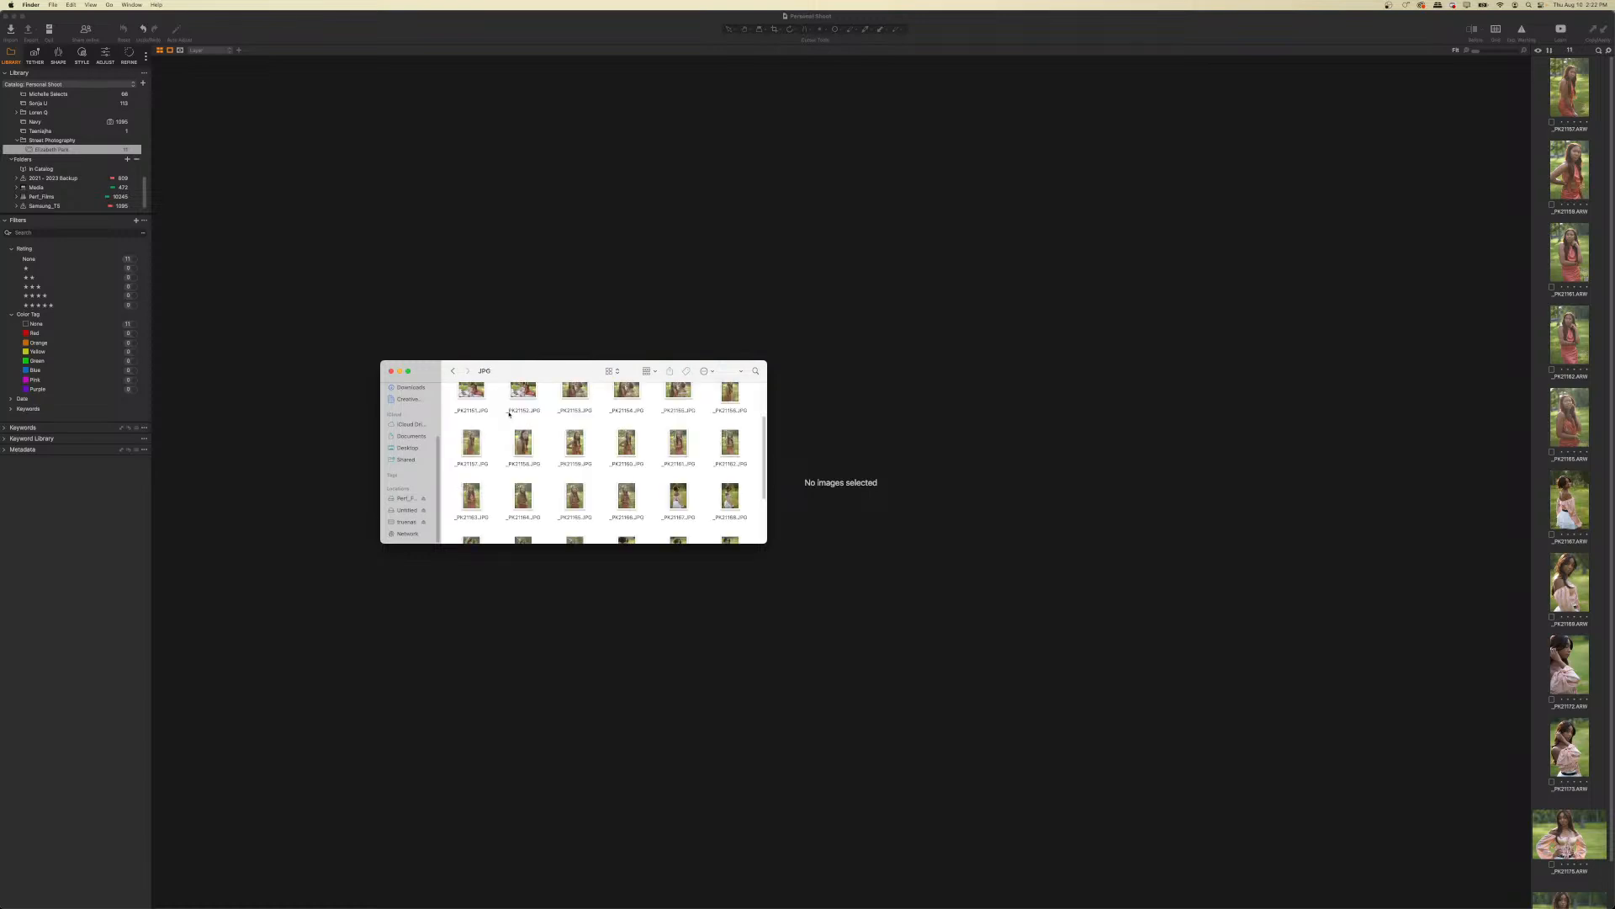
scroll(547, 432, "up", 2)
left_click_drag(454, 404, 736, 427)
left_click_drag(451, 453, 546, 476)
right_click(516, 458)
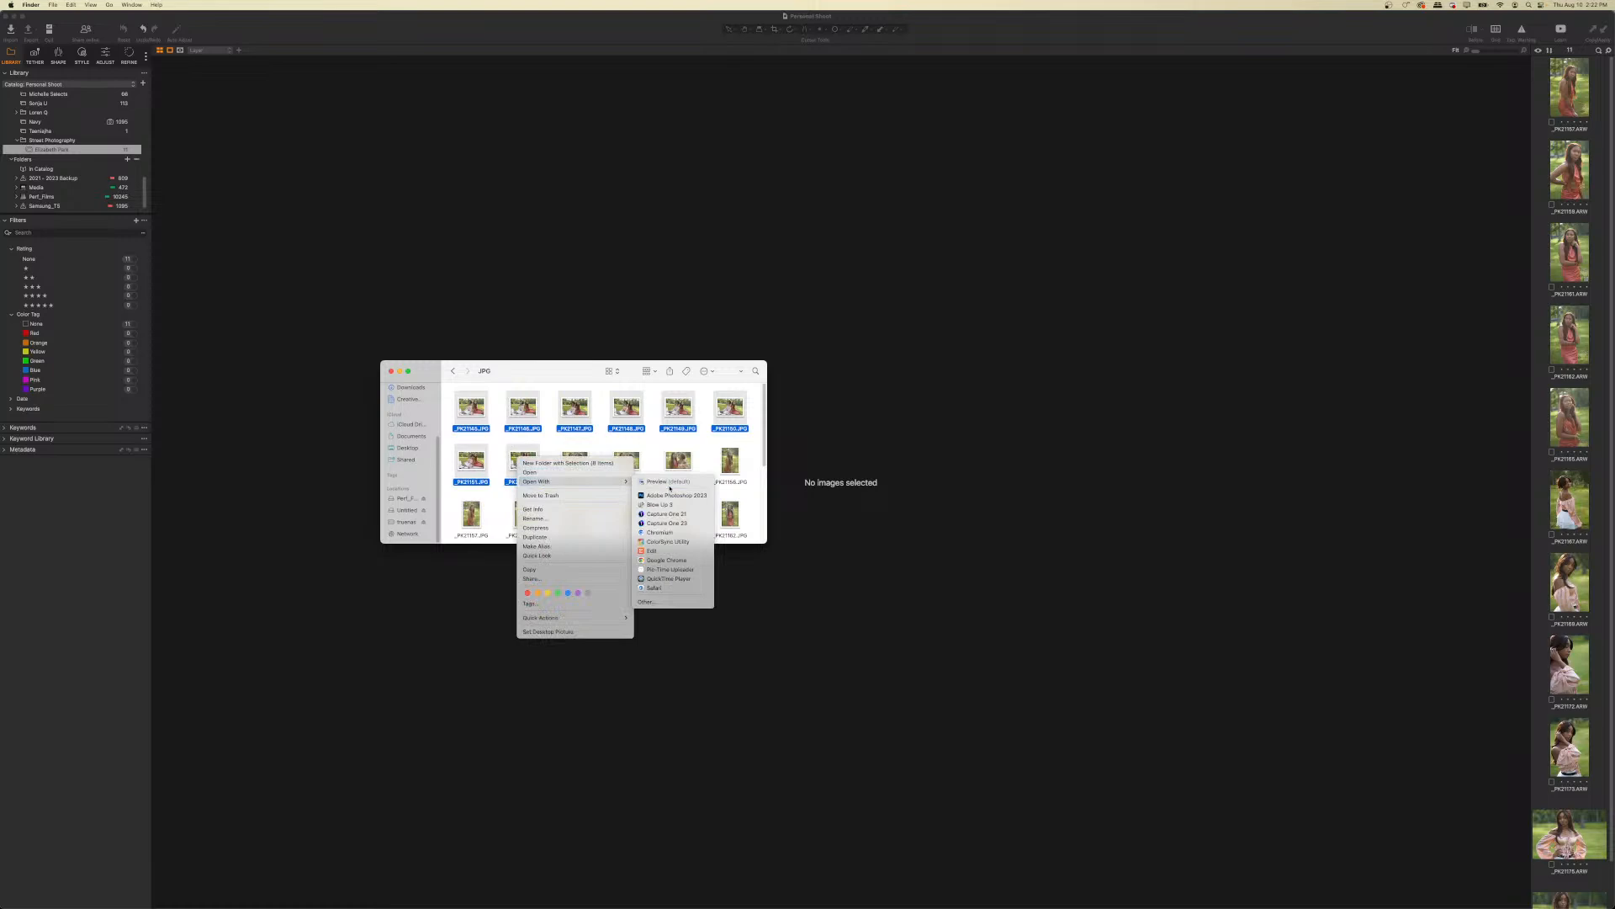
left_click(664, 481)
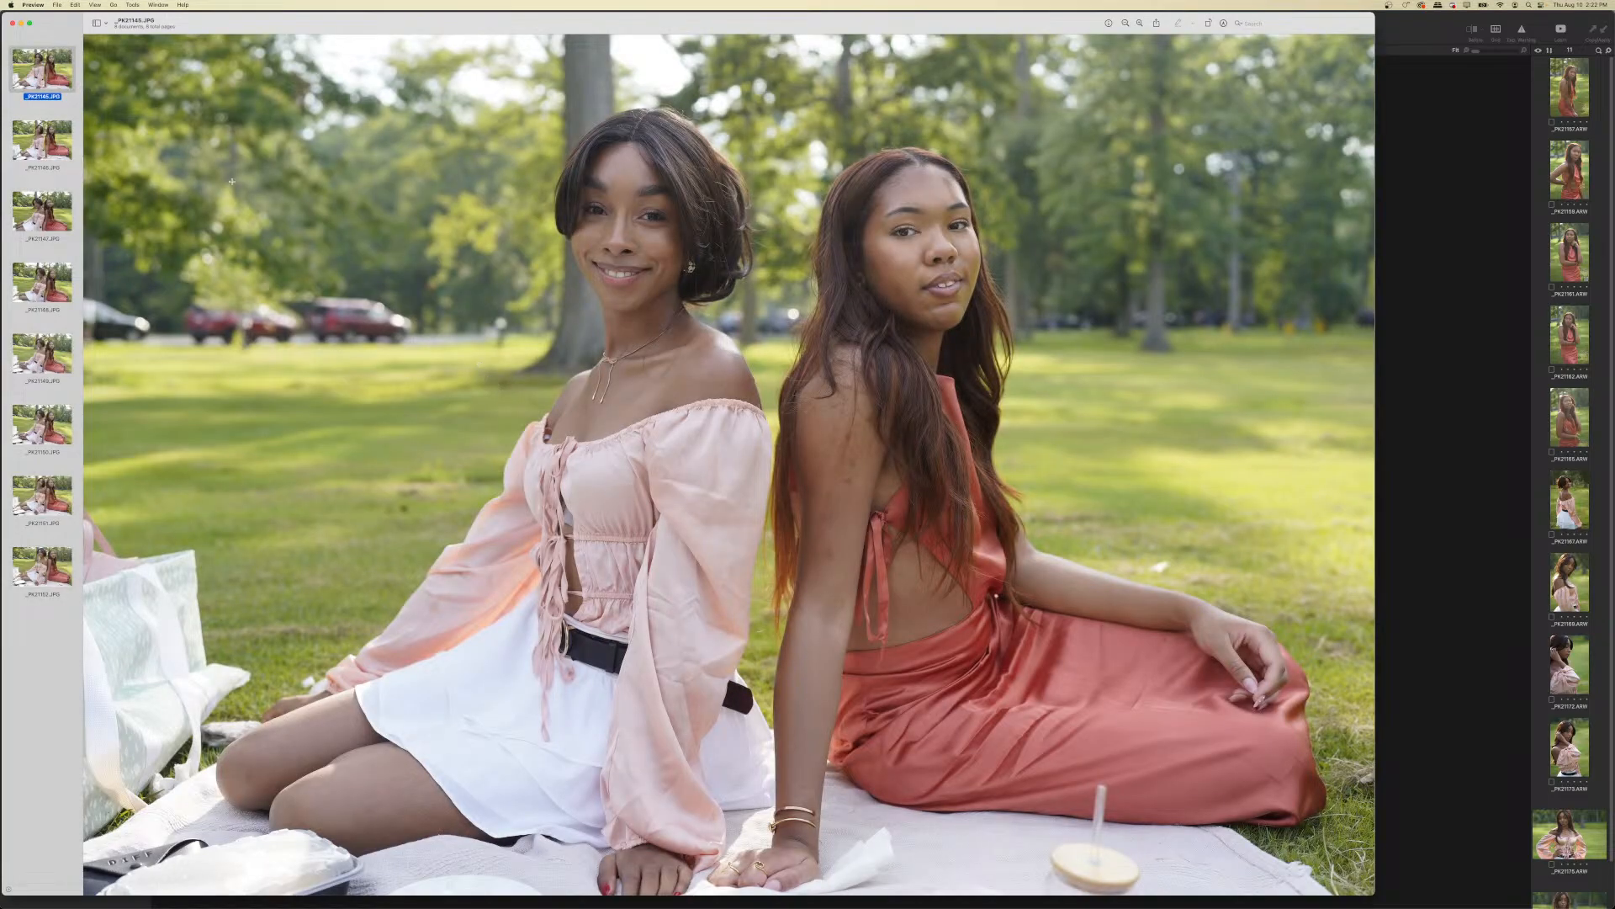
- Look through the eight picnic photos one after another, comparing the poses and expressions of the two women
left_click(52, 149)
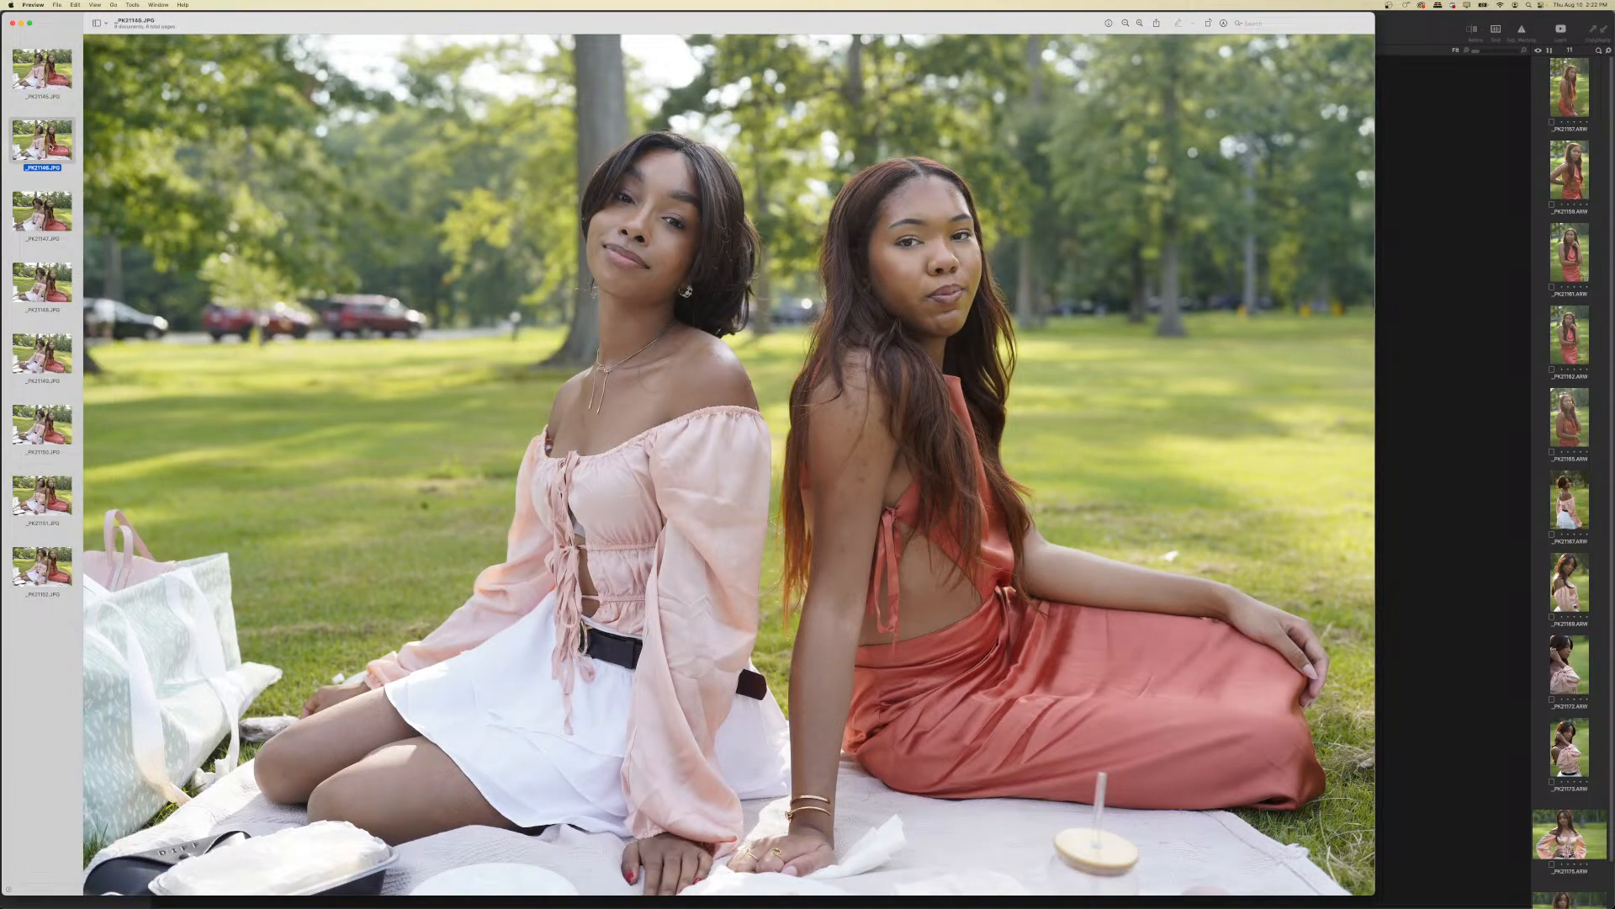
key("Down")
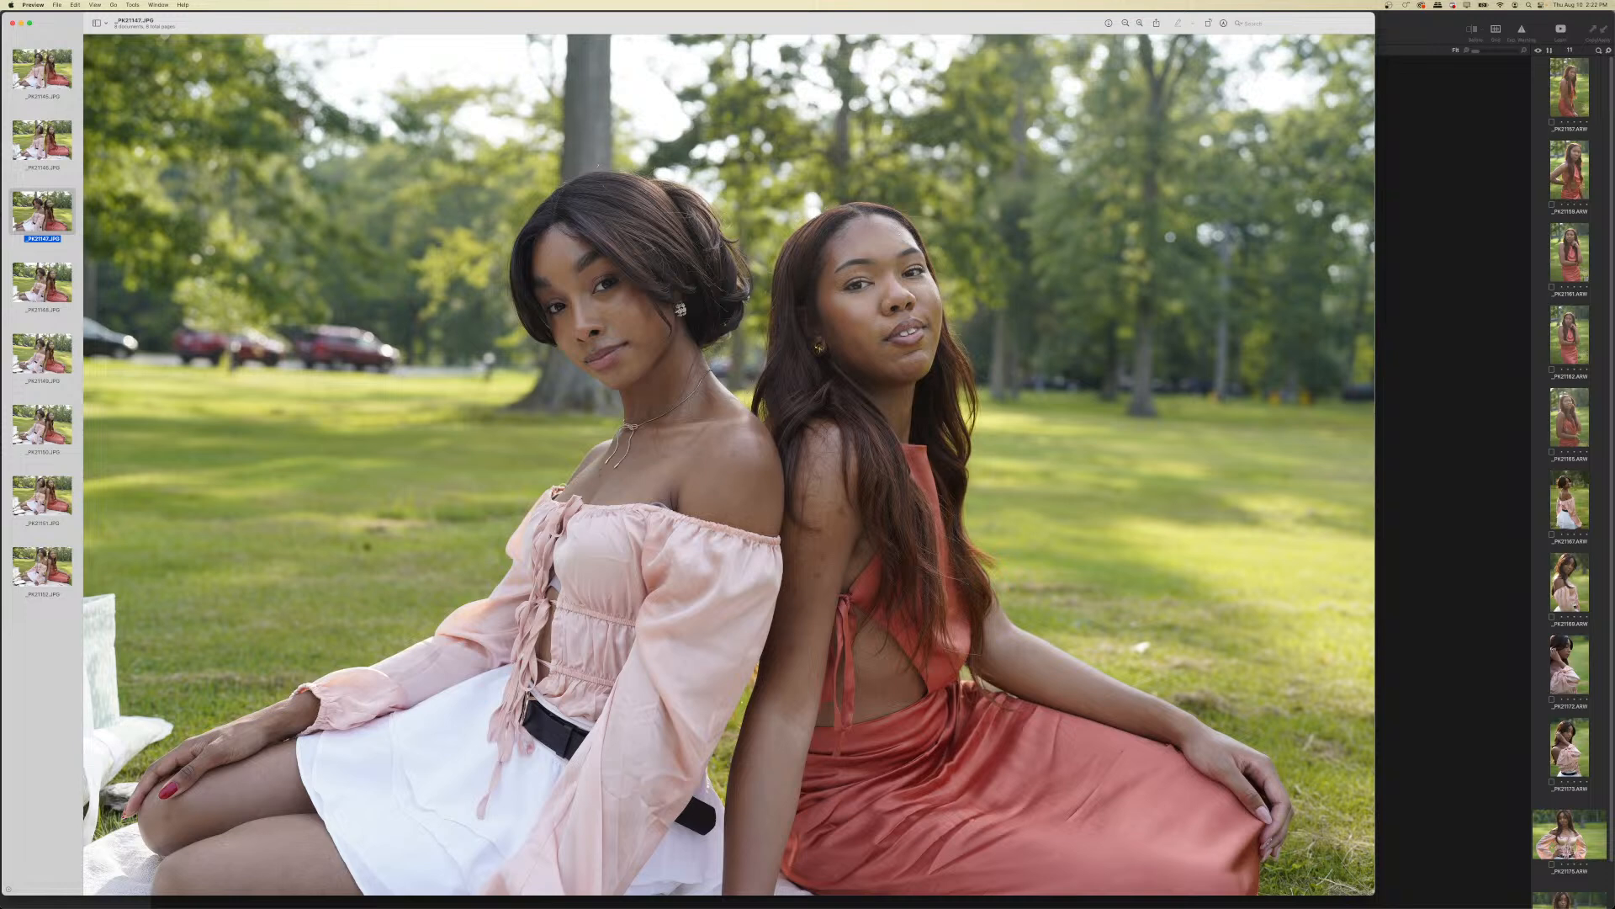
key("super+Tab")
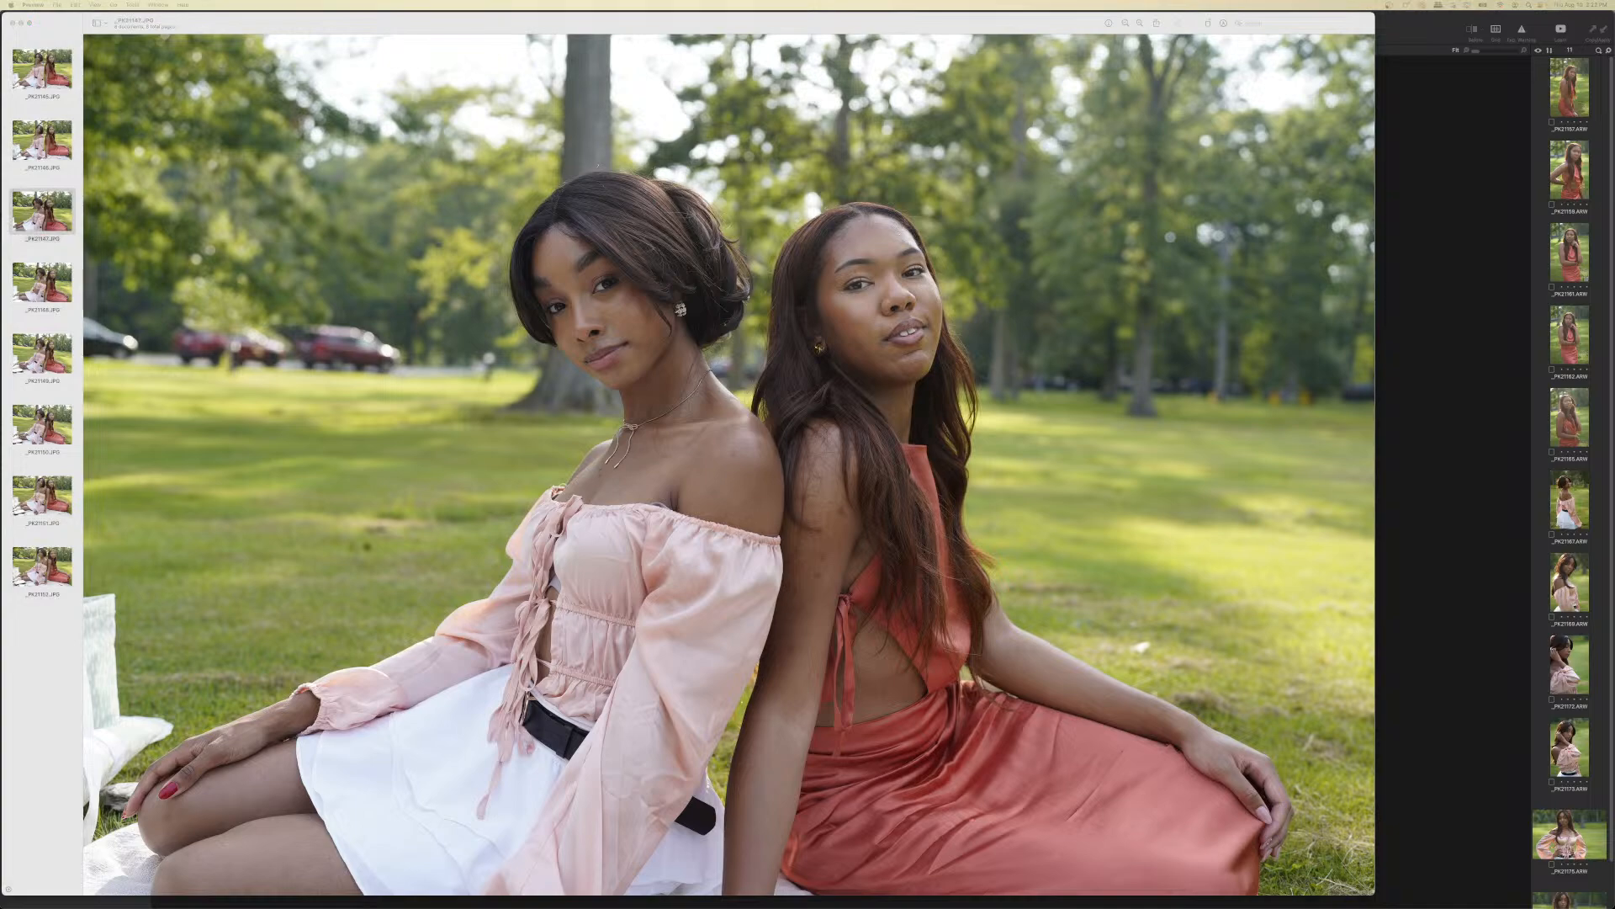
left_click(43, 284)
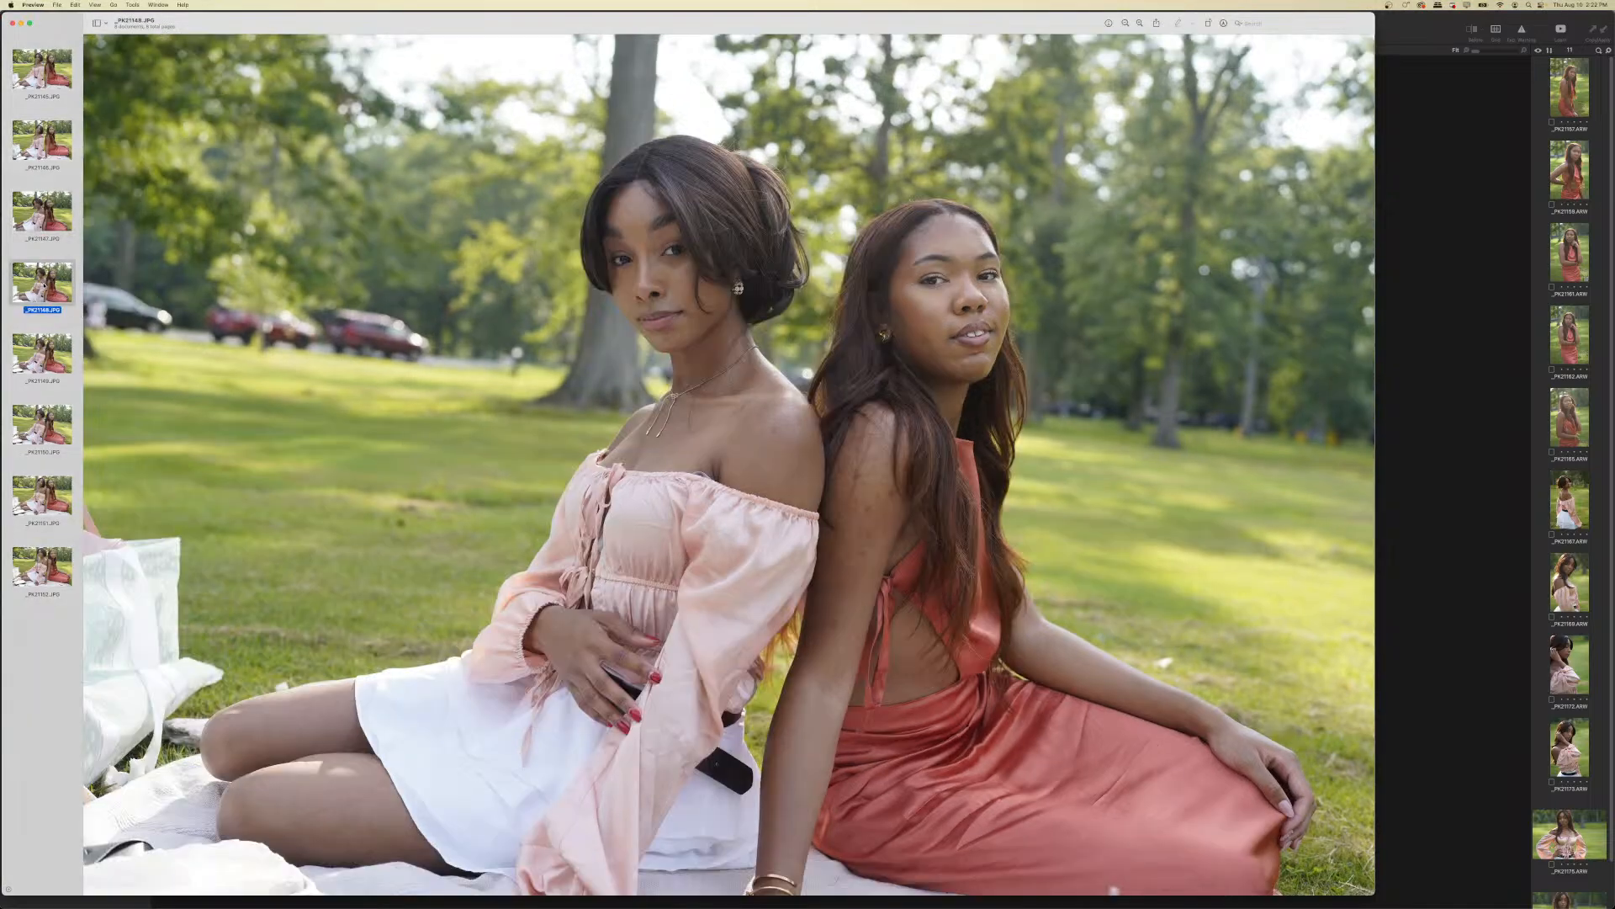
key("Down")
key("Down")
key("Down")
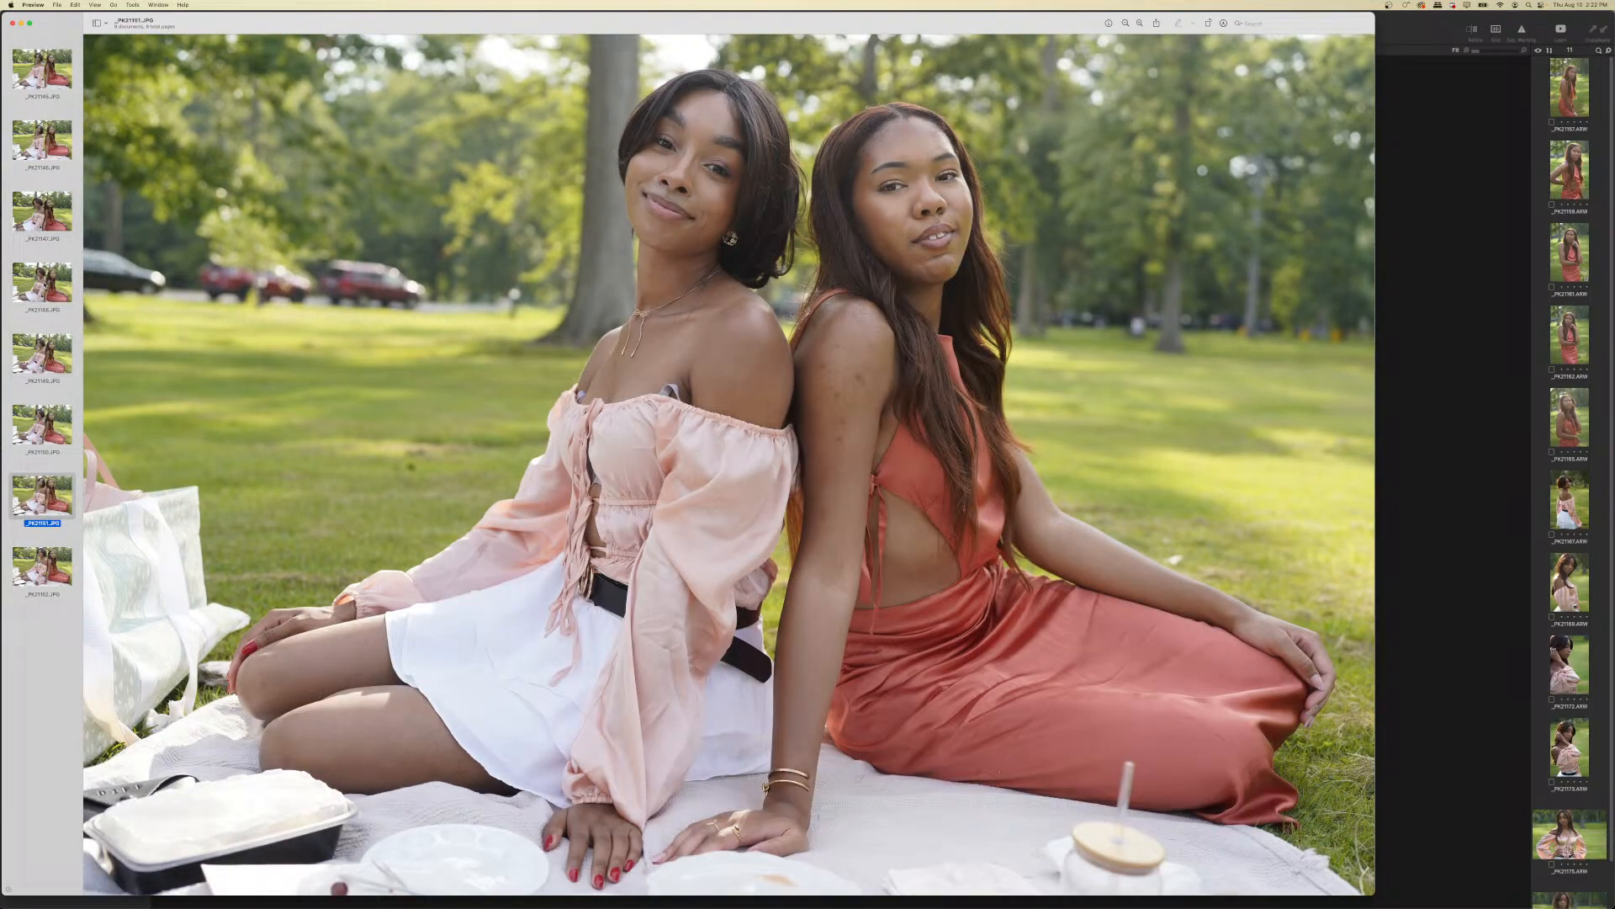
key("Down")
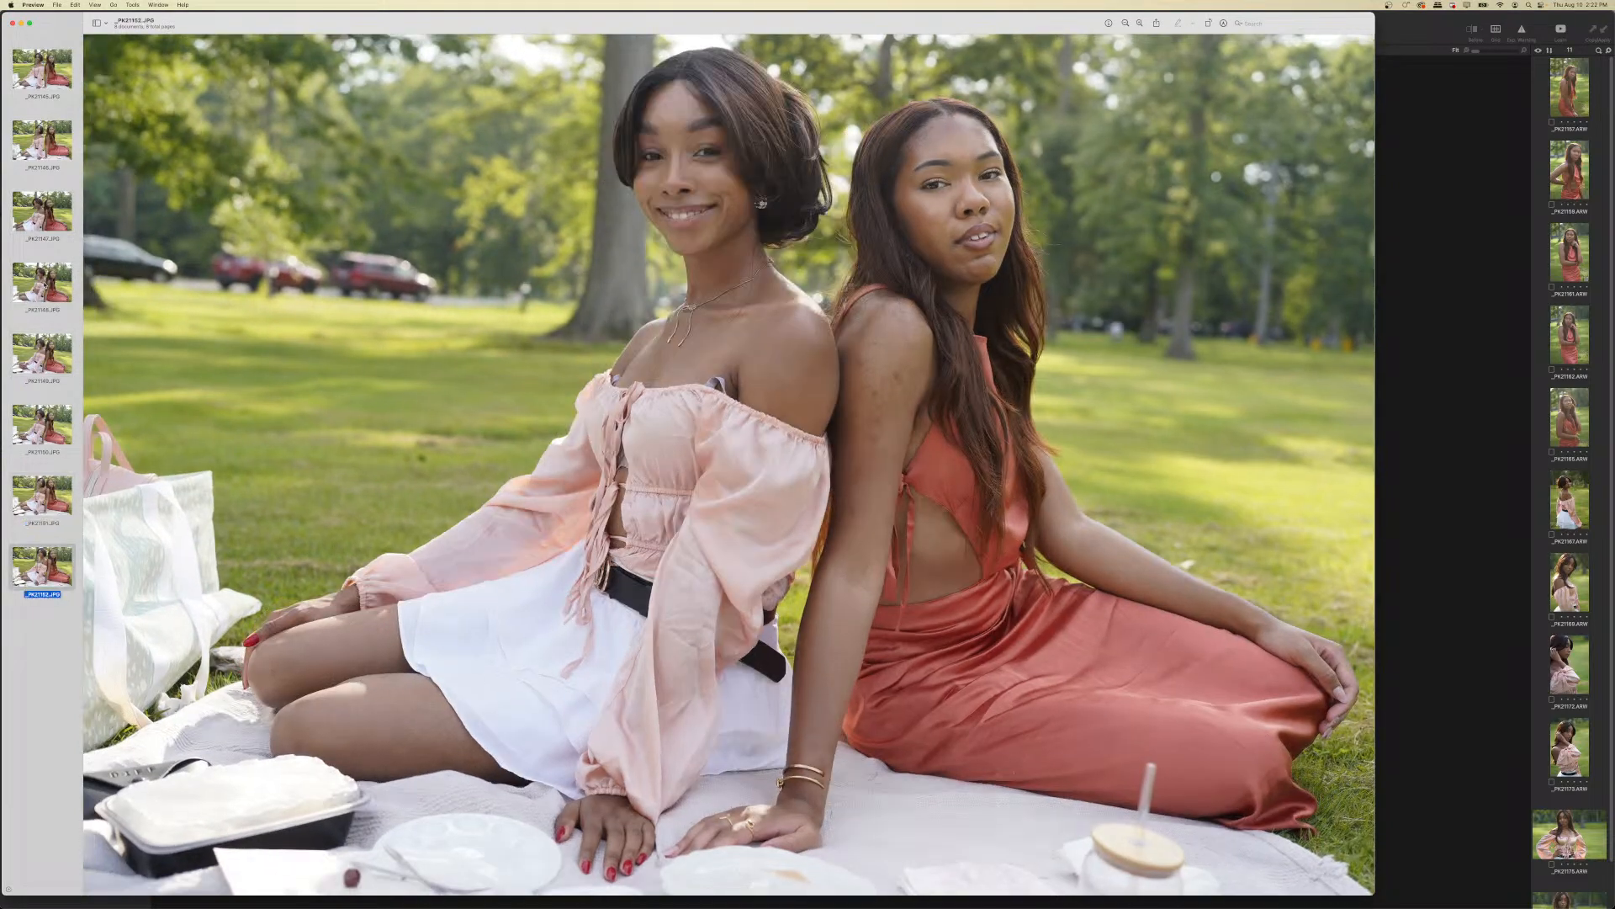
- Compare the last two picnic photos with the first two shots, and close the Preview window
key("Up")
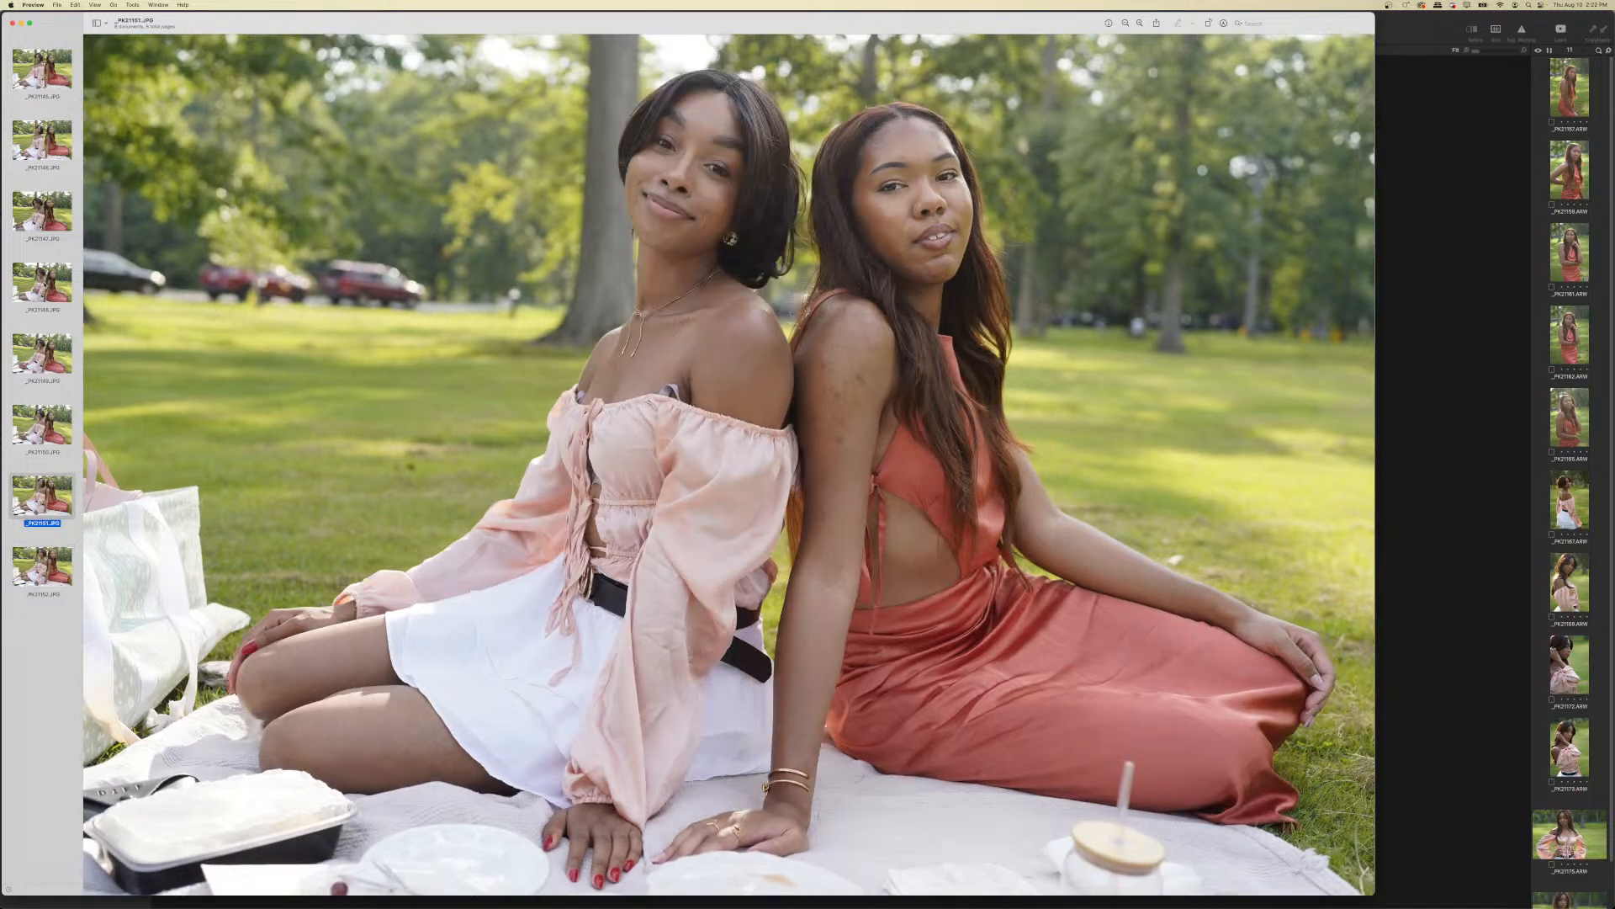
key("Down")
key("Up")
left_click(48, 74)
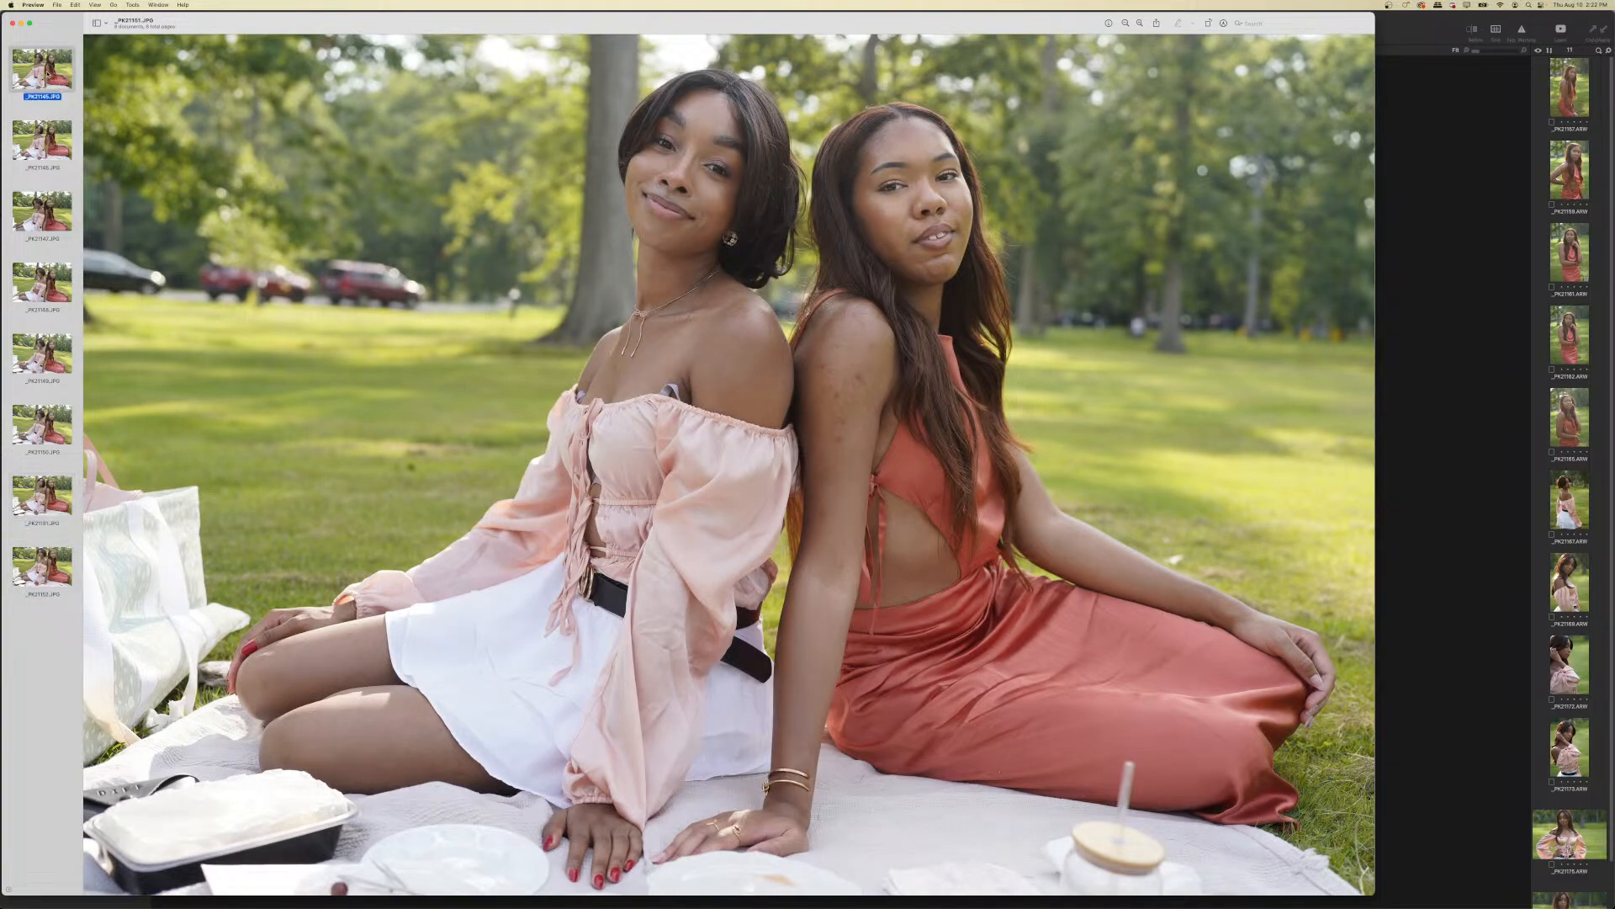
left_click(49, 138)
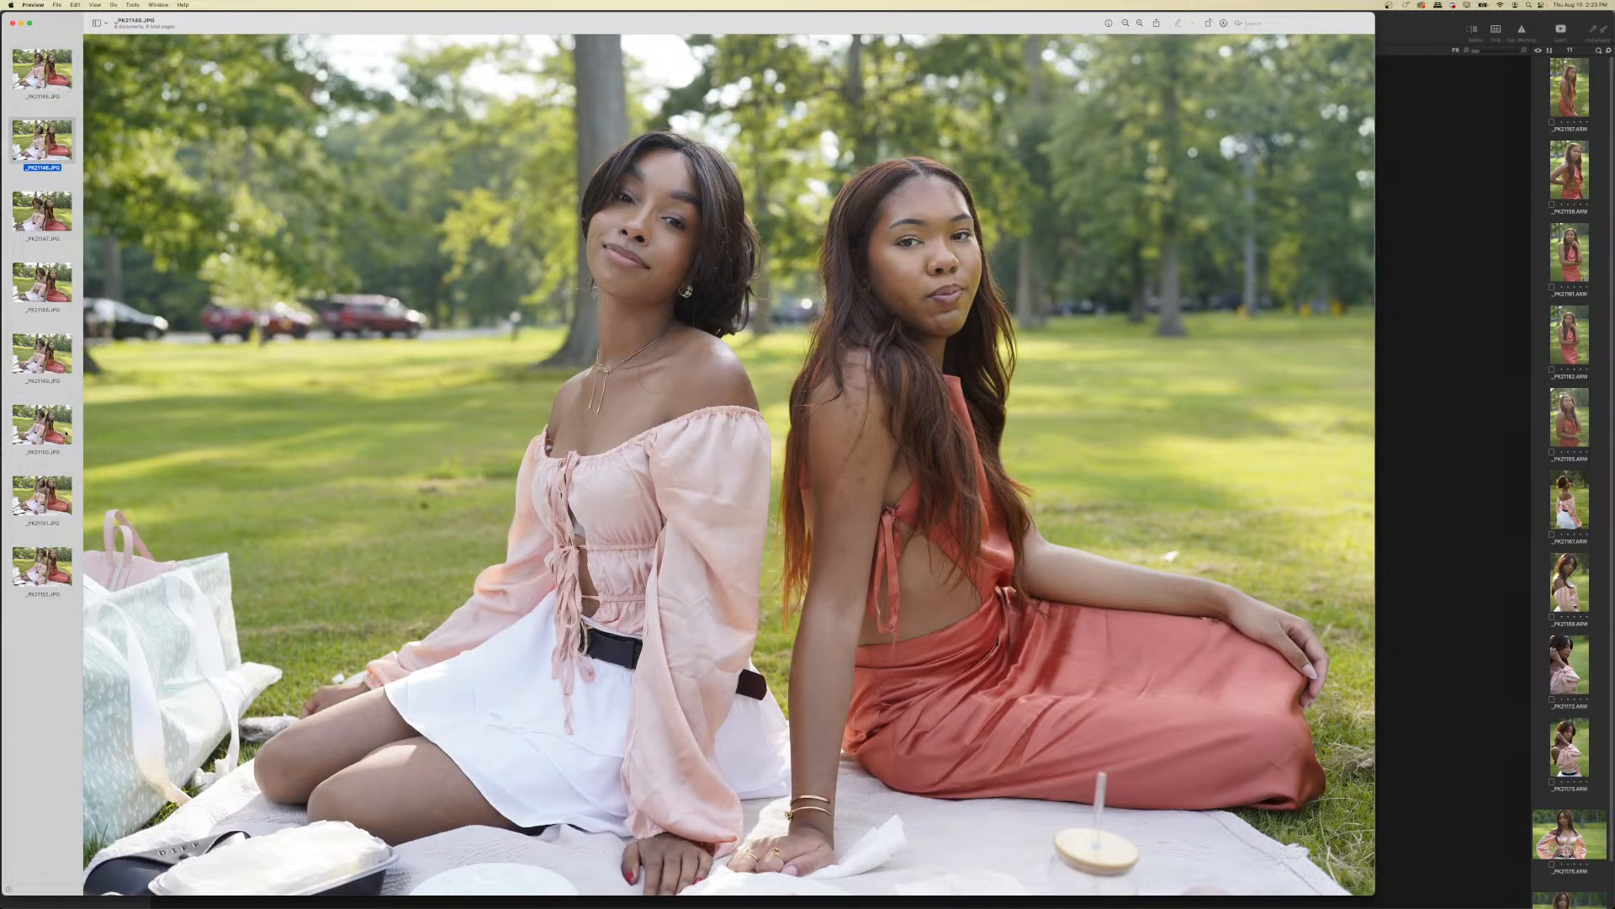
left_click(40, 499)
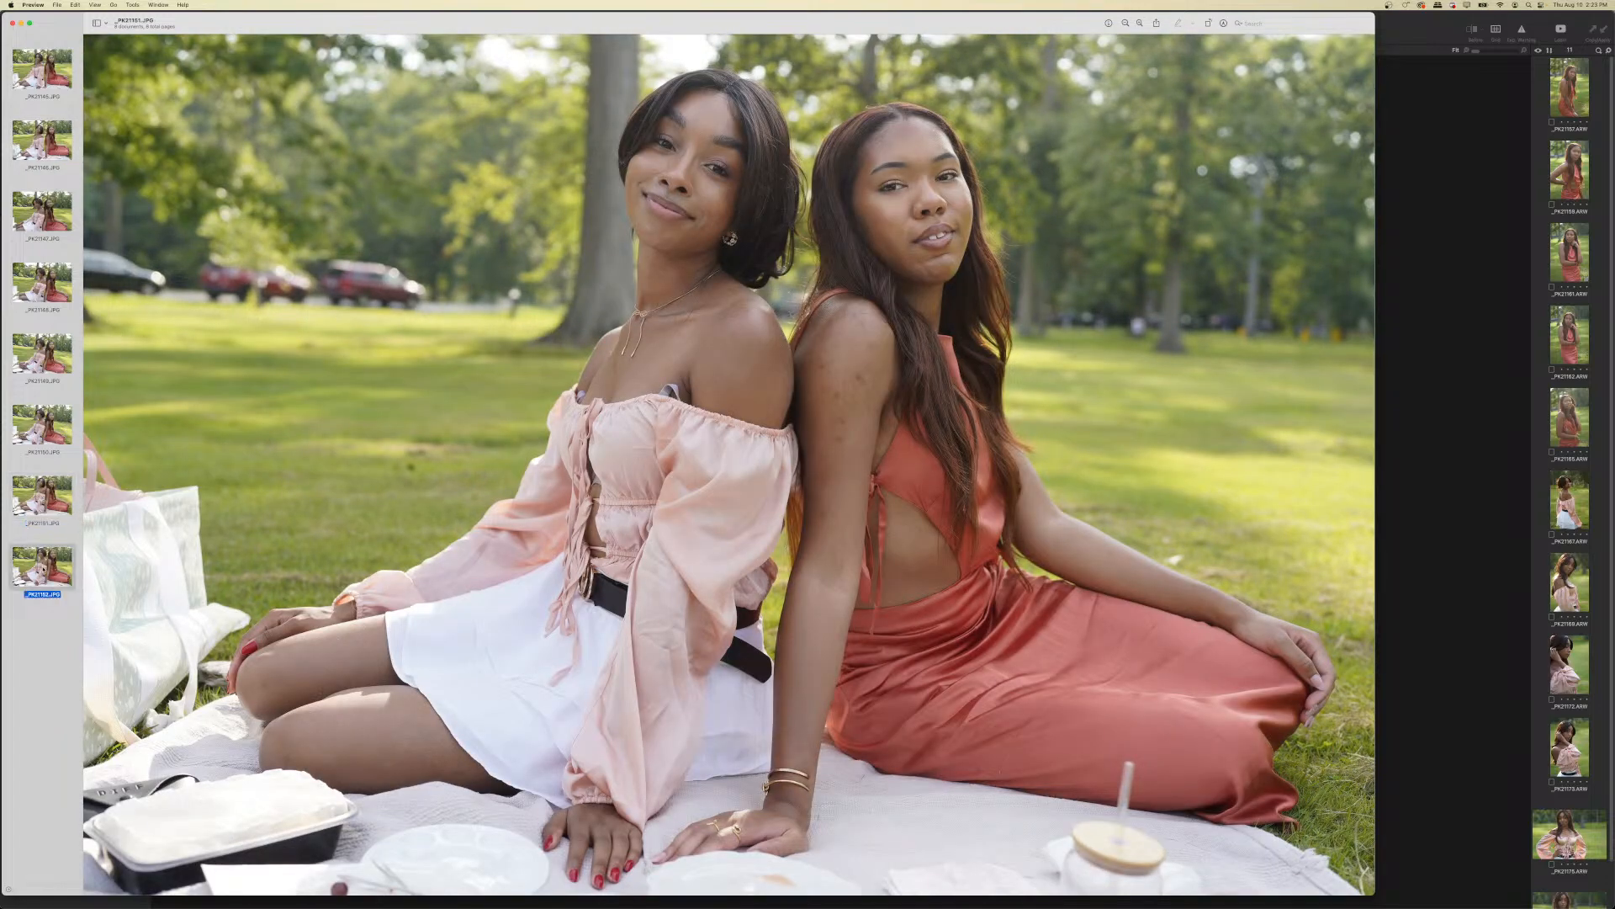
left_click(44, 569)
left_click(44, 530)
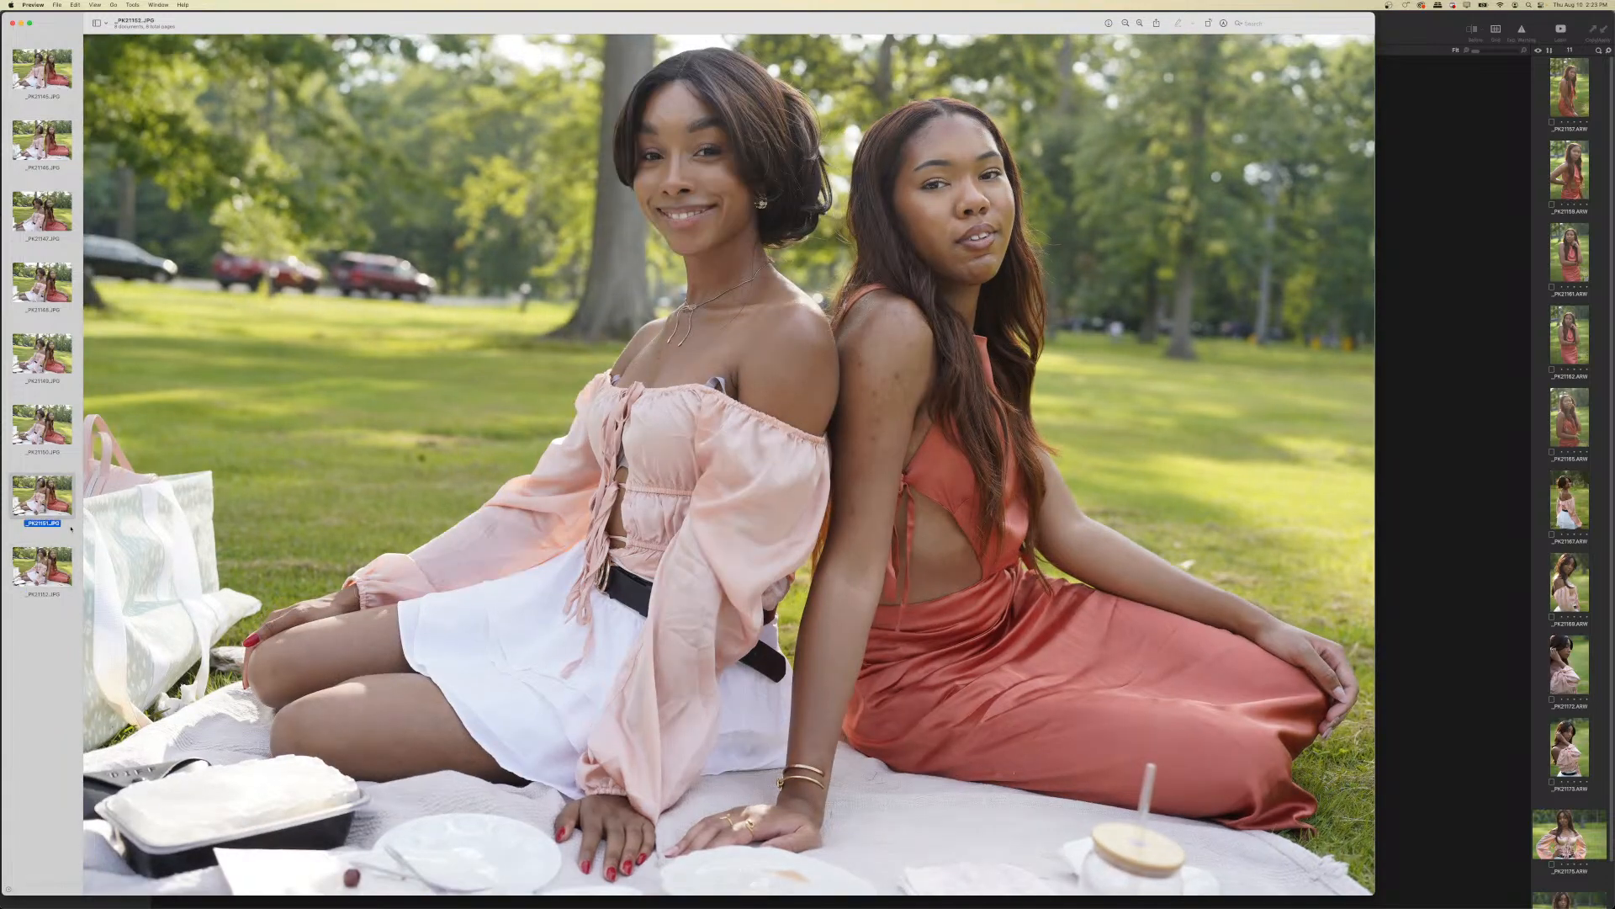
left_click(12, 23)
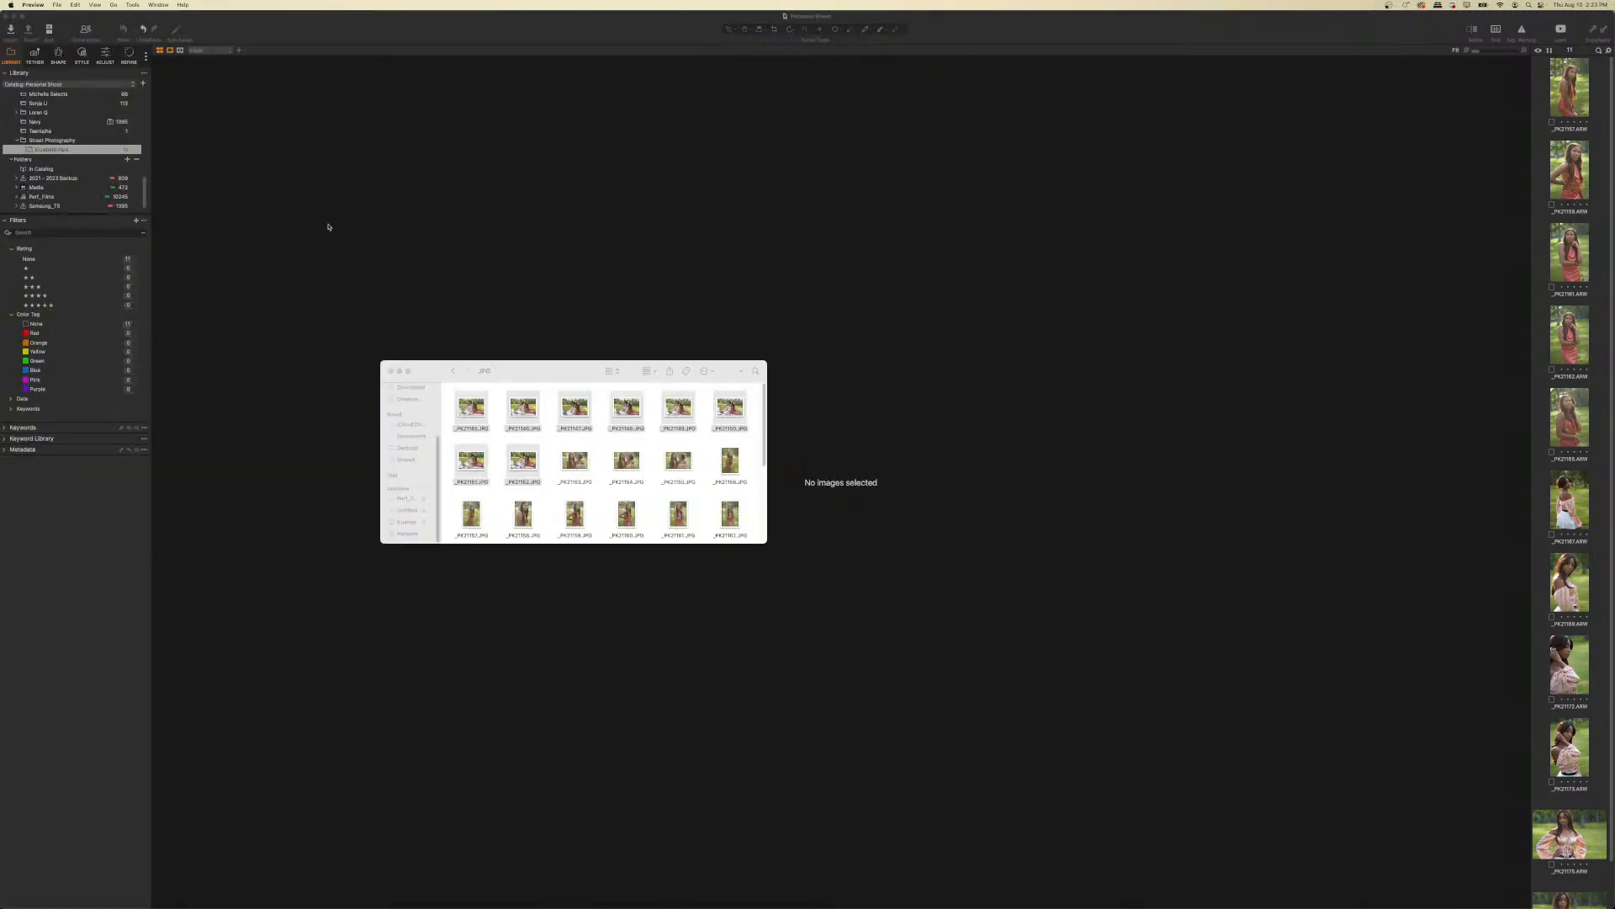
- Try to import the second and seventh JPG photos from Finder into Capture One
left_click(549, 440)
left_click(531, 414)
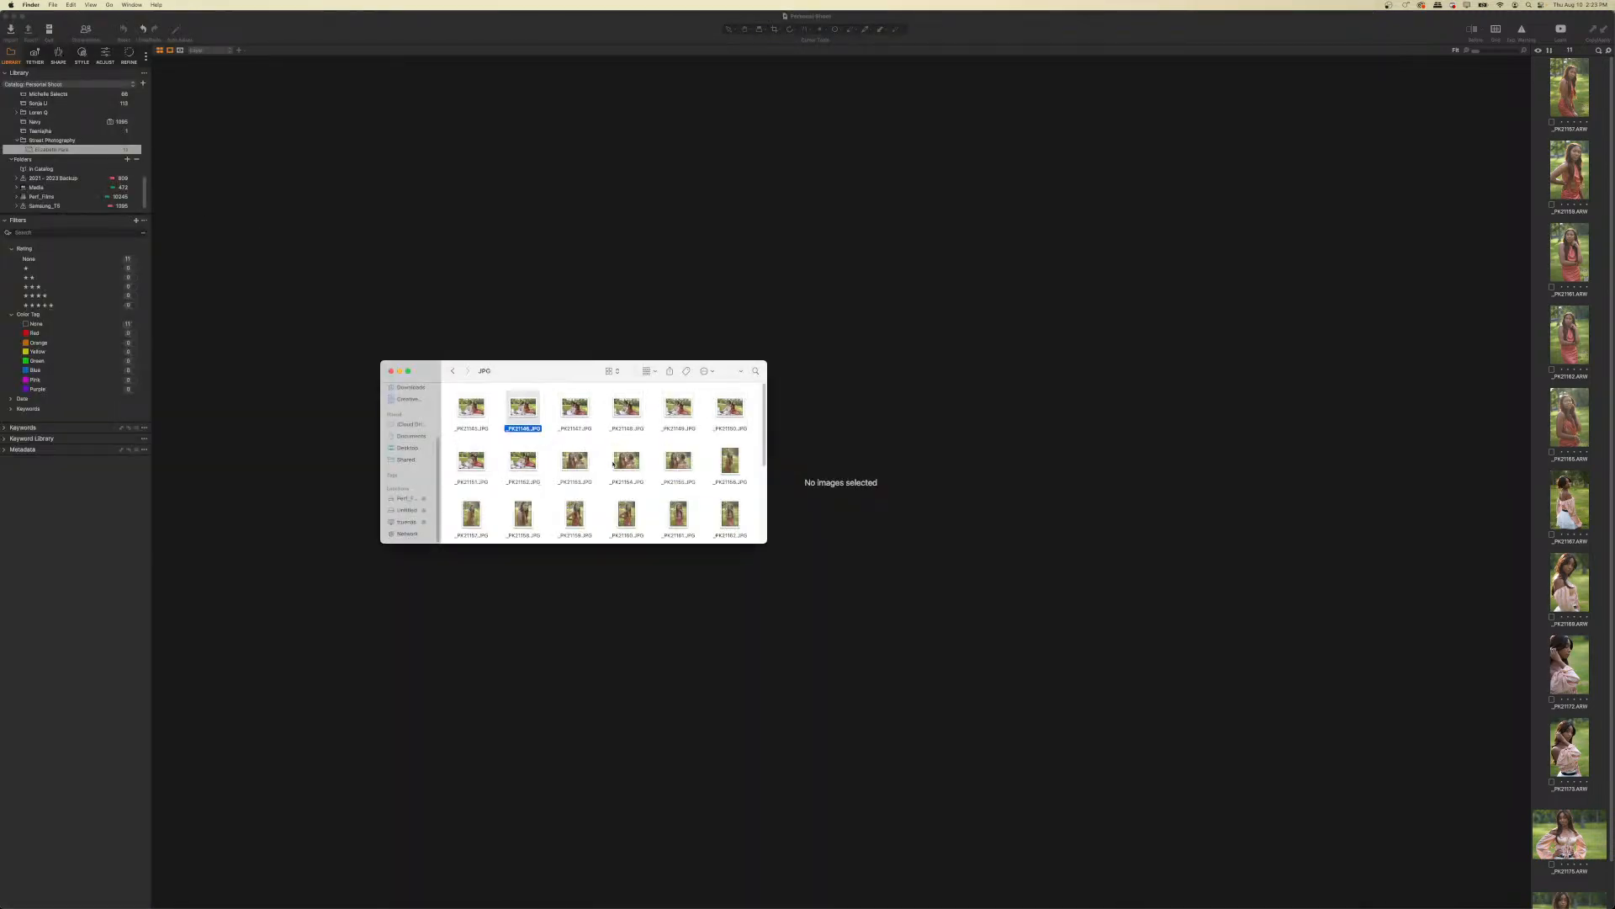
left_click(469, 462, "super")
scroll(1569, 588, "down", 2)
scroll(1573, 539, "up", 2)
left_click_drag(522, 411, 1587, 126)
left_click_drag(536, 405, 926, 346)
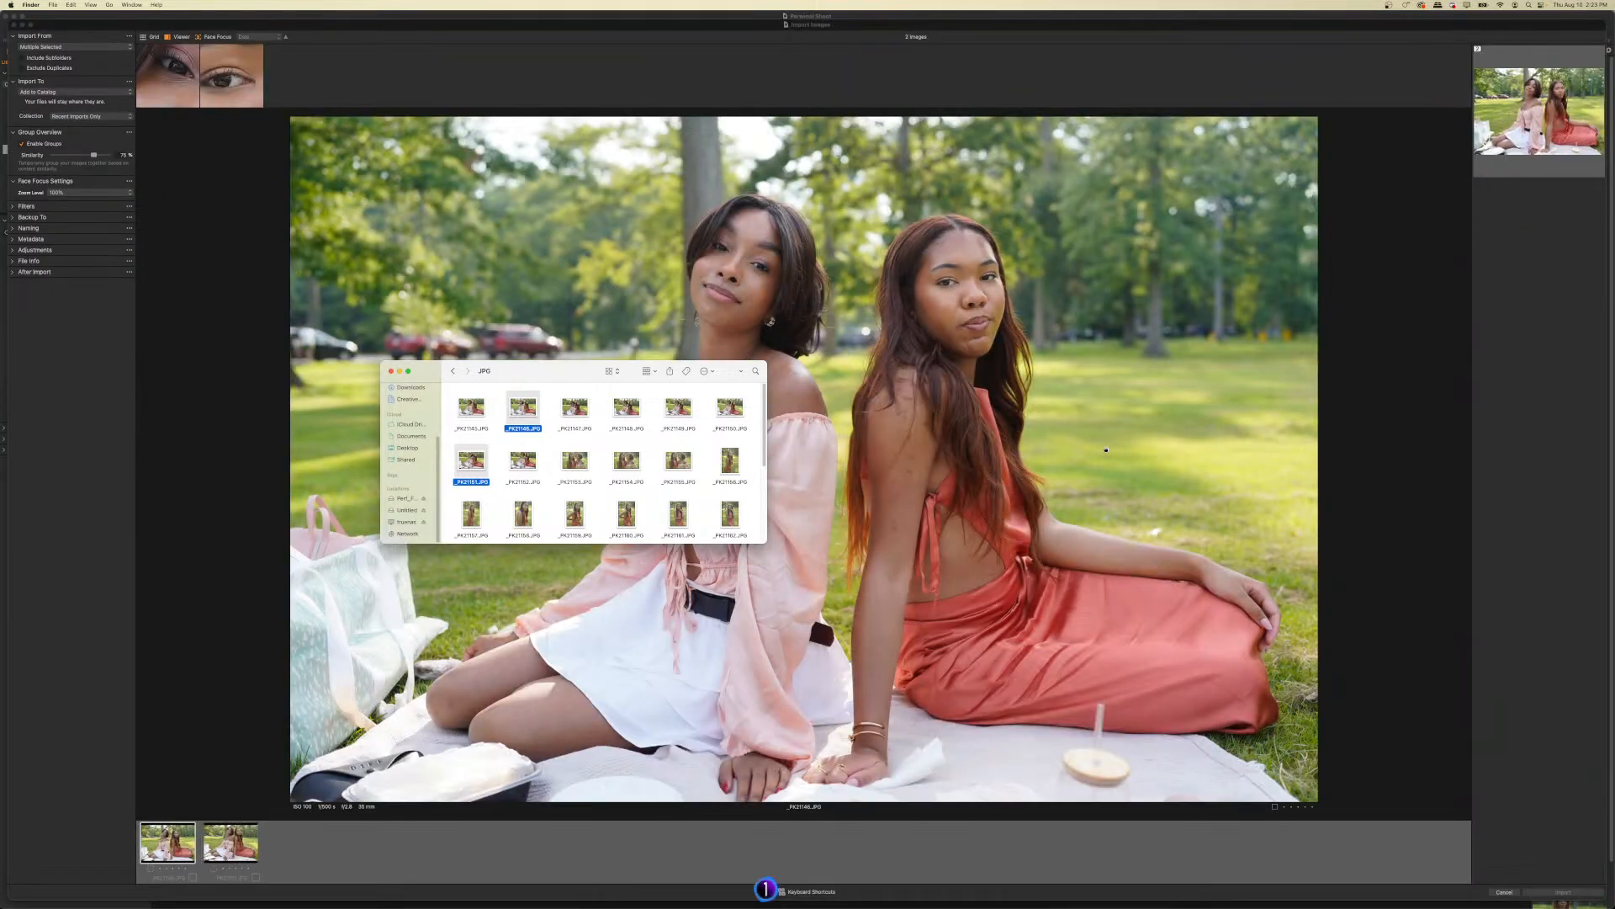
left_click(1507, 895)
left_click(1506, 894)
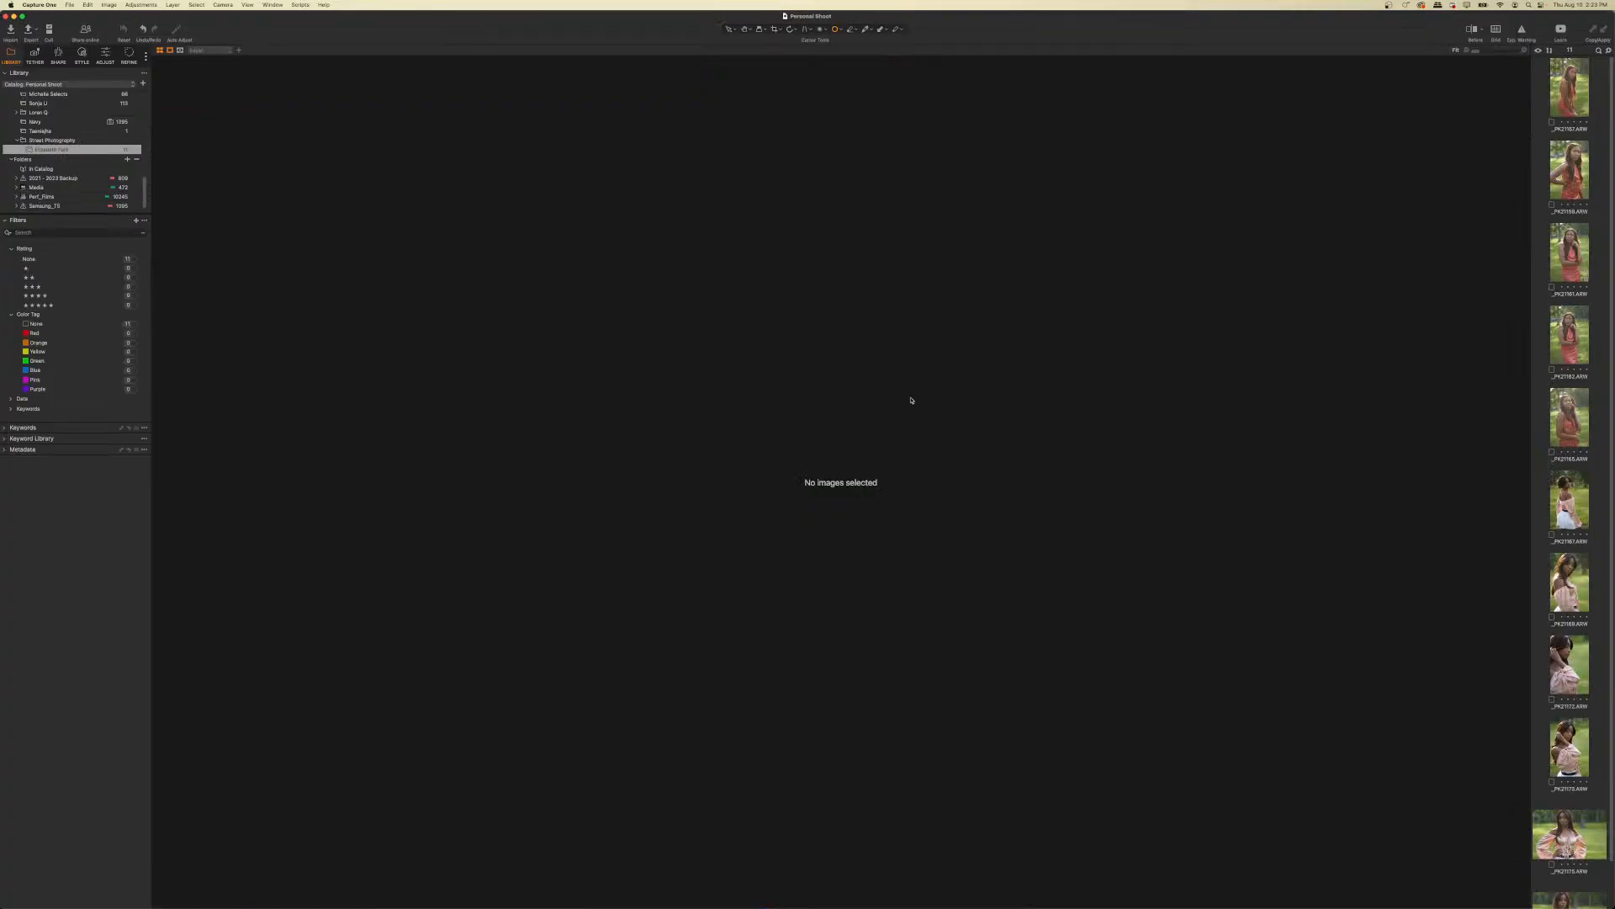
- Look through the ARW files in Elizabeth Park's RAW folder in Finder, and close the folder window
key("super+Tab")
left_click(454, 371)
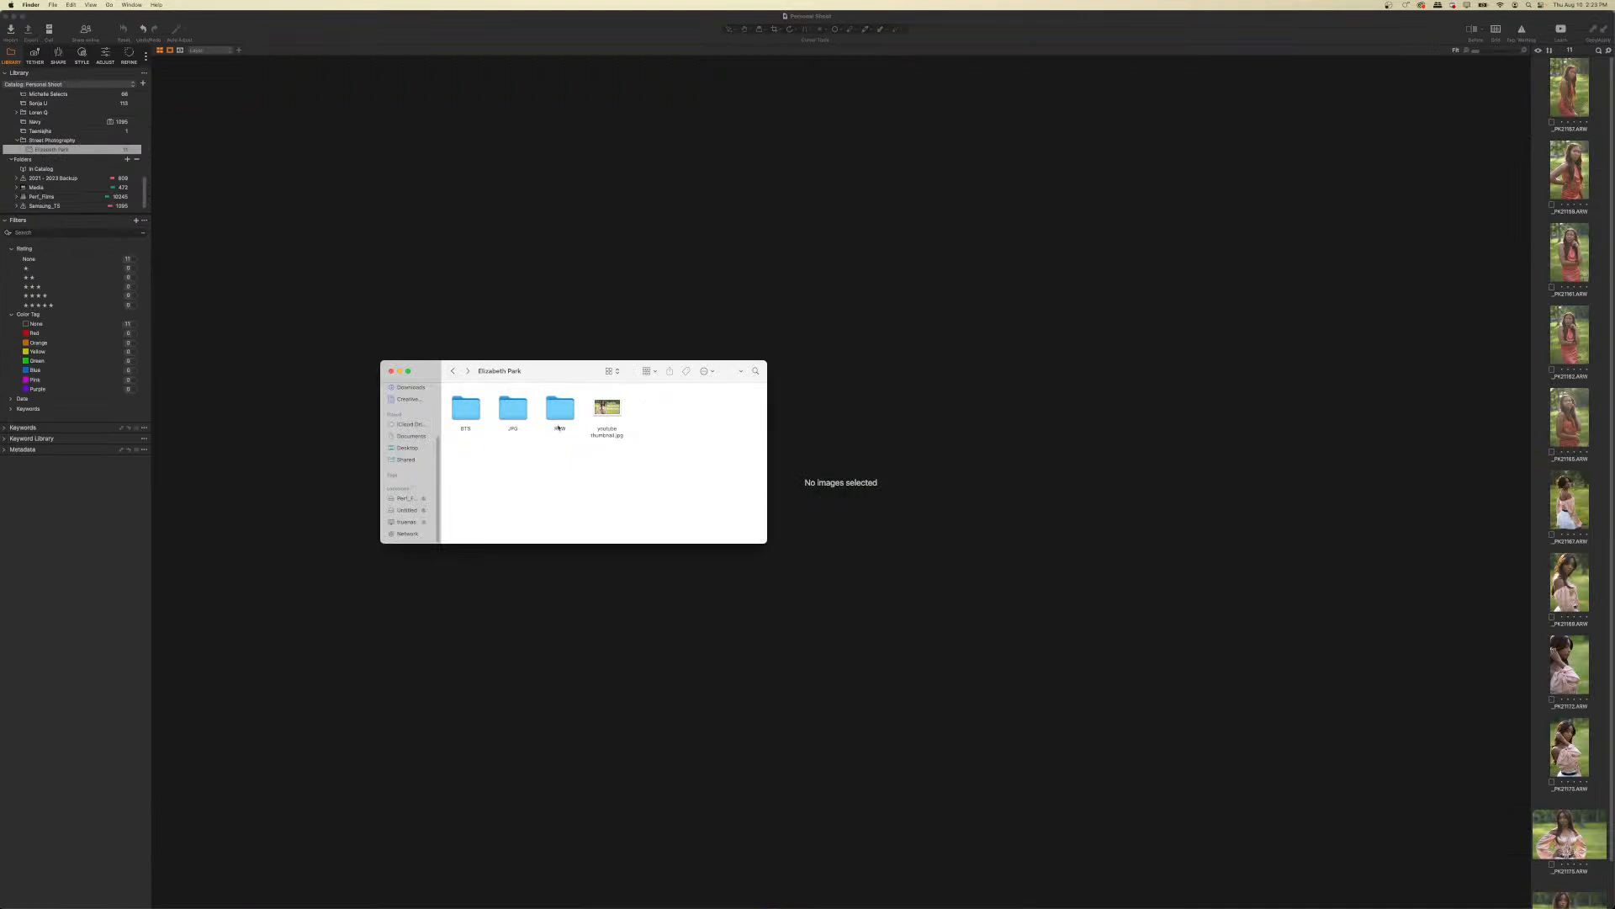
double_click(560, 409)
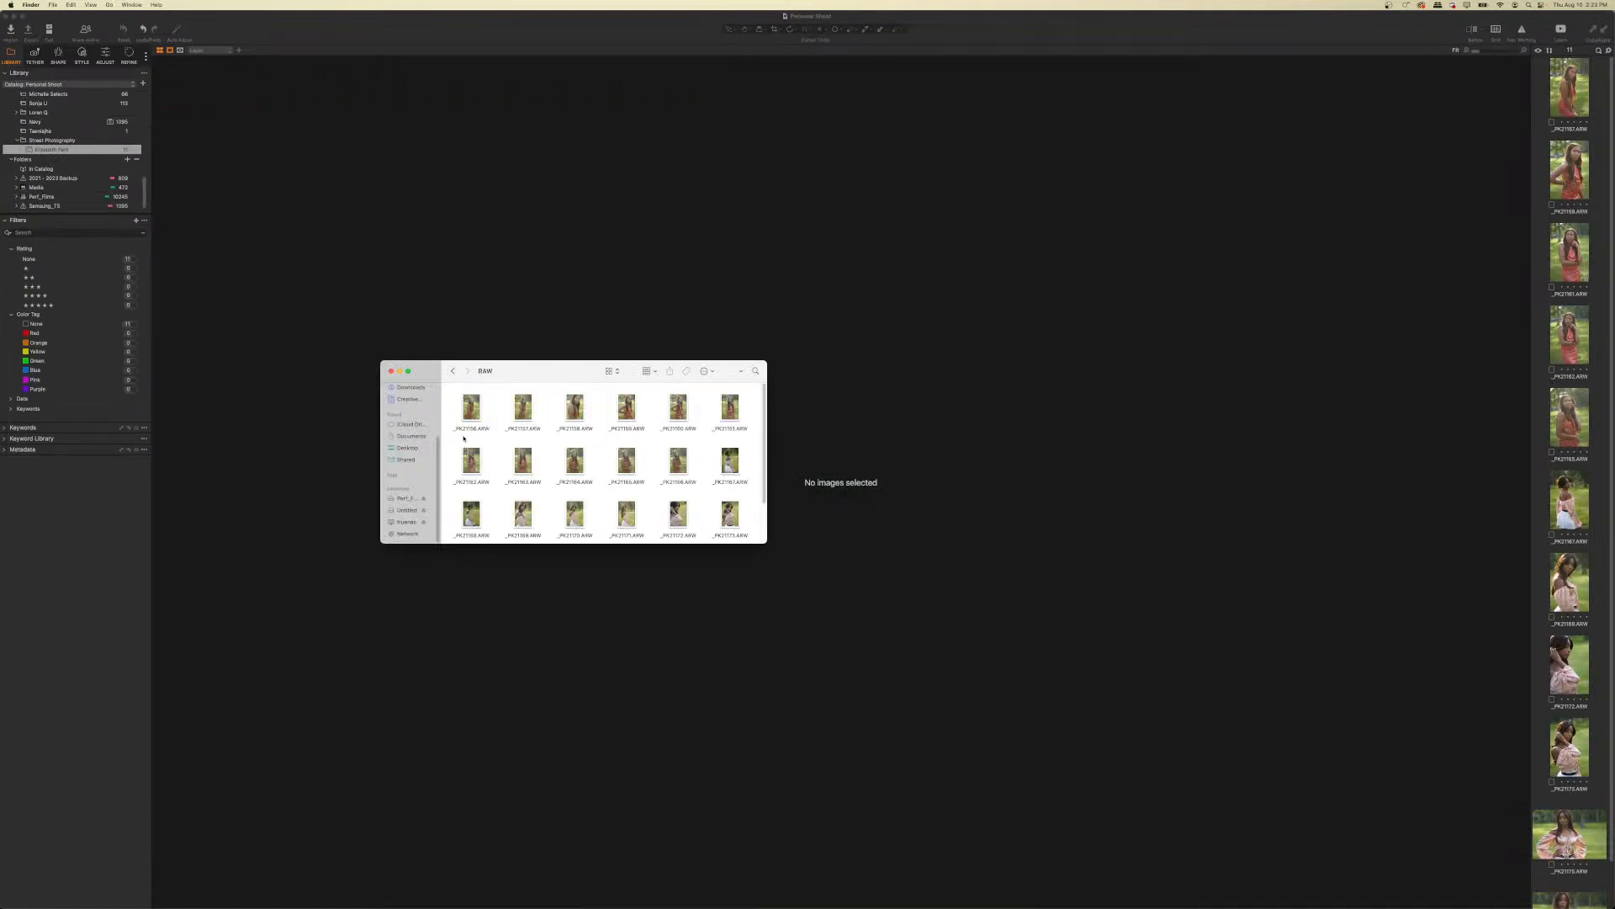
scroll(608, 476, "down", 2)
scroll(620, 473, "up", 2)
scroll(621, 474, "down", 2)
scroll(521, 429, "up", 2)
left_click(390, 371)
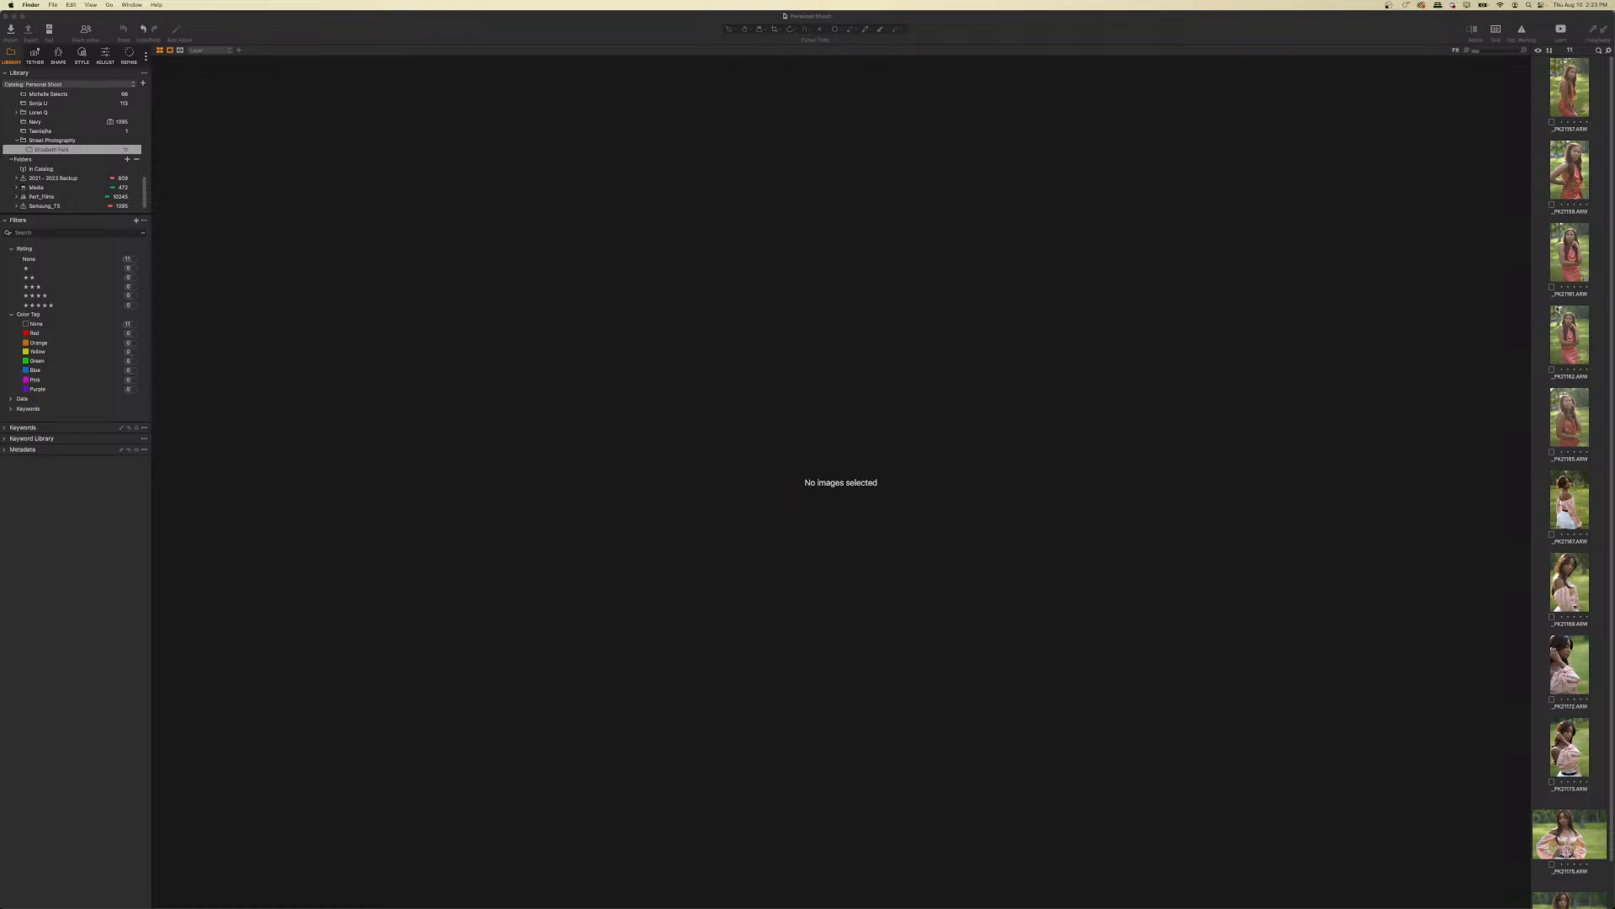
- Rate the five portraits of the woman in the coral dress one star and show the adjustment tools
left_click(1566, 86)
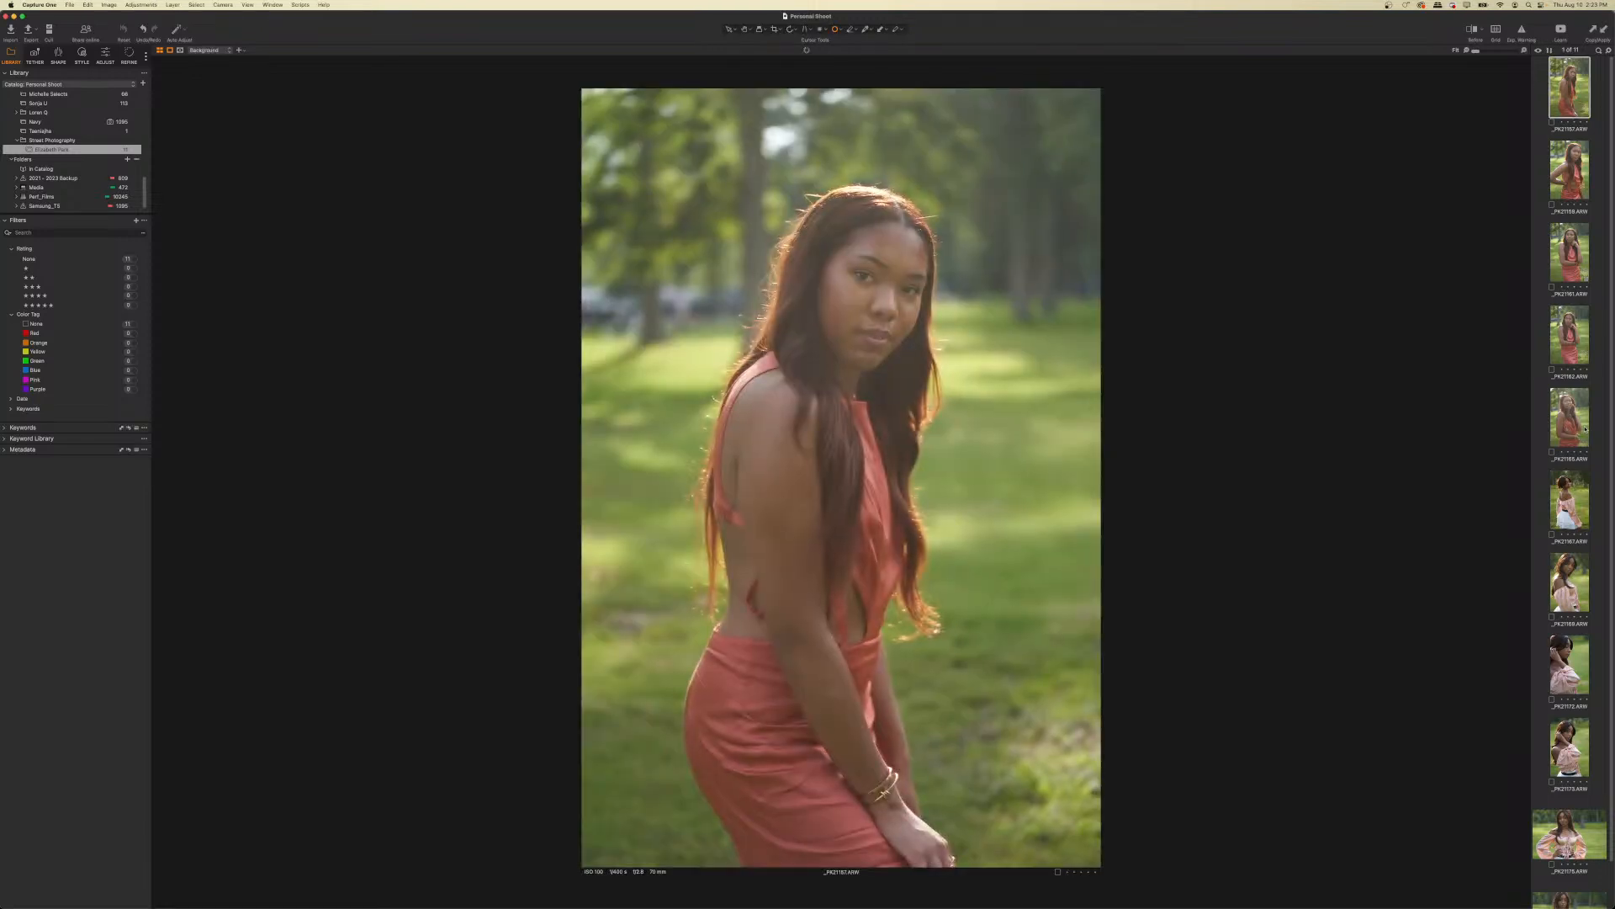
left_click(1572, 421, "shift")
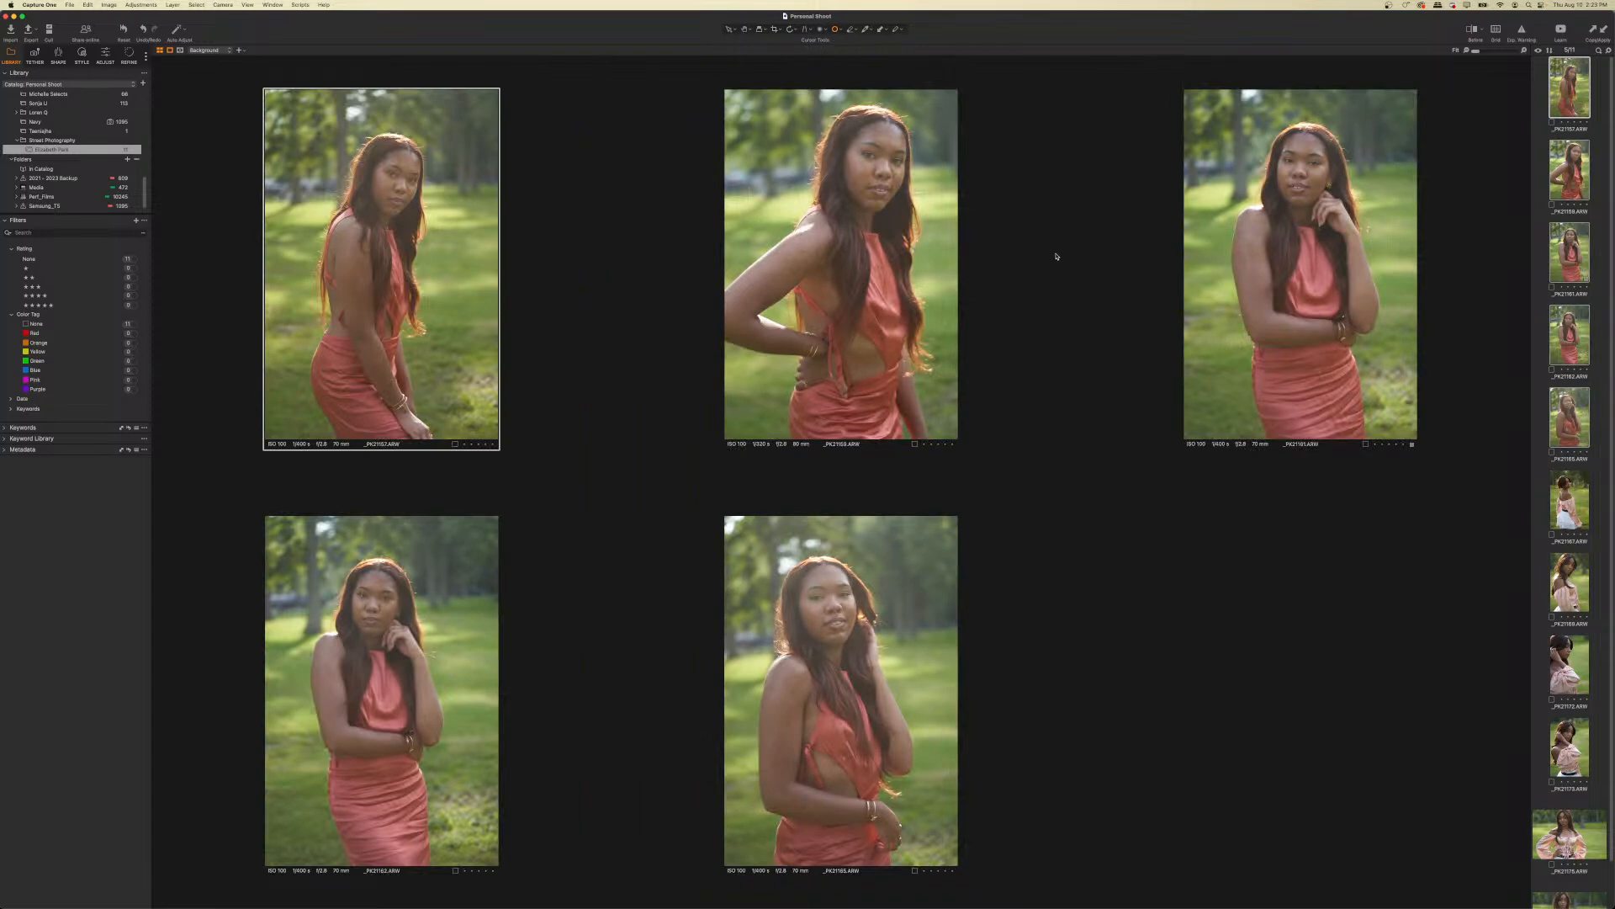
left_click(1301, 265)
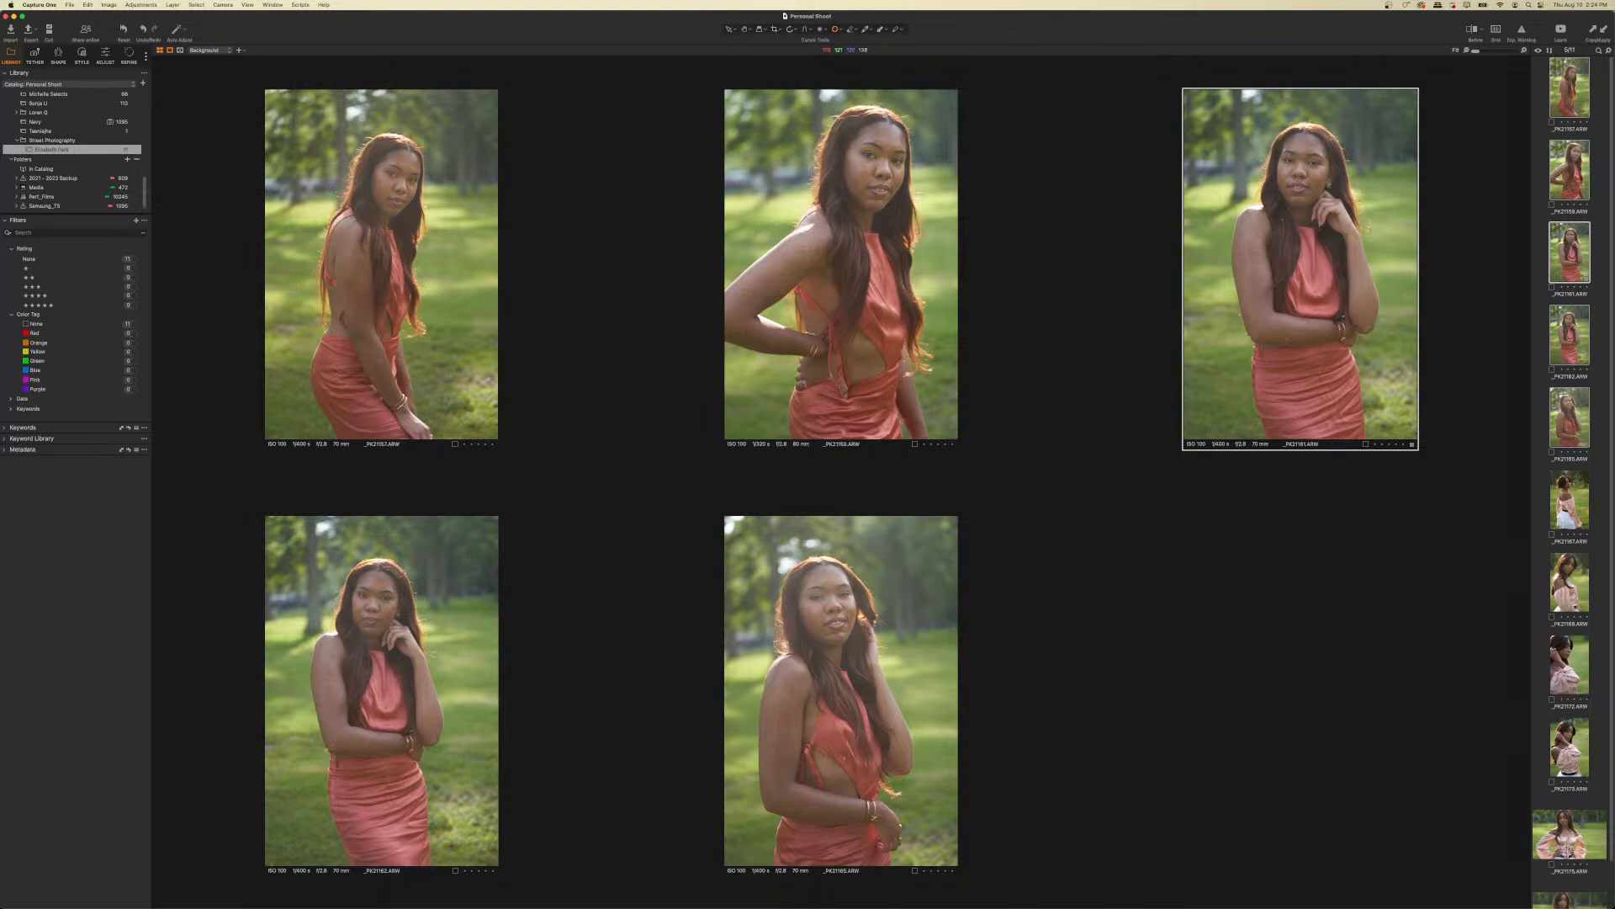
left_click(407, 604)
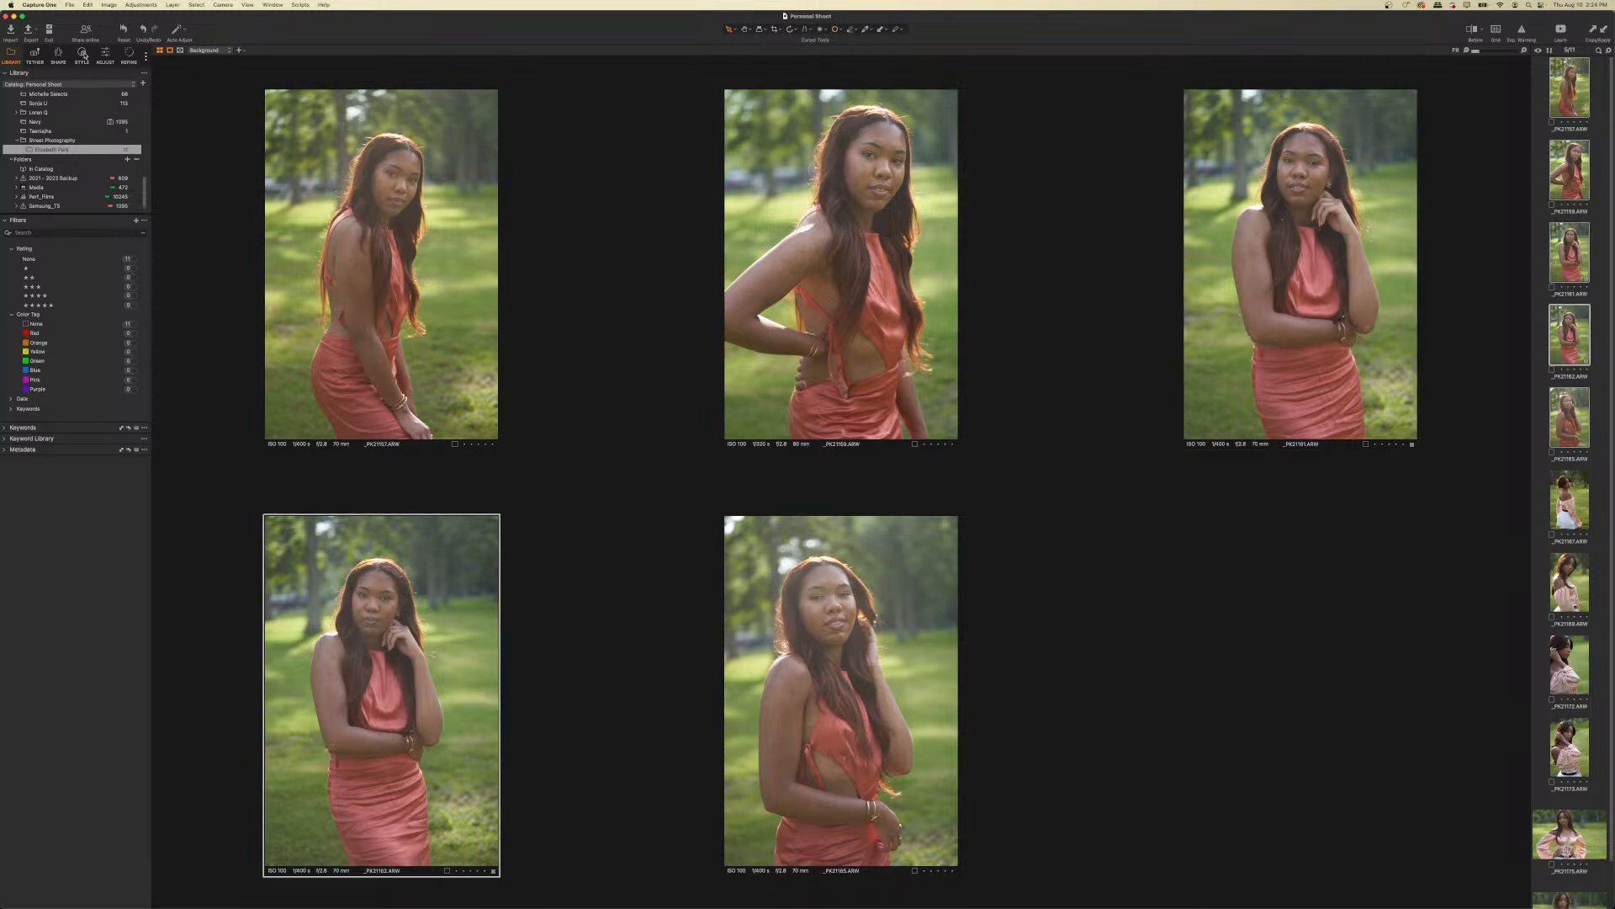
left_click(105, 54)
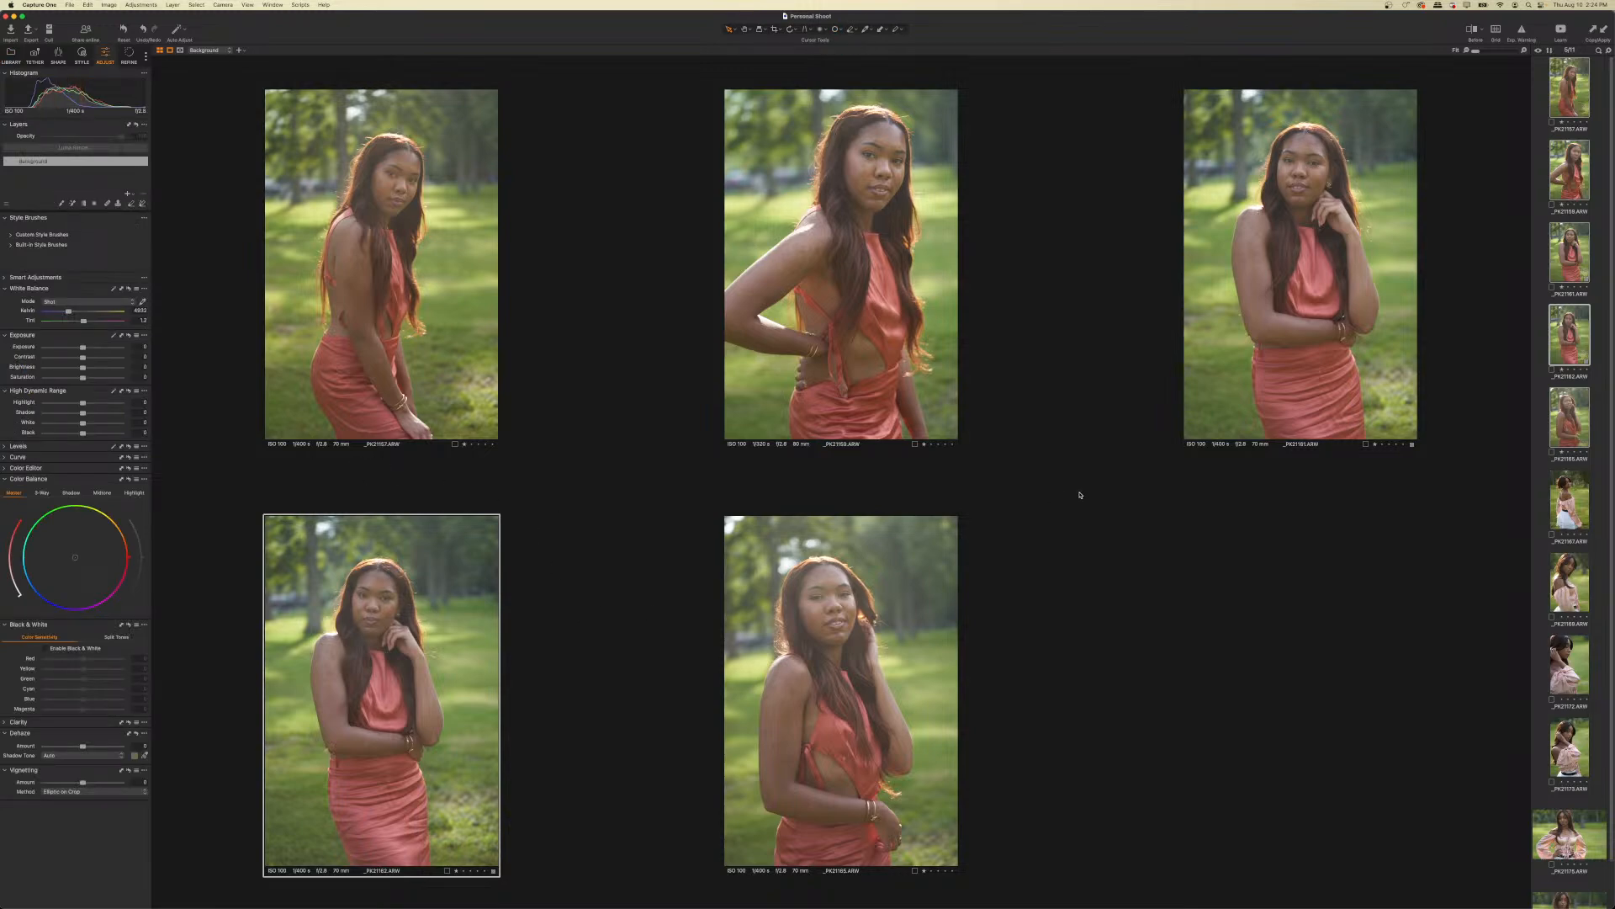
left_click(498, 379)
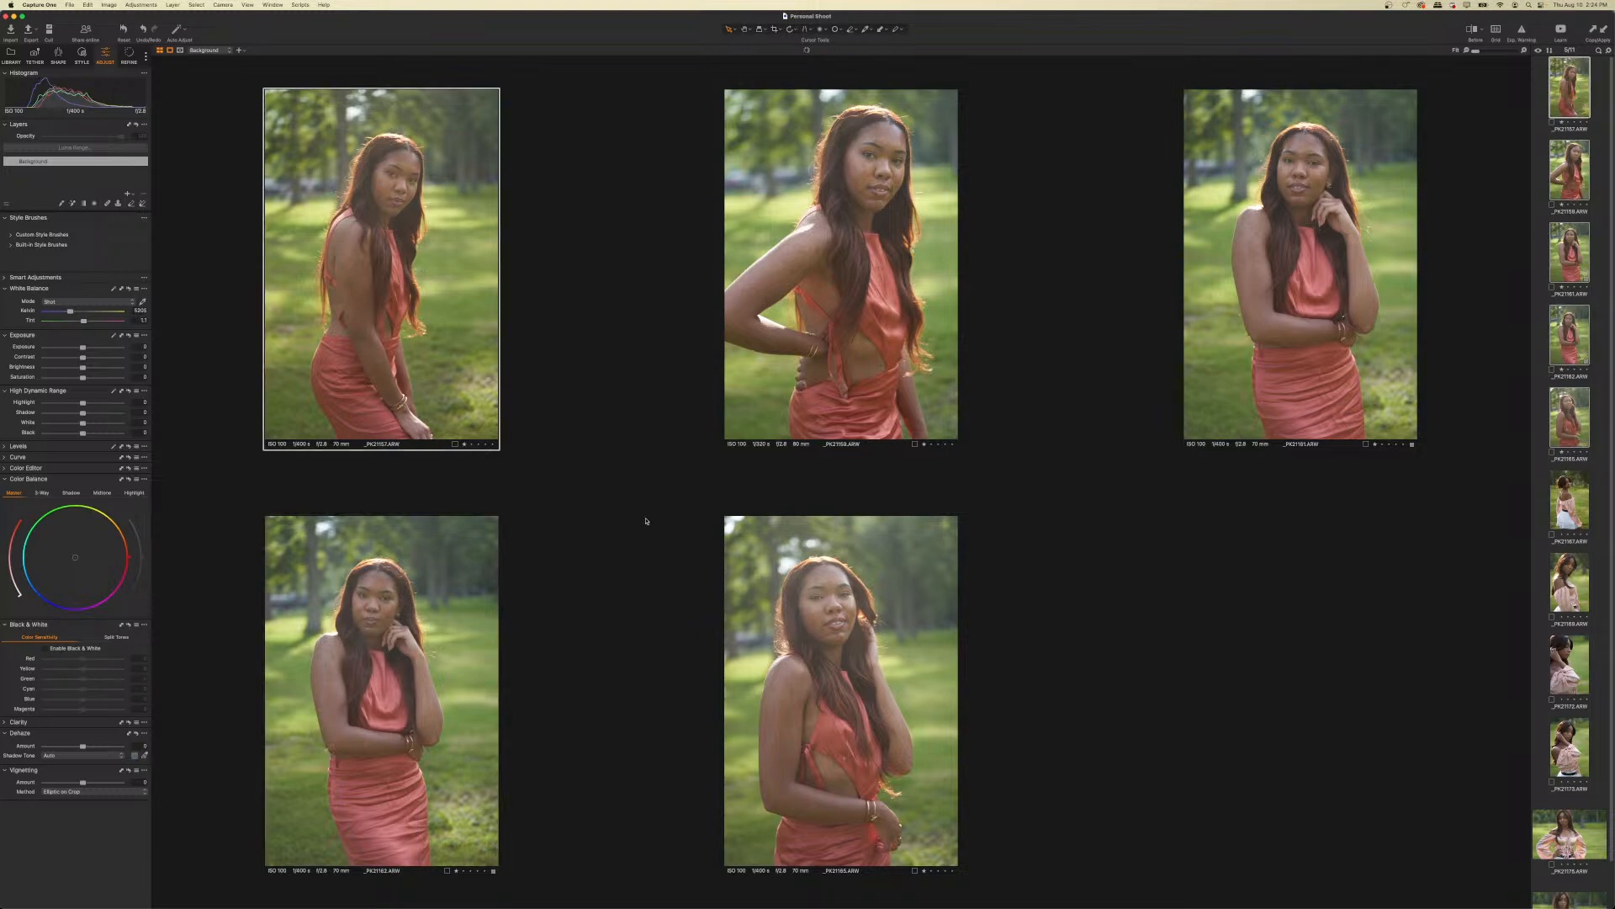
- Compare the four vertical portraits of the woman in the pink top and rate the first and last one star
left_click(1566, 501)
left_click(1575, 697, "shift")
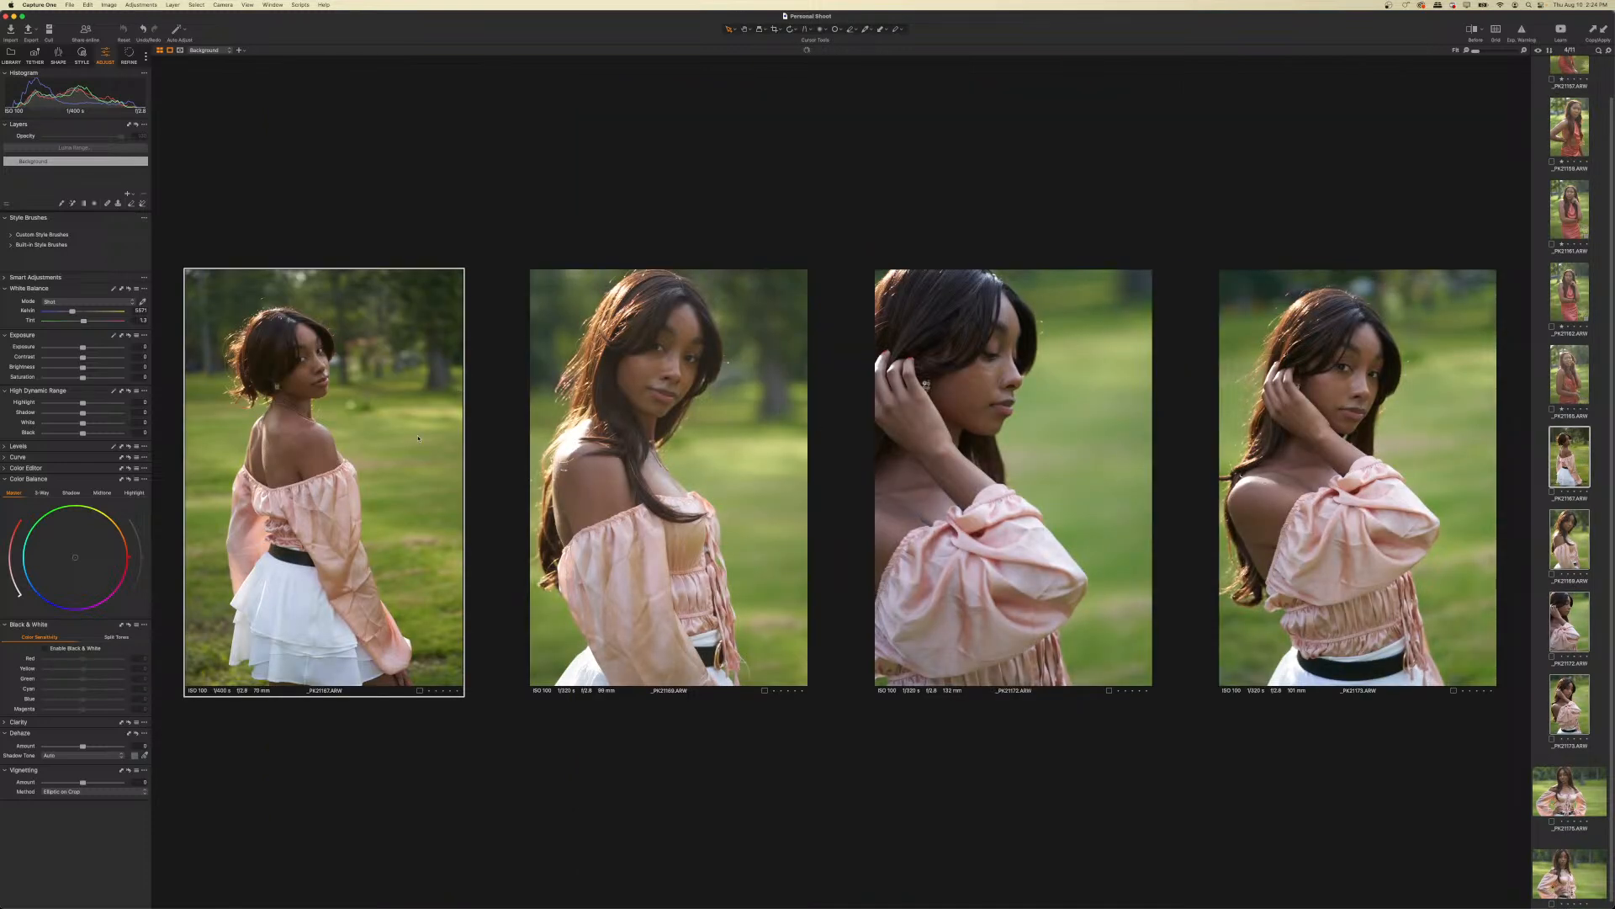
key("1")
left_click(1589, 456)
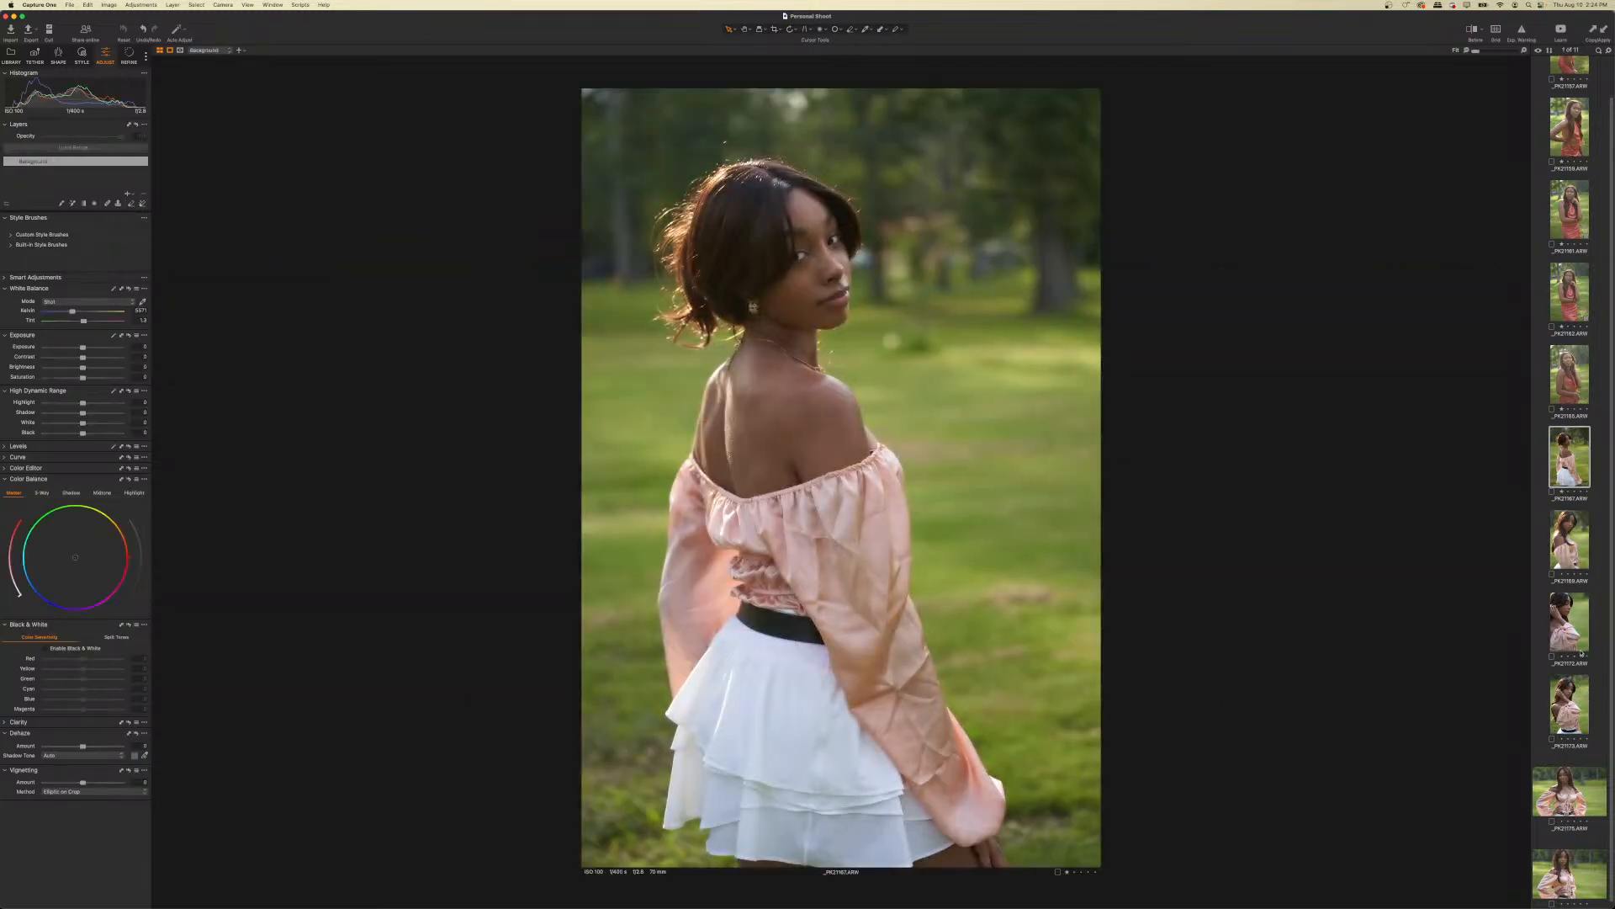
left_click(1576, 700)
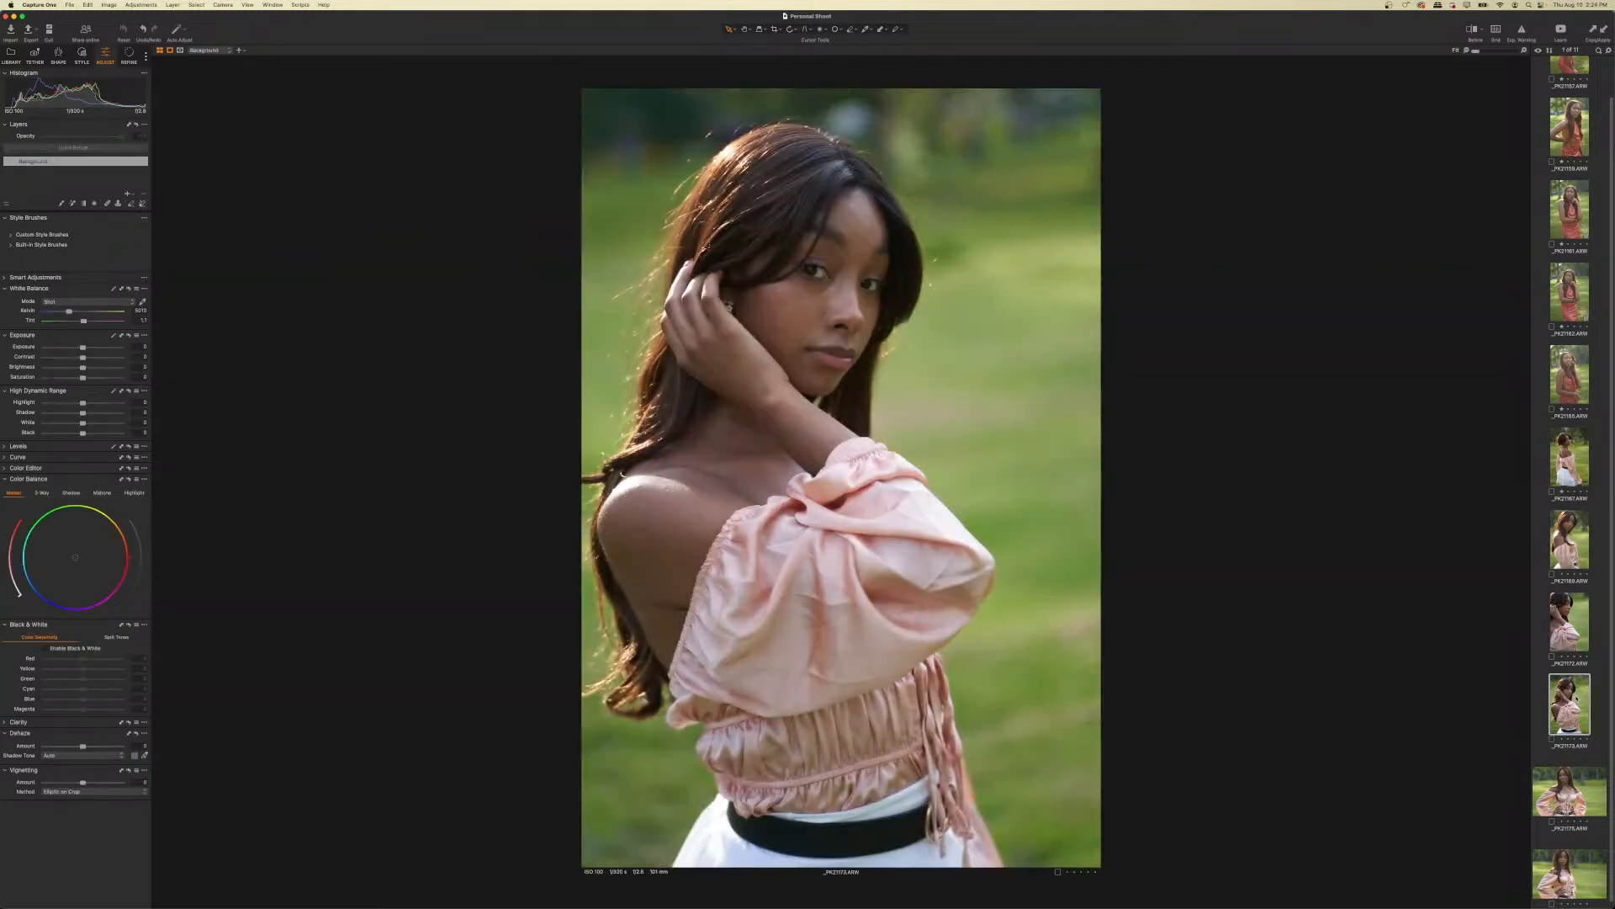
scroll(1577, 655, "down", 1)
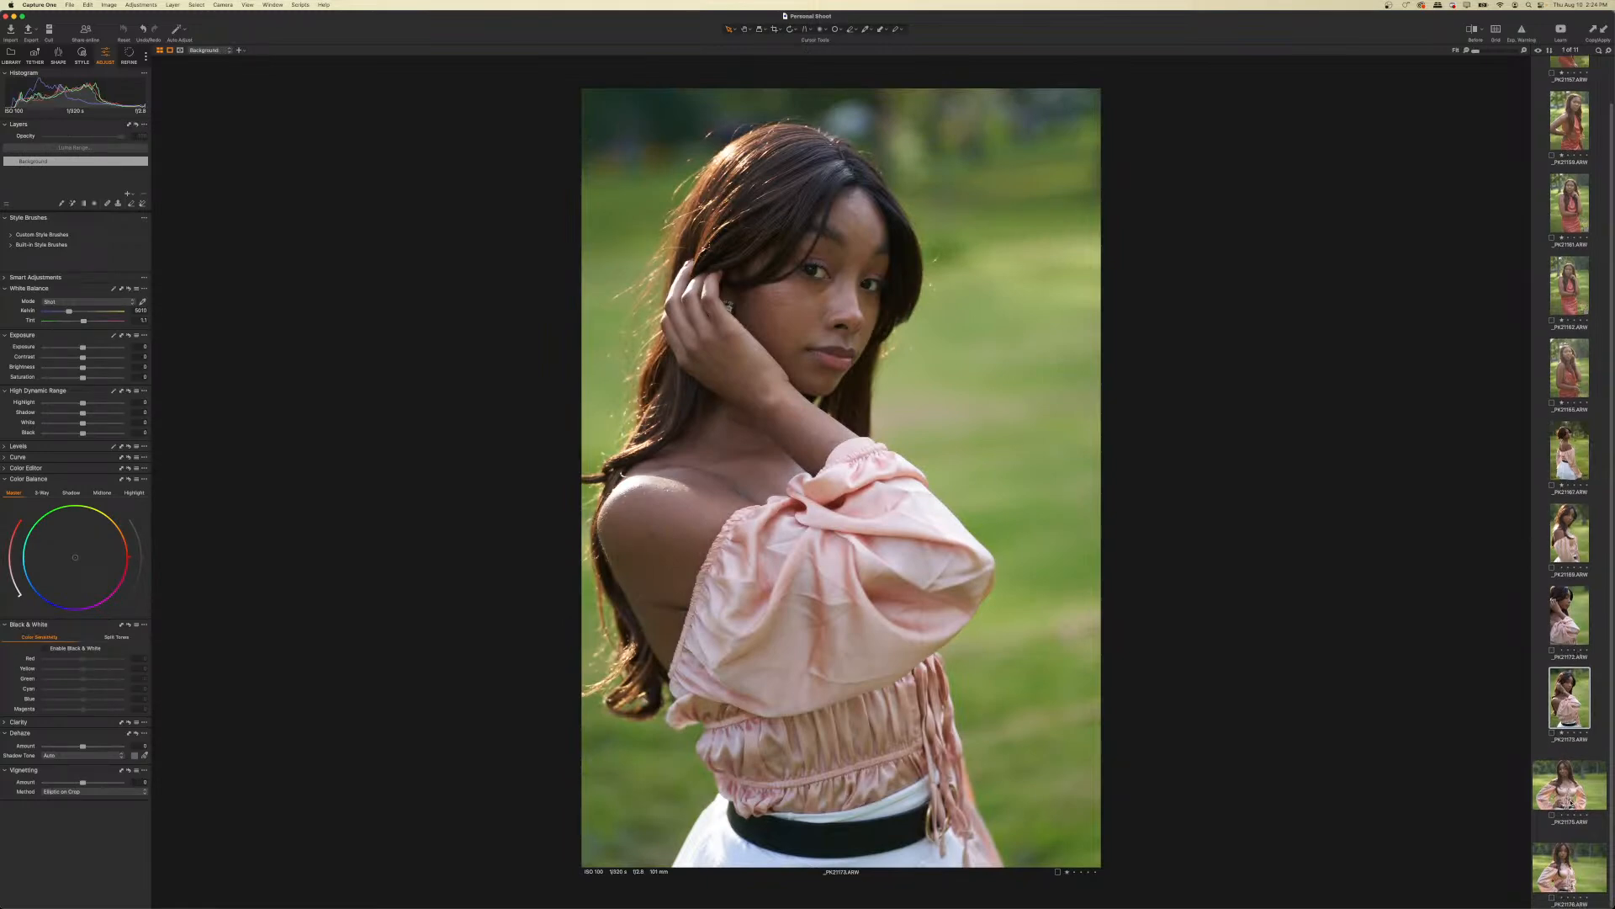
- Compare the two horizontal portraits of the woman in the pink top side by side
left_click(1569, 791)
left_click(1579, 859)
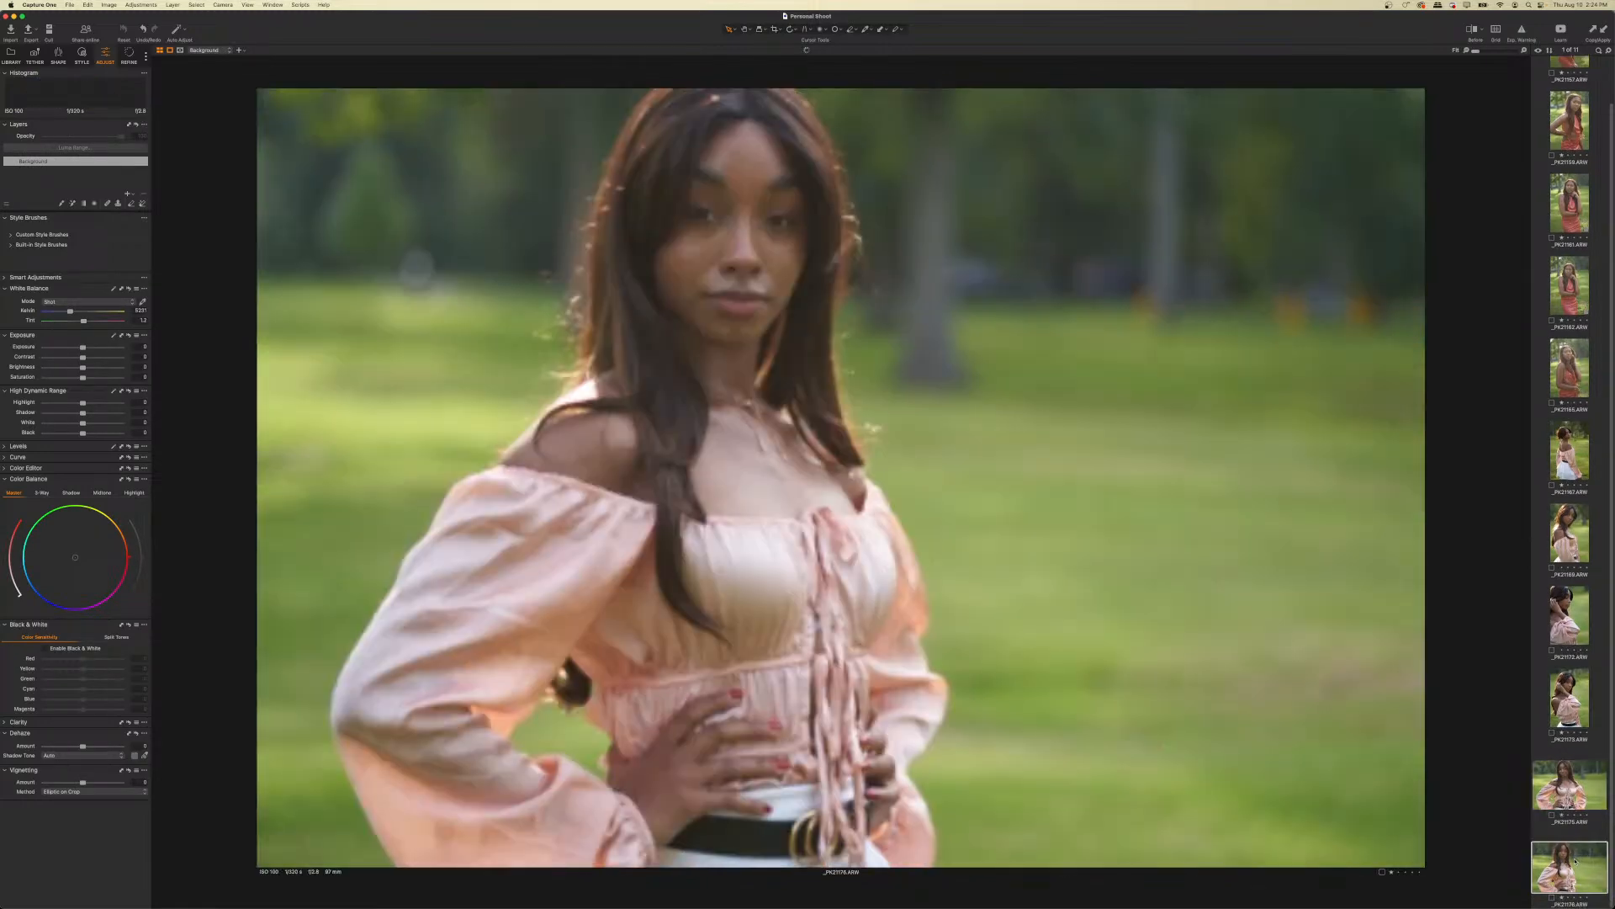
left_click(1569, 786, "super")
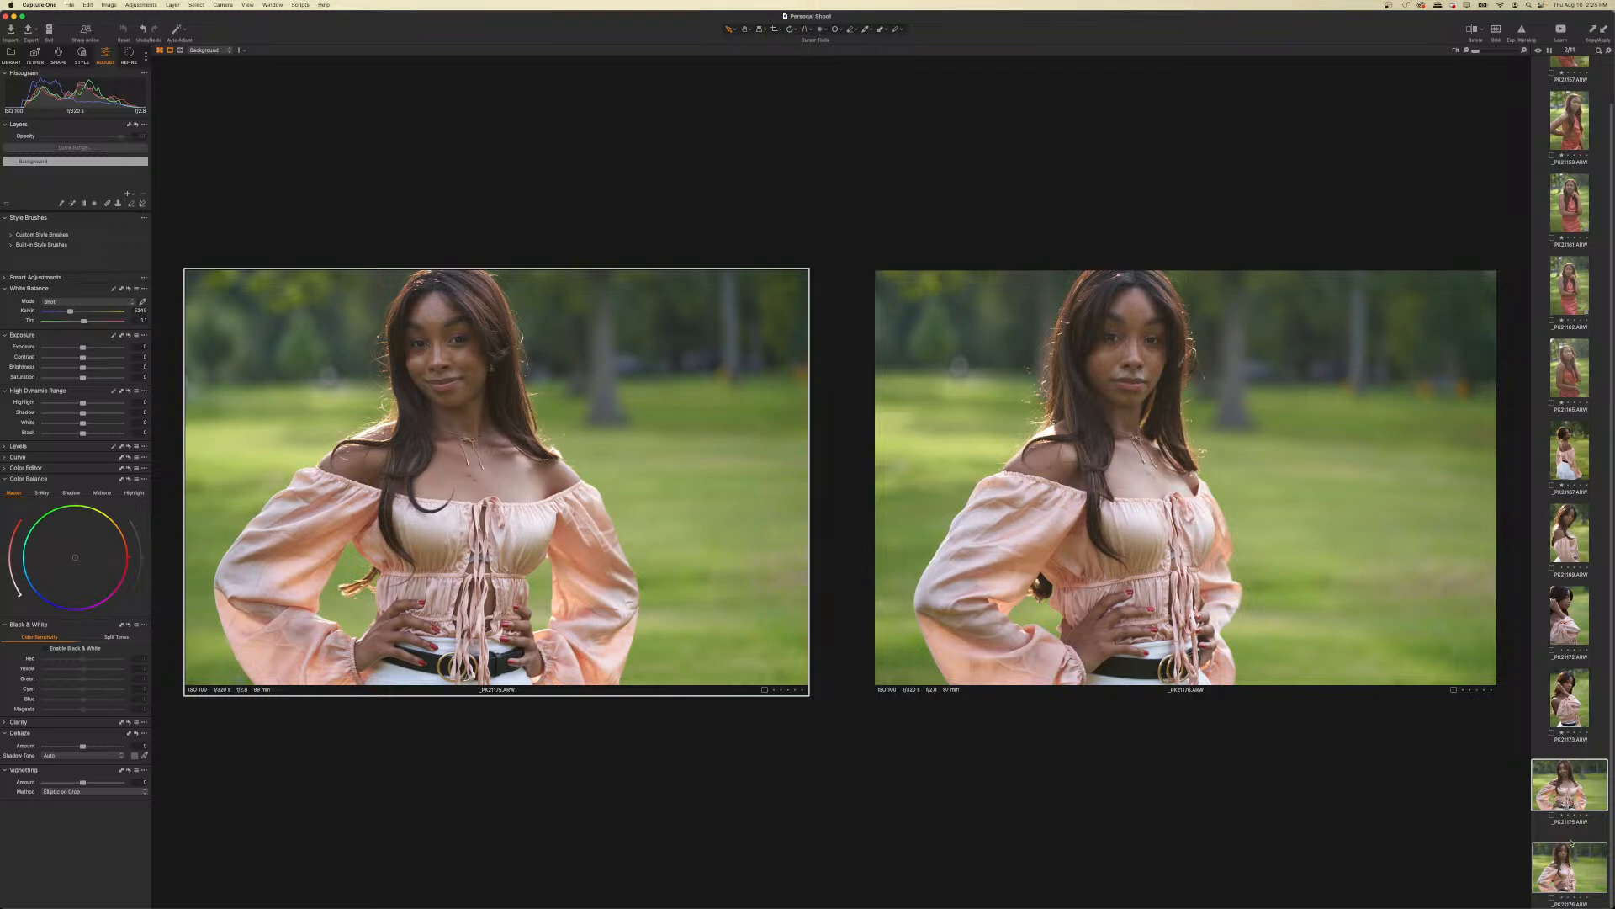
left_click(1571, 873)
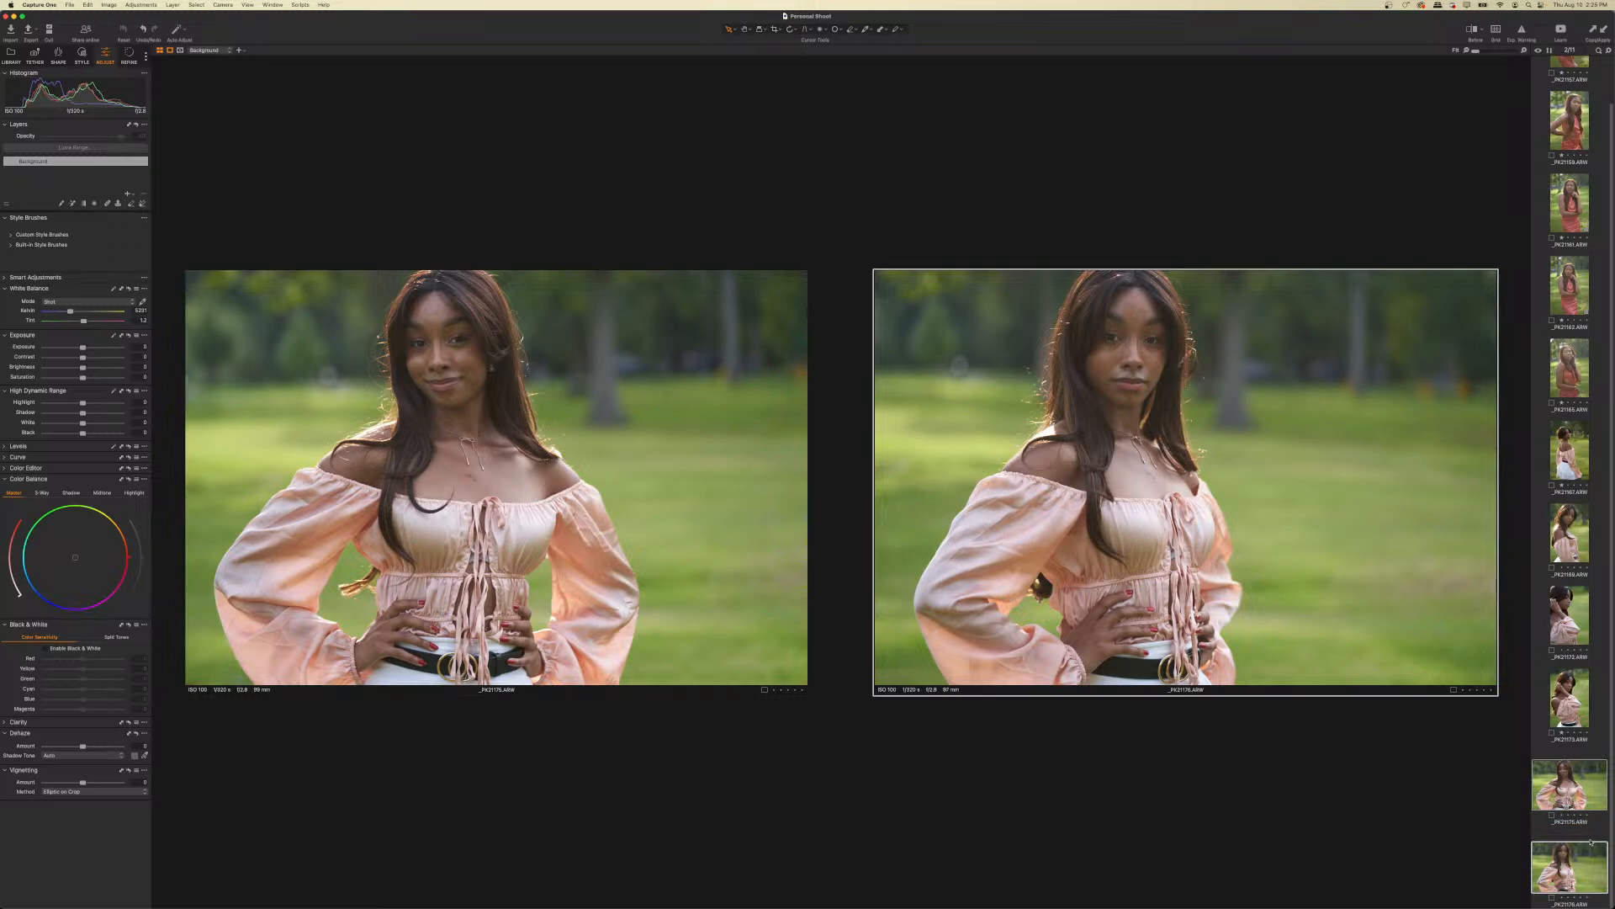
- Rate the second horizontal portrait of the woman in the pink top one star
left_click(1548, 865)
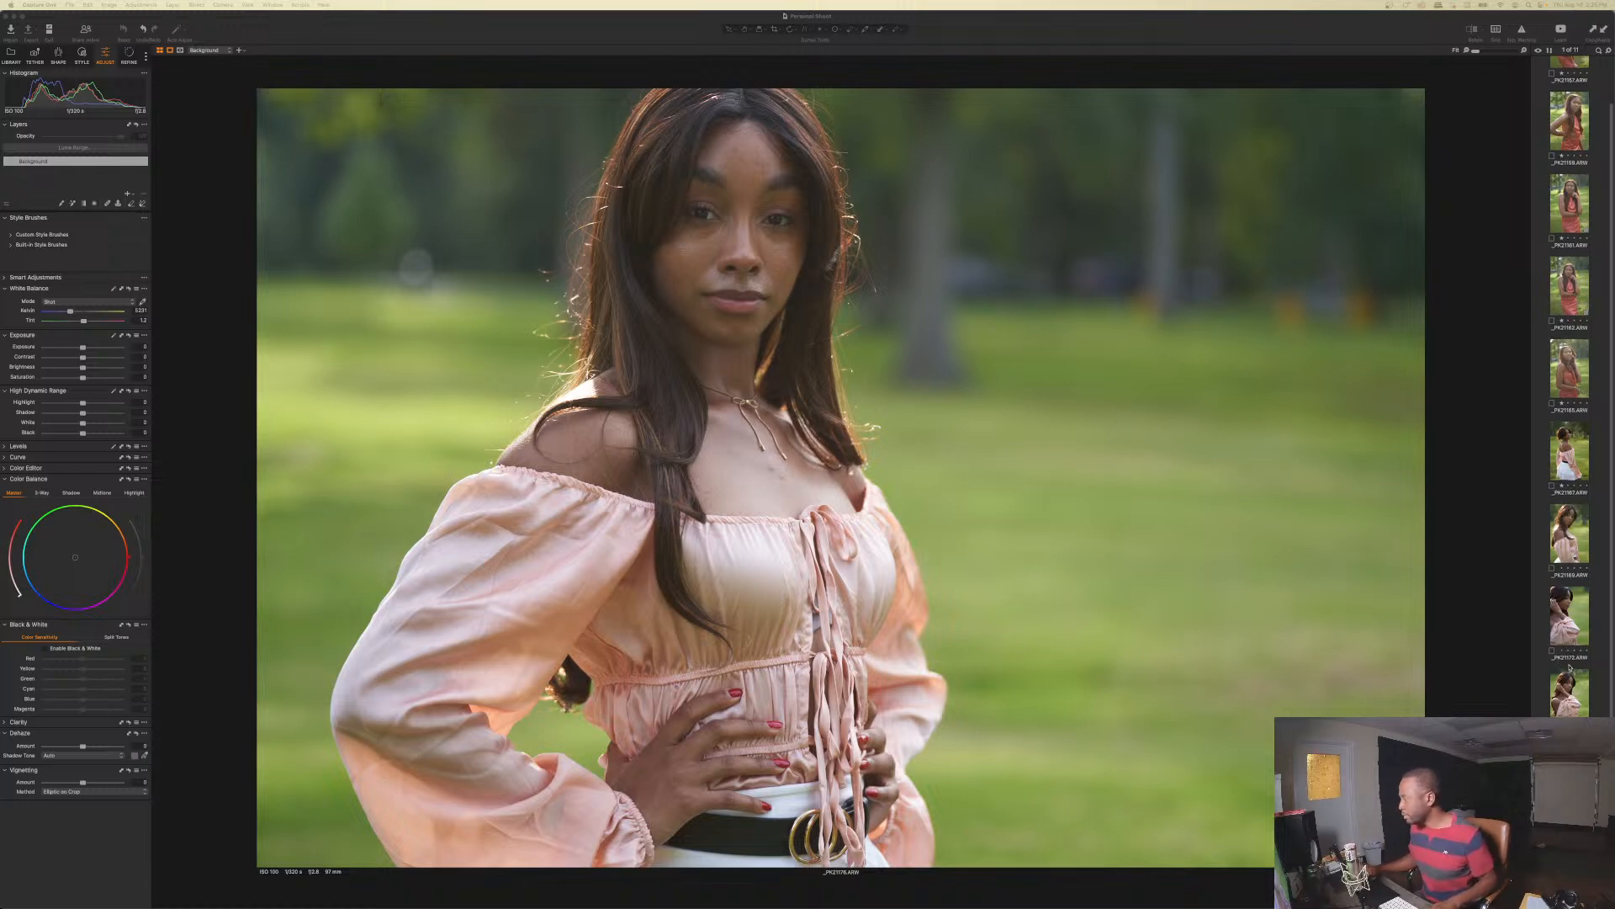
- Clear the star ratings of the five coral-dress portraits and display them together for comparison
scroll(1569, 387, "up", 1)
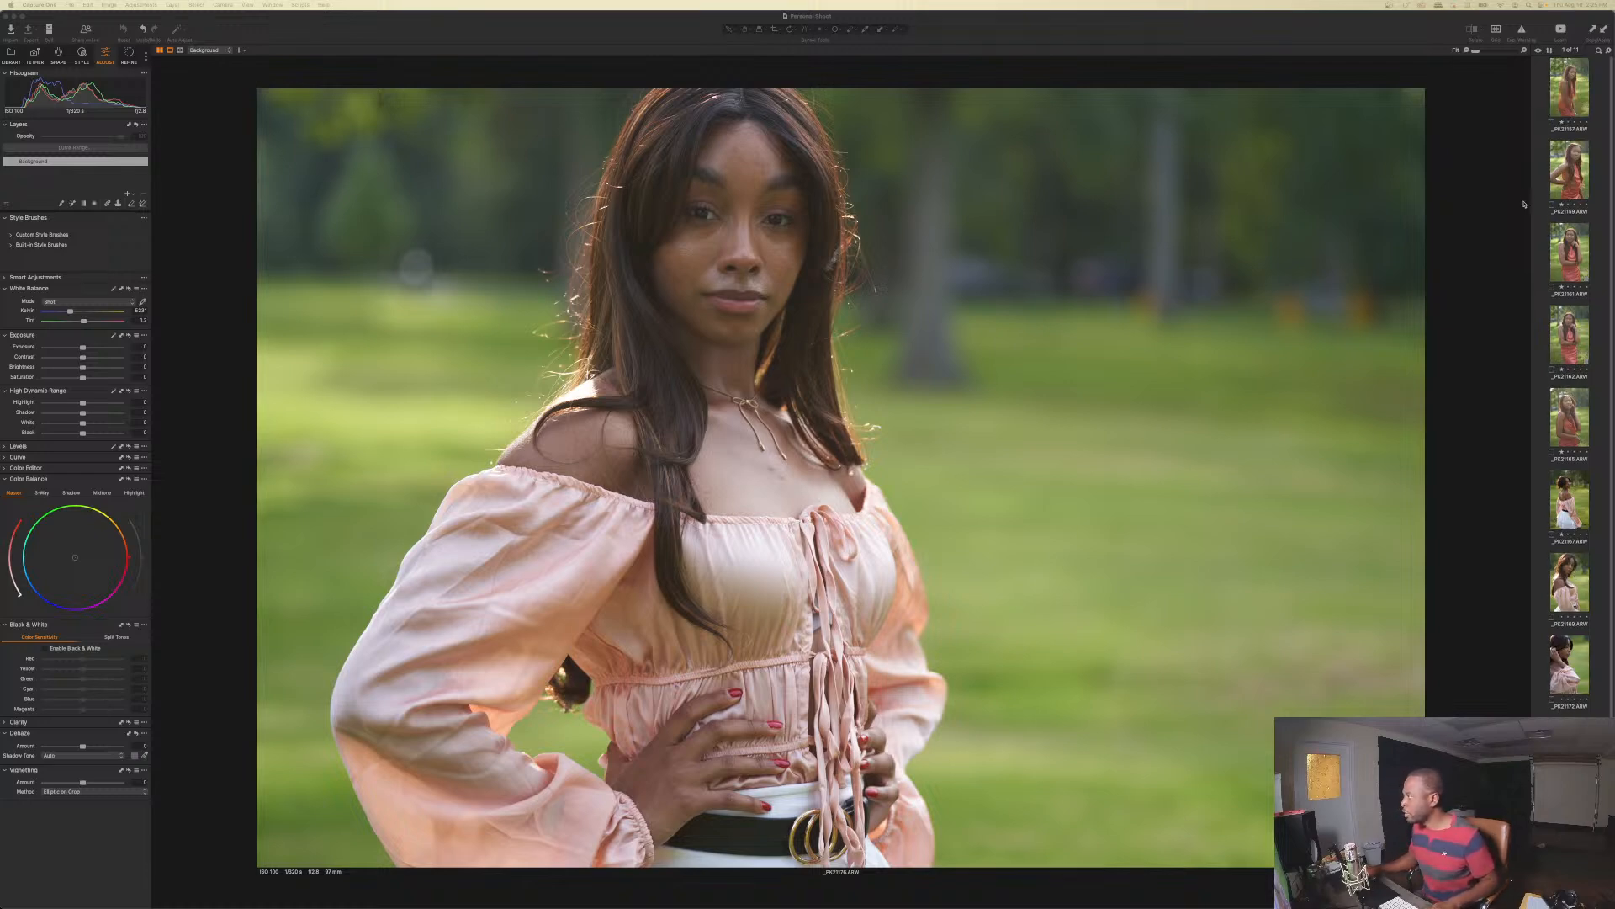
left_click(1570, 91)
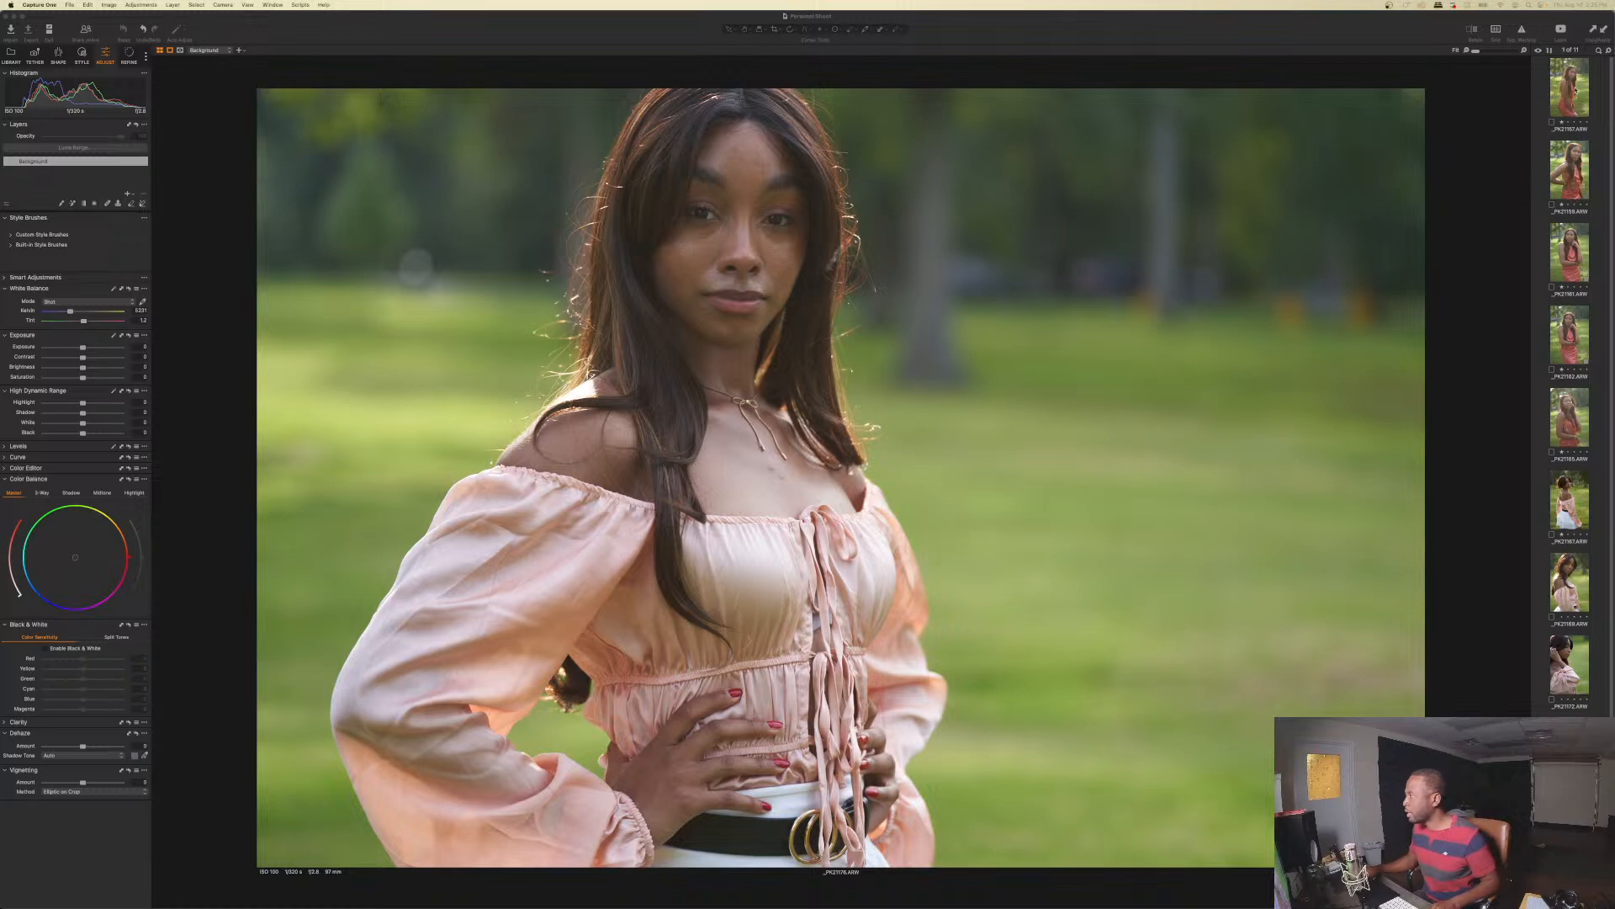
left_click(1570, 418, "shift")
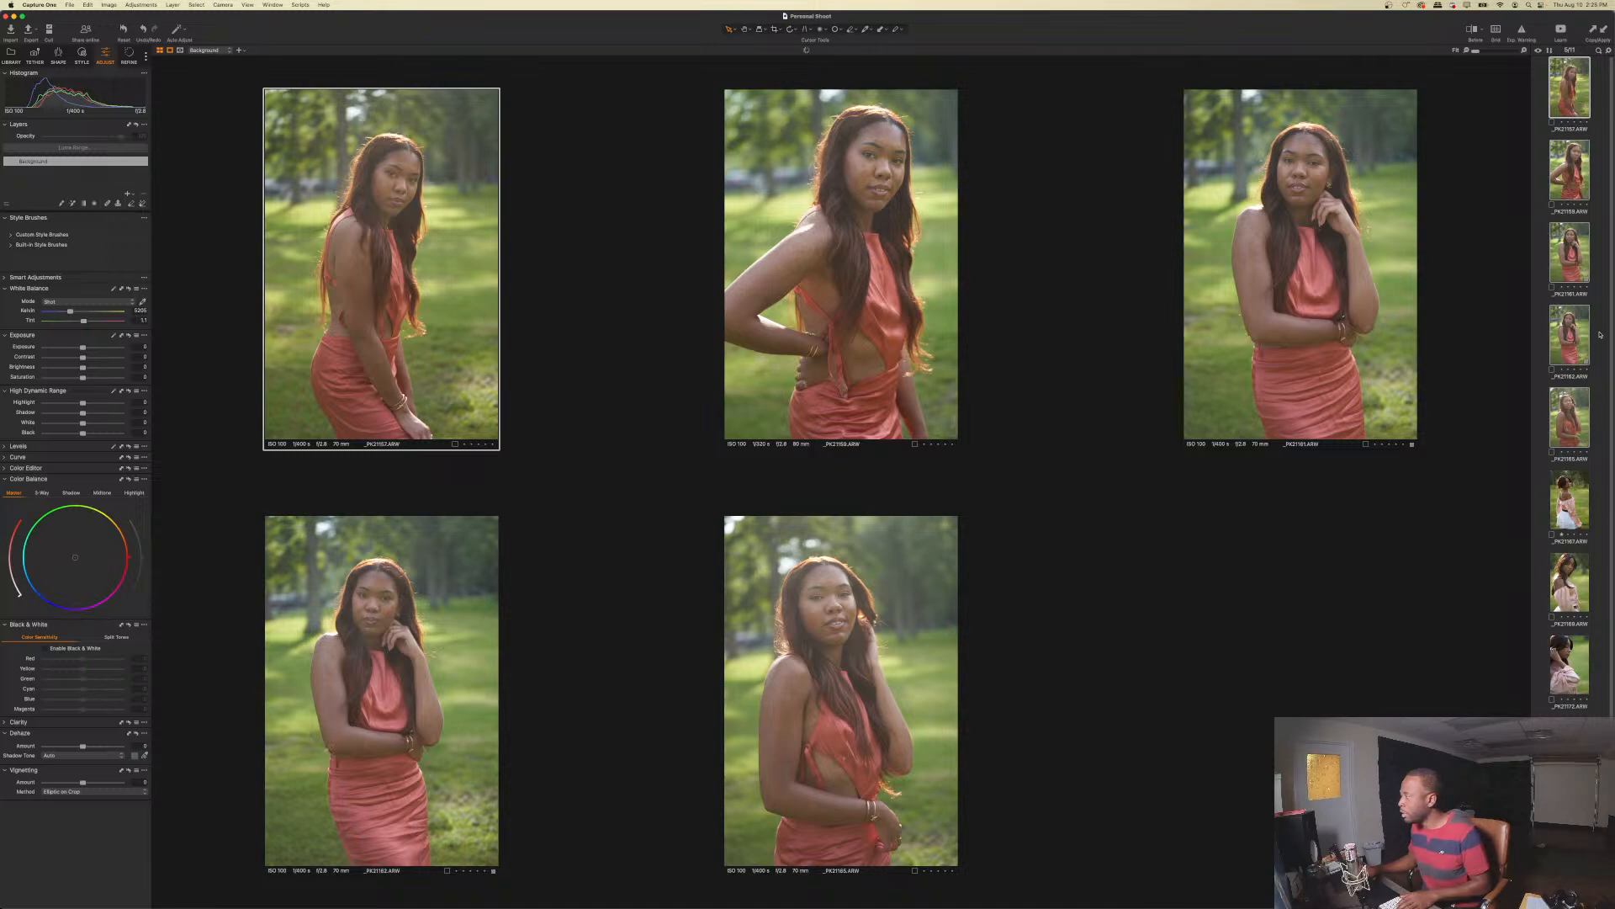
- Review the two coral-dress portraits with crossed arms, and rate the first and third portraits in the set one star
left_click(1571, 346)
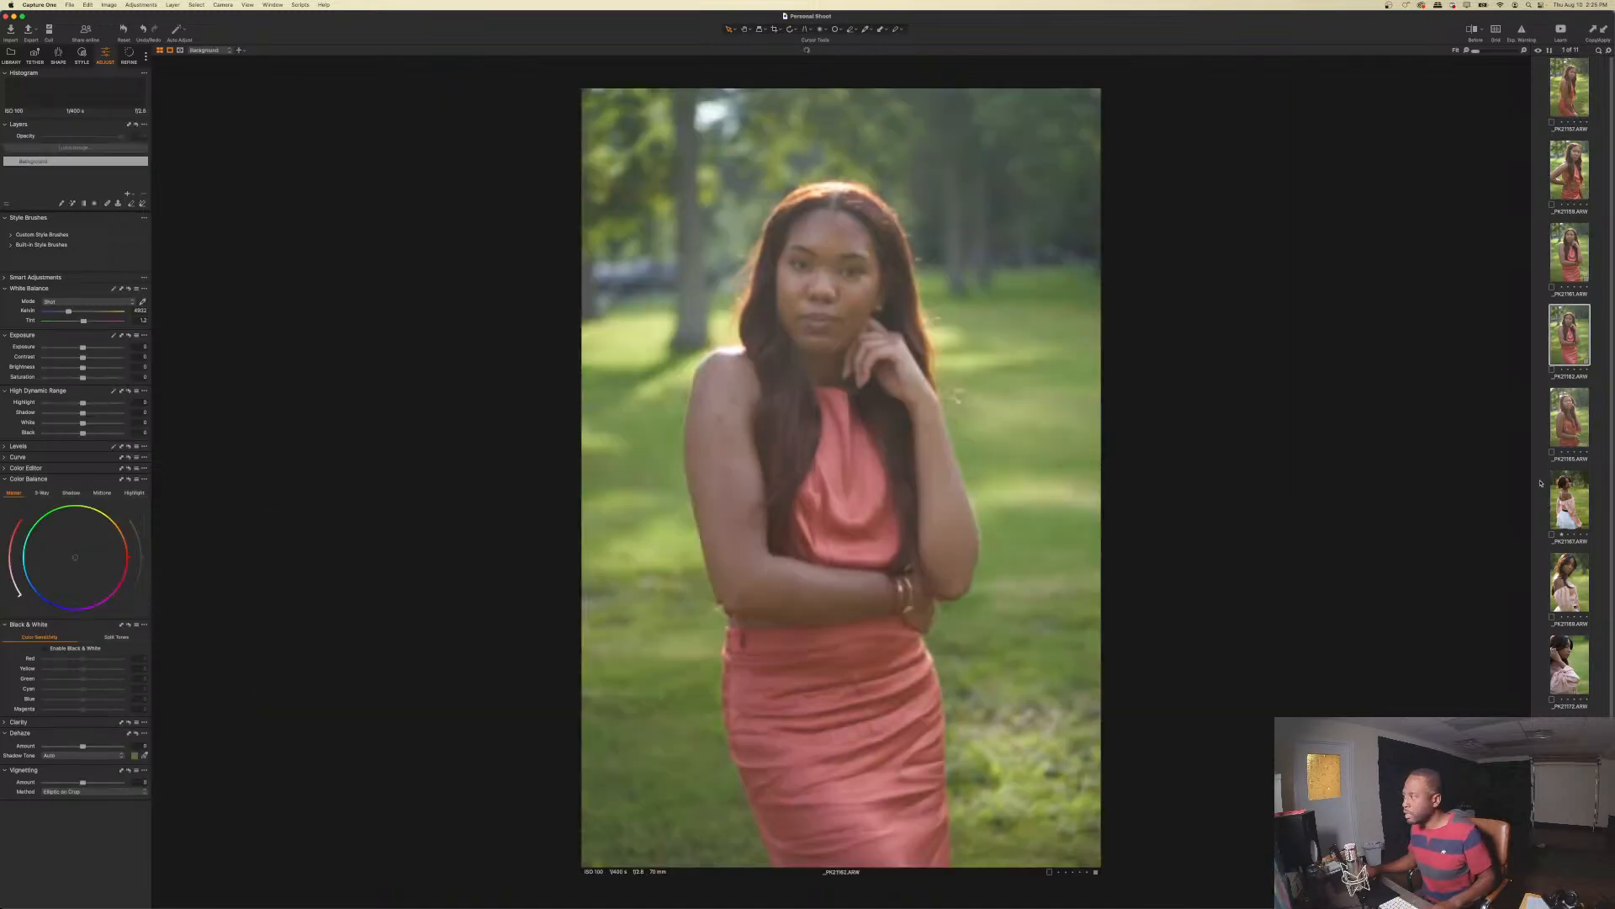
key("Left")
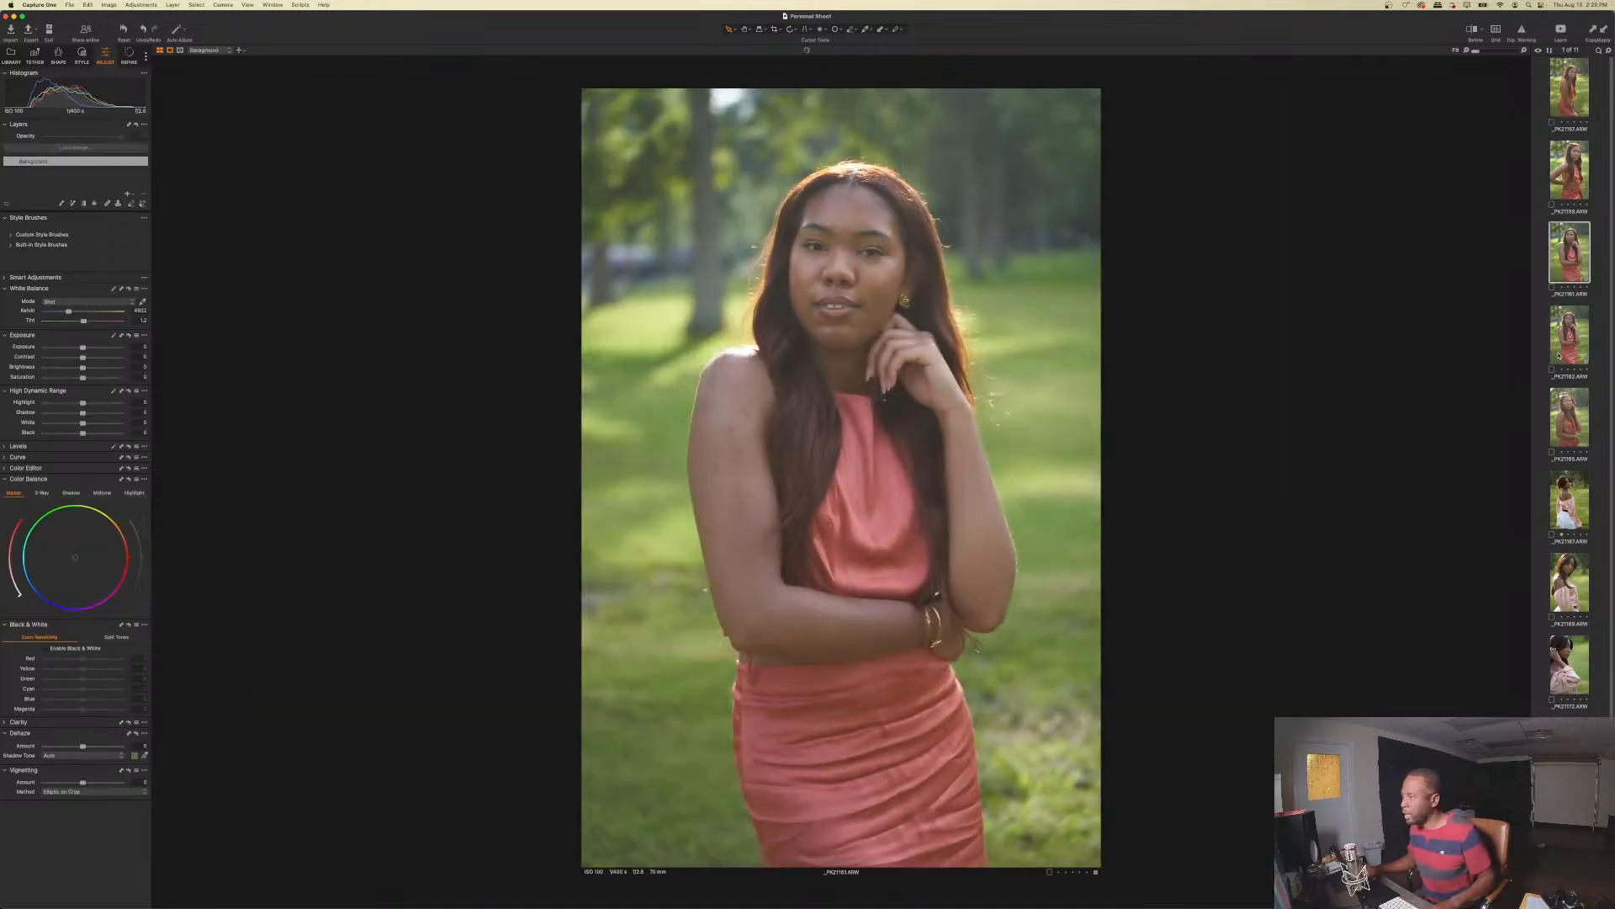
left_click(1570, 102)
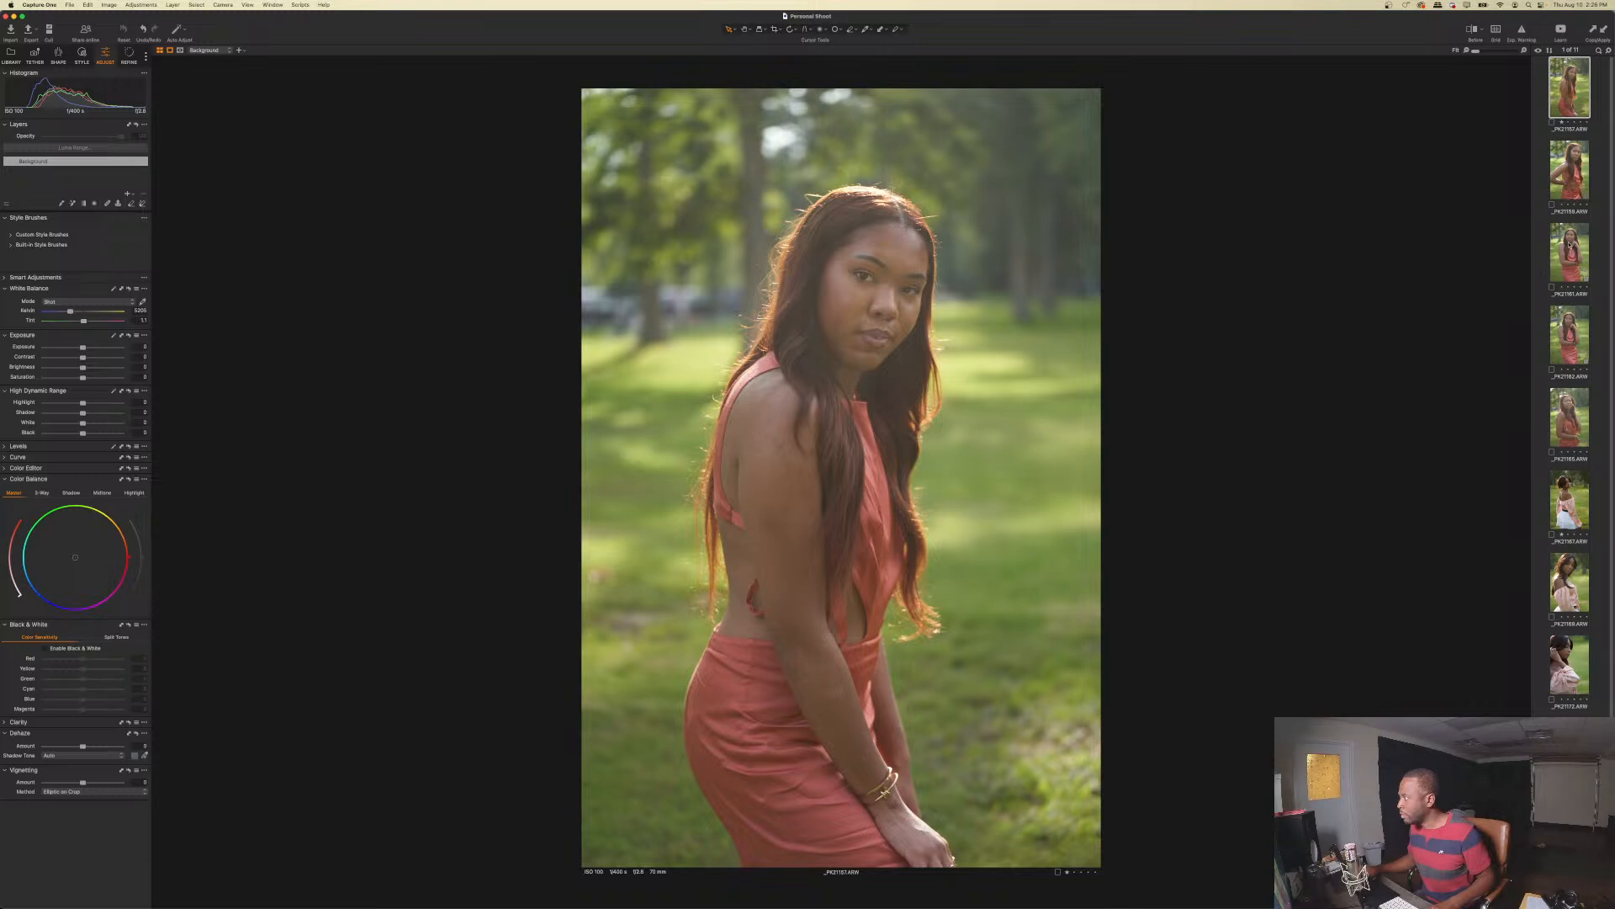
left_click(1566, 256)
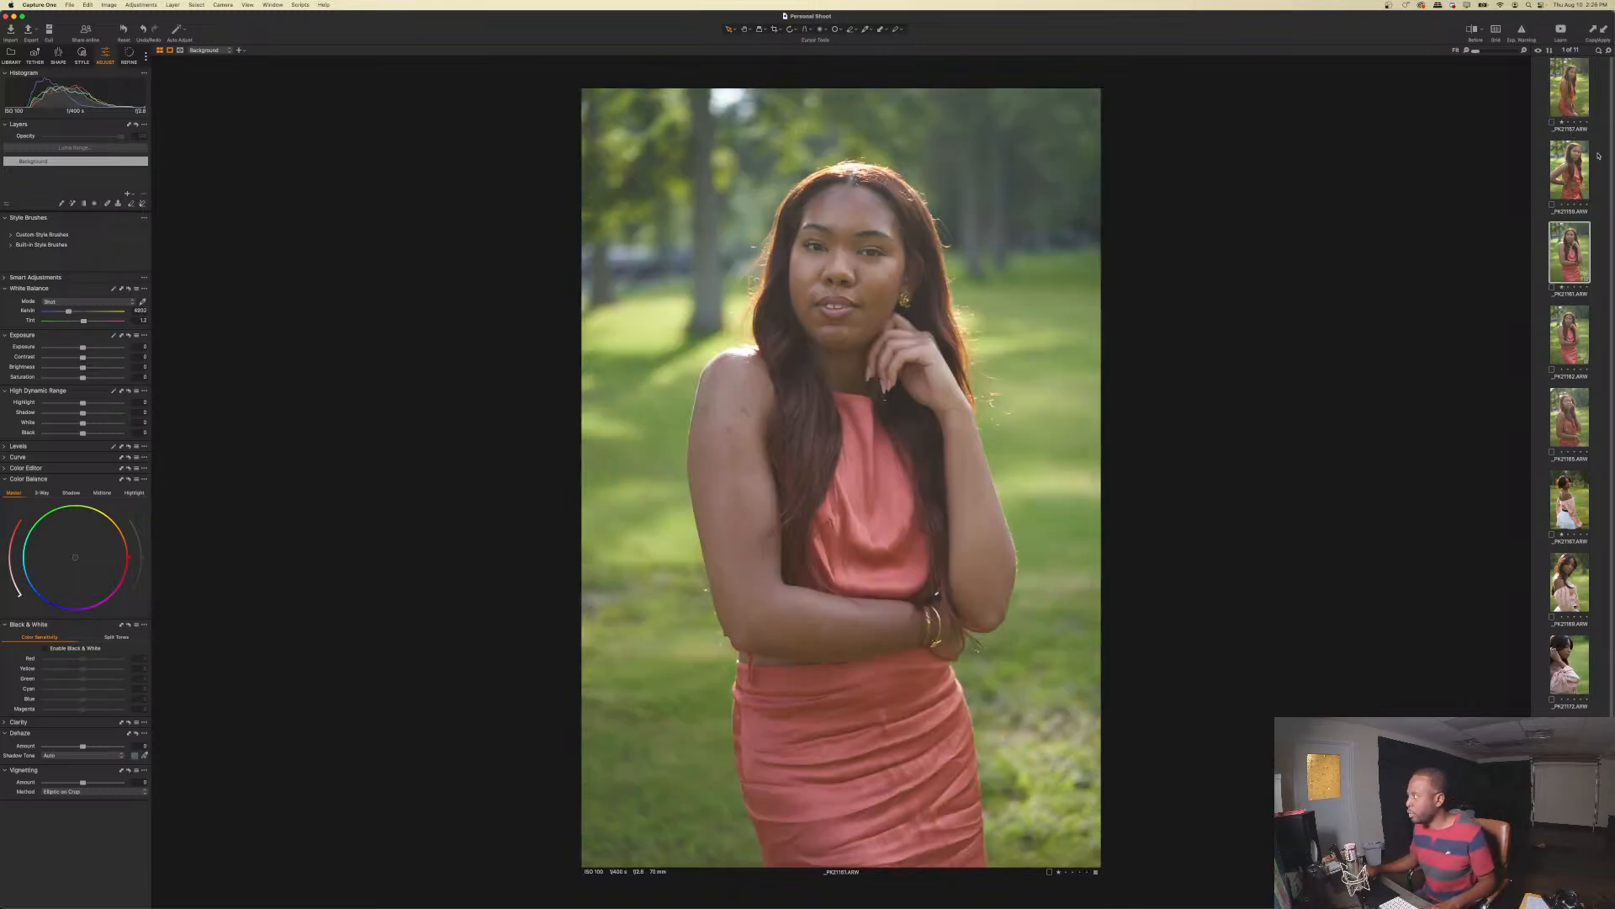
- Compare the first three coral-dress portraits one by one and side by side, narrowing the comparison to the first two
left_click(1579, 76)
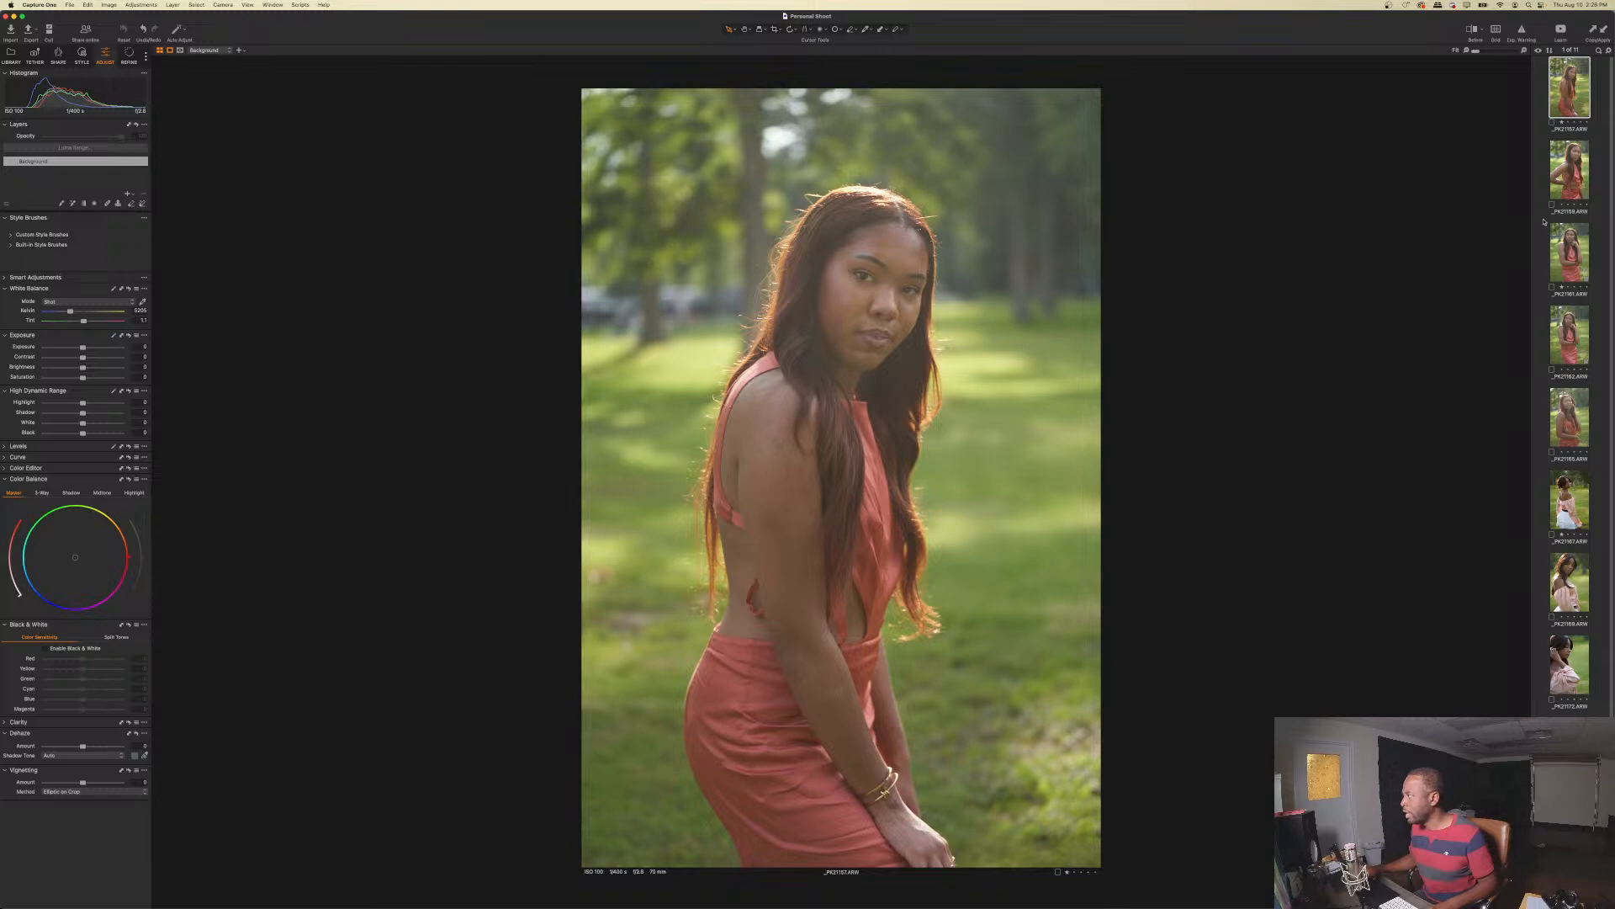
left_click(1574, 172)
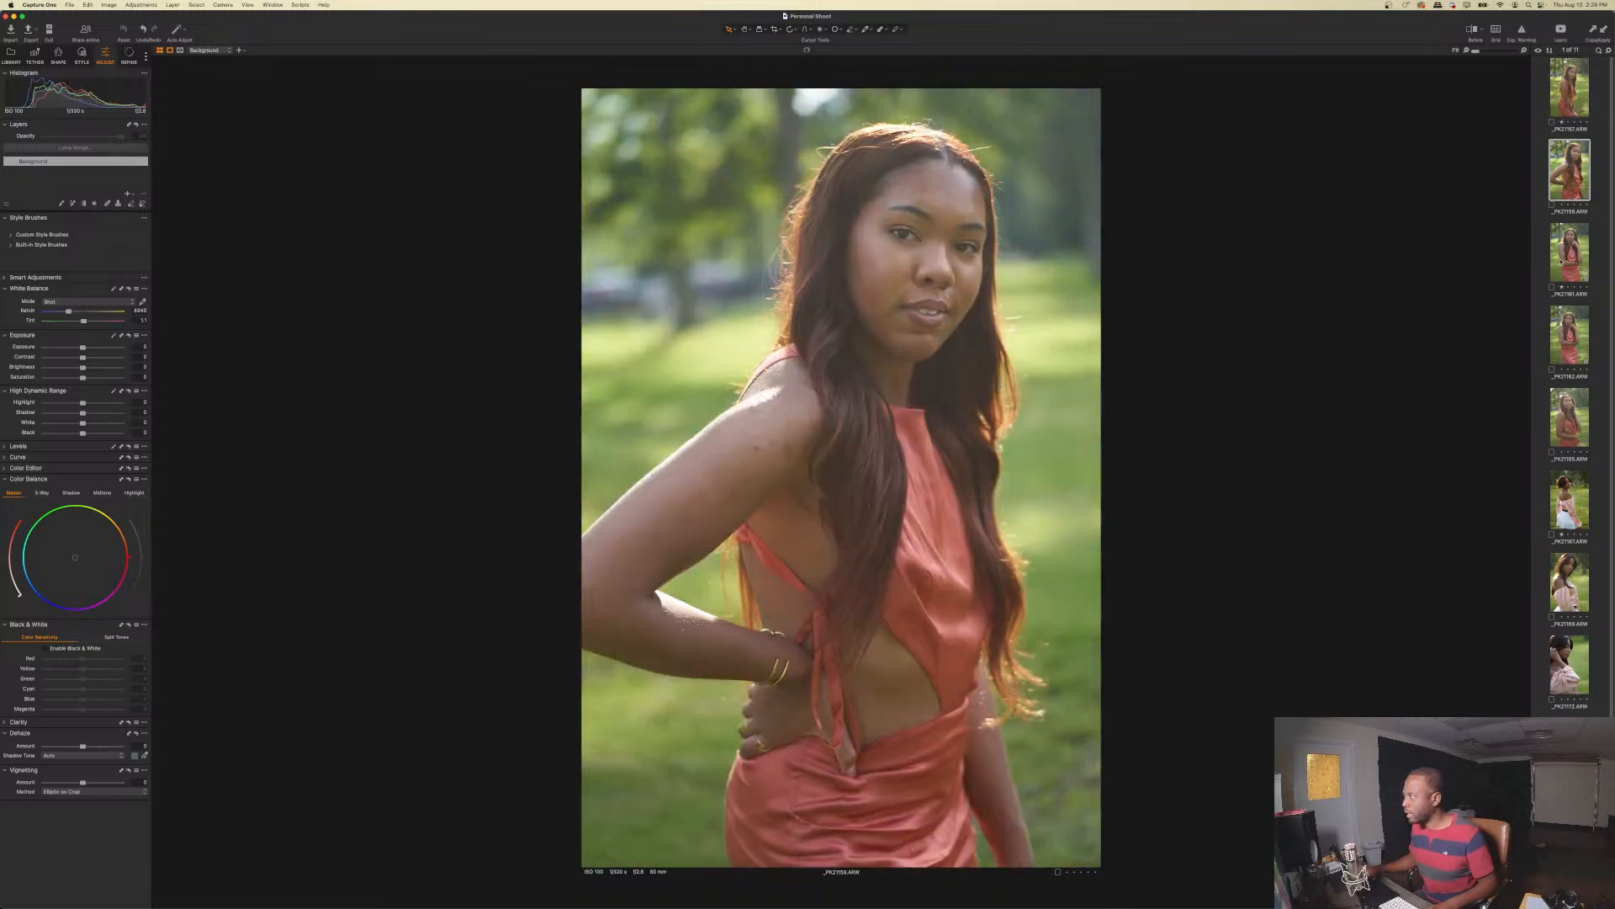
left_click(1562, 262)
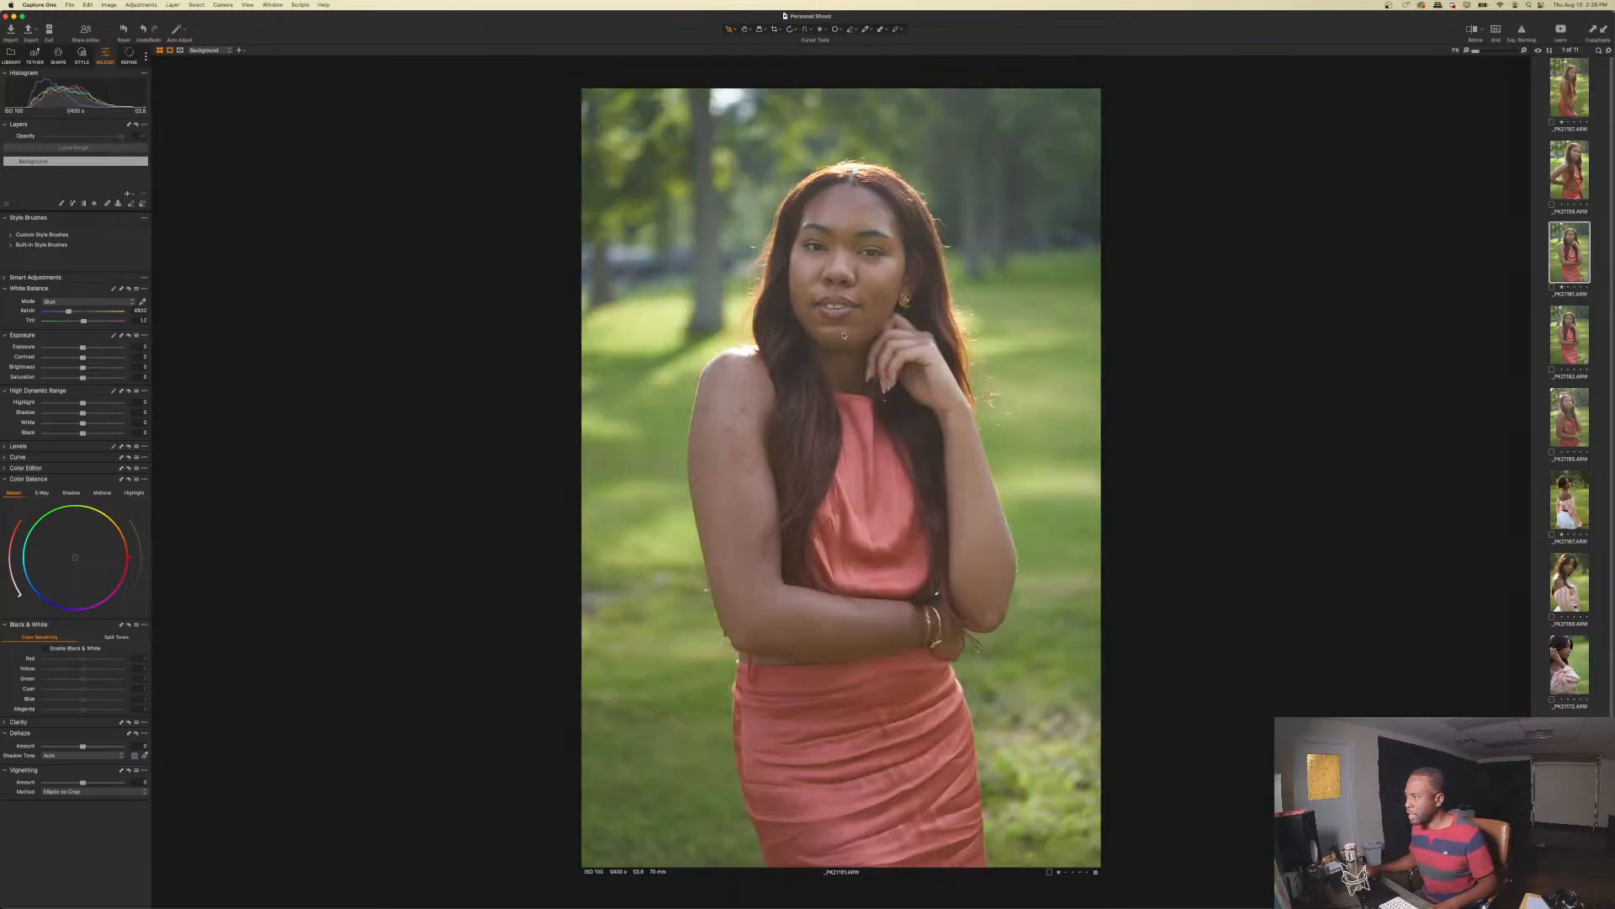
left_click(1570, 156)
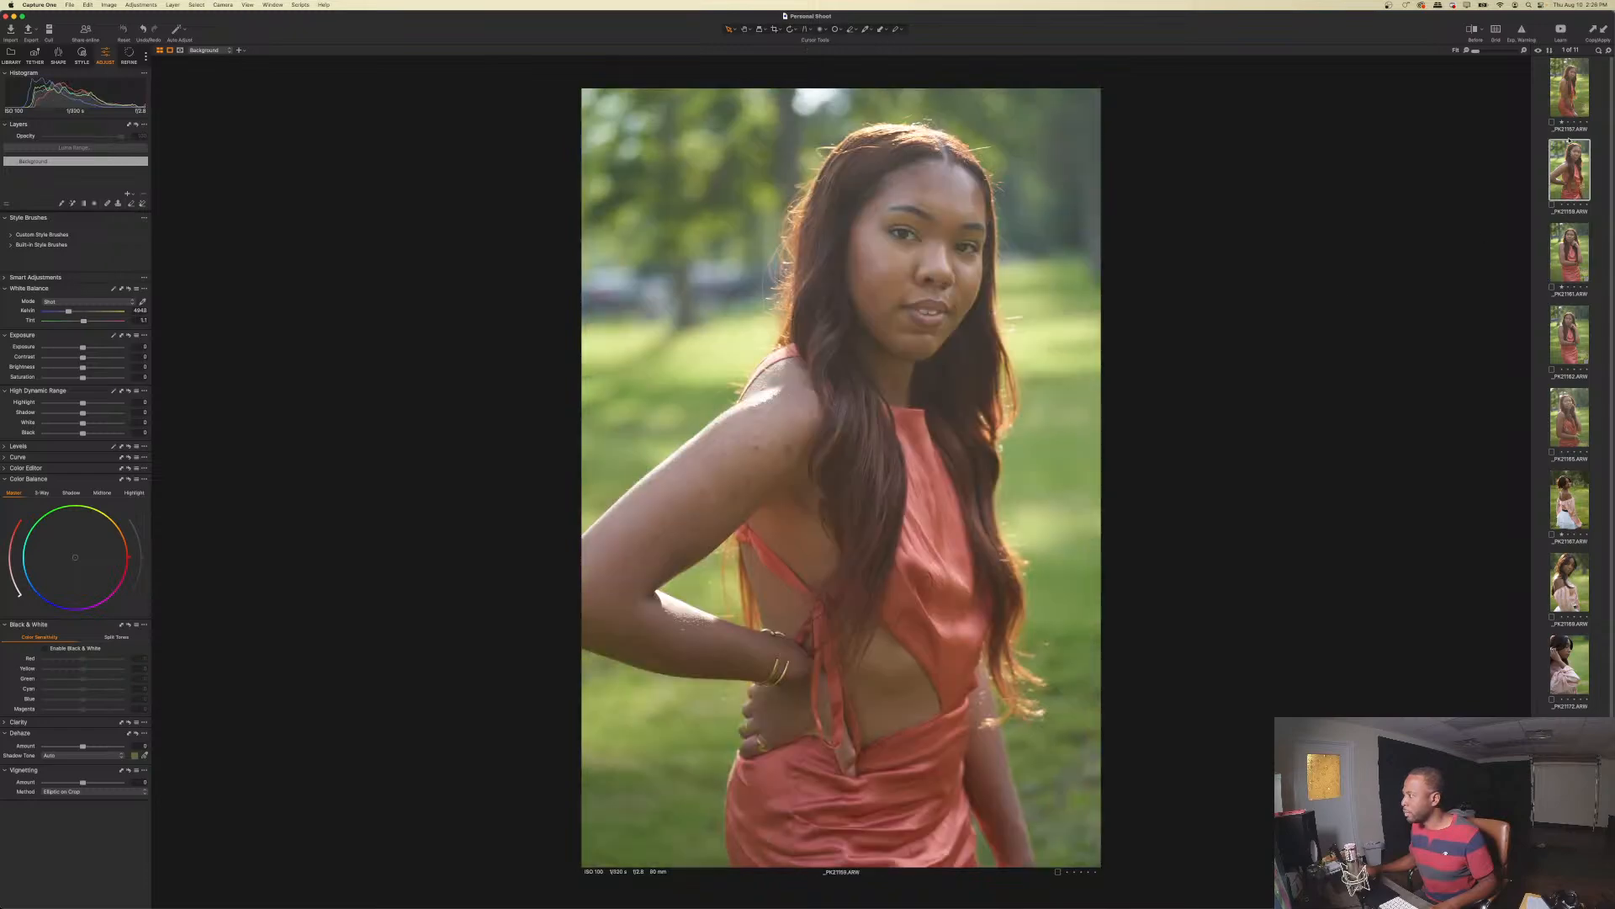
left_click(1569, 90)
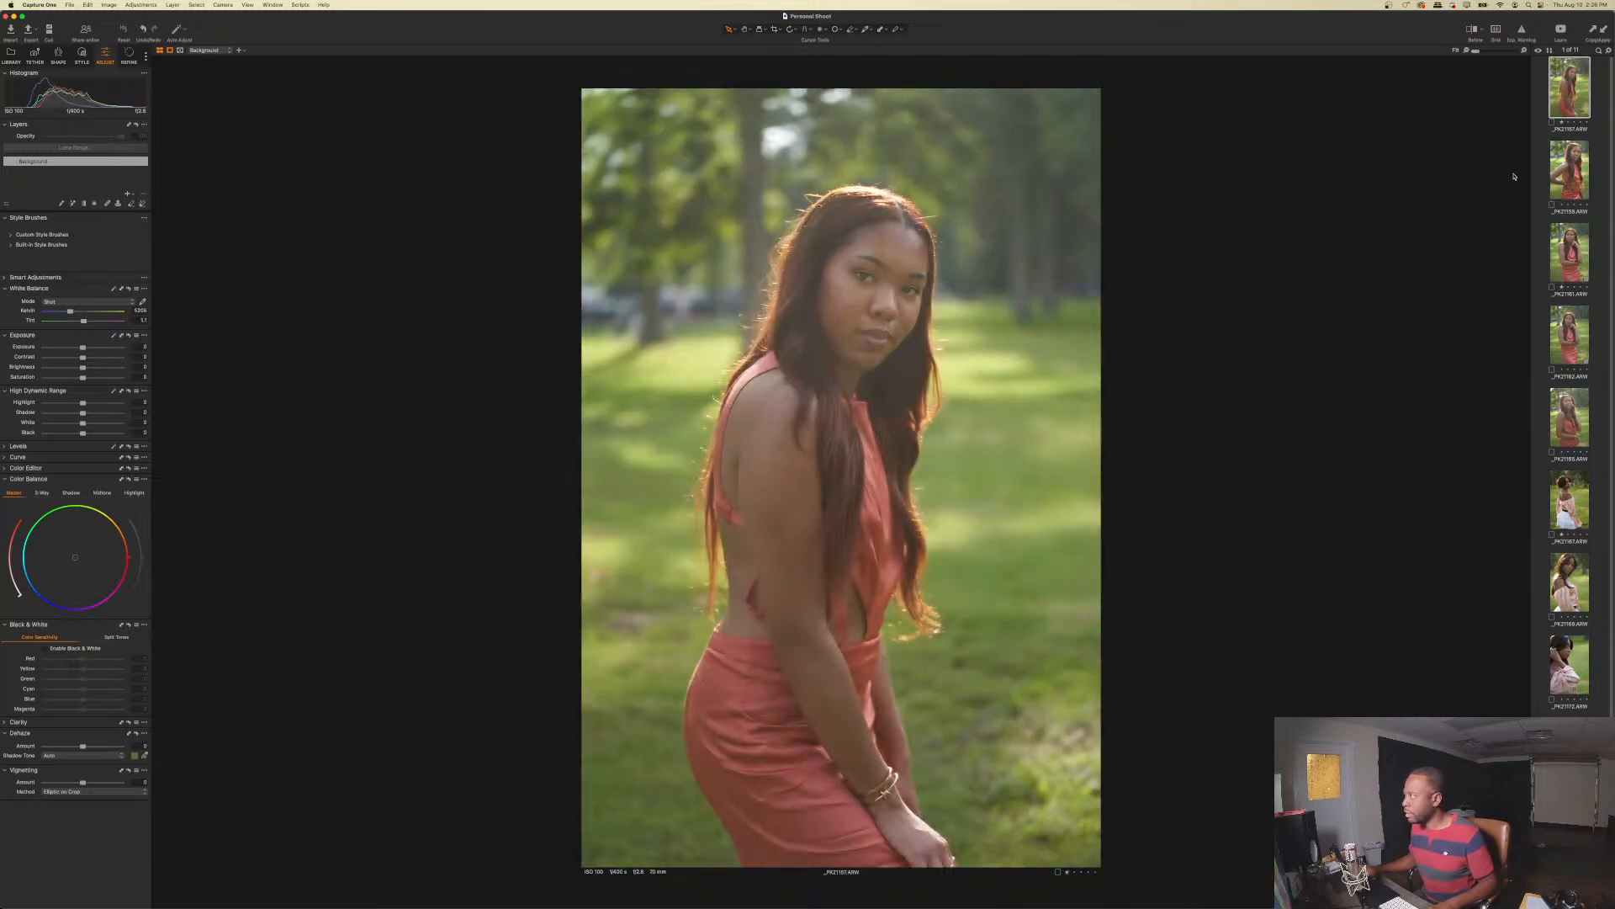
left_click(1567, 259, "shift")
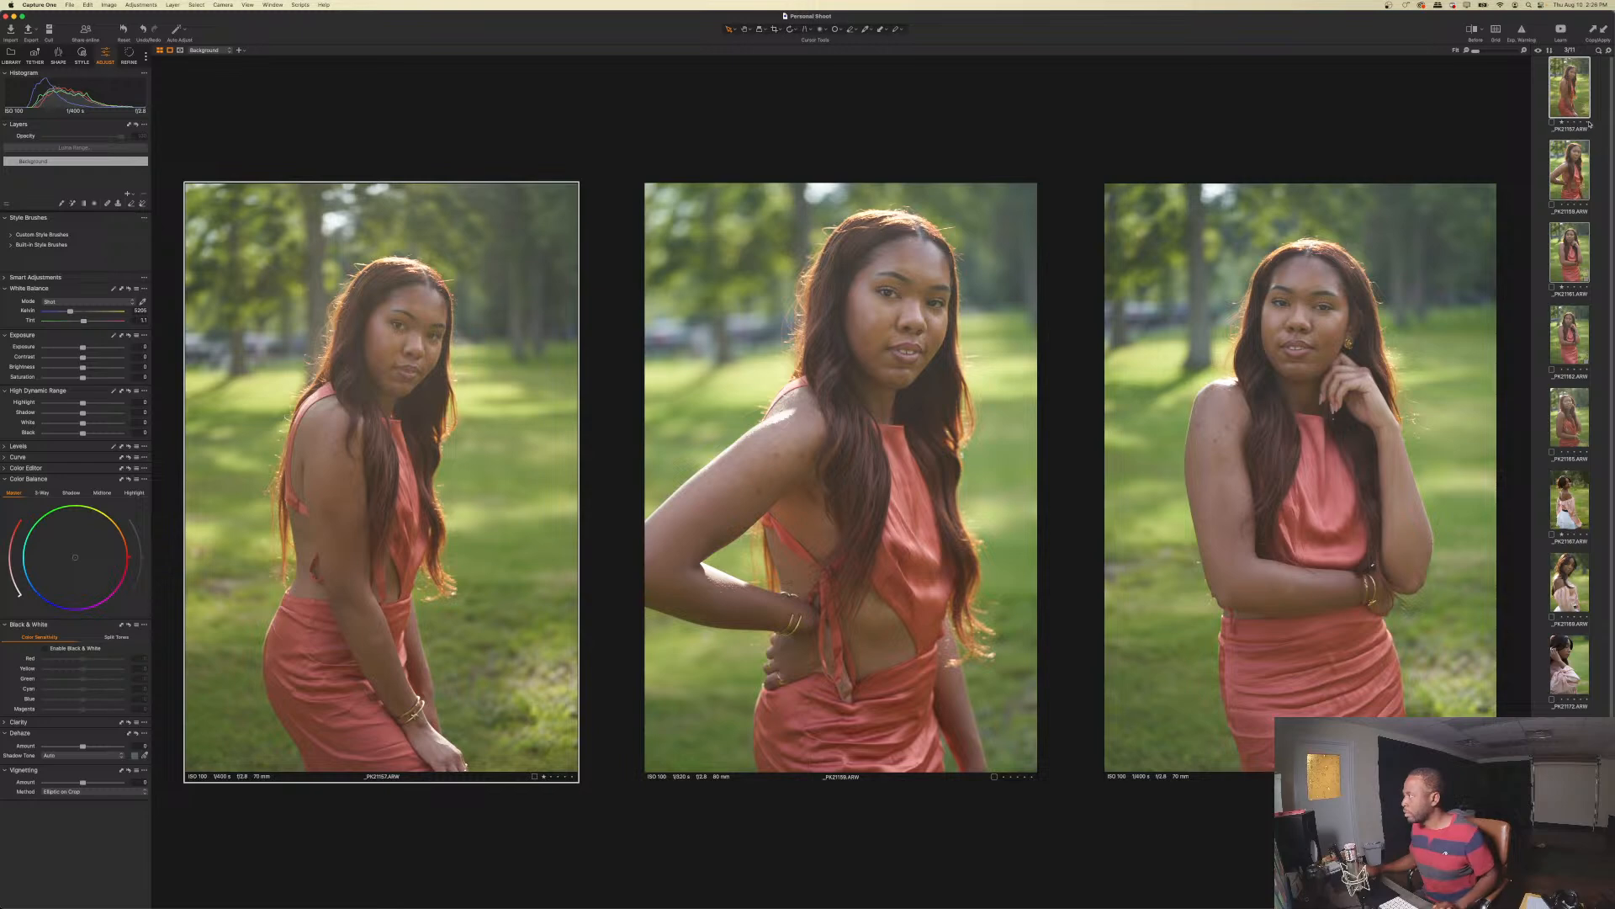
left_click(1571, 94)
left_click(1566, 171, "shift")
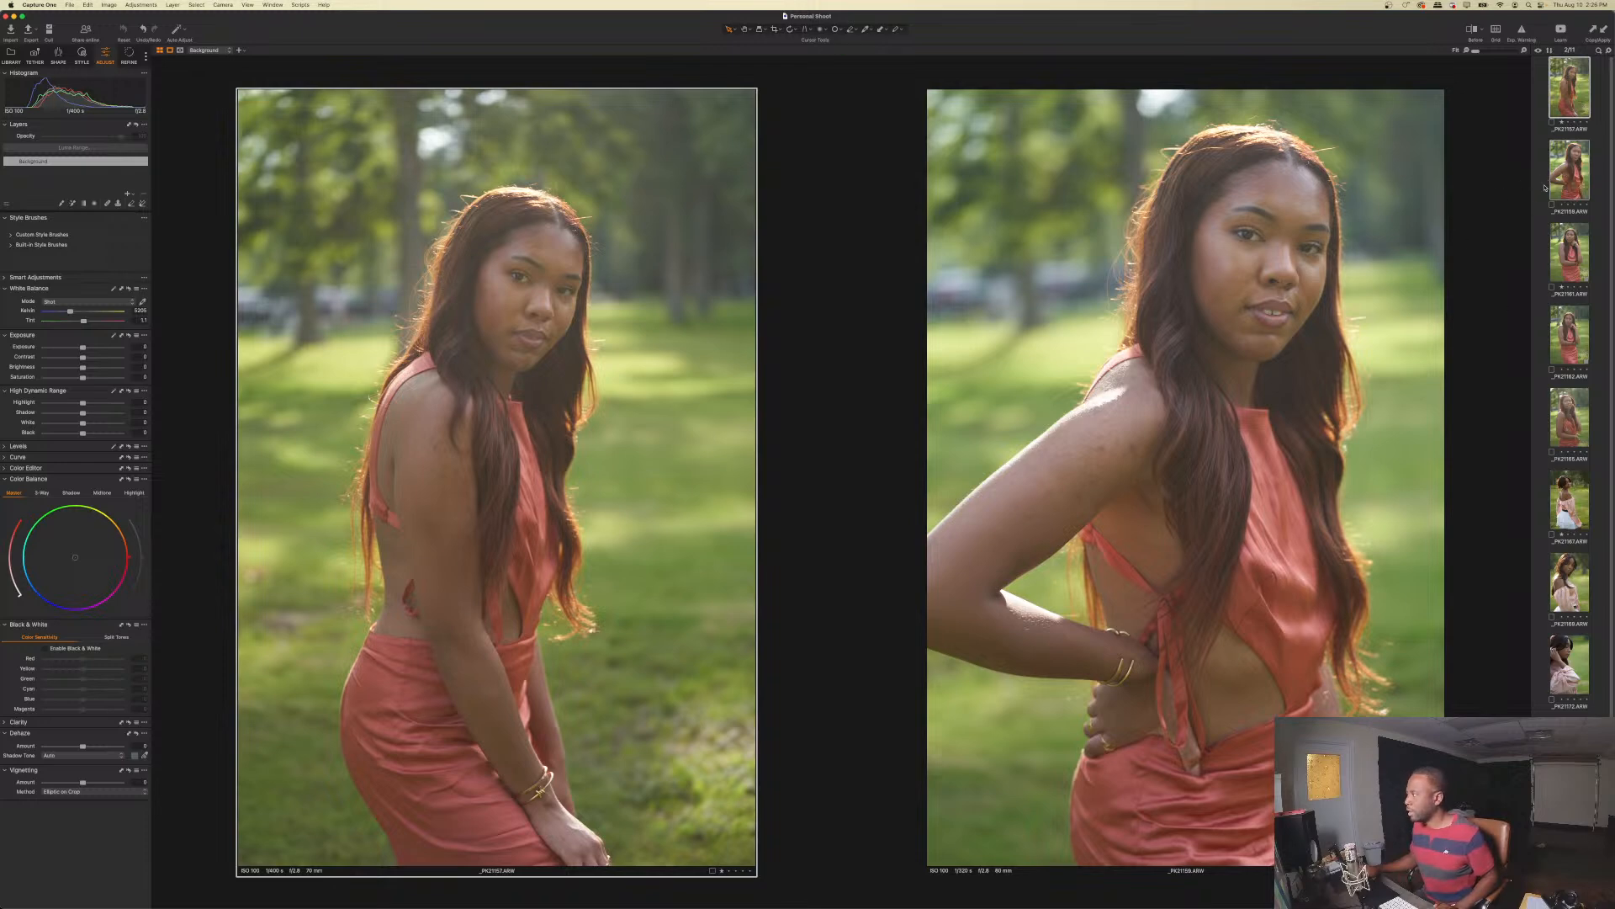
- Rate the hand-on-hip coral-dress portrait one star and clear the rating of the first coral-dress portrait
left_click(1596, 159)
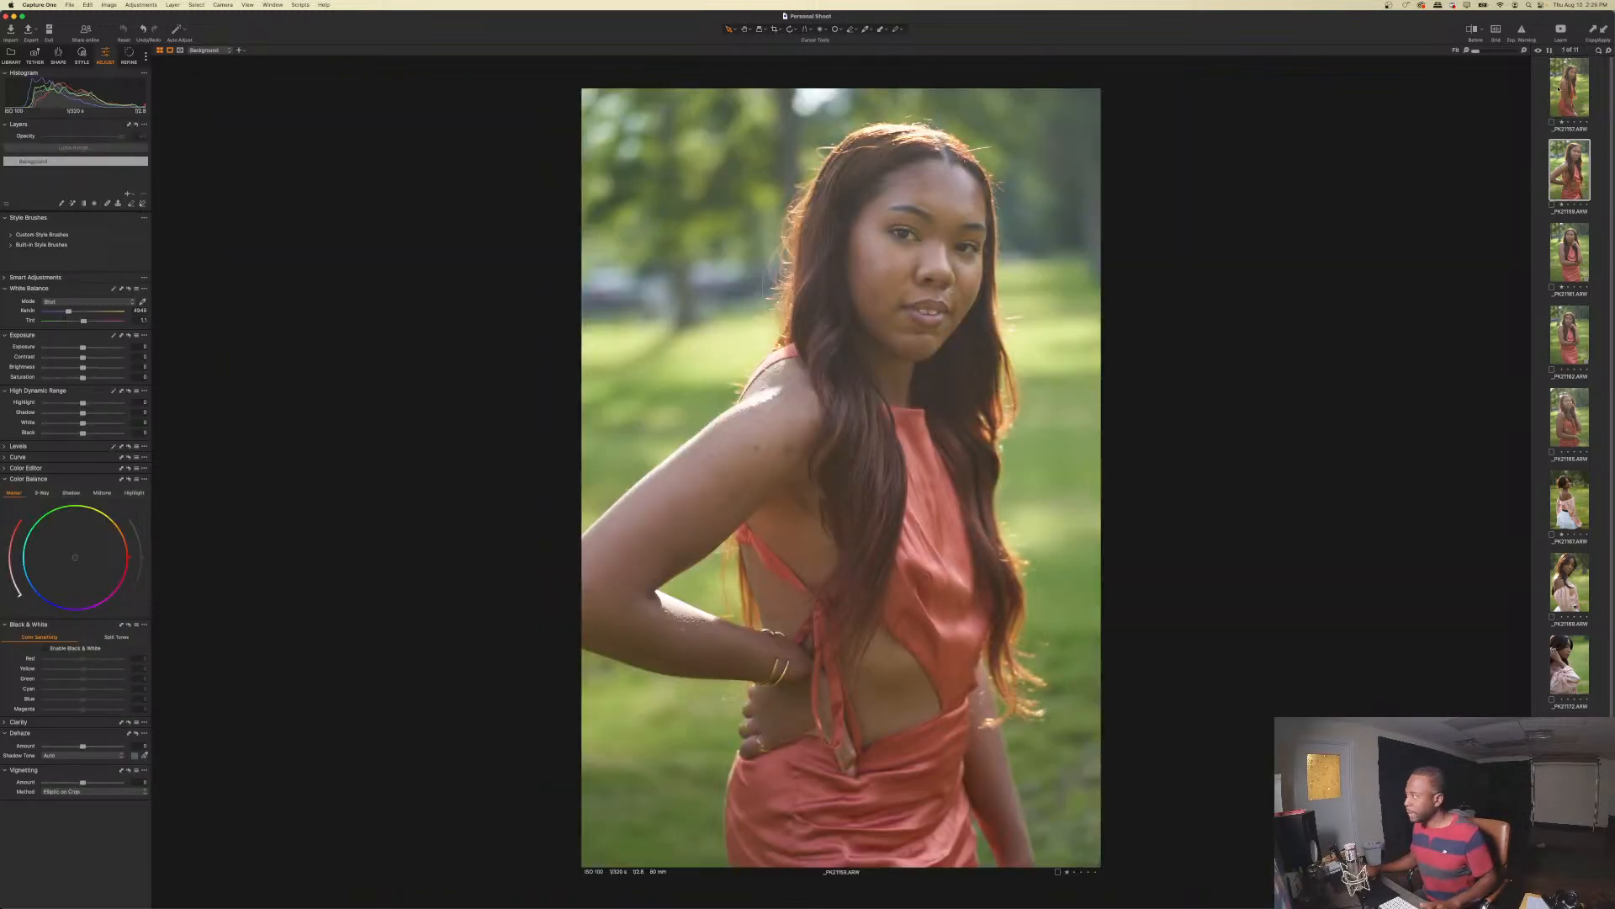
left_click(1559, 109)
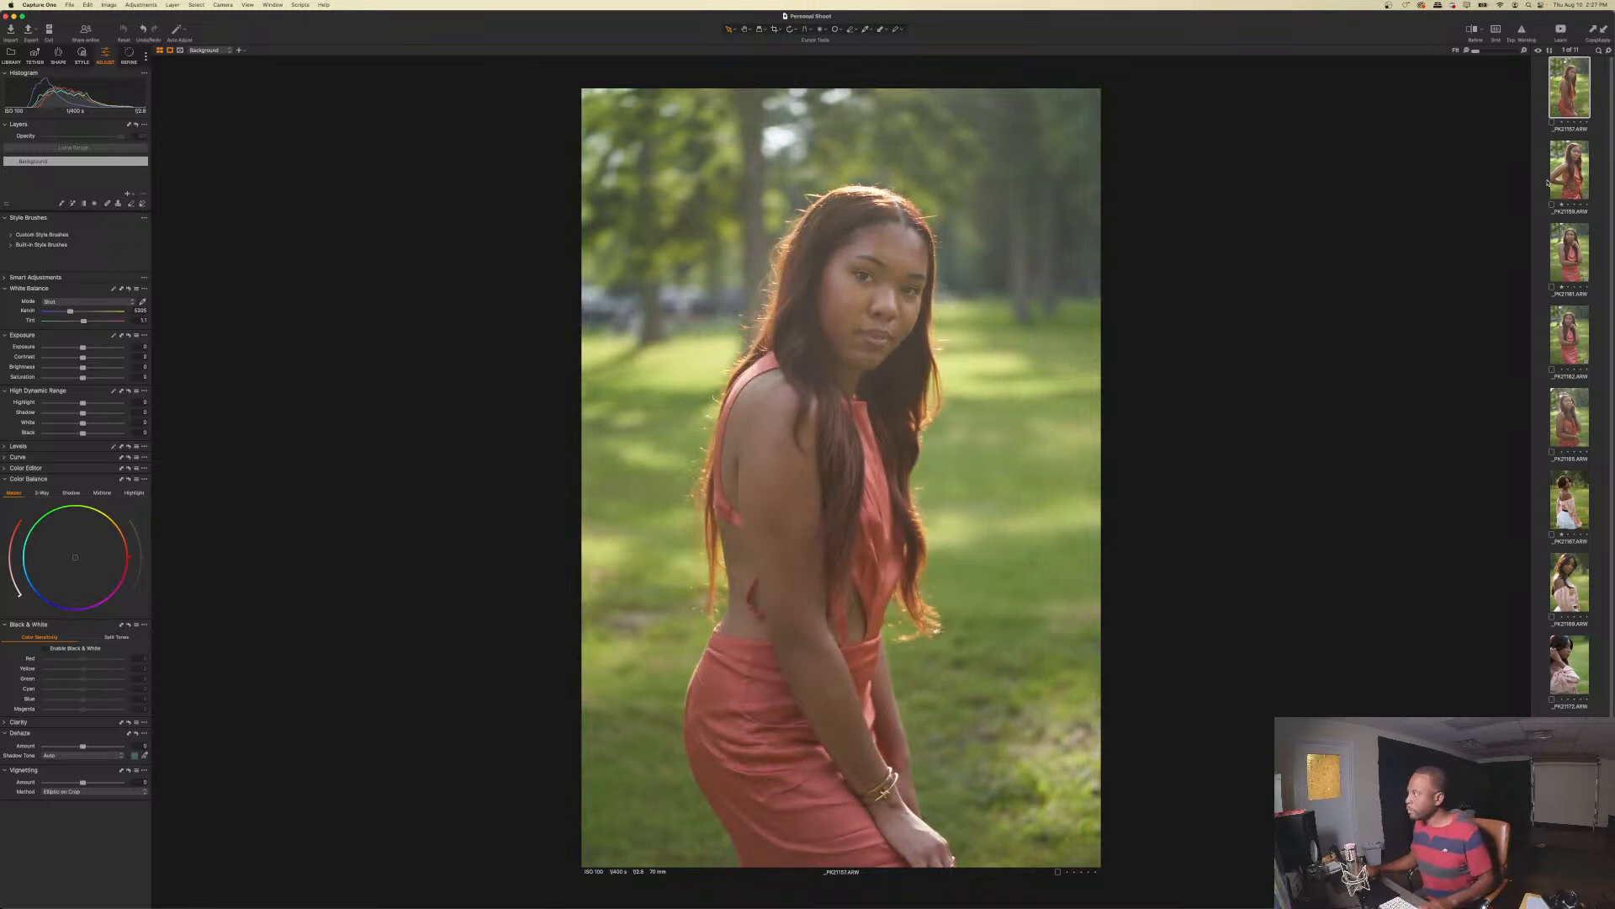
left_click(1550, 185)
left_click(1552, 184)
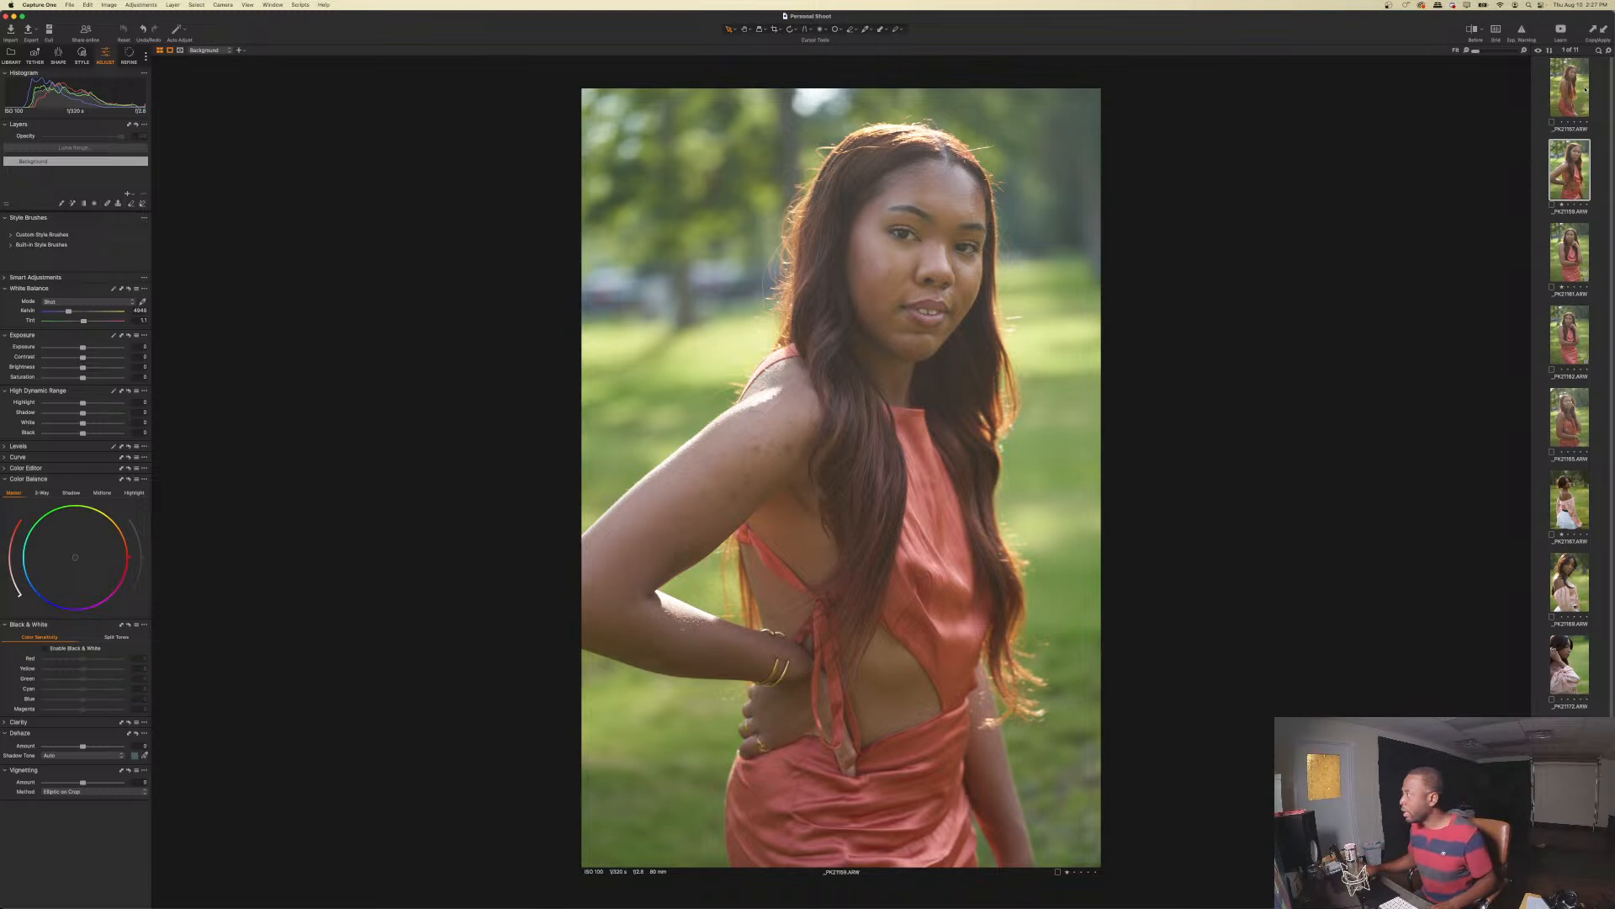
- Sort the images by rating with the starred ones first, view the five one-star portraits together, and clear the selection
left_click(1550, 50)
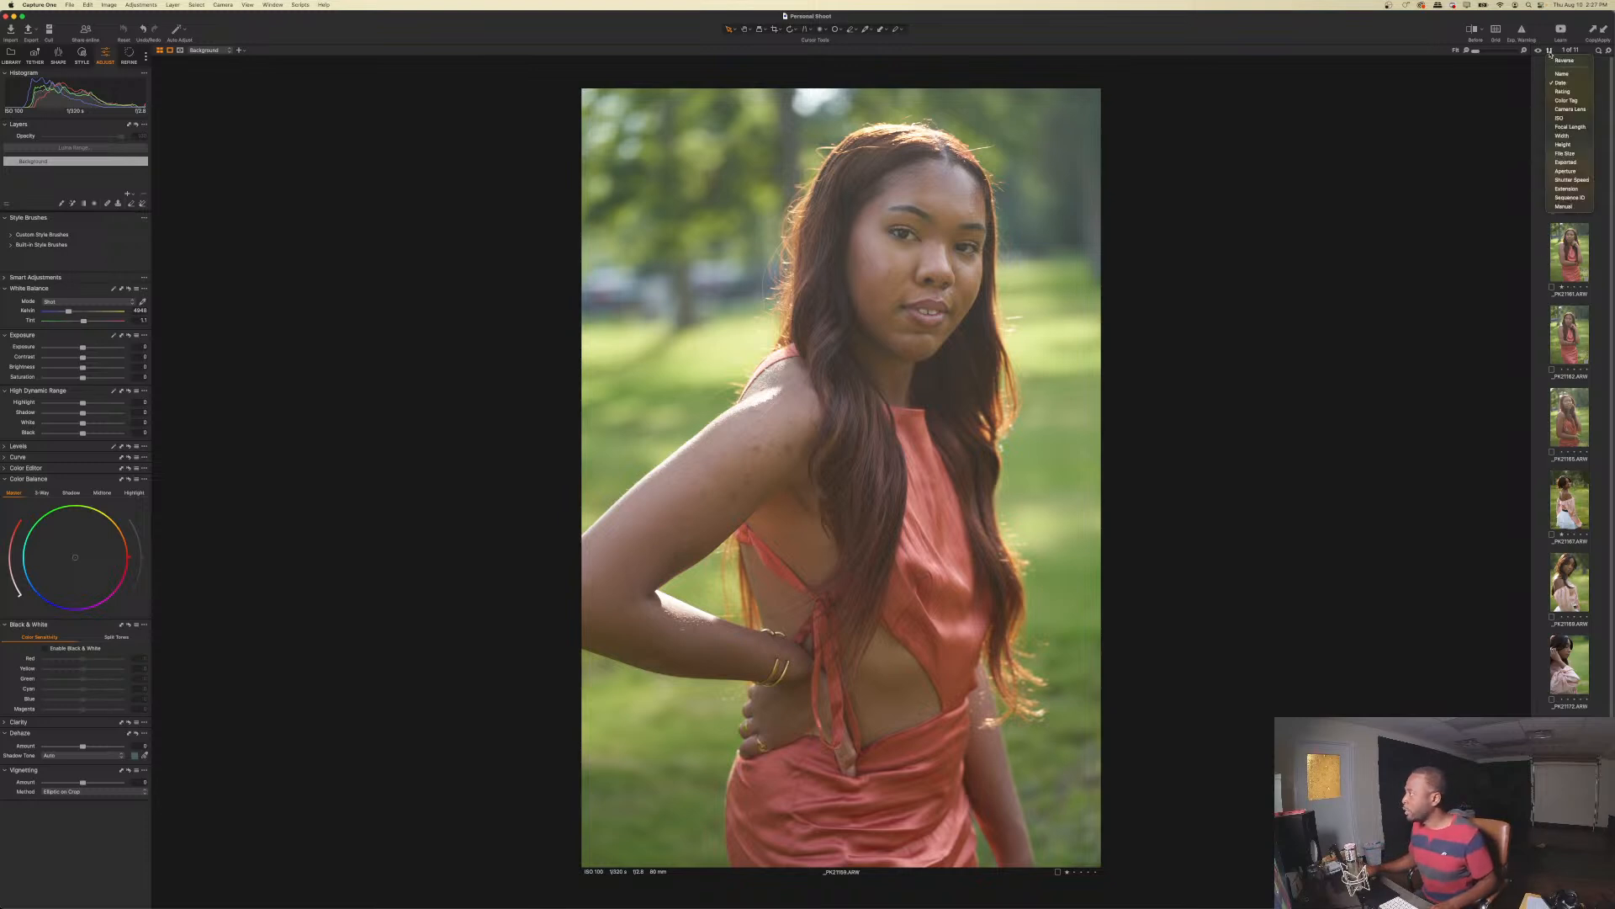
left_click(1569, 91)
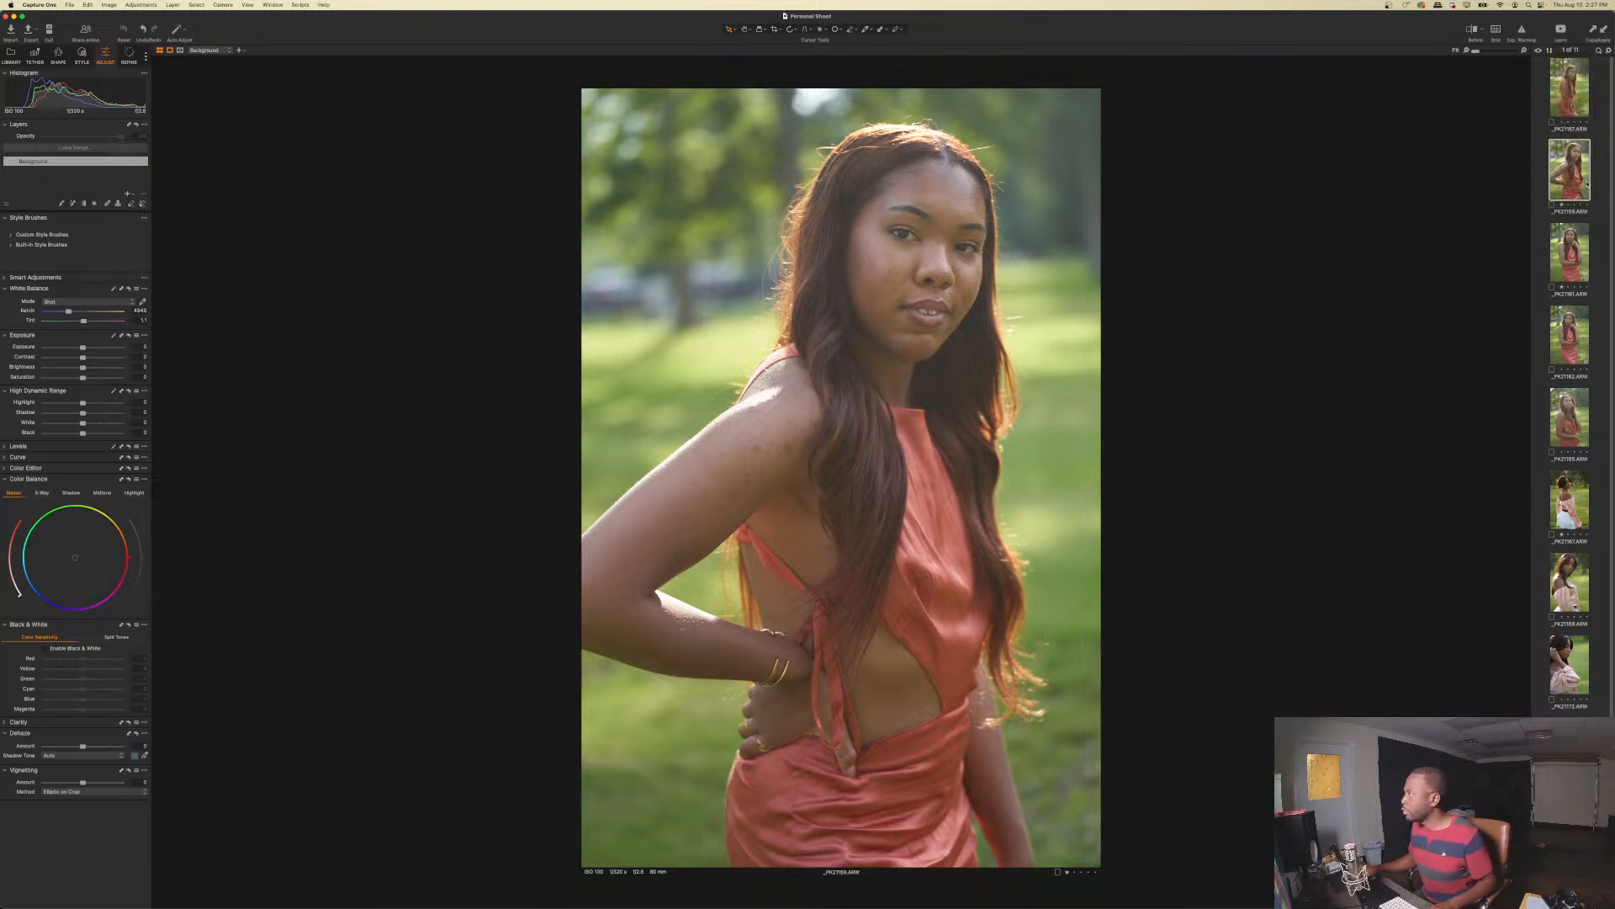
left_click(1598, 105)
left_click(1573, 96)
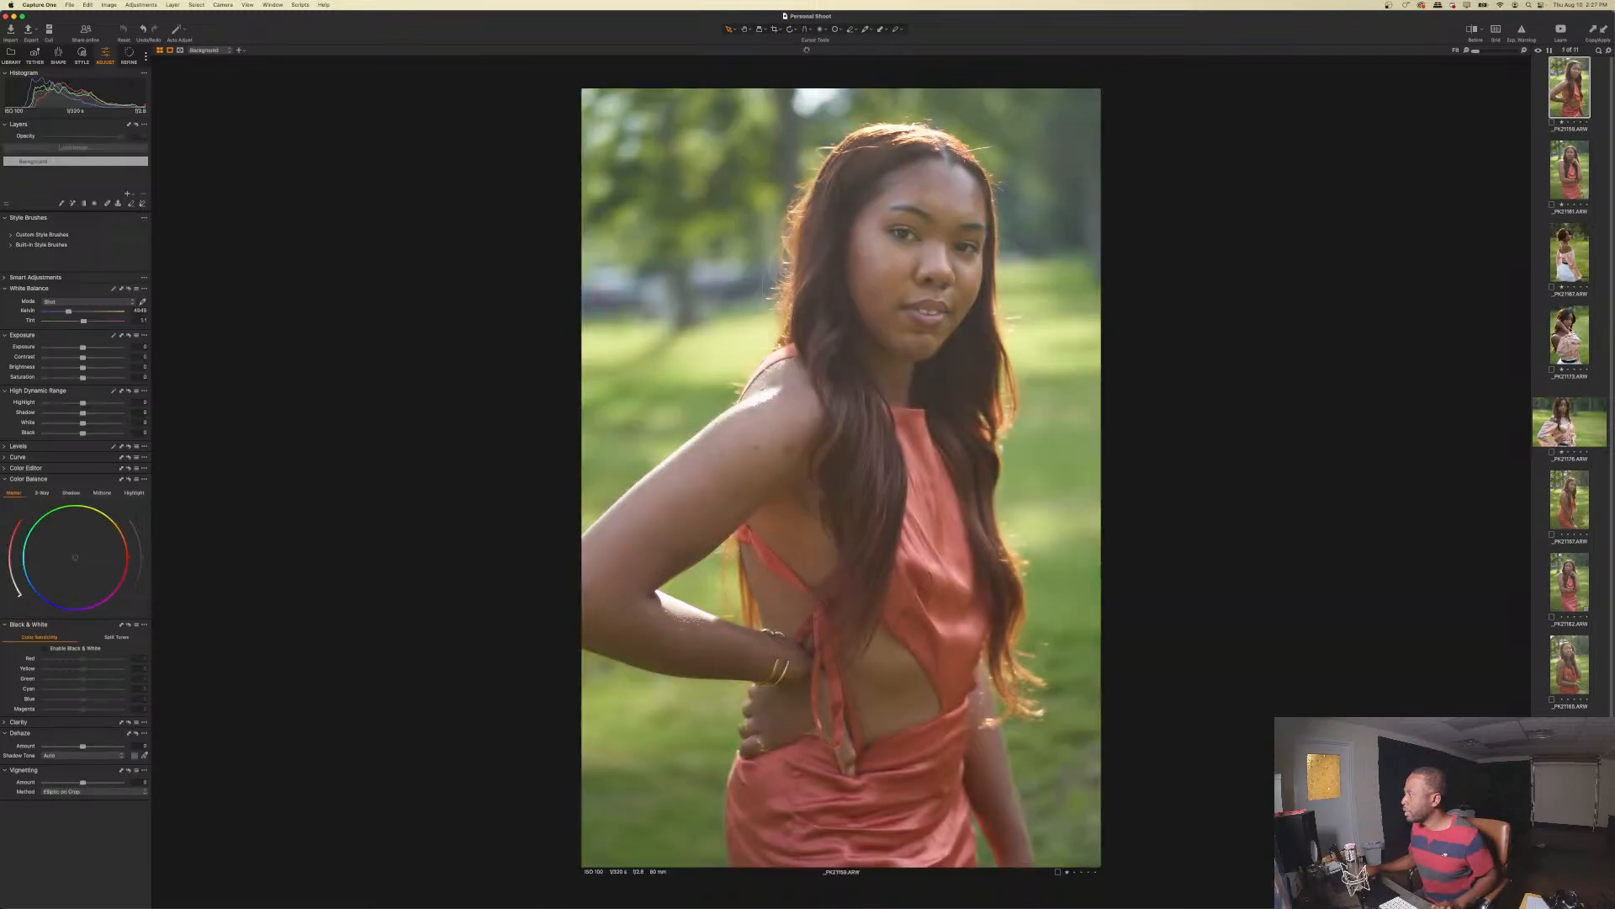
left_click(1567, 437, "shift")
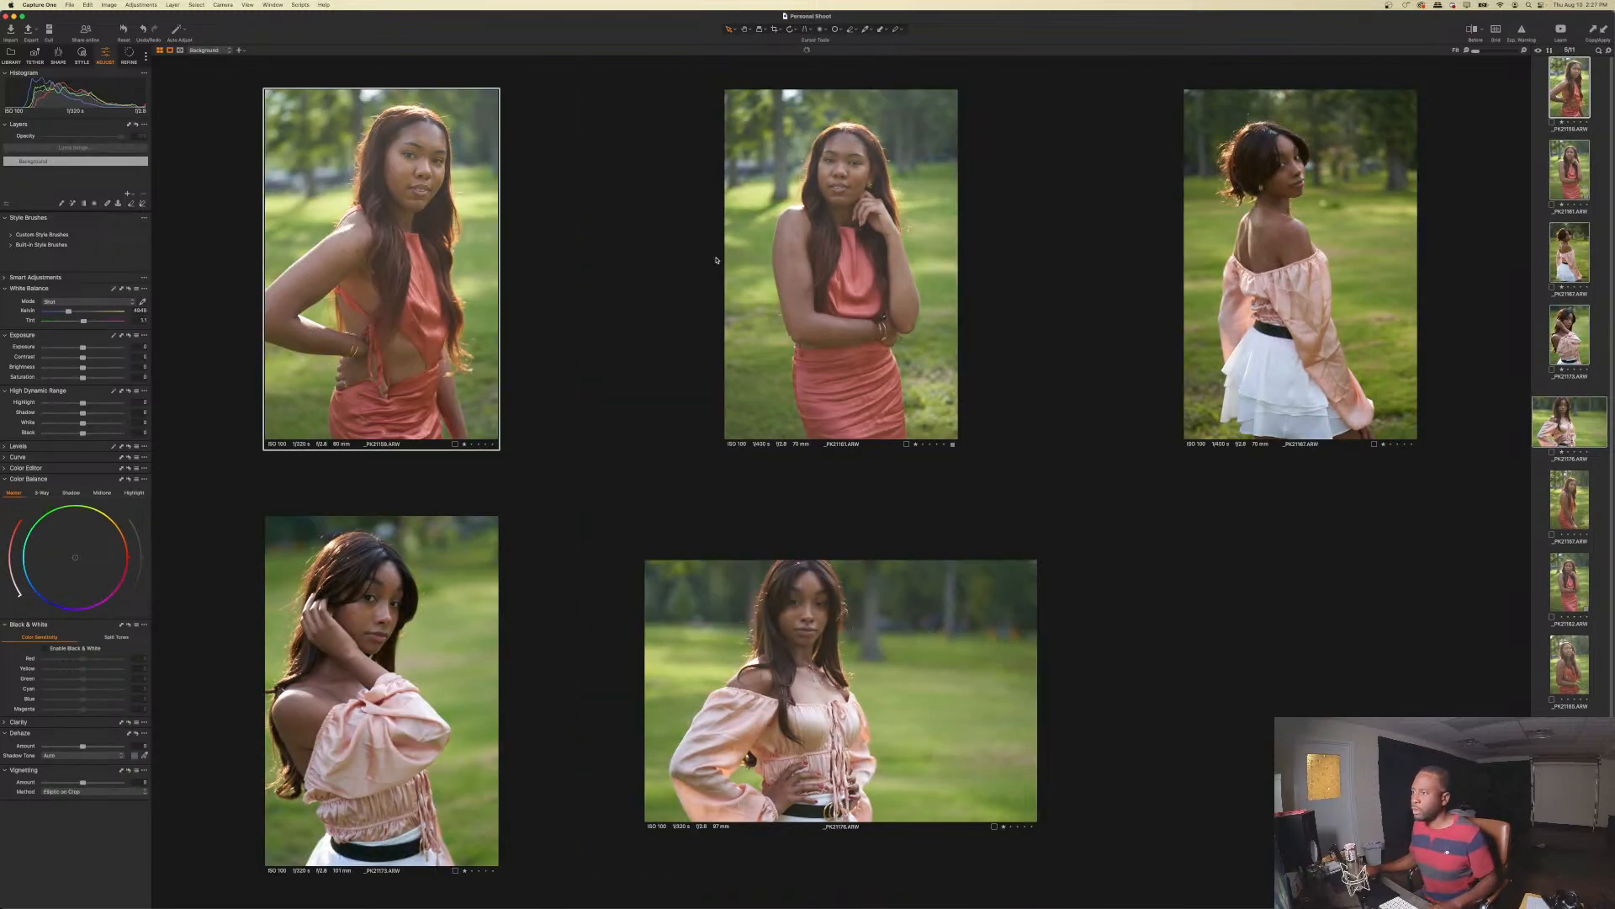
left_click(1589, 139)
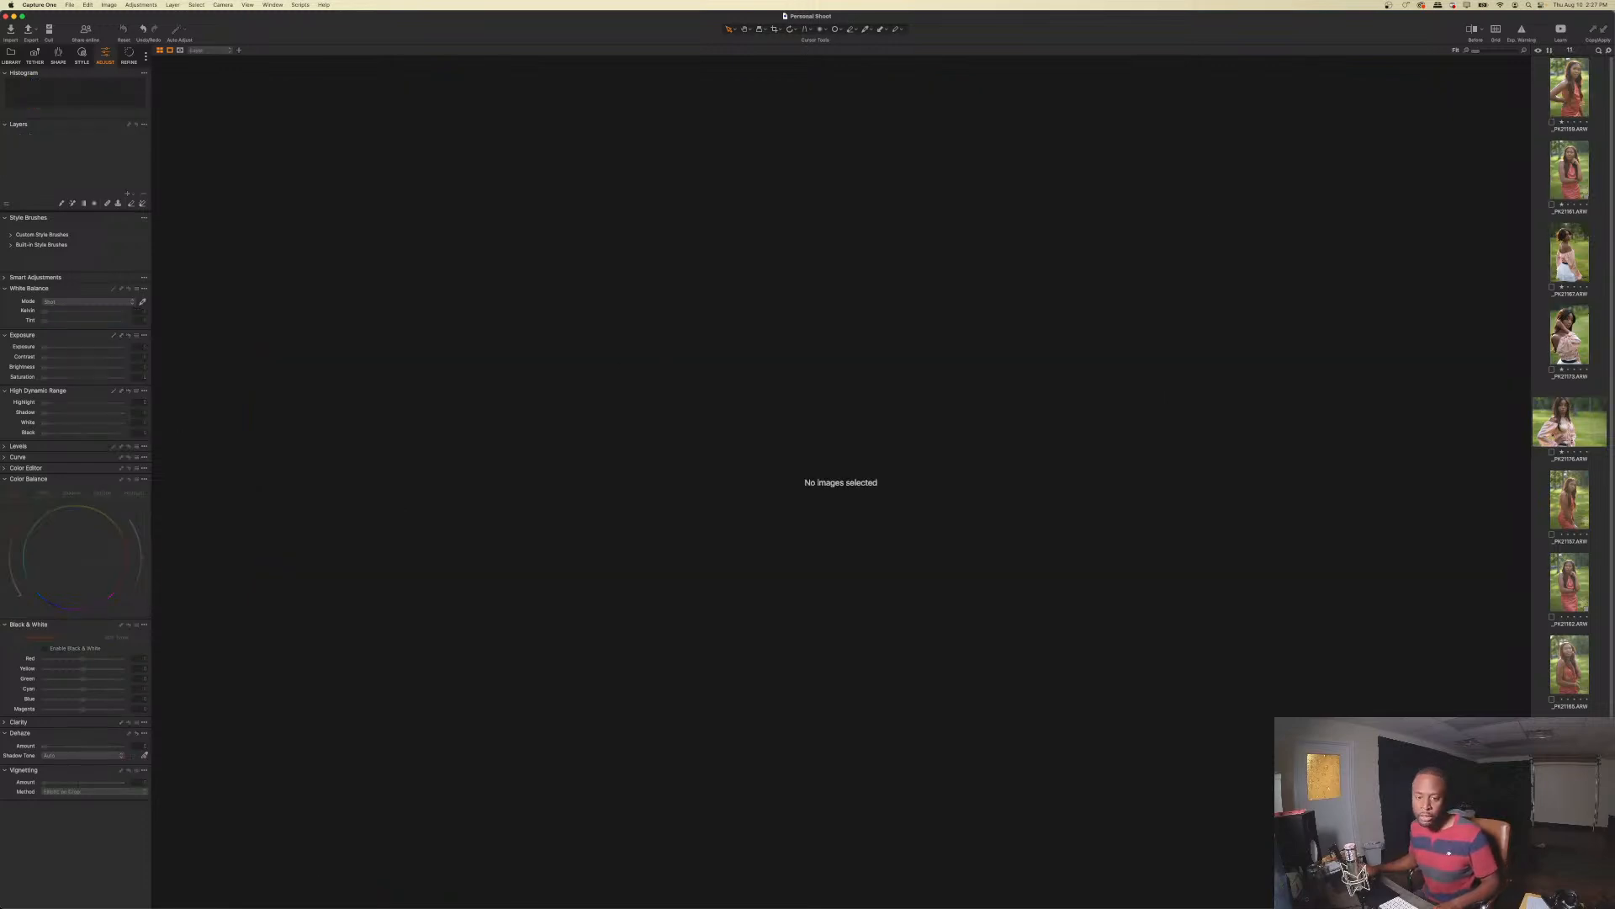
key("super+Tab")
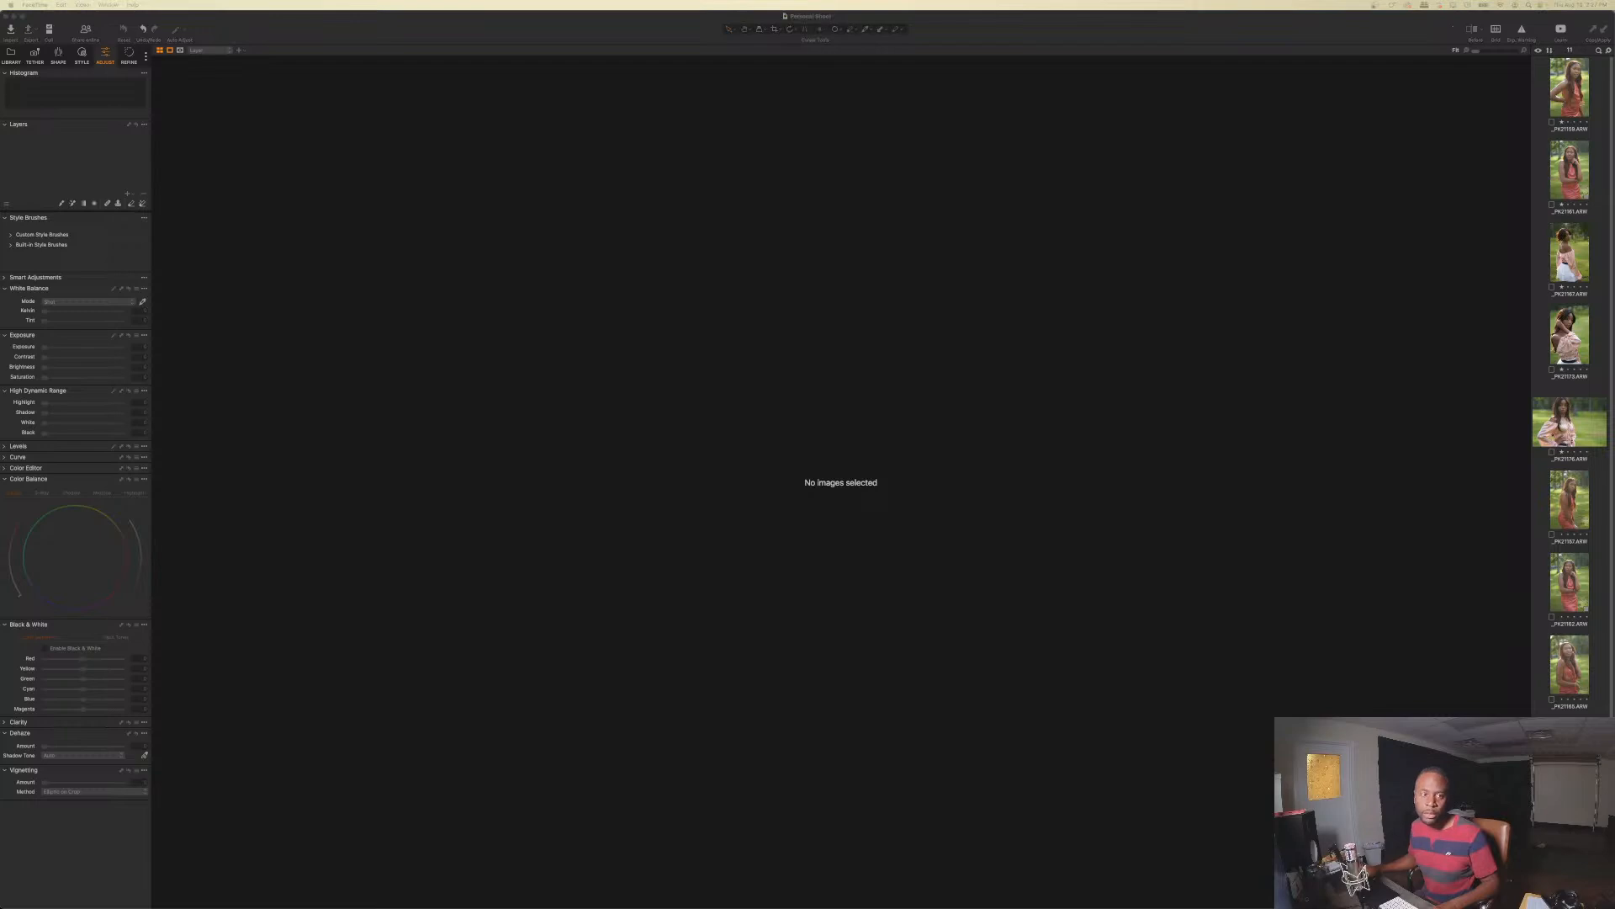
key("super+Tab")
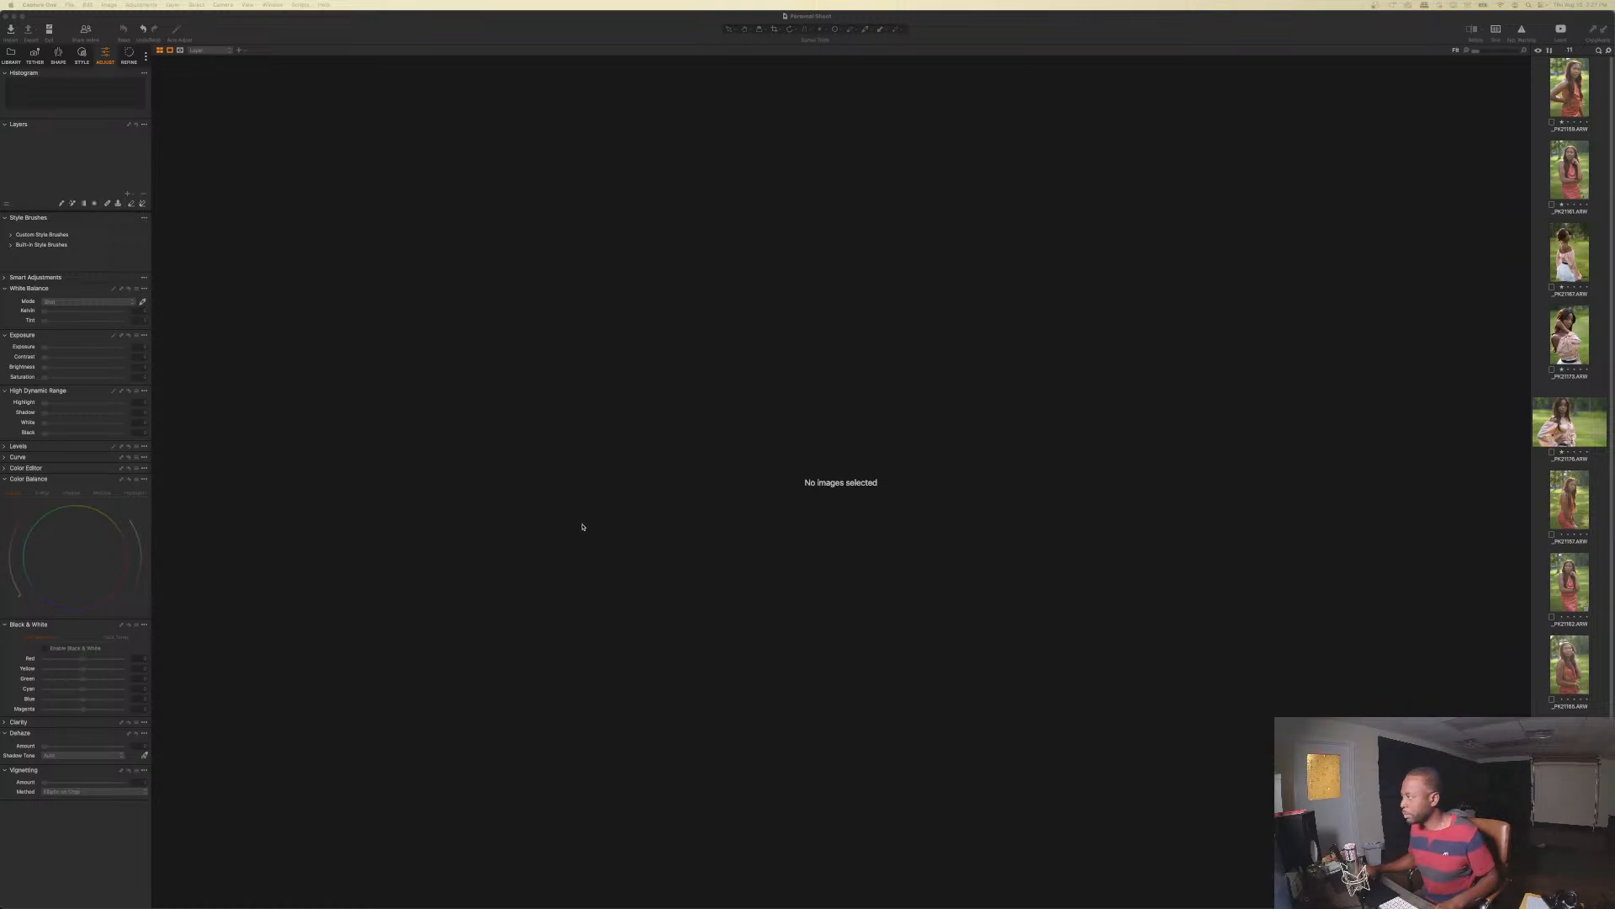
mouse_move(795, 900)
left_click(928, 719)
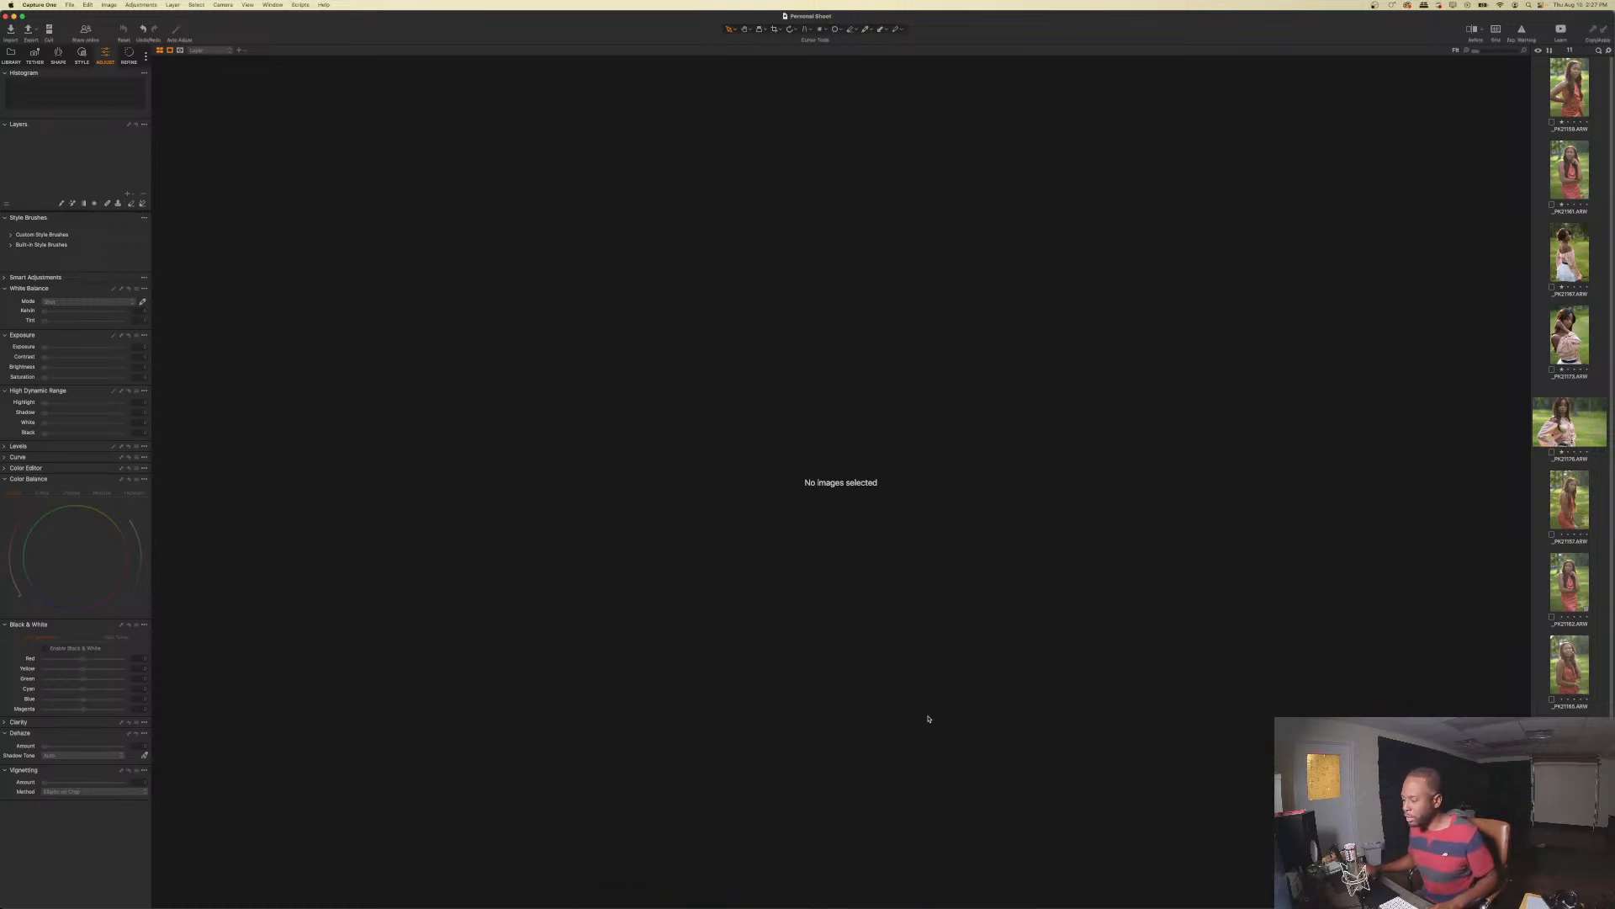
- Open the hand-on-hip coral-dress portrait and set its Dehaze amount to 34, leaving Contrast at 0
left_click(1569, 91)
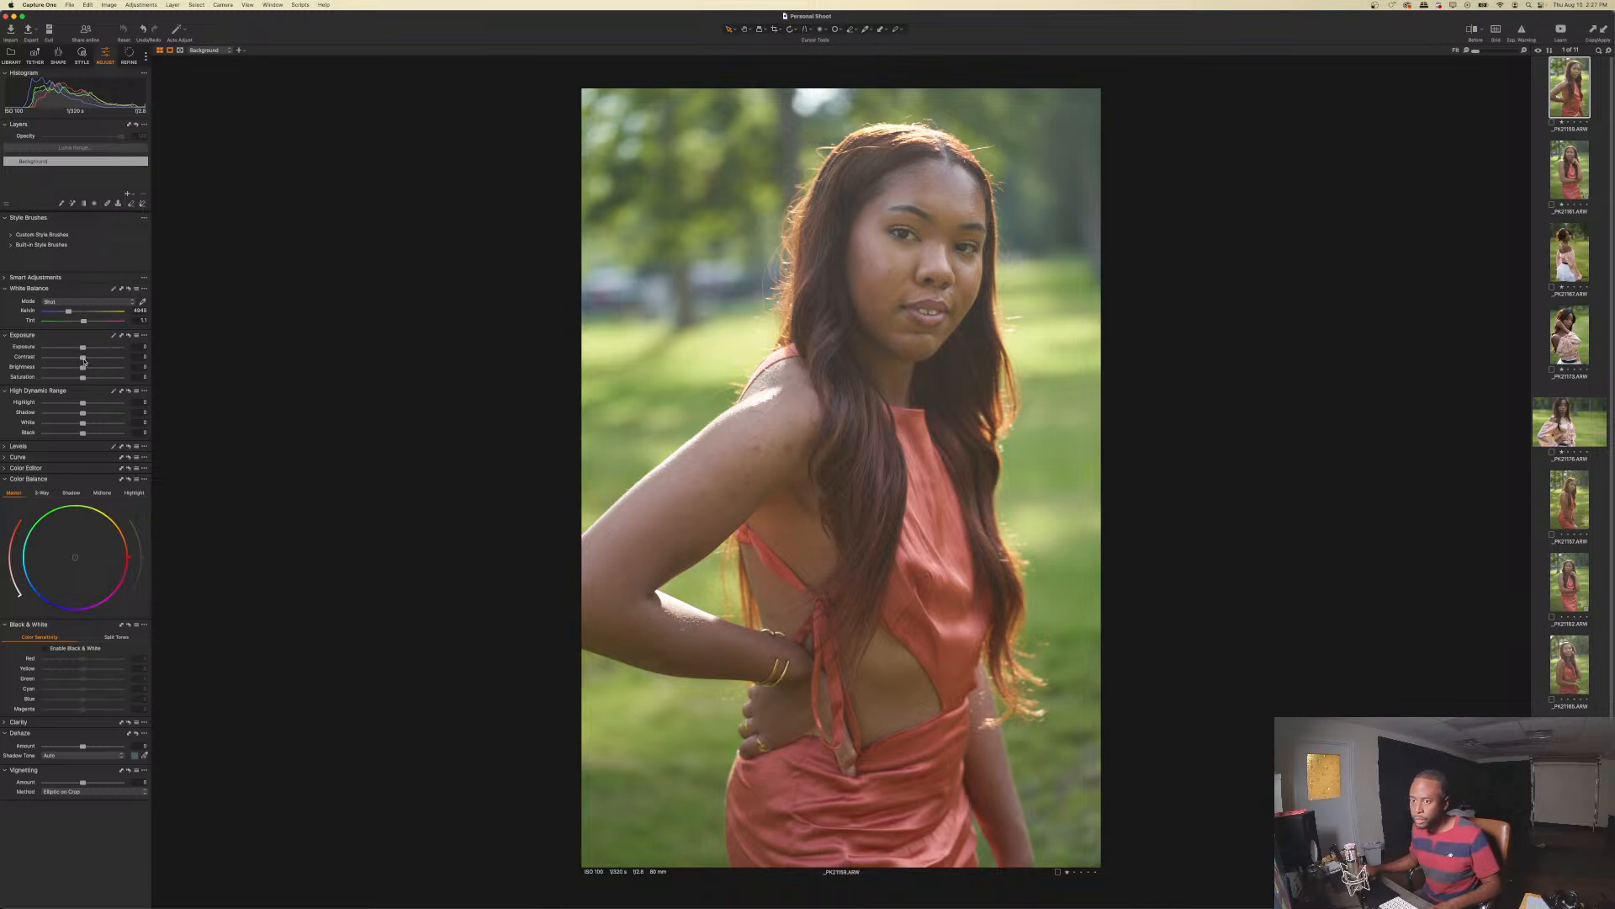
left_click_drag(84, 360, 82, 359)
double_click(82, 359)
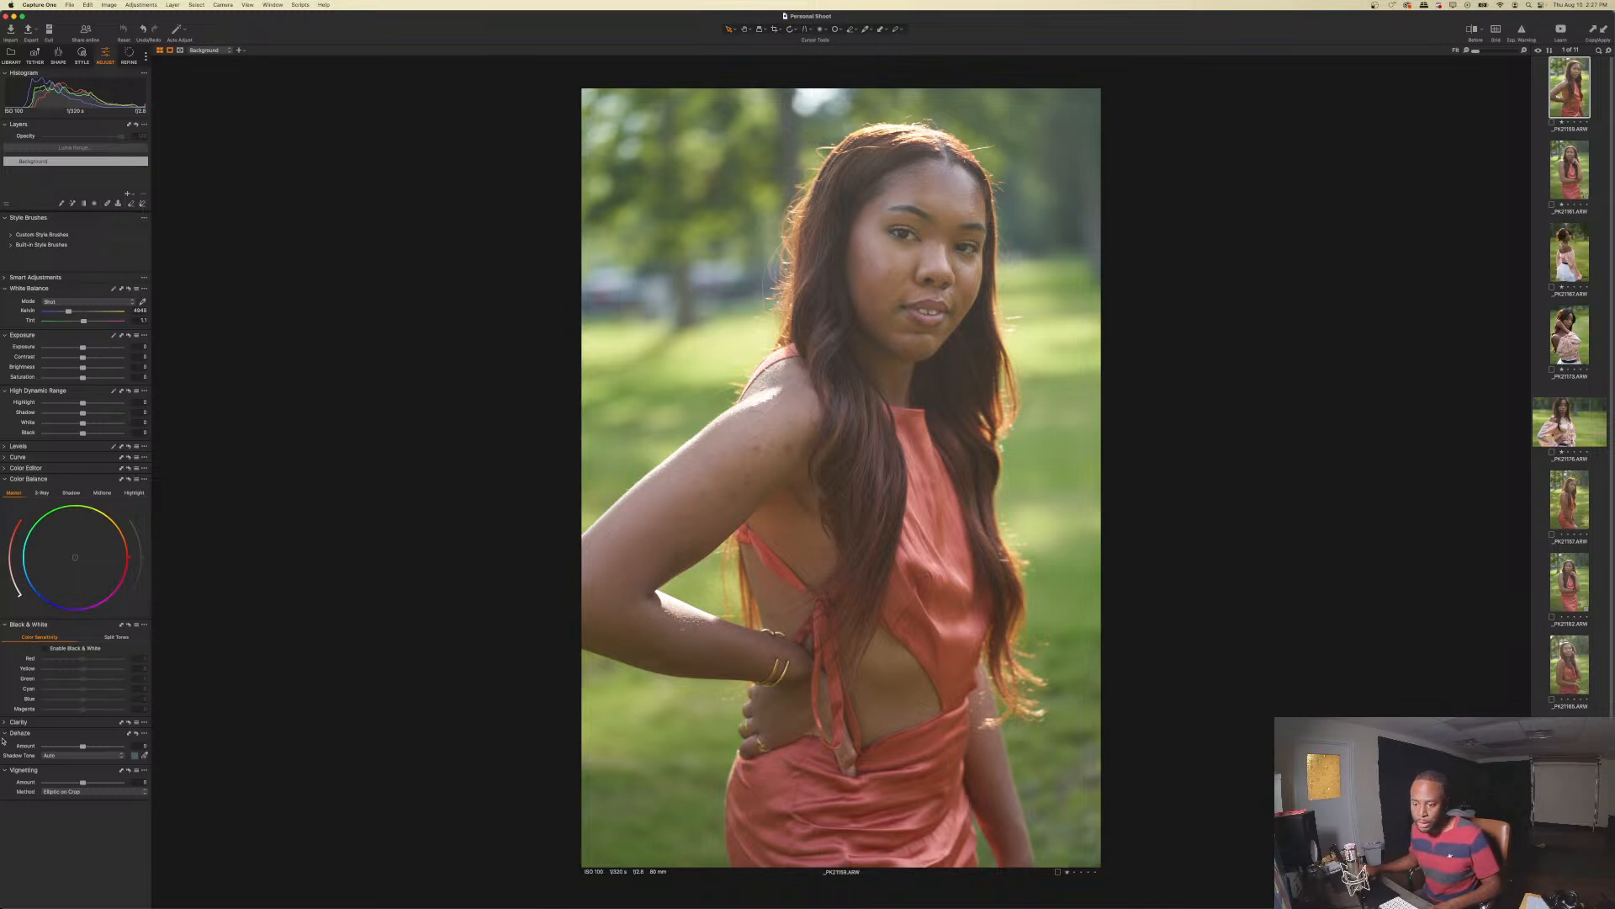
left_click_drag(85, 747, 95, 748)
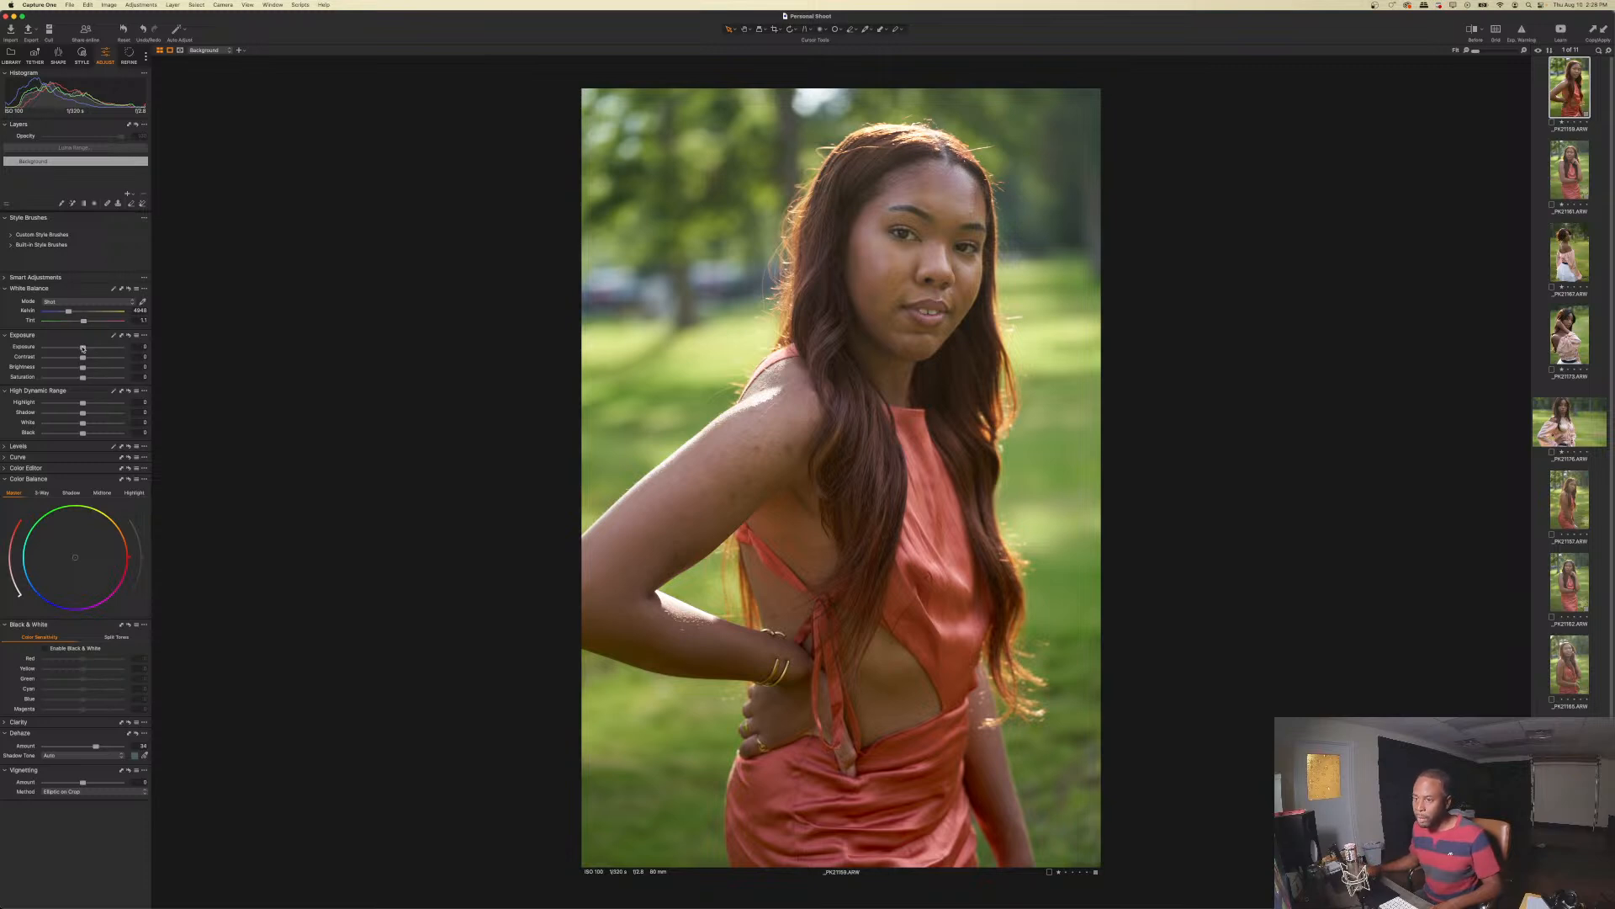
- Raise the portrait's Exposure slightly and set Contrast to 10, Brightness to 5 and Saturation to -7
left_click_drag(84, 349, 86, 350)
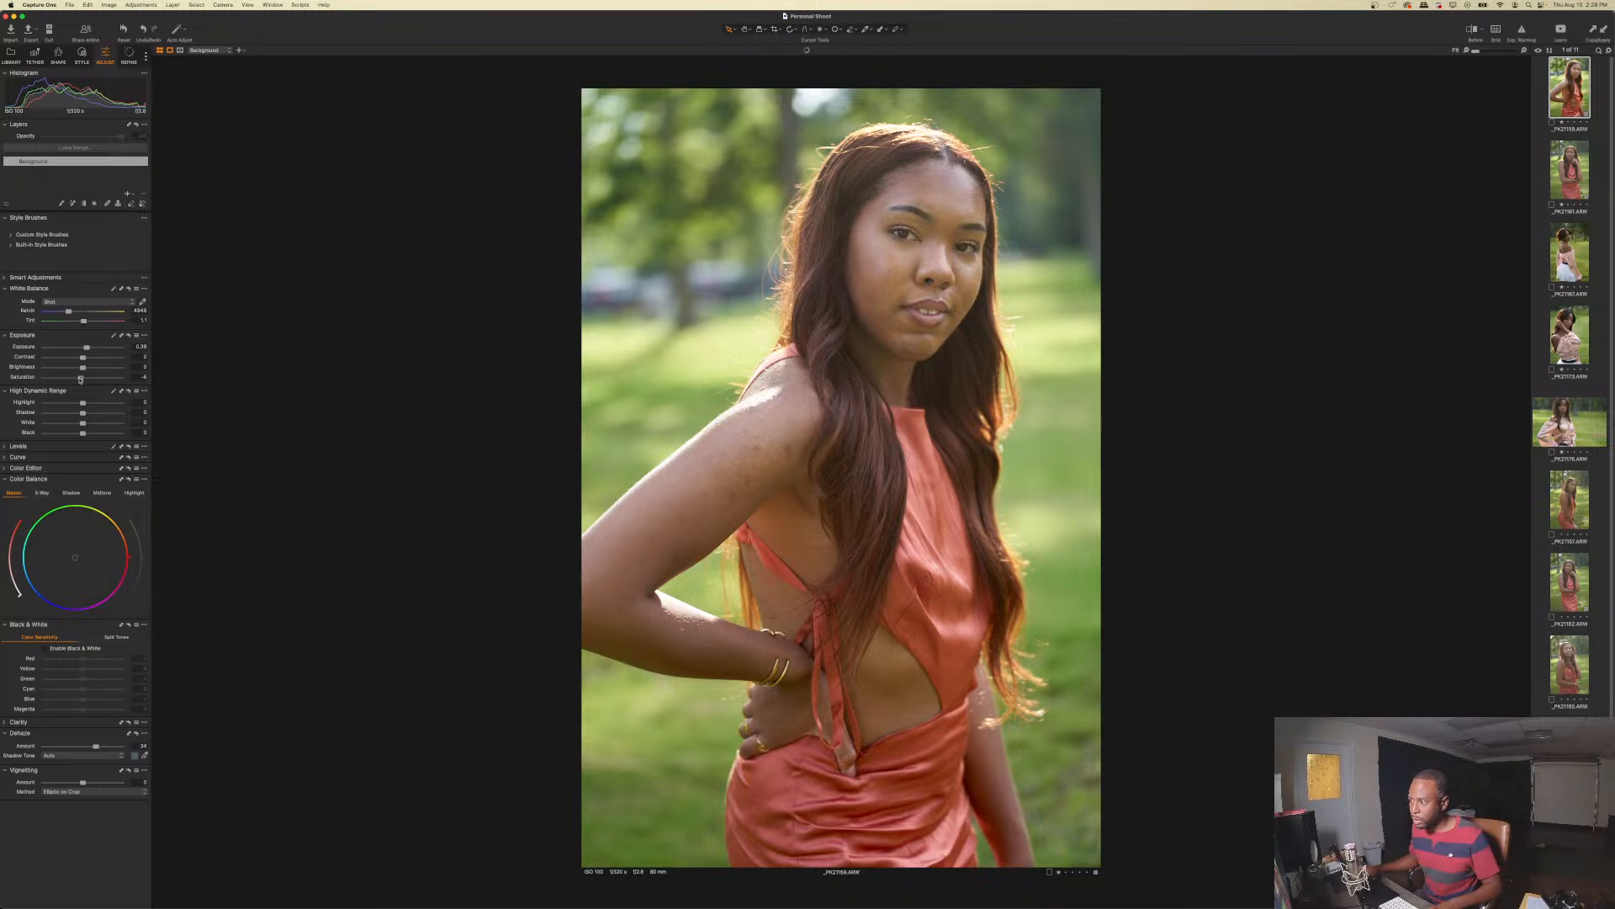
left_click_drag(80, 379, 79, 379)
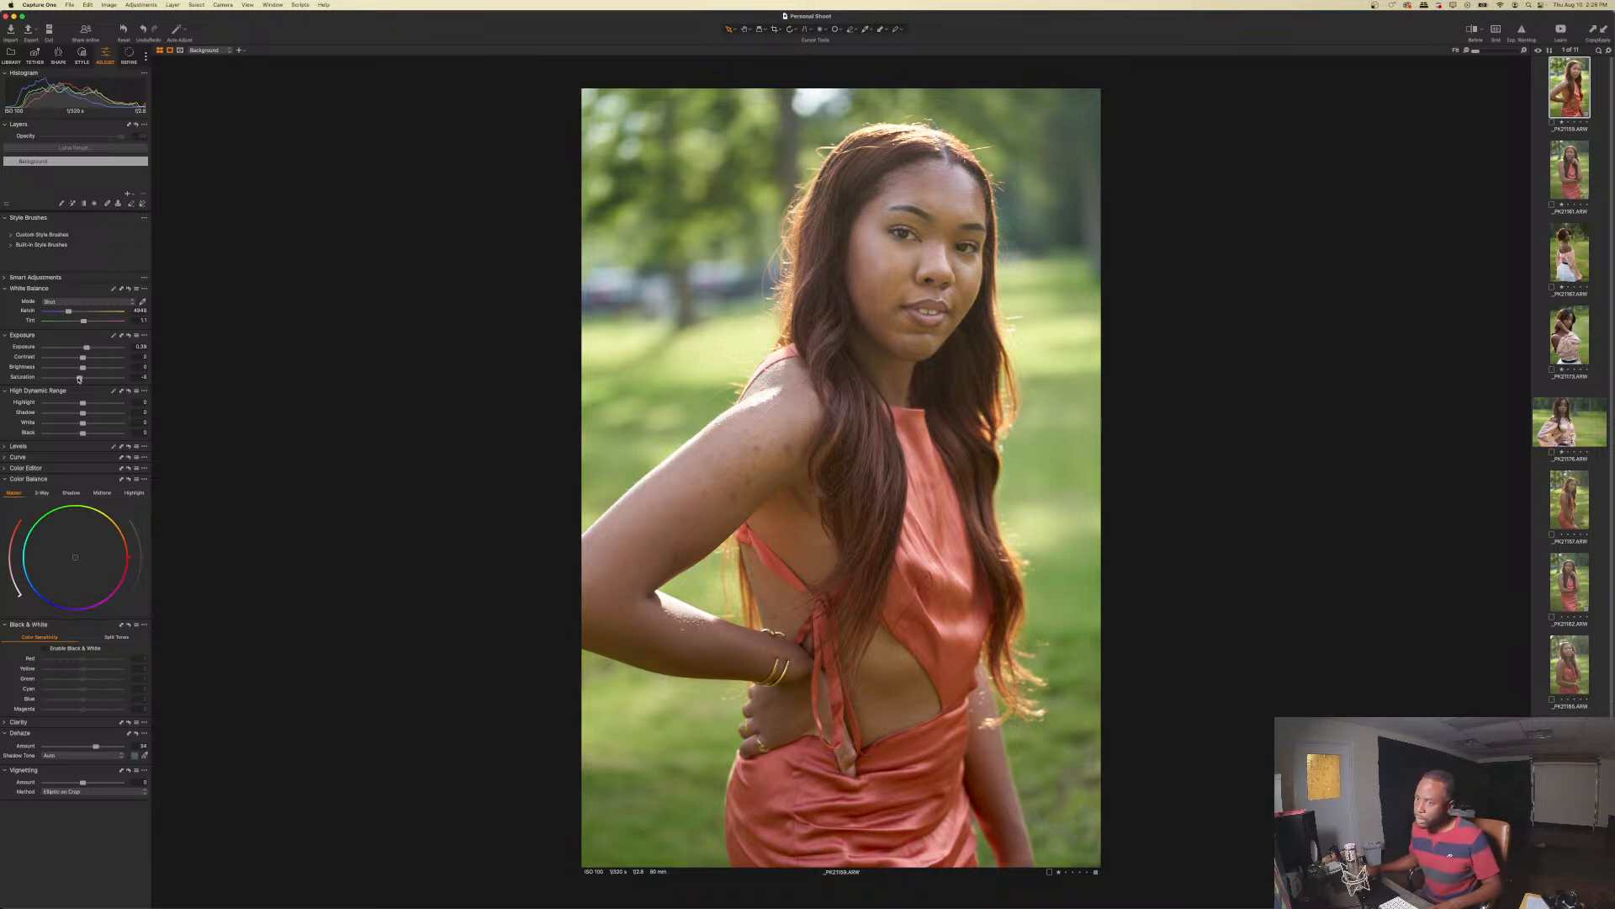
left_click_drag(83, 356, 87, 363)
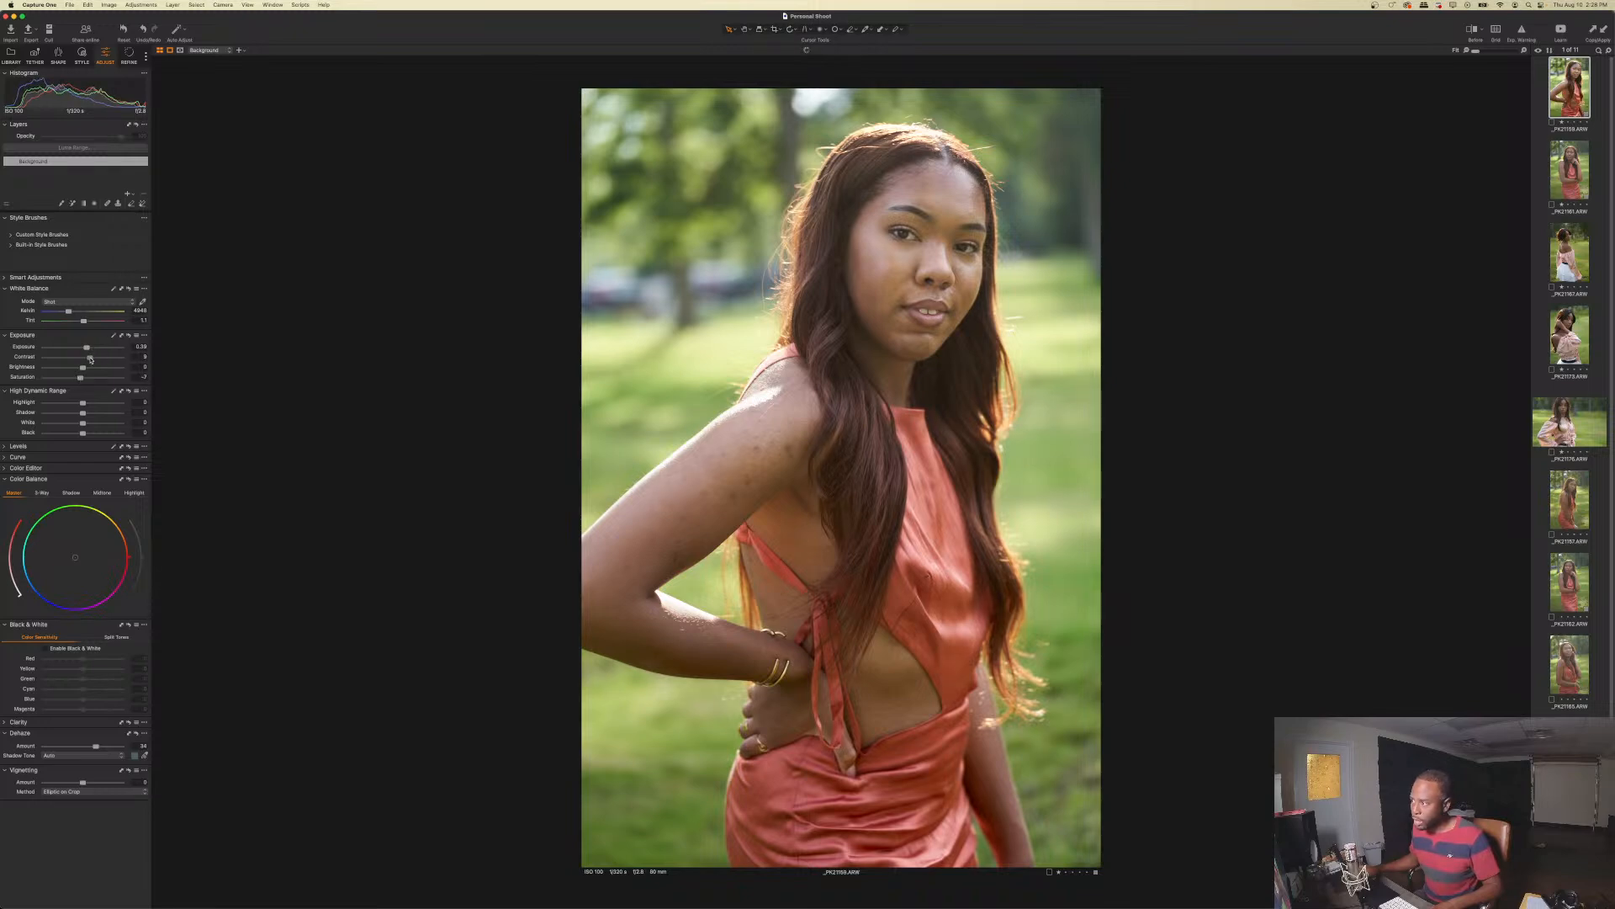
left_click_drag(84, 370, 88, 371)
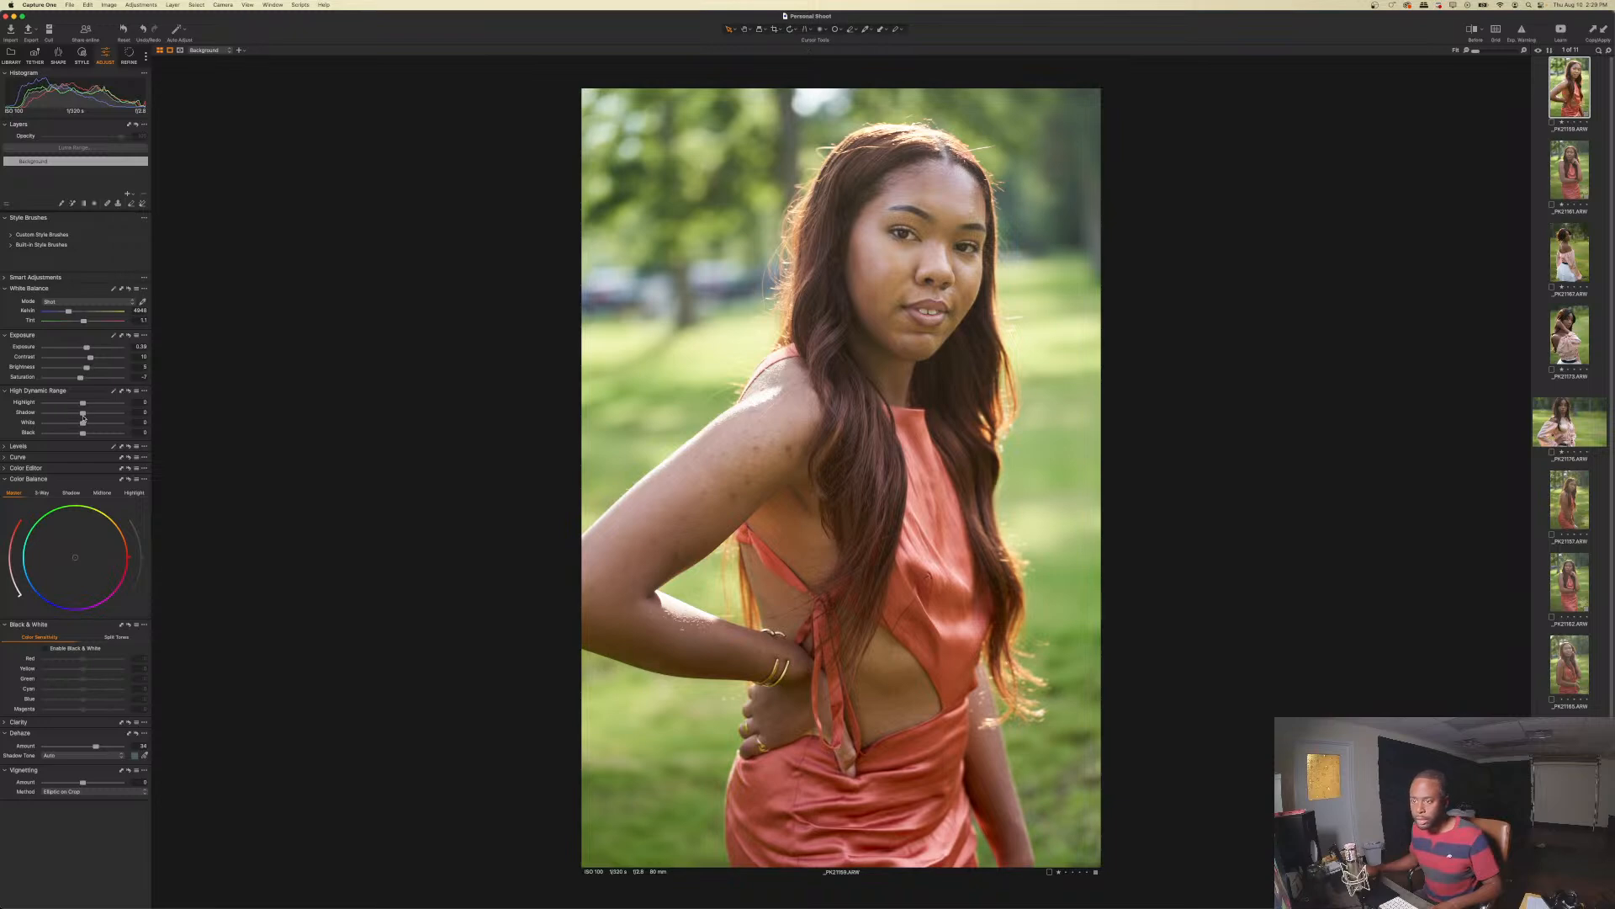
- Raise the portrait's Shadow and Black slightly, set Highlight to -100 and lower White in the high dynamic range adjustments
left_click_drag(84, 416, 87, 416)
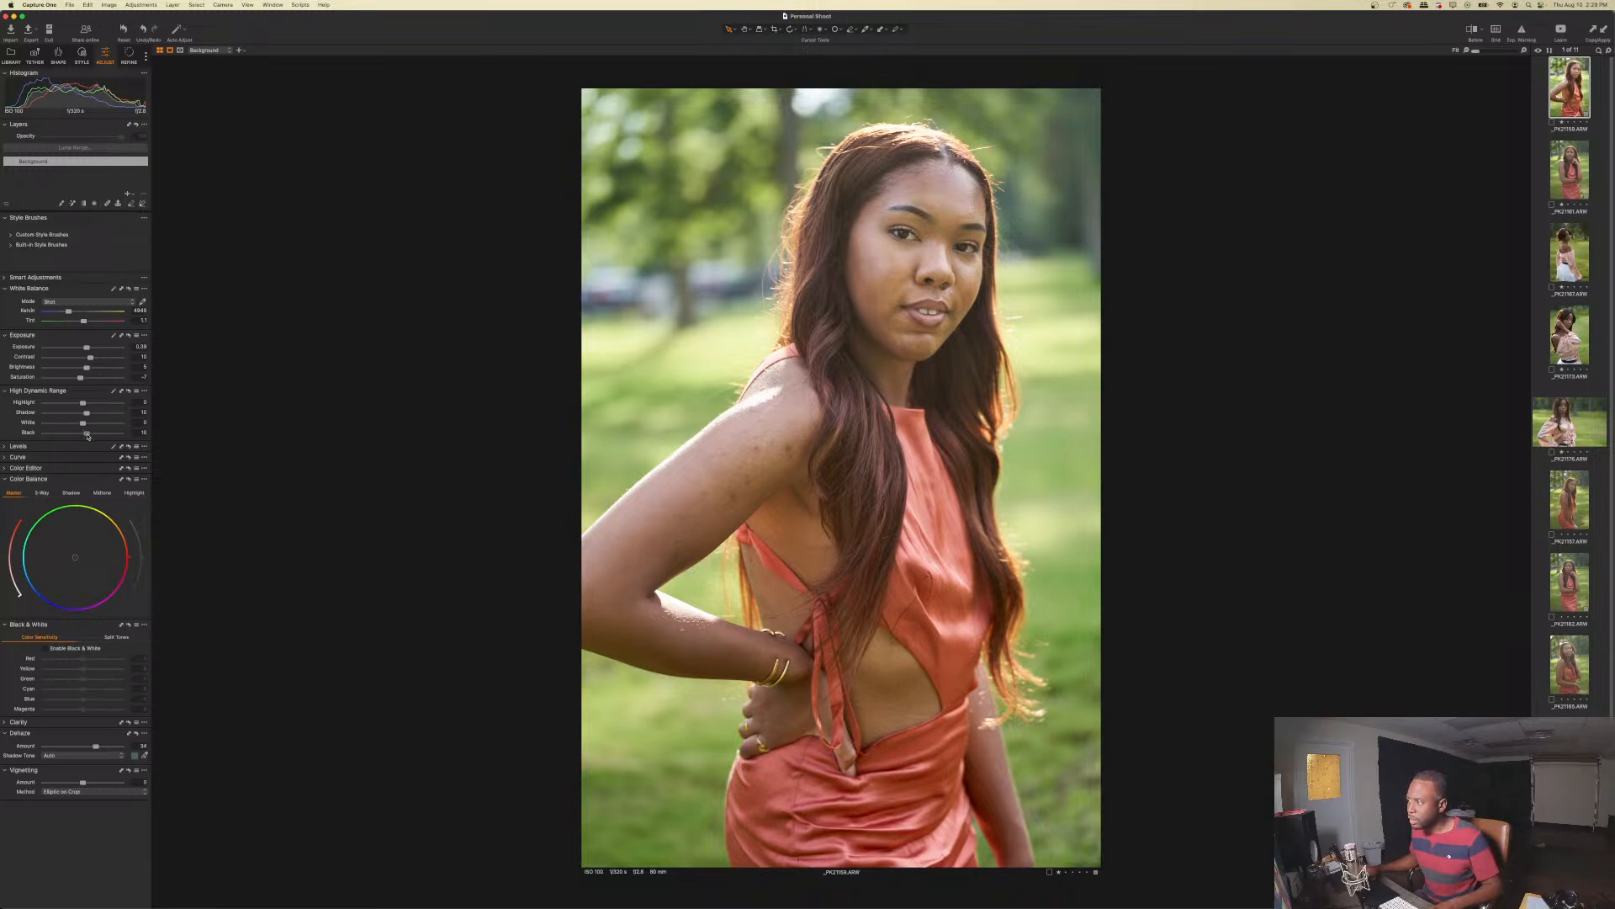
mouse_move(83, 404)
left_mouse_down()
mouse_move(14, 410)
mouse_move(79, 425)
mouse_move(44, 423)
mouse_move(63, 423)
left_mouse_up()
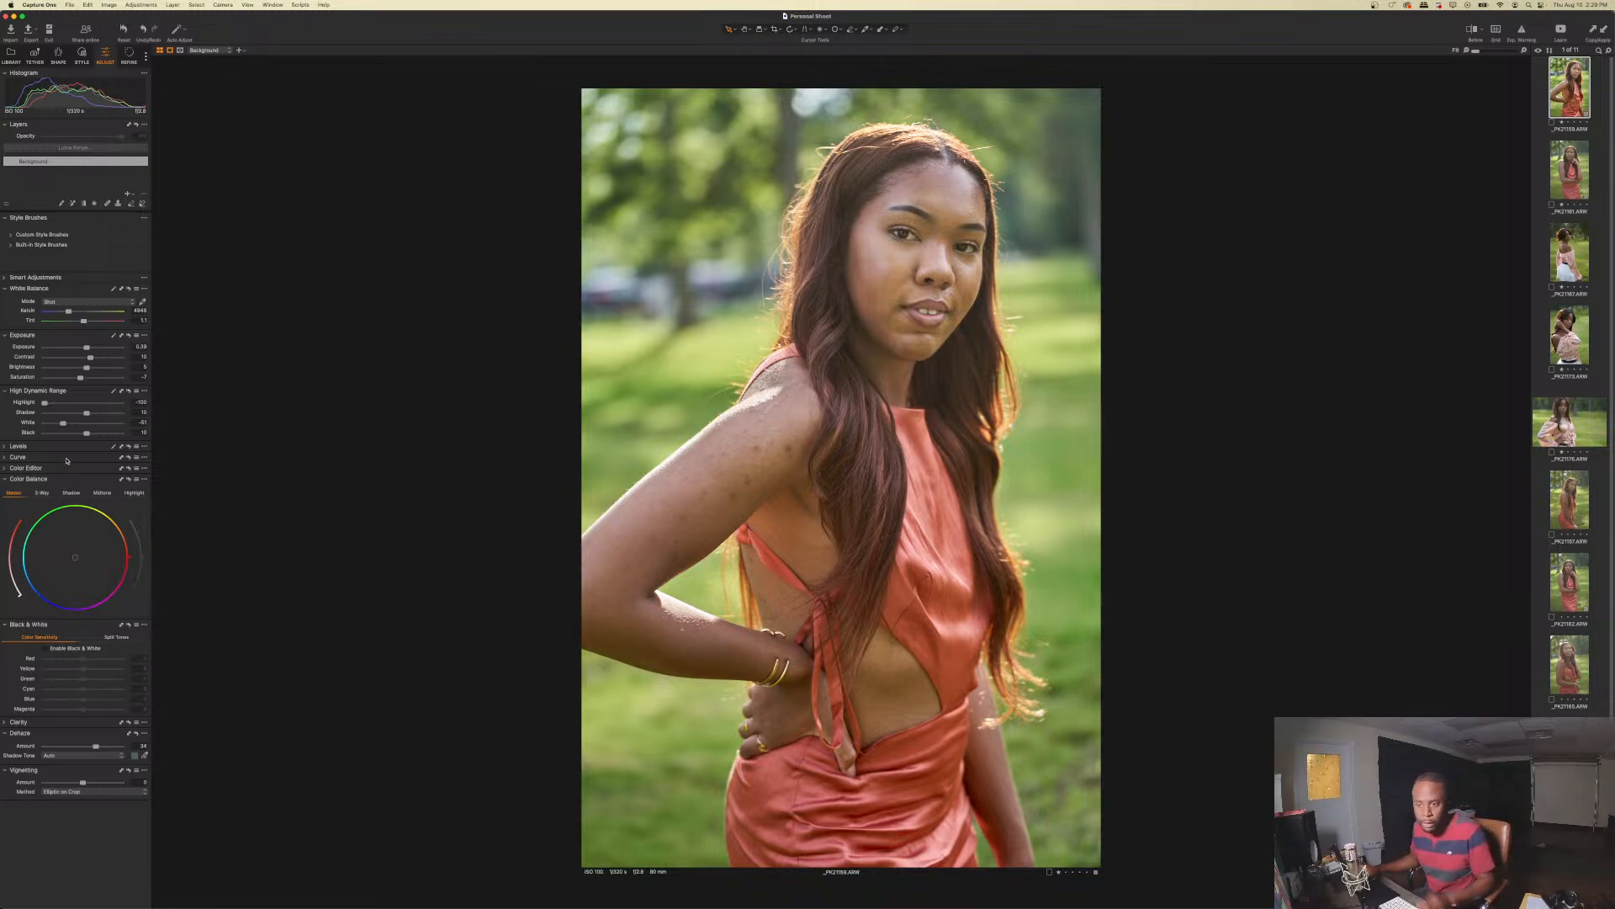
- In the basic Color Editor, choose the green range, reduce its Saturation to about -22 and raise its Lightness slightly
left_click(6, 469)
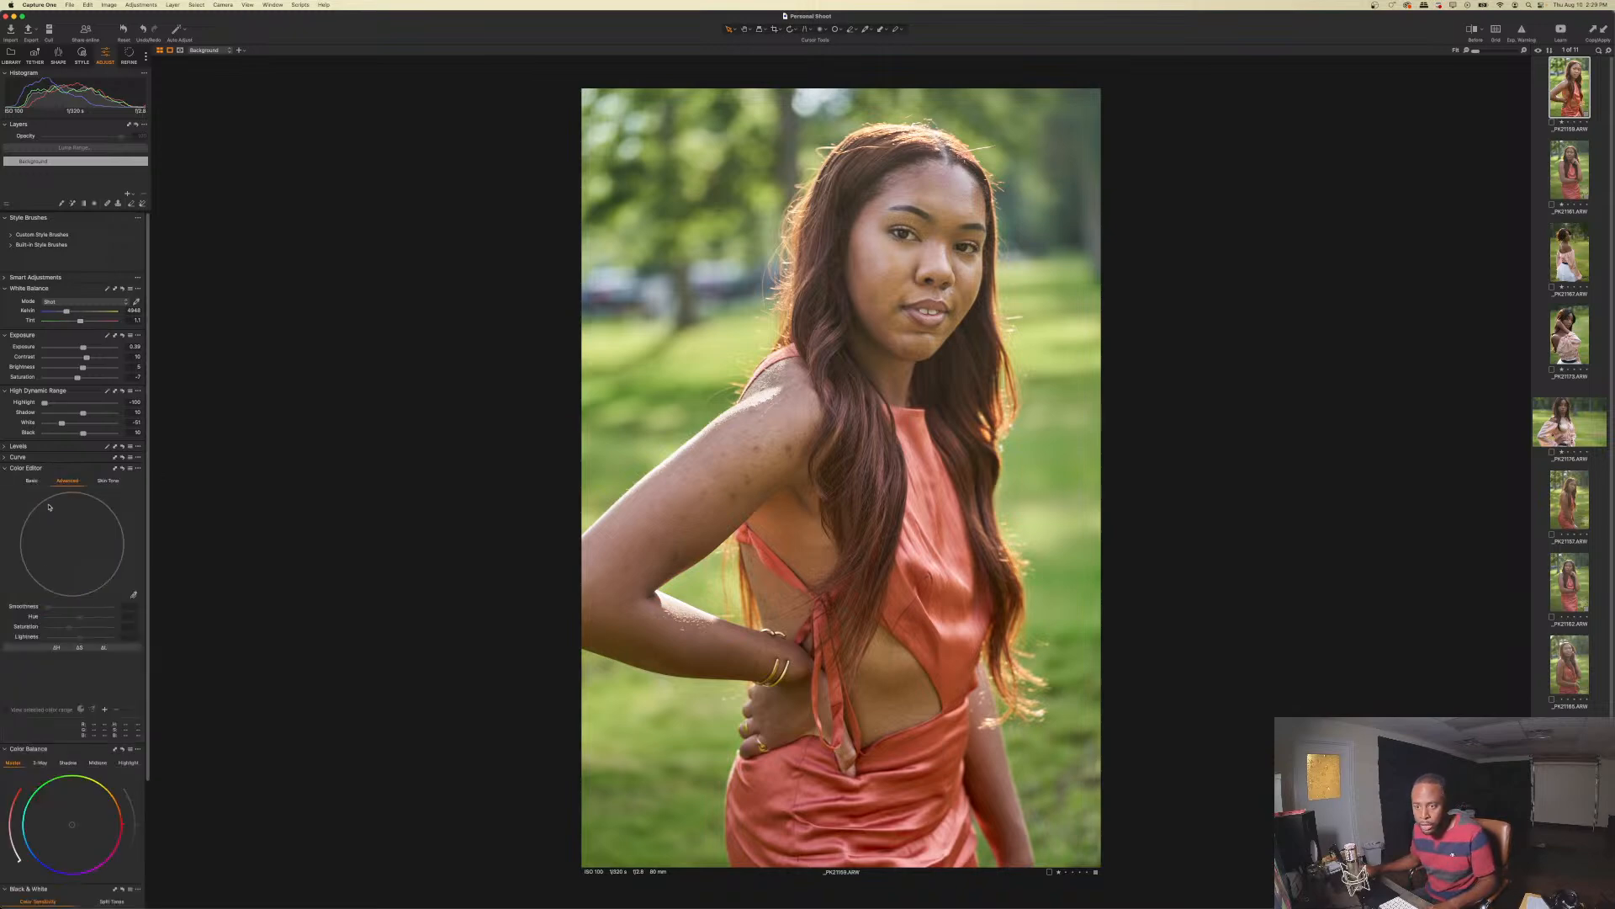
left_click(32, 482)
left_click(59, 499)
left_click_drag(81, 525, 75, 525)
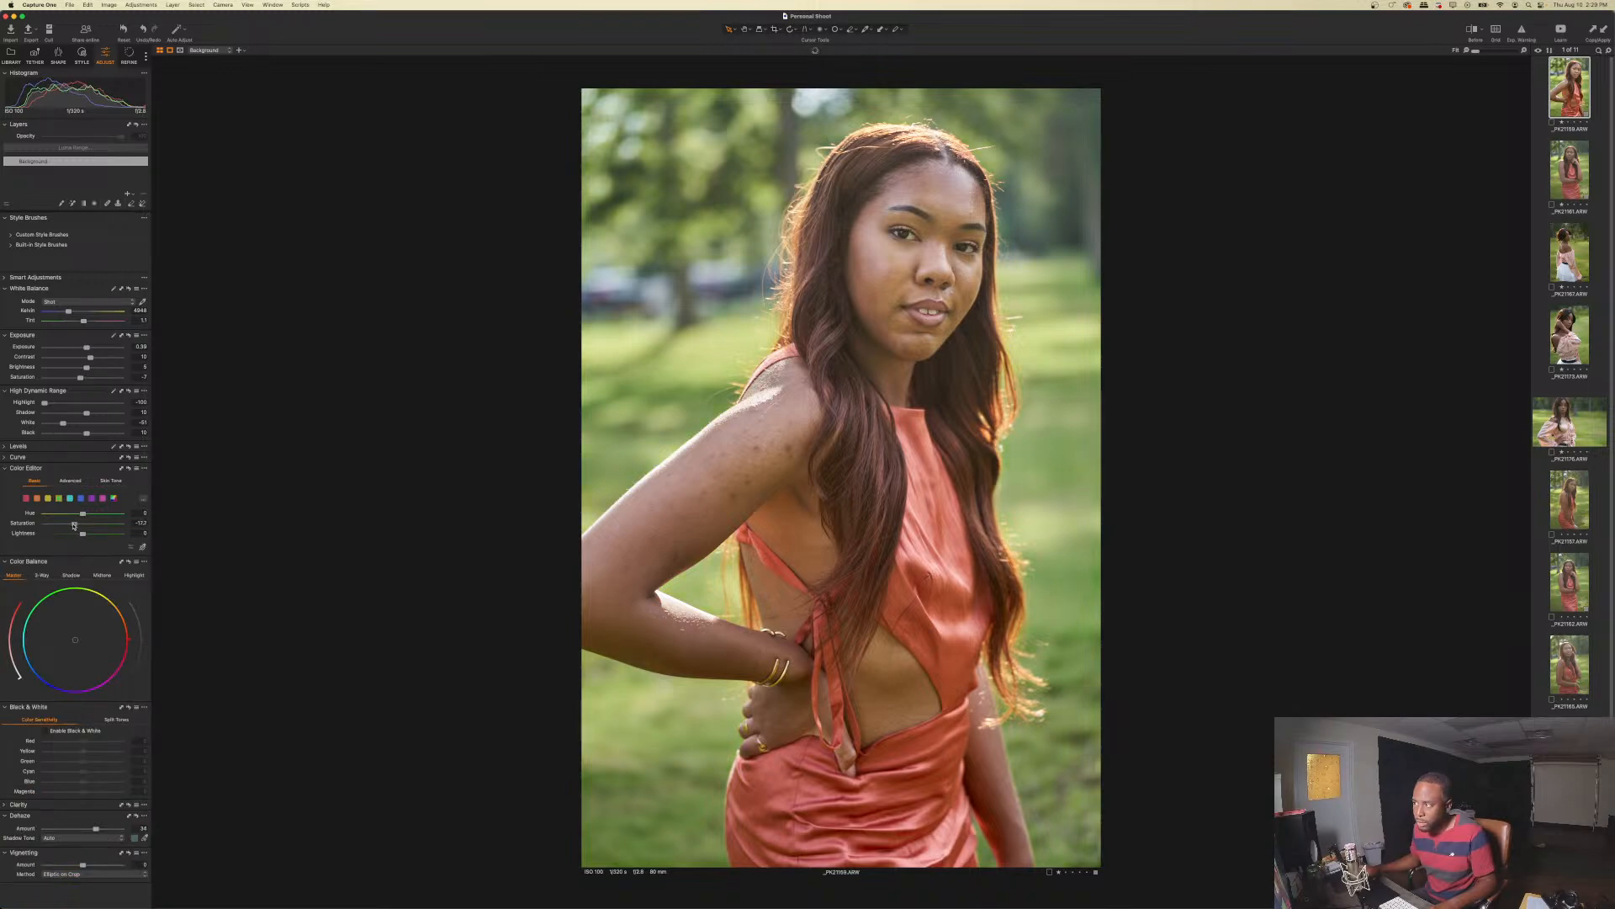
left_click_drag(72, 526, 71, 526)
mouse_move(82, 533)
left_mouse_down()
mouse_move(53, 534)
mouse_move(91, 536)
left_mouse_up()
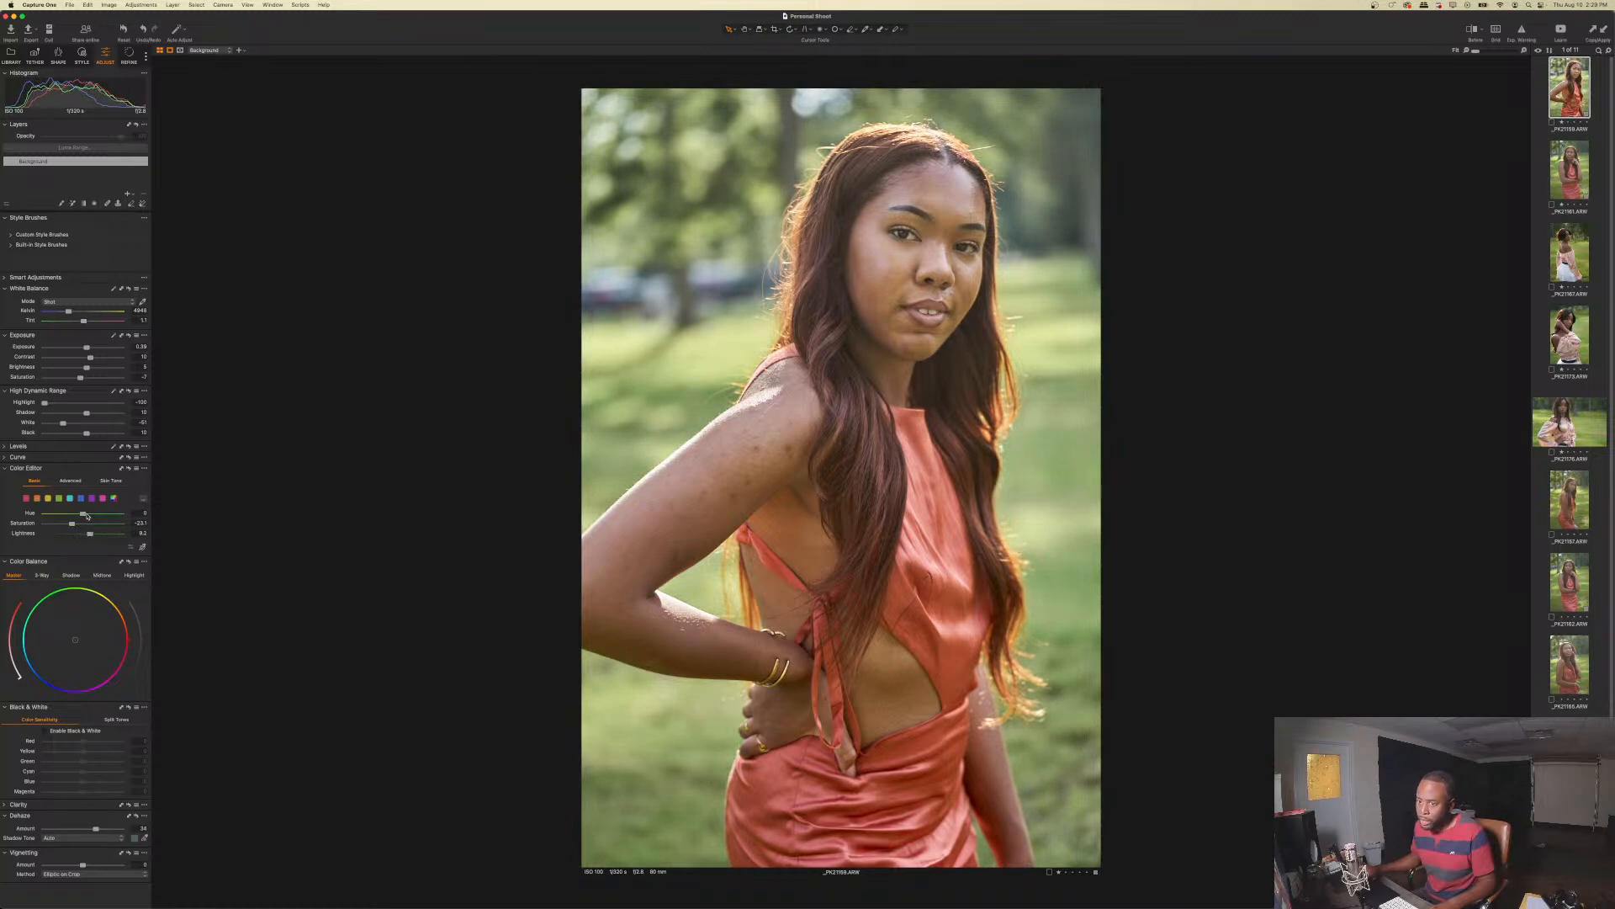
- Try strongly warmer greens by shifting the green Hue negative, settling on a very slight negative Hue shift
left_click_drag(83, 514, 38, 513)
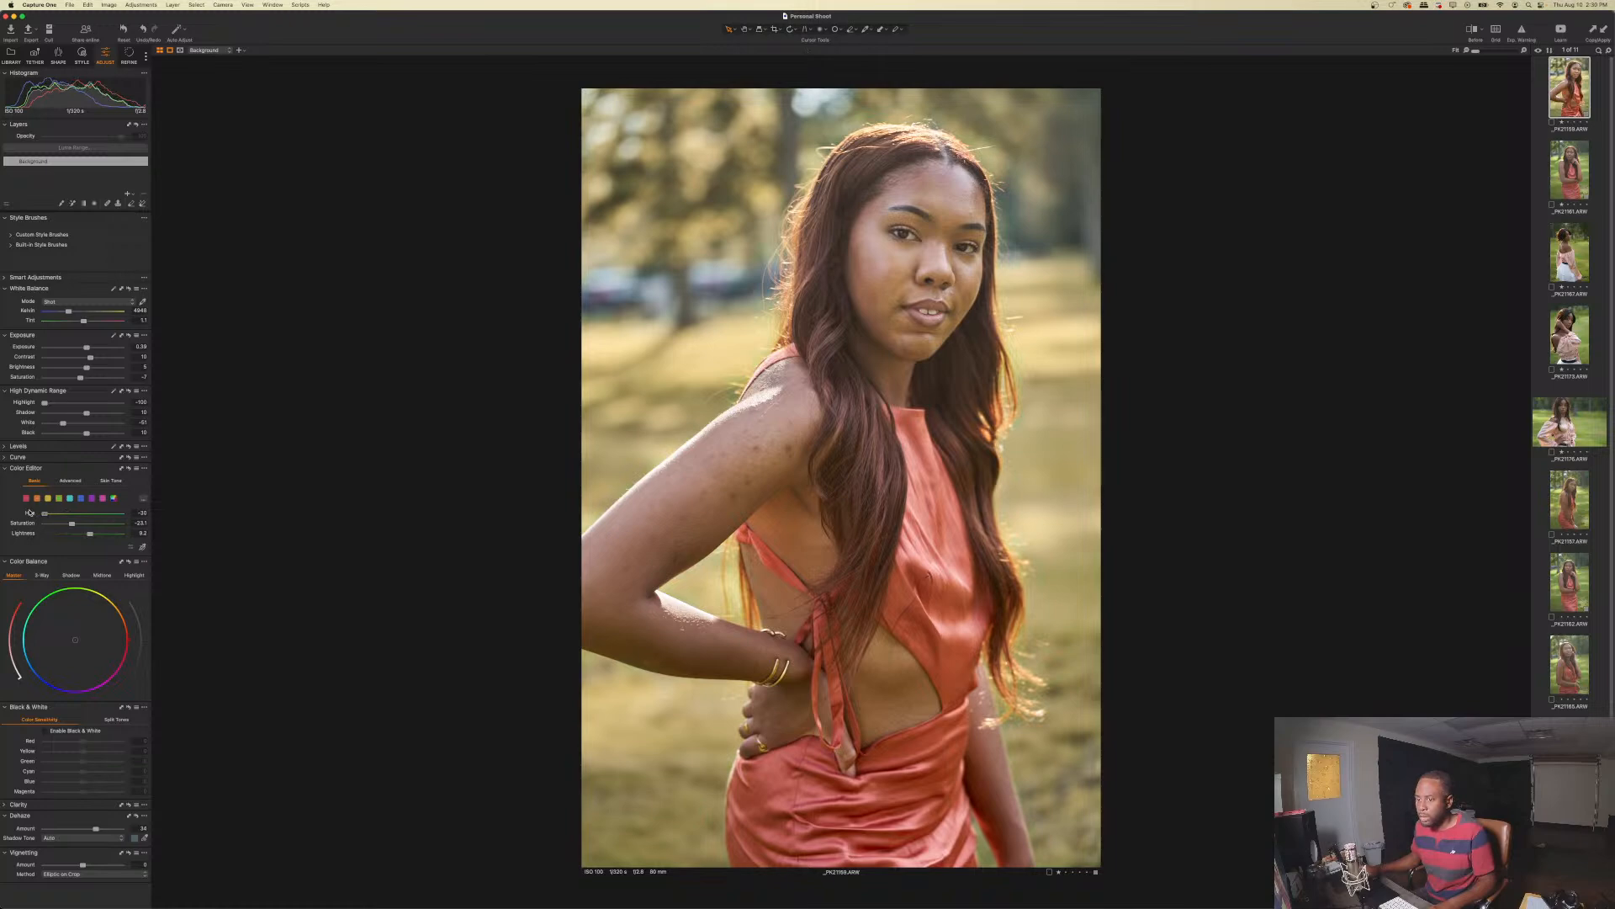
left_click_drag(36, 513, 69, 515)
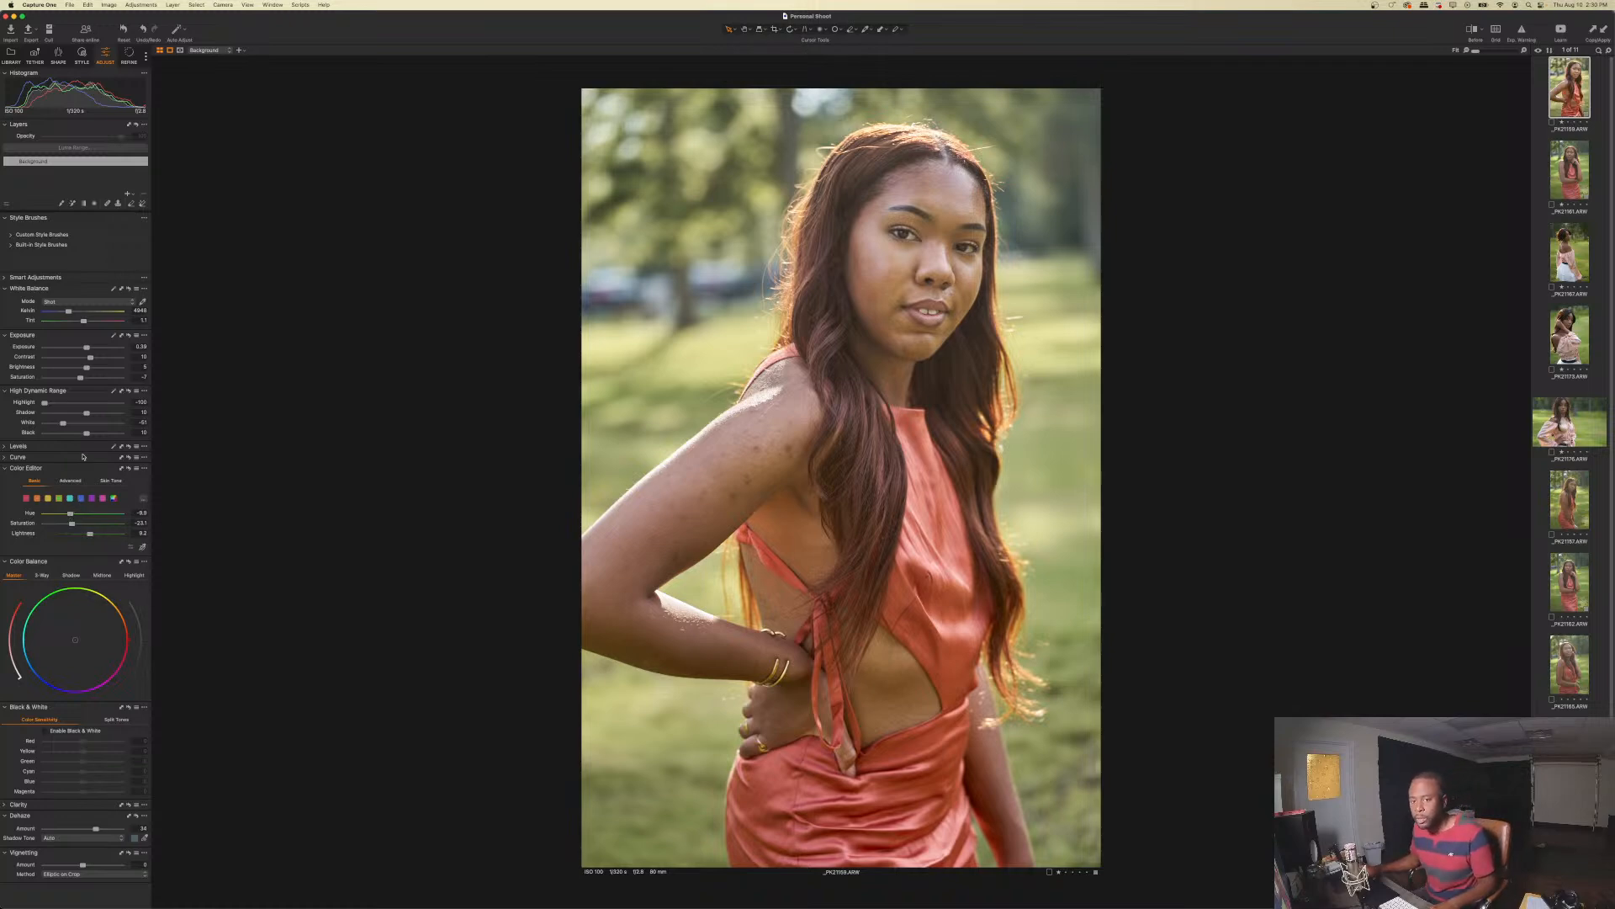
mouse_move(69, 513)
left_mouse_down()
mouse_move(111, 517)
mouse_move(83, 516)
left_mouse_up()
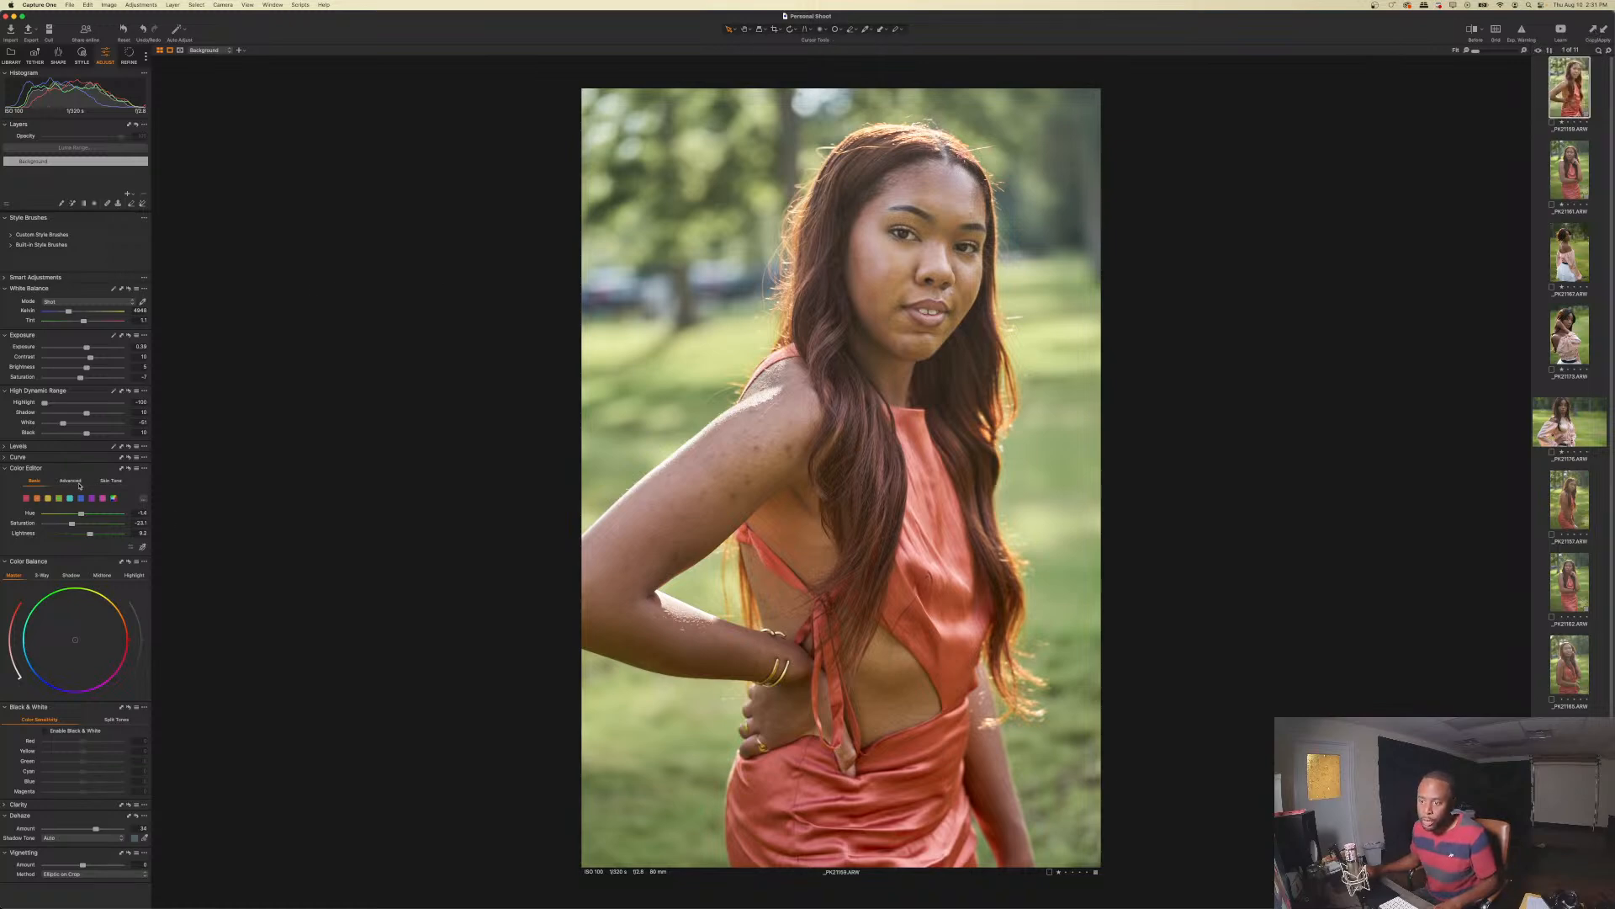
- Sample the forehead as the Skin Tone color, show the selected color range, and narrow it to exclude most of the dress
left_click(112, 480)
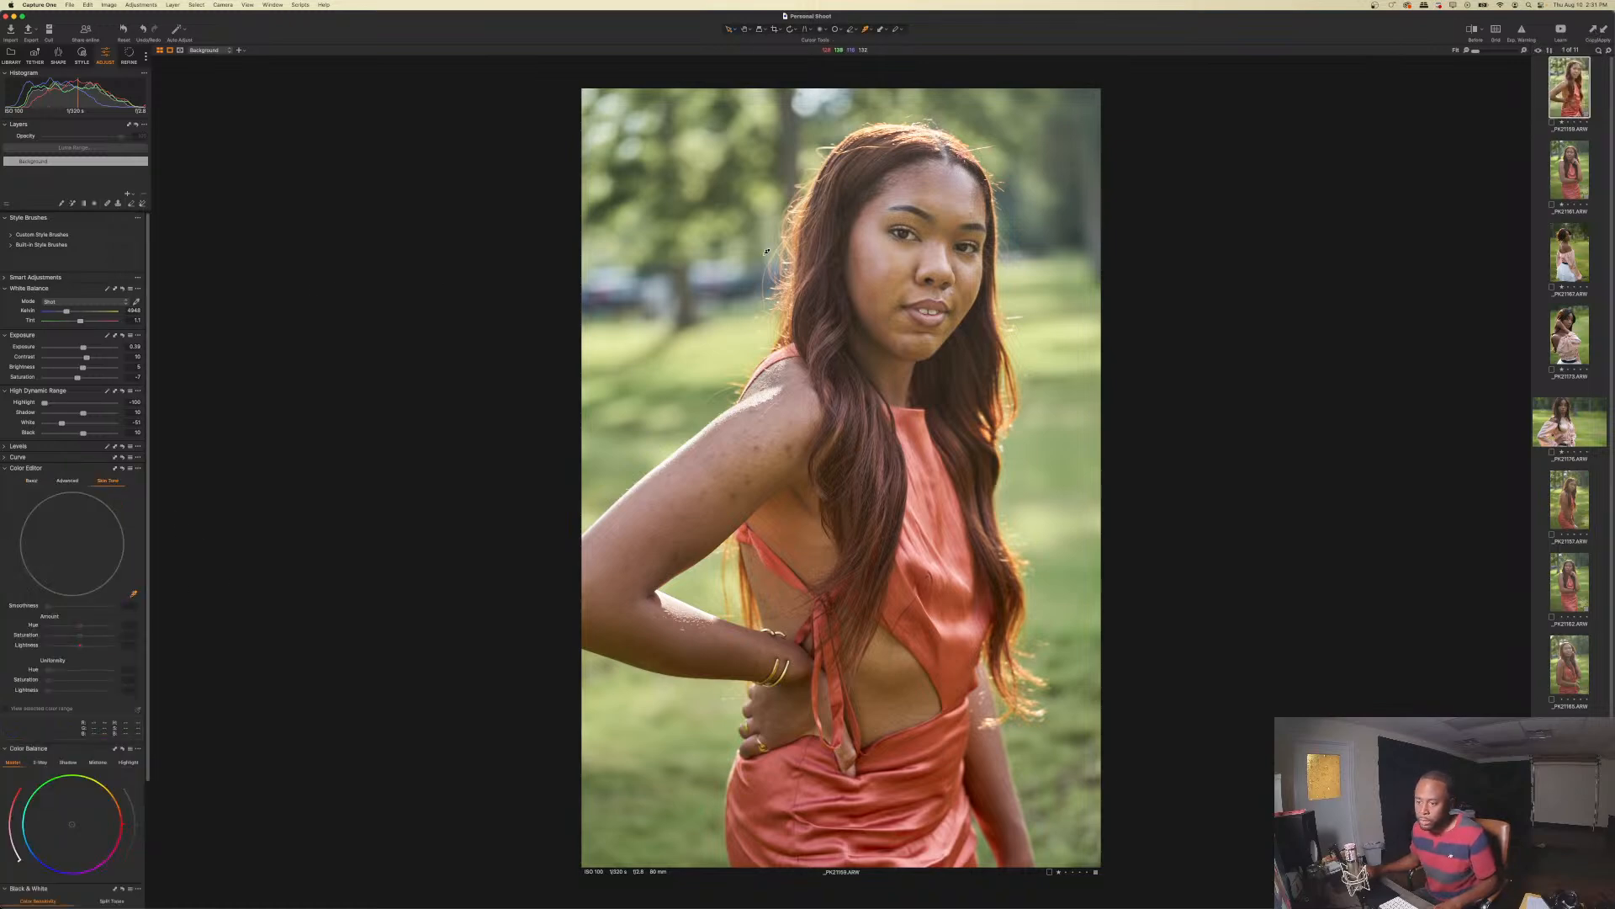
left_click(936, 183)
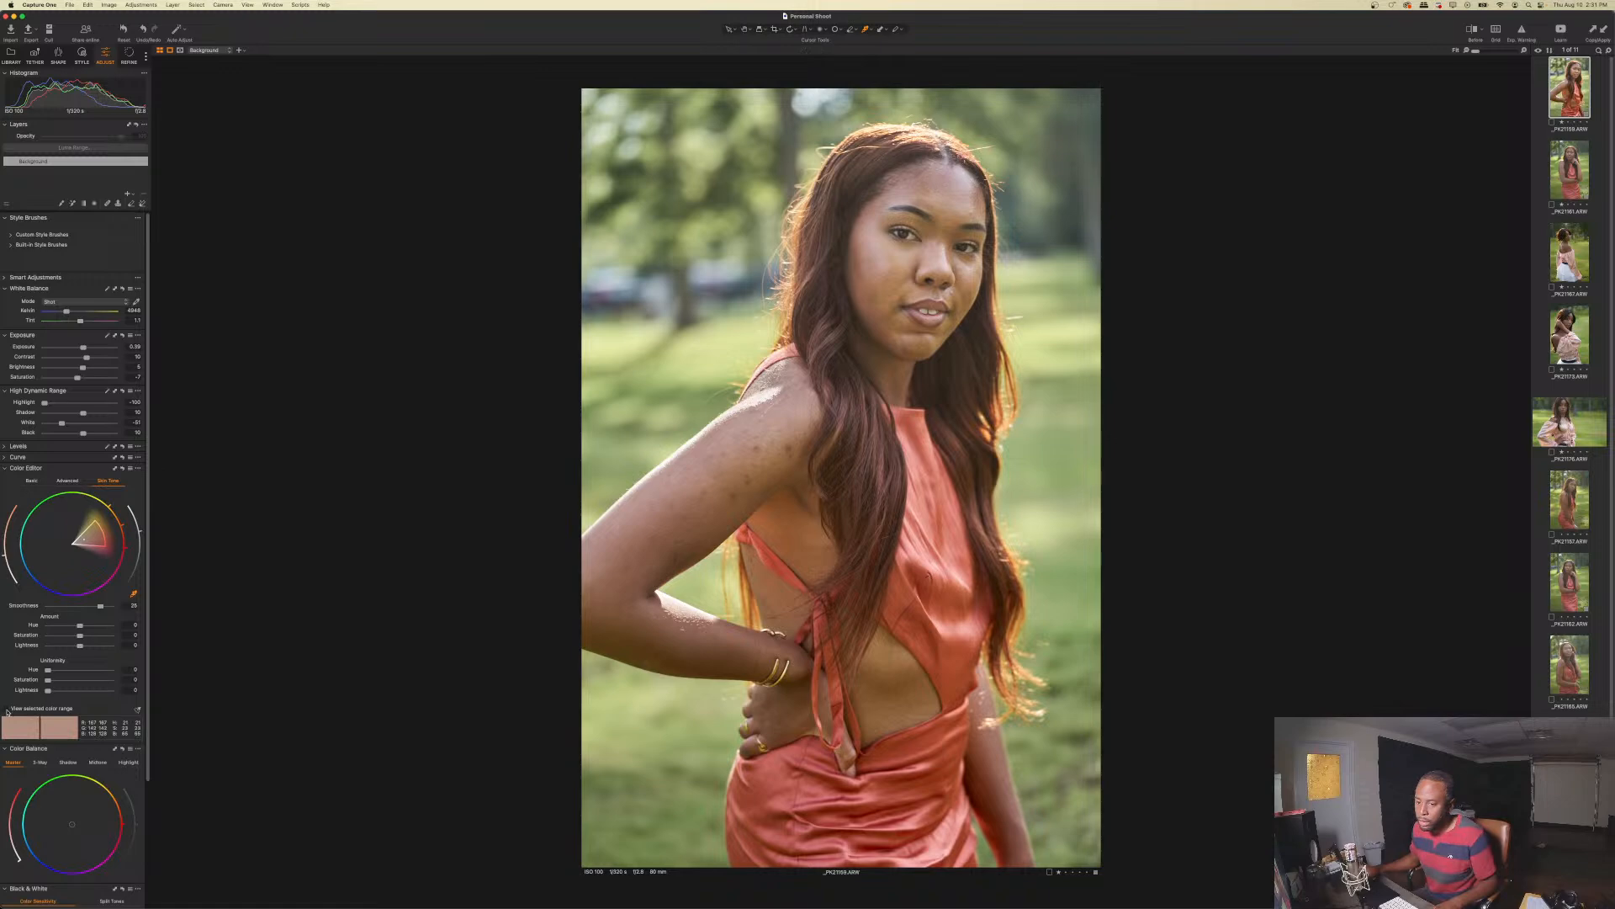
left_click(7, 709)
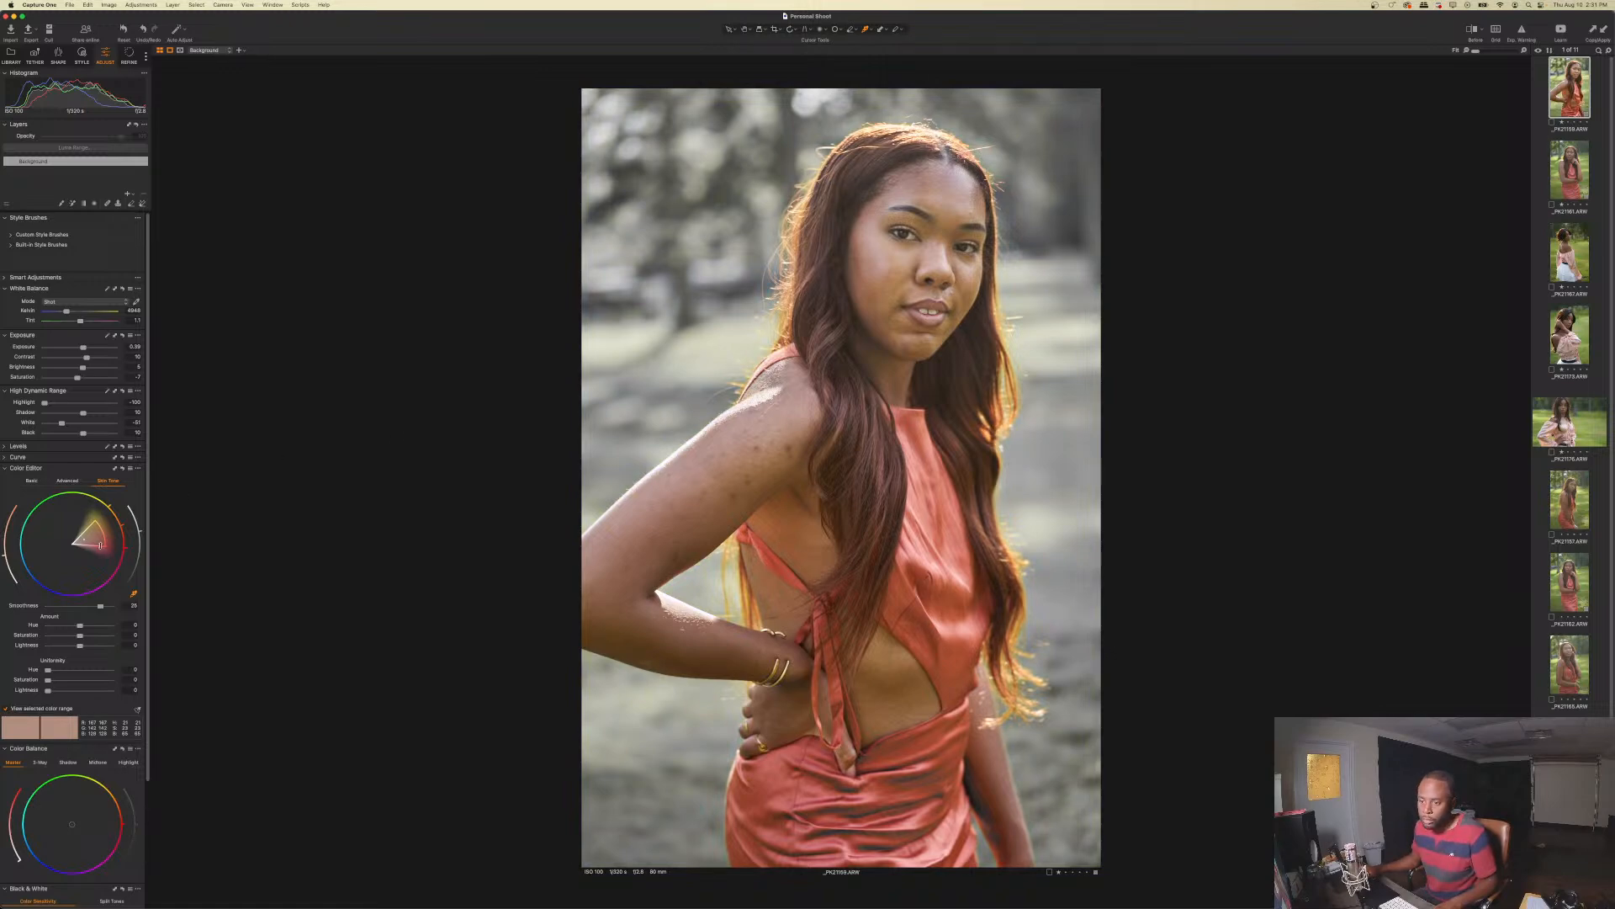
left_click_drag(101, 545, 101, 541)
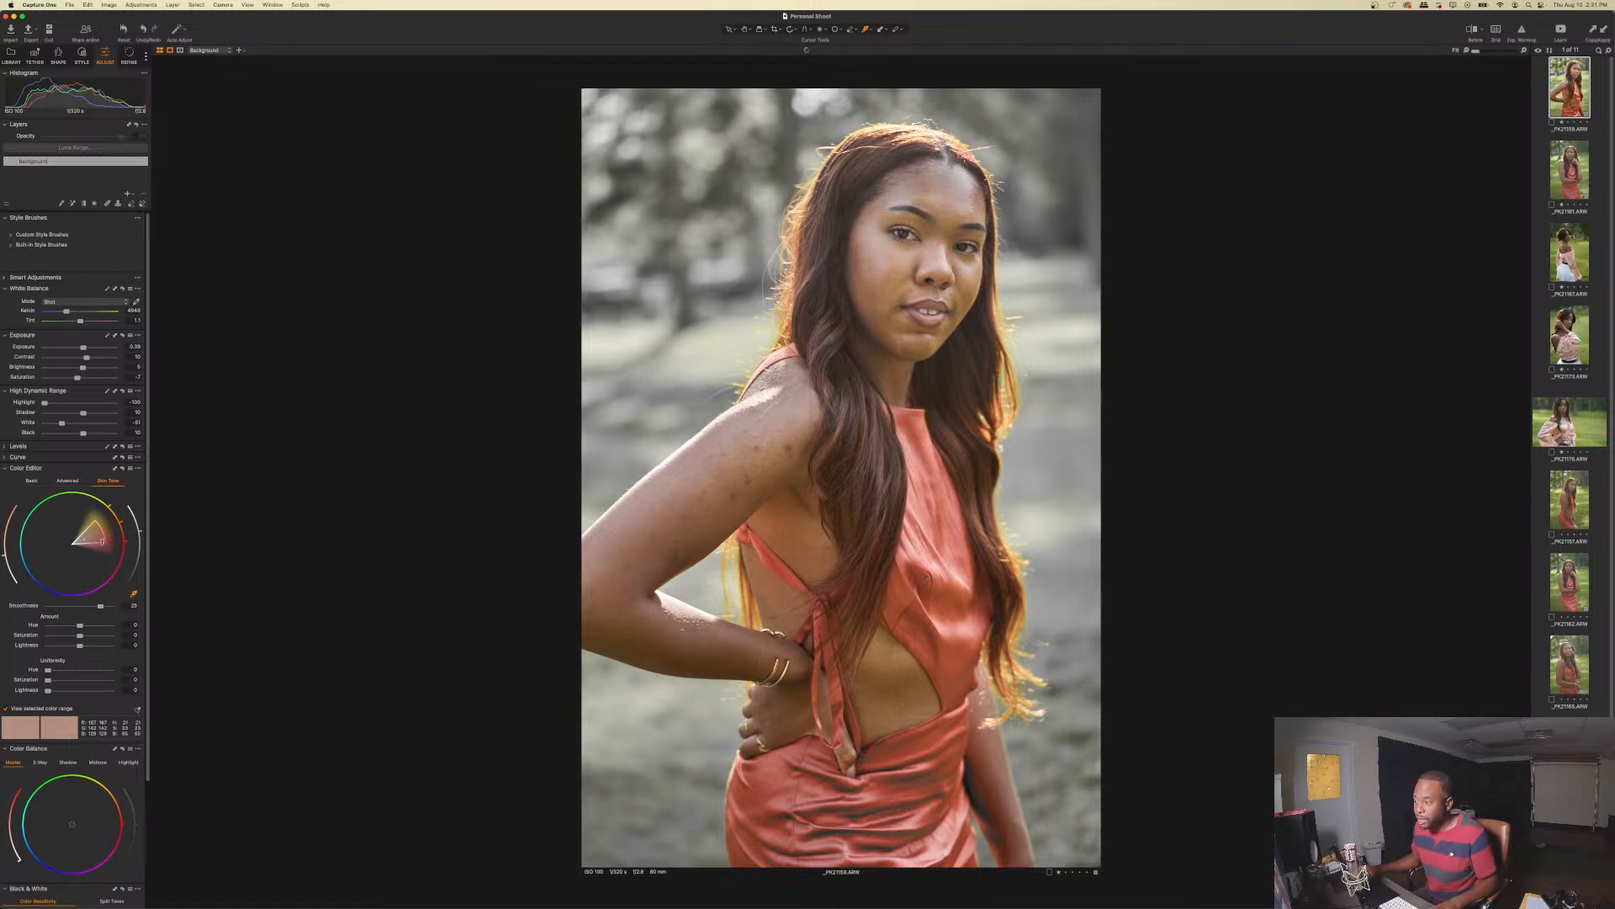
mouse_move(92, 521)
left_mouse_down()
mouse_move(100, 538)
mouse_move(85, 538)
left_mouse_up()
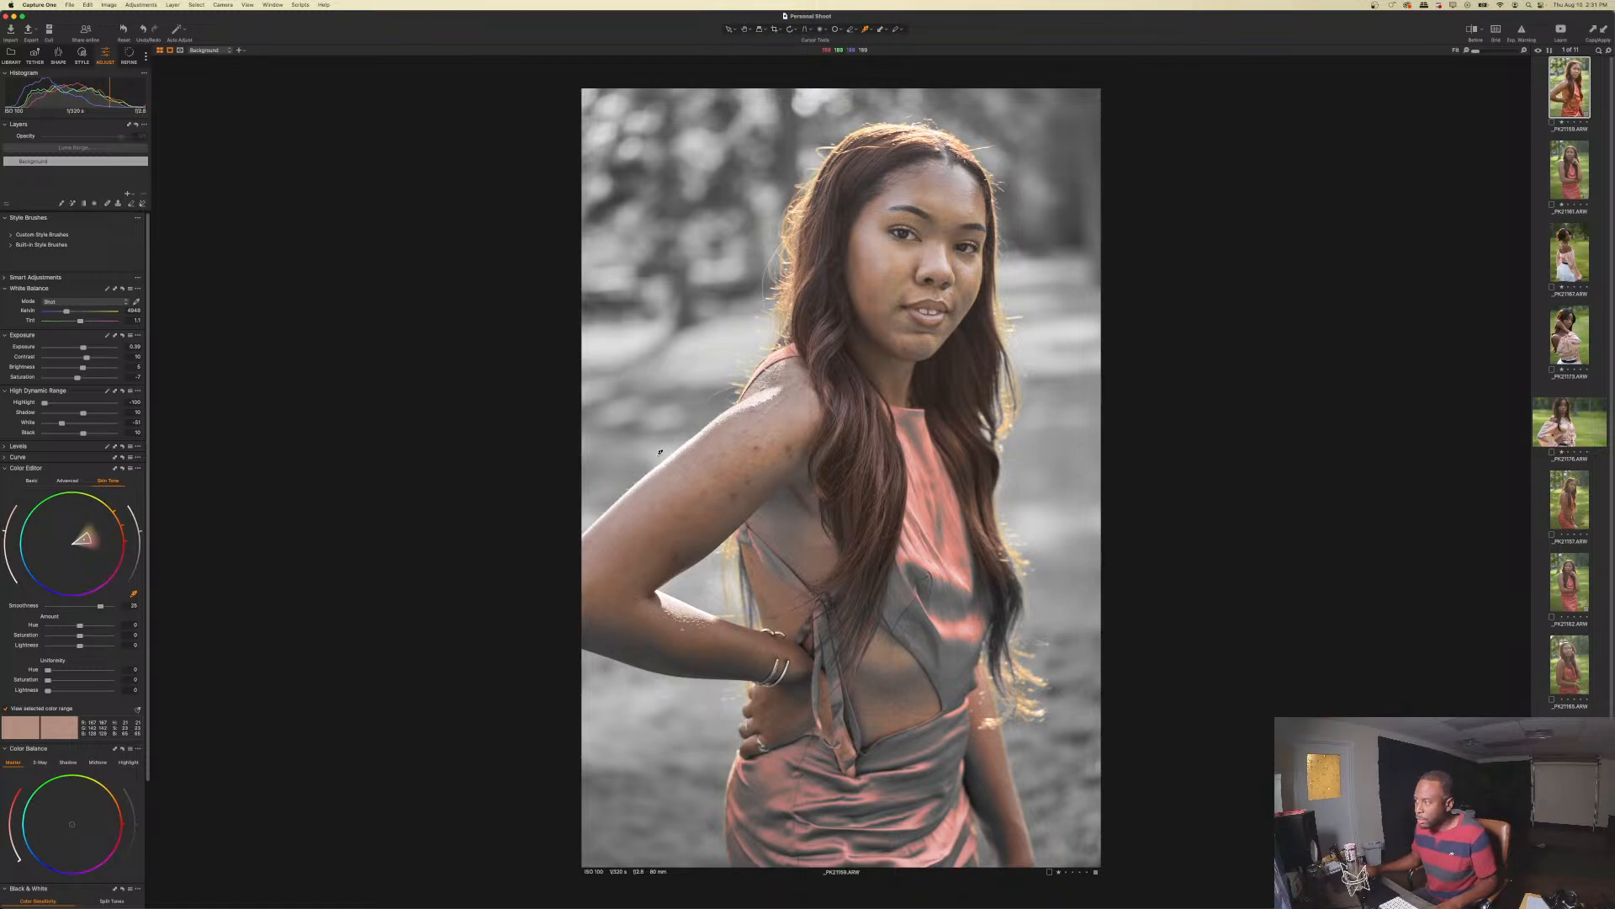
- Raise the skin tone's Hue and Lightness uniformity moderately and its Saturation uniformity slightly, and turn off the selected color range view
left_click_drag(54, 672, 66, 673)
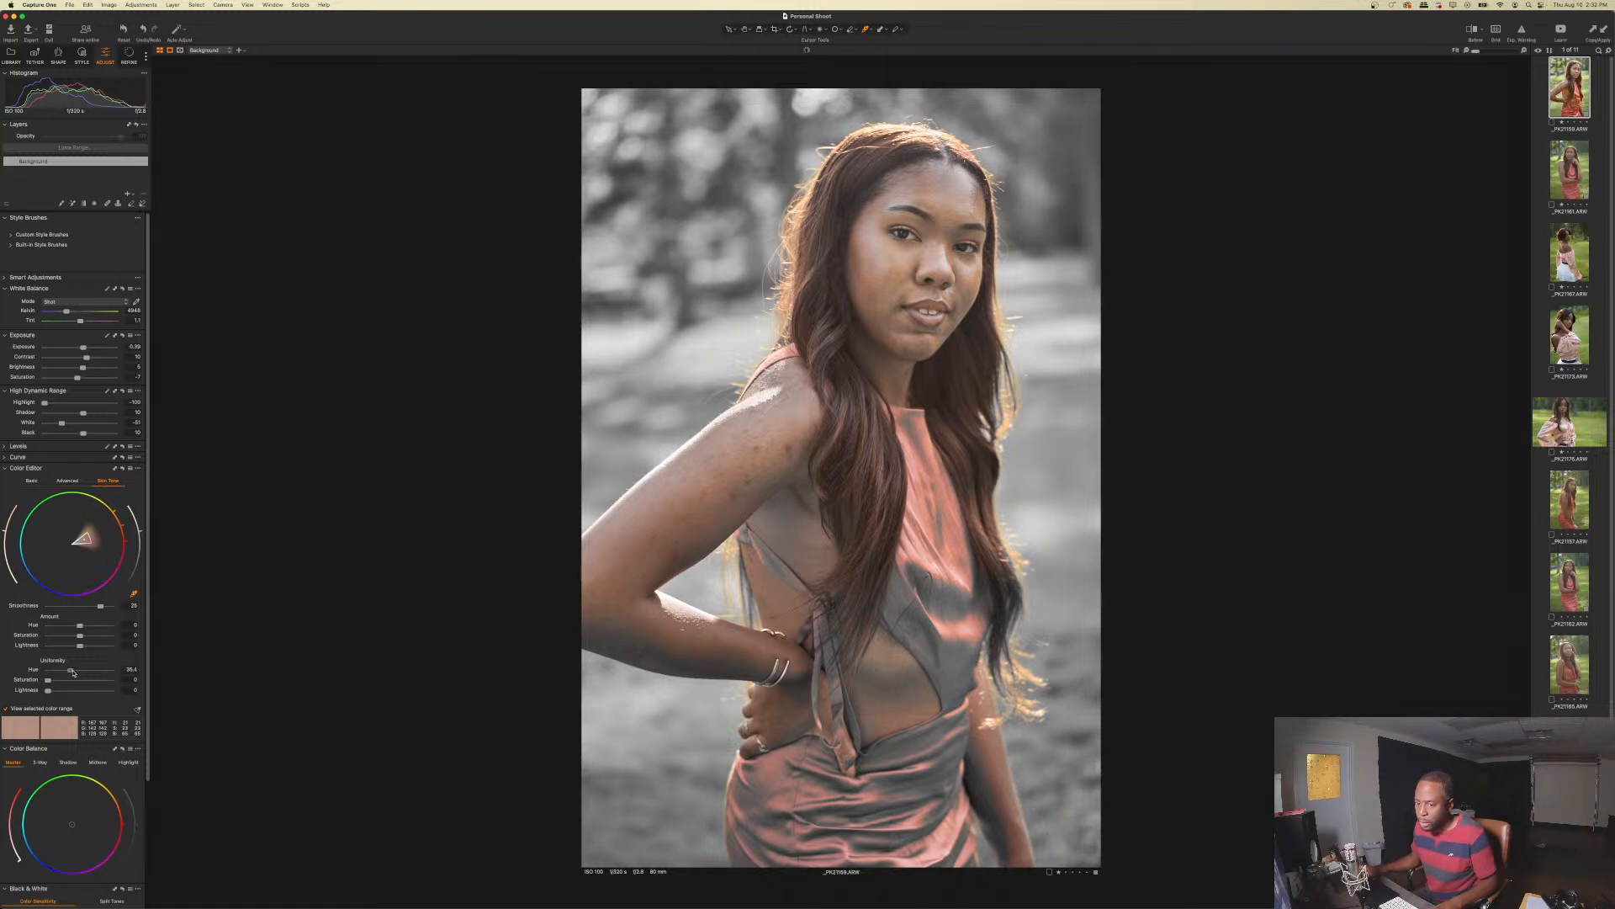
left_click_drag(55, 680, 71, 692)
left_click(5, 709)
left_click(75, 692)
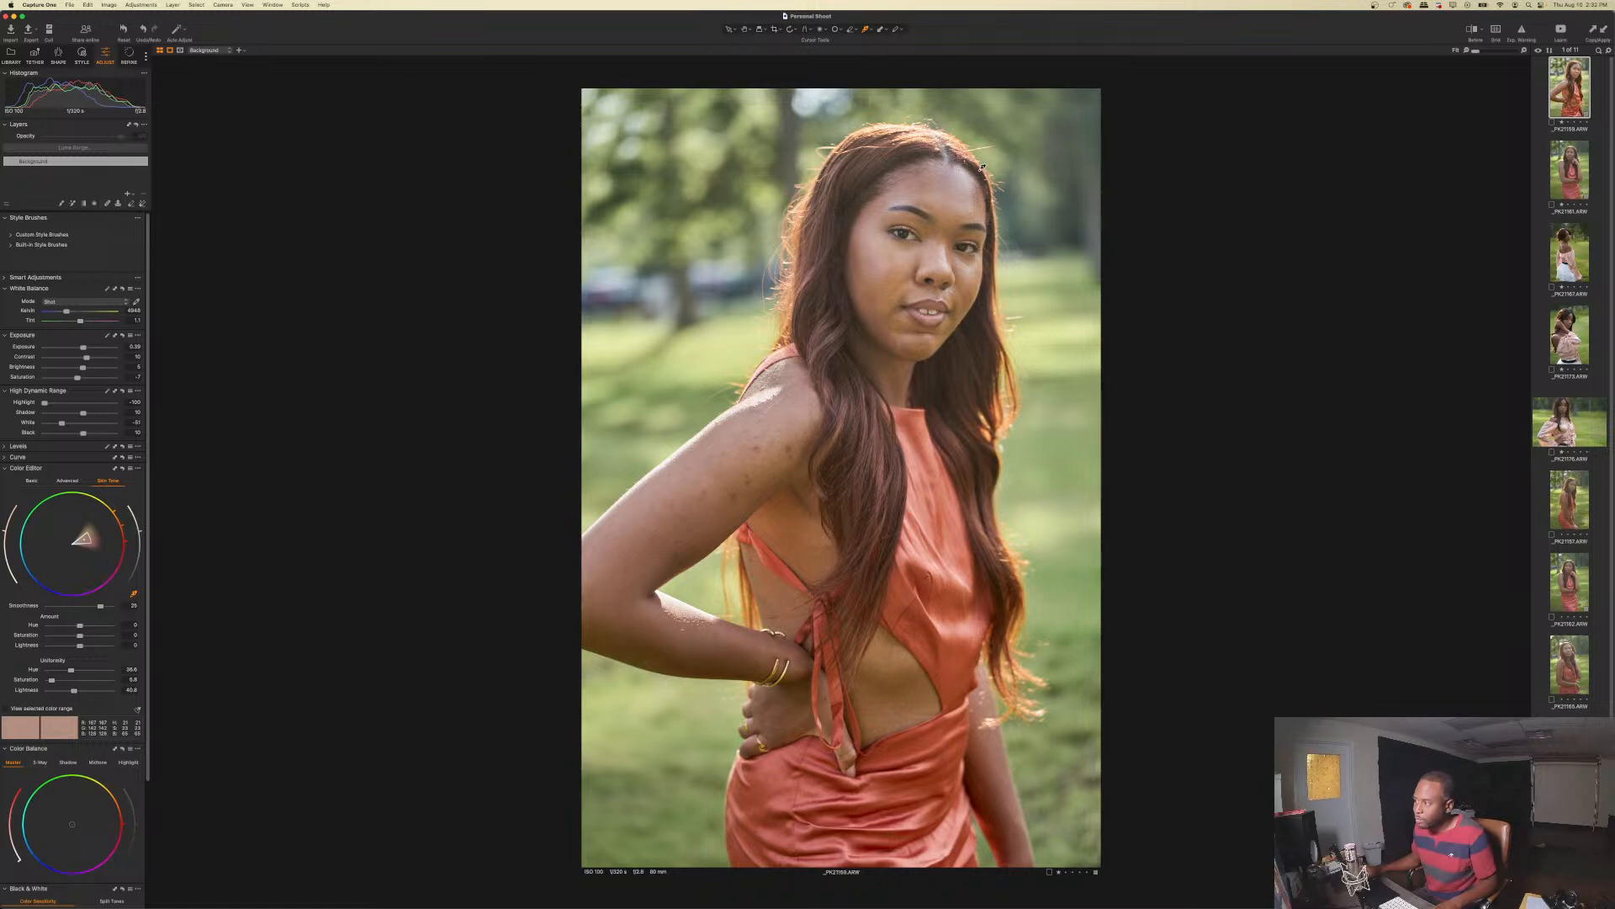
- Compare the coral-dress portrait before and after the edits across the whole image, and leave the comparison
key("y")
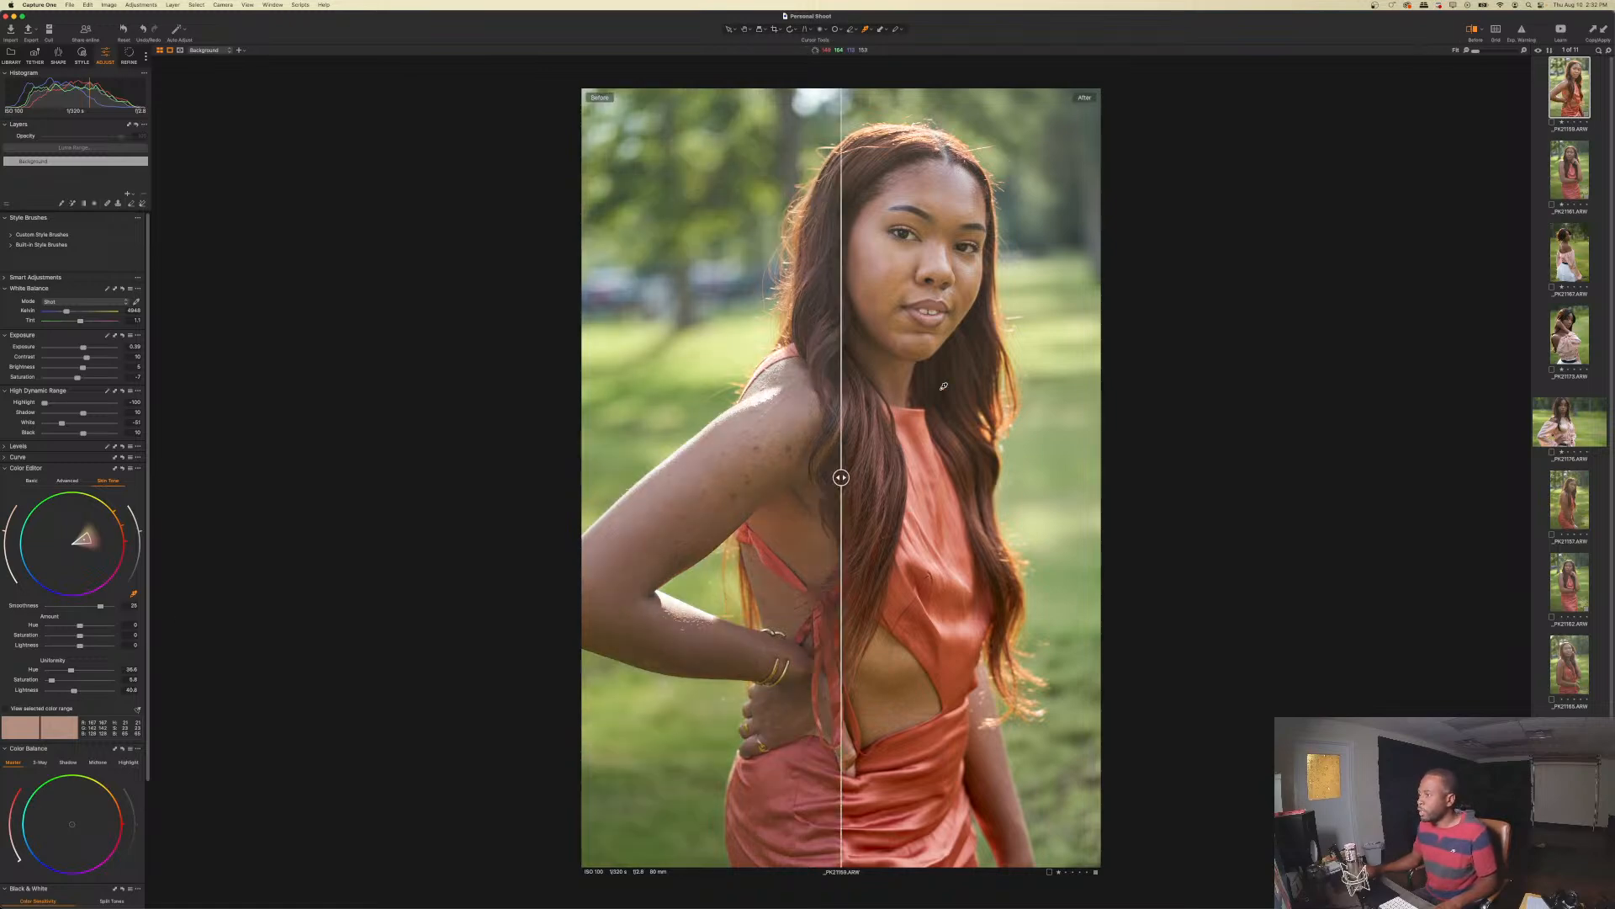
left_click_drag(841, 477, 440, 350)
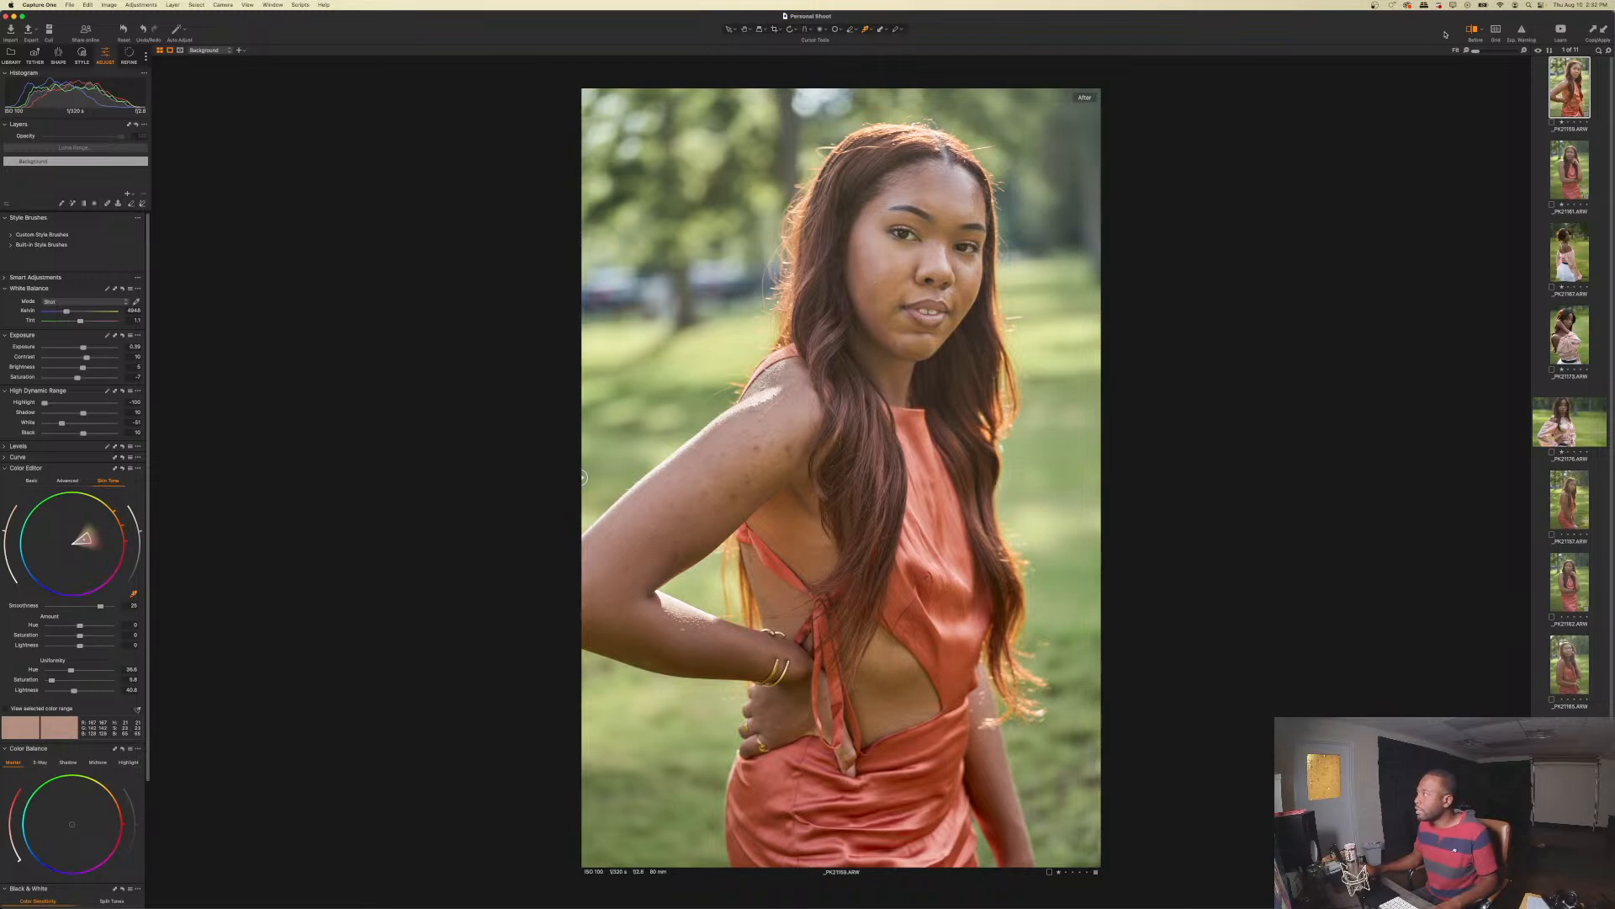
left_click(1472, 30)
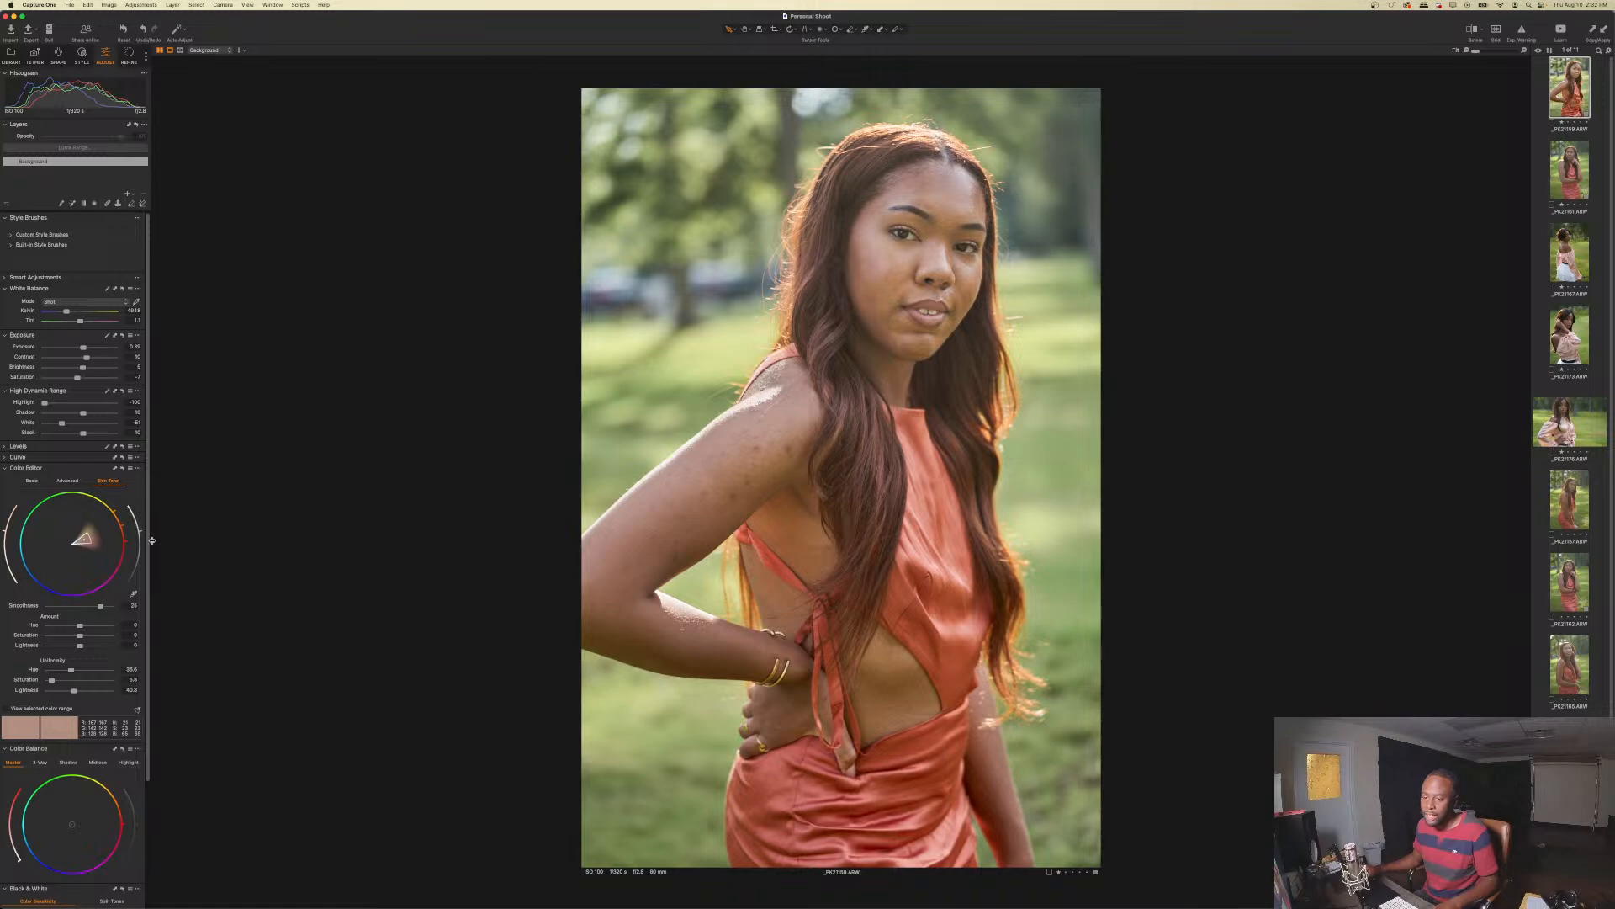
- Sample the facial skin in the advanced Color Editor, lower its Lightness slightly and raise its Saturation slightly
left_click(68, 480)
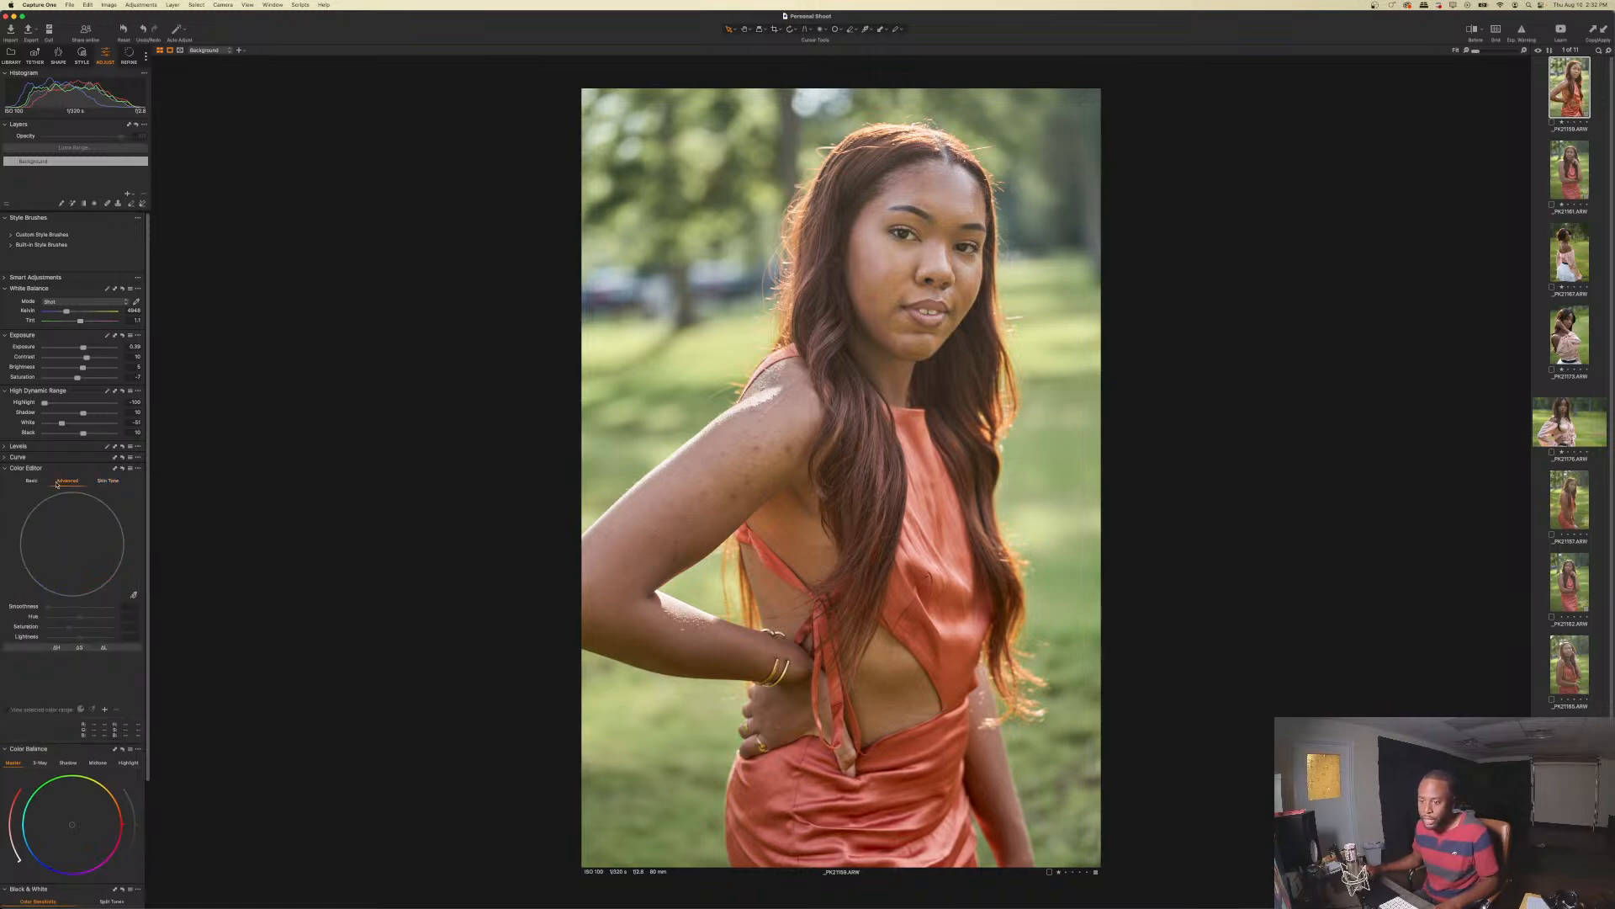
left_click(134, 593)
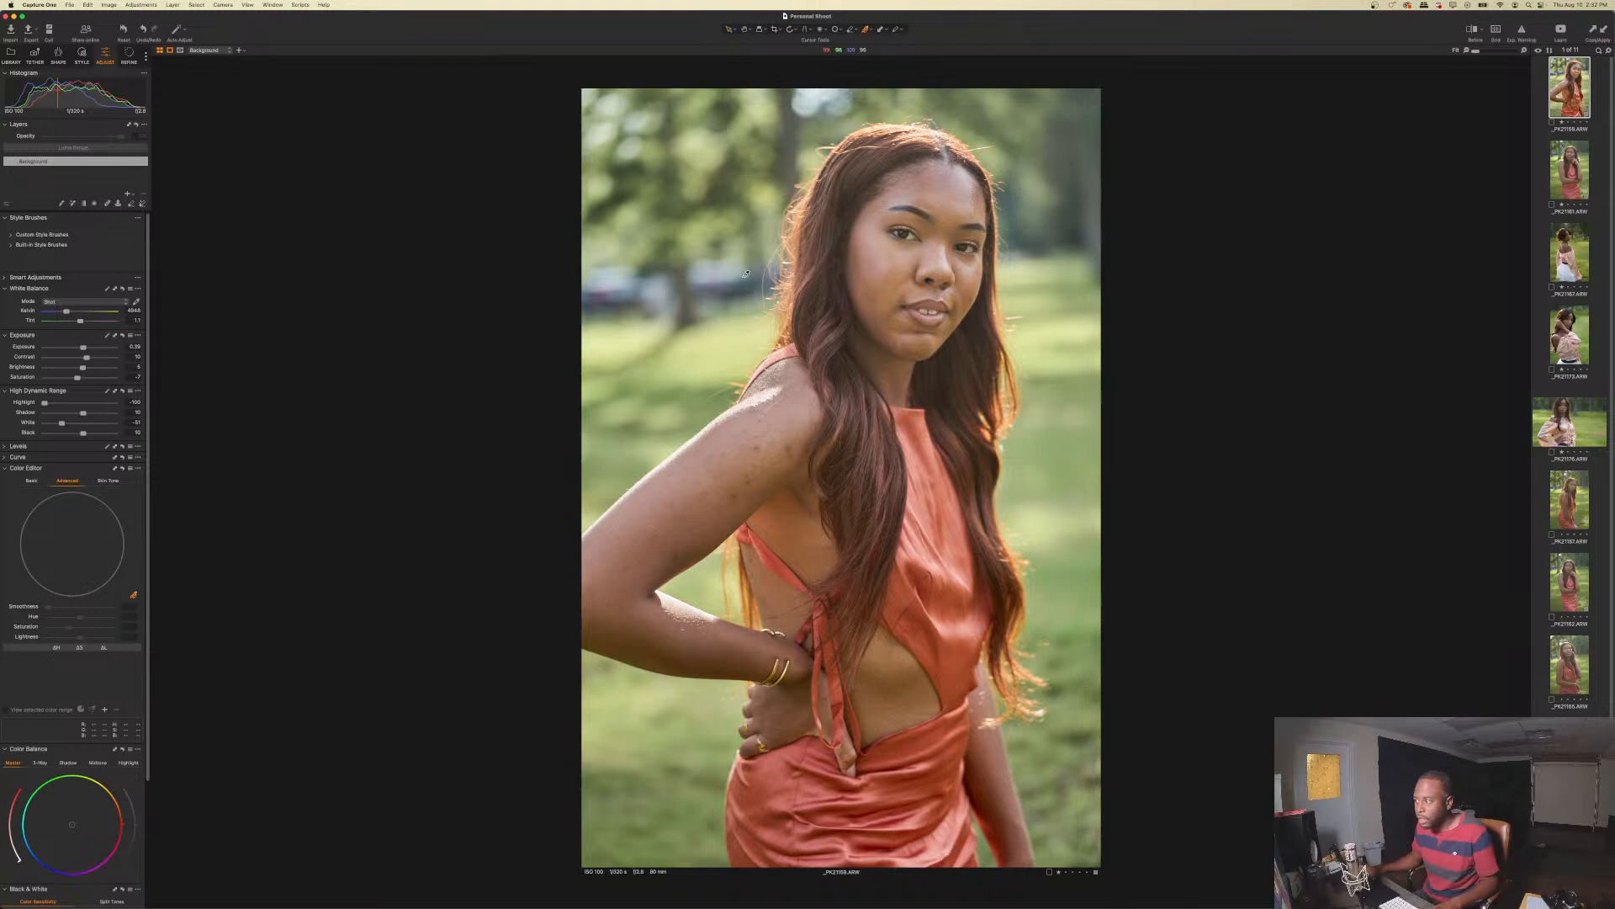
left_click(877, 225)
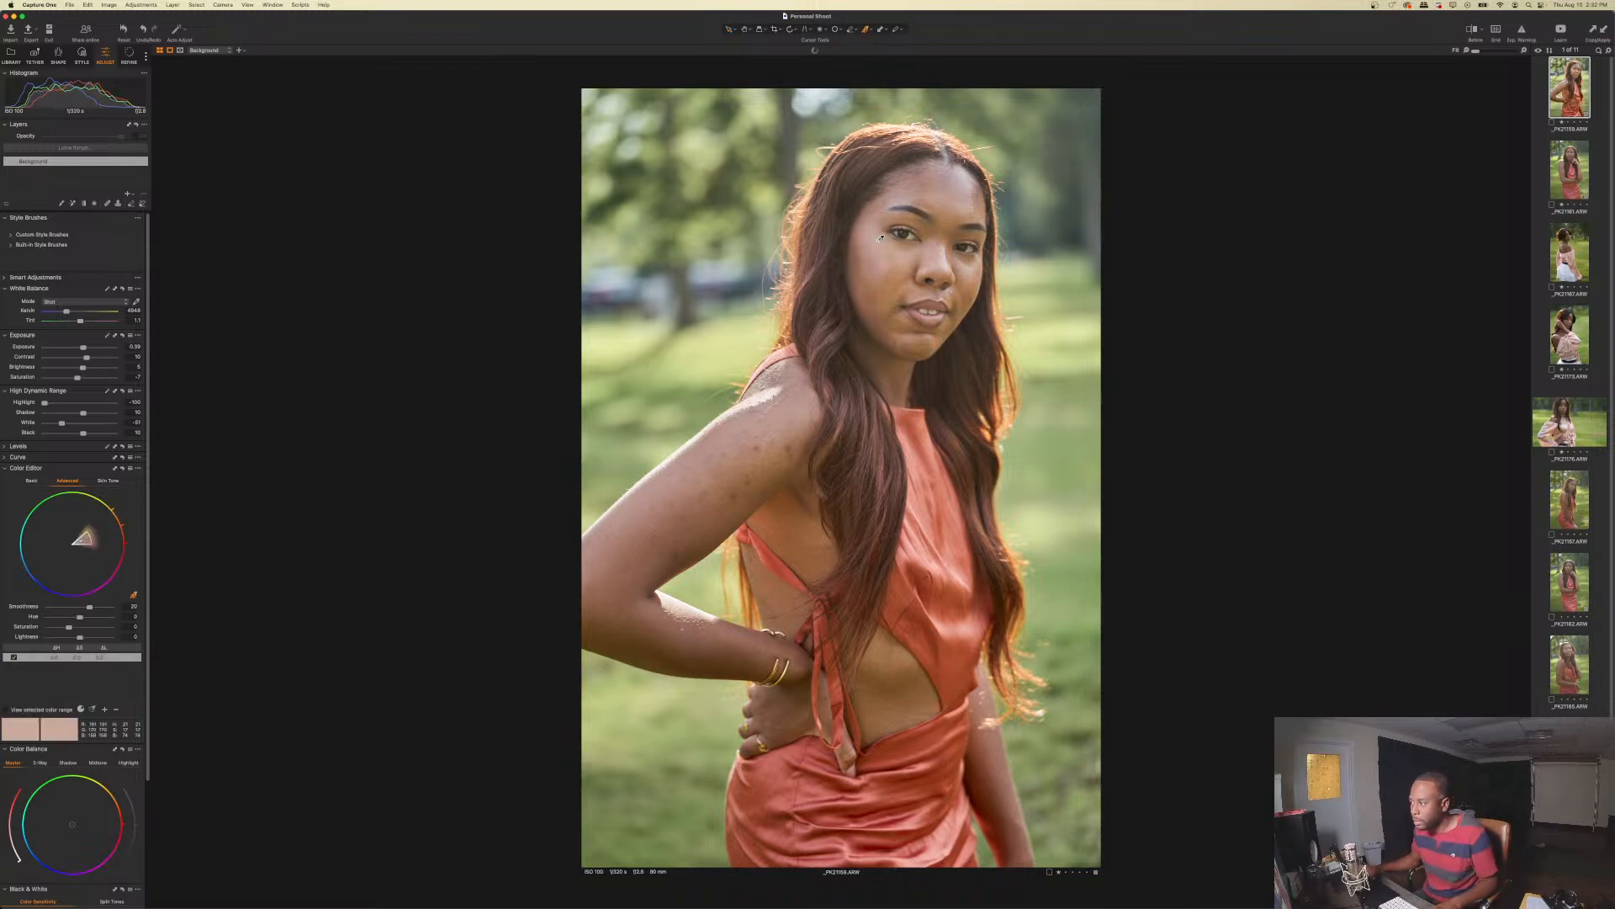
left_click(7, 710)
left_click(7, 710)
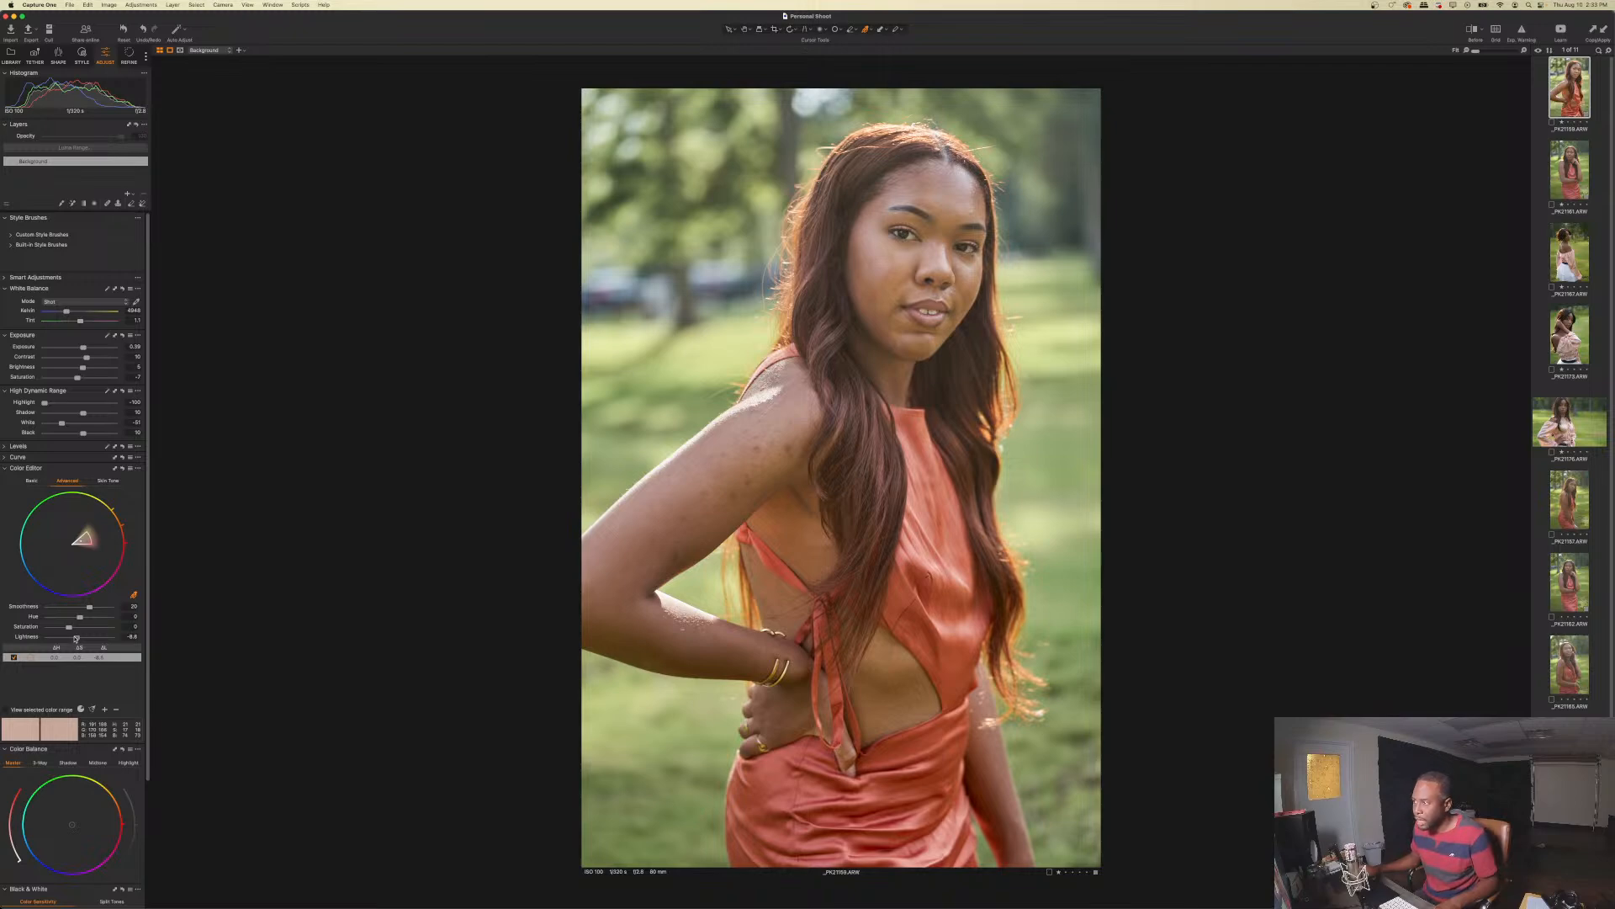
left_click_drag(70, 629, 69, 629)
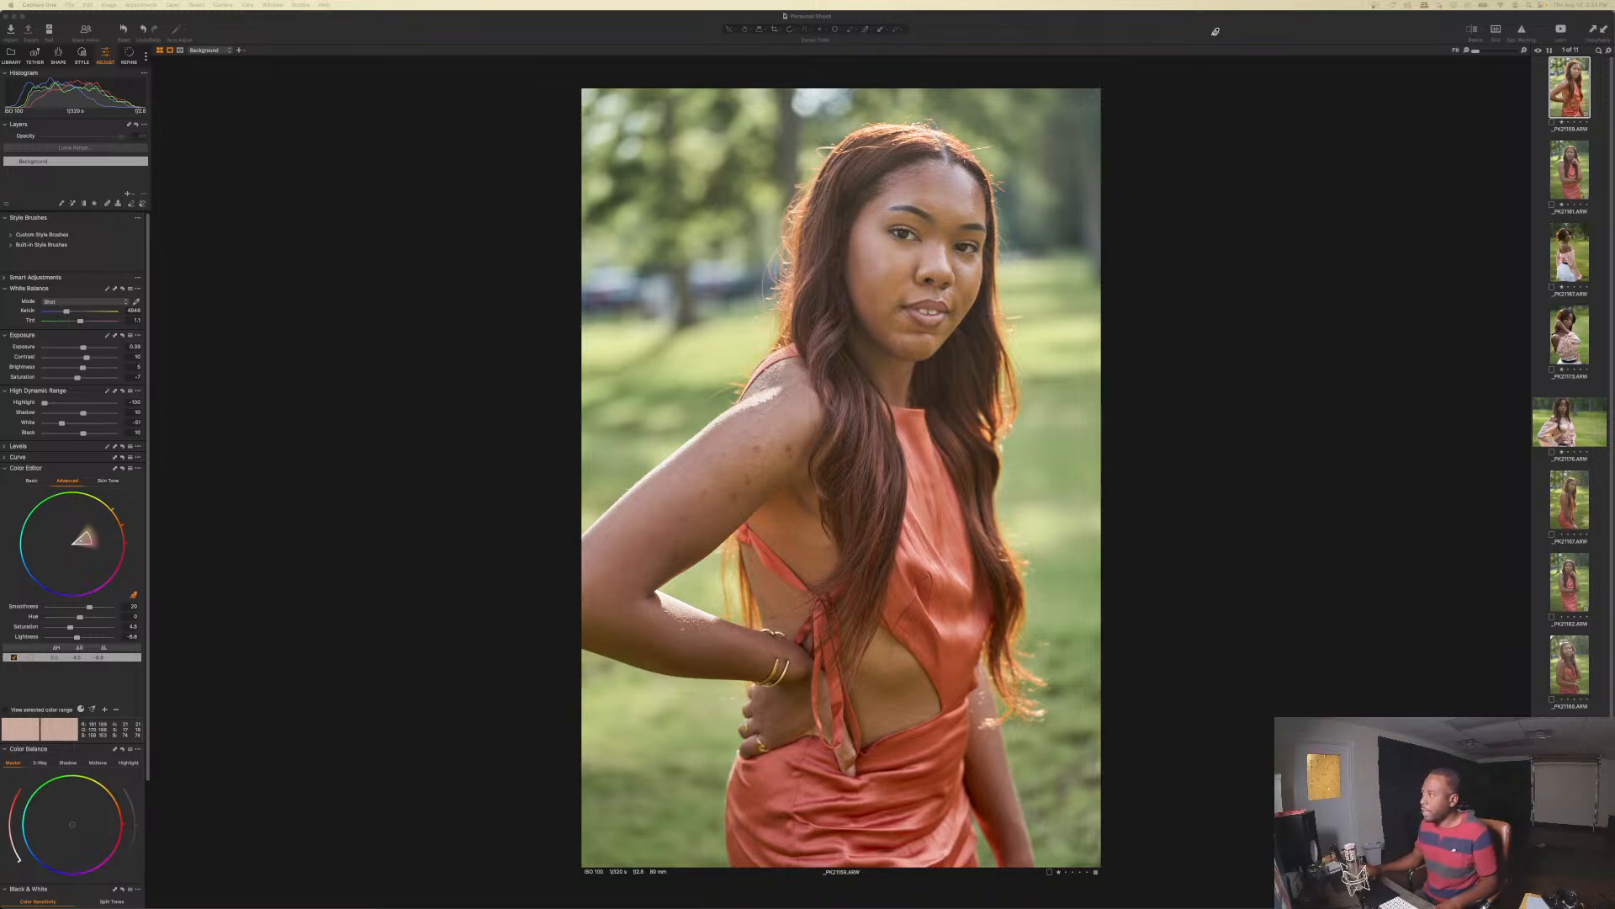
- Copy the edited coral-dress portrait's adjustments and apply them to the other four one-star portraits, including the landscape-format one
left_click(1190, 247)
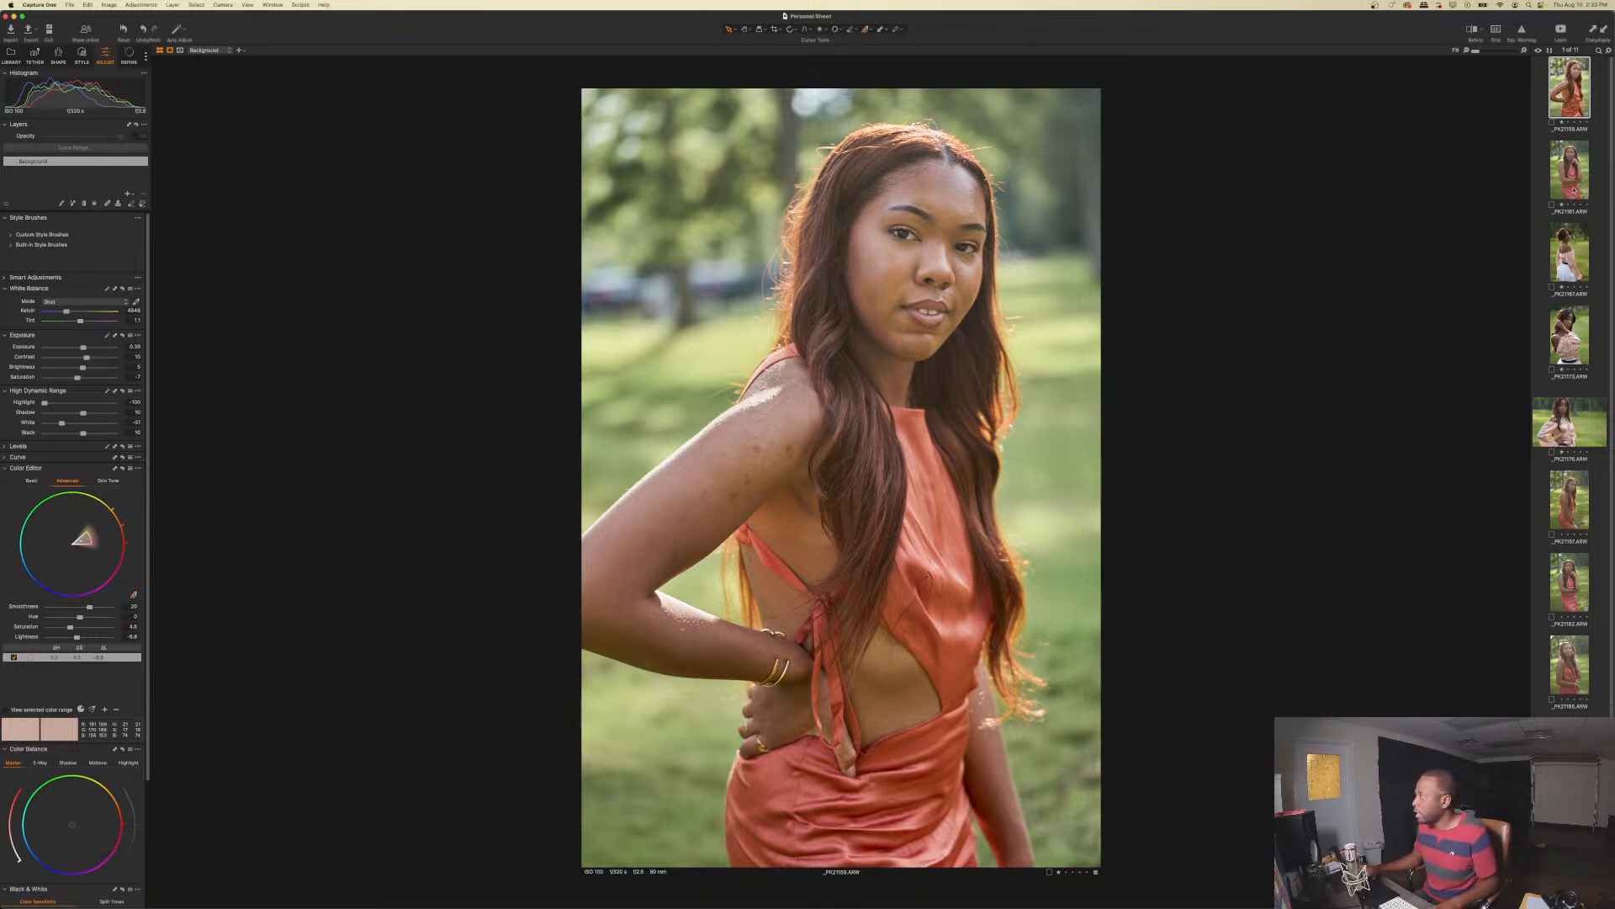
left_click(1575, 154)
left_click(1568, 333, "shift")
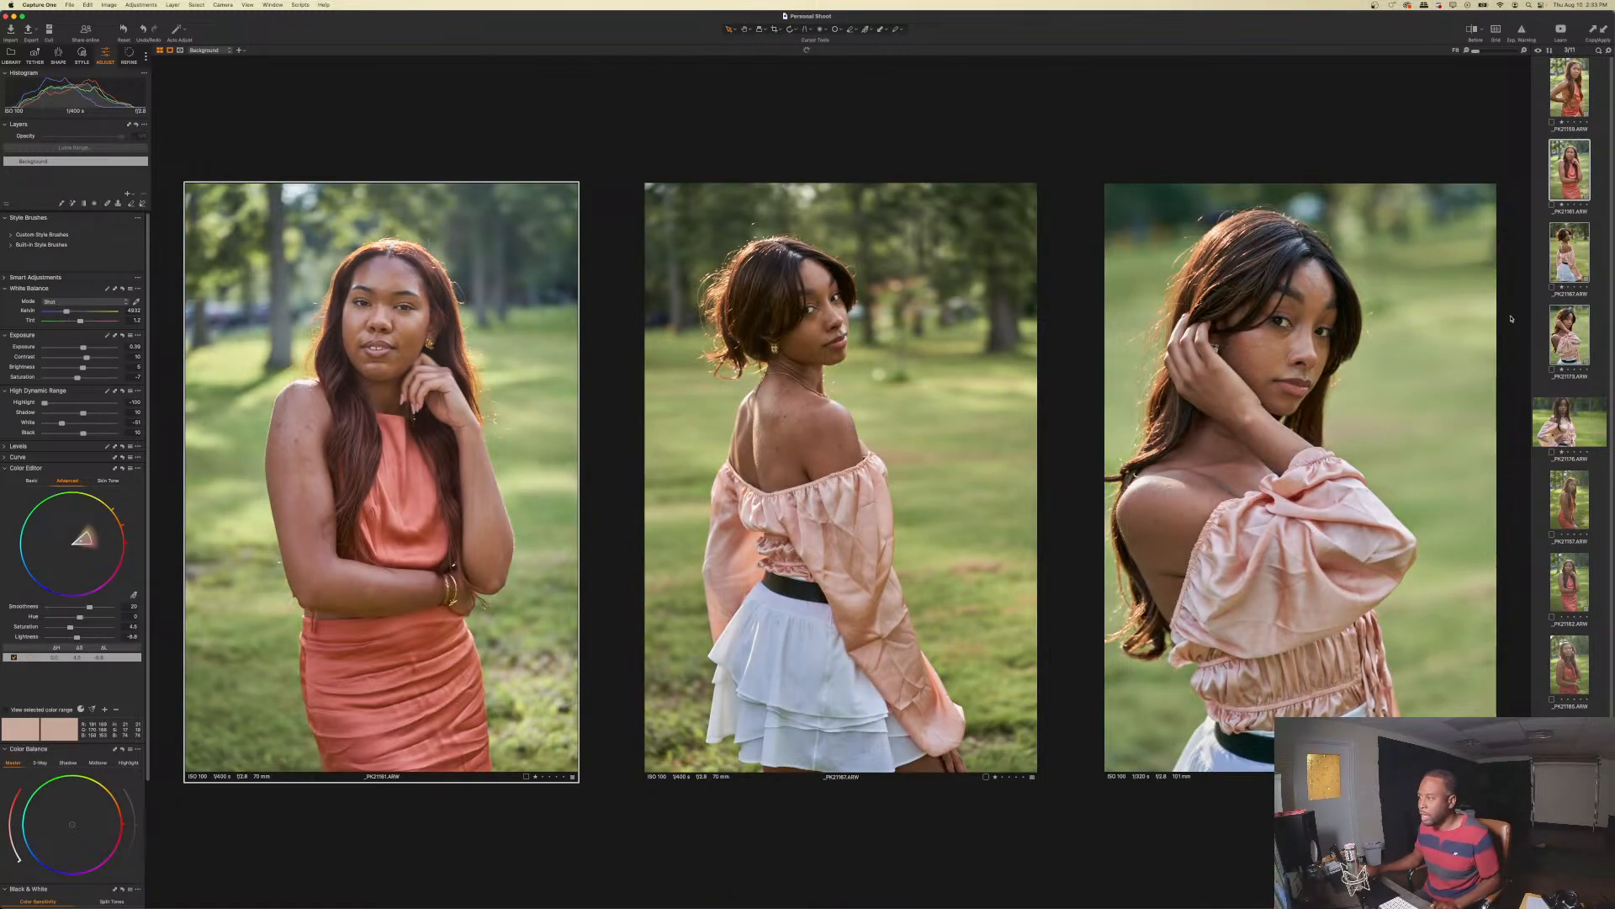
left_click(1569, 421)
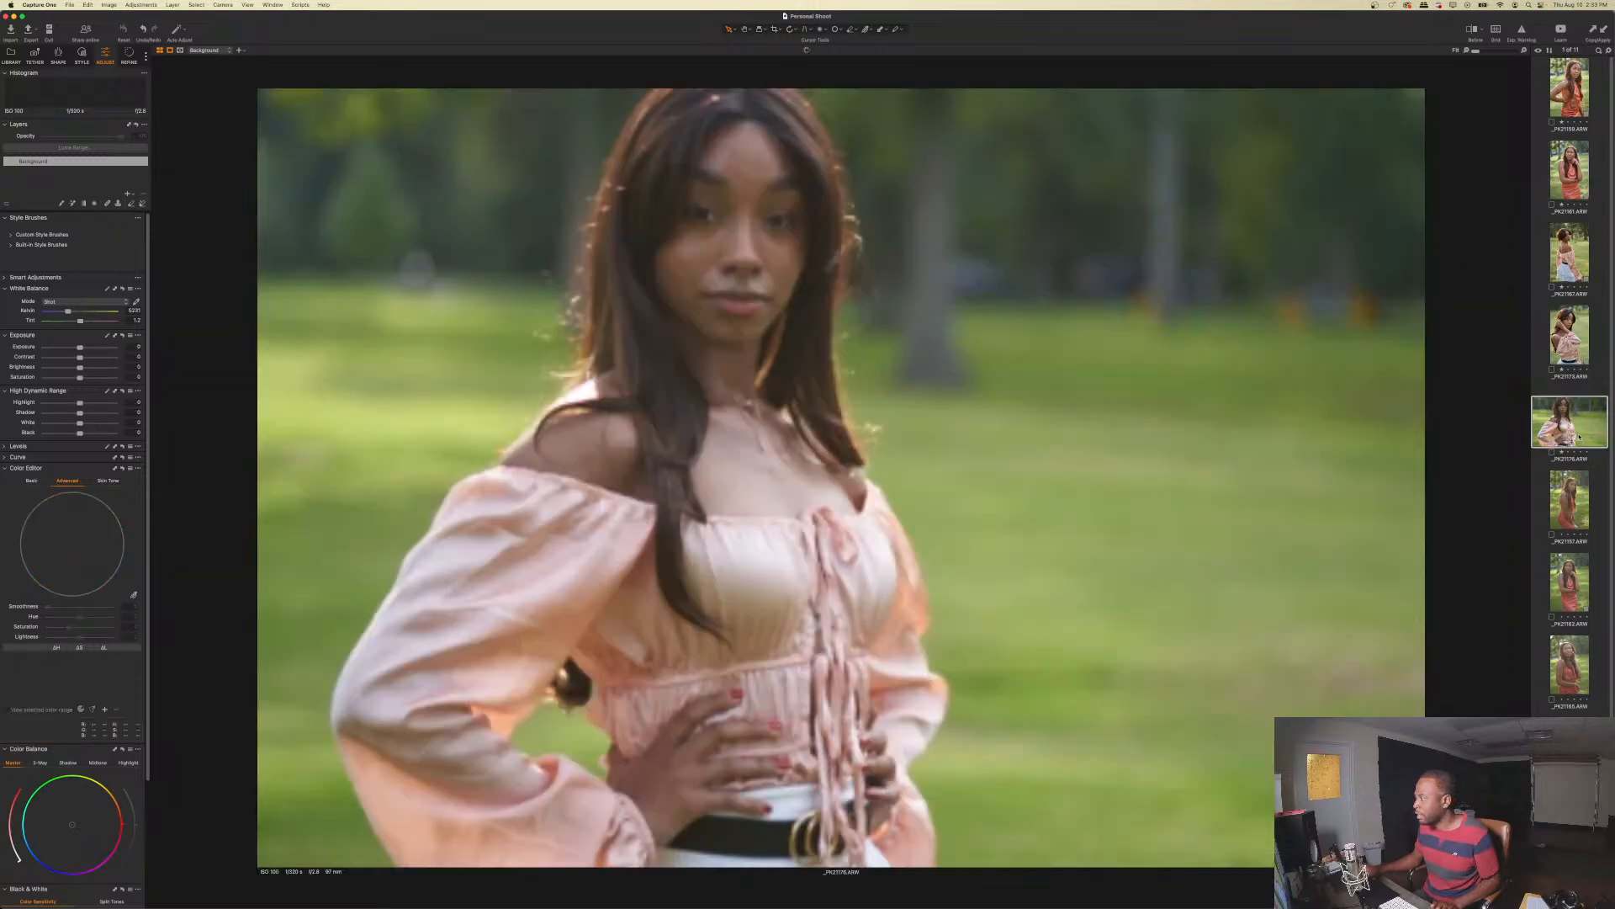
left_click(1603, 30)
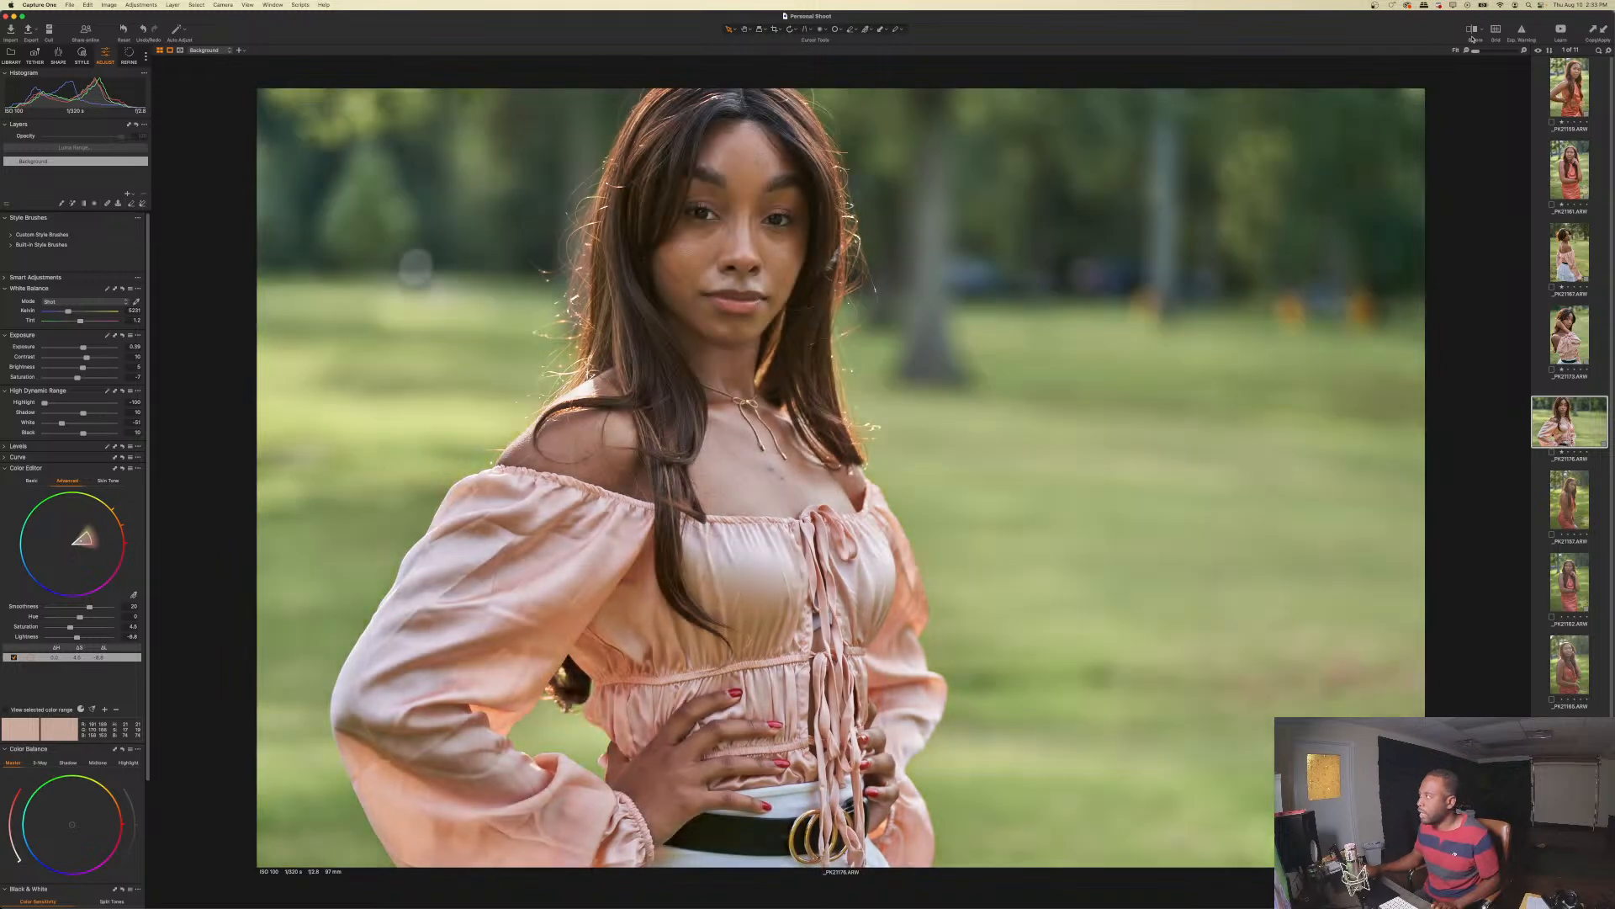
- Compare the landscape-format portrait before and after the edits, return to the hand-on-hip coral-dress portrait, and leave the comparison
left_click(1473, 33)
left_click_drag(842, 477, 197, 471)
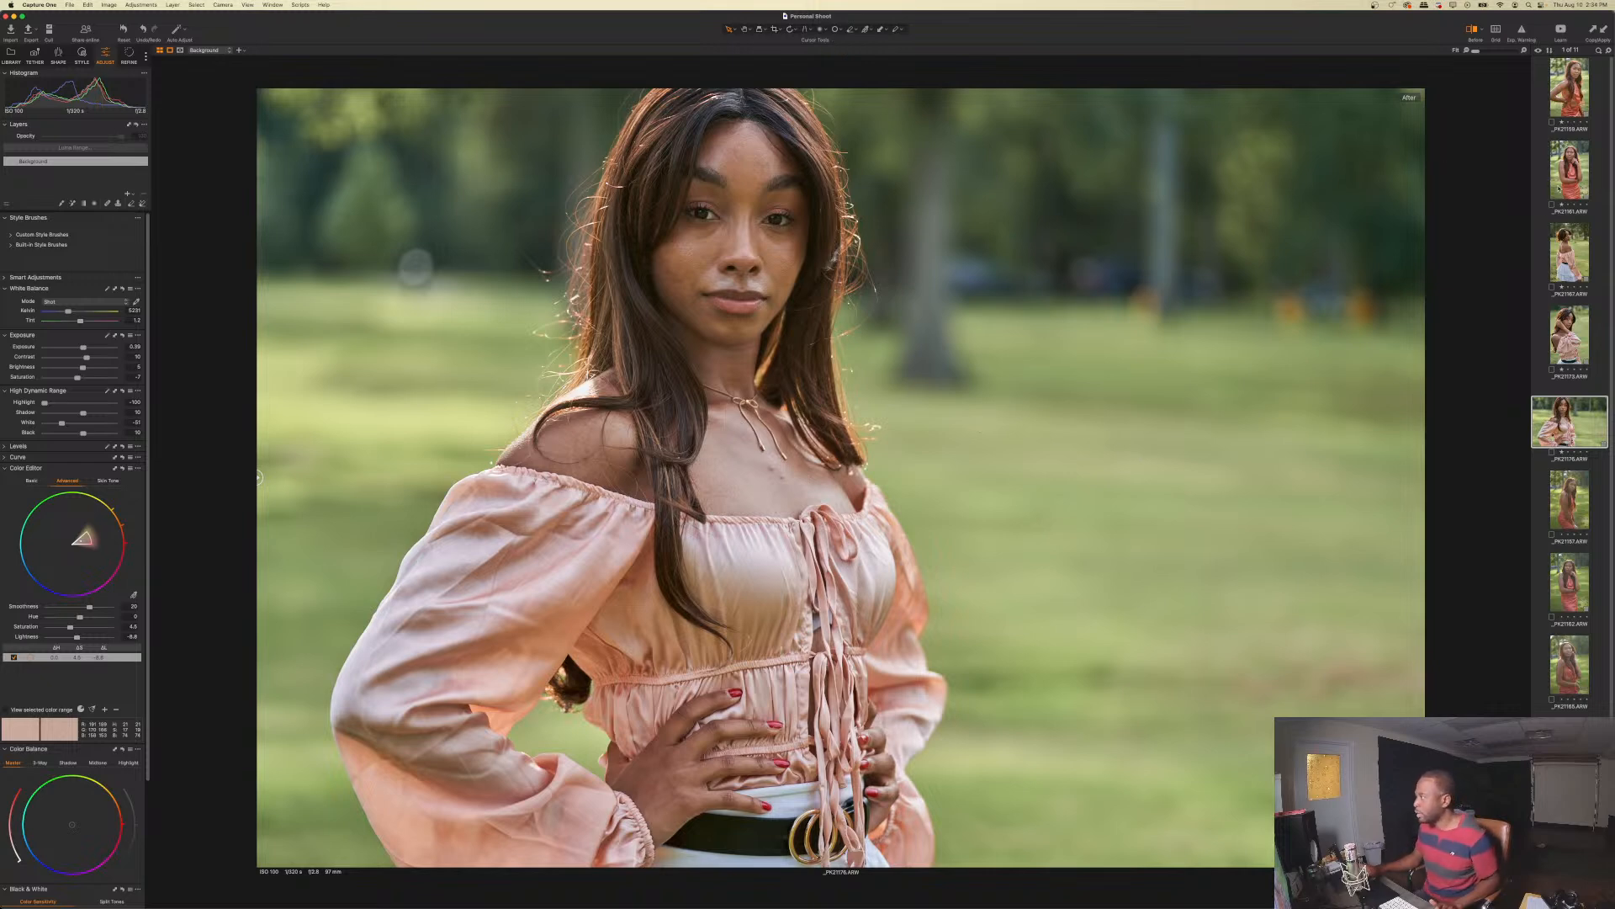
left_click(1571, 77)
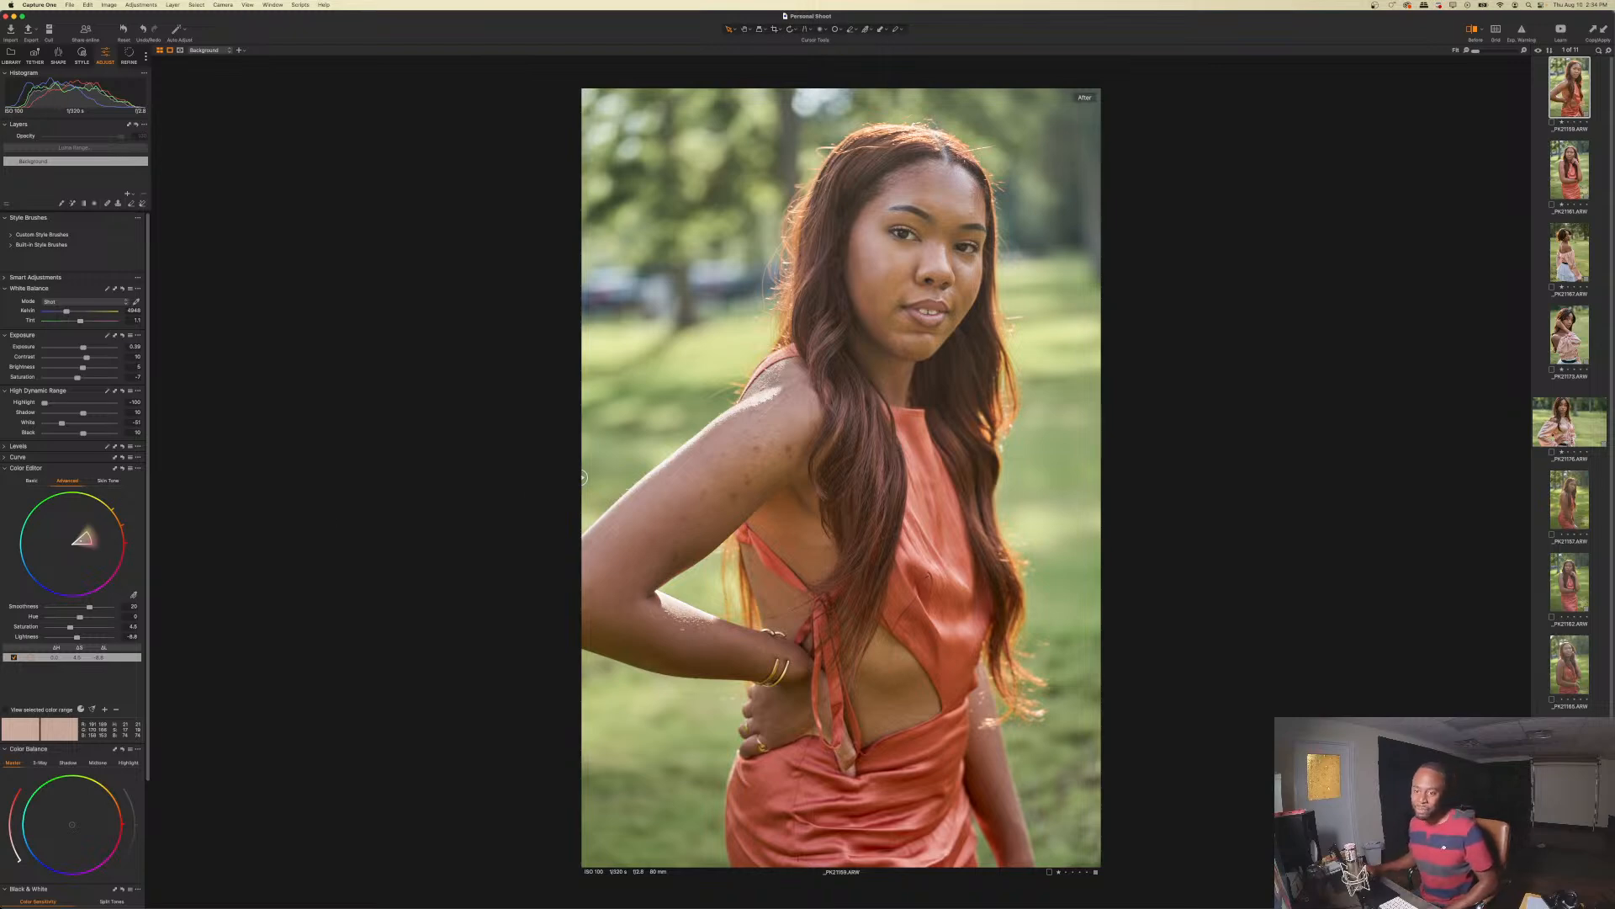
left_click(1473, 40)
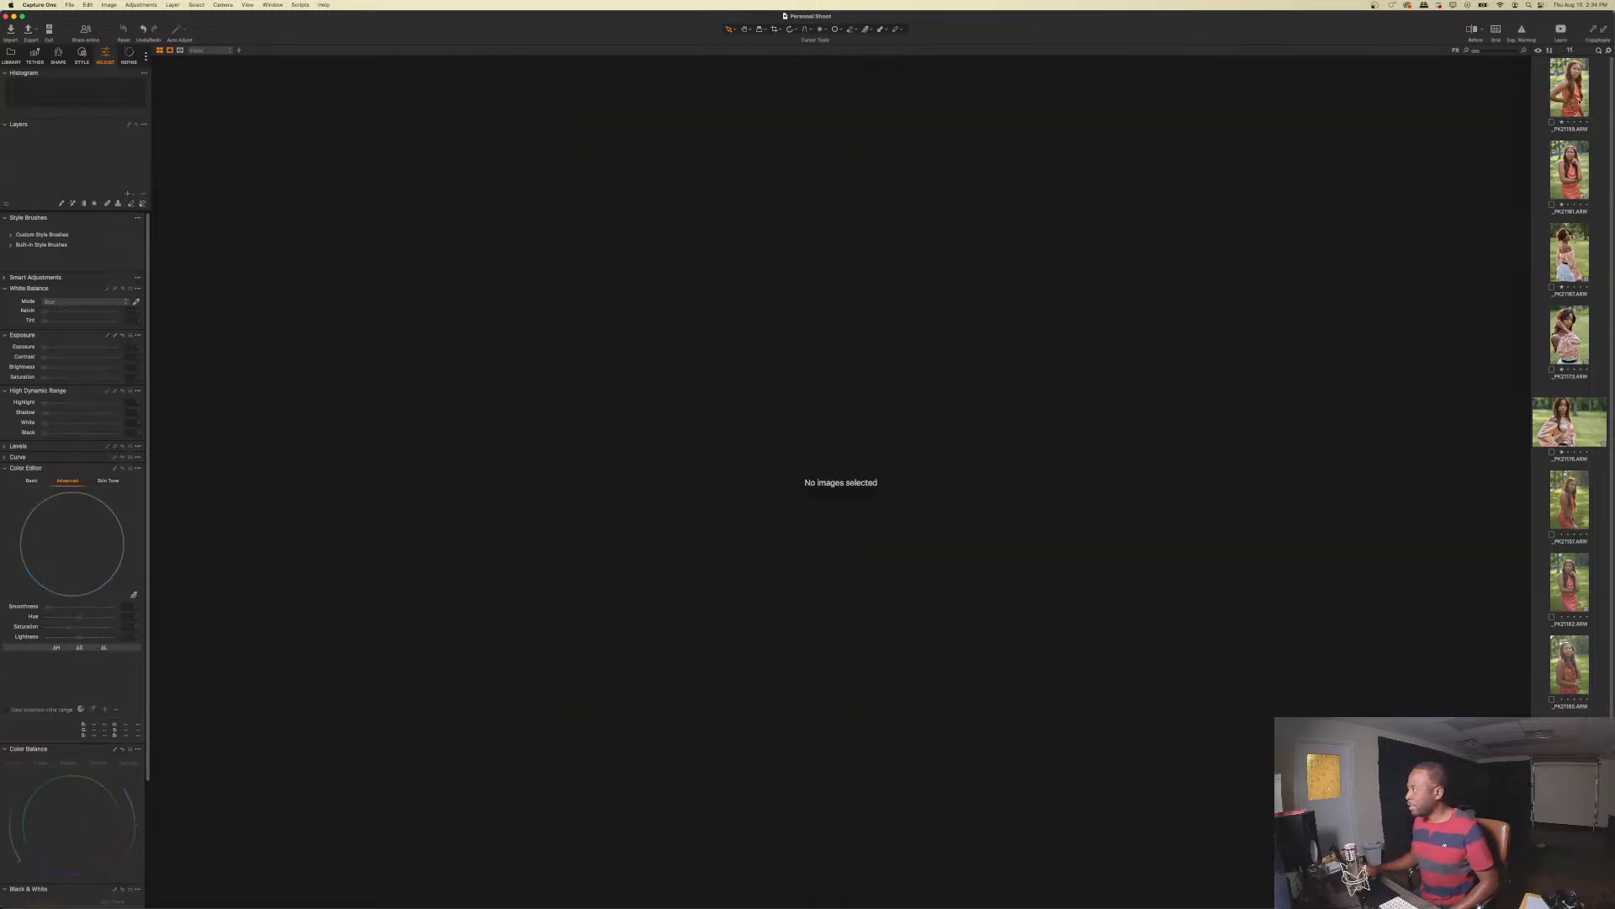
- Send the hand-on-hip coral-dress portrait to Adobe Photoshop with Edit With, as an uncompressed TIFF using the Adobe RGB (1998) profile
right_click(1575, 95)
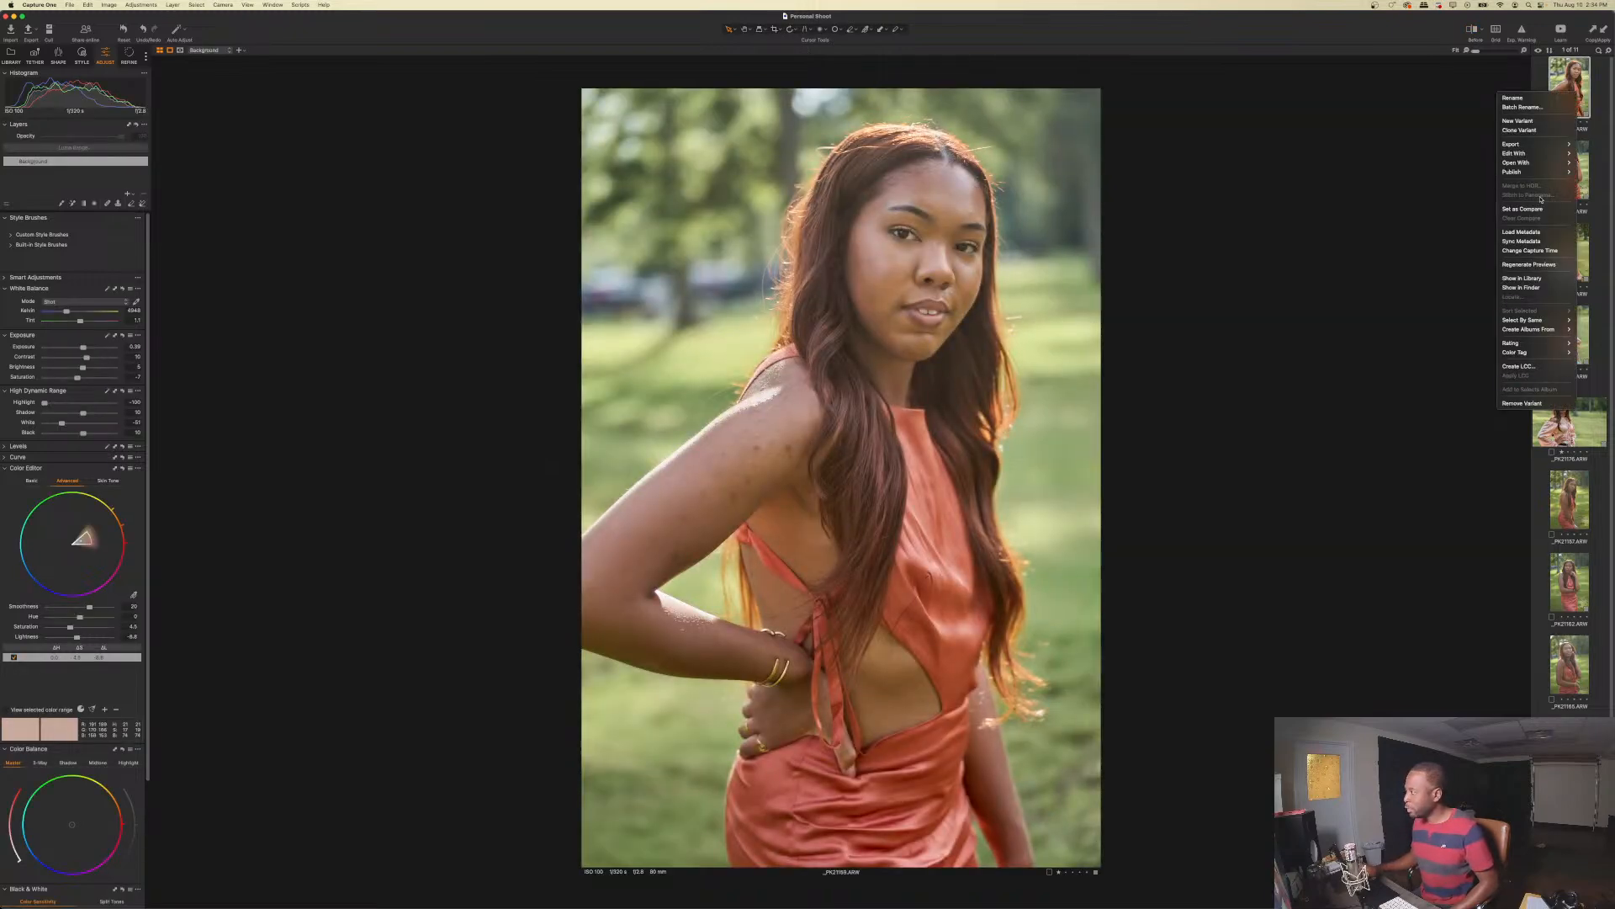
mouse_move(1527, 158)
left_click(1481, 162)
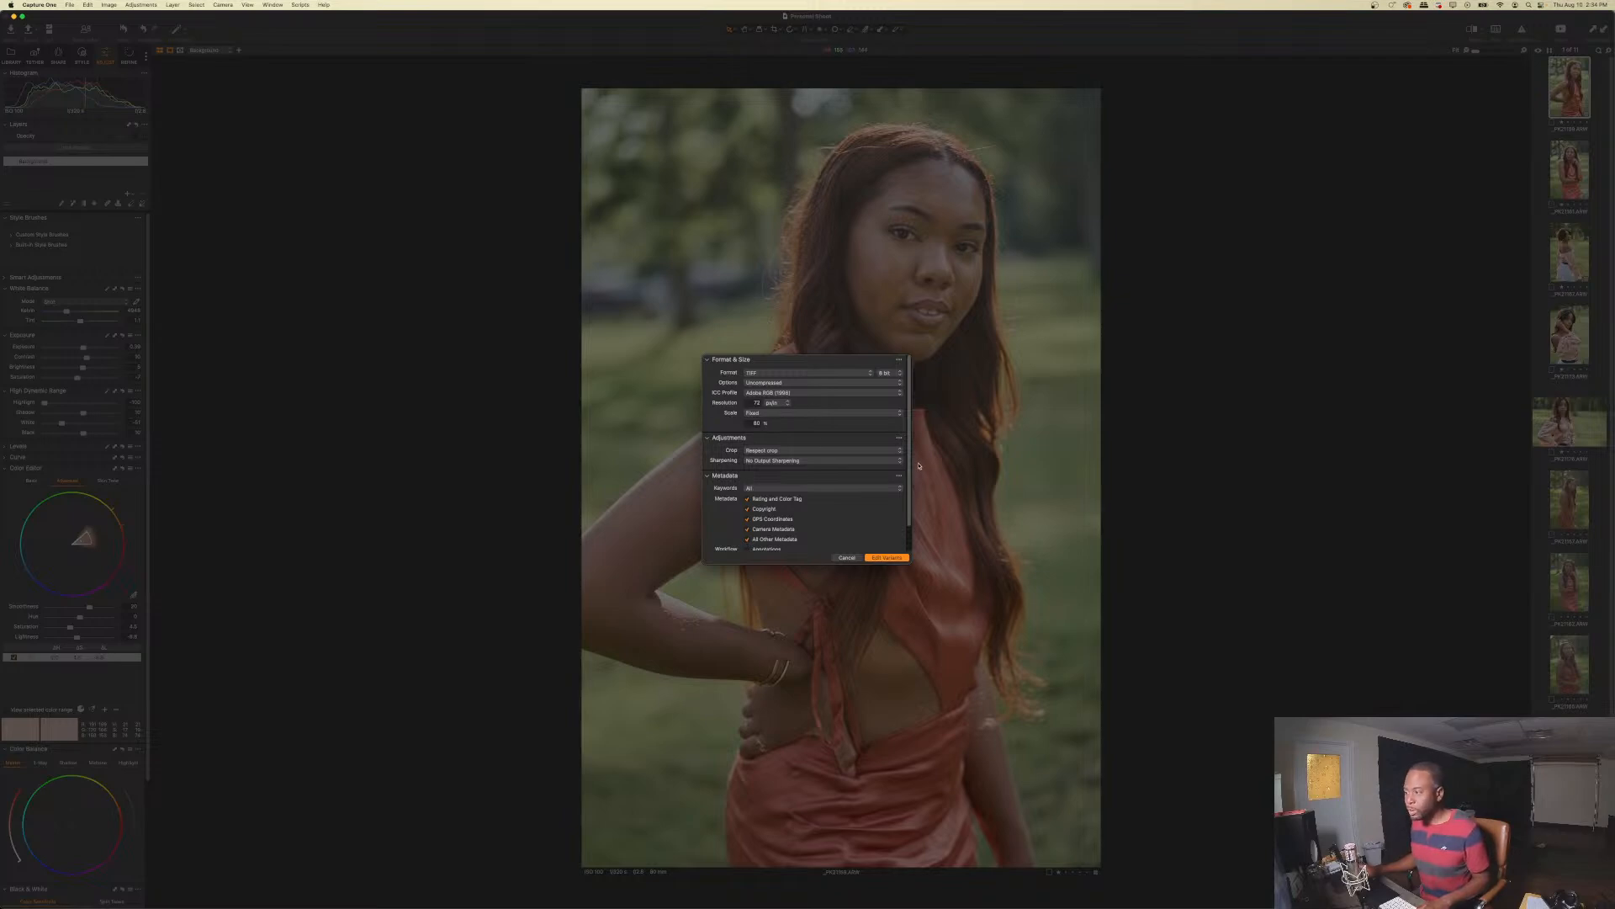
left_click(888, 558)
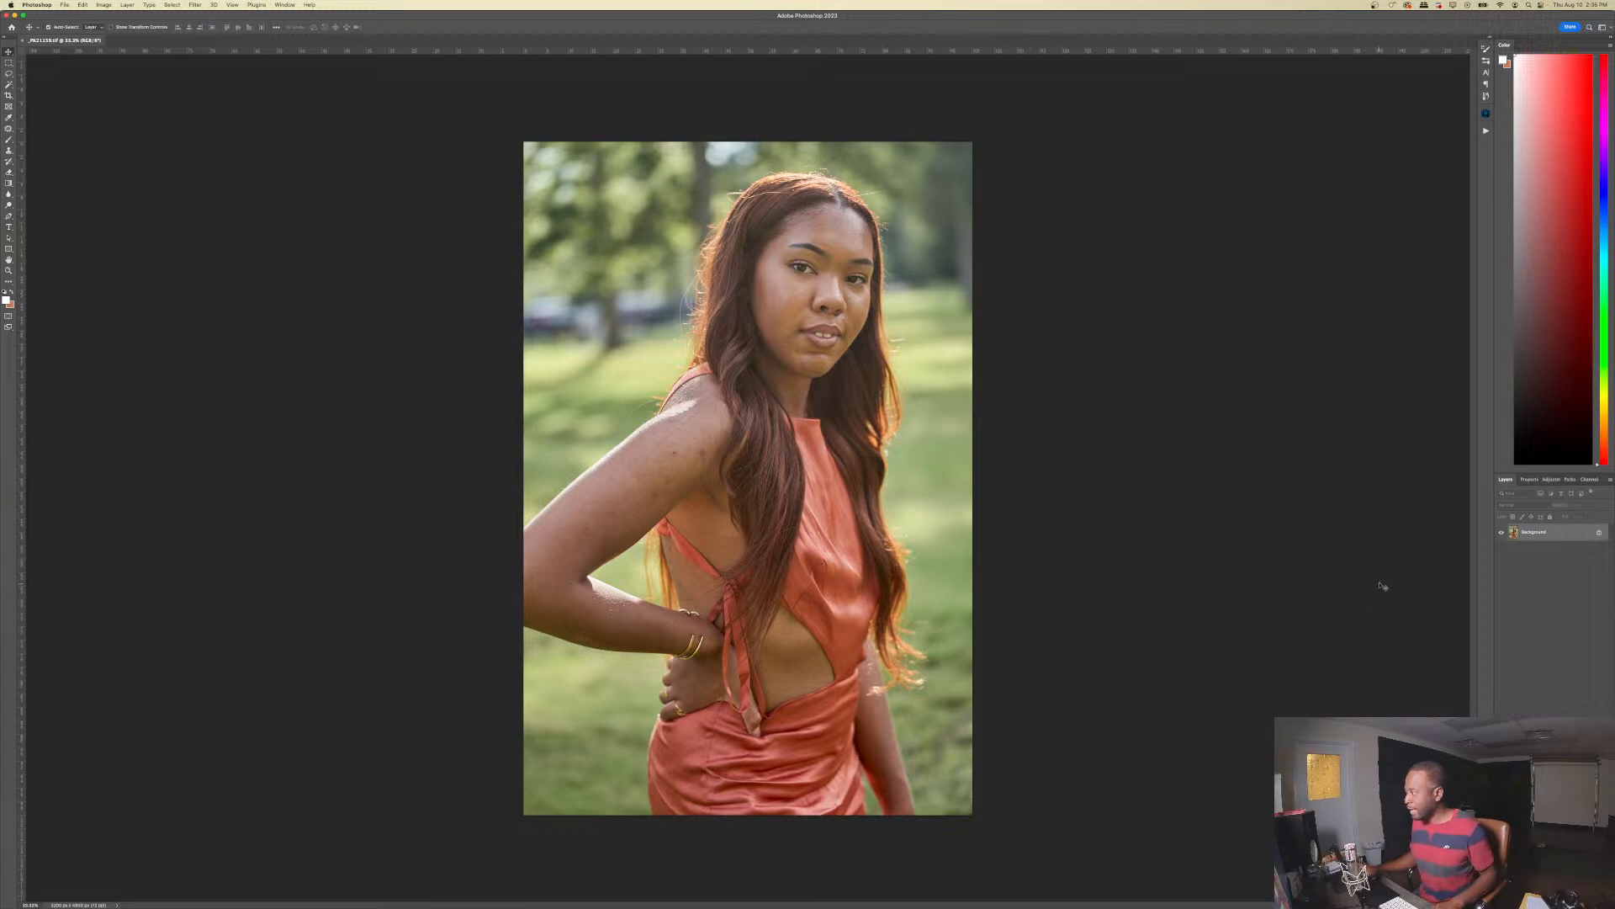
- Duplicate the portrait's Background layer and check the skin on the face and shoulder up close
key("super+j")
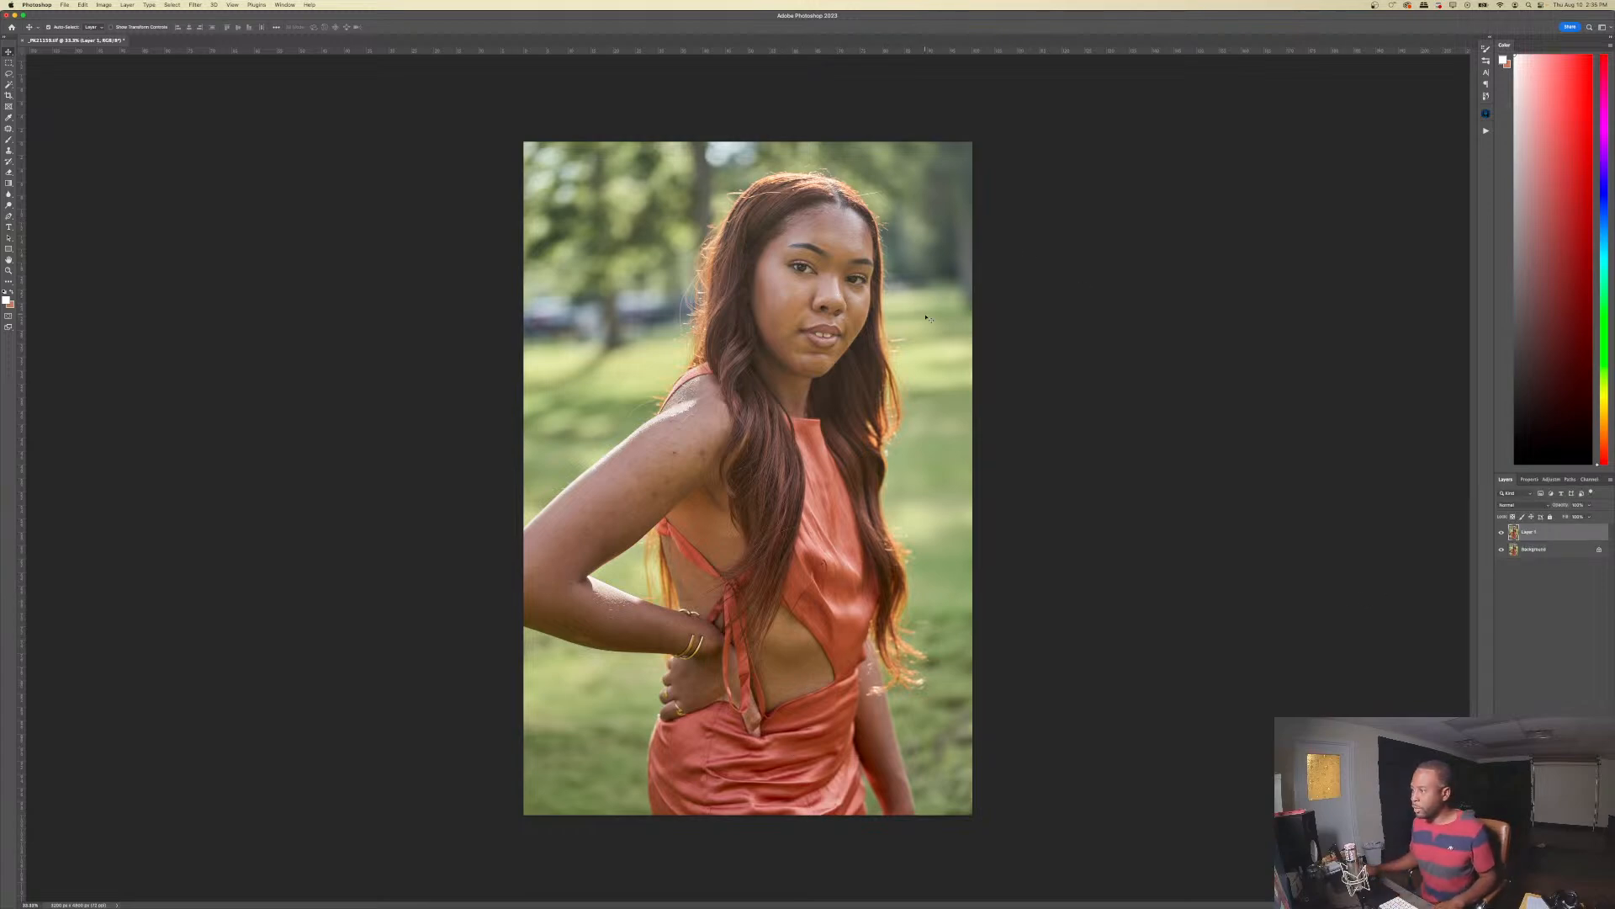
scroll(829, 247, "up", 3)
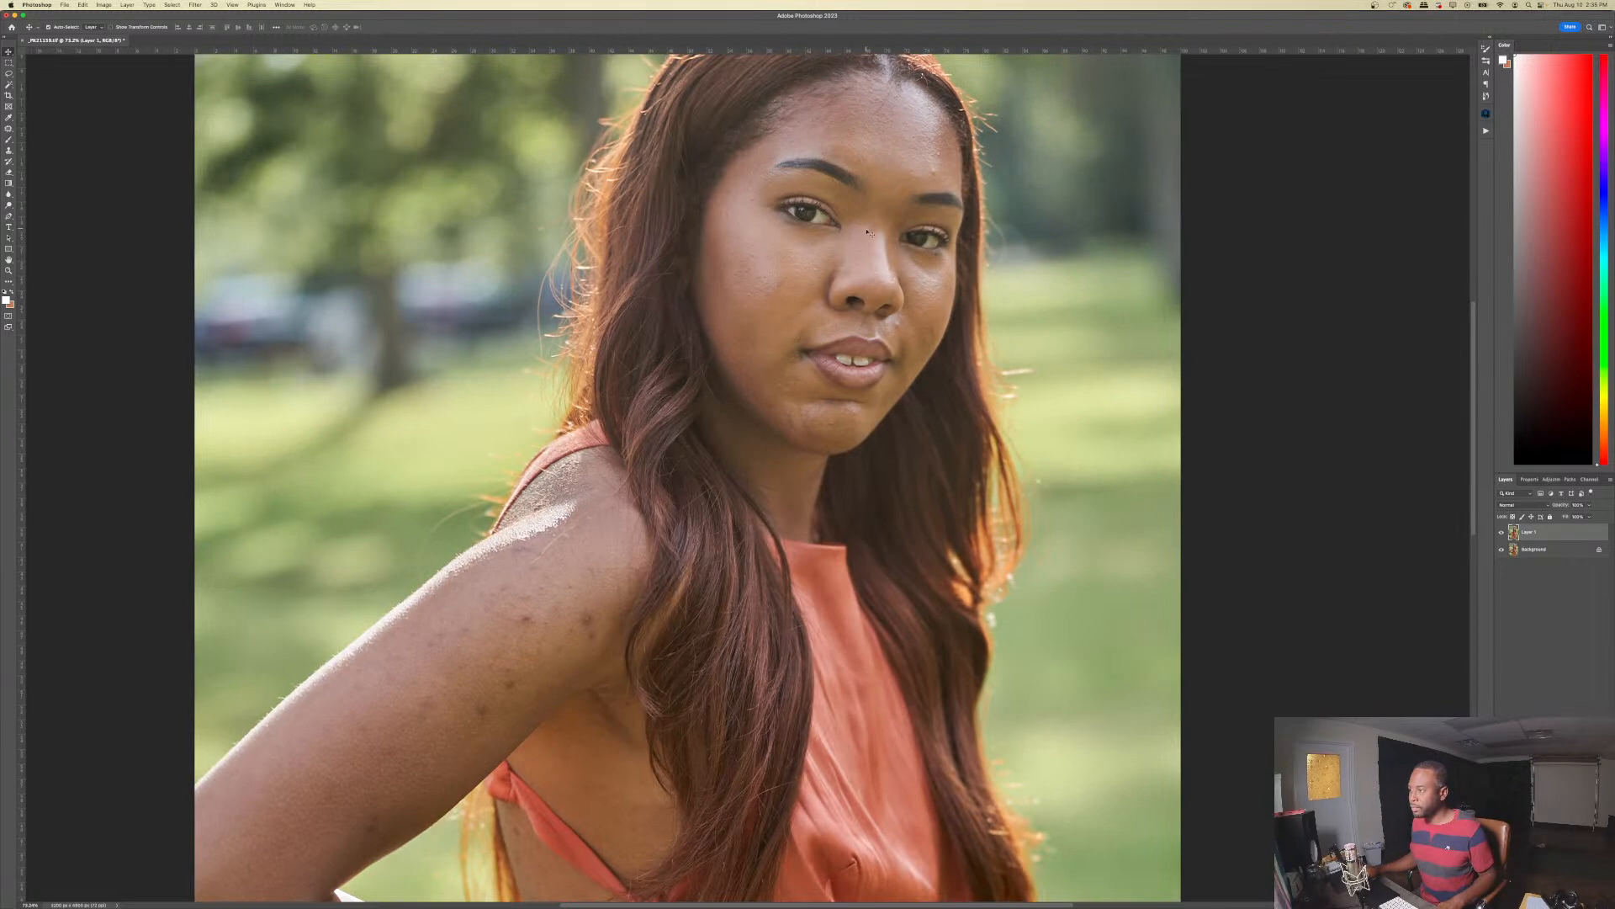
scroll(866, 234, "up", 1)
scroll(866, 234, "down", 4)
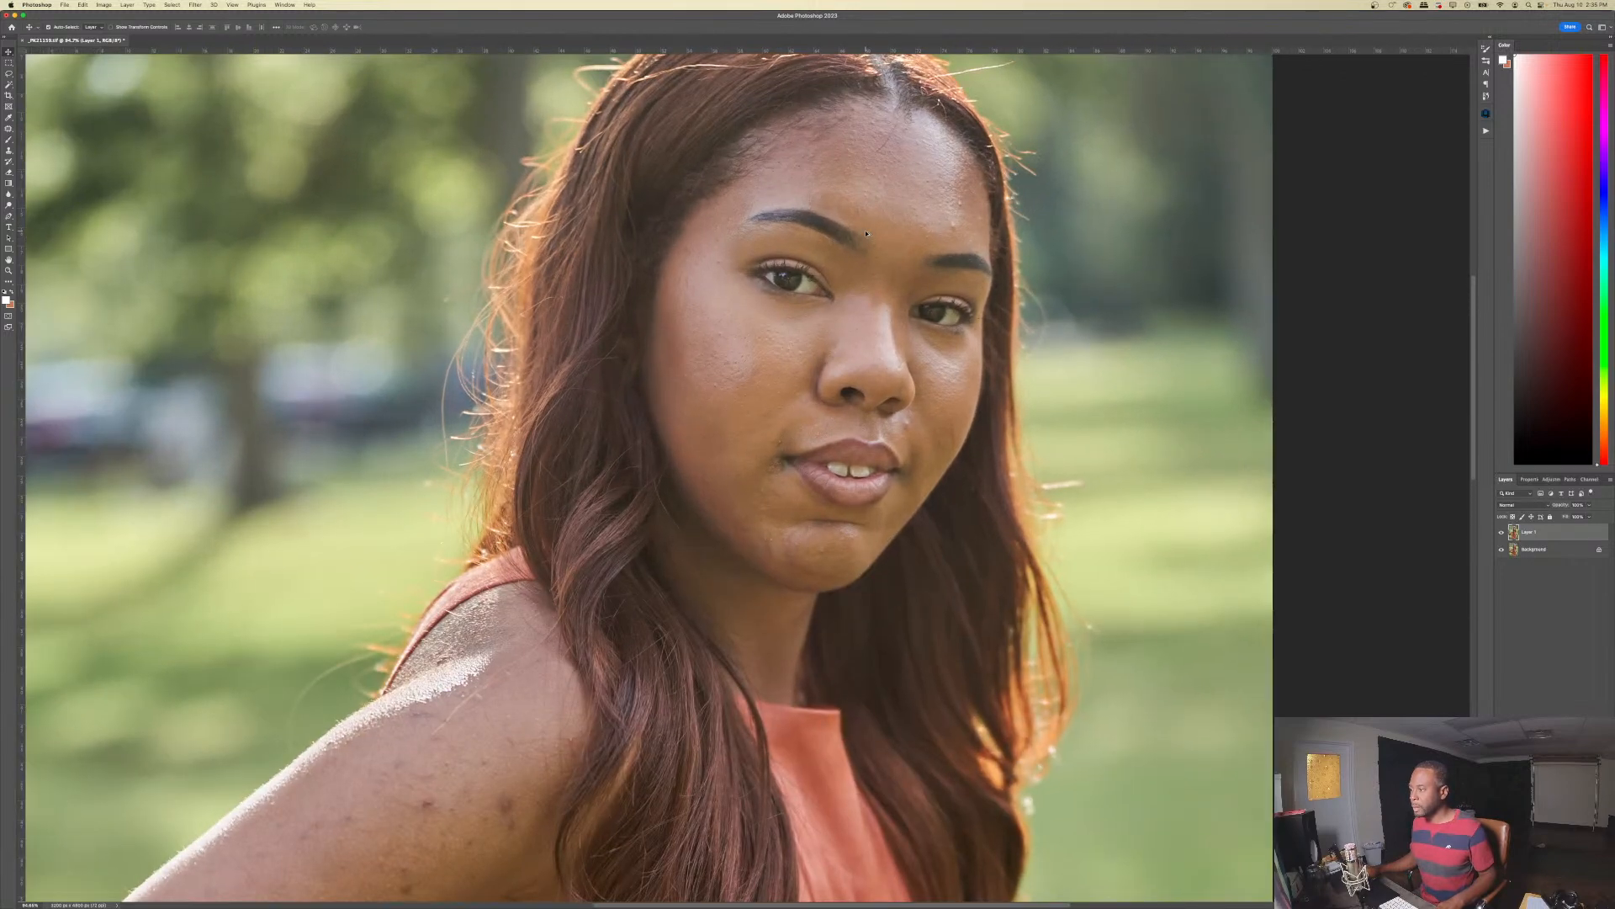
scroll(865, 234, "down", 1)
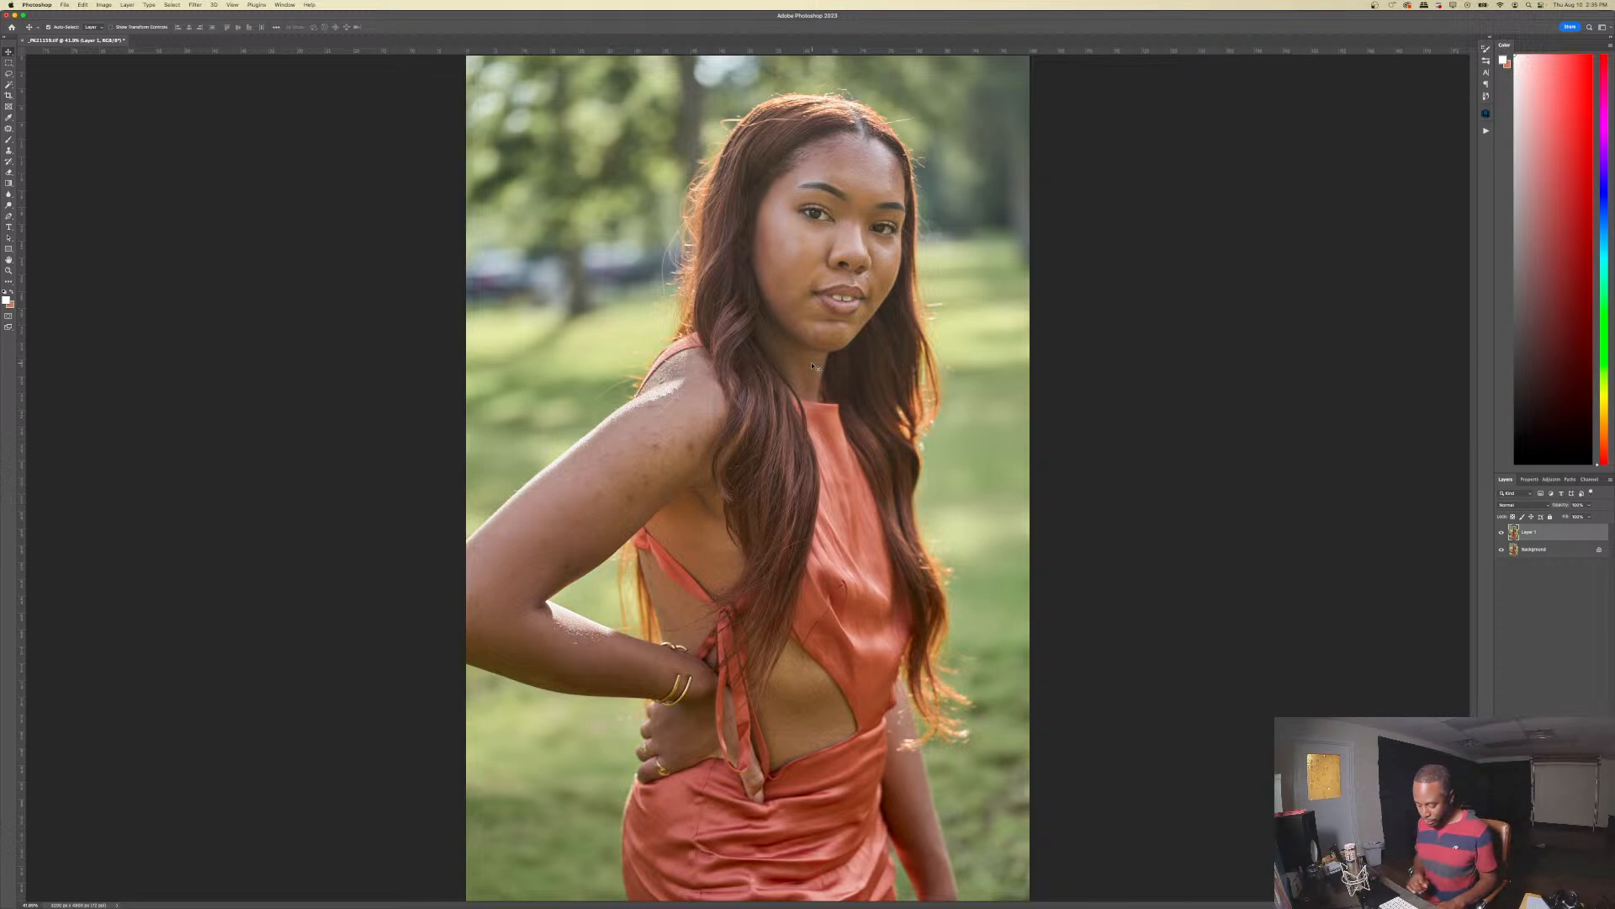
- Duplicate Layer 1 and use Liquify on the copy to push the hair outline inward on the image's left side of the head
key("super+j")
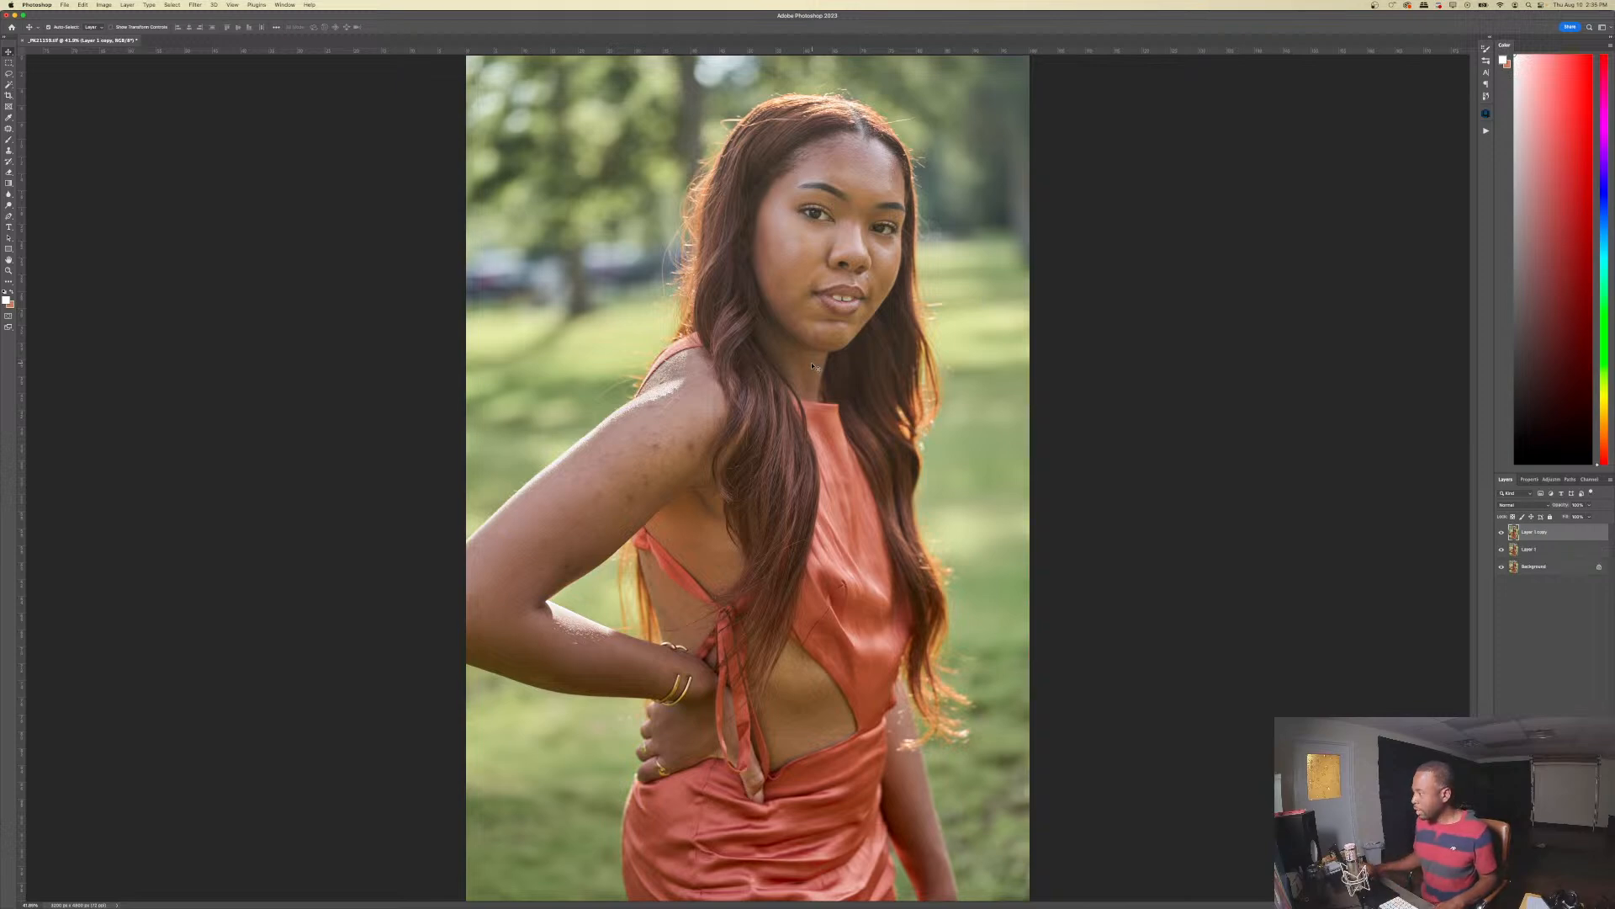
left_click(198, 6)
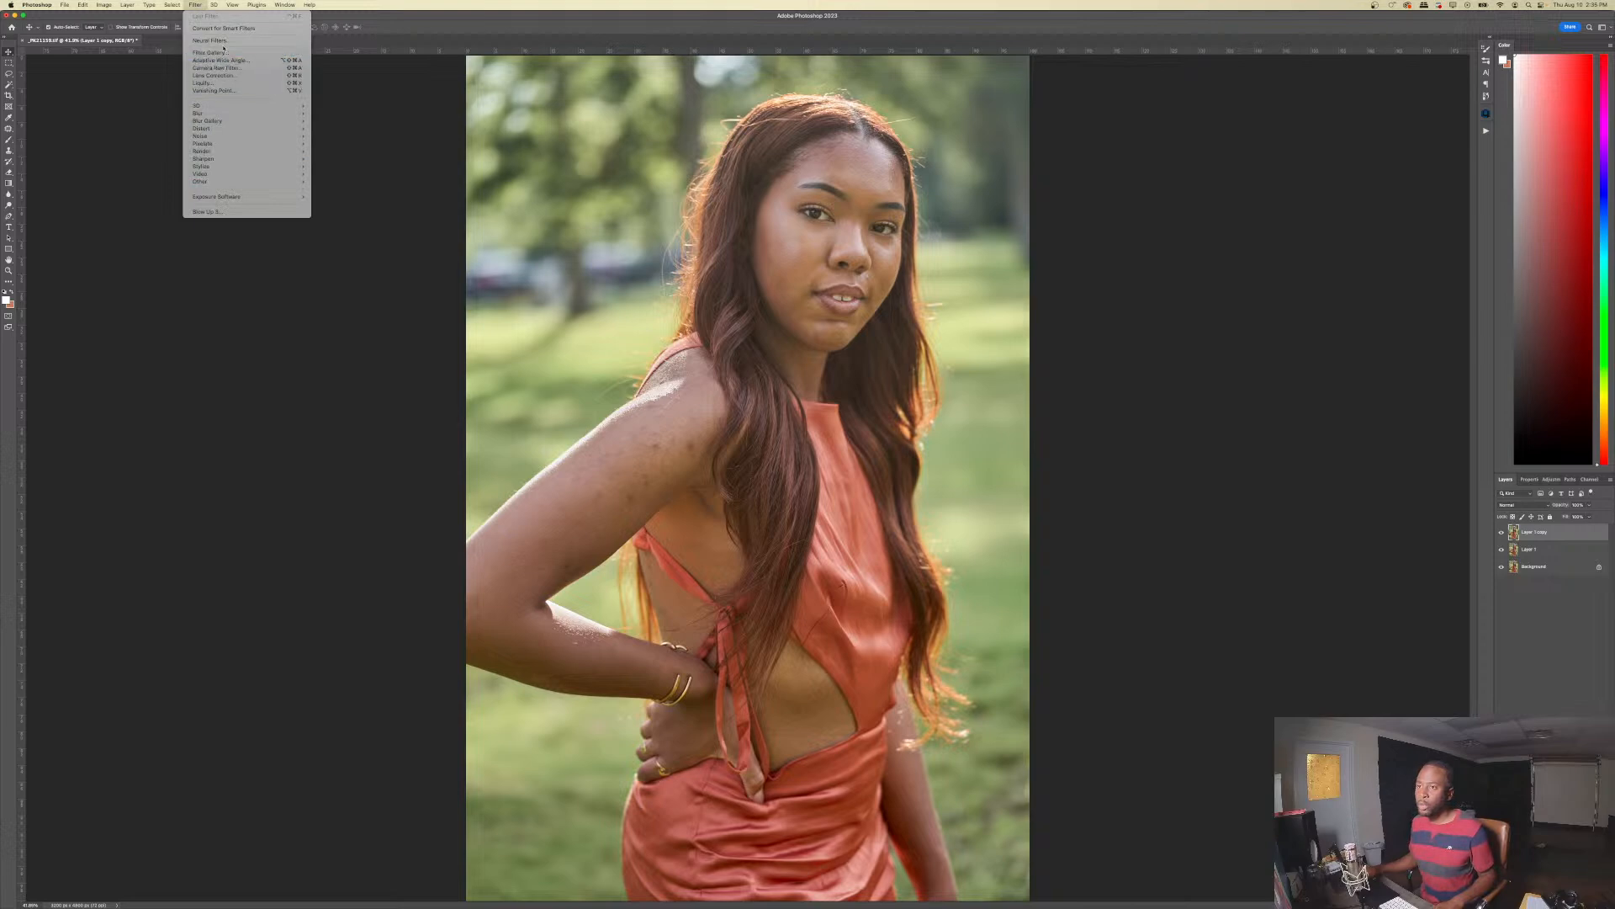
left_click(232, 83)
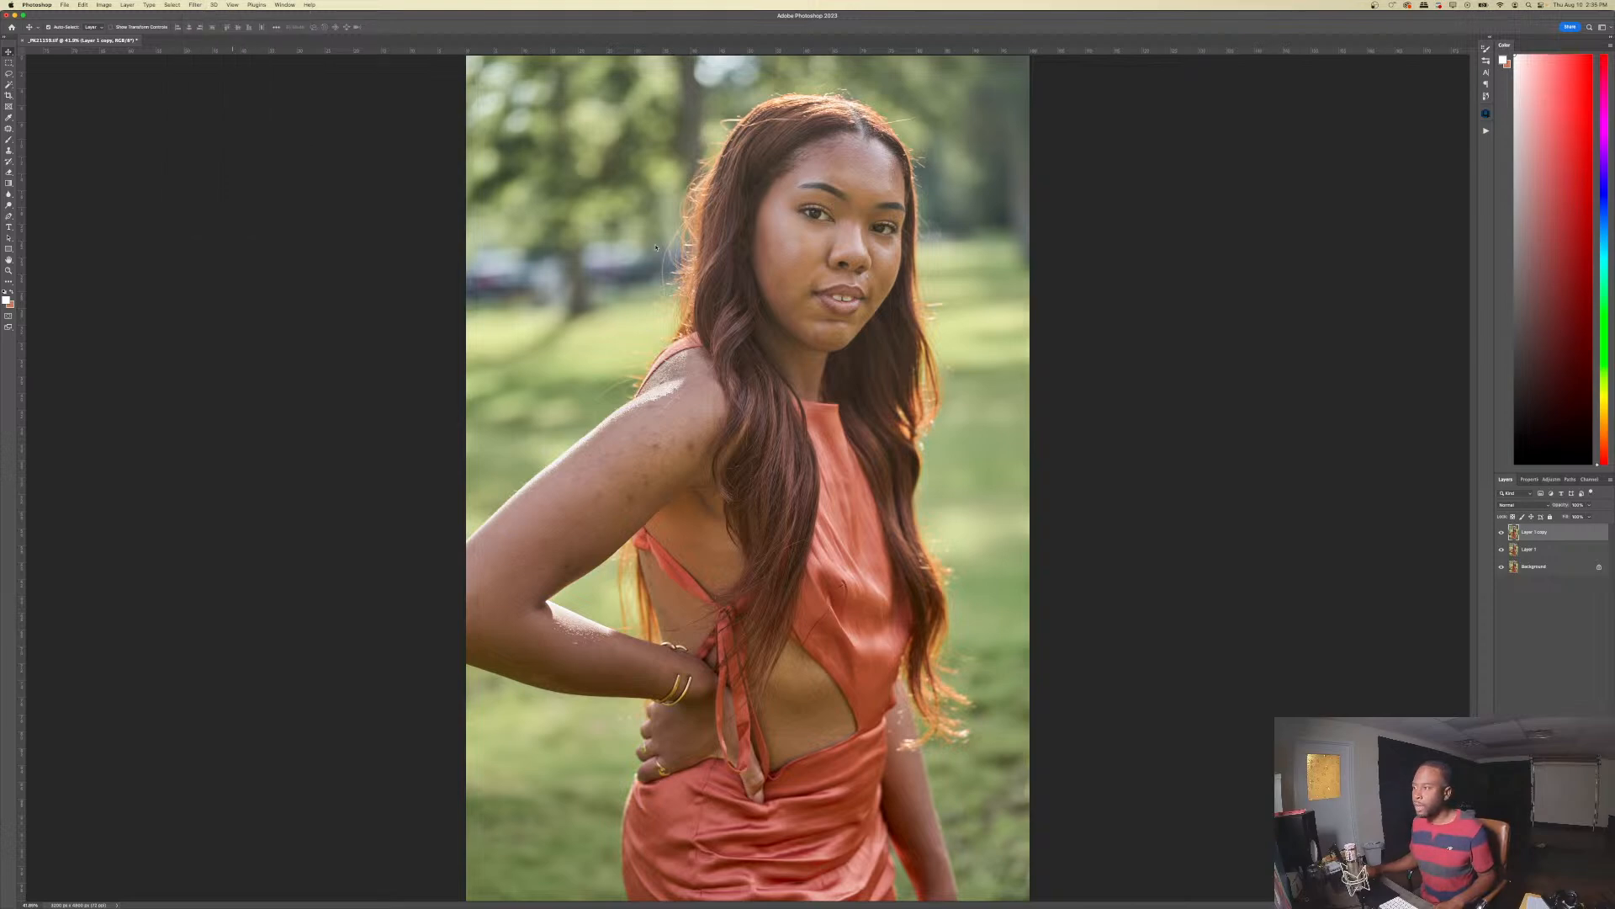
key("super+shift+x")
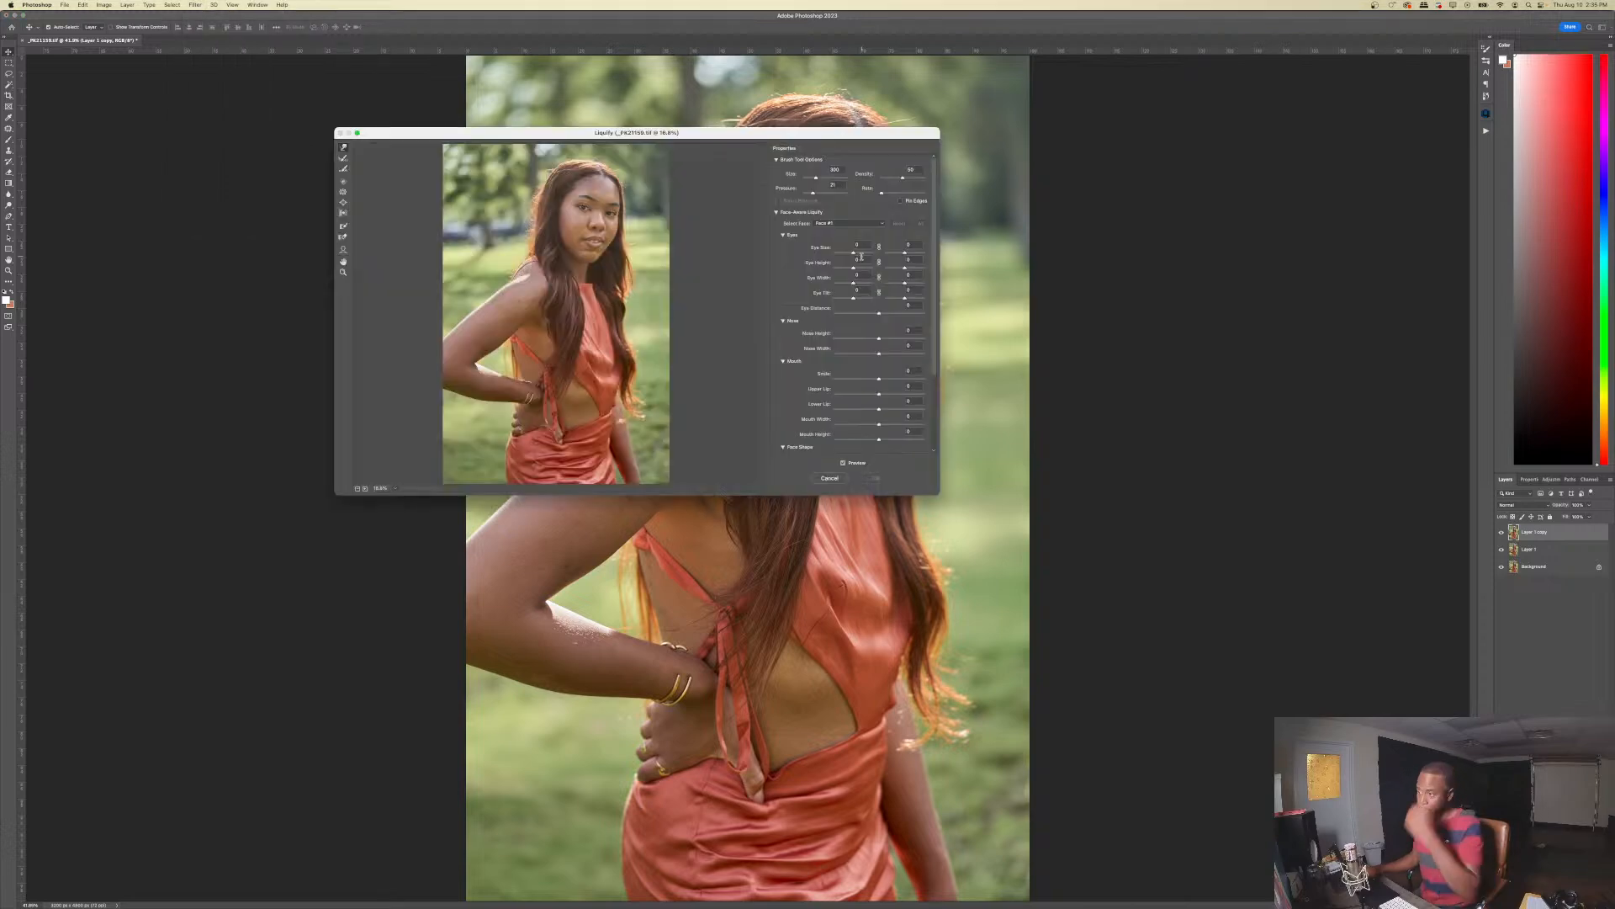
mouse_move(935, 492)
left_mouse_down()
mouse_move(1194, 595)
mouse_move(1194, 738)
left_mouse_up()
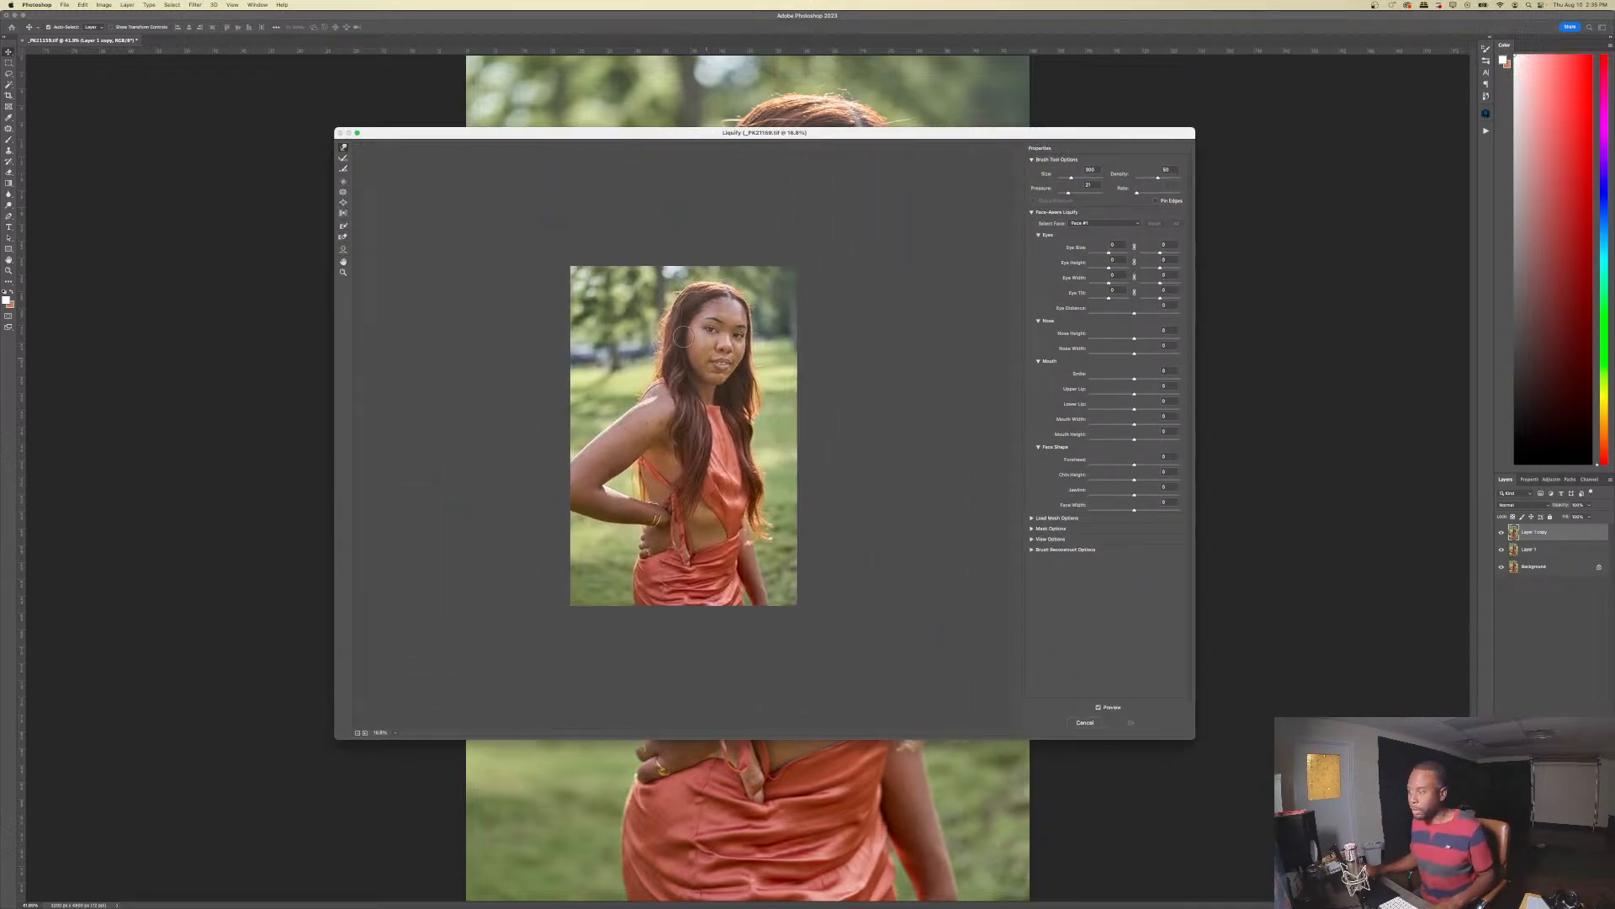
key("super+equal")
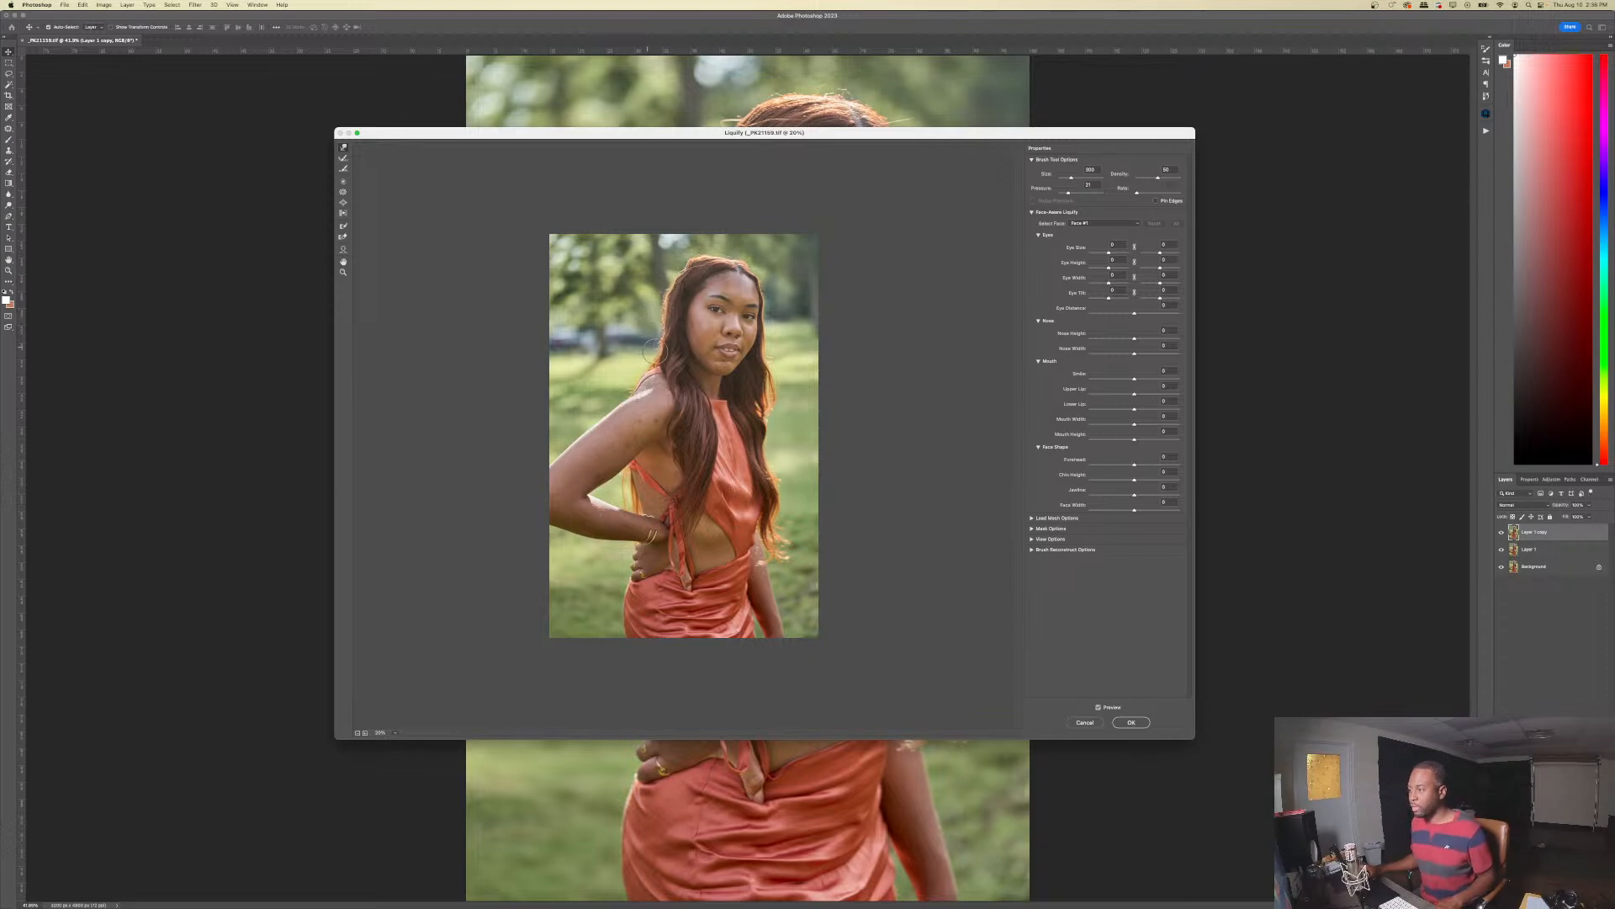
left_click(1117, 721)
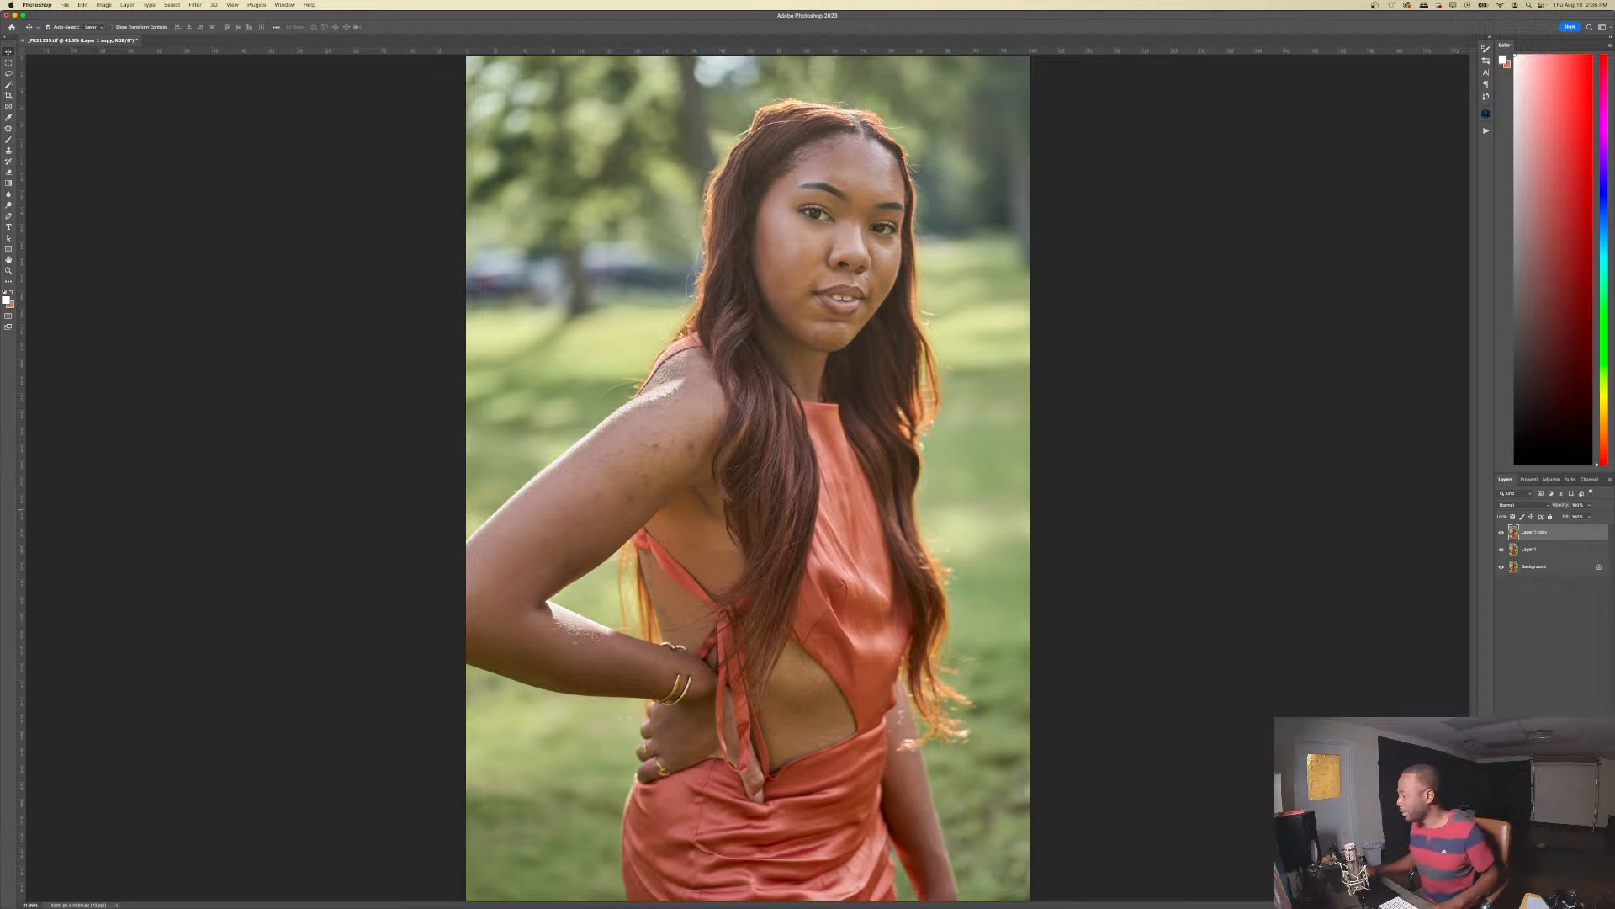
- Add a layer mask to the liquified copy, invert it to black, and ready the Brush with white paint
left_click(1542, 904)
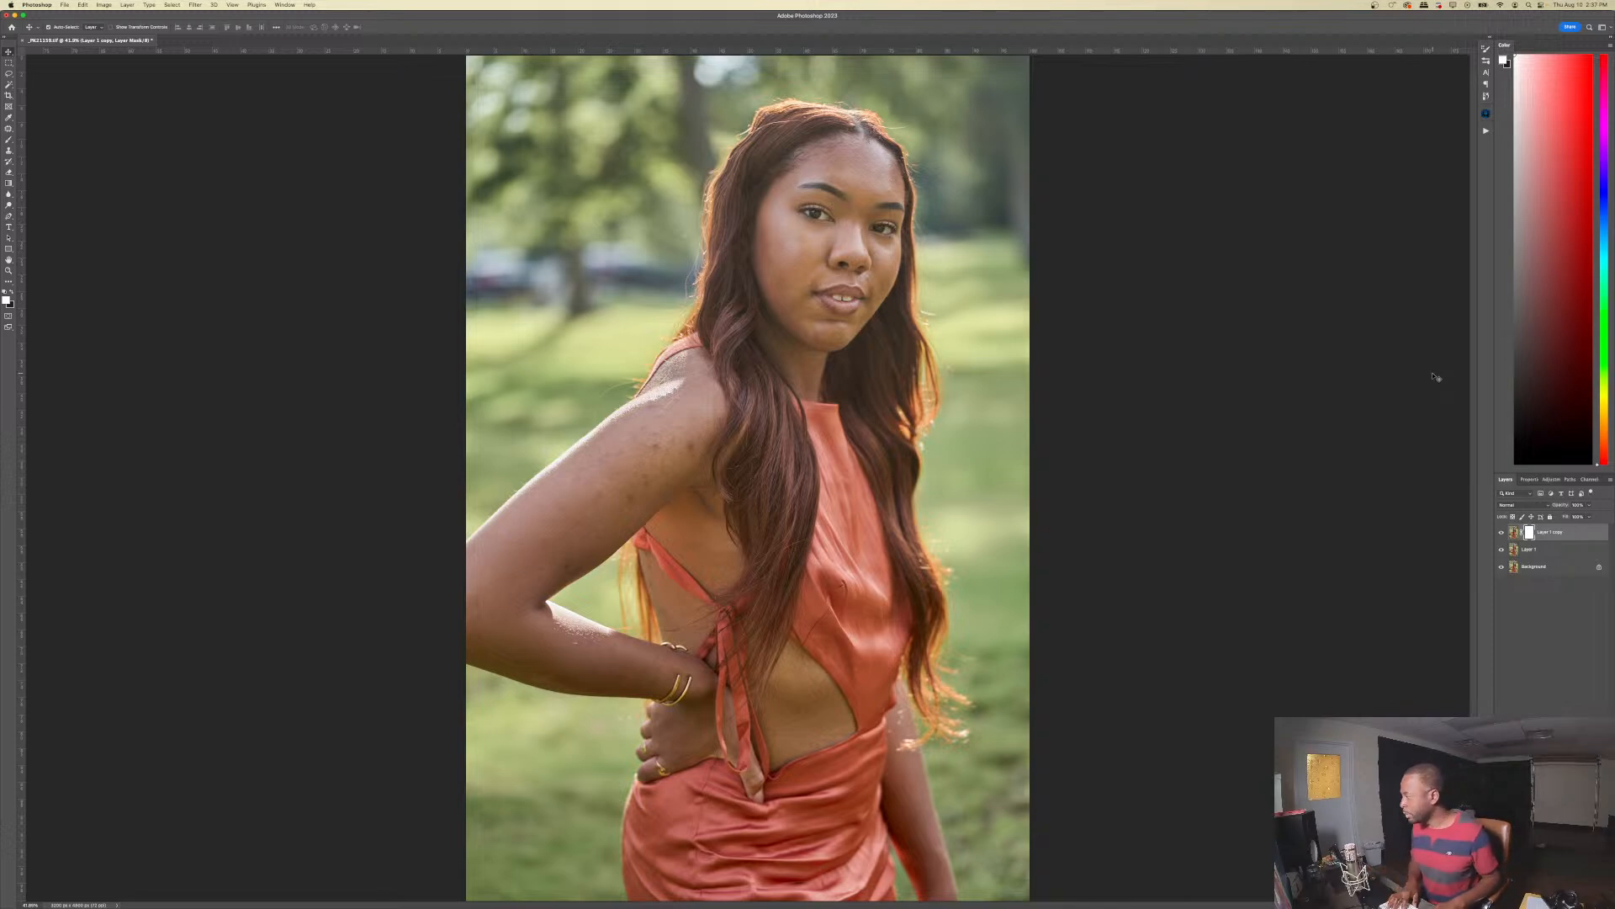
key("super+i")
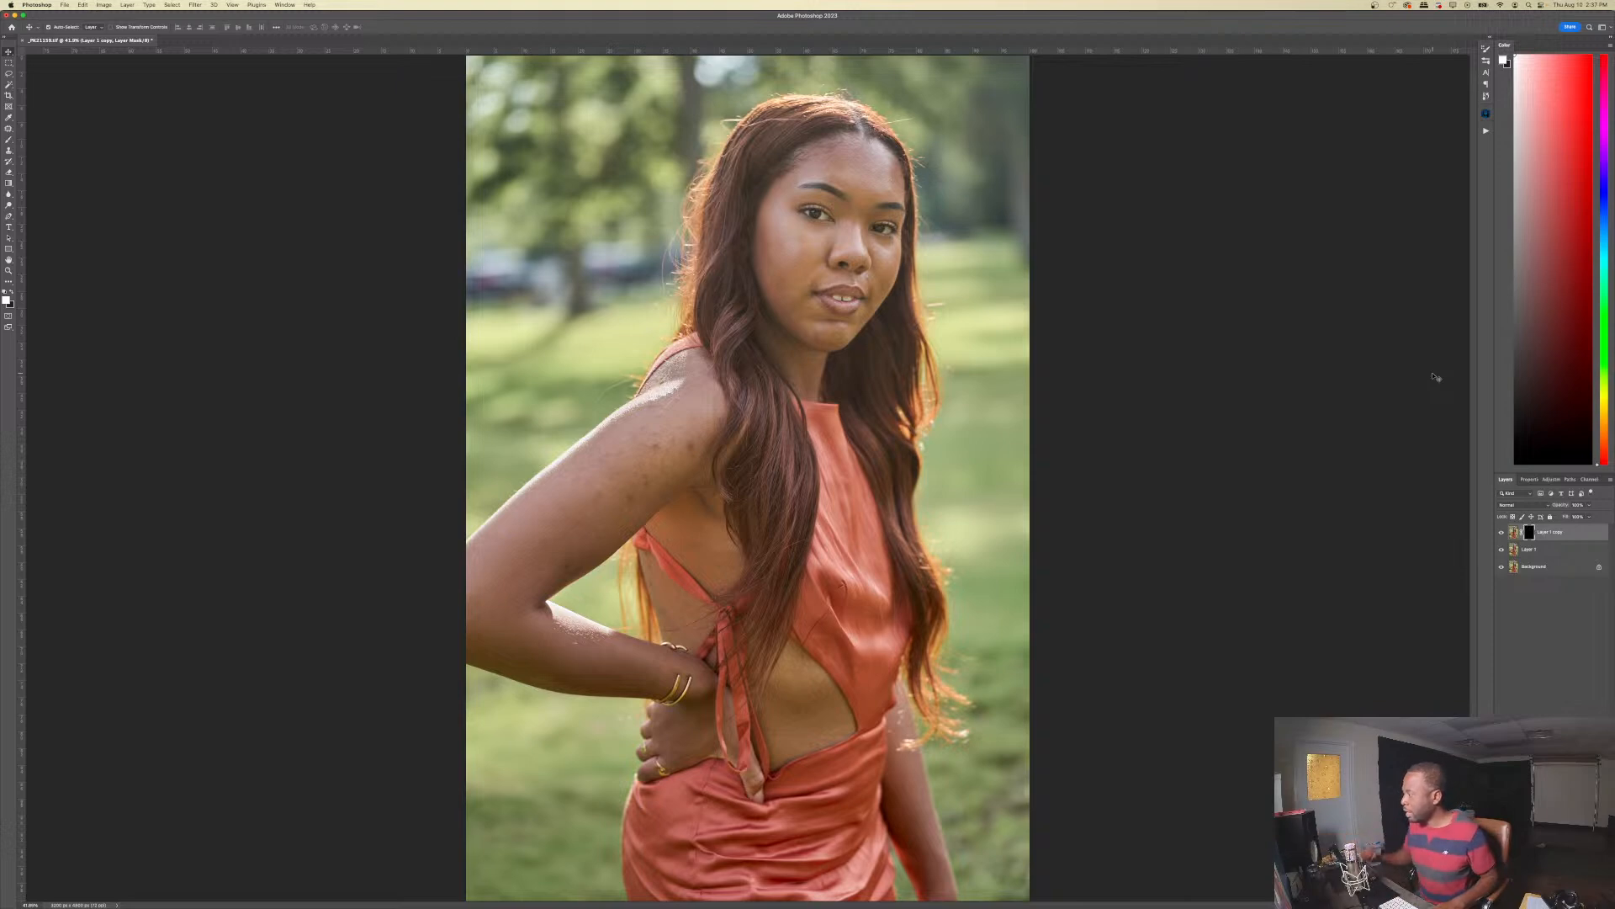
key("b")
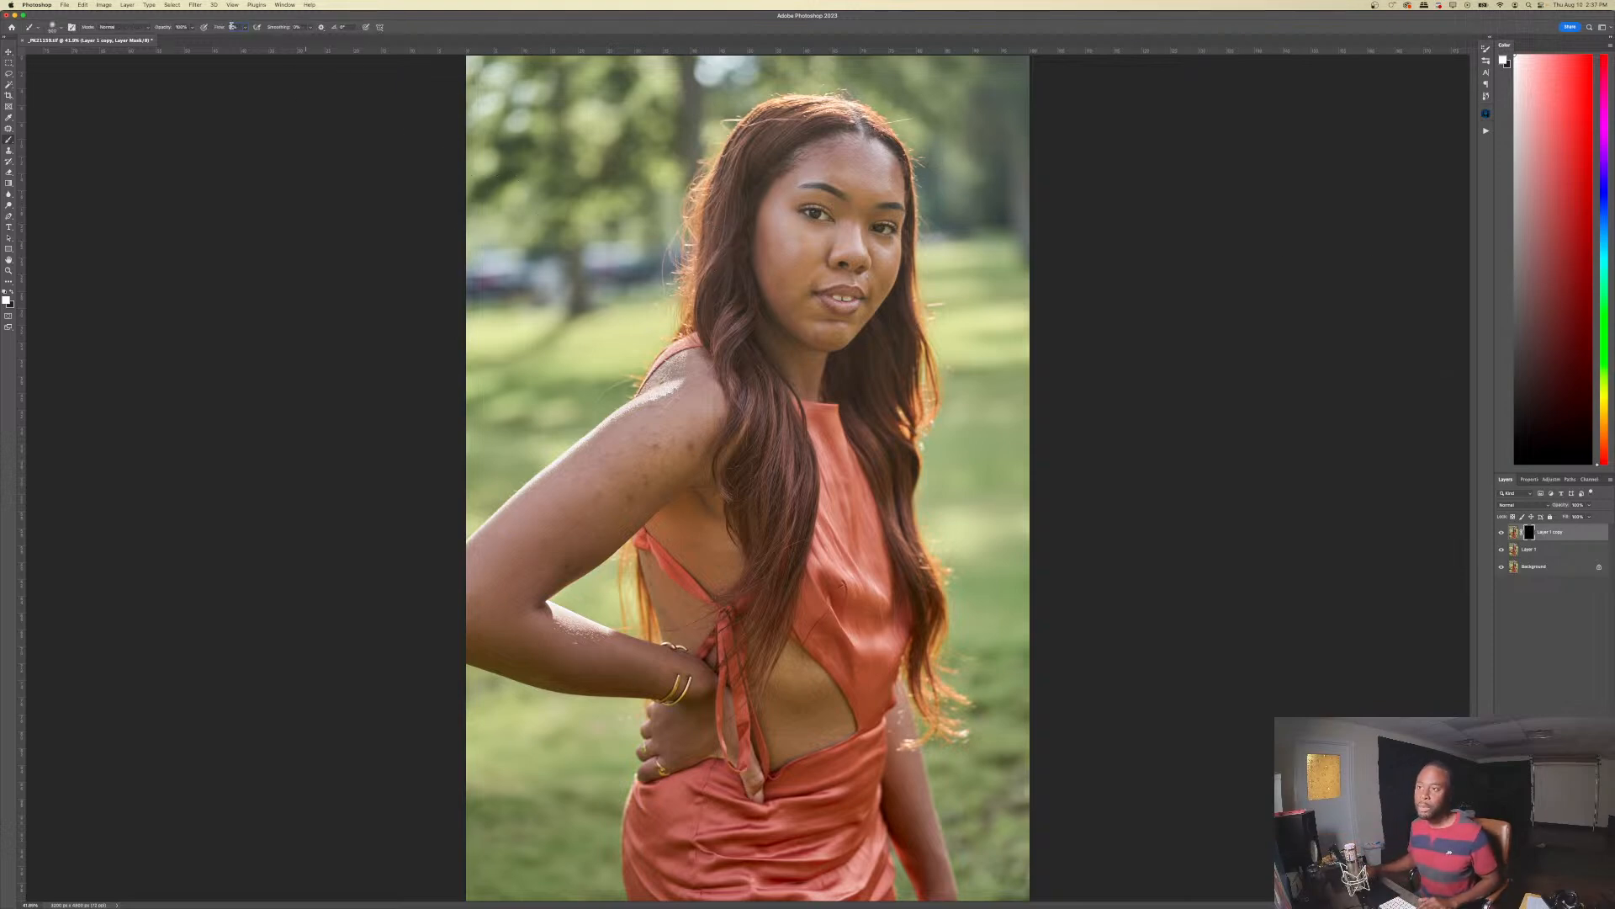
type("25")
- Reduce the mask brush size and undo the trial stroke along the hair's left edge
left_click_drag(660, 266, 684, 151)
key("bracketleft")
key("bracketleft")
key("bracketleft")
key("bracketleft")
key("bracketleft")
key("bracketleft")
key("bracketleft")
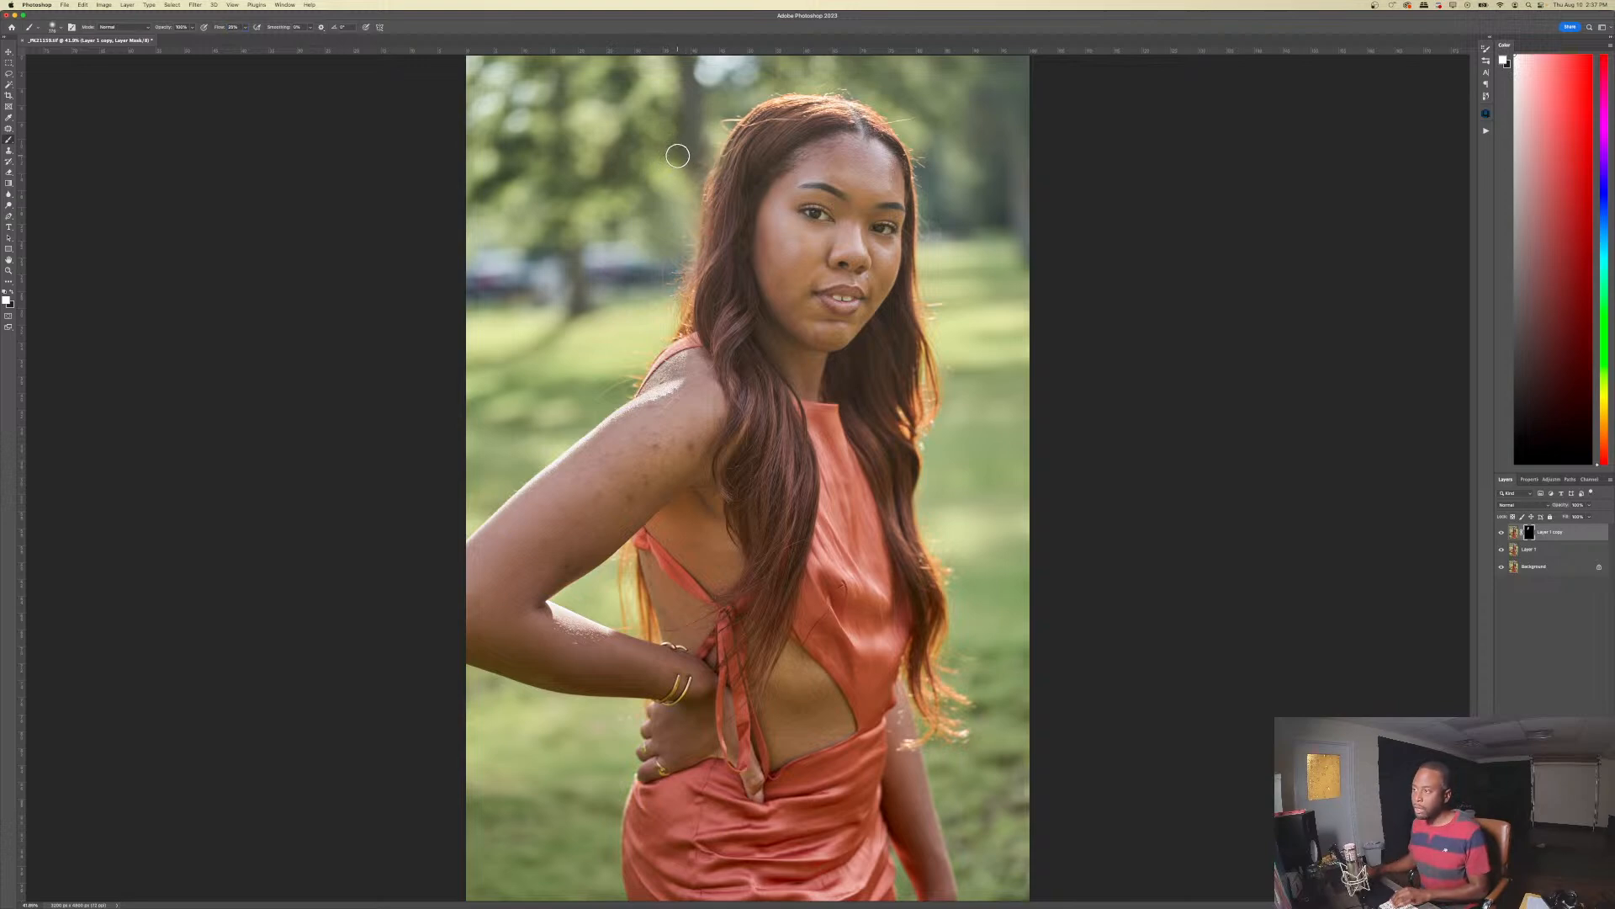
key("super+z")
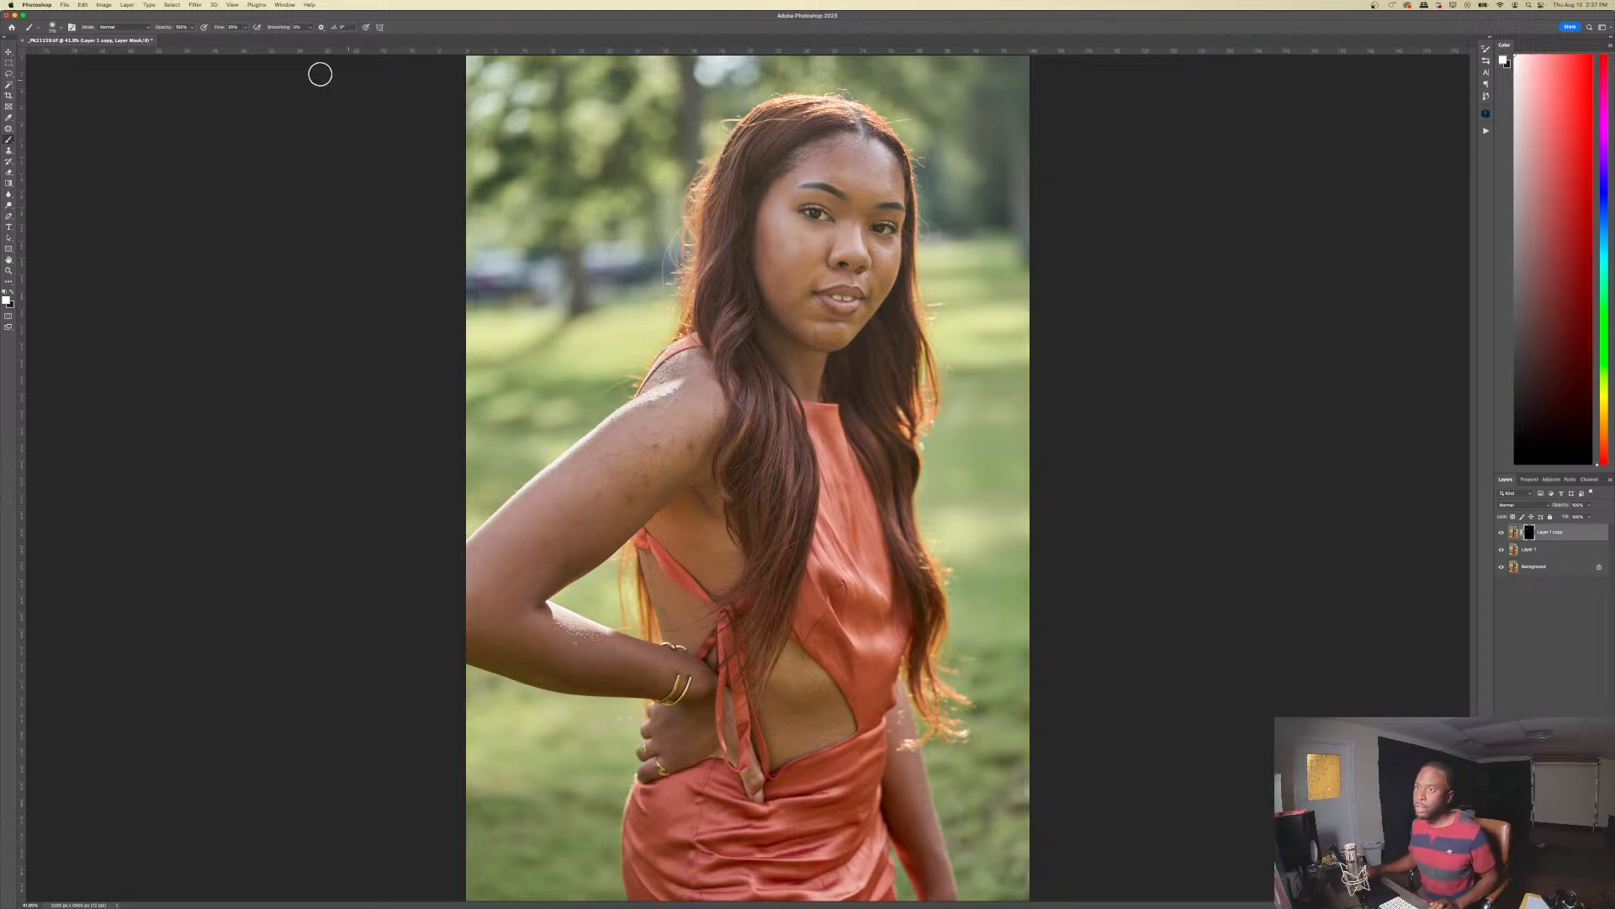
- Adjust the brush tip and paint white on the mask along the hair's left edge down to the shoulder to reveal the liquified shape
left_click(60, 28)
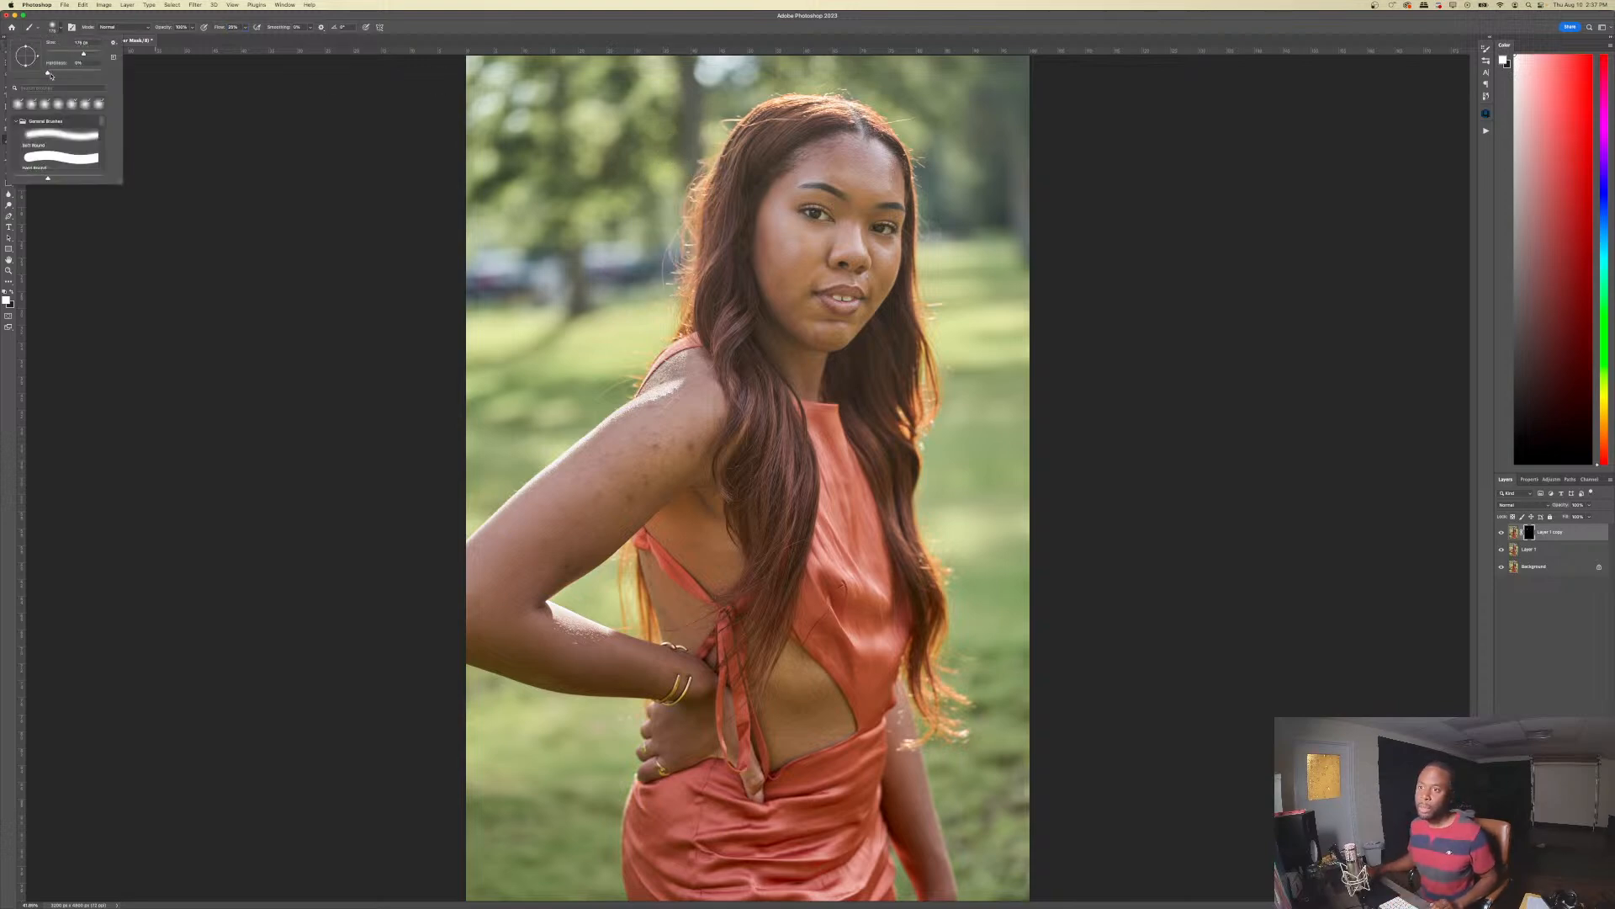
key("Return")
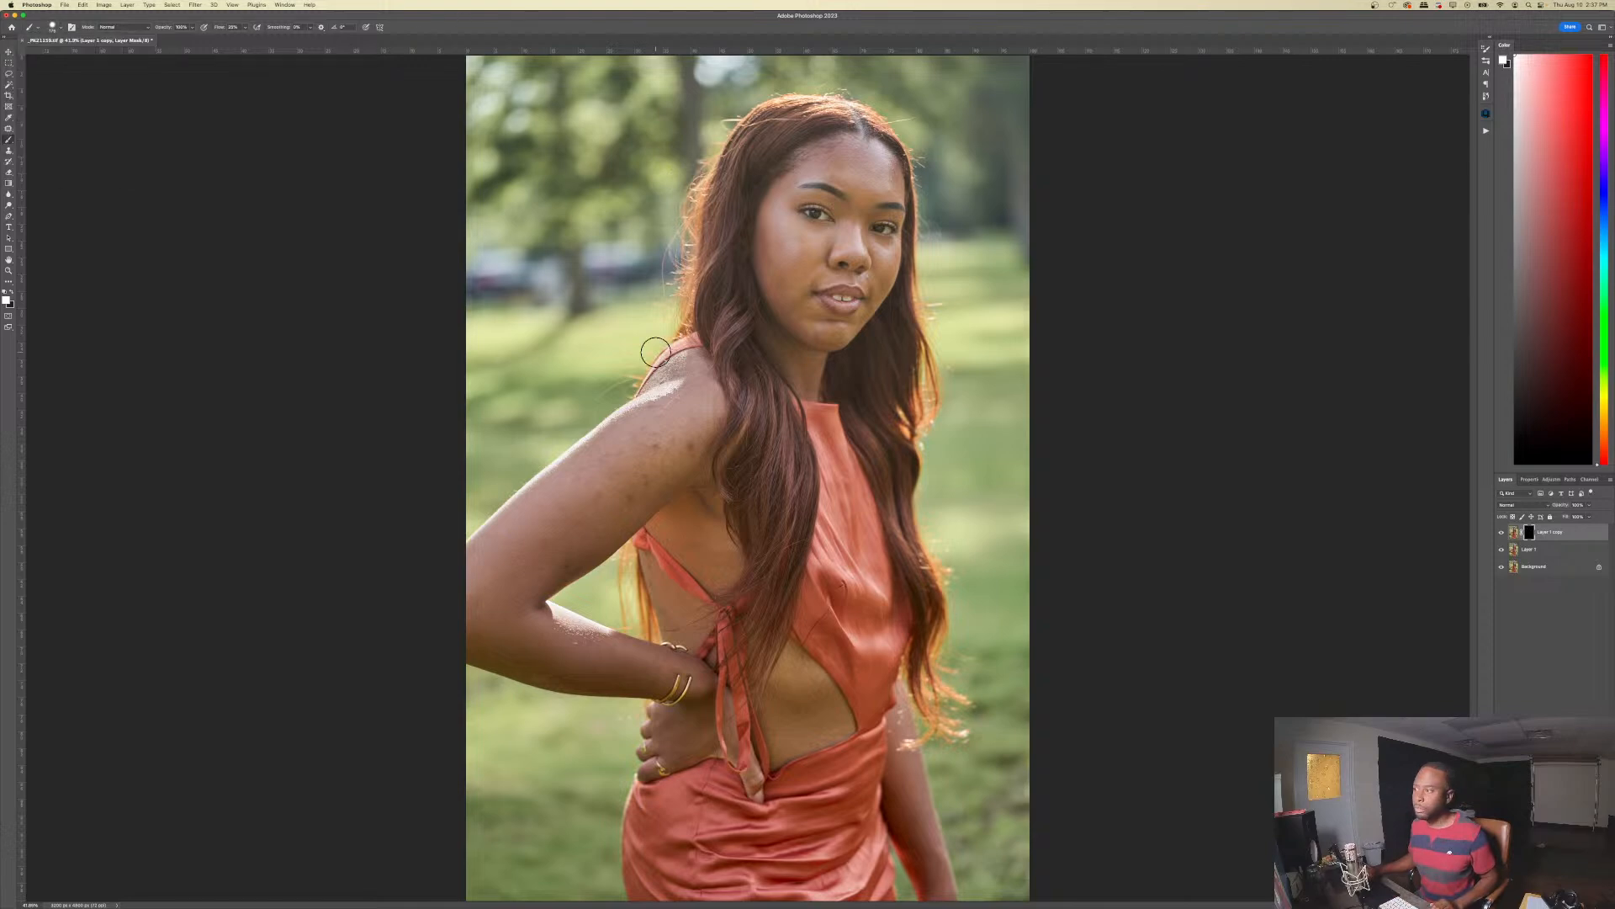
mouse_move(665, 290)
left_mouse_down()
mouse_move(713, 124)
mouse_move(688, 168)
mouse_move(741, 102)
mouse_move(688, 151)
mouse_move(658, 333)
mouse_move(689, 234)
mouse_move(675, 282)
left_mouse_up()
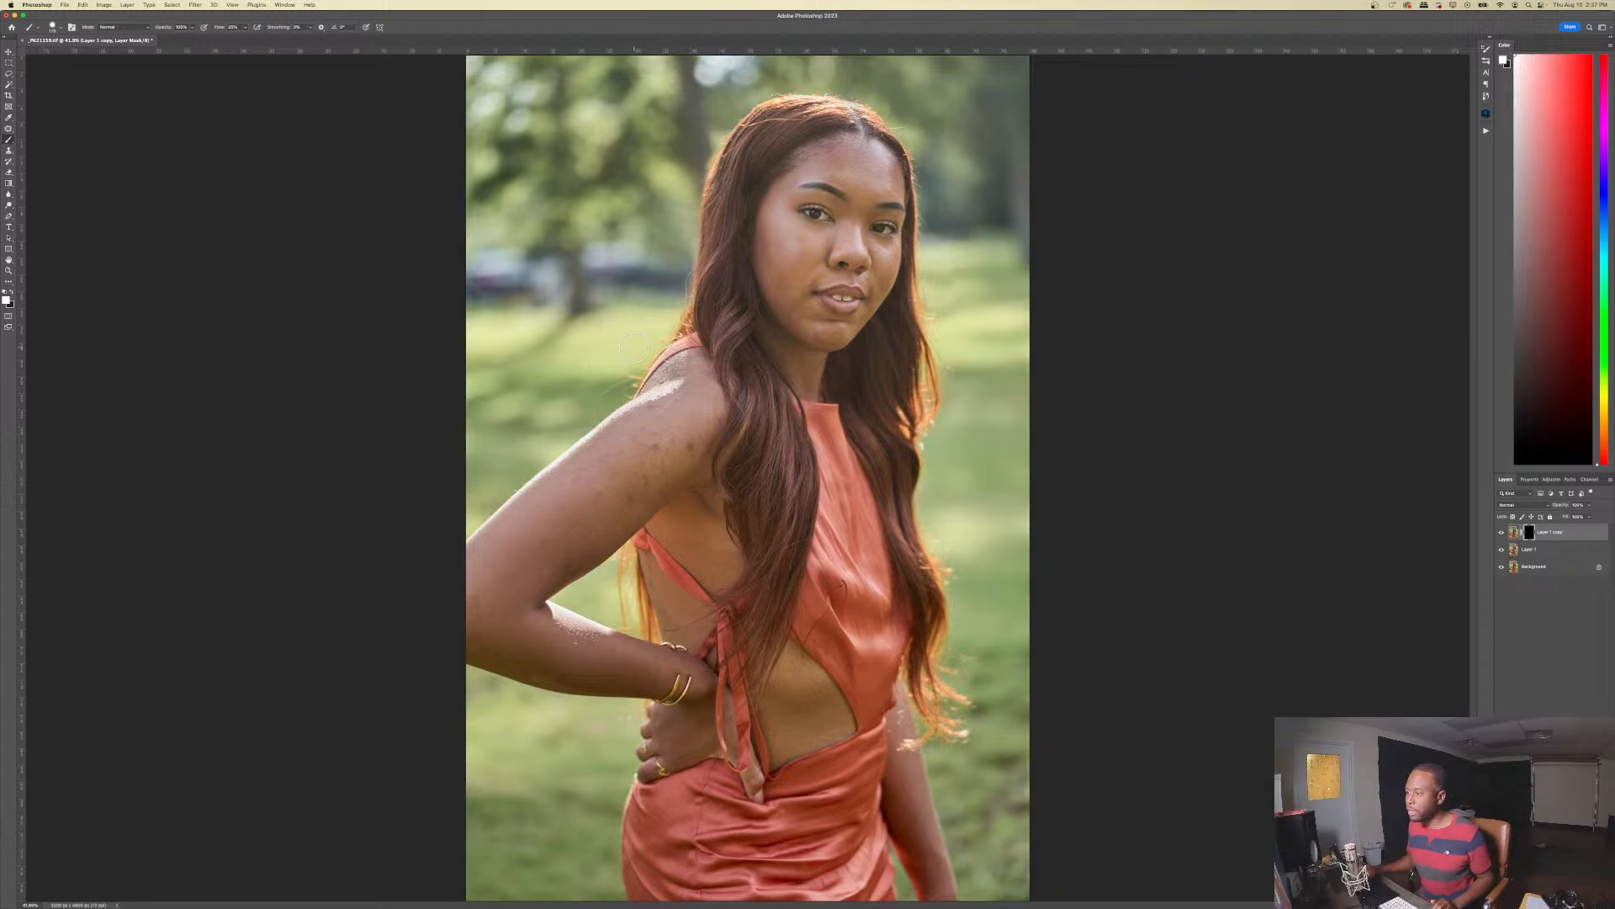
left_click_drag(632, 368, 635, 370)
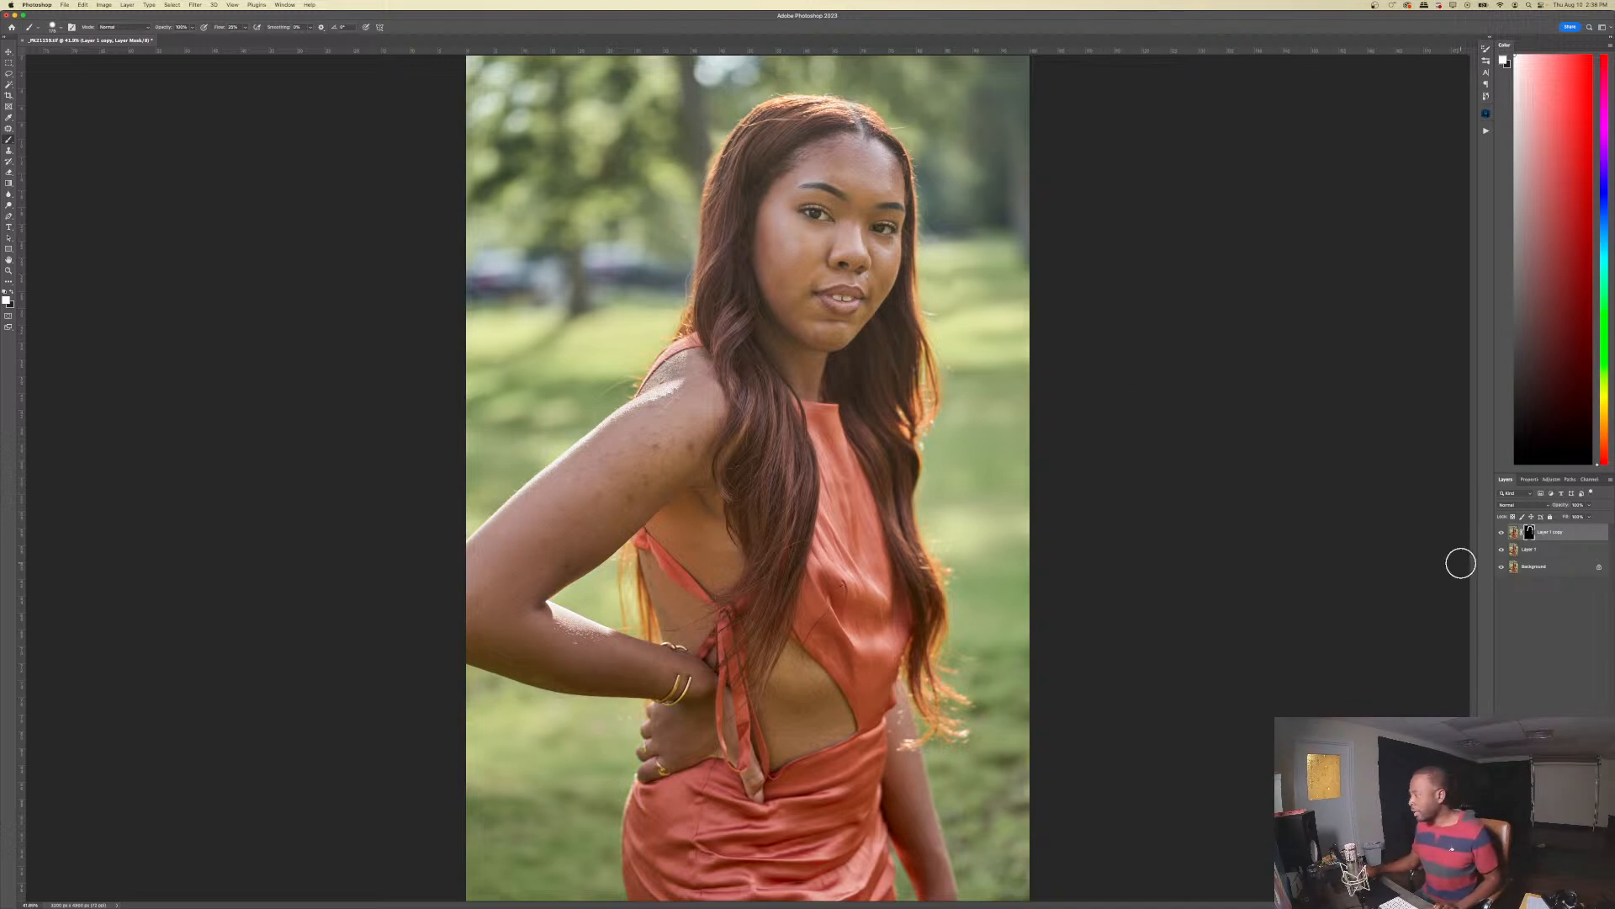
- Compare the reshaped hair with the original Background layer by toggling the other layers' visibility
left_click(1502, 567, "alt")
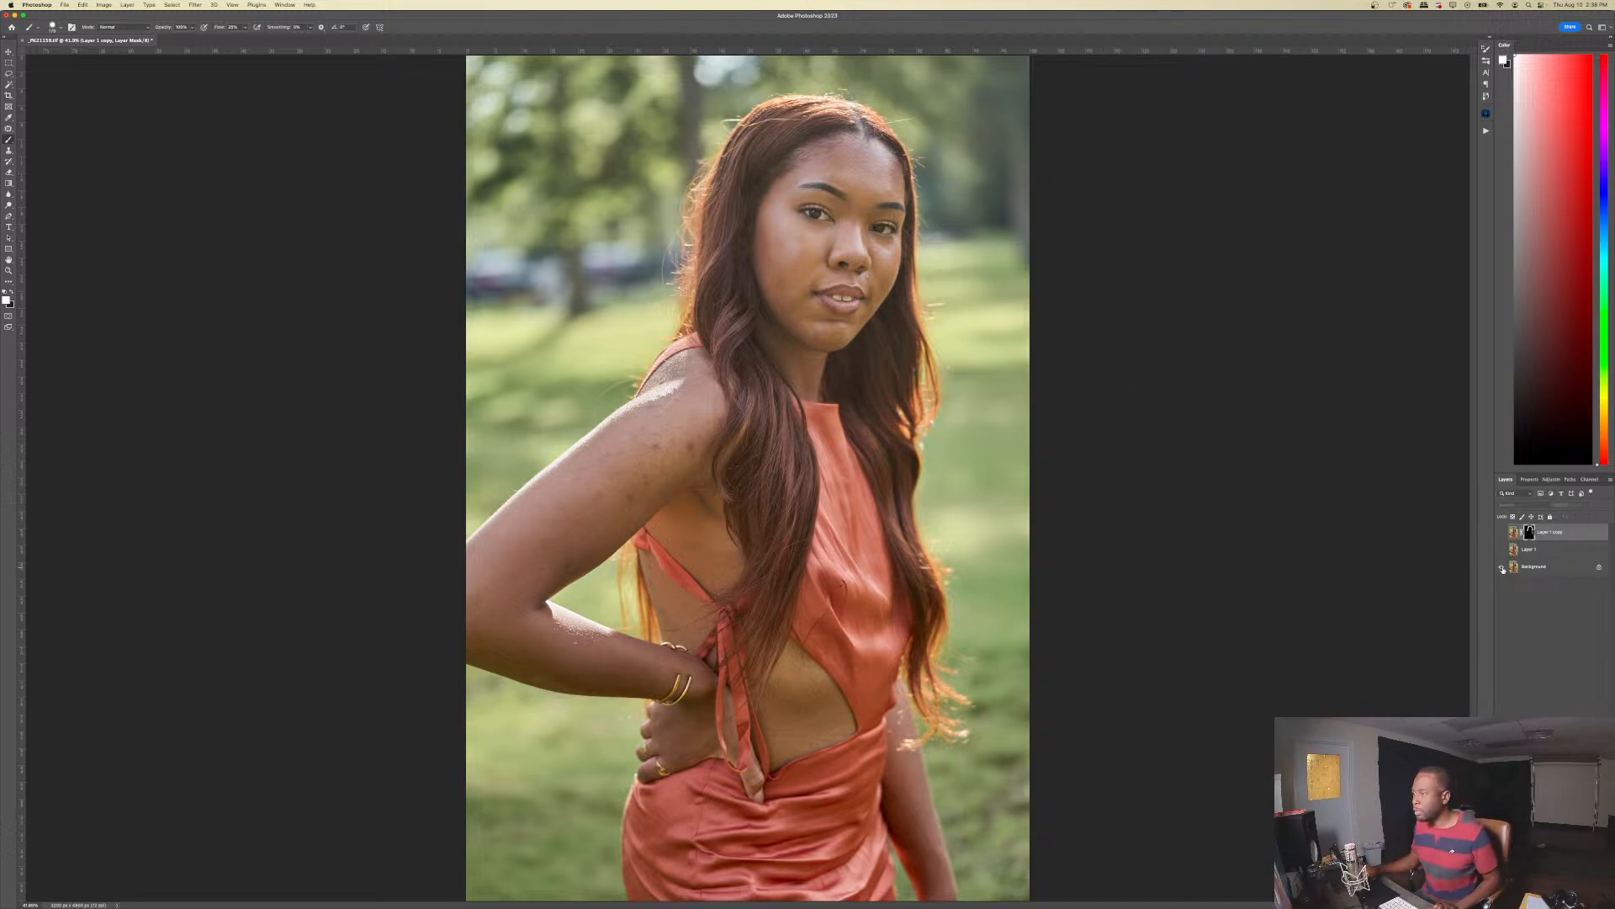
left_click(1501, 567, "alt")
left_click(1502, 567, "alt")
left_click(1502, 567, "alt")
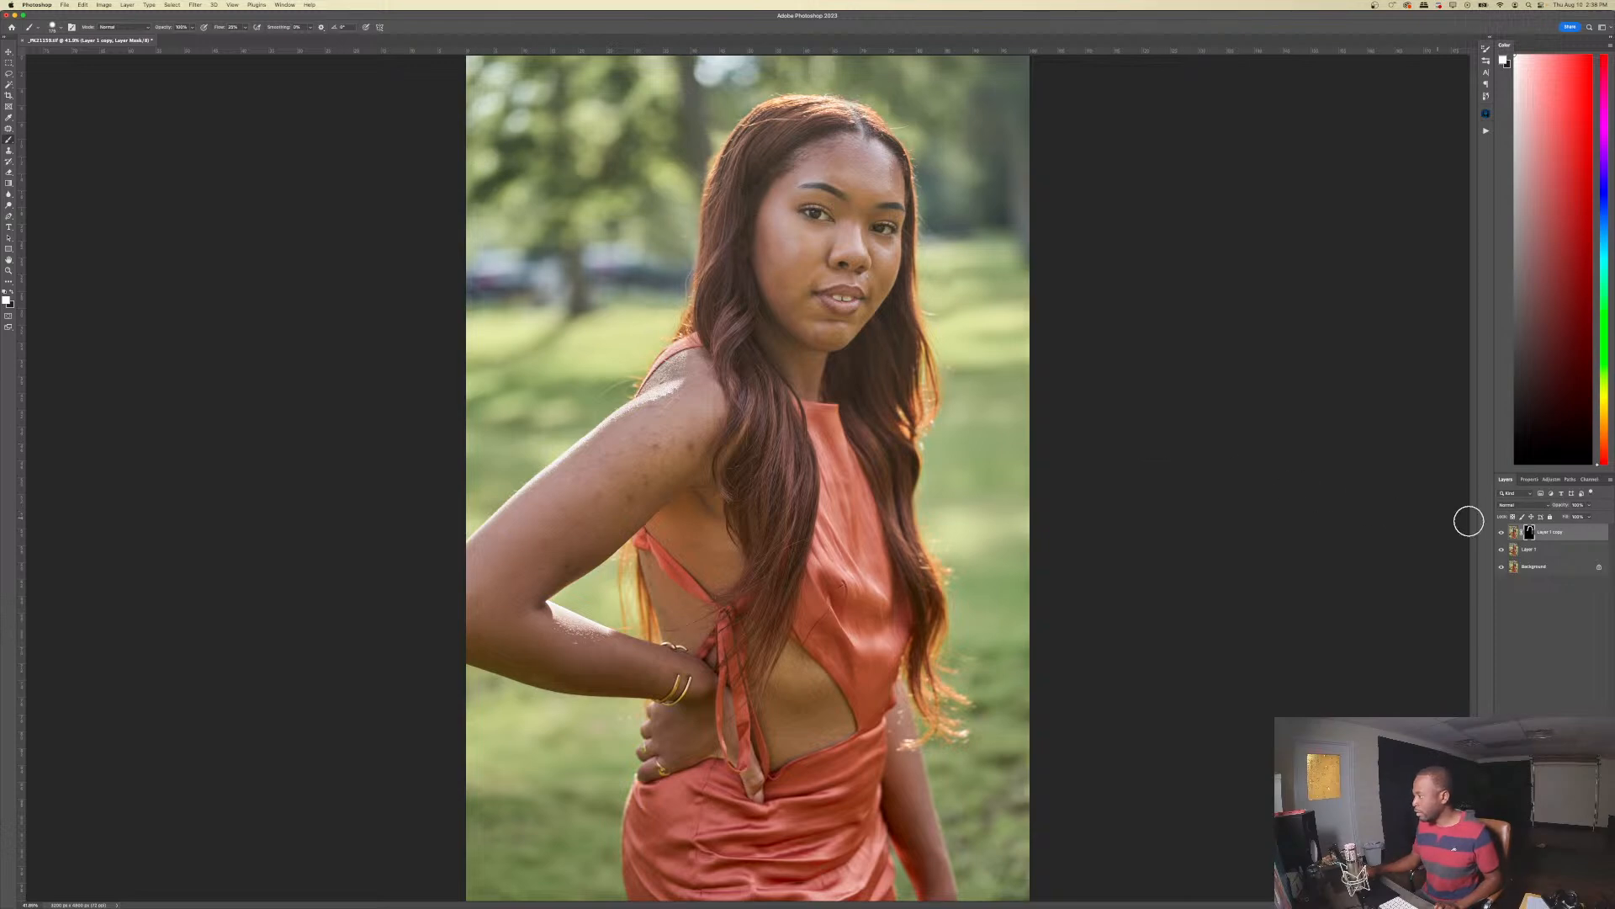
- Flatten the image and duplicate the resulting Background layer
left_click(1608, 480)
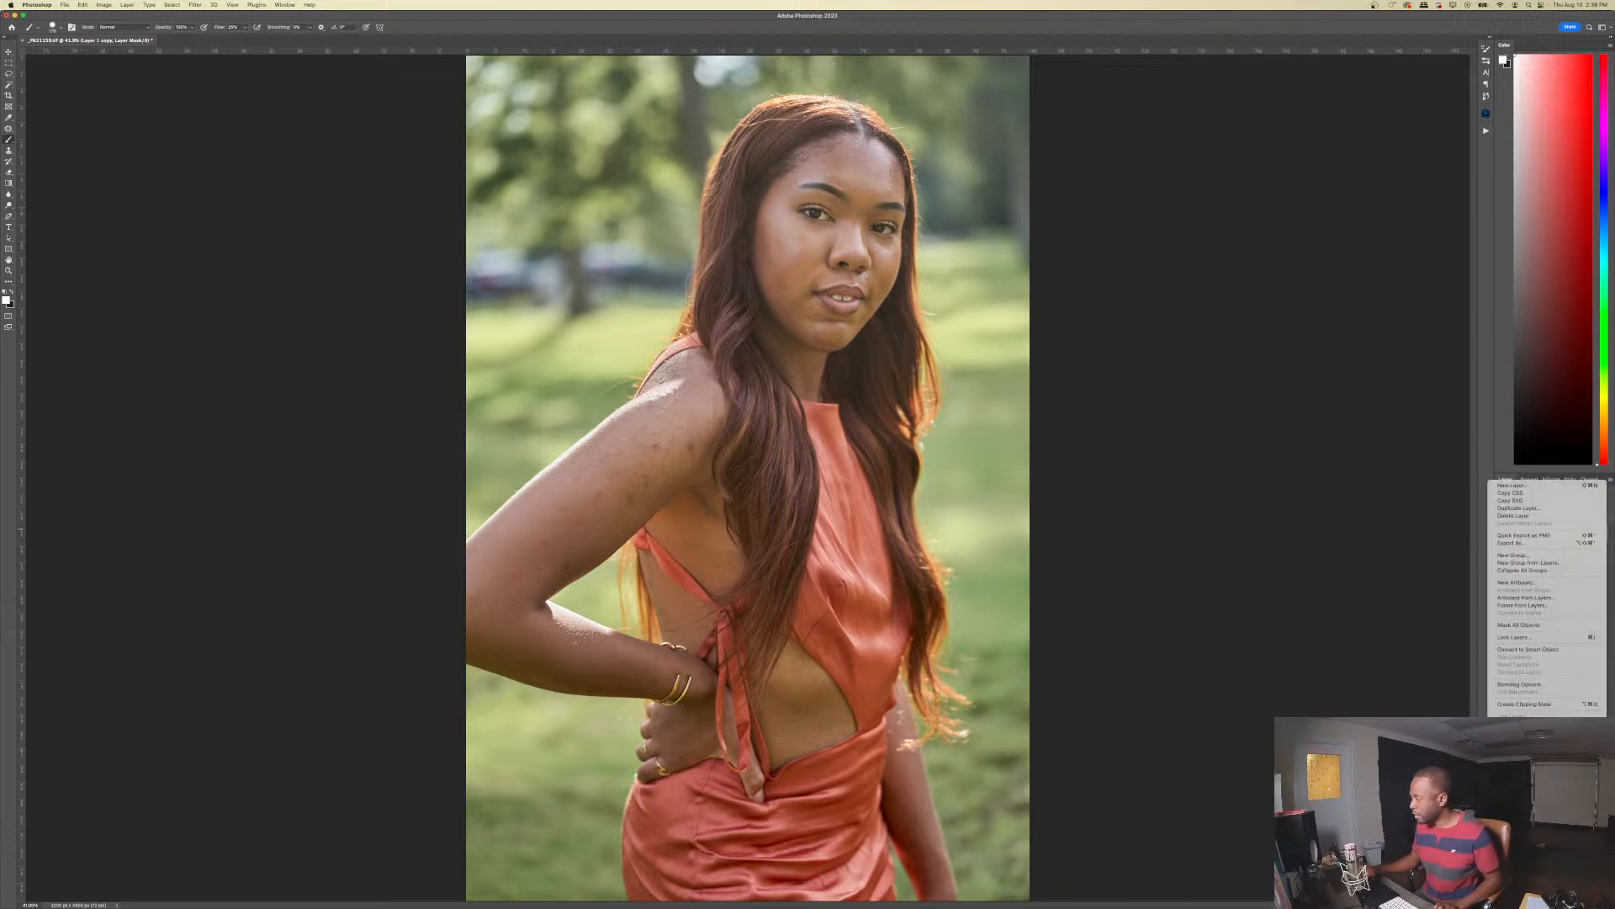
left_click(1525, 752)
key("super+j")
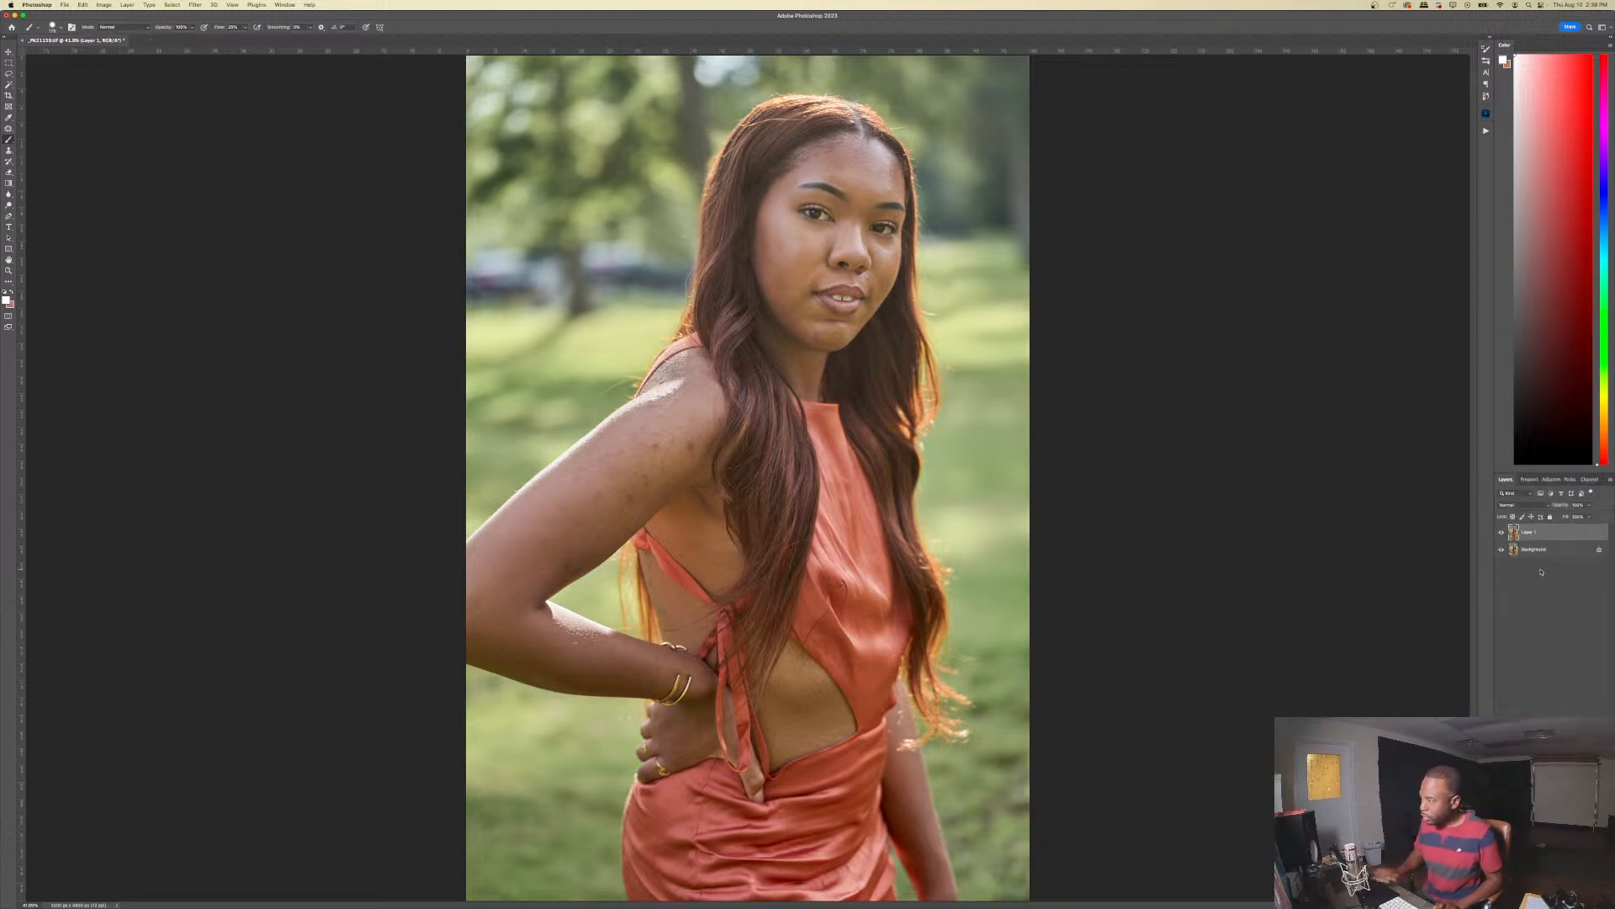
- Select the strip of parked cars behind the woman with a rectangular marquee and start Content-Aware Fill
left_click(8, 64)
left_click_drag(467, 225, 690, 309)
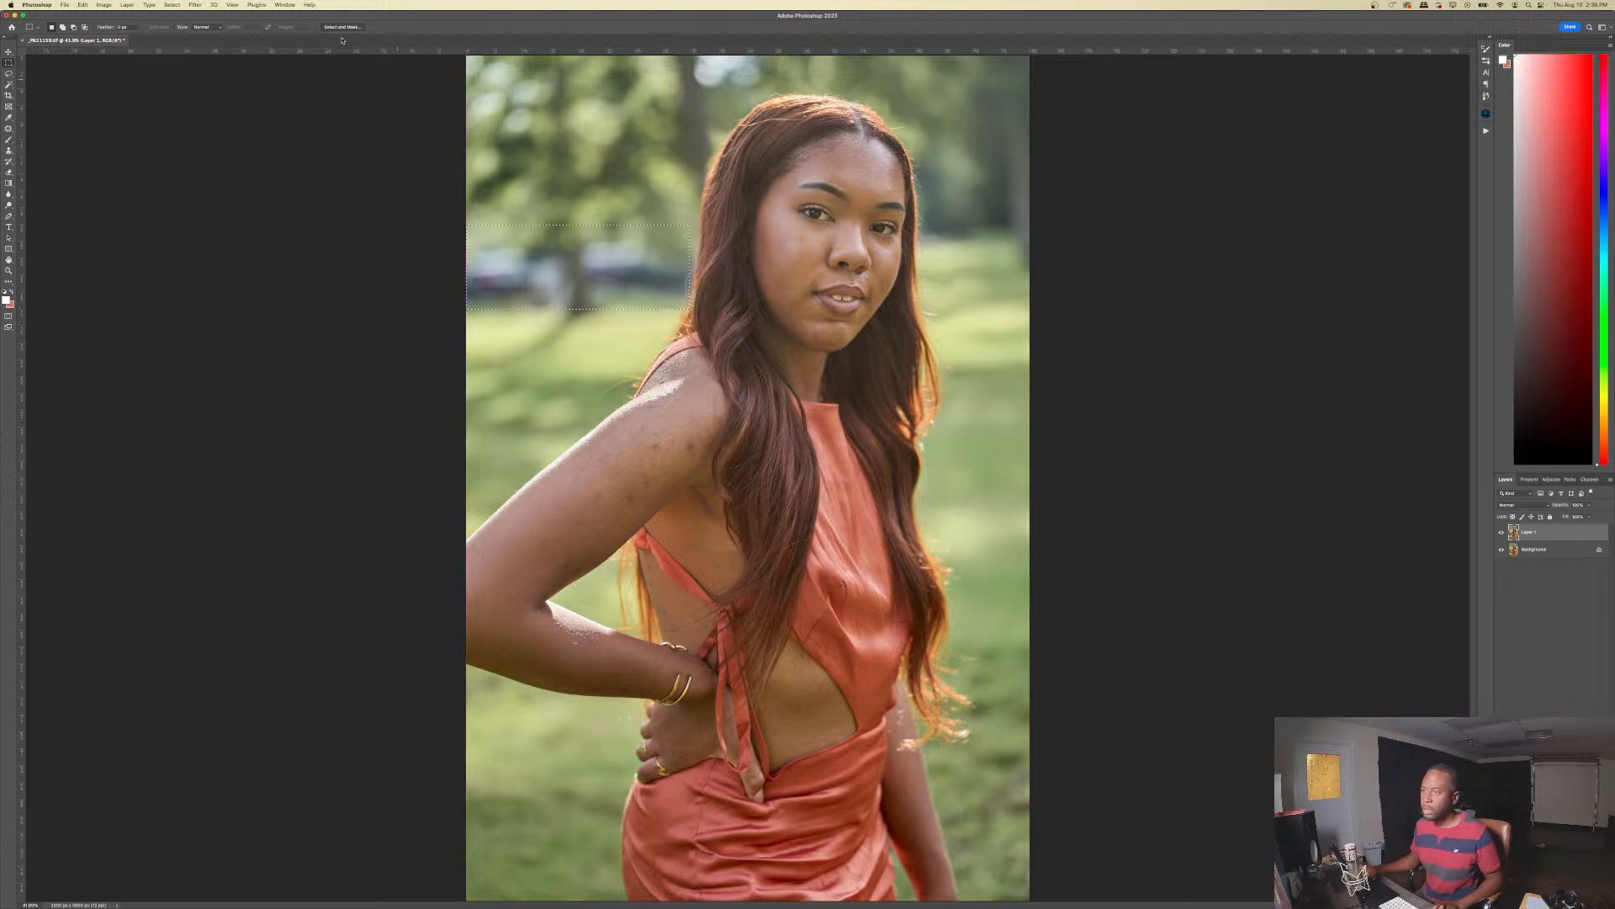
left_click(80, 6)
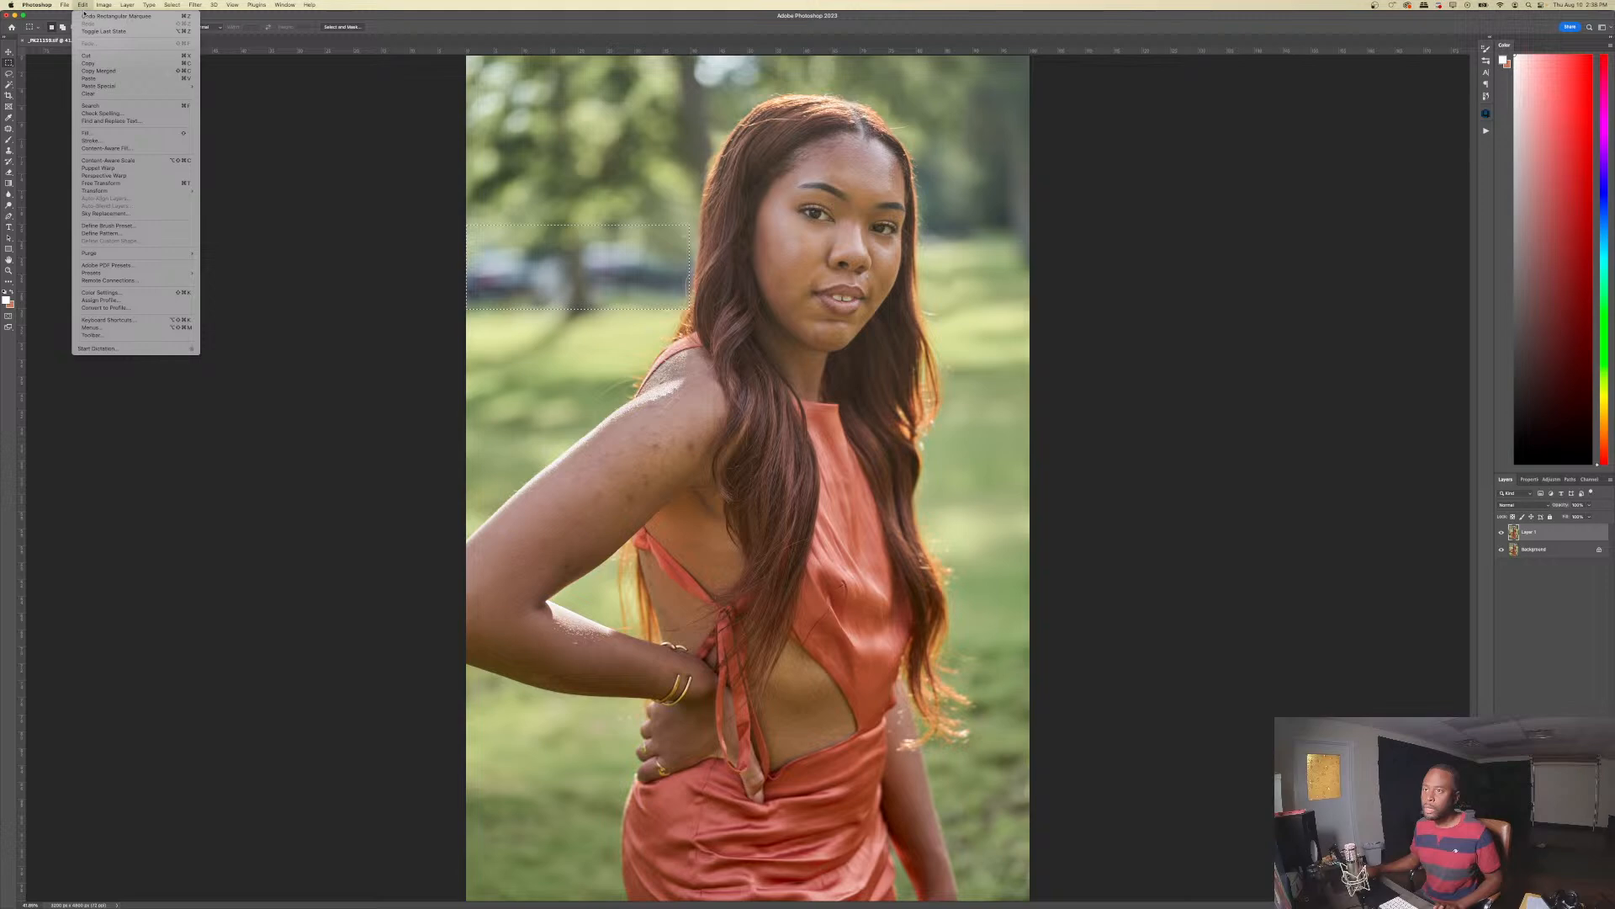
left_click(131, 149)
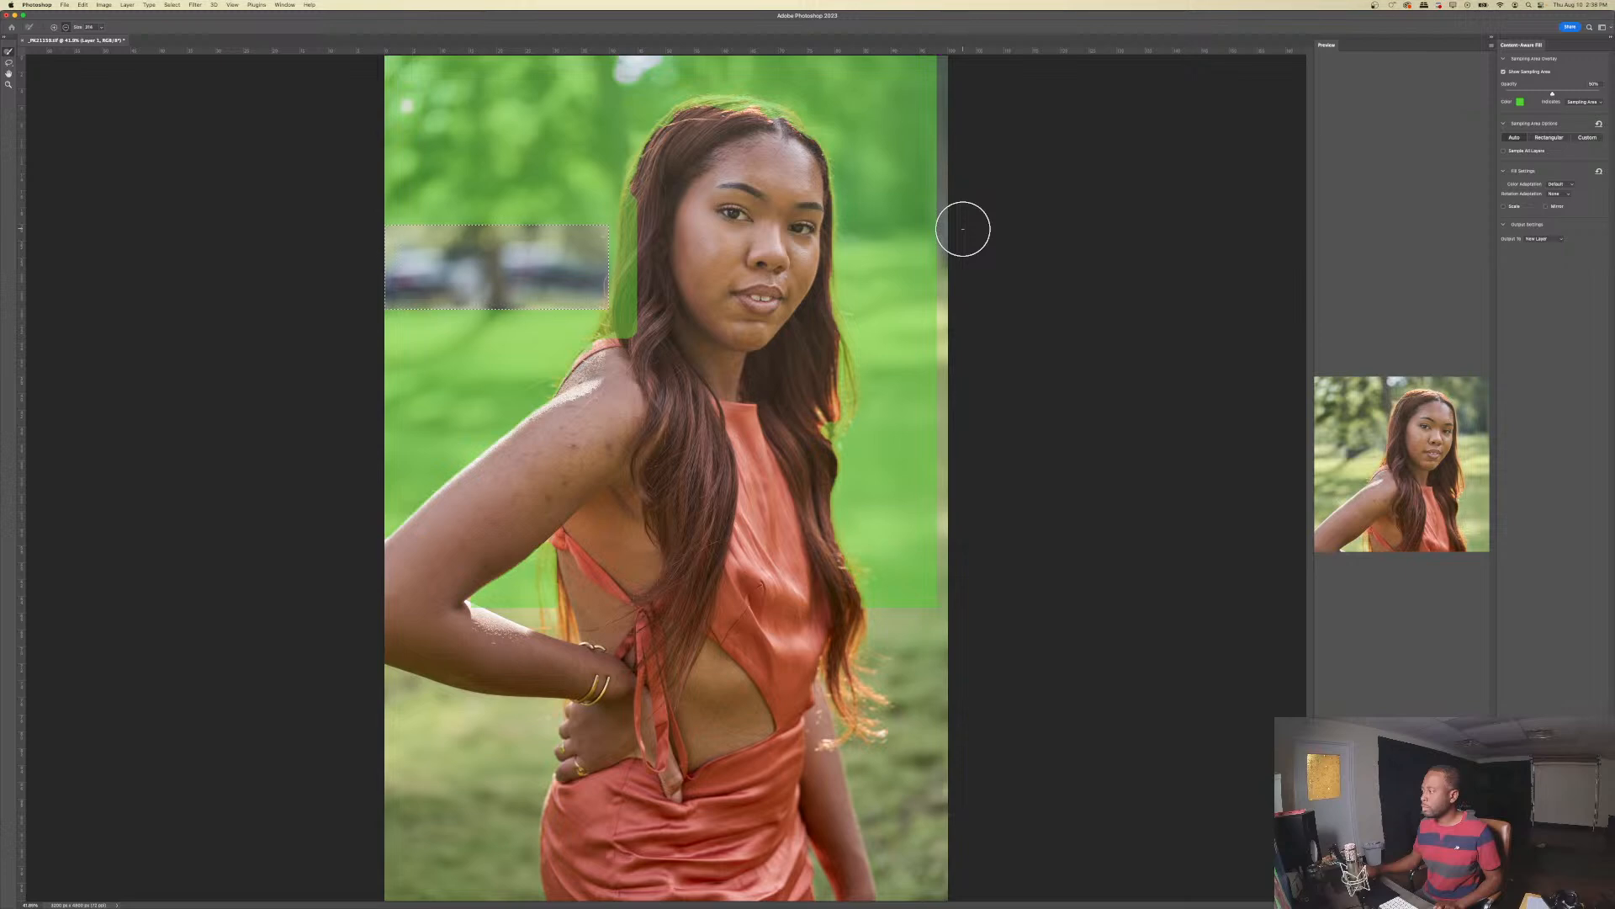
- Exclude the hair and the grass beside the dress from the sampling area, output the car fill to a new layer, and deselect
mouse_move(636, 246)
left_mouse_down()
mouse_move(642, 337)
mouse_move(664, 155)
mouse_move(713, 124)
mouse_move(776, 134)
mouse_move(818, 264)
mouse_move(826, 469)
left_mouse_up()
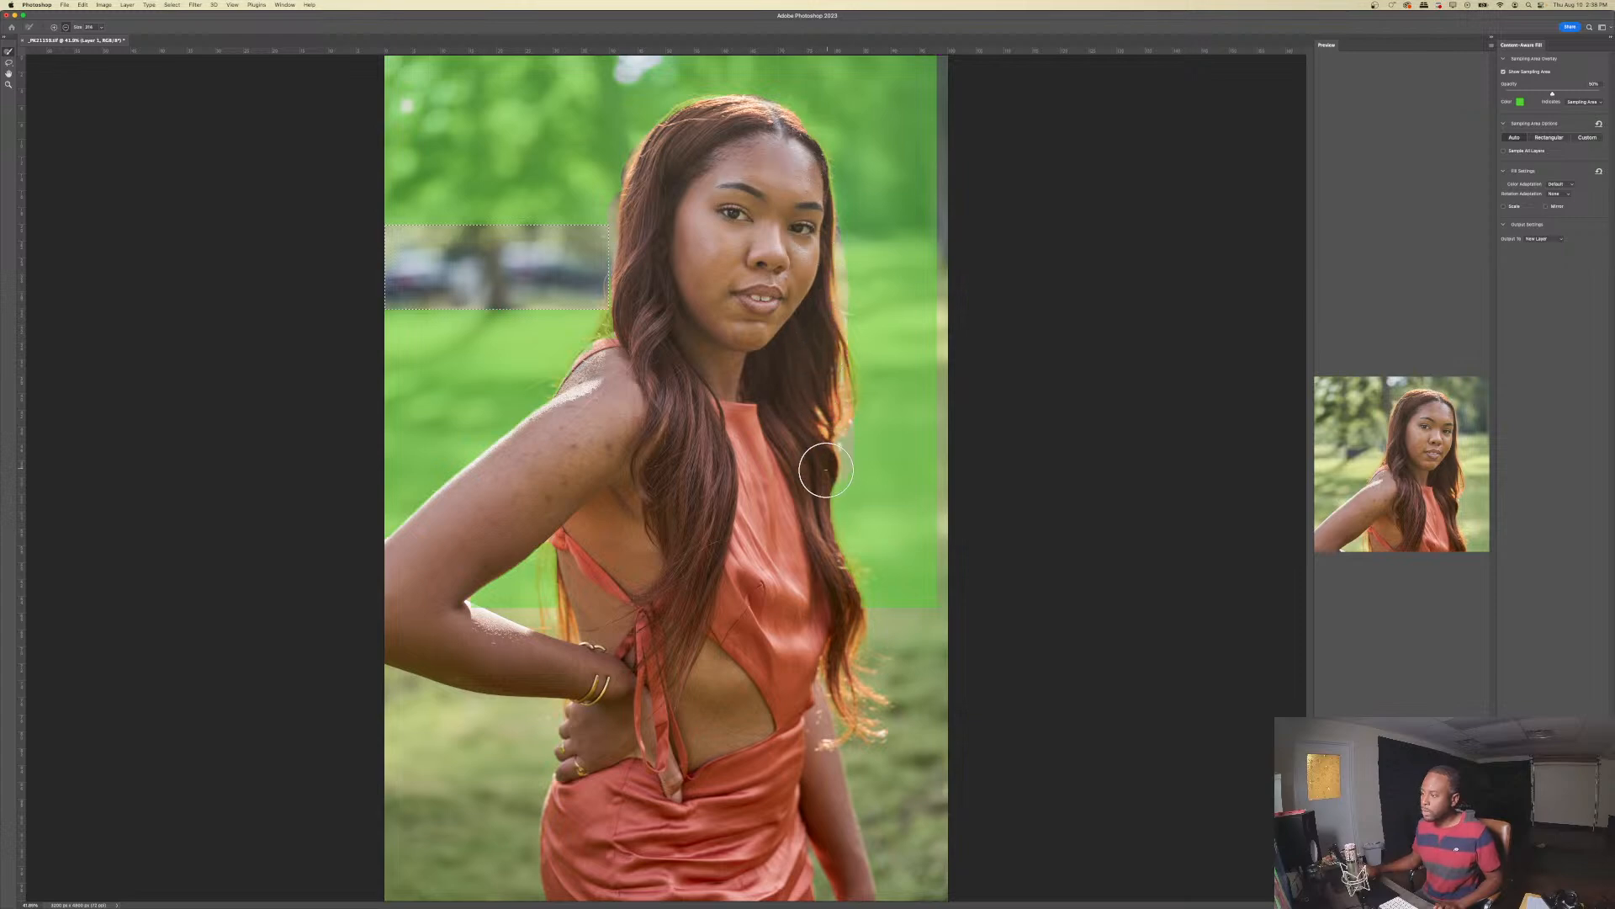
mouse_move(572, 535)
left_mouse_down()
mouse_move(482, 593)
mouse_move(549, 591)
left_mouse_up()
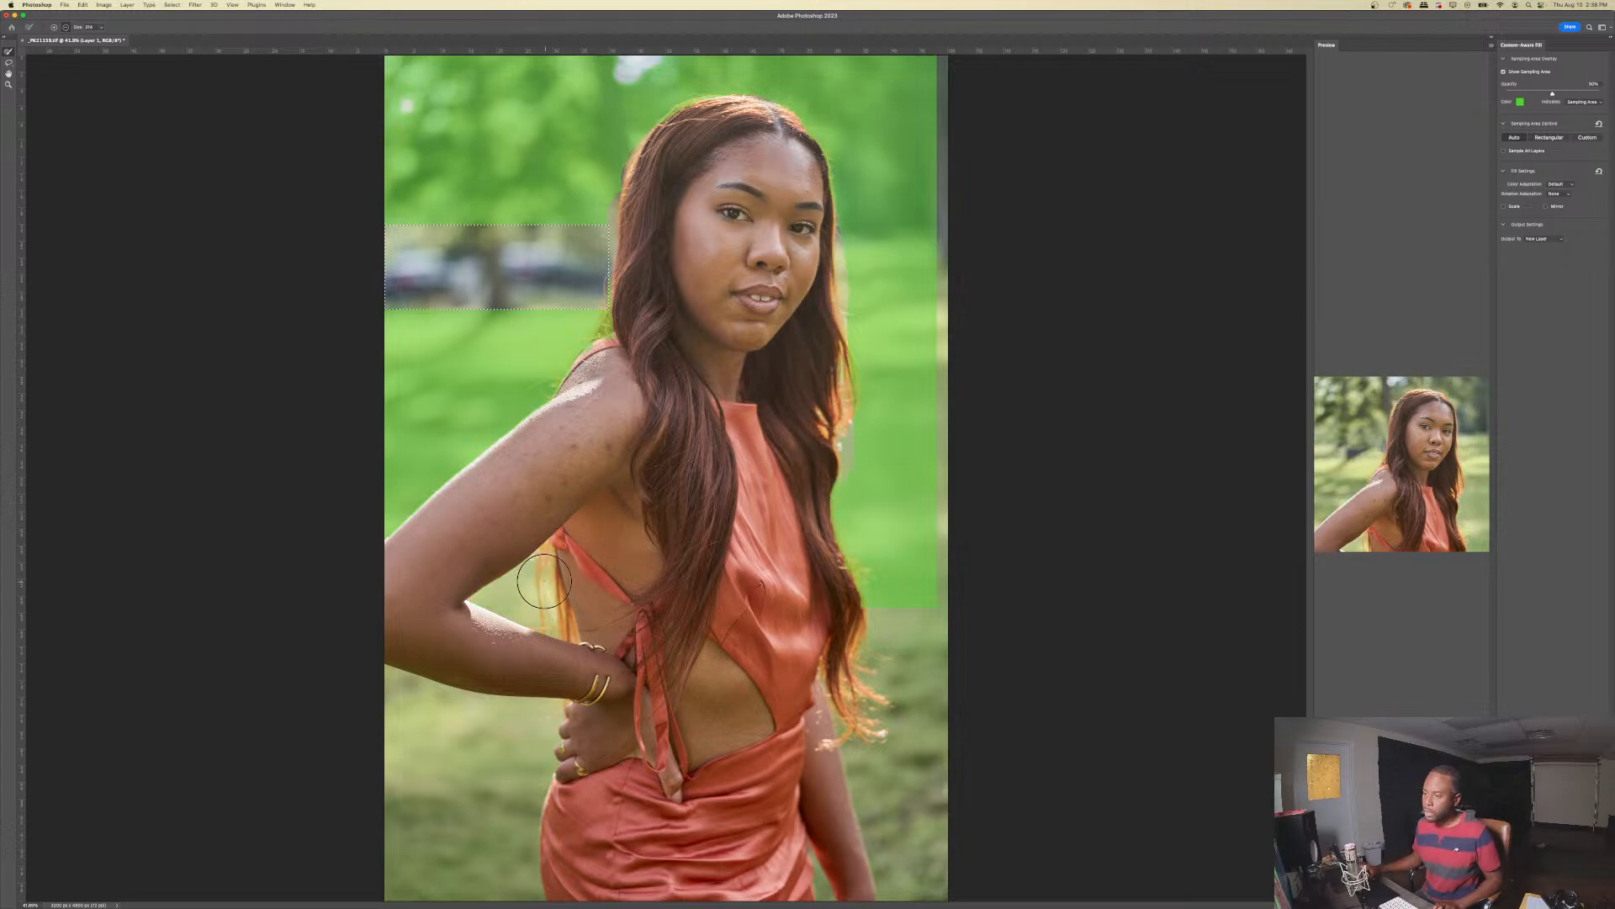
mouse_move(850, 582)
left_mouse_down()
mouse_move(966, 589)
mouse_move(959, 545)
mouse_move(885, 566)
mouse_move(912, 519)
mouse_move(894, 472)
left_mouse_up()
mouse_move(864, 424)
left_mouse_down()
mouse_move(829, 394)
mouse_move(858, 354)
mouse_move(815, 365)
mouse_move(927, 390)
mouse_move(847, 364)
left_mouse_up()
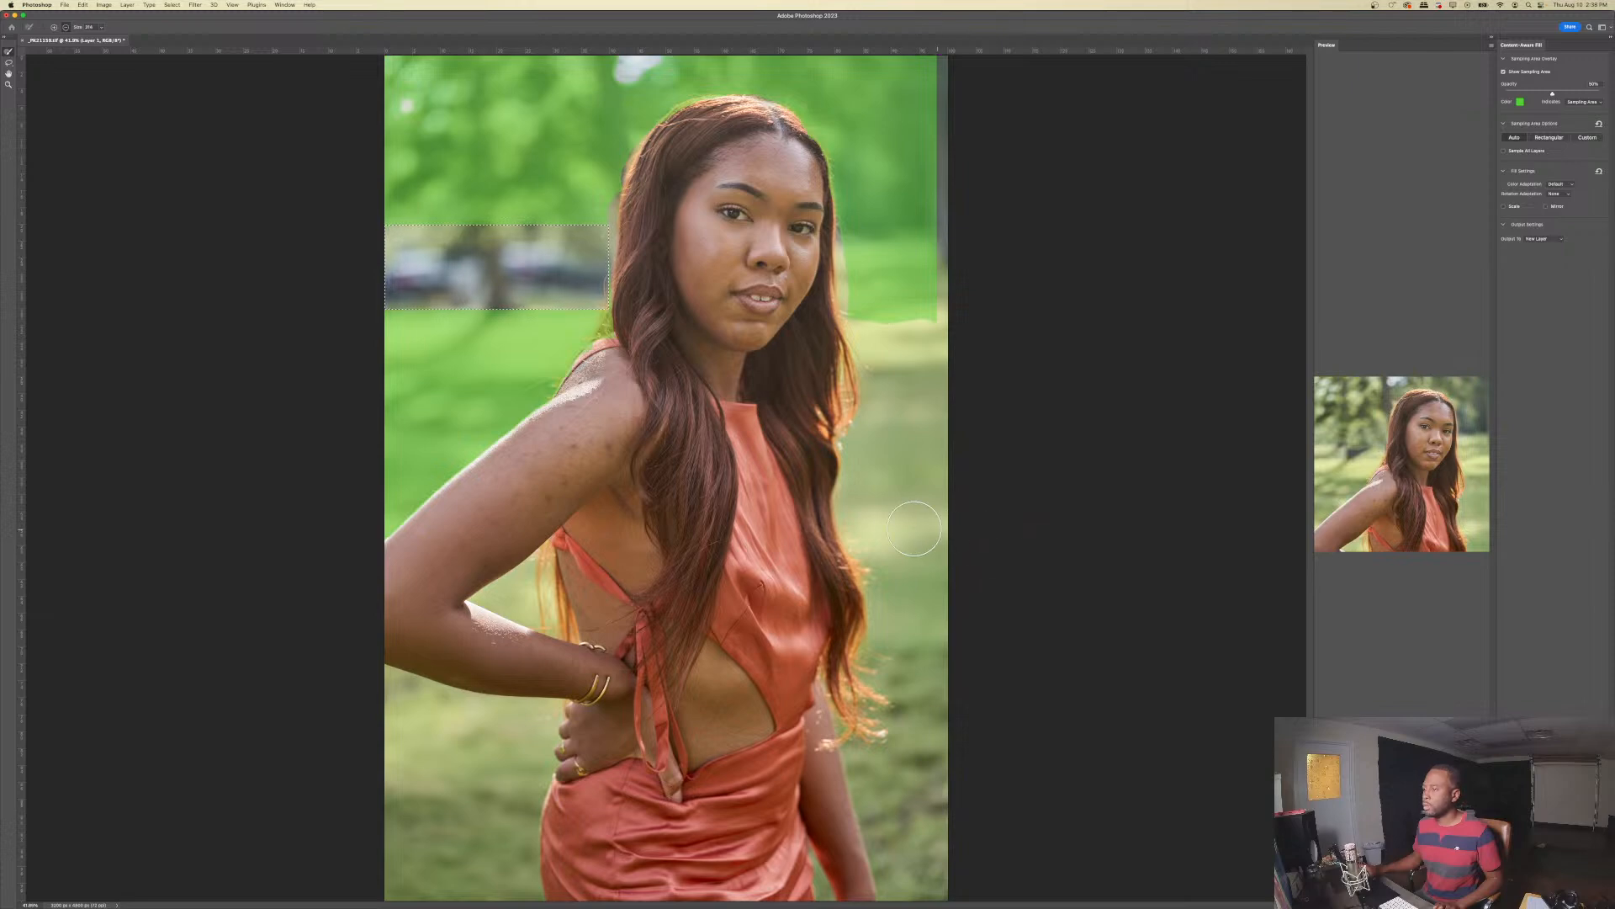
key("Return")
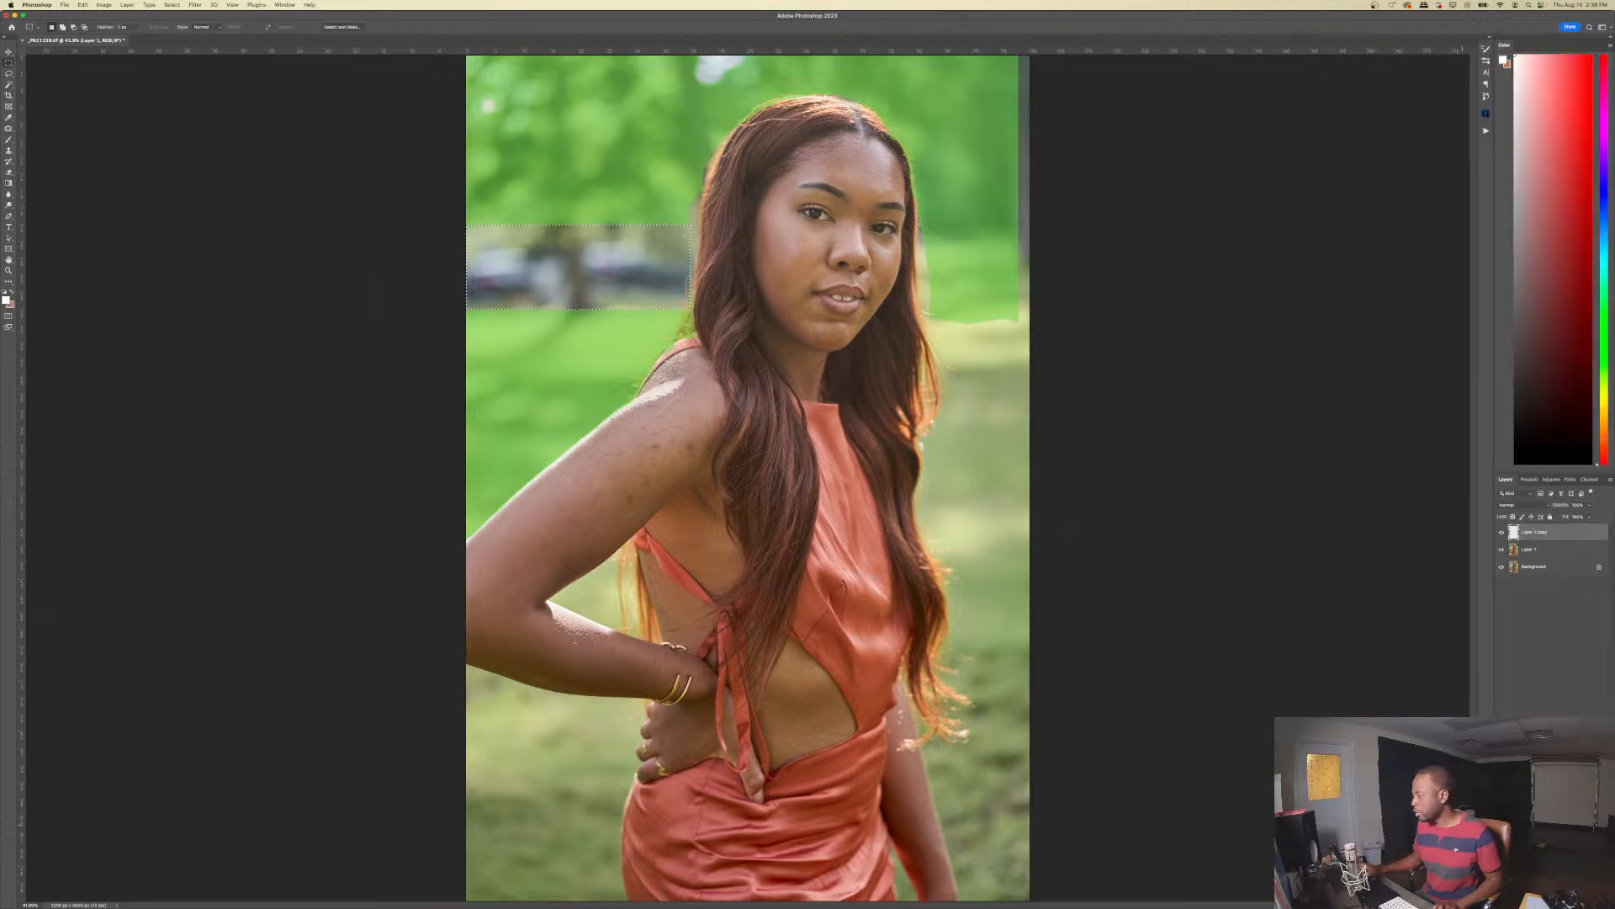
key("super+d")
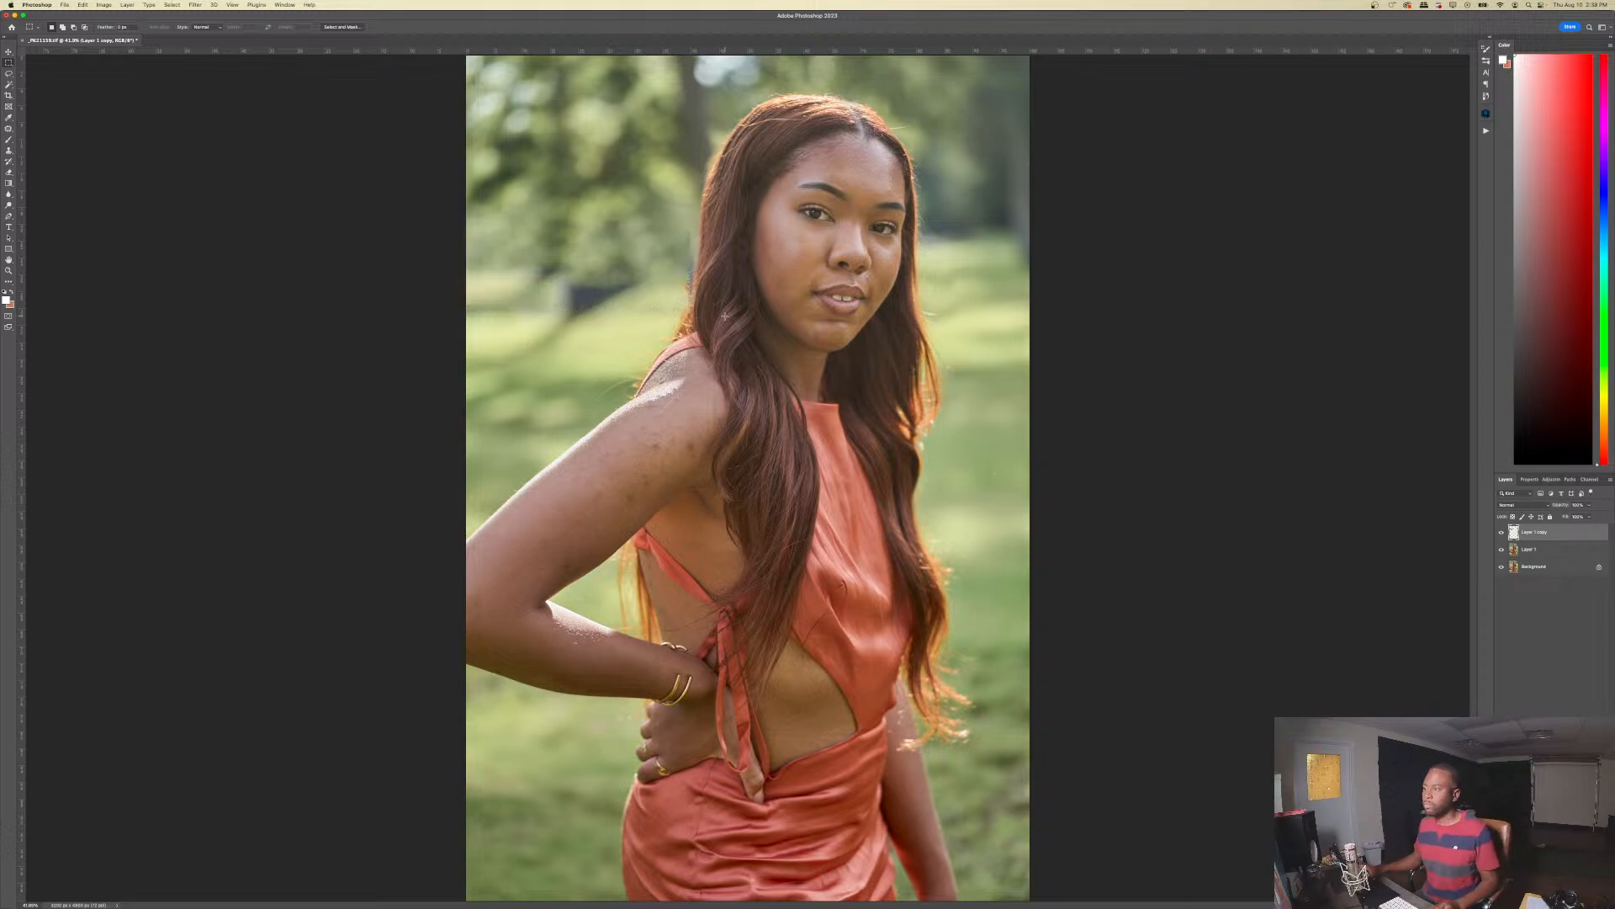
- Add a mask to the fill layer and paint black with the brush to restore the tree base where the fill looks wrong
left_click(1543, 901)
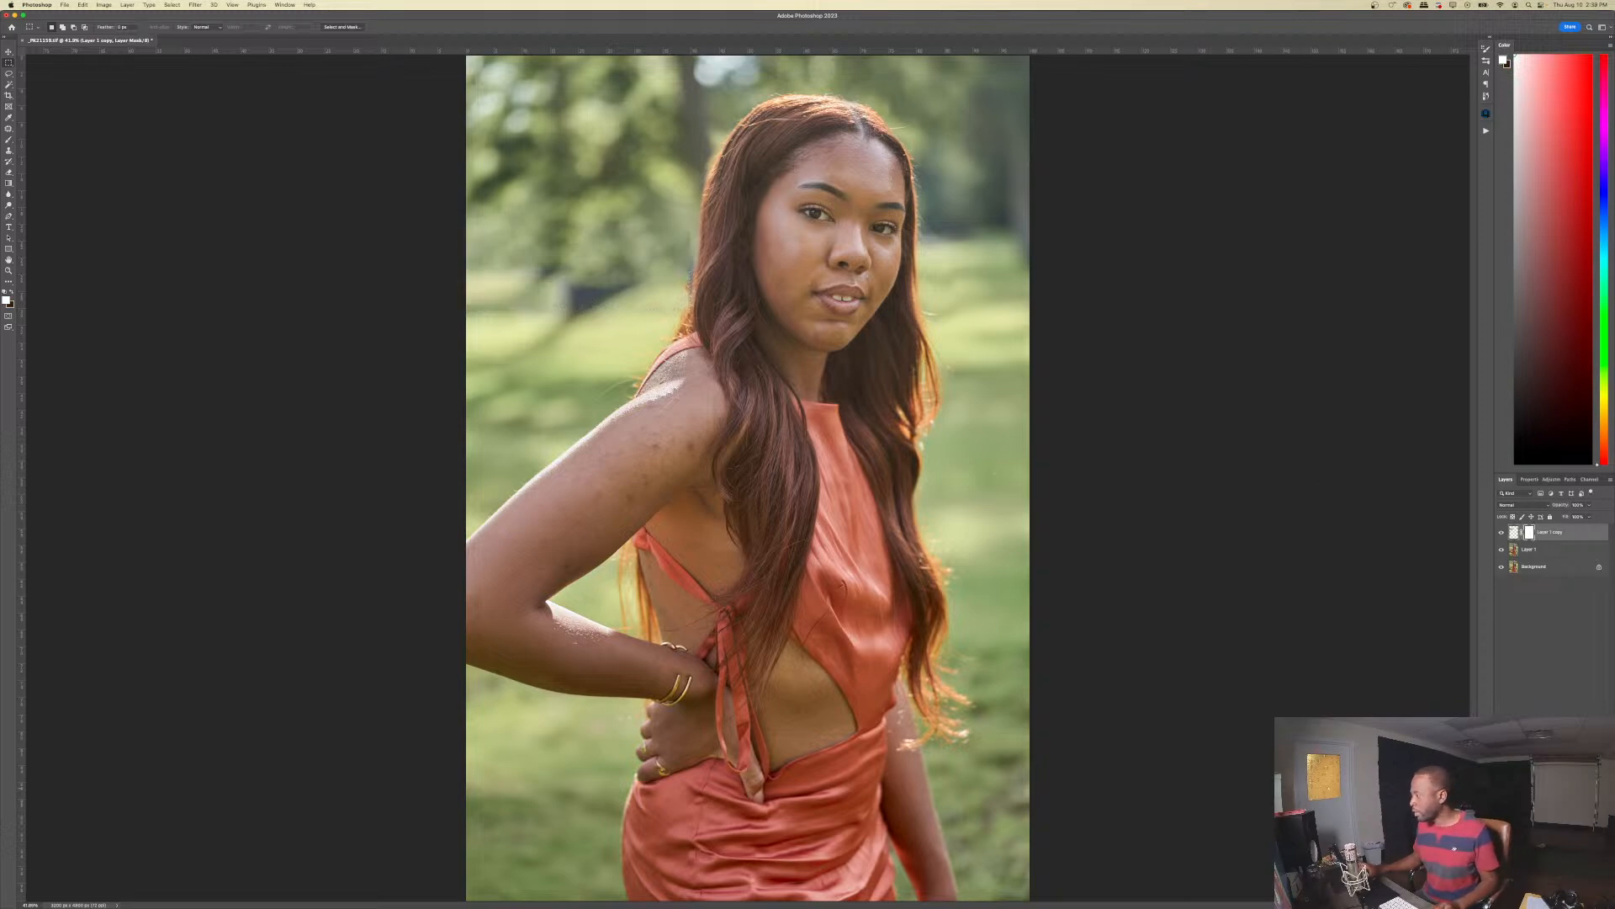
key("b")
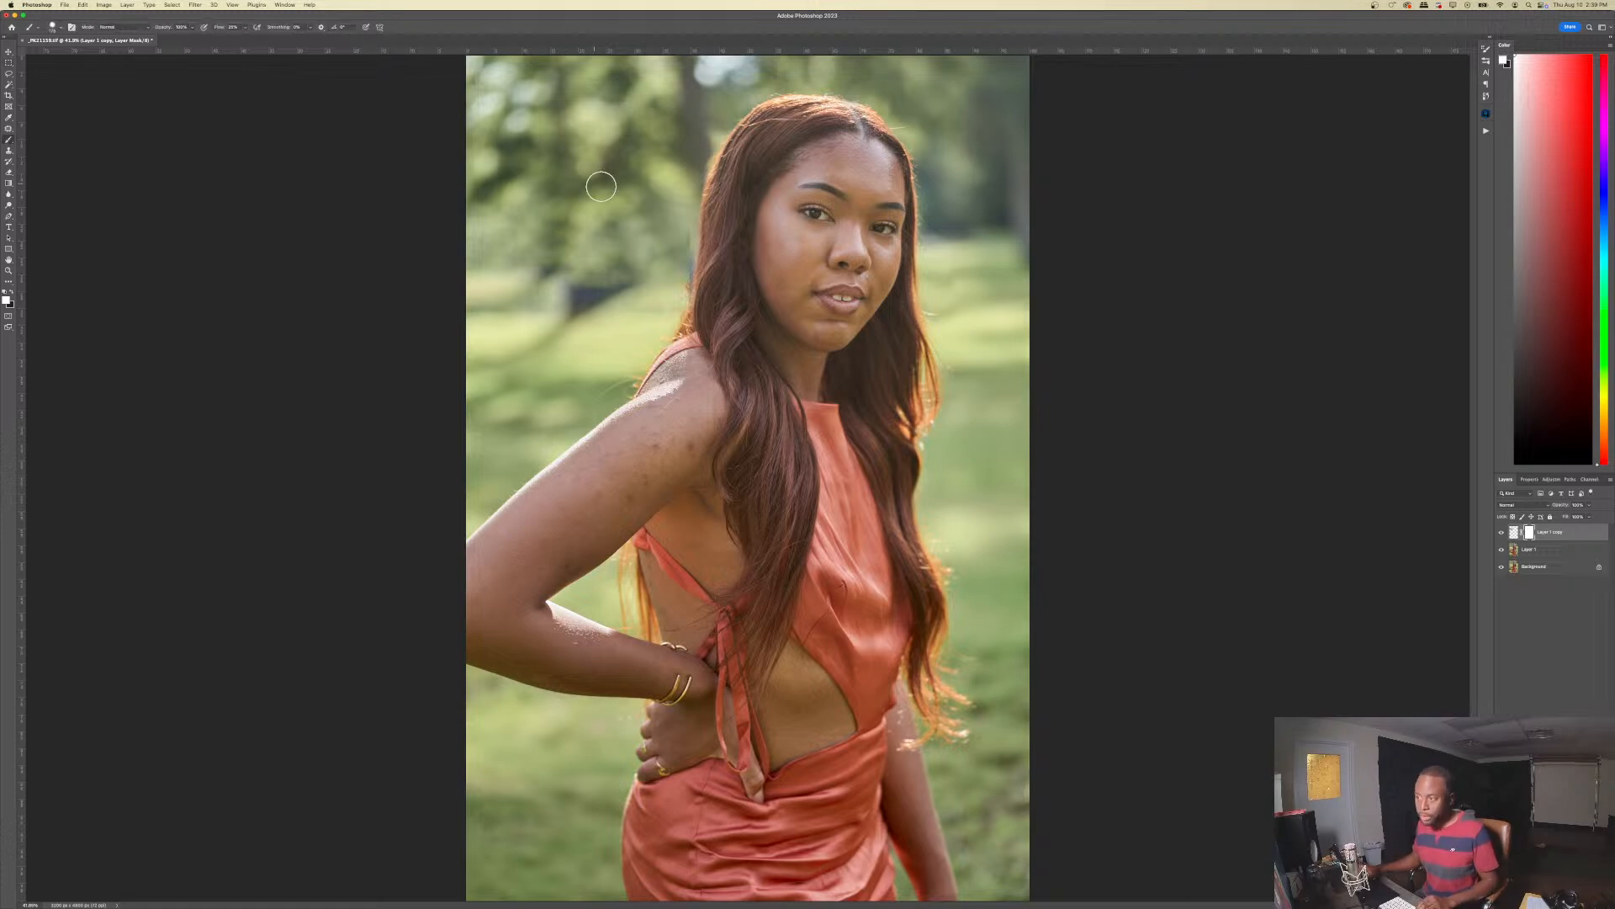
left_click(62, 28)
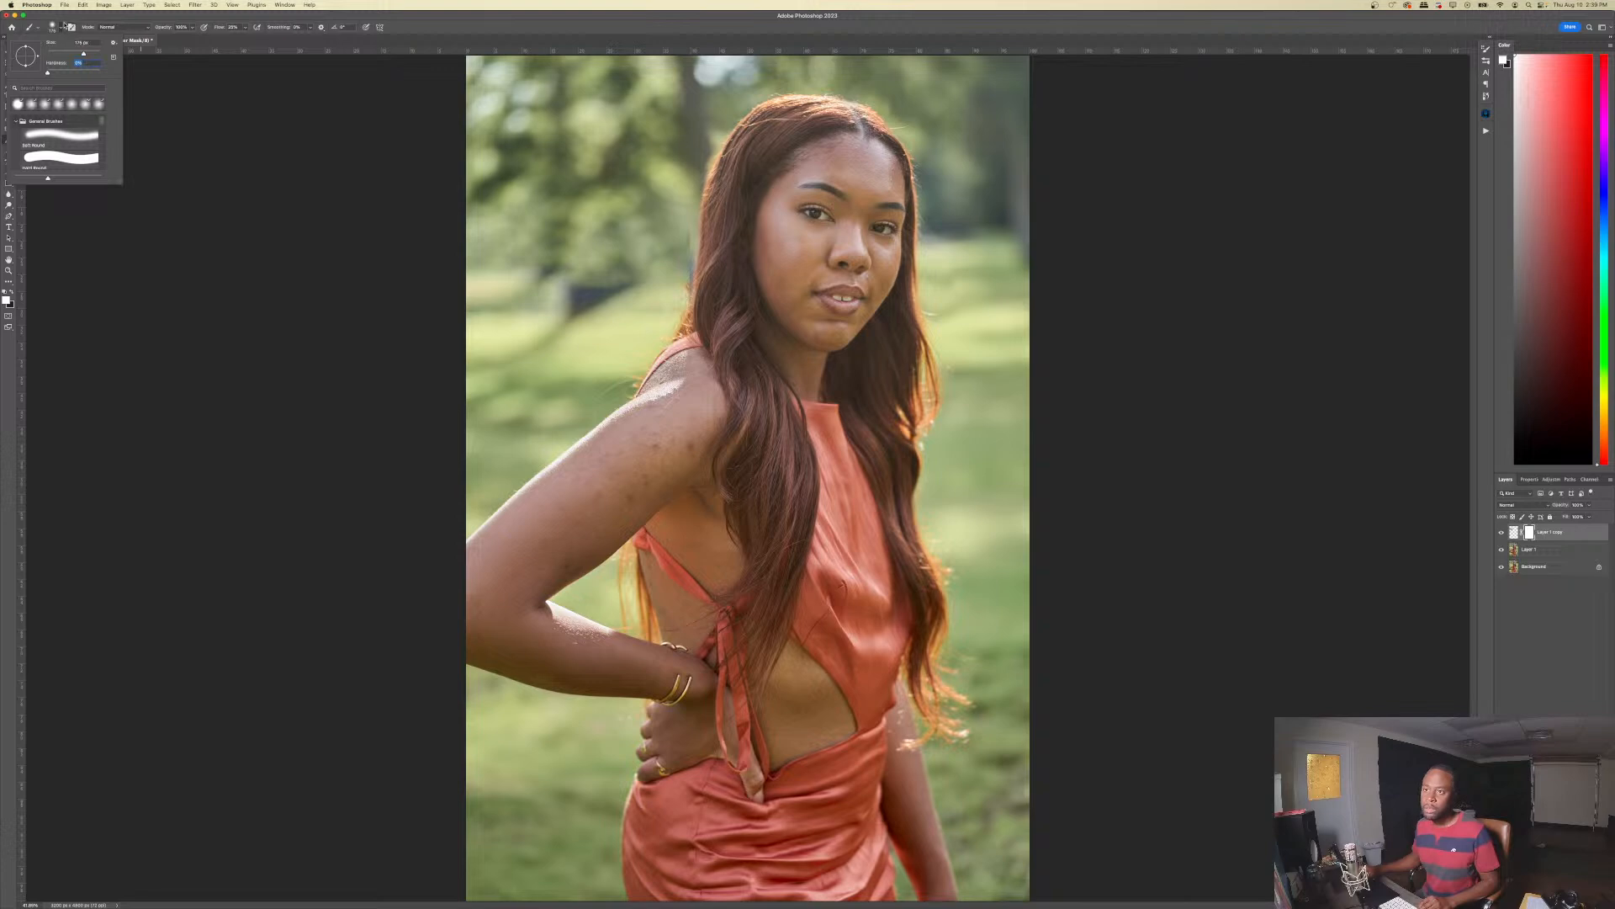
left_click(62, 27)
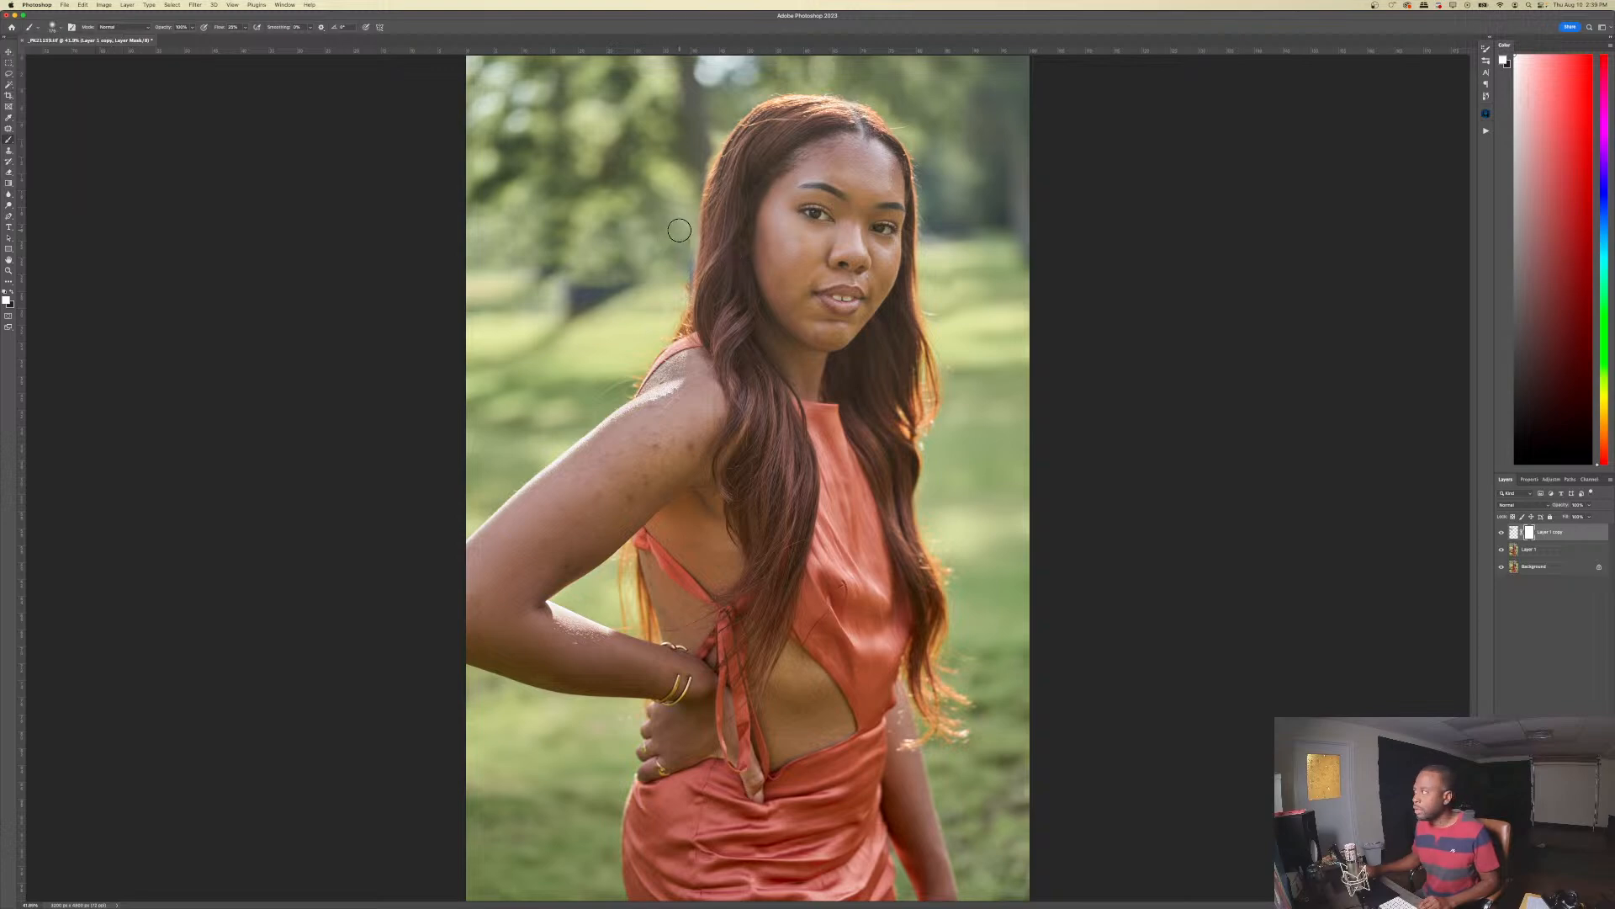
key("x")
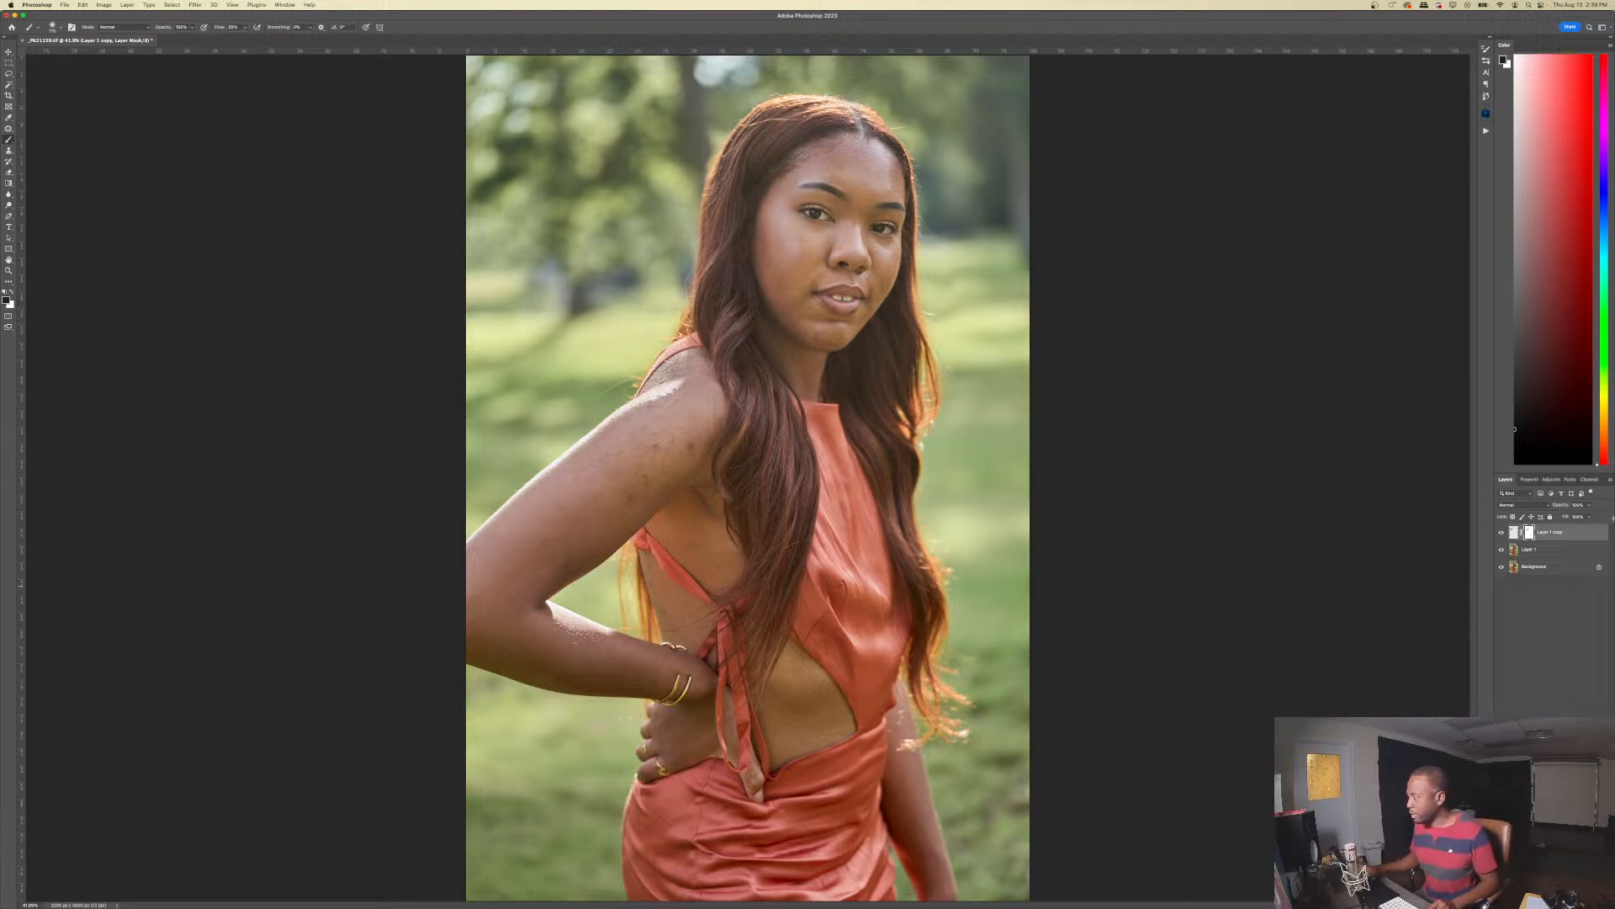
- Merge the masked fill into the portrait, keeping a working layer above Background, and display the available actions
left_click(1610, 480)
left_click(1518, 514)
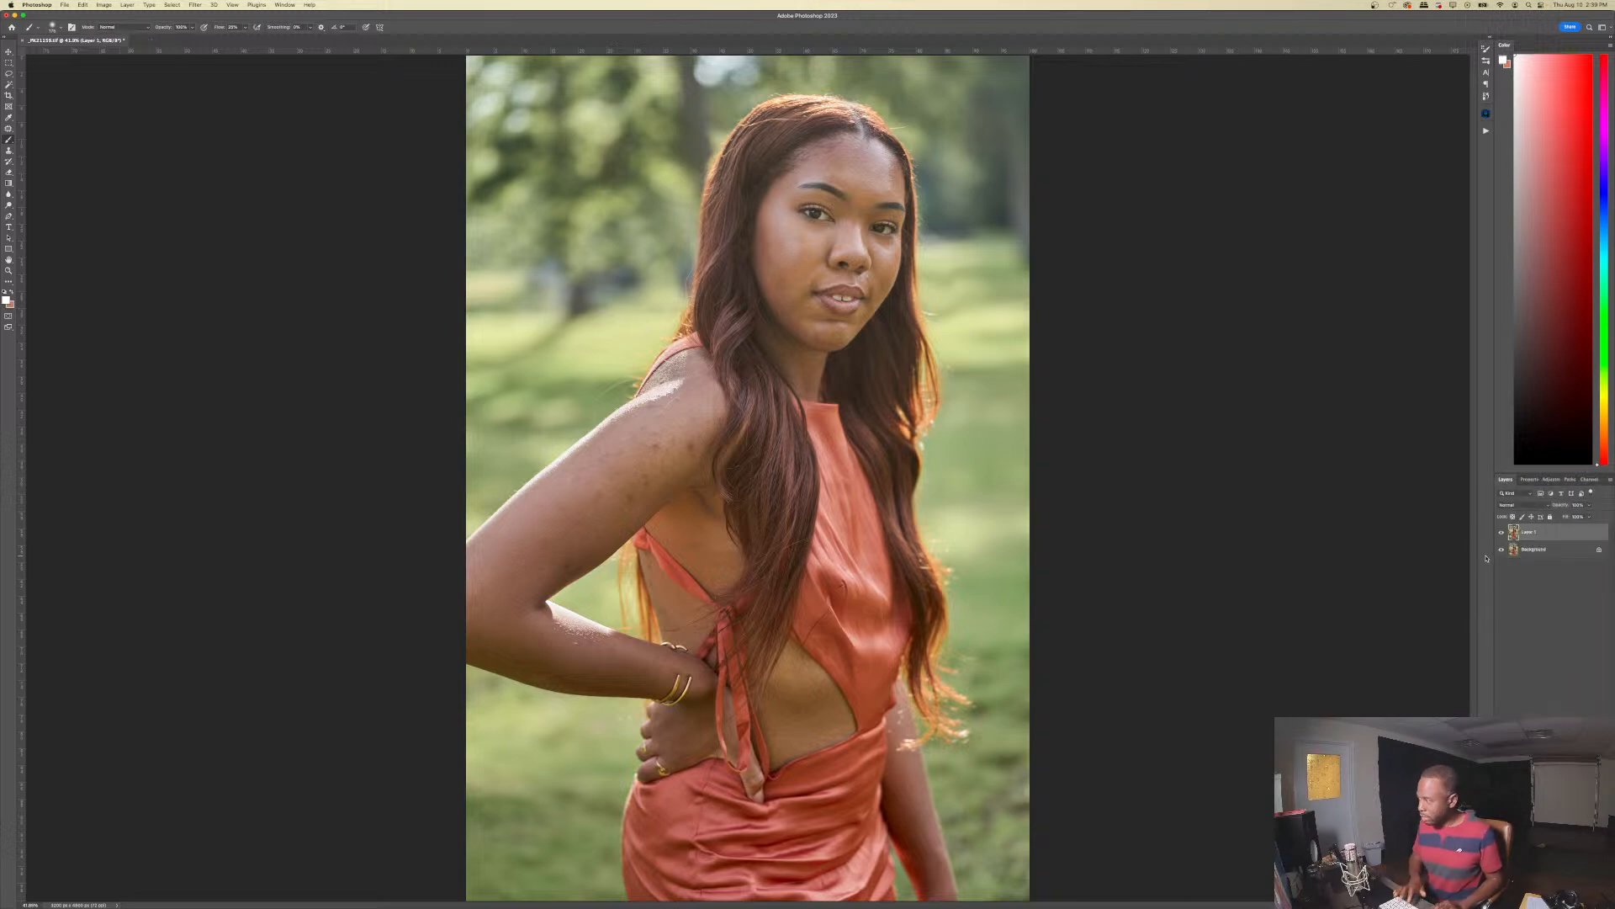
left_click(1486, 131)
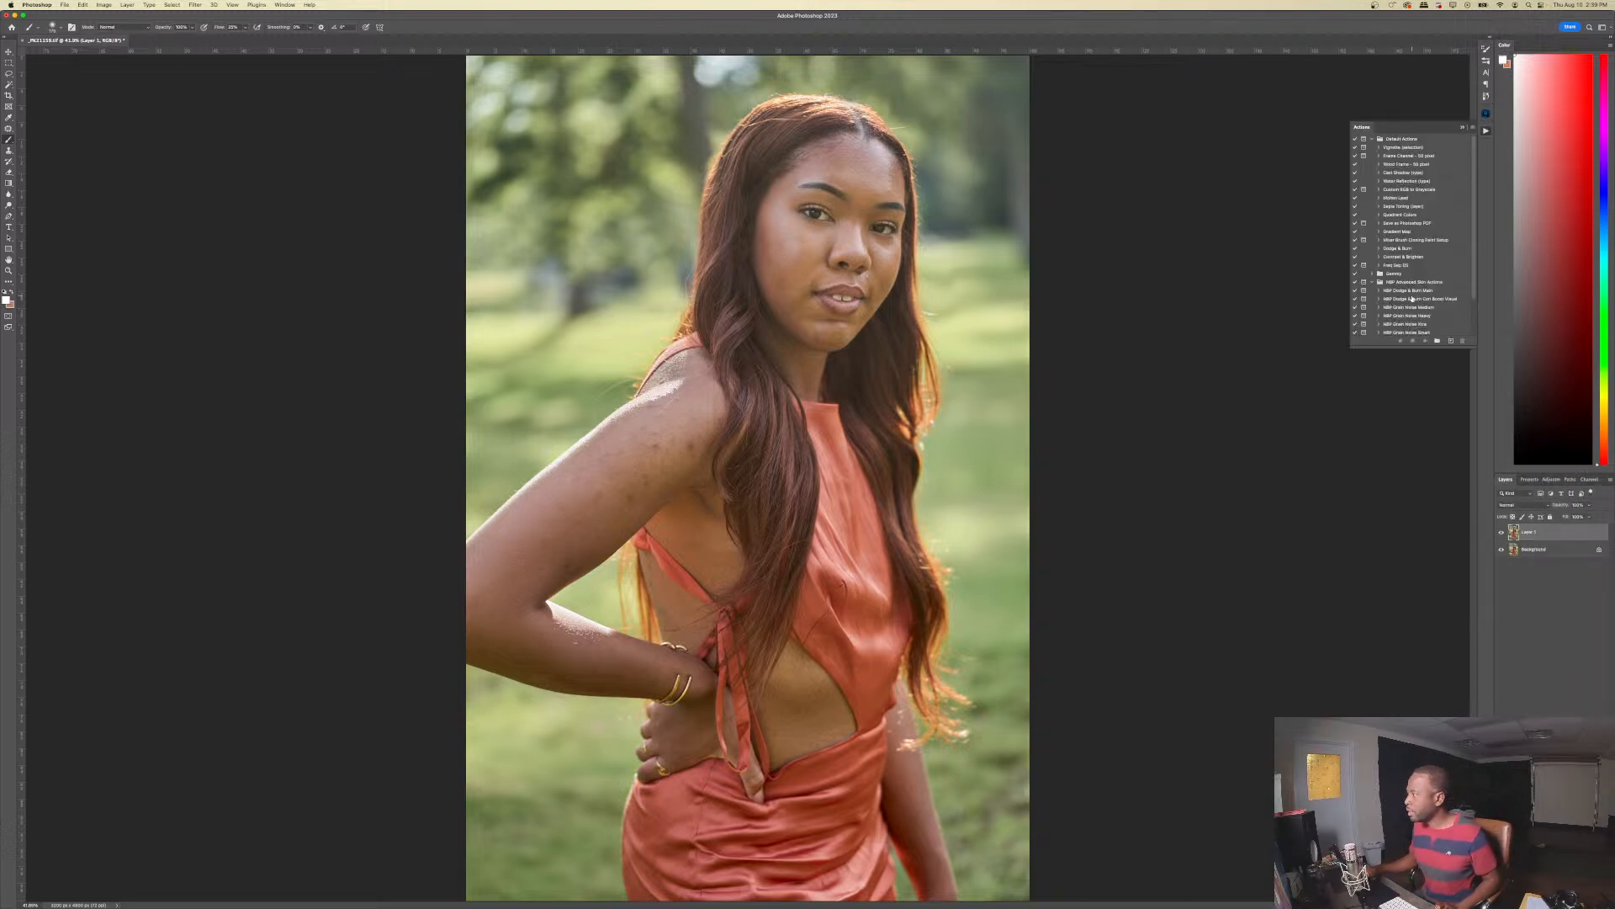
- Run the frequency separation action, check its Dust & Scratches preview on the face, lower the radius, and accept the filter
left_click(1386, 265)
left_click_drag(811, 256, 1043, 296)
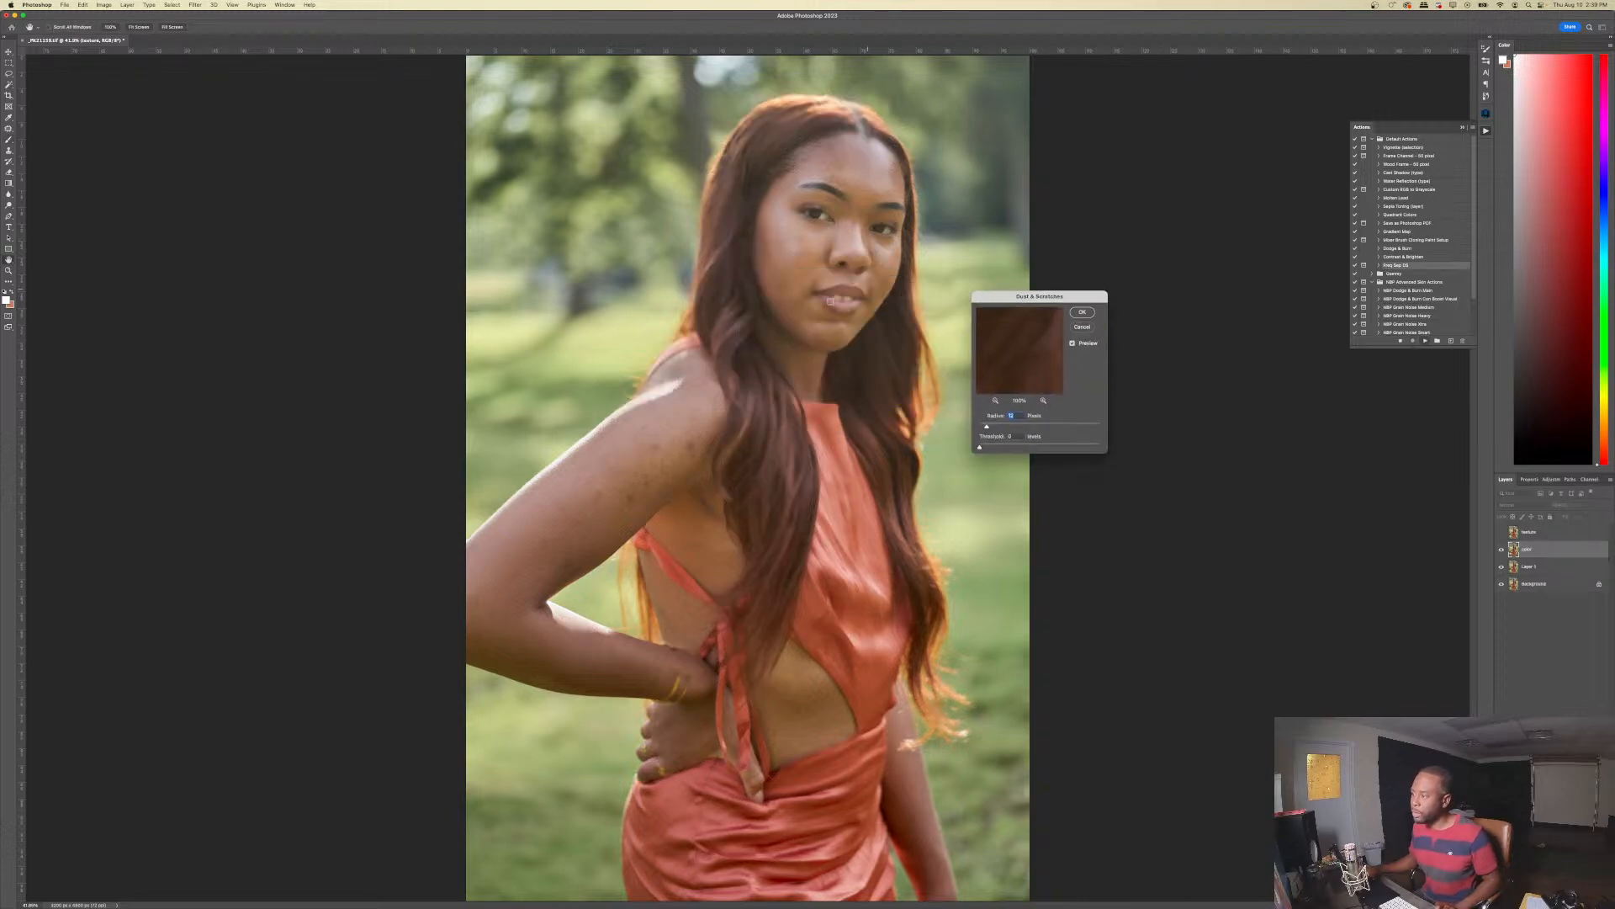
left_click(781, 208)
left_click_drag(1032, 294, 827, 278)
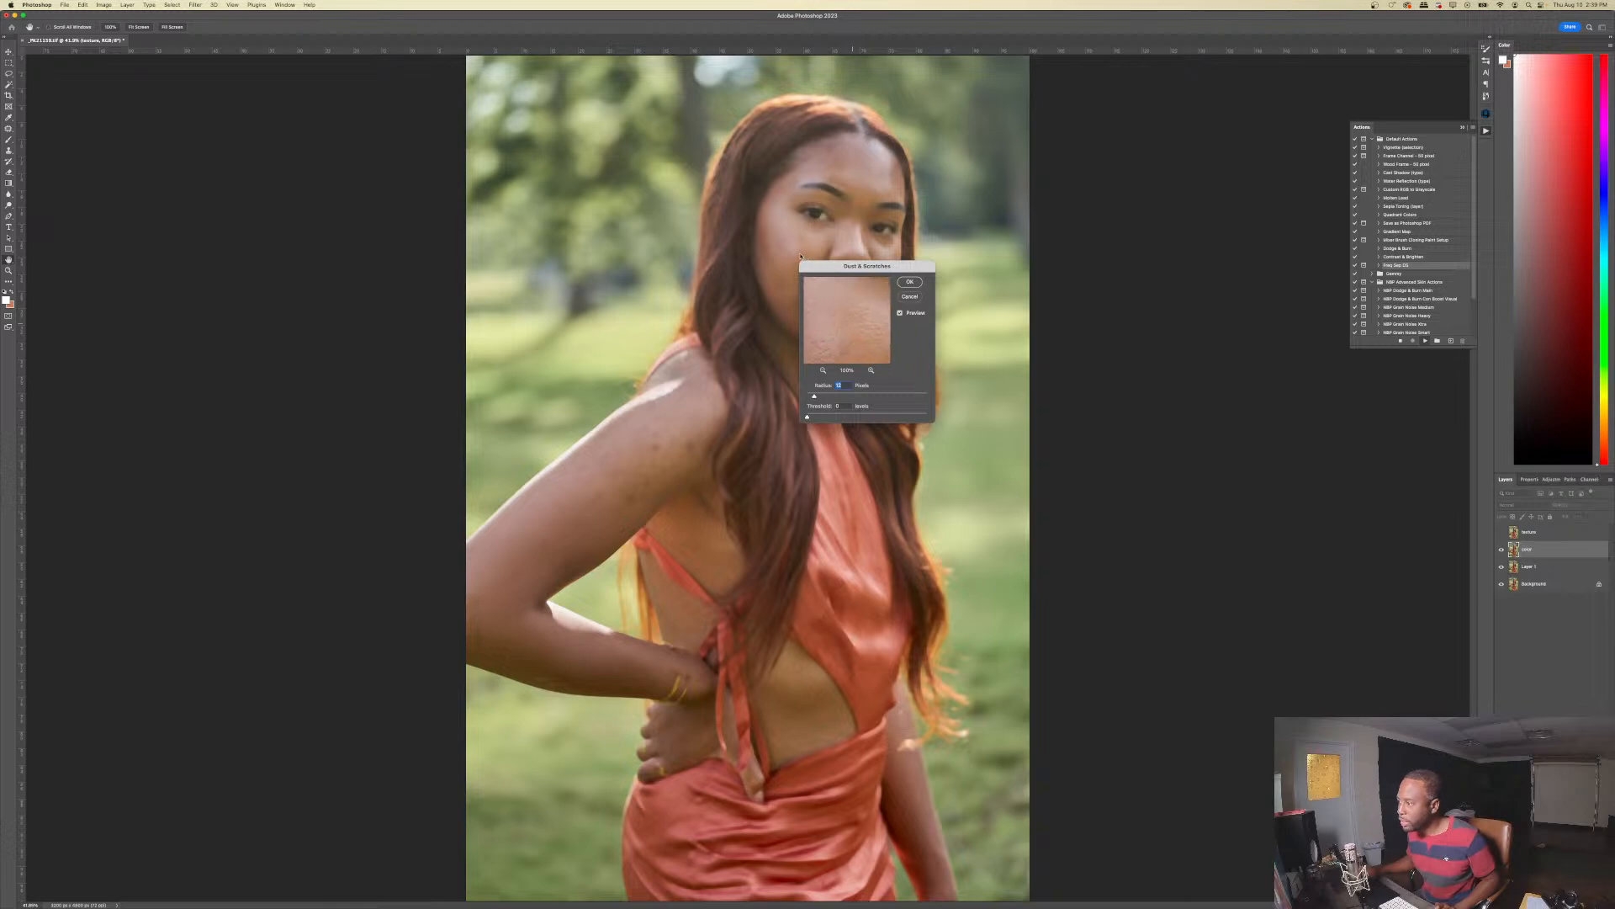
left_click_drag(870, 330, 863, 329)
left_click(872, 371)
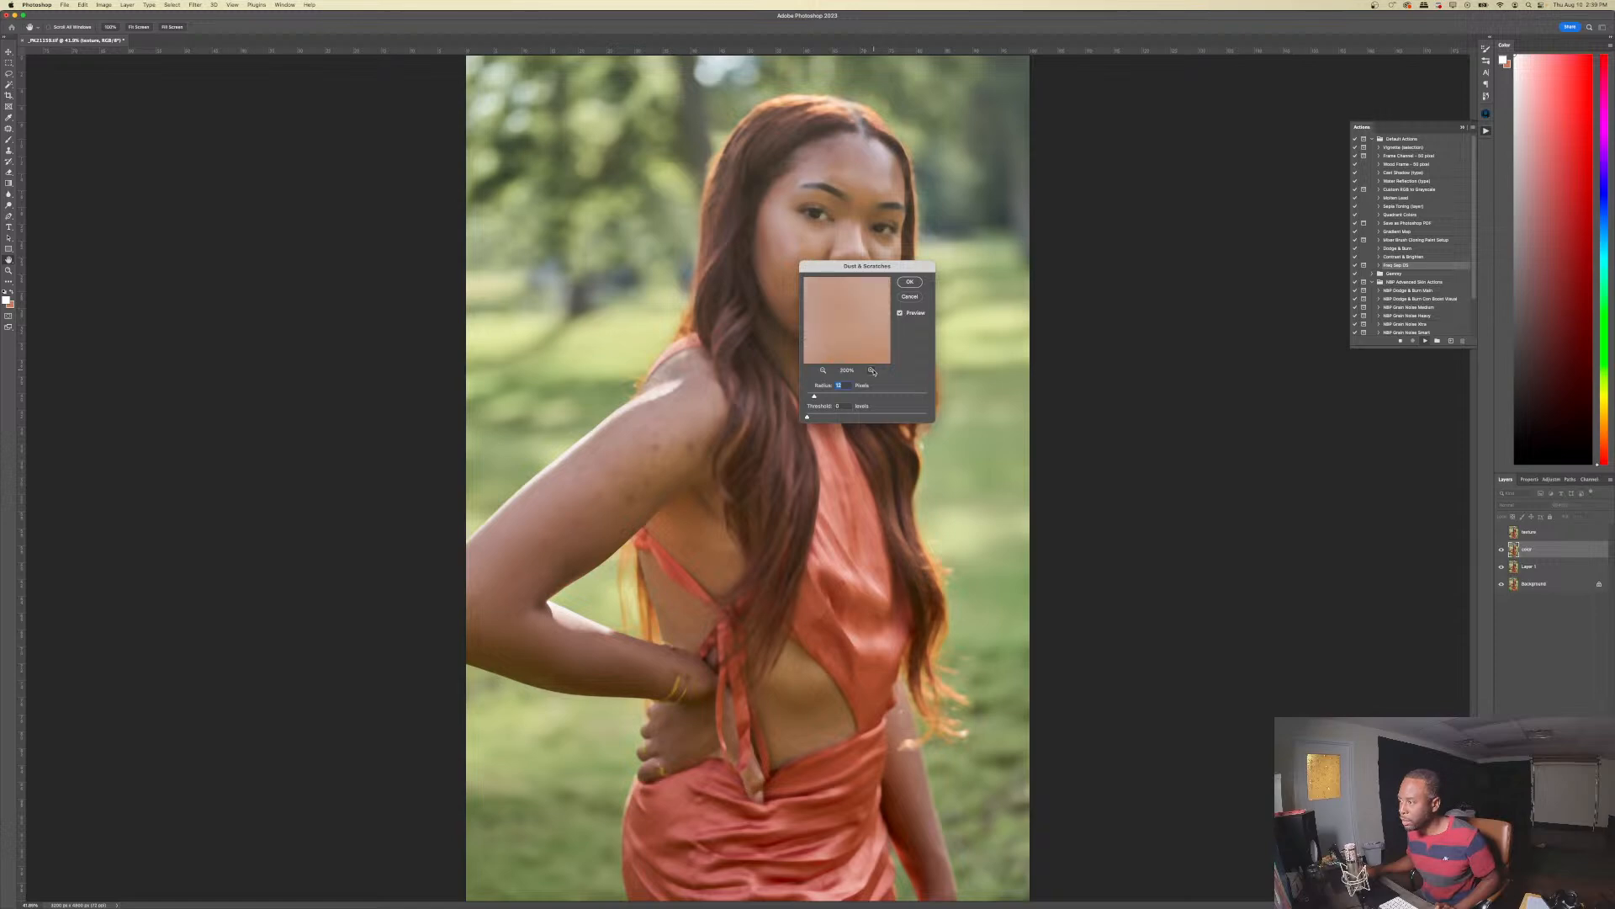
type("1")
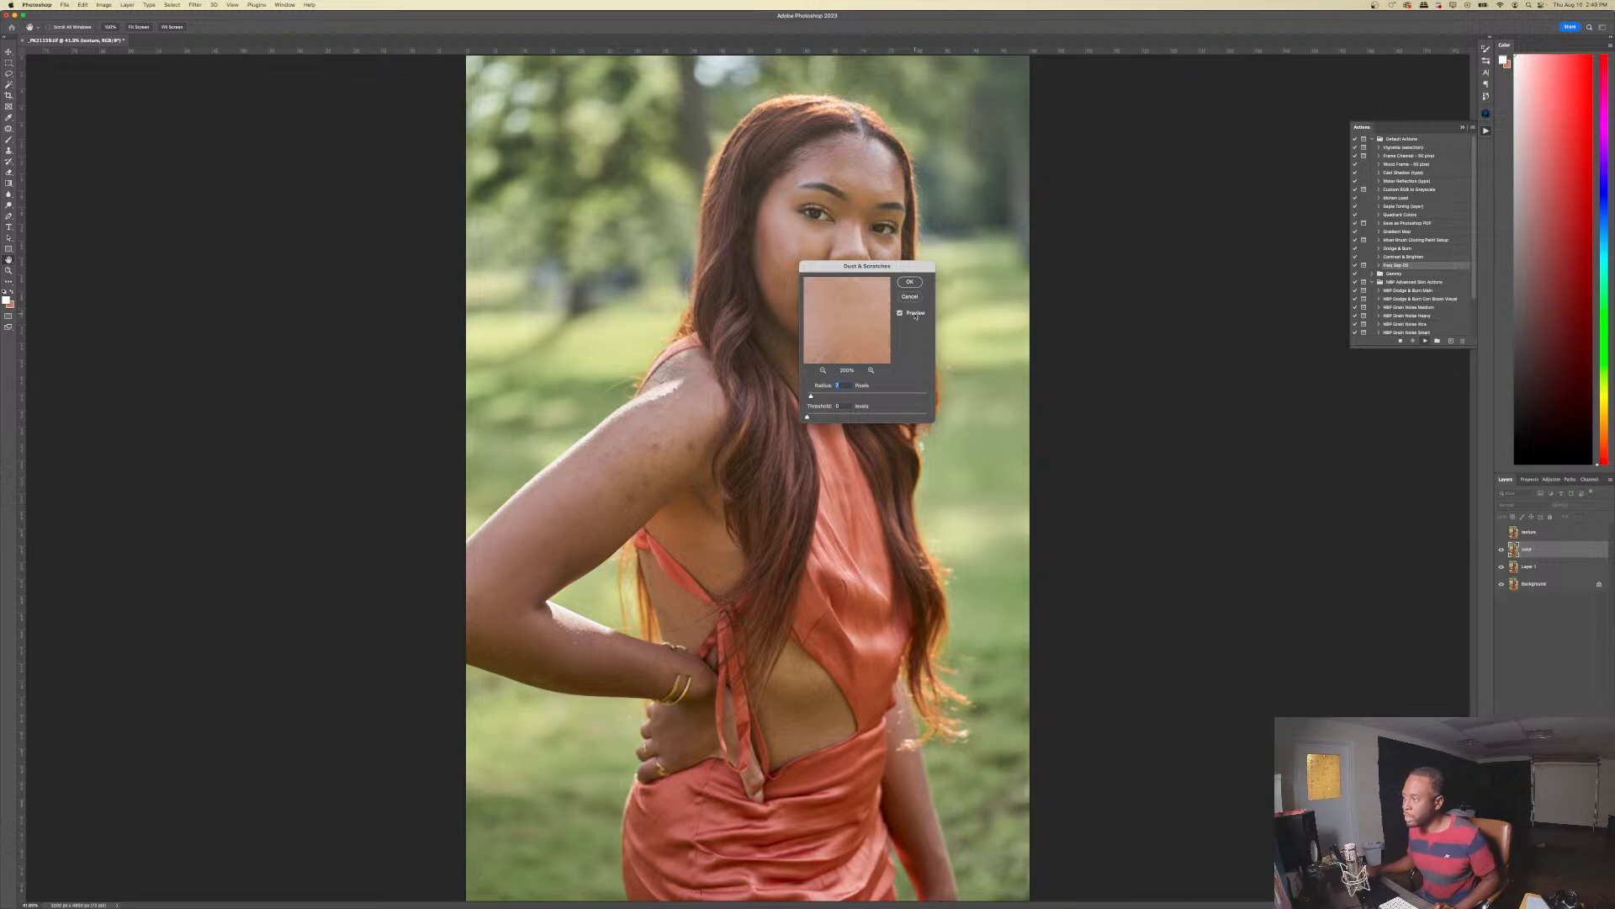
left_click(910, 282)
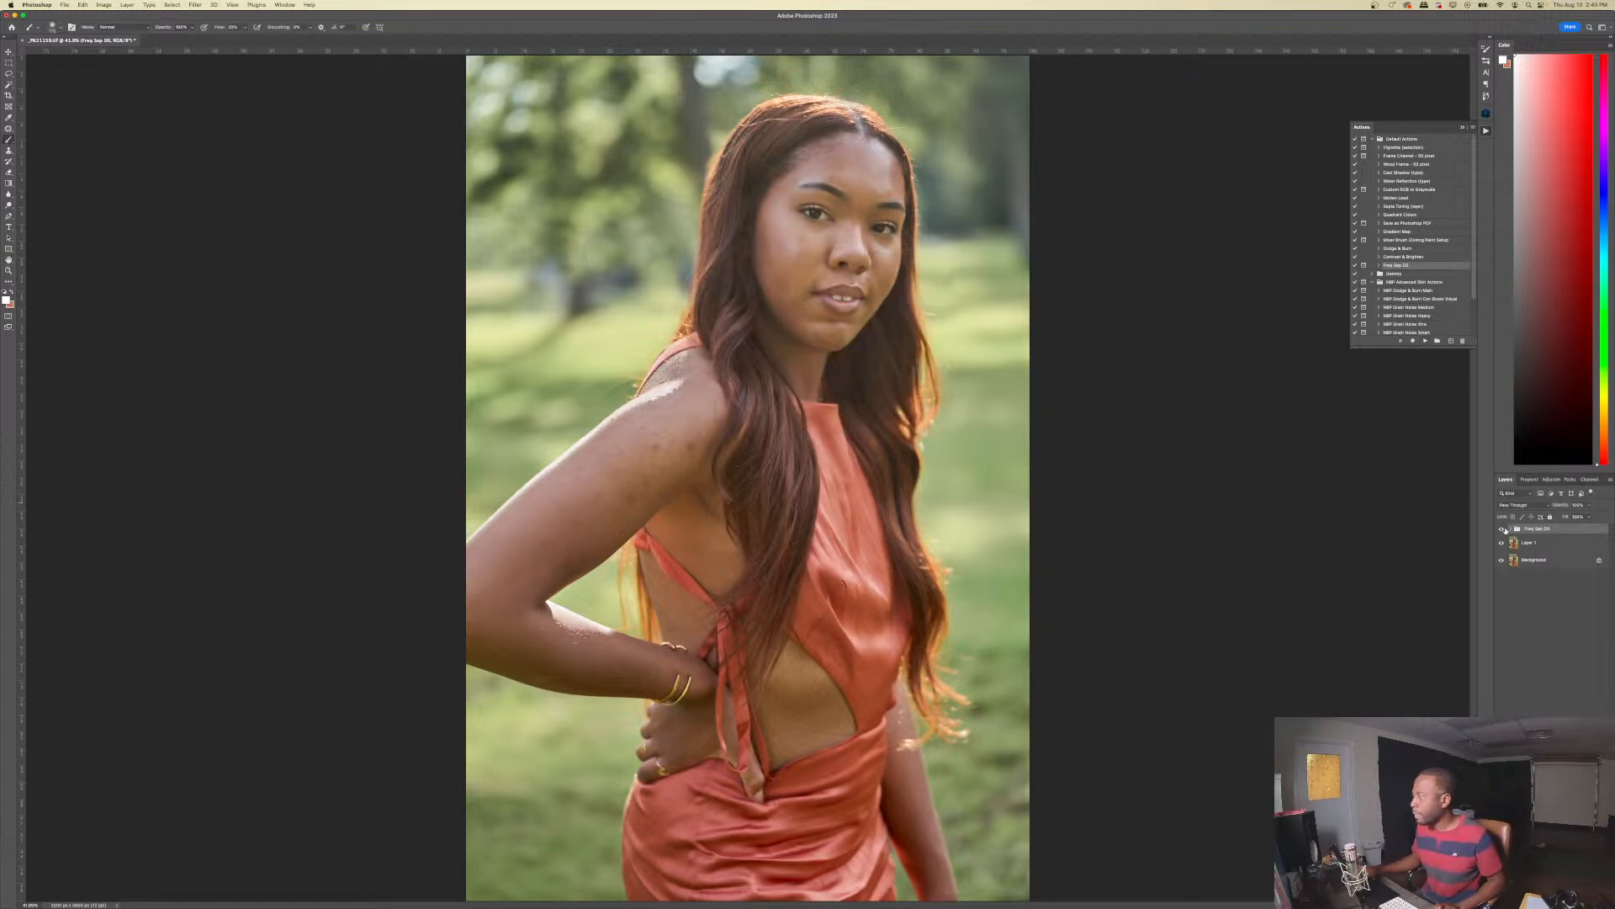
- Expand the frequency separation group, select its color layer, and activate the Lasso tool for work on the face
left_click(1511, 529)
left_click(1540, 560)
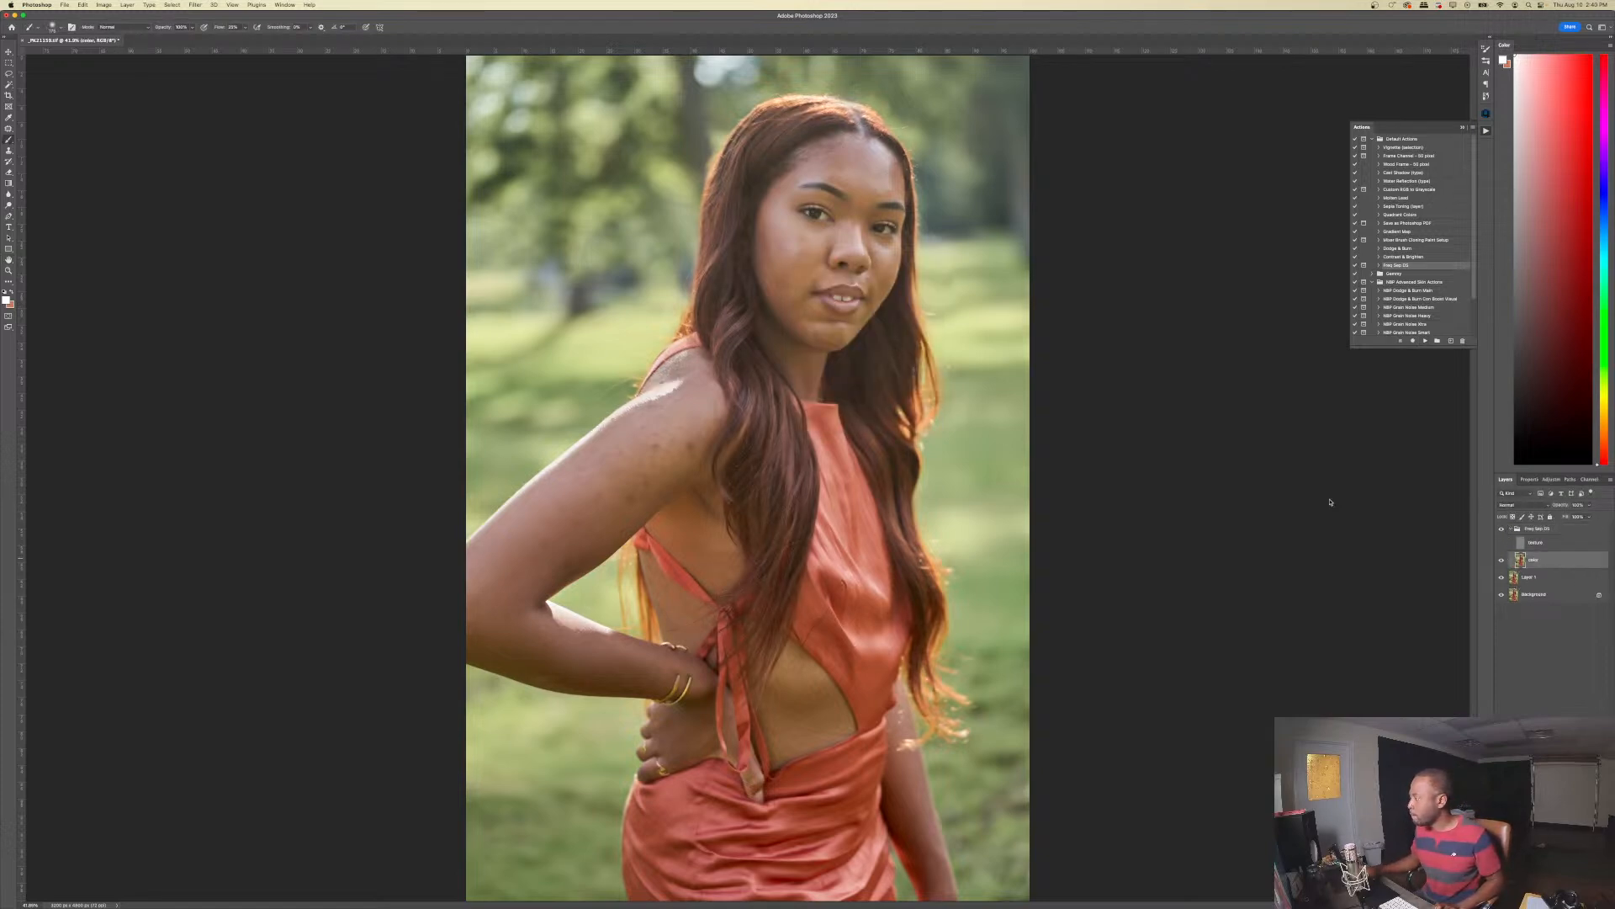
scroll(890, 234, "up", 4)
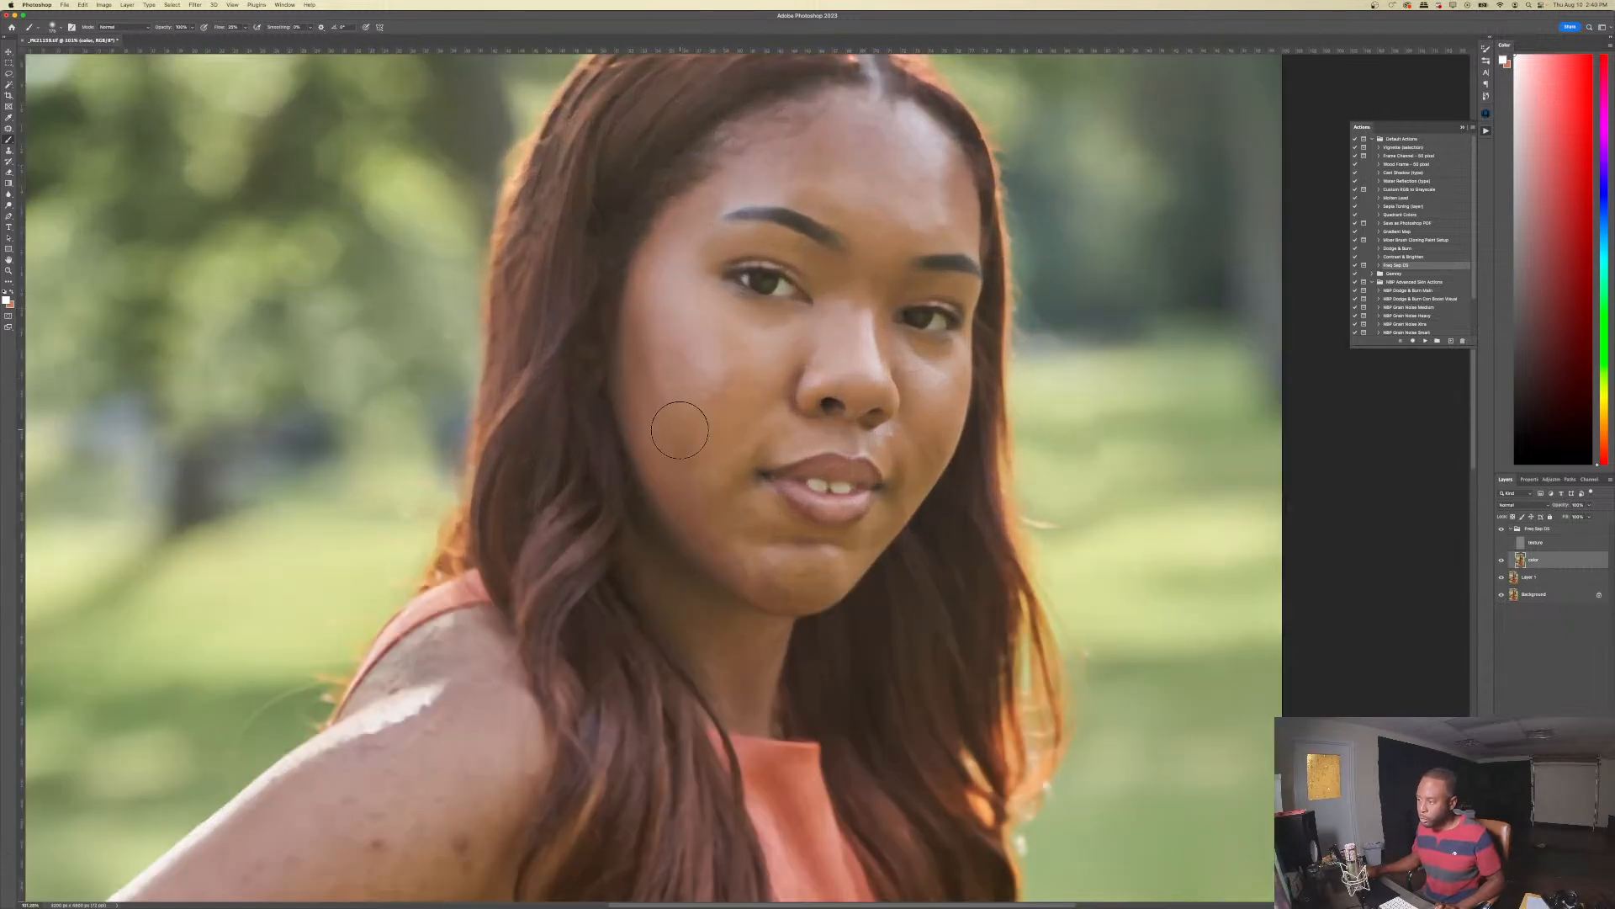
key("bracketleft")
key("bracketleft")
key("bracketleft")
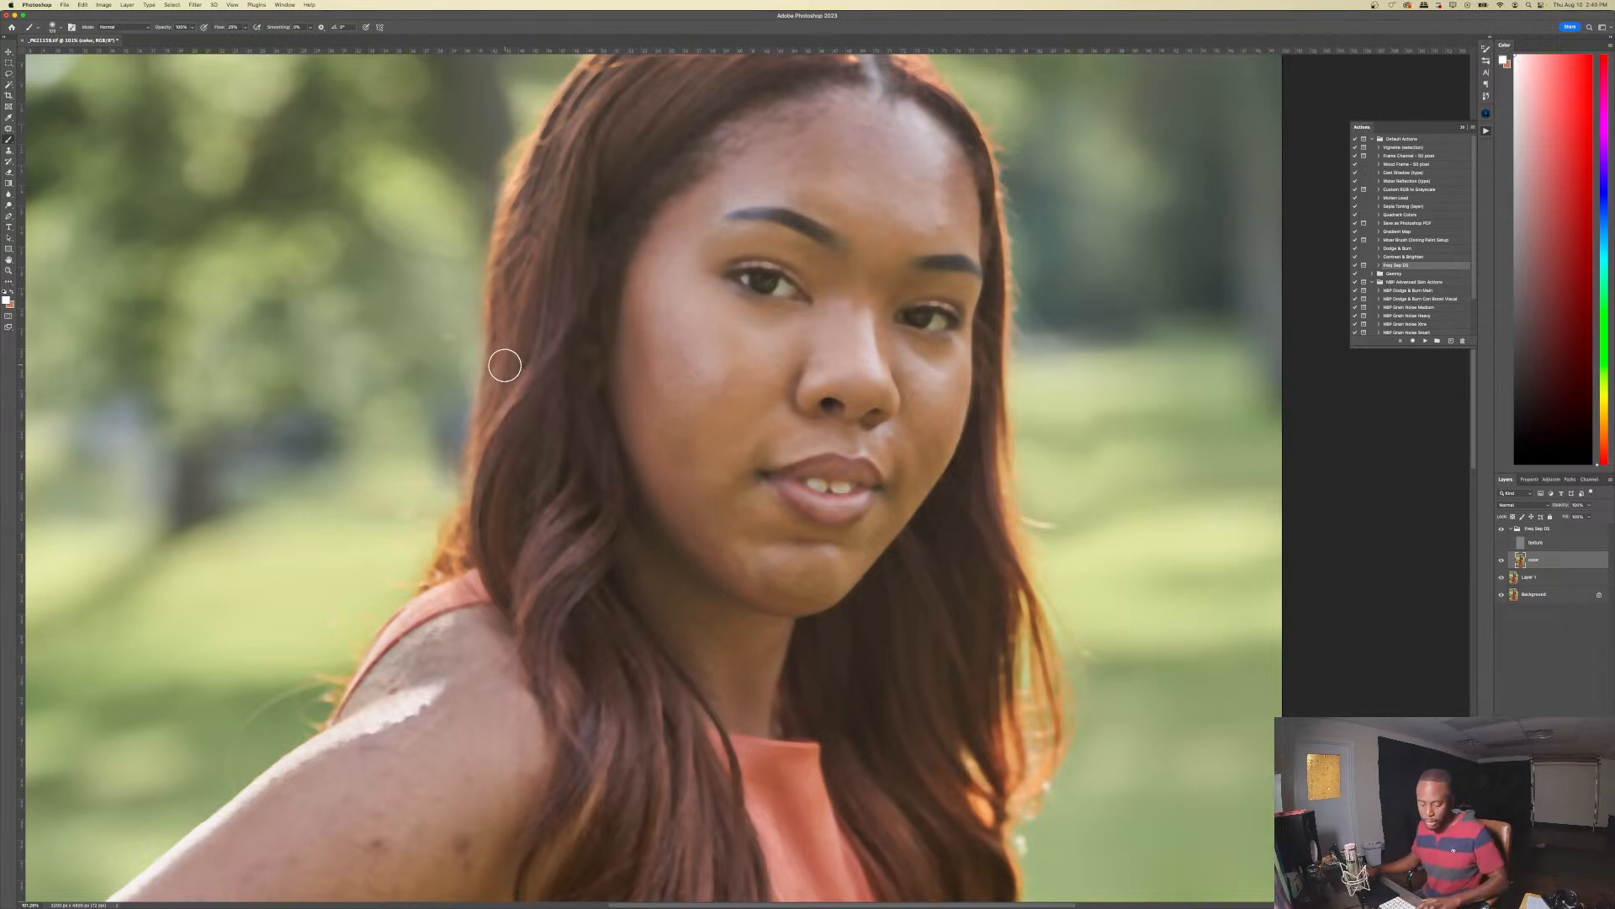
key("shift+b")
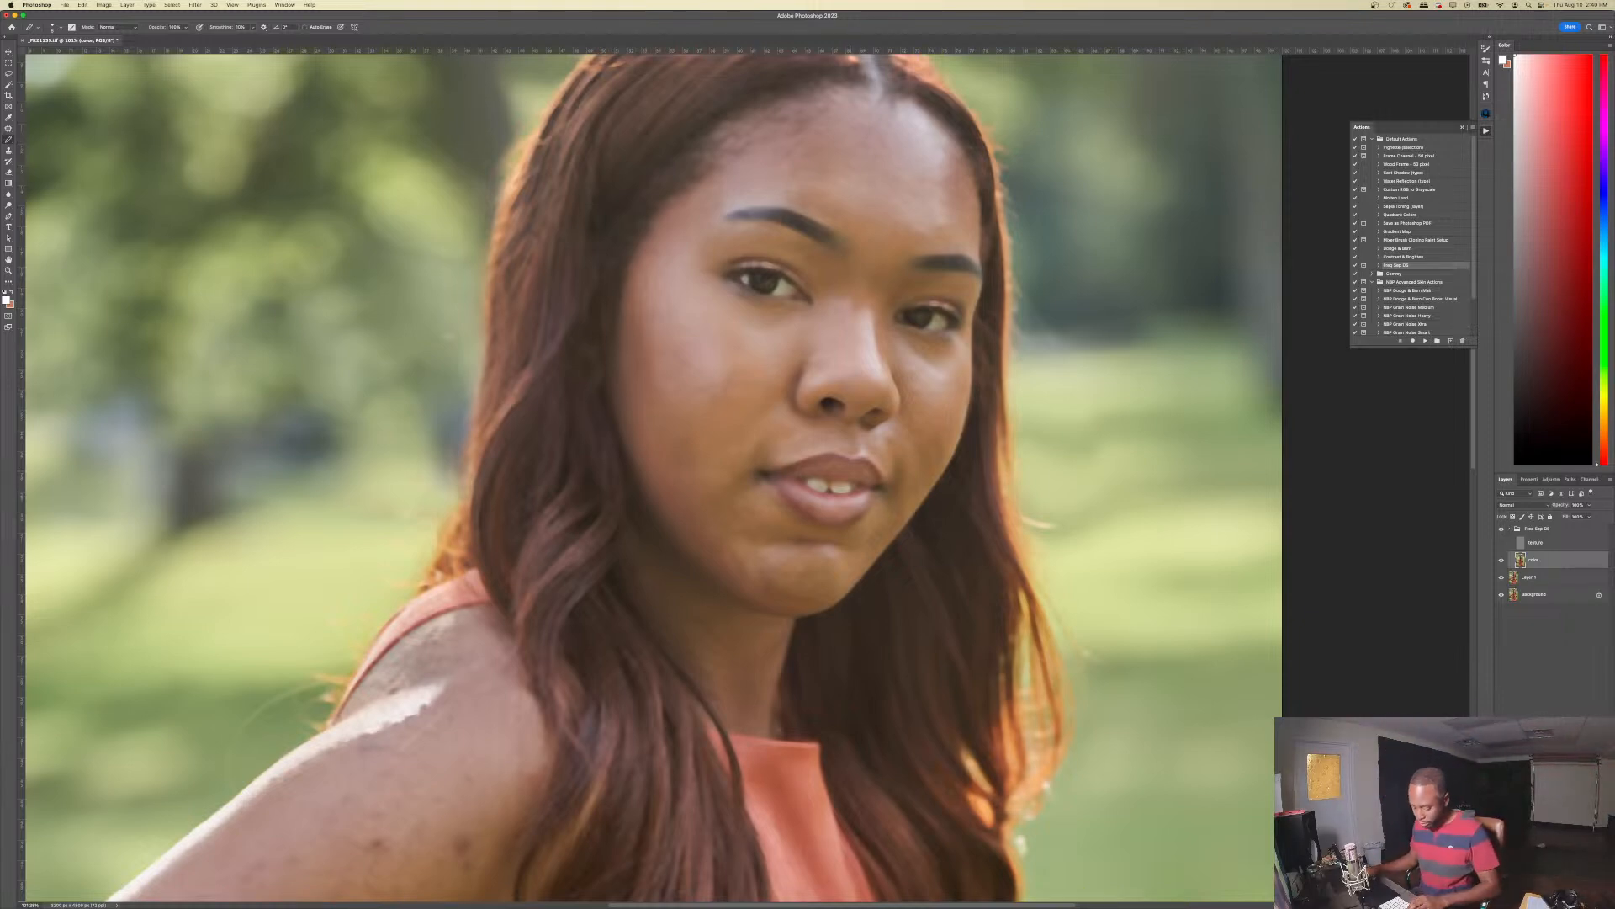
key("l")
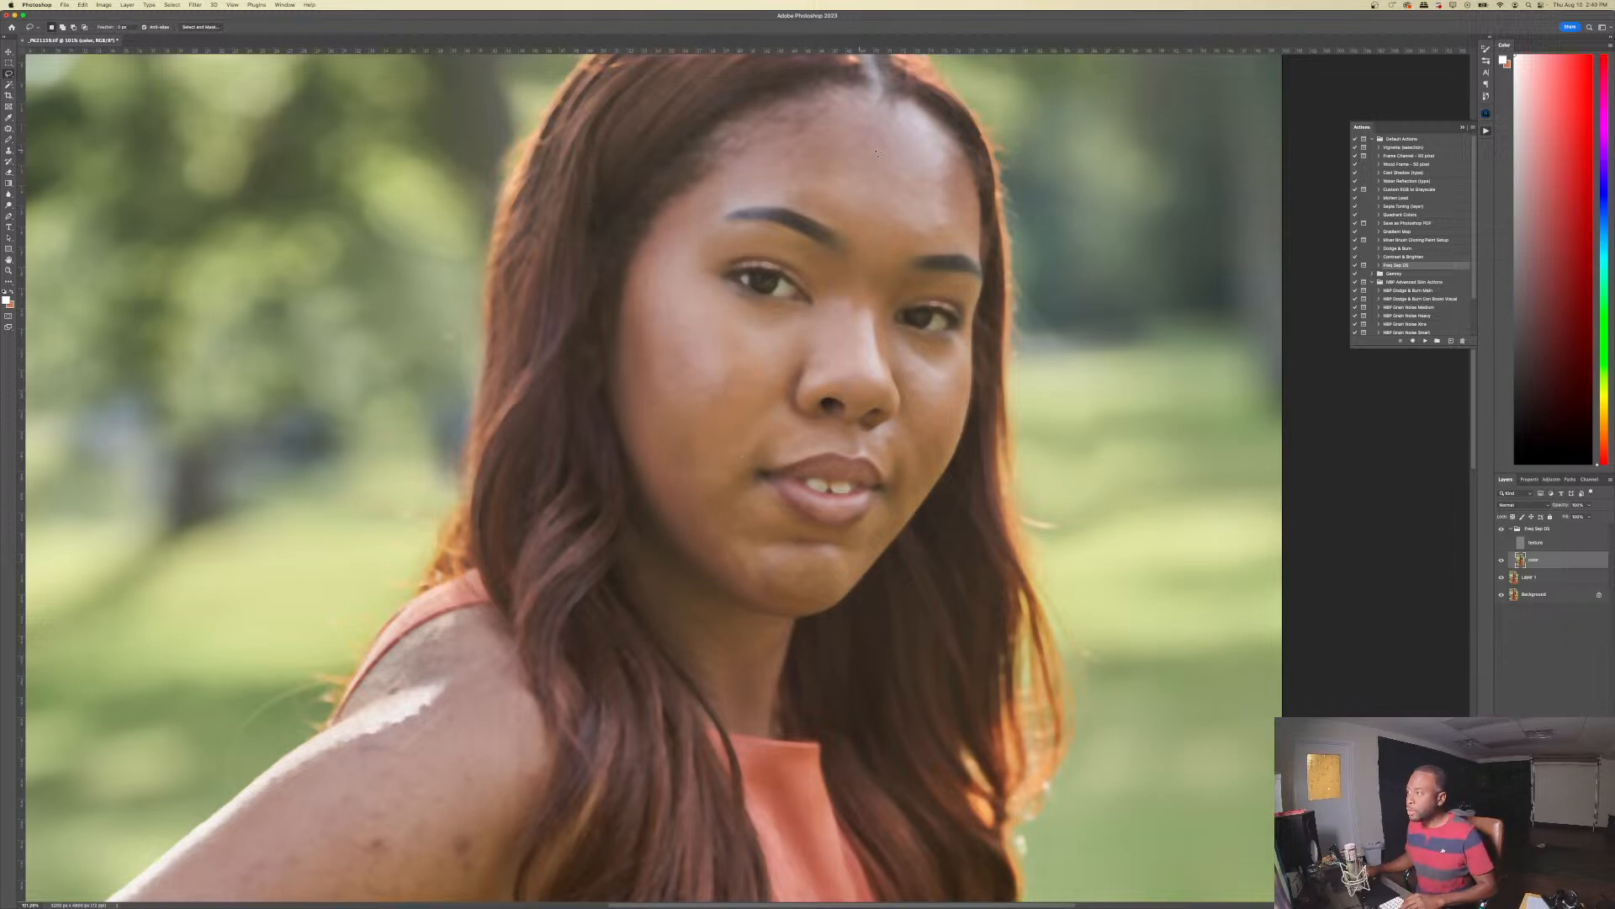
- Lasso the forehead between hairline and eyebrows and smooth its tones with Gaussian Blur
mouse_move(938, 143)
left_mouse_down()
mouse_move(852, 112)
mouse_move(756, 128)
mouse_move(736, 172)
left_mouse_up()
left_click_drag(934, 134, 937, 140)
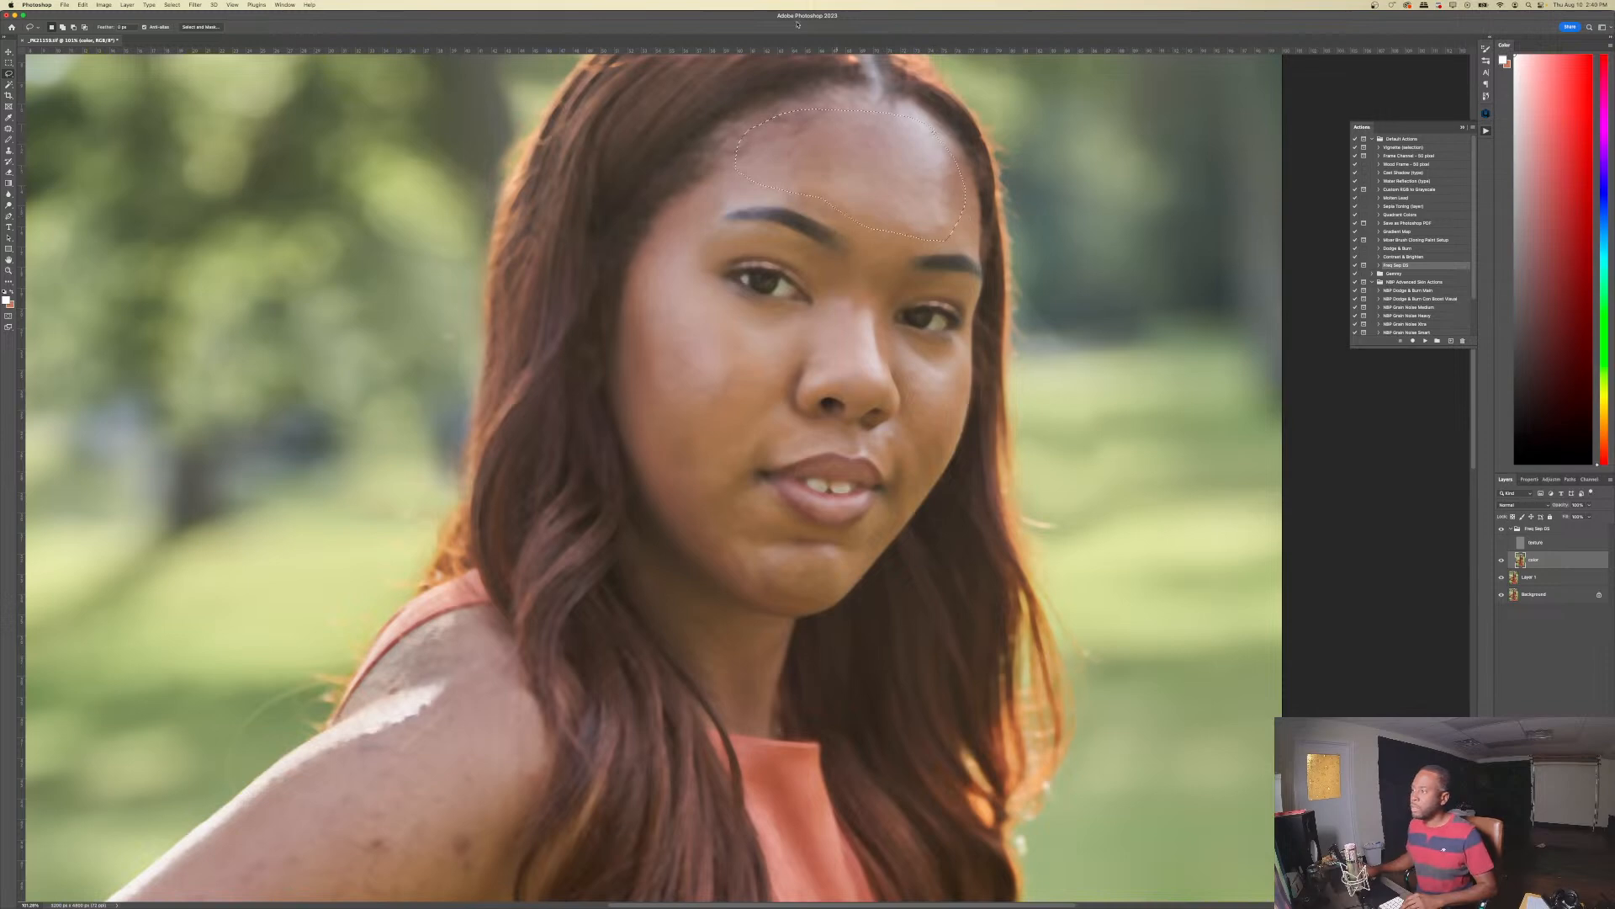
left_click(172, 5)
mouse_move(194, 5)
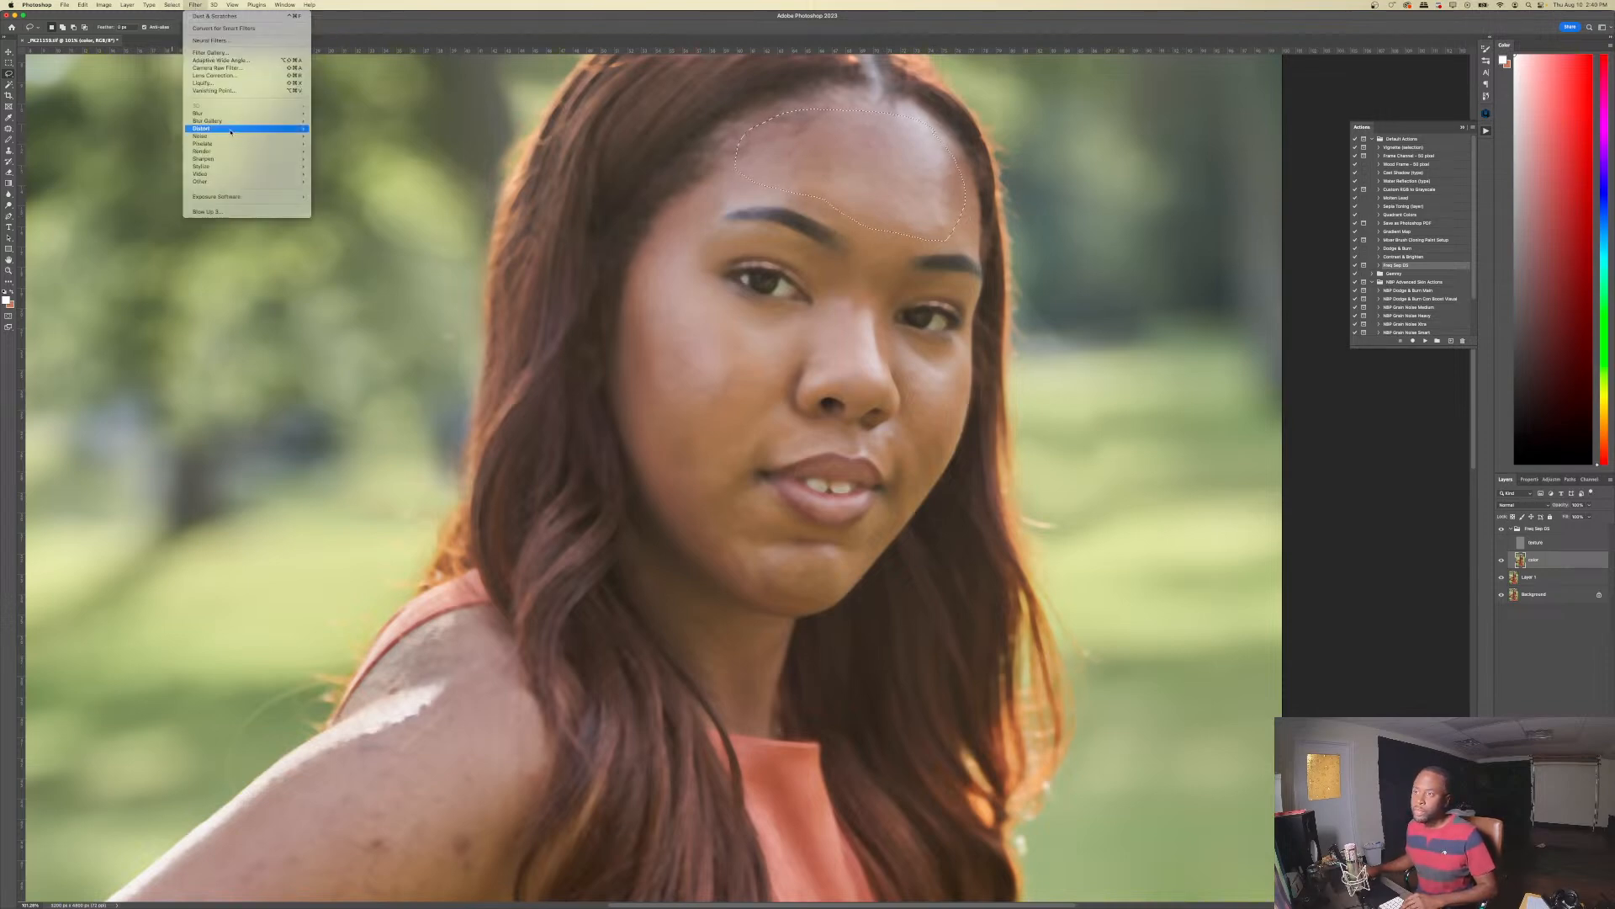
mouse_move(252, 113)
left_click(336, 143)
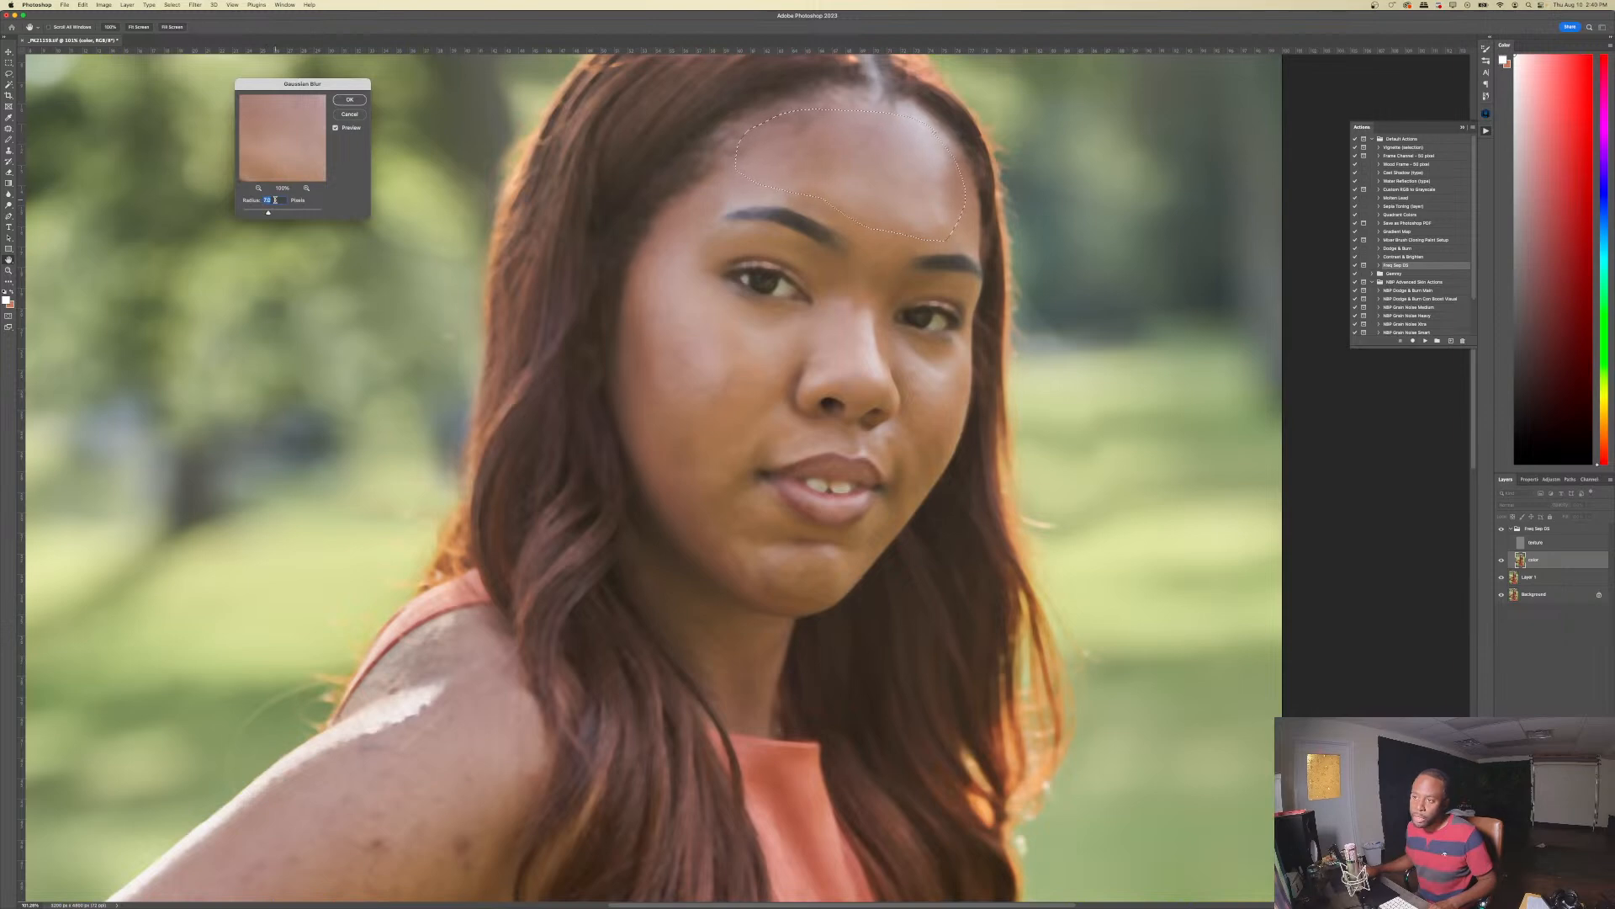
left_click(350, 101)
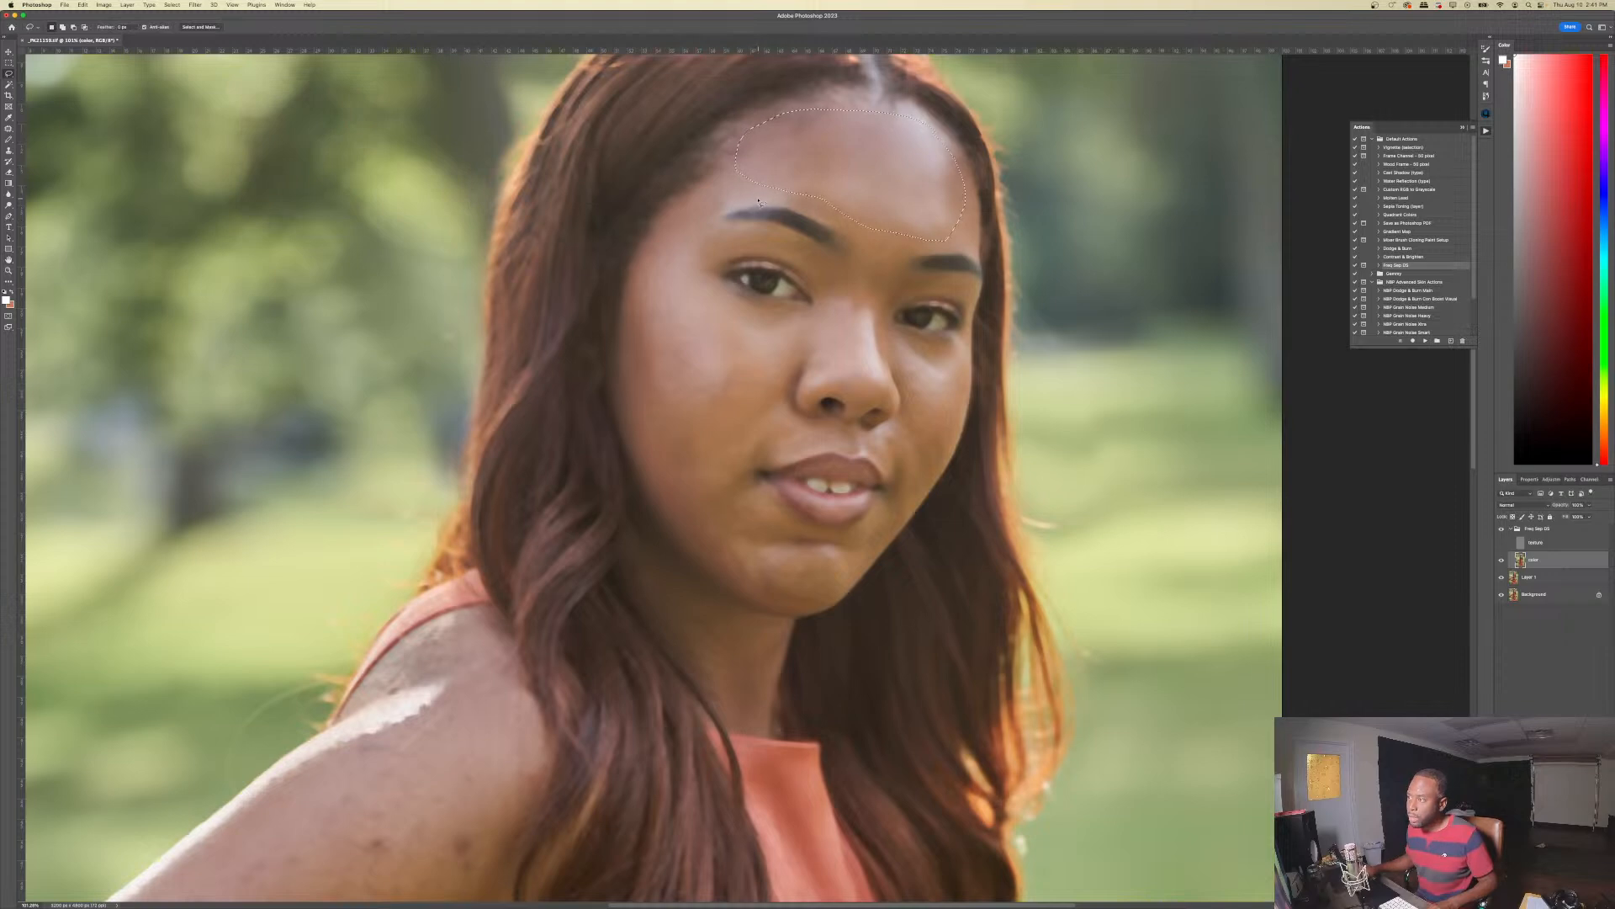
- Lasso the temple with the upper near cheek, the under-eye area and the far cheek in turn, repeating the Gaussian Blur on each
mouse_move(660, 404)
left_mouse_down()
mouse_move(636, 375)
mouse_move(646, 250)
mouse_move(685, 202)
mouse_move(759, 187)
left_mouse_up()
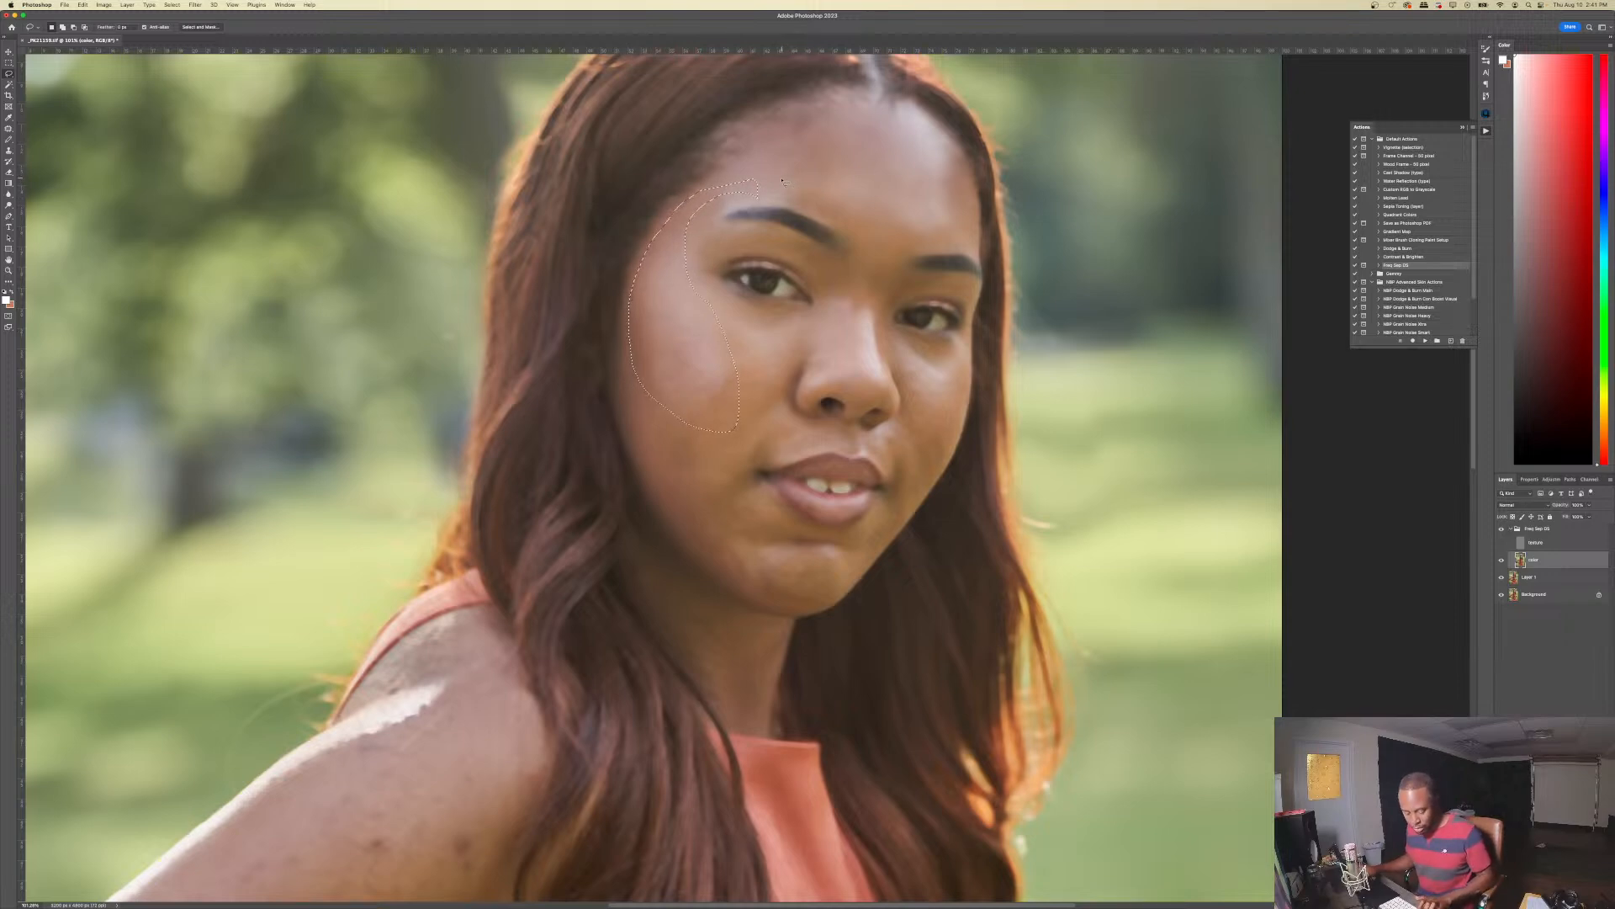
left_click(194, 5)
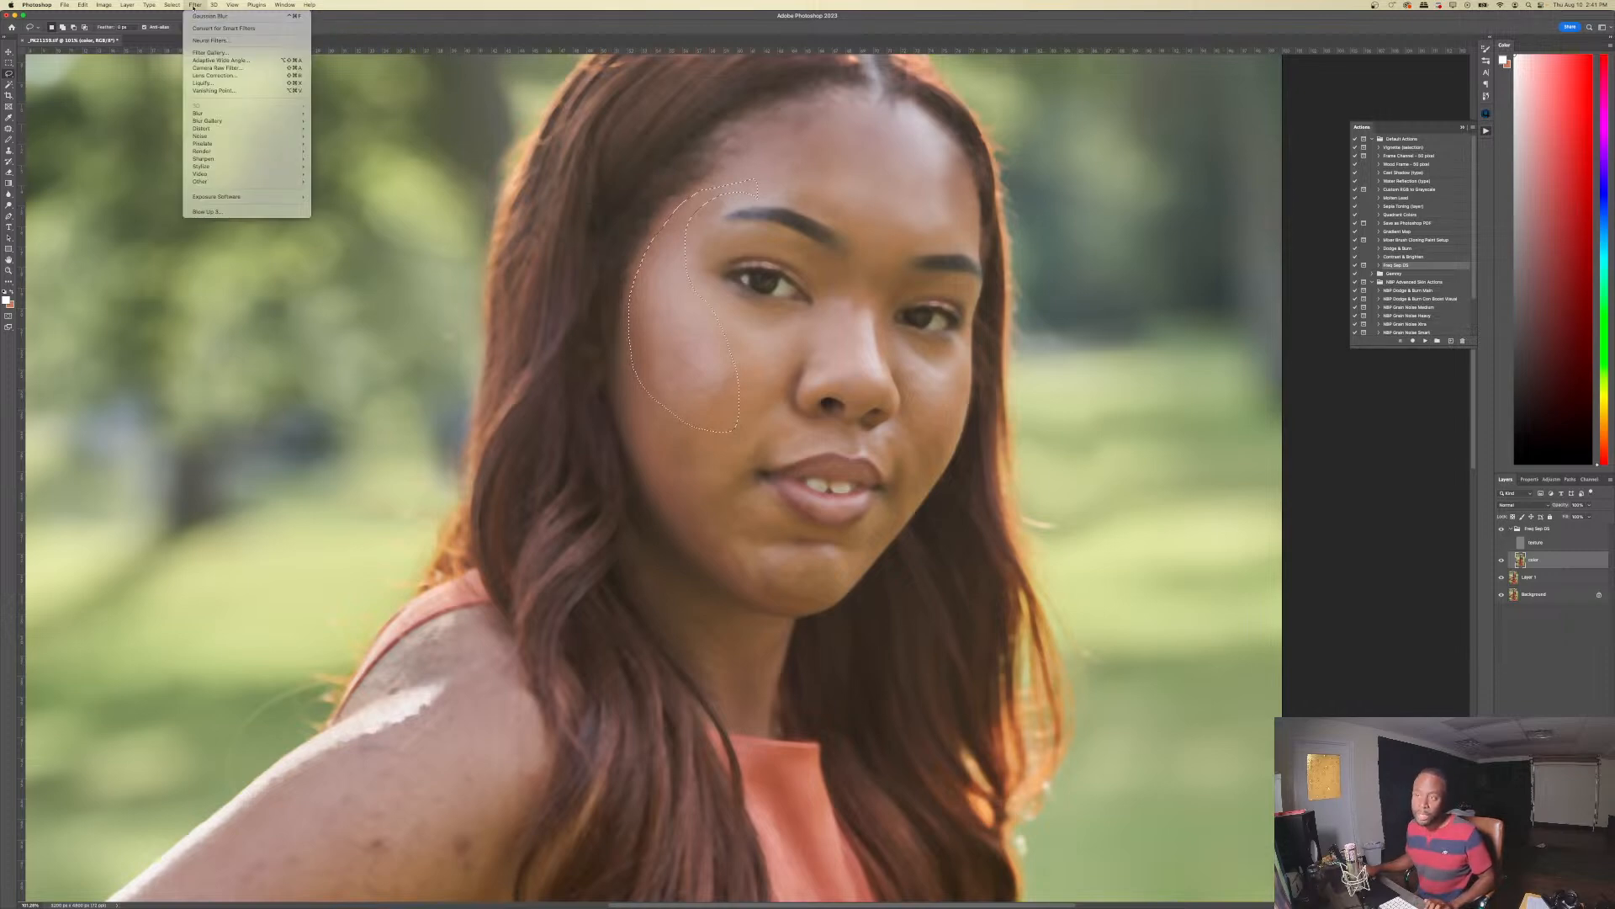
left_click(658, 122)
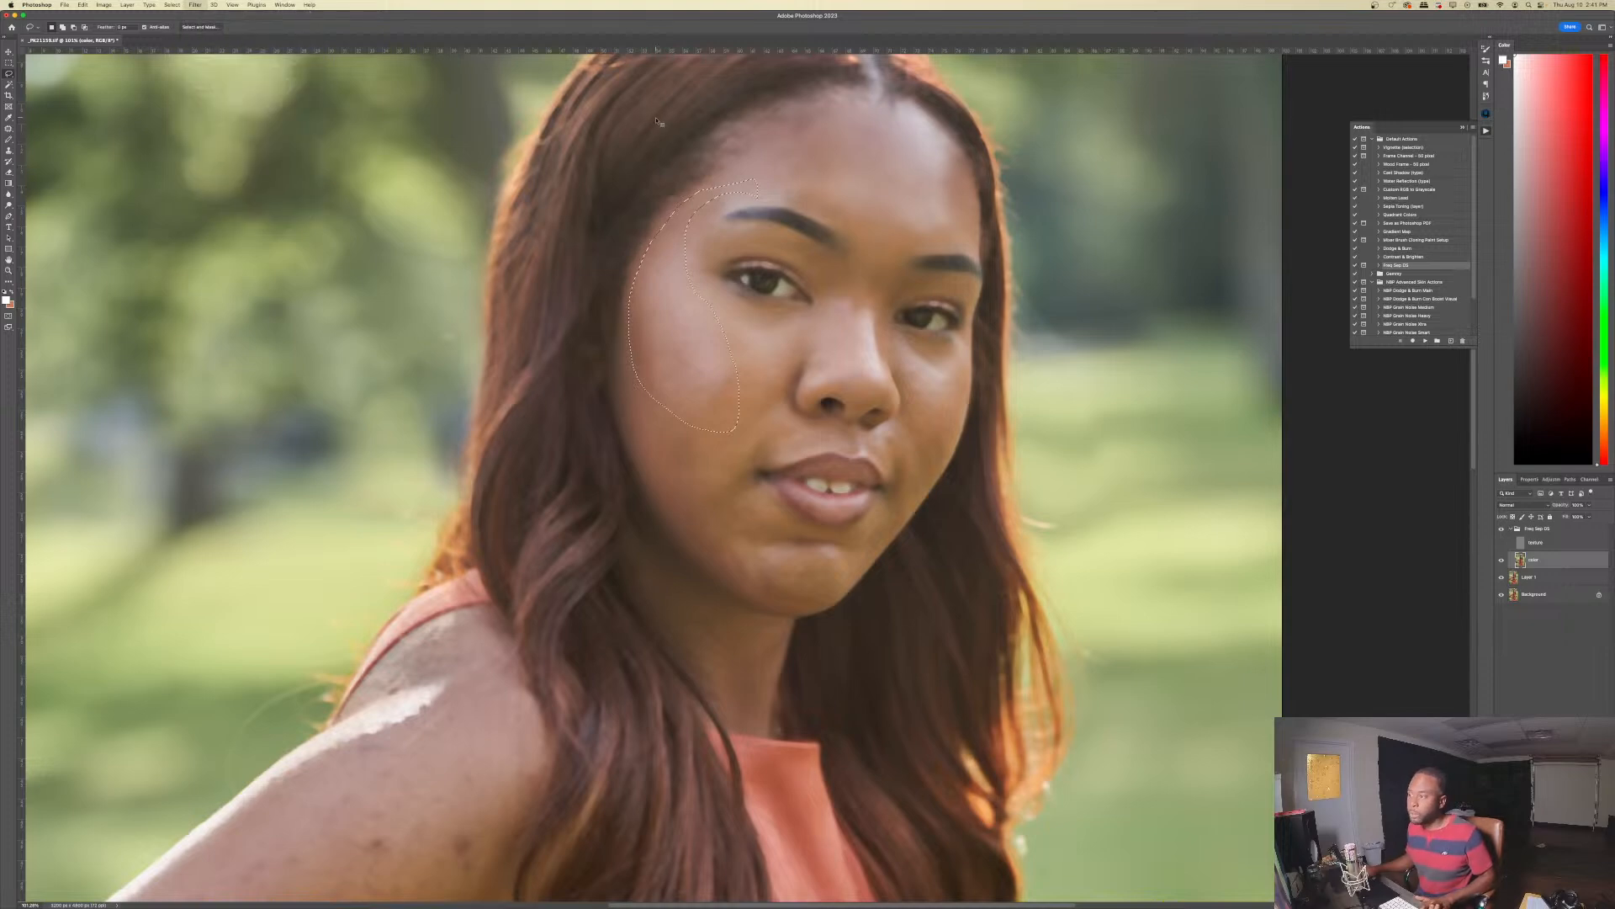
left_click_drag(769, 356, 803, 335)
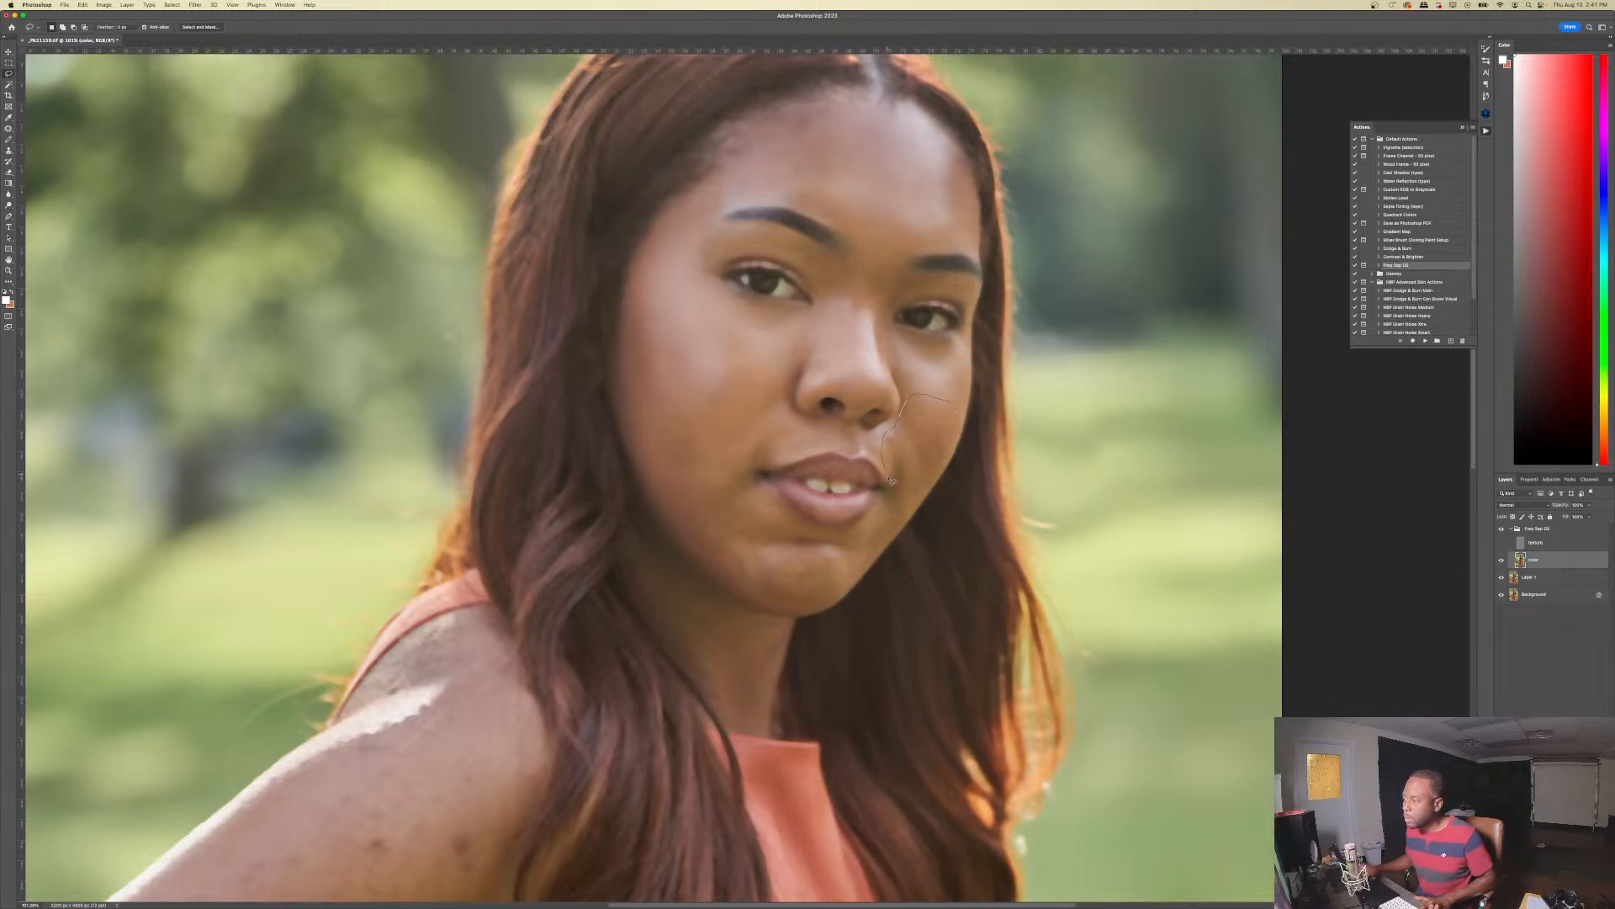
left_click_drag(925, 493, 944, 466)
left_click_drag(956, 407, 954, 402)
- Lasso the lower near cheek along the jaw and the skin between nose and mouth, repeating the Gaussian Blur on each
mouse_move(678, 387)
left_mouse_down()
mouse_move(631, 375)
mouse_move(658, 486)
mouse_move(691, 553)
mouse_move(746, 589)
mouse_move(764, 495)
mouse_move(677, 388)
left_mouse_up()
key("ctrl+super+f")
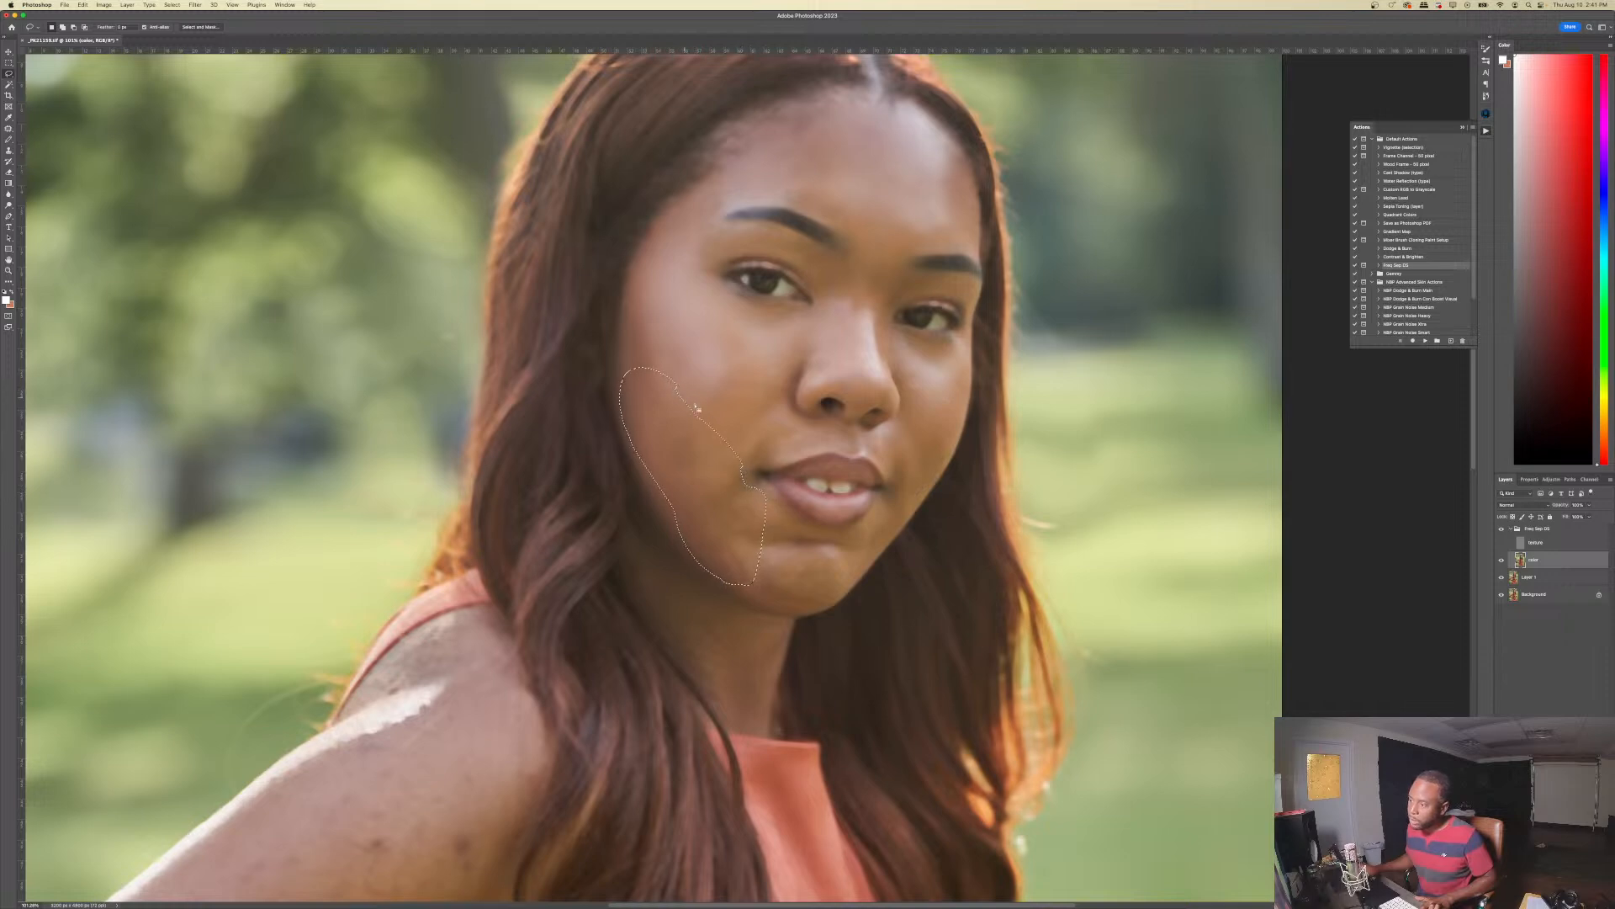
mouse_move(777, 426)
left_mouse_down()
mouse_move(745, 429)
mouse_move(769, 468)
left_mouse_up()
key("ctrl+super+f")
- Smooth the bridge of the nose and the chin with separate lasso selections and the same Gaussian Blur
left_click_drag(847, 300, 855, 370)
left_click_drag(824, 306, 839, 296)
key("ctrl+super+f")
mouse_move(825, 549)
left_mouse_down()
mouse_move(772, 531)
mouse_move(744, 580)
mouse_move(812, 600)
mouse_move(839, 591)
mouse_move(839, 564)
left_mouse_up()
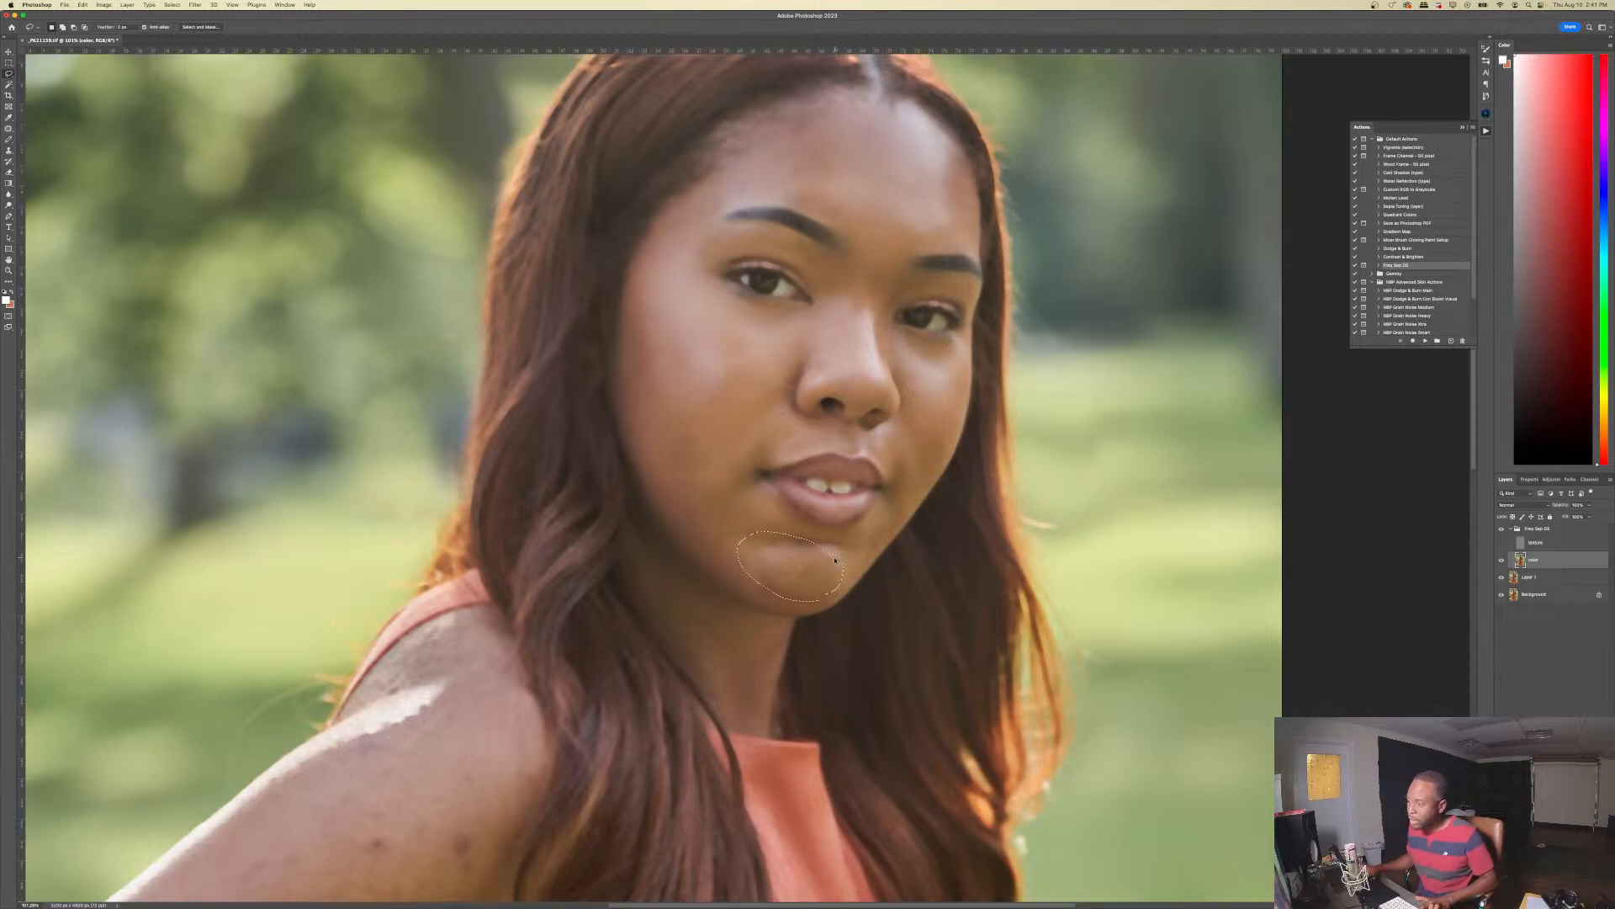
- Lasso the shoulder, upper arm and bare skin at the side of the torso in turn, blurring each on the color layer
scroll(518, 658, "down", 5)
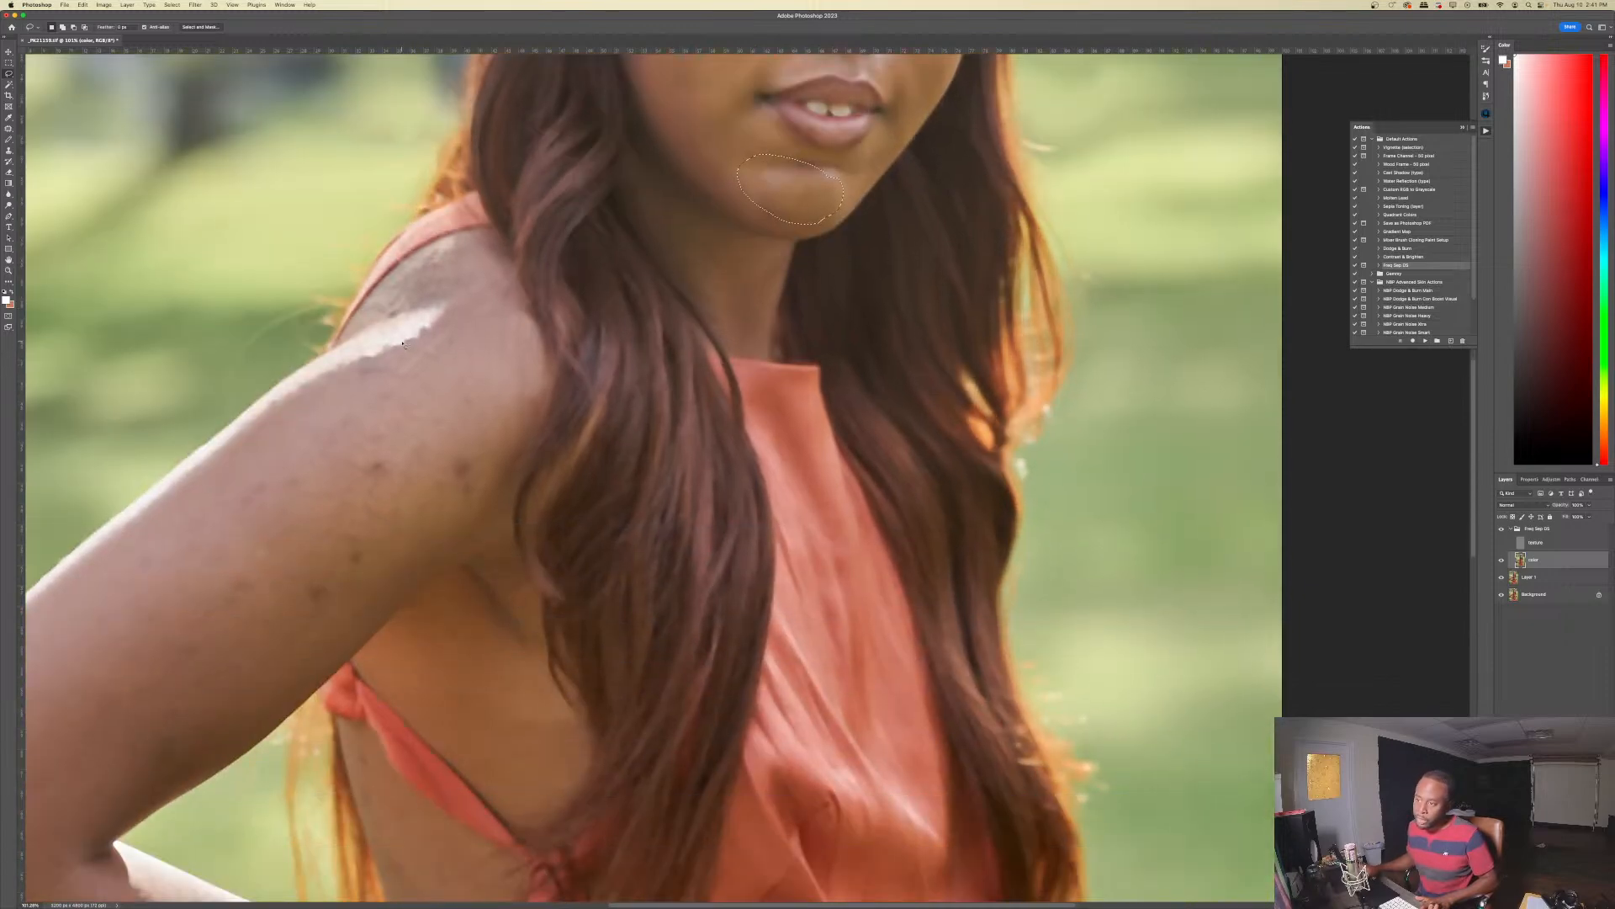
left_click_drag(394, 344, 196, 455)
mouse_move(446, 325)
left_mouse_down()
mouse_move(252, 475)
mouse_move(391, 562)
mouse_move(509, 488)
mouse_move(542, 402)
mouse_move(450, 327)
left_mouse_up()
mouse_move(84, 565)
left_mouse_down()
mouse_move(91, 752)
mouse_move(176, 760)
mouse_move(293, 712)
mouse_move(344, 636)
mouse_move(320, 525)
left_mouse_up()
scroll(320, 525, "down", 5)
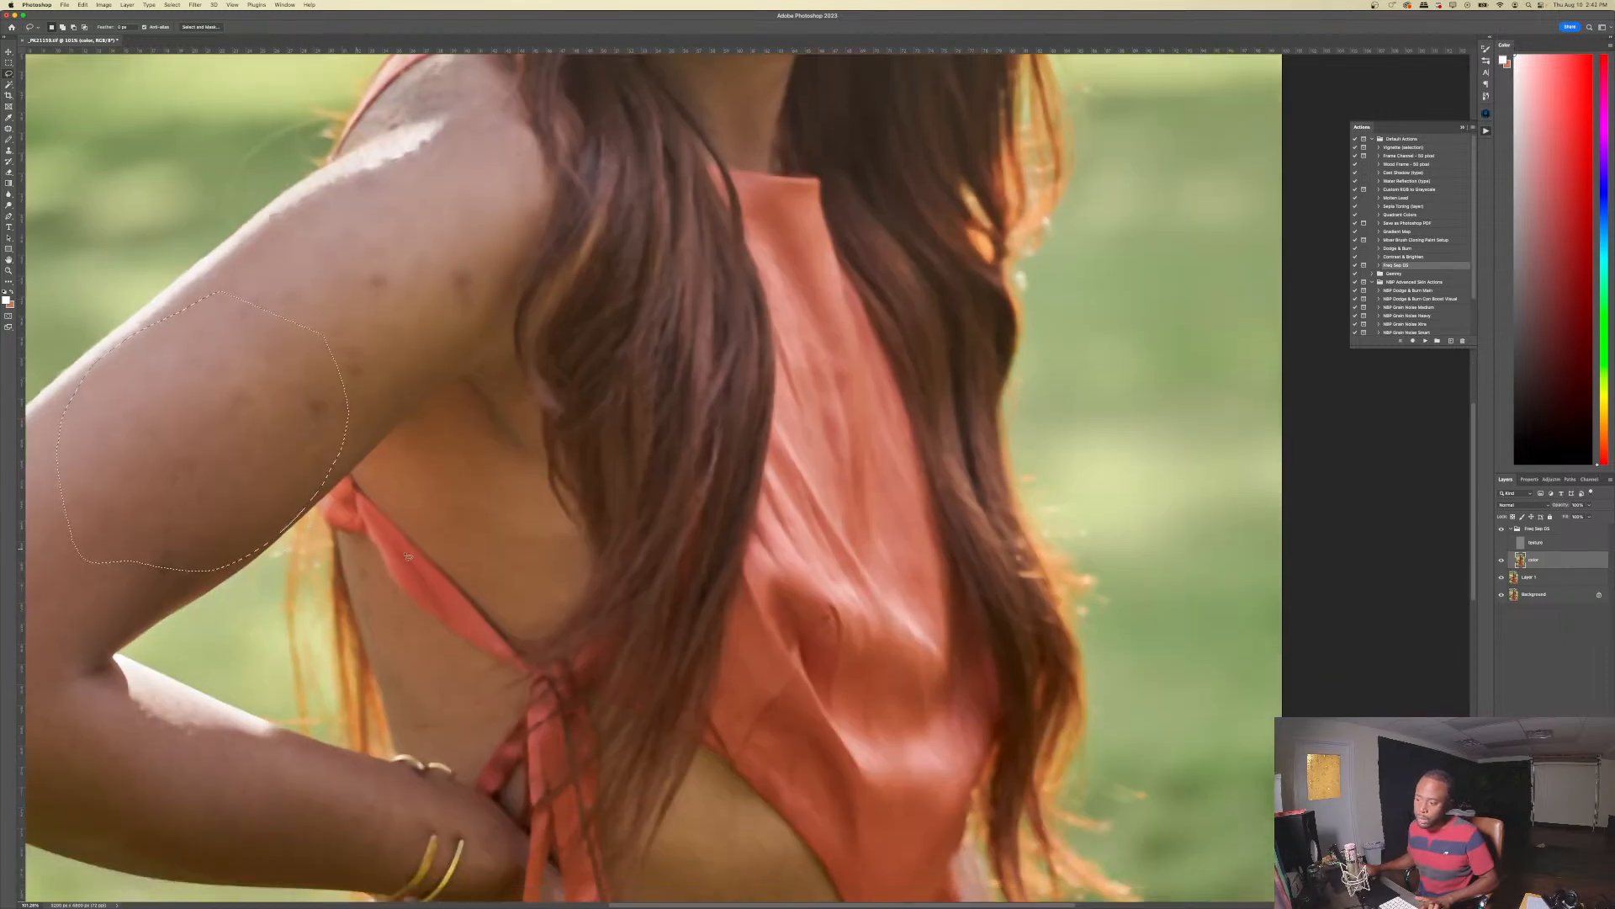
scroll(359, 553, "up", 5)
scroll(361, 553, "down", 6)
mouse_move(363, 553)
left_mouse_down()
mouse_move(362, 618)
mouse_move(388, 686)
mouse_move(433, 685)
mouse_move(426, 594)
mouse_move(364, 542)
left_mouse_up()
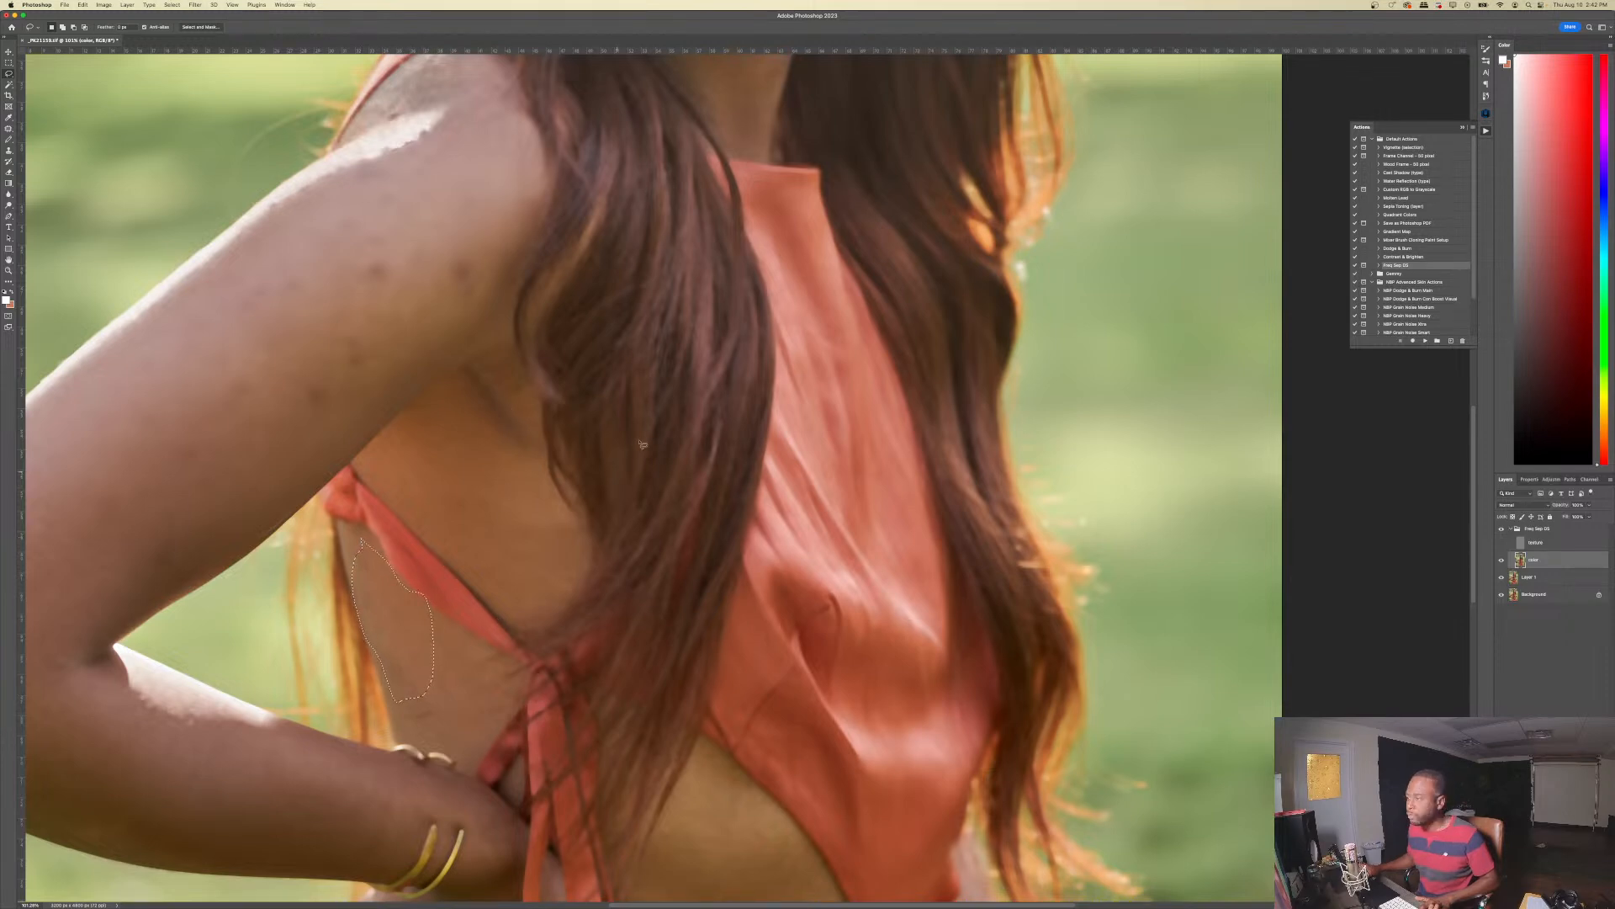
- Lasso and blur the neck below the chin, make the texture layer visible again, and deselect
scroll(618, 477, "up", 10)
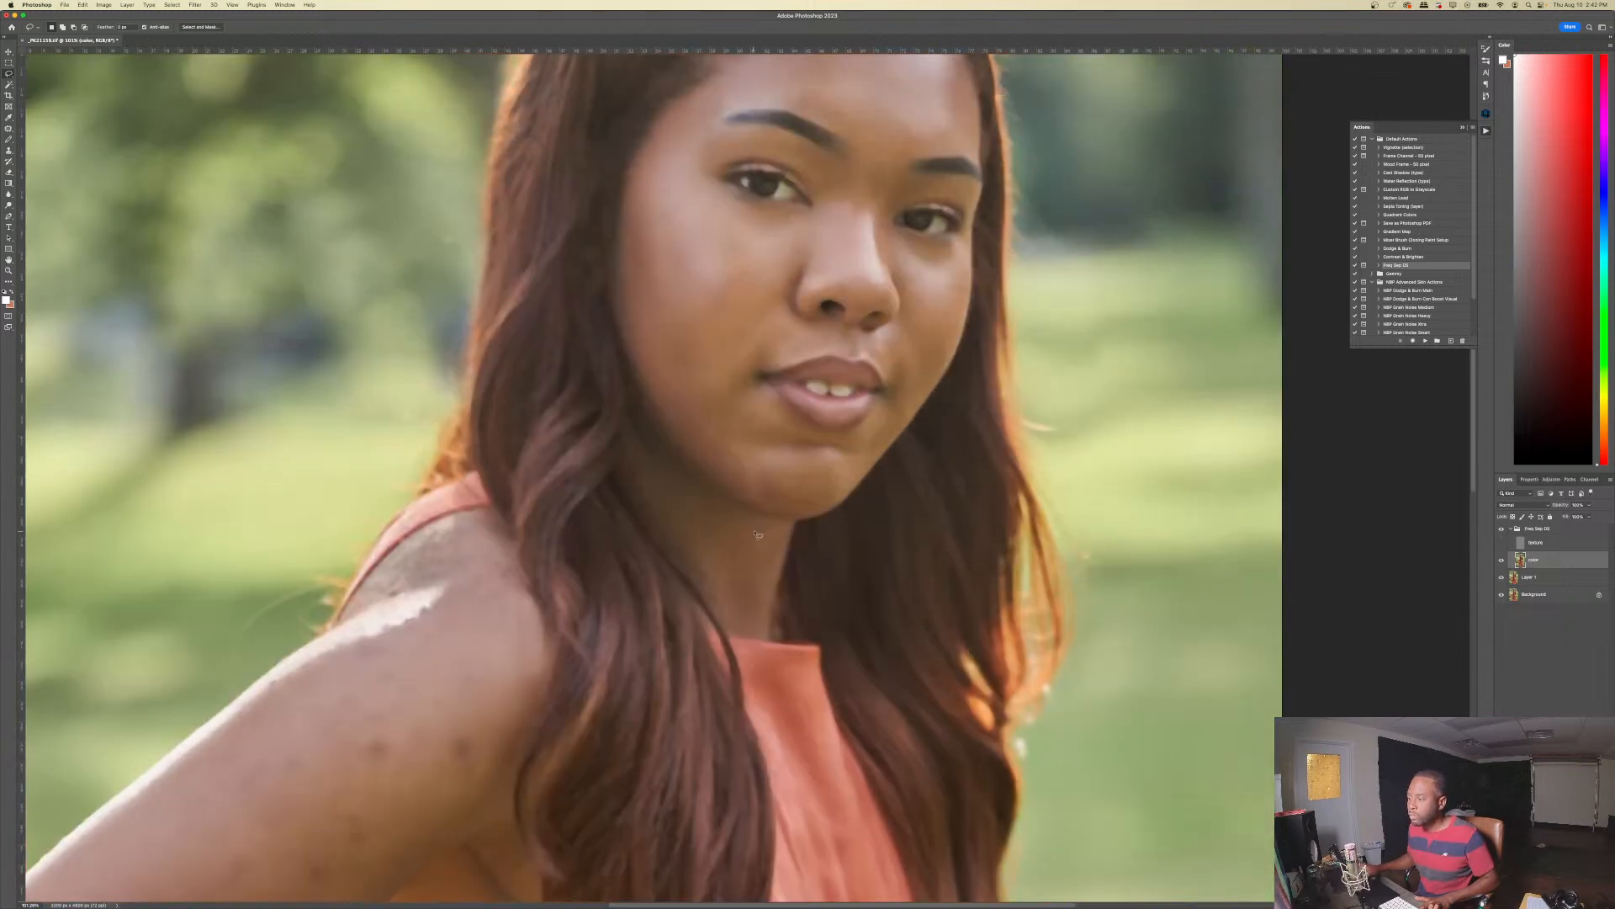
mouse_move(757, 534)
left_mouse_down()
mouse_move(676, 482)
mouse_move(668, 520)
mouse_move(731, 615)
mouse_move(755, 605)
mouse_move(774, 541)
left_mouse_up()
scroll(764, 506, "up", 5)
left_click(1502, 543)
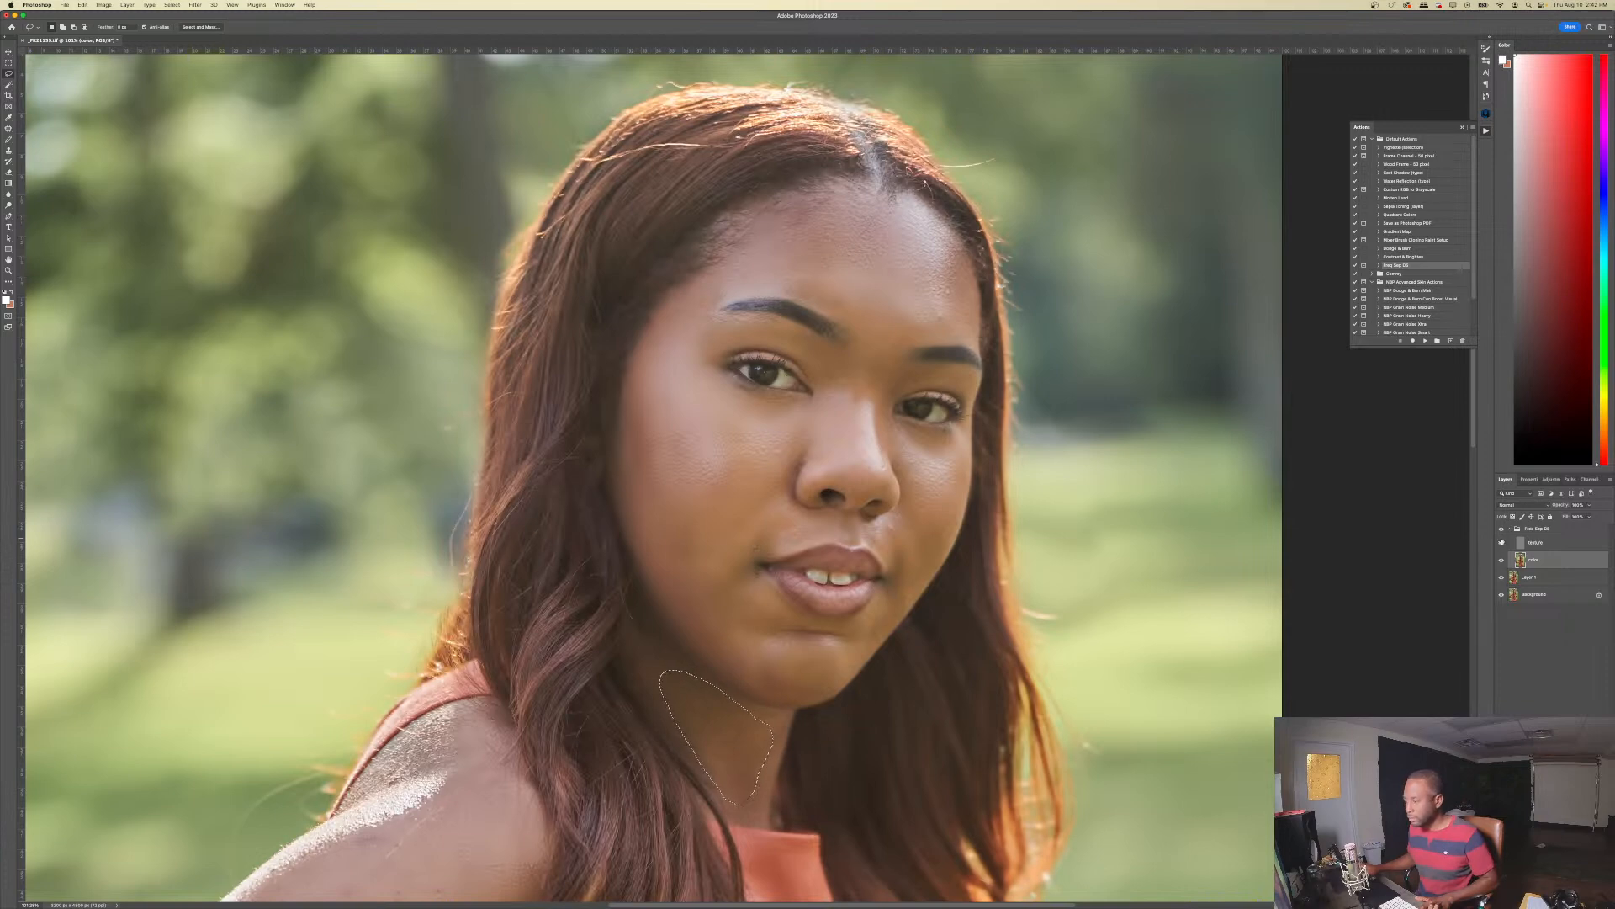
key("super+d")
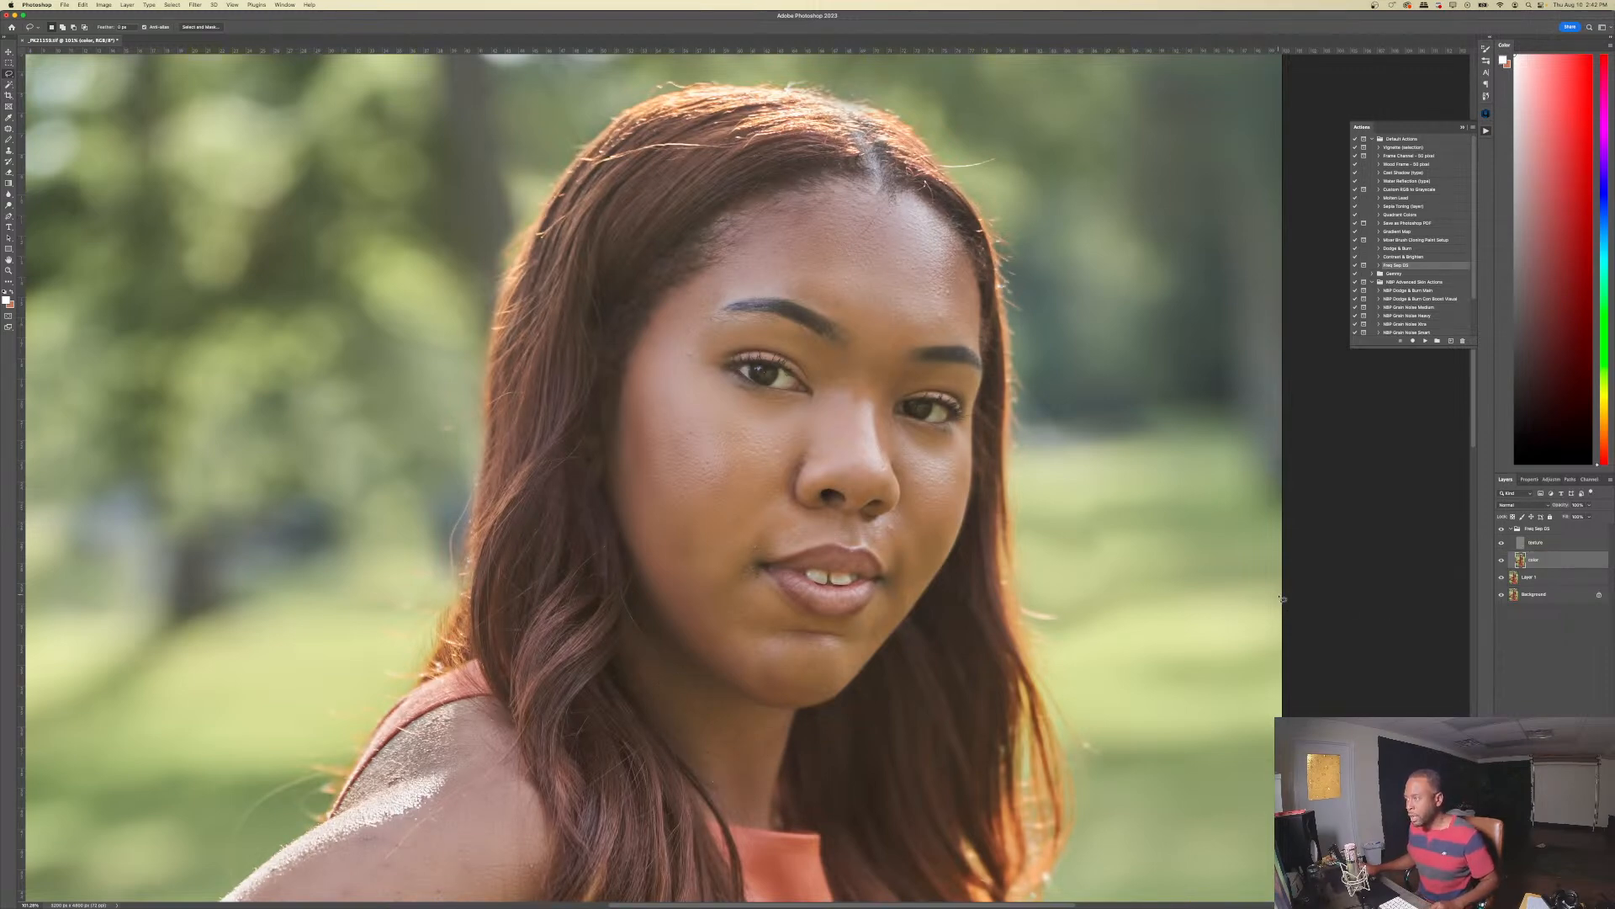
- Switch to the texture layer and use the Clone Stamp to clean up the skin beside the corner of the mouth
key("alt+bracketright")
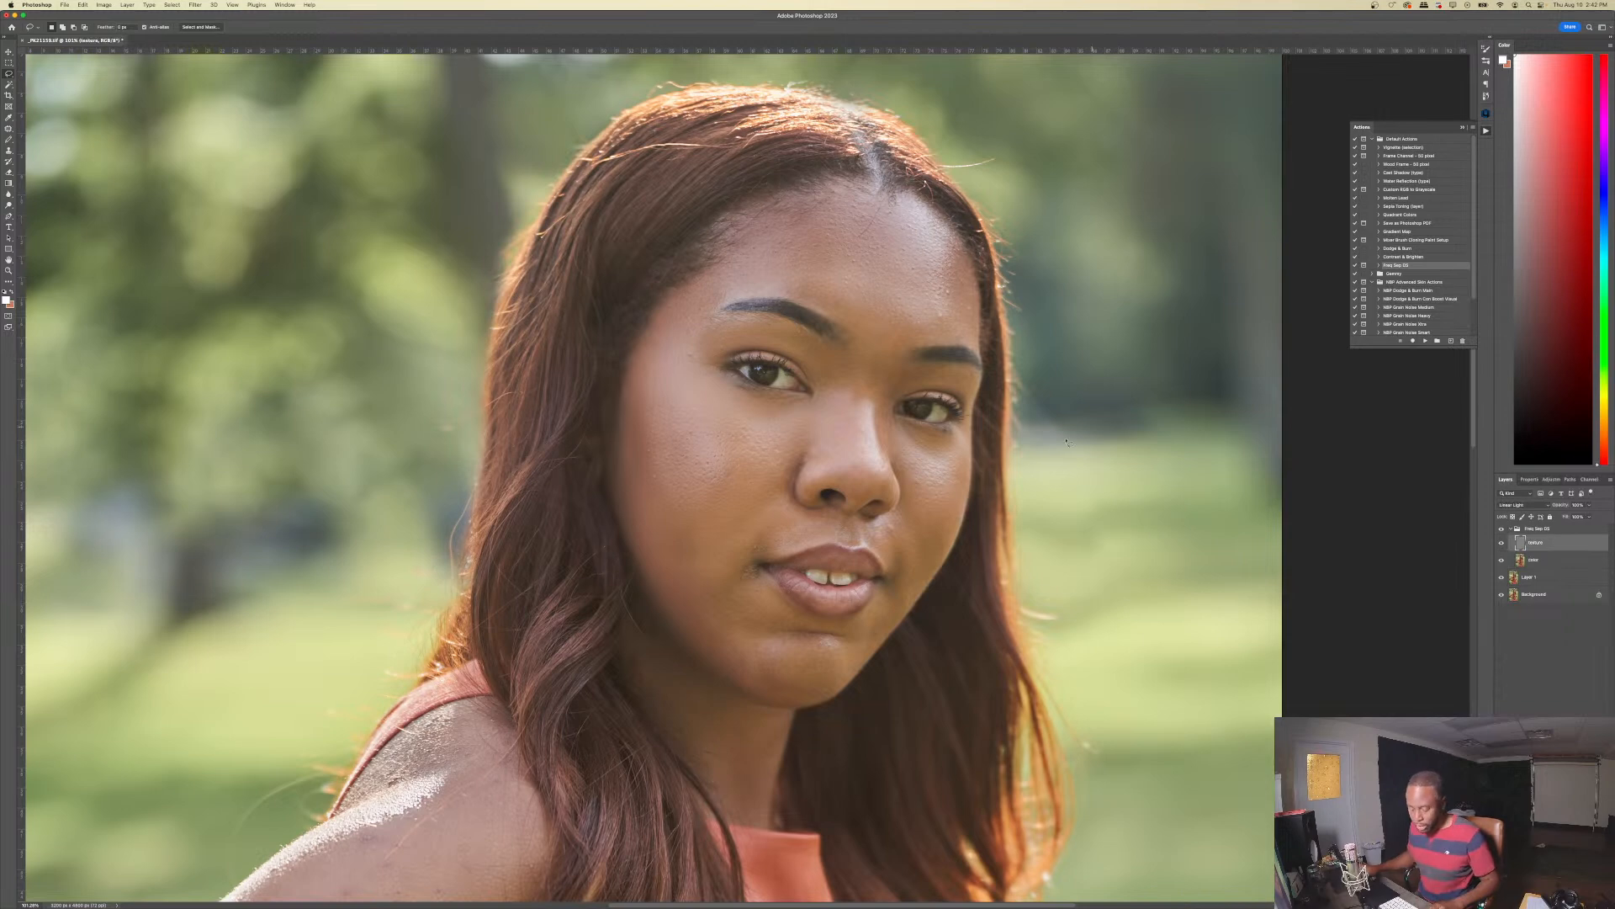
key("s")
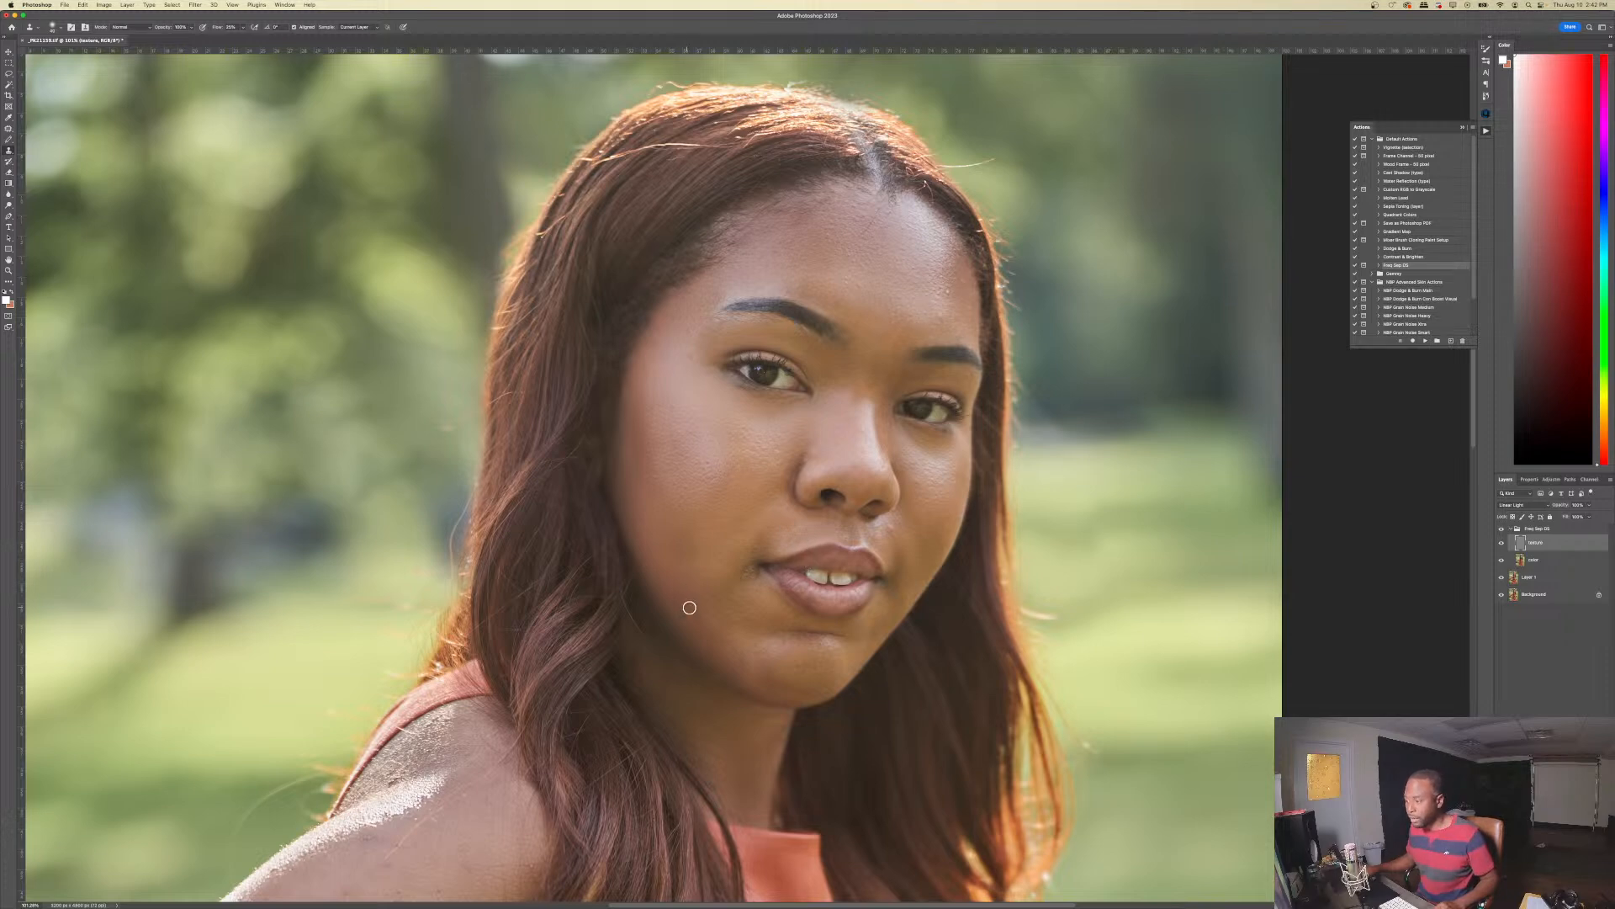
left_click_drag(756, 578, 755, 543)
left_click(734, 559, "alt")
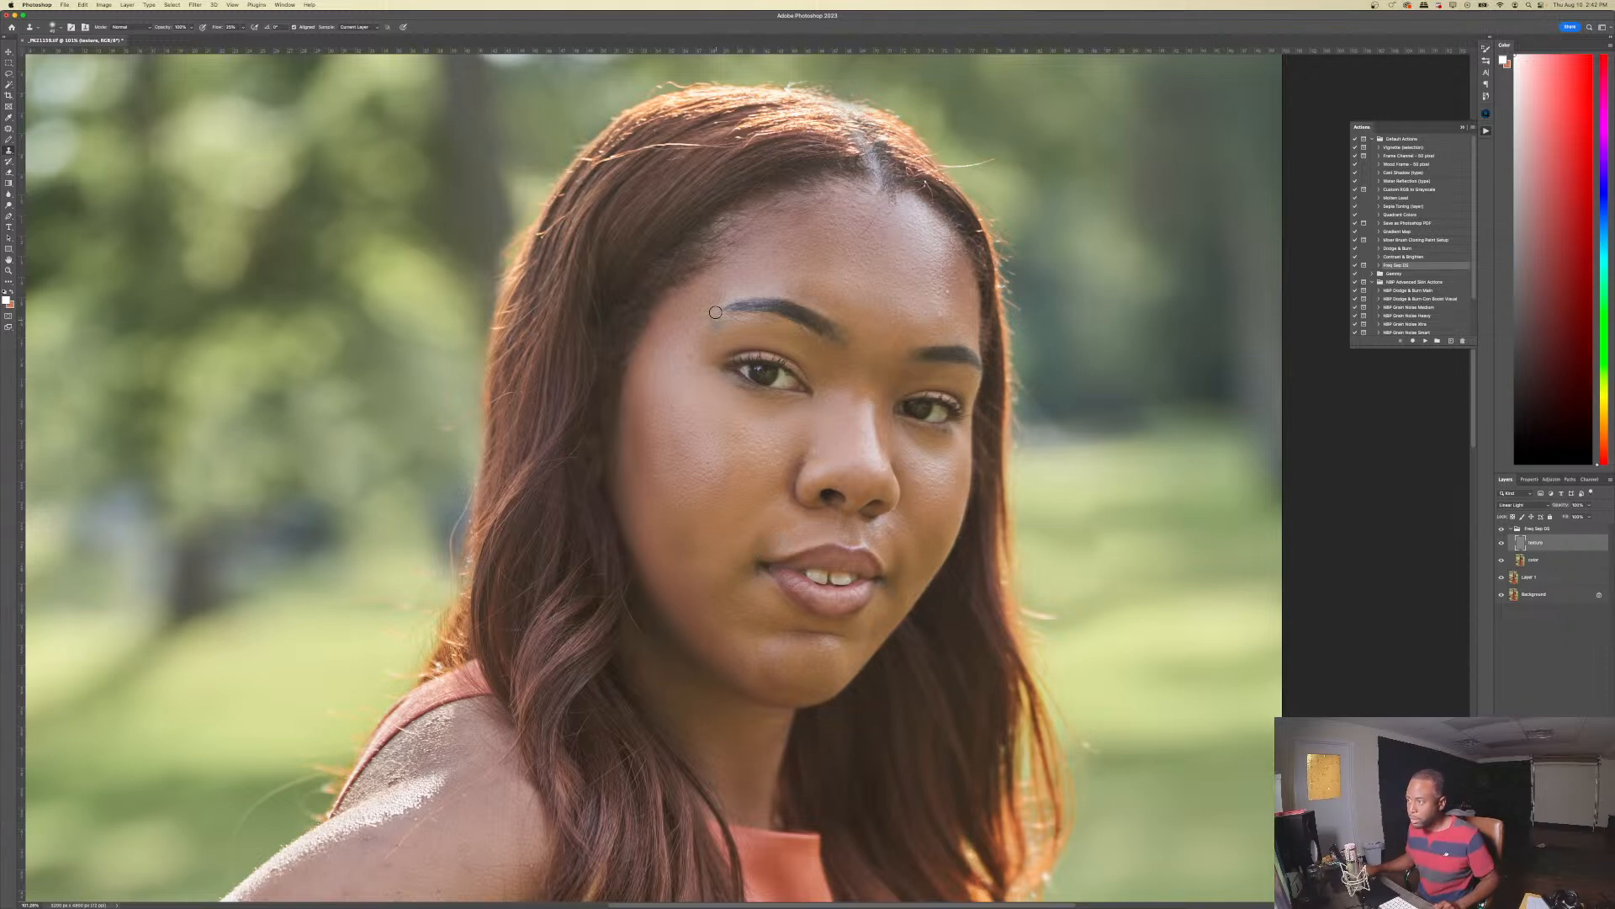
- Clone clean skin texture over the blemishes on the forehead and above the far eyebrow, resampling nearby skin as needed
left_click(852, 255)
left_click(935, 288, "alt")
left_click(940, 305)
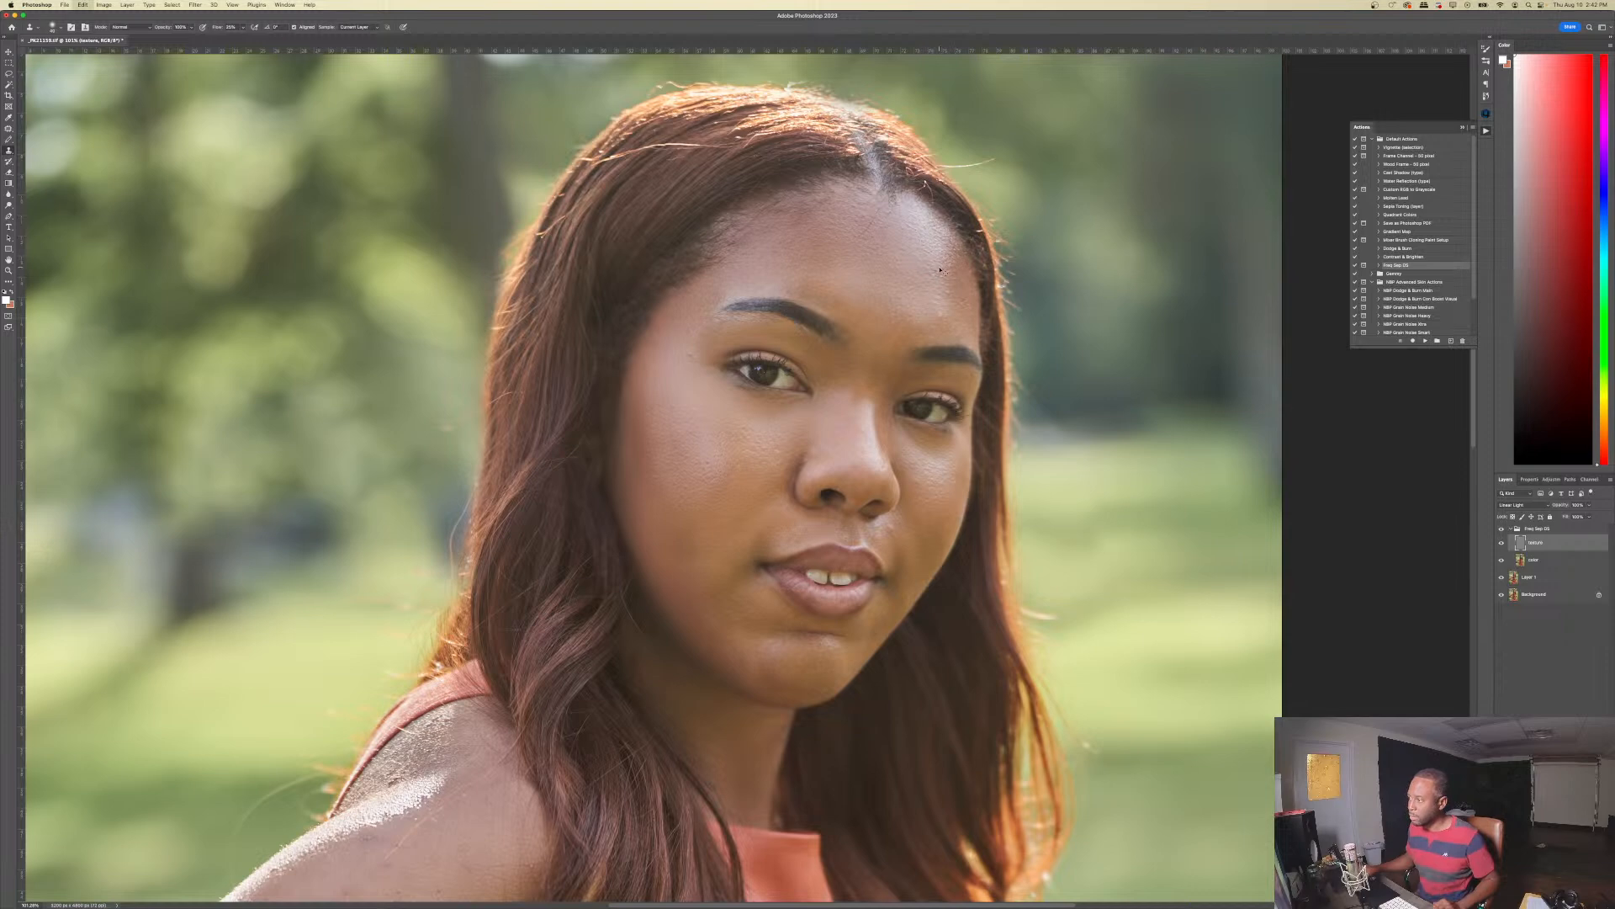
left_click_drag(955, 295, 945, 277)
left_click(922, 314)
left_click(879, 328, "alt")
left_click(894, 318)
left_click_drag(895, 319, 914, 321)
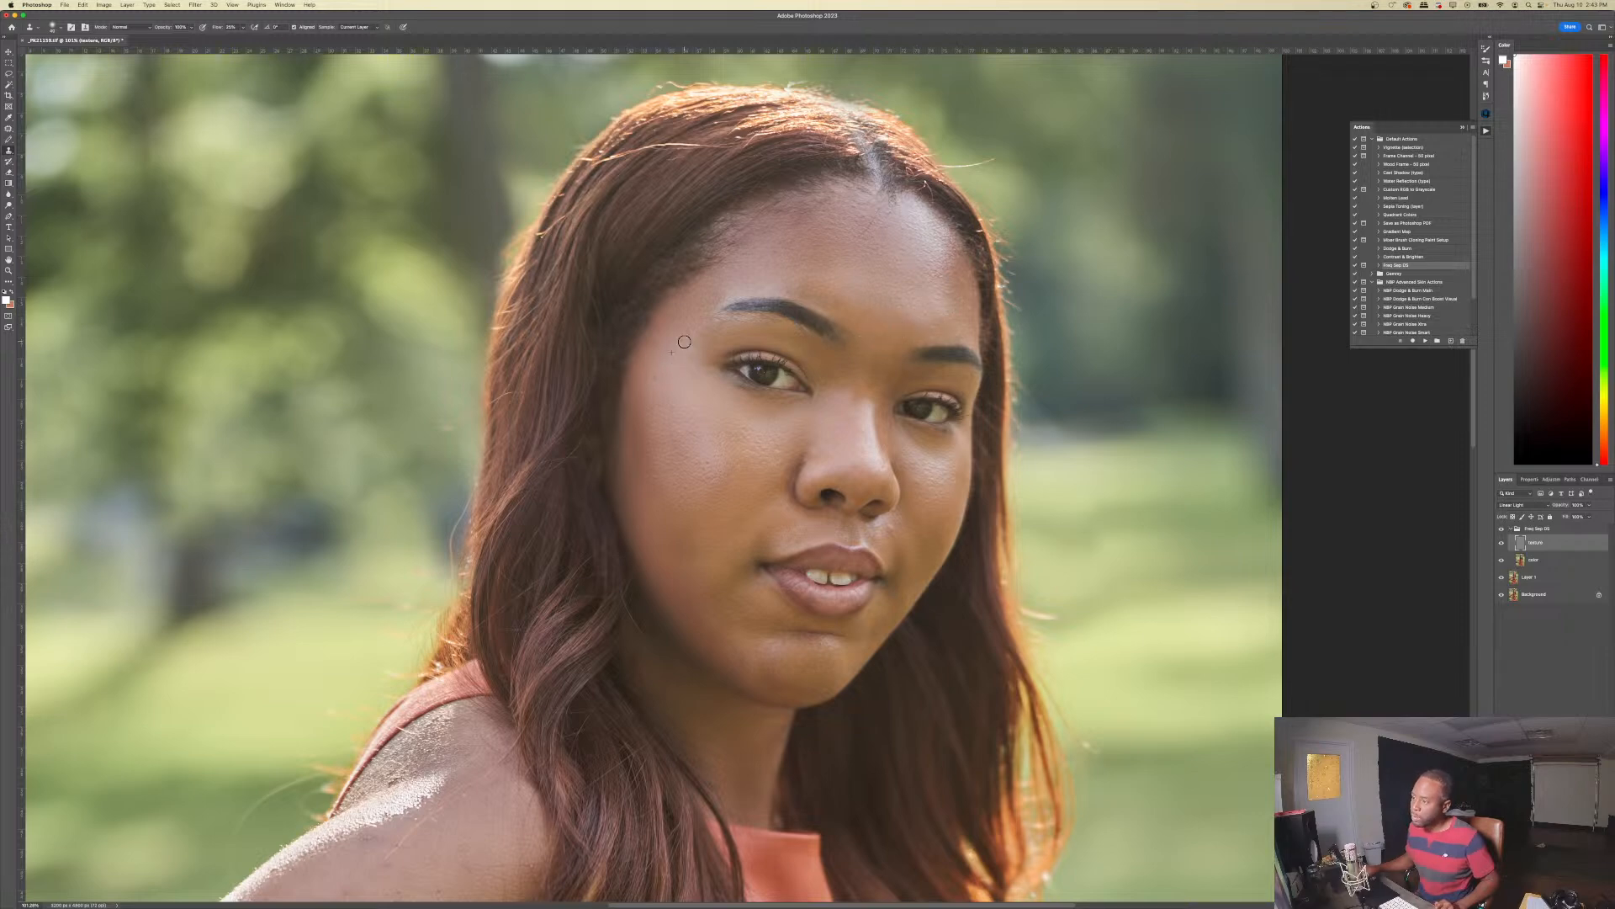
- Clone clean skin texture over the uneven spots beside the near eyebrow and on the outer near cheek
left_click(689, 316, "alt")
left_click_drag(704, 308, 692, 315)
left_click(690, 311, "alt")
left_click(699, 307)
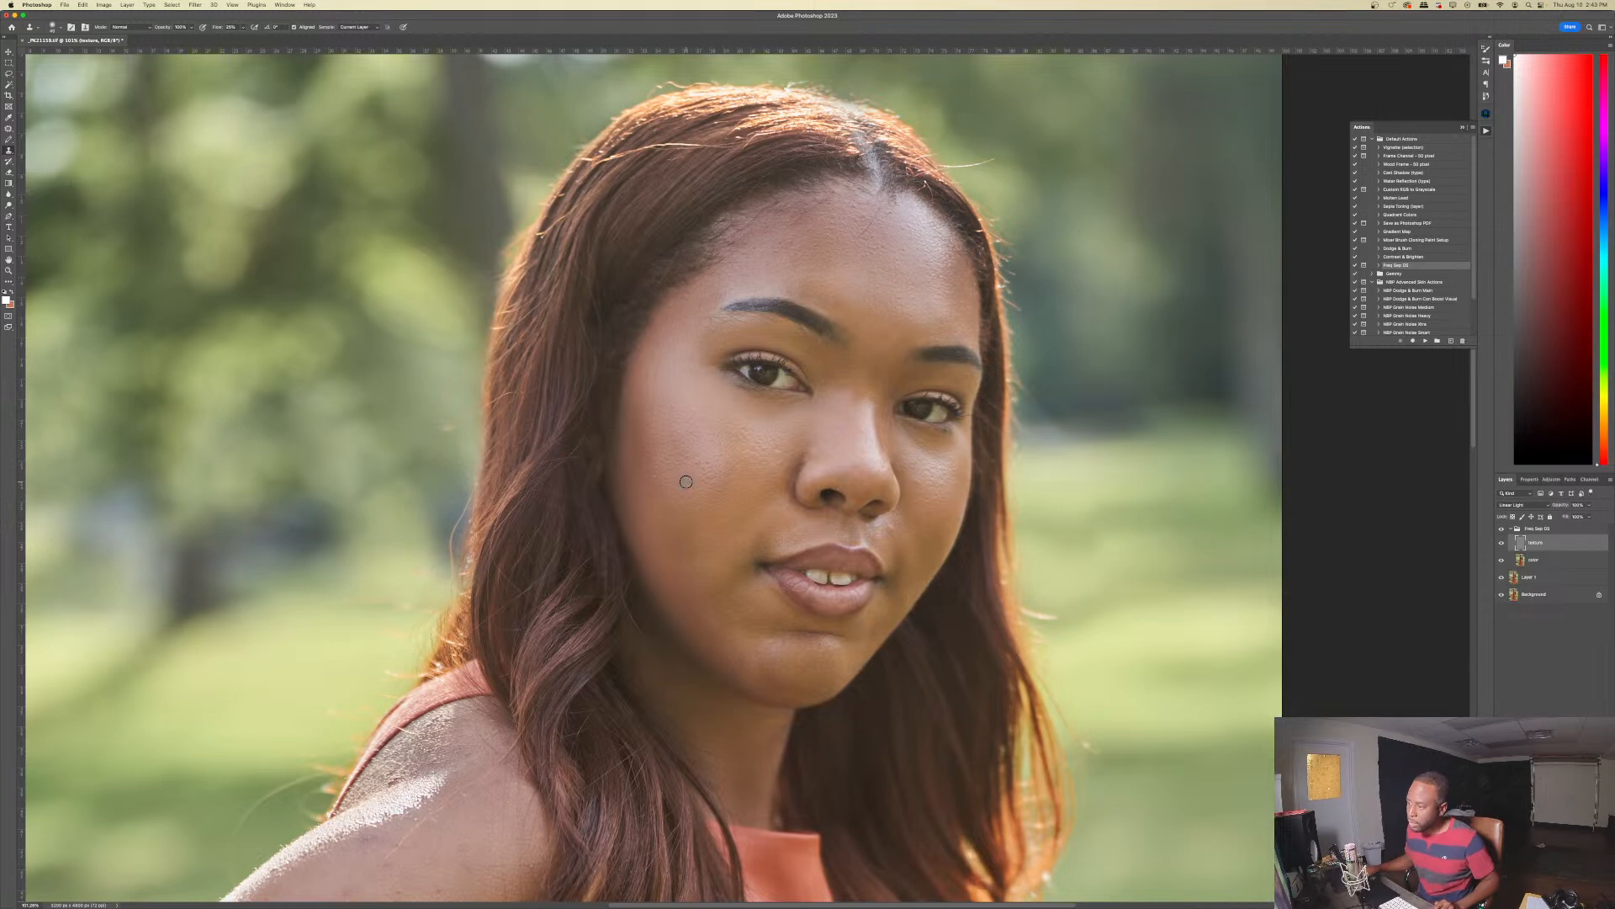
left_click(641, 496, "alt")
left_click_drag(656, 470, 656, 402)
left_click(638, 455, "alt")
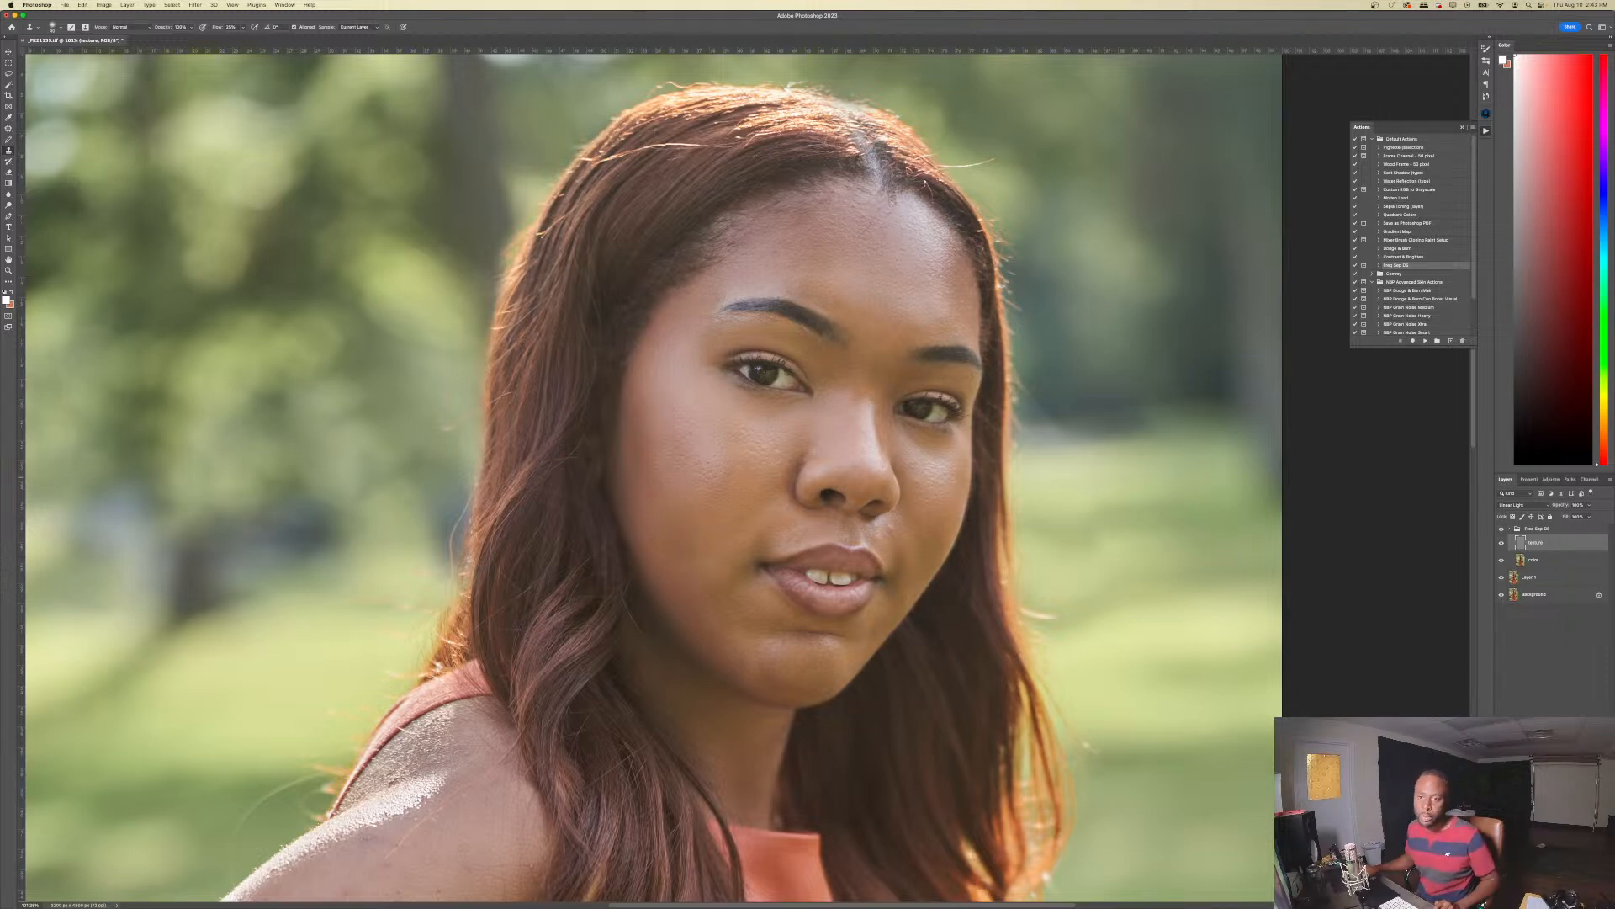
key("super+Tab")
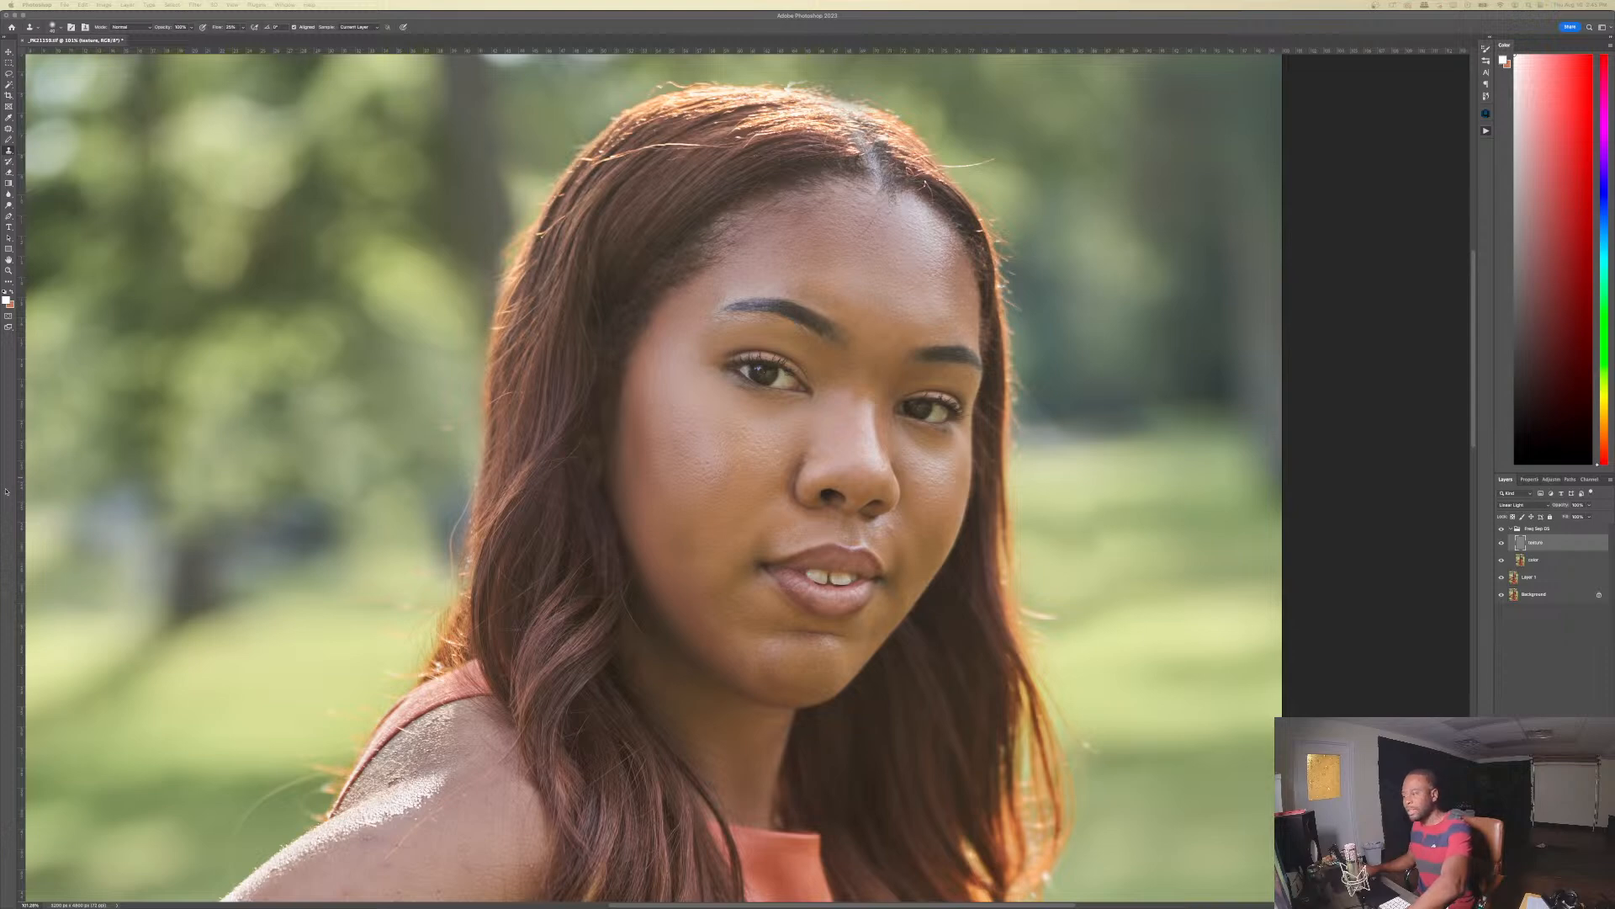
left_click(915, 15)
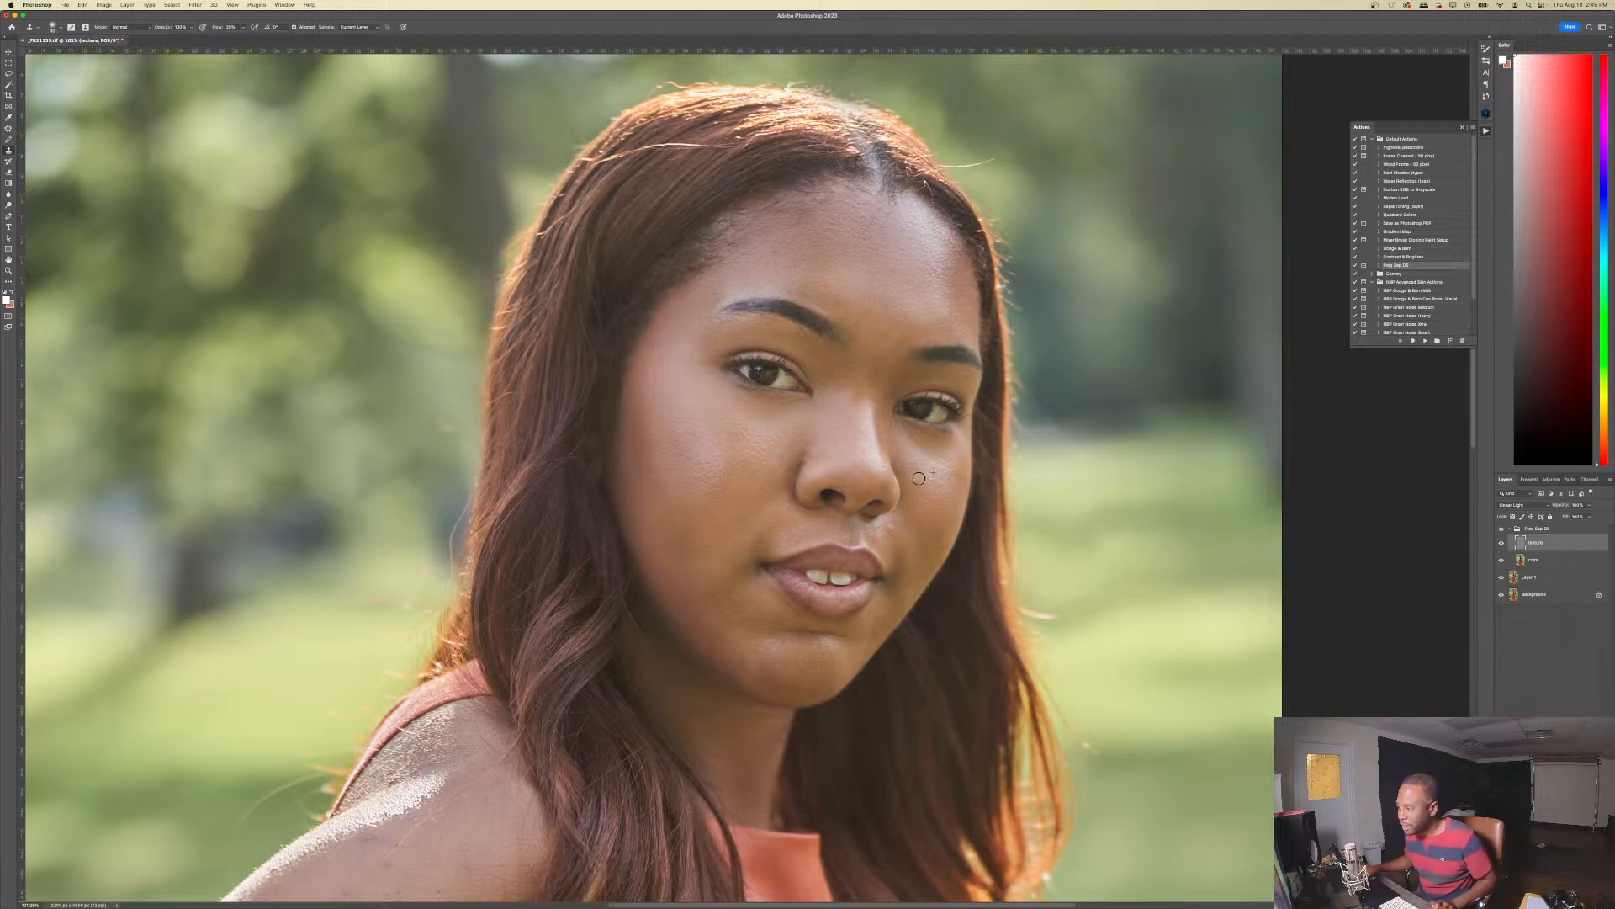
- Clone clean skin texture over the remaining uneven spots on the far lower cheek, the near jawline and the cheek beside the nose
left_click(930, 518, "alt")
mouse_move(922, 544)
left_mouse_down()
mouse_move(904, 542)
mouse_move(914, 574)
left_mouse_up()
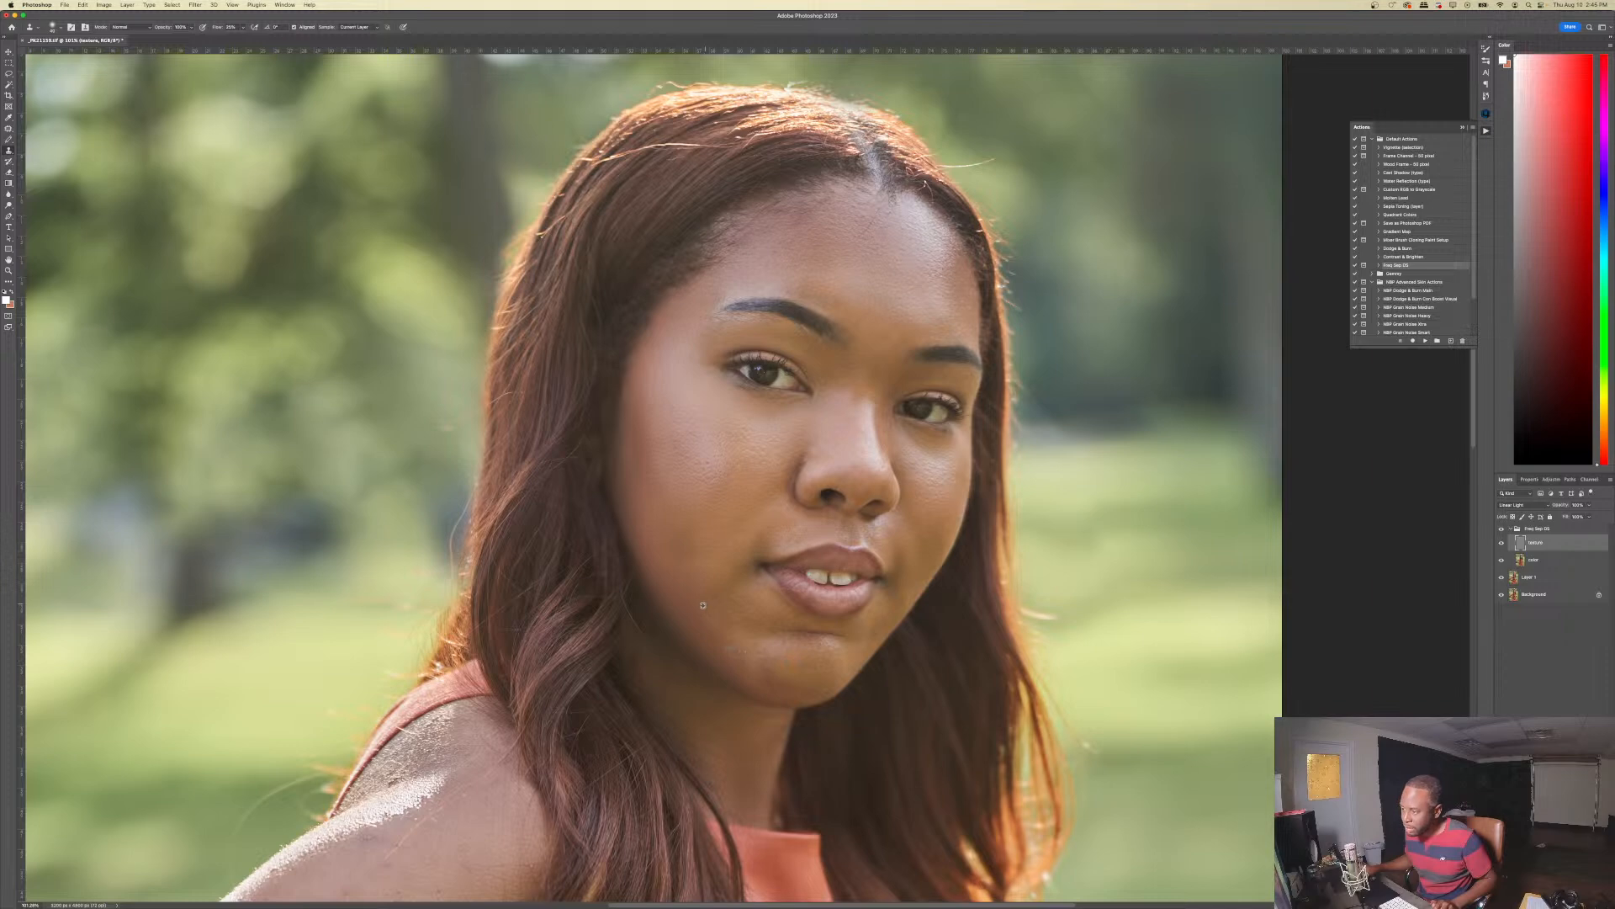
left_click_drag(730, 633, 740, 620)
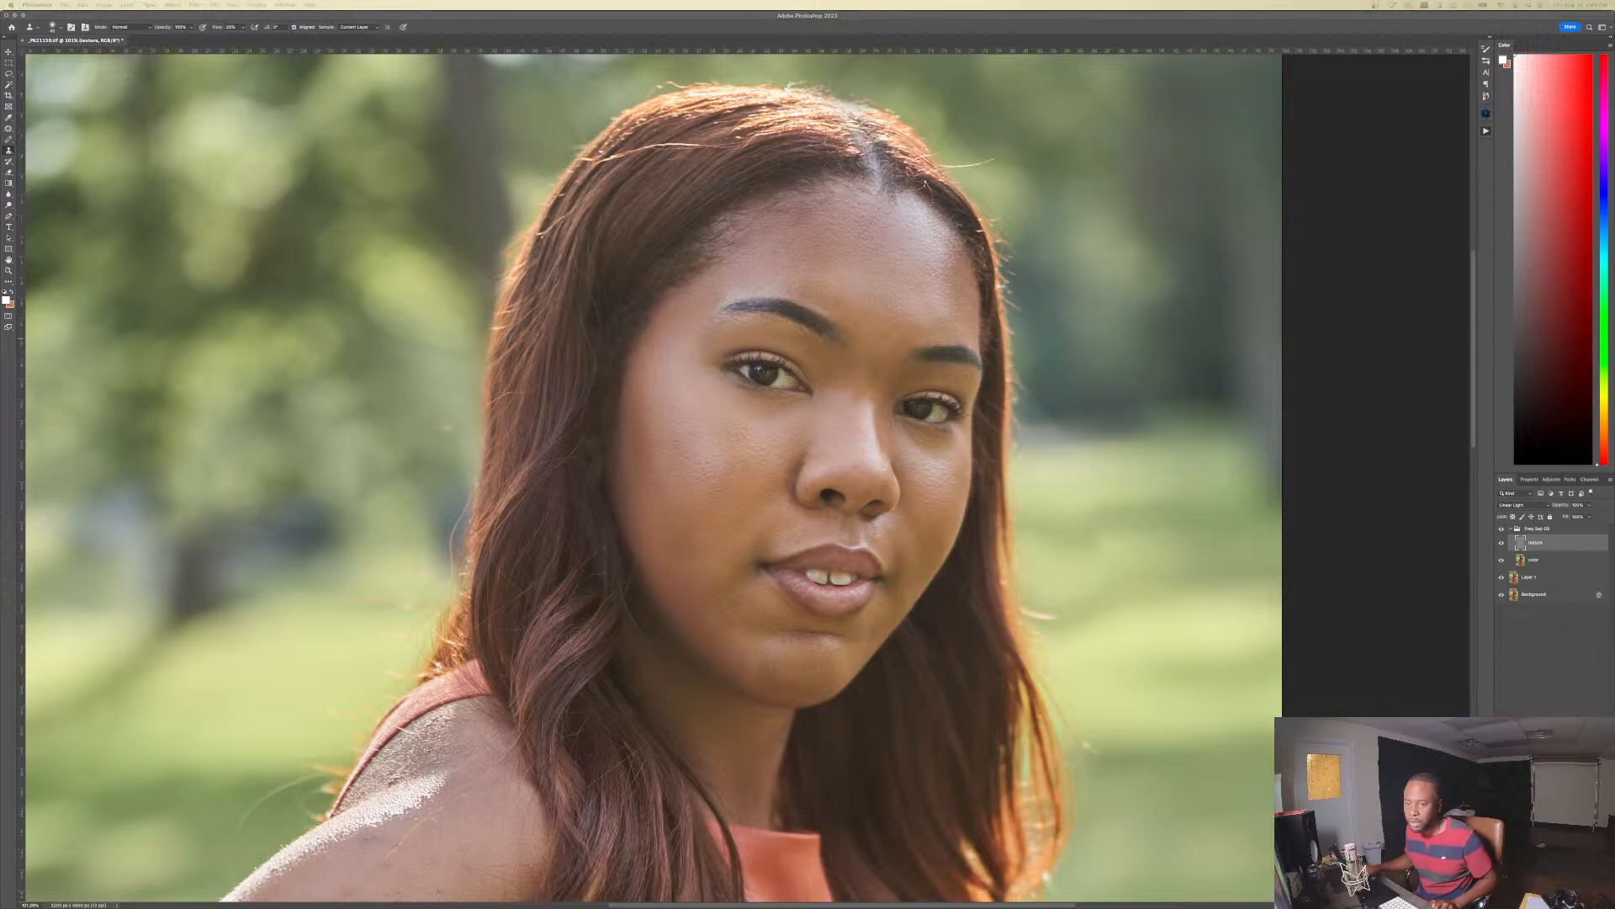
left_click(742, 468)
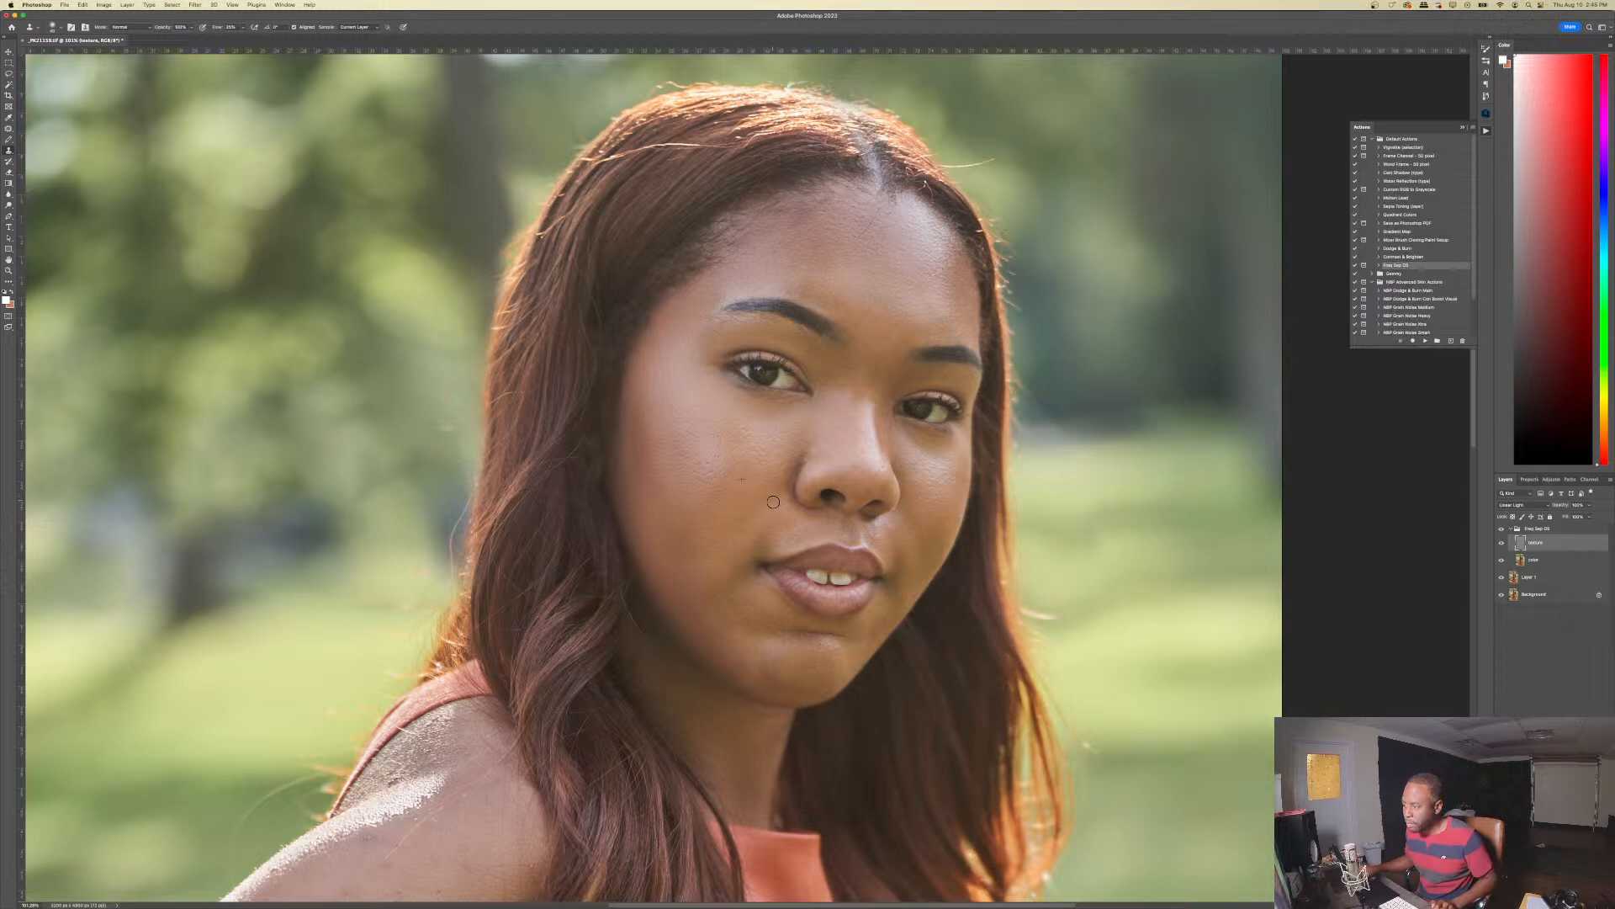
- Bring the shoulder and arm into view, select the color layer, hide the texture layer and switch to the Mixer Brush
scroll(683, 505, "down", 8)
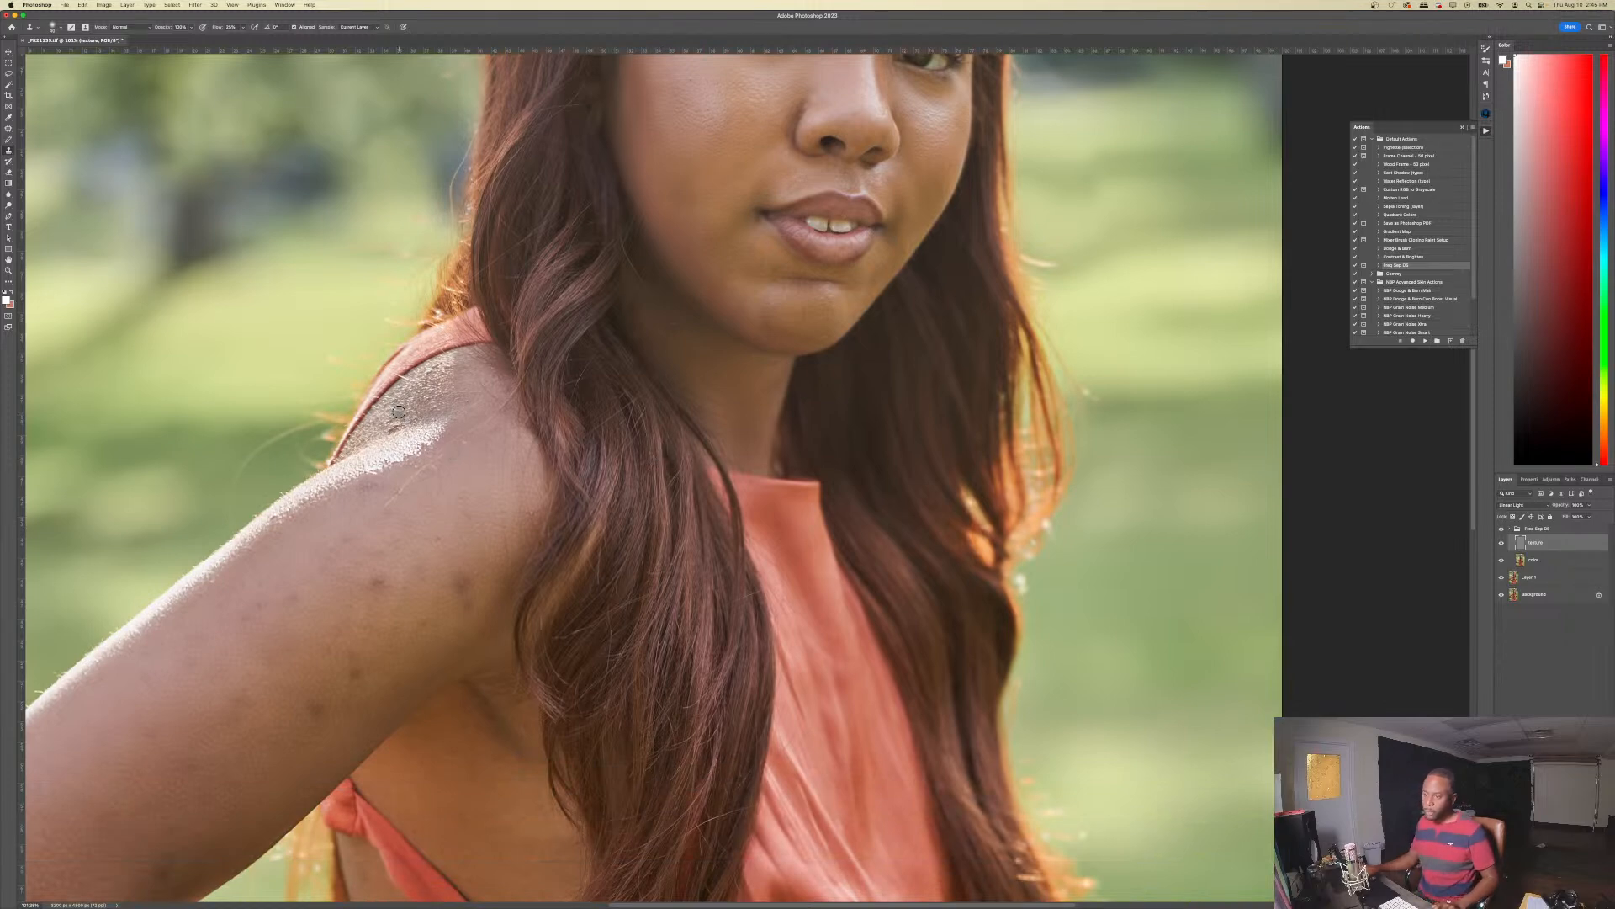
key("h")
left_click_drag(427, 513, 695, 412)
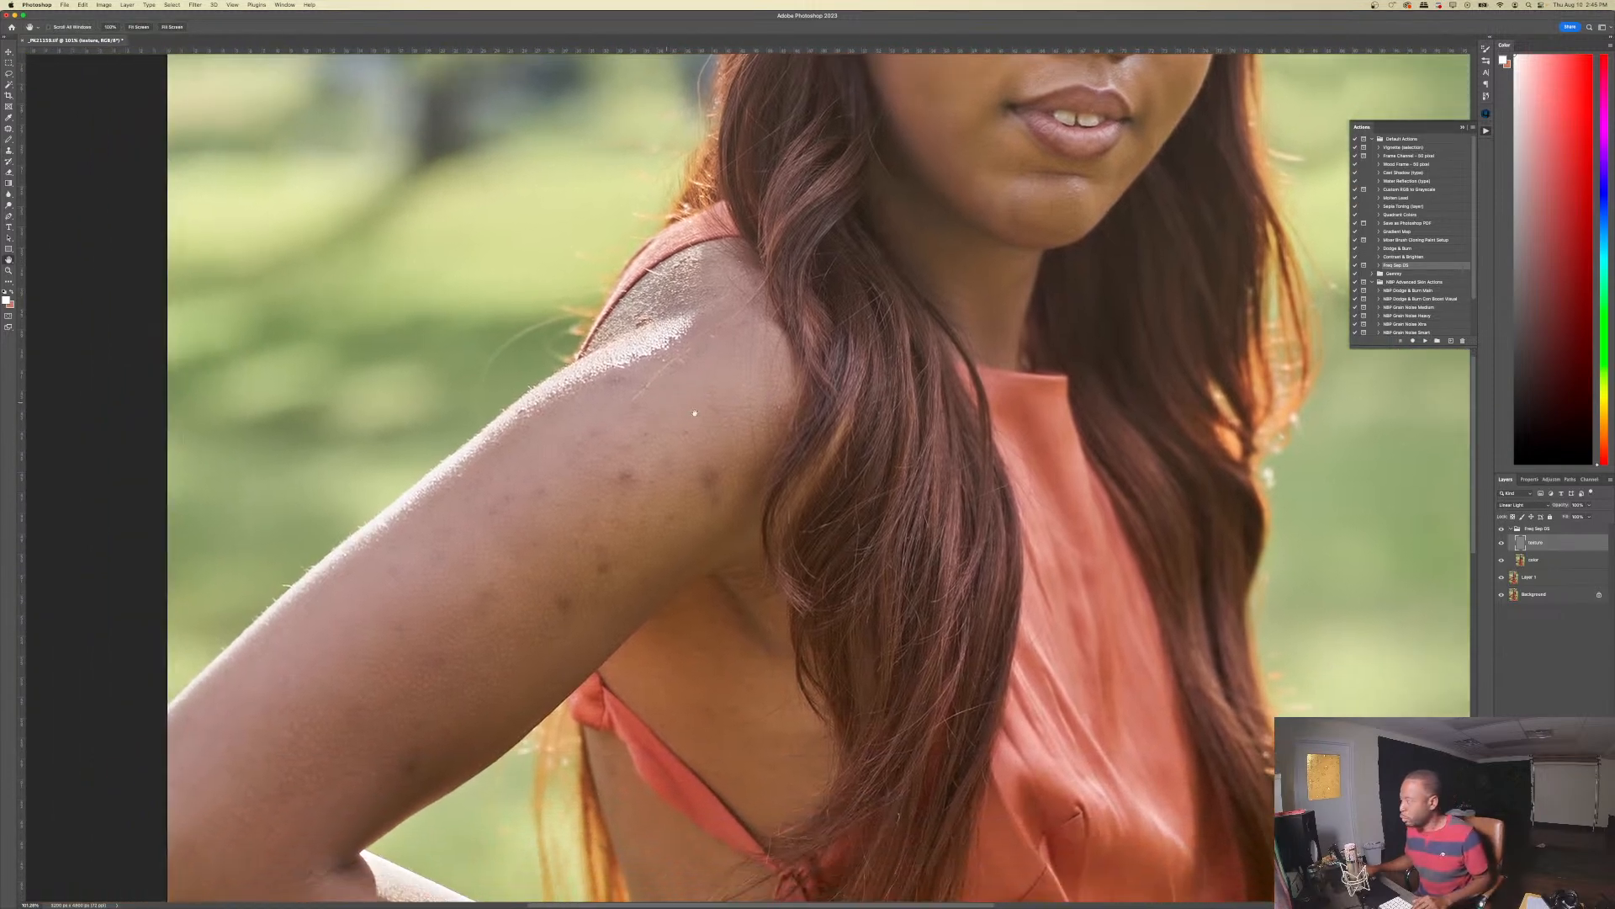
left_click(1534, 562)
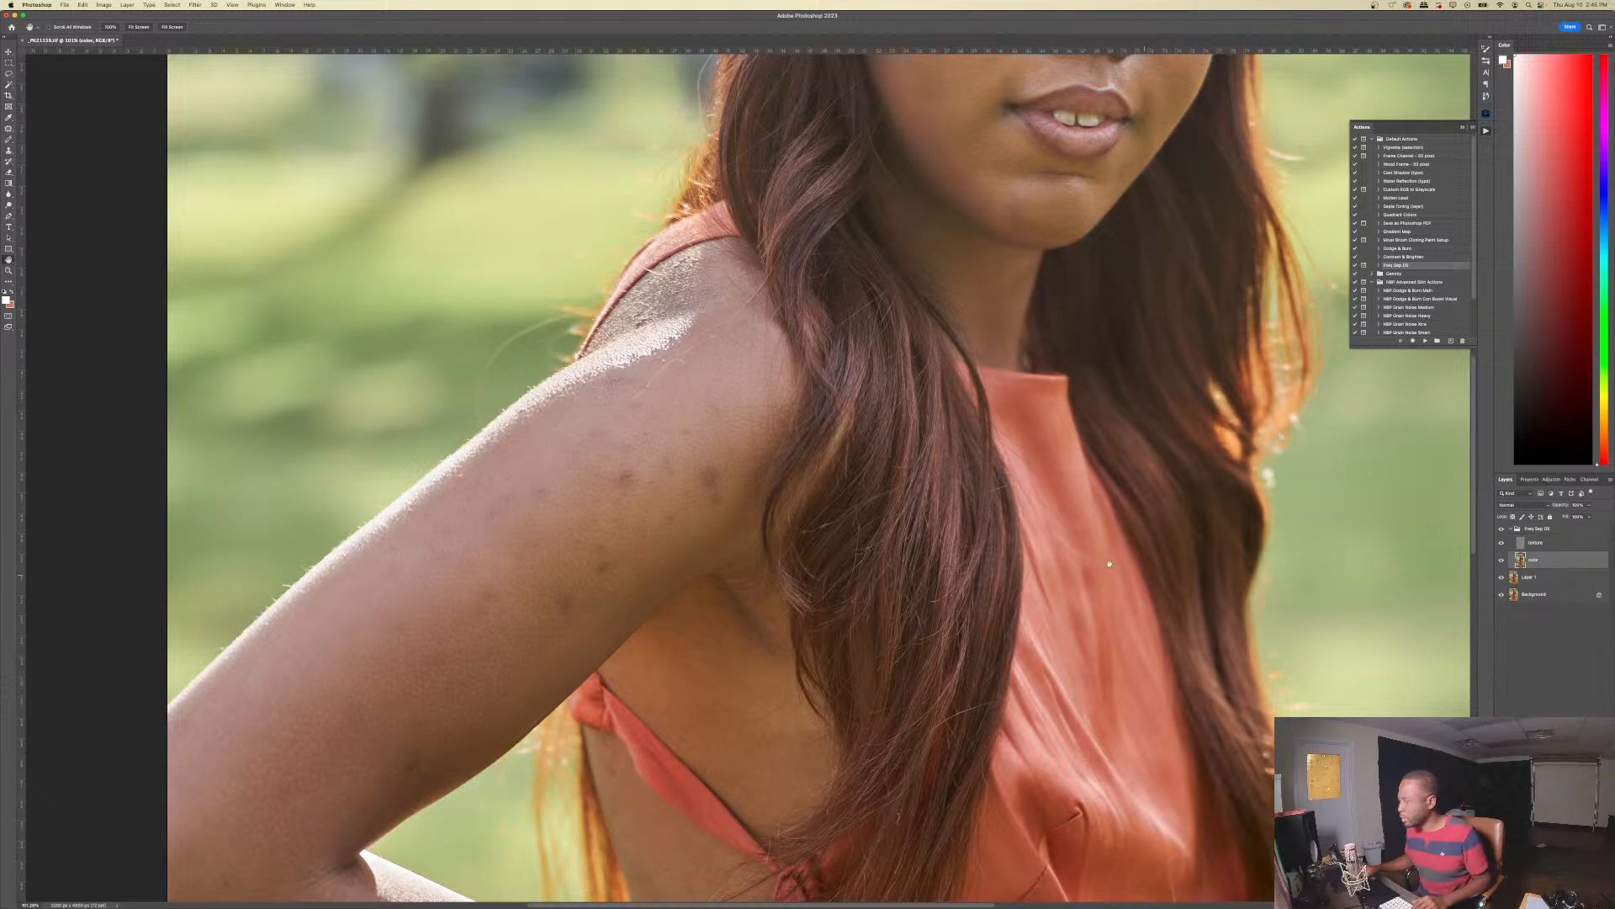
left_click(1501, 544)
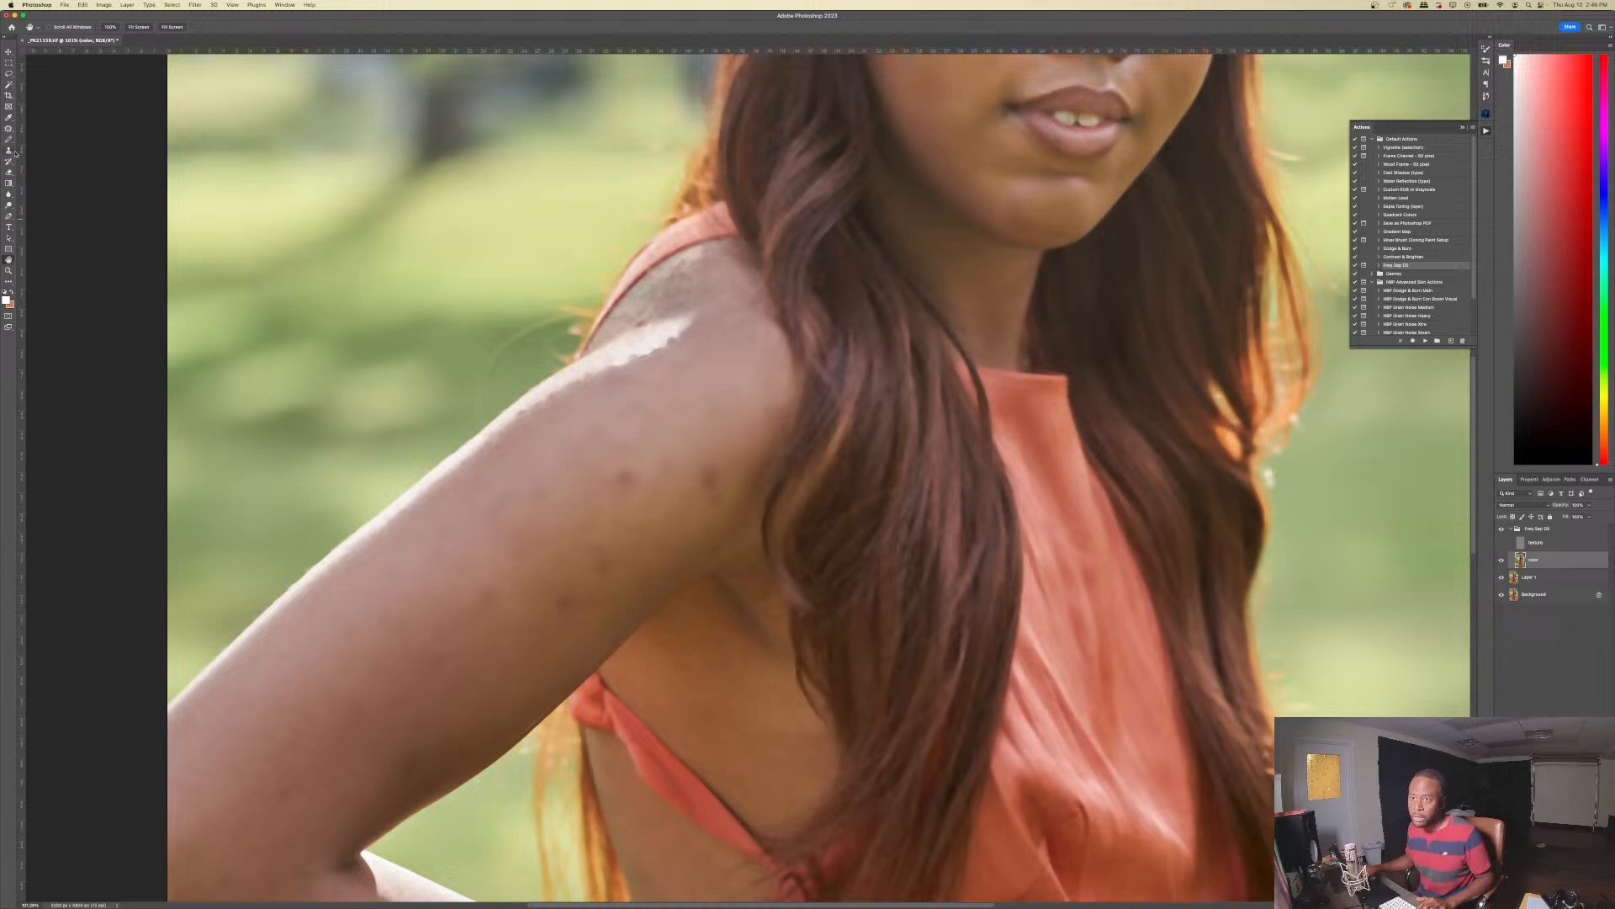
left_click(9, 139)
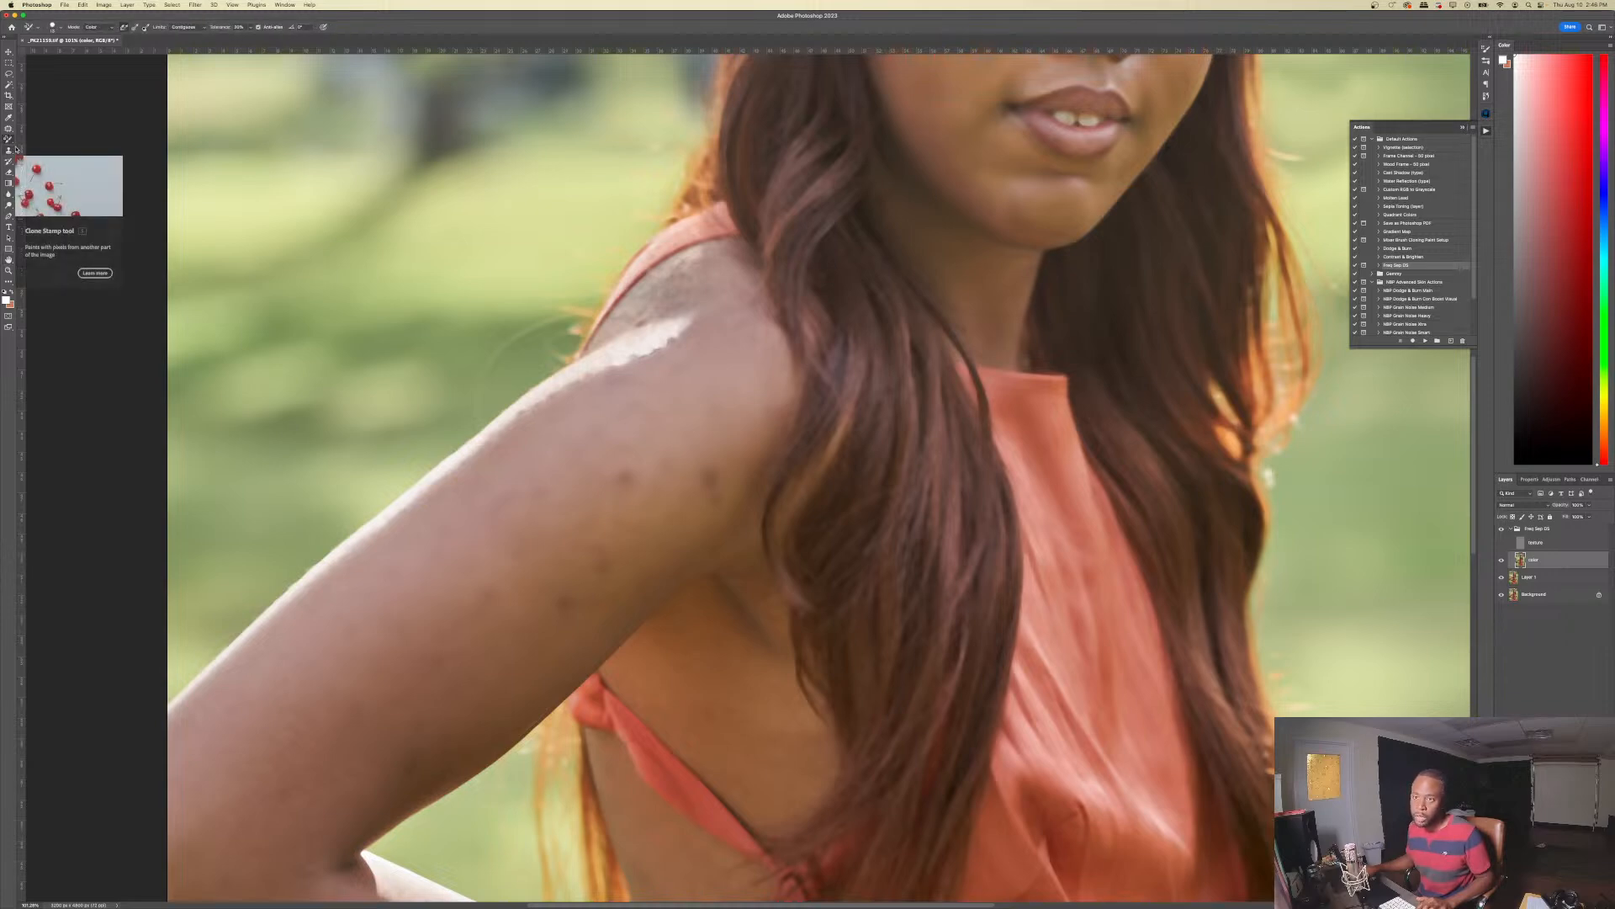
- Undo the oversized brush stroke and blend the dark spots on the upper arm with a smaller Mixer Brush
left_click_drag(736, 450, 682, 518)
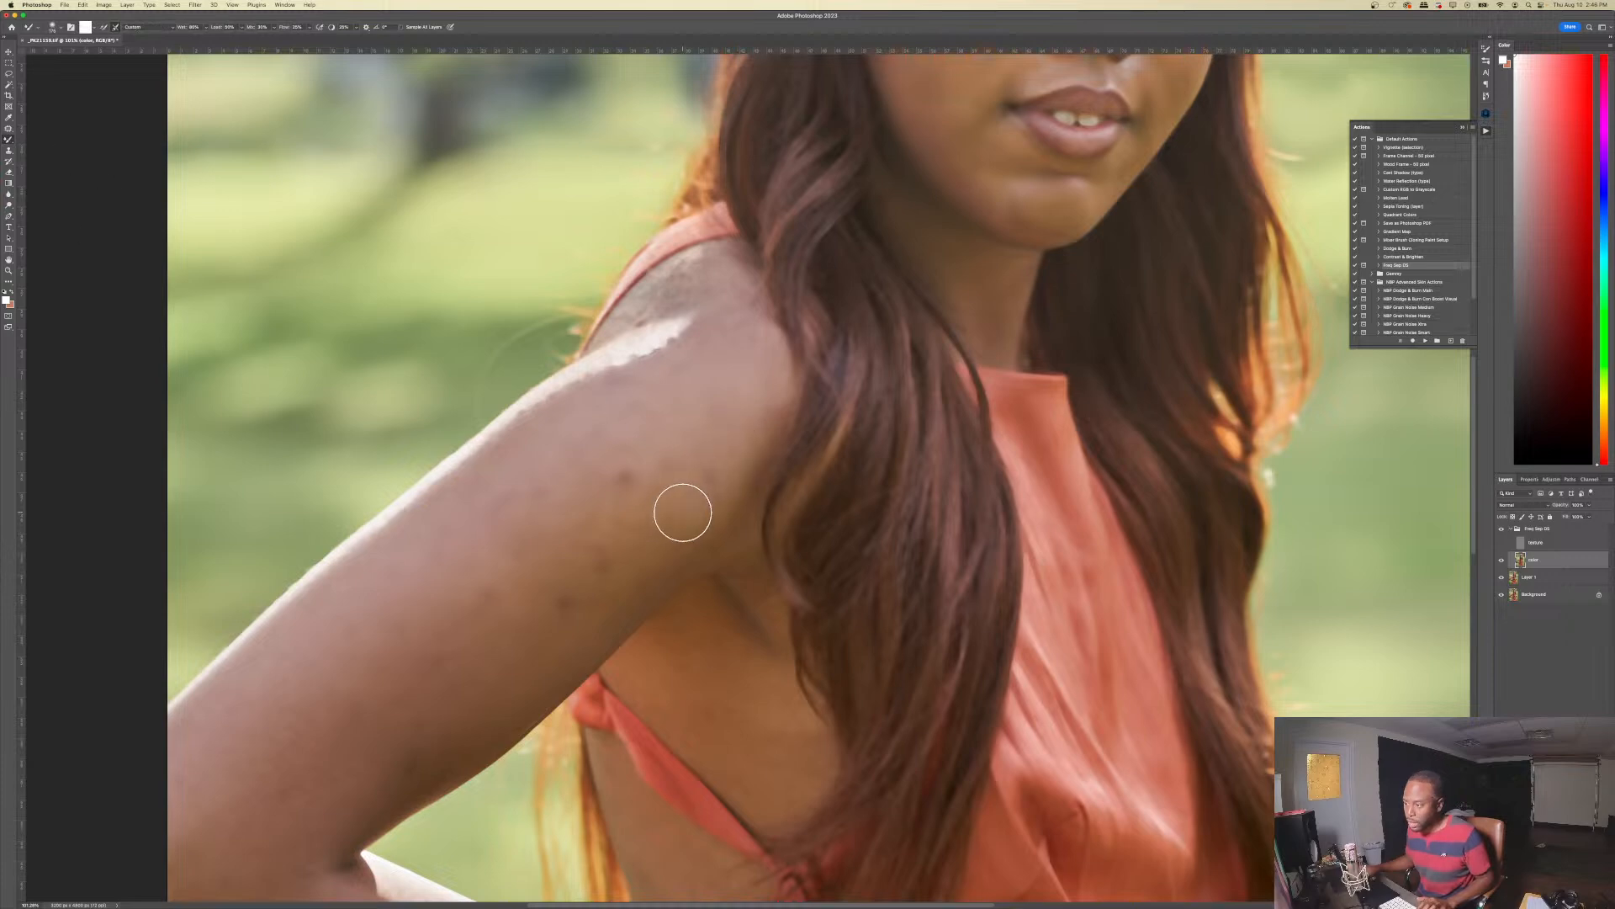
key("super+z")
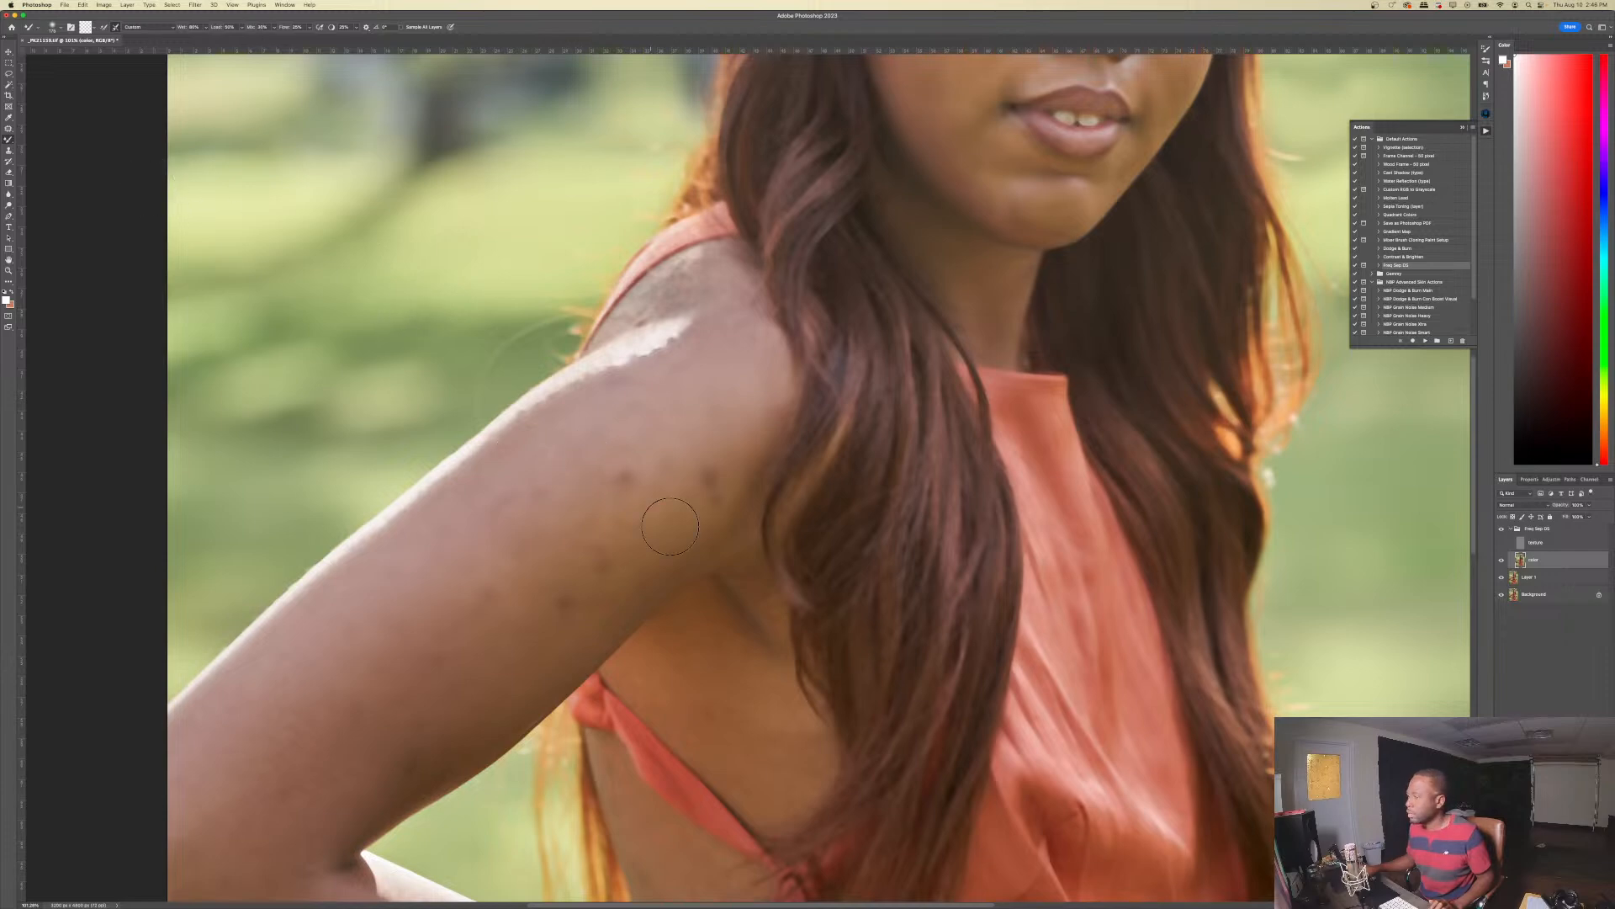
key("bracketleft")
key("bracketleft")
key("bracketleft")
key("bracketleft")
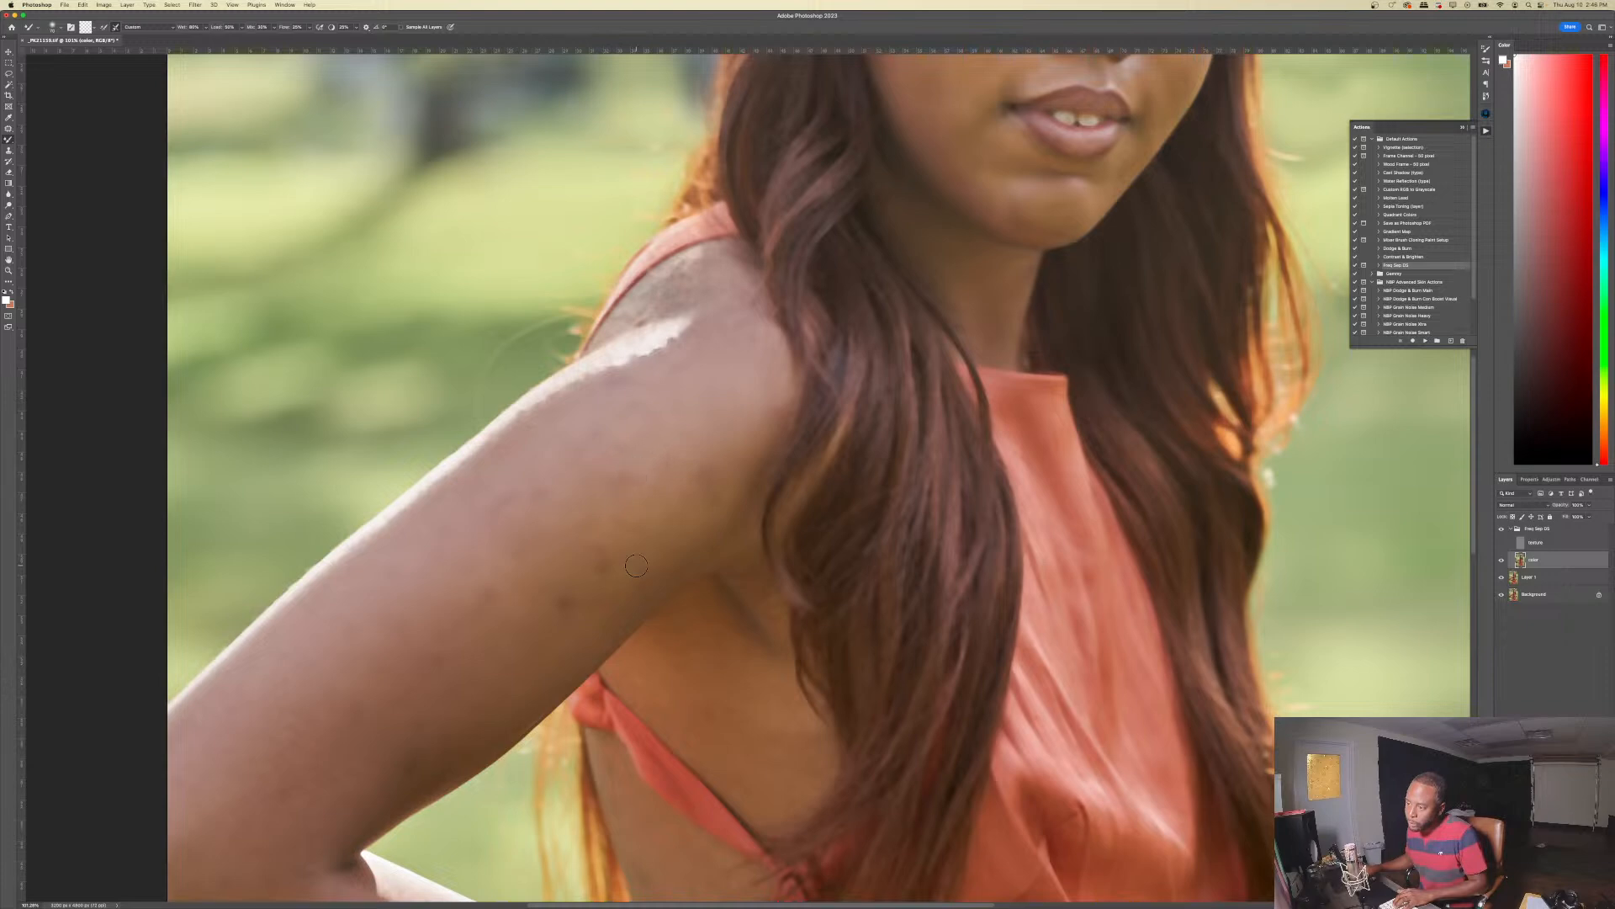
left_click(612, 542)
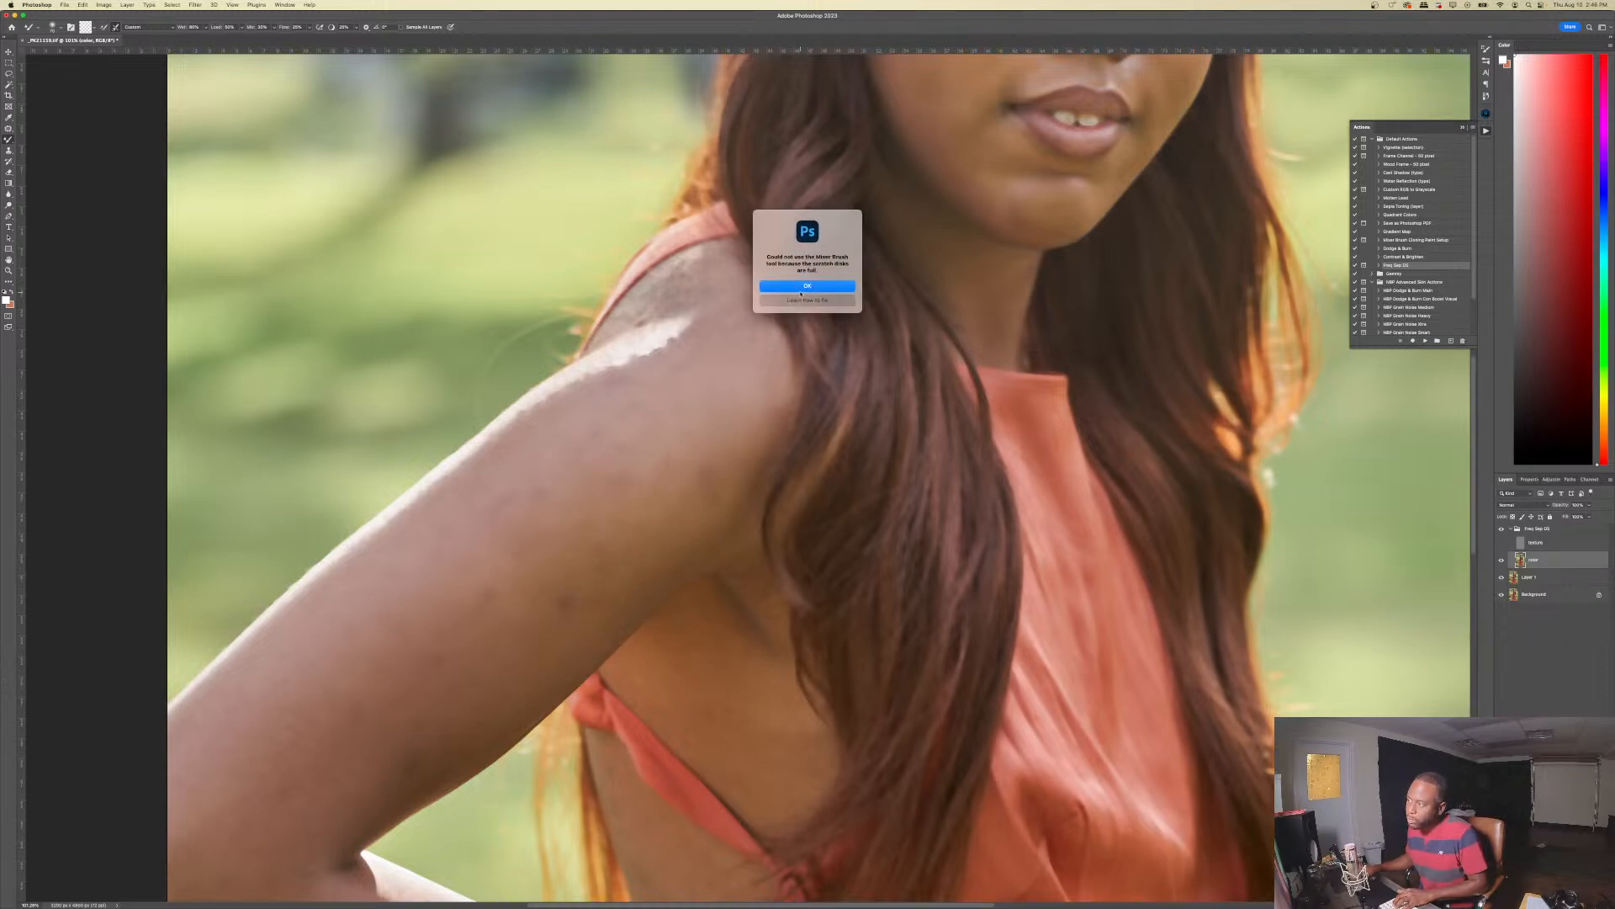
left_click(806, 287)
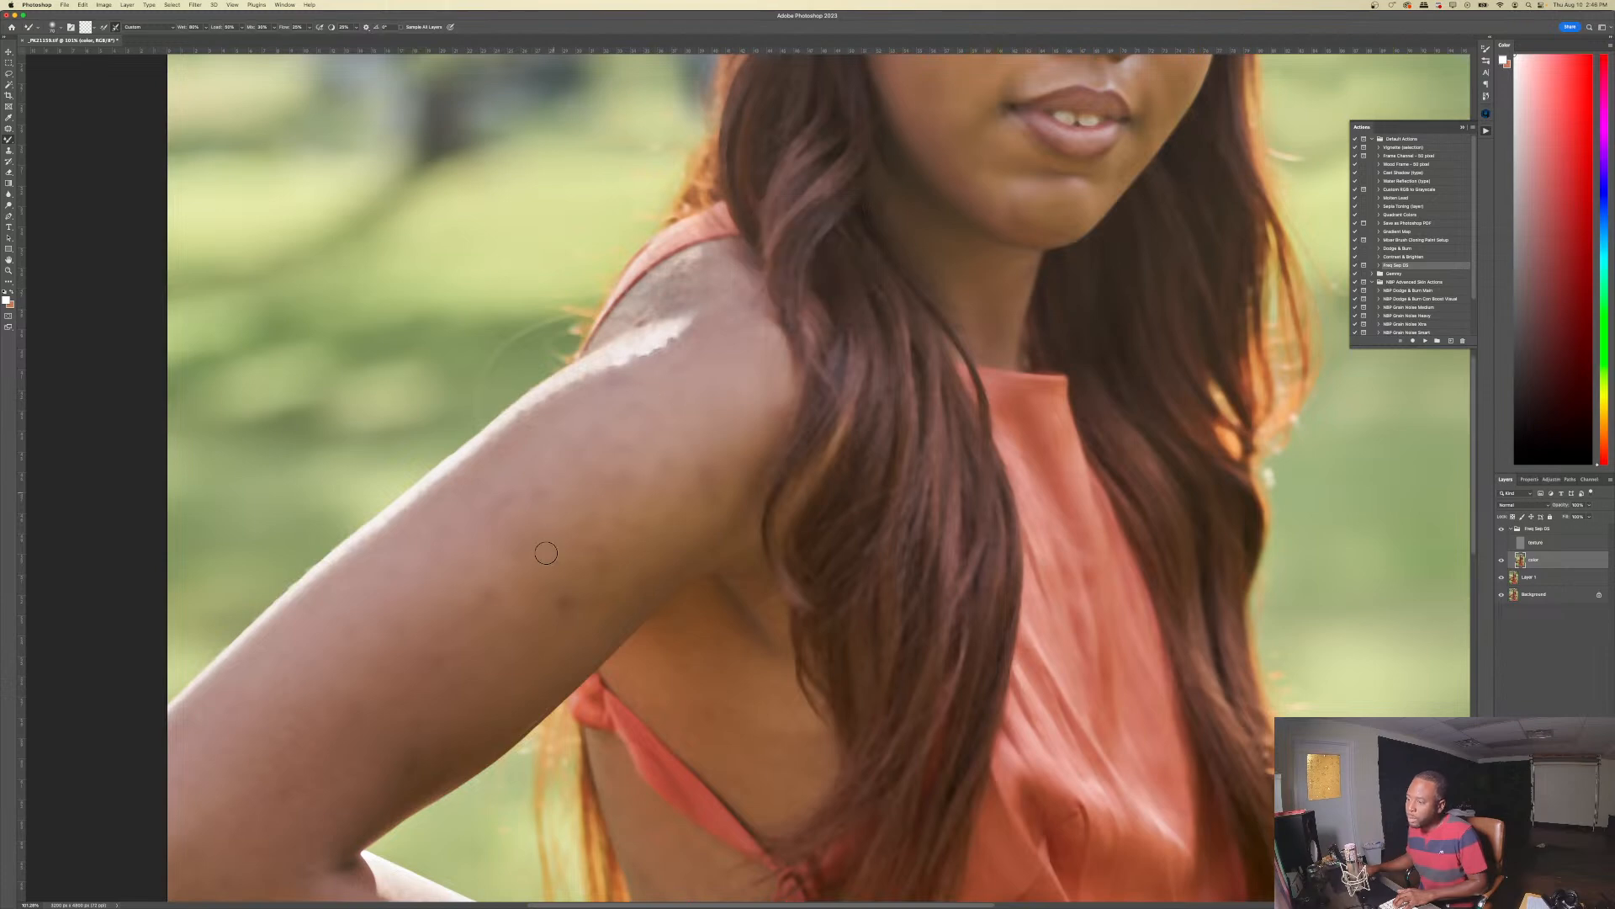
left_click(563, 588)
key("Return")
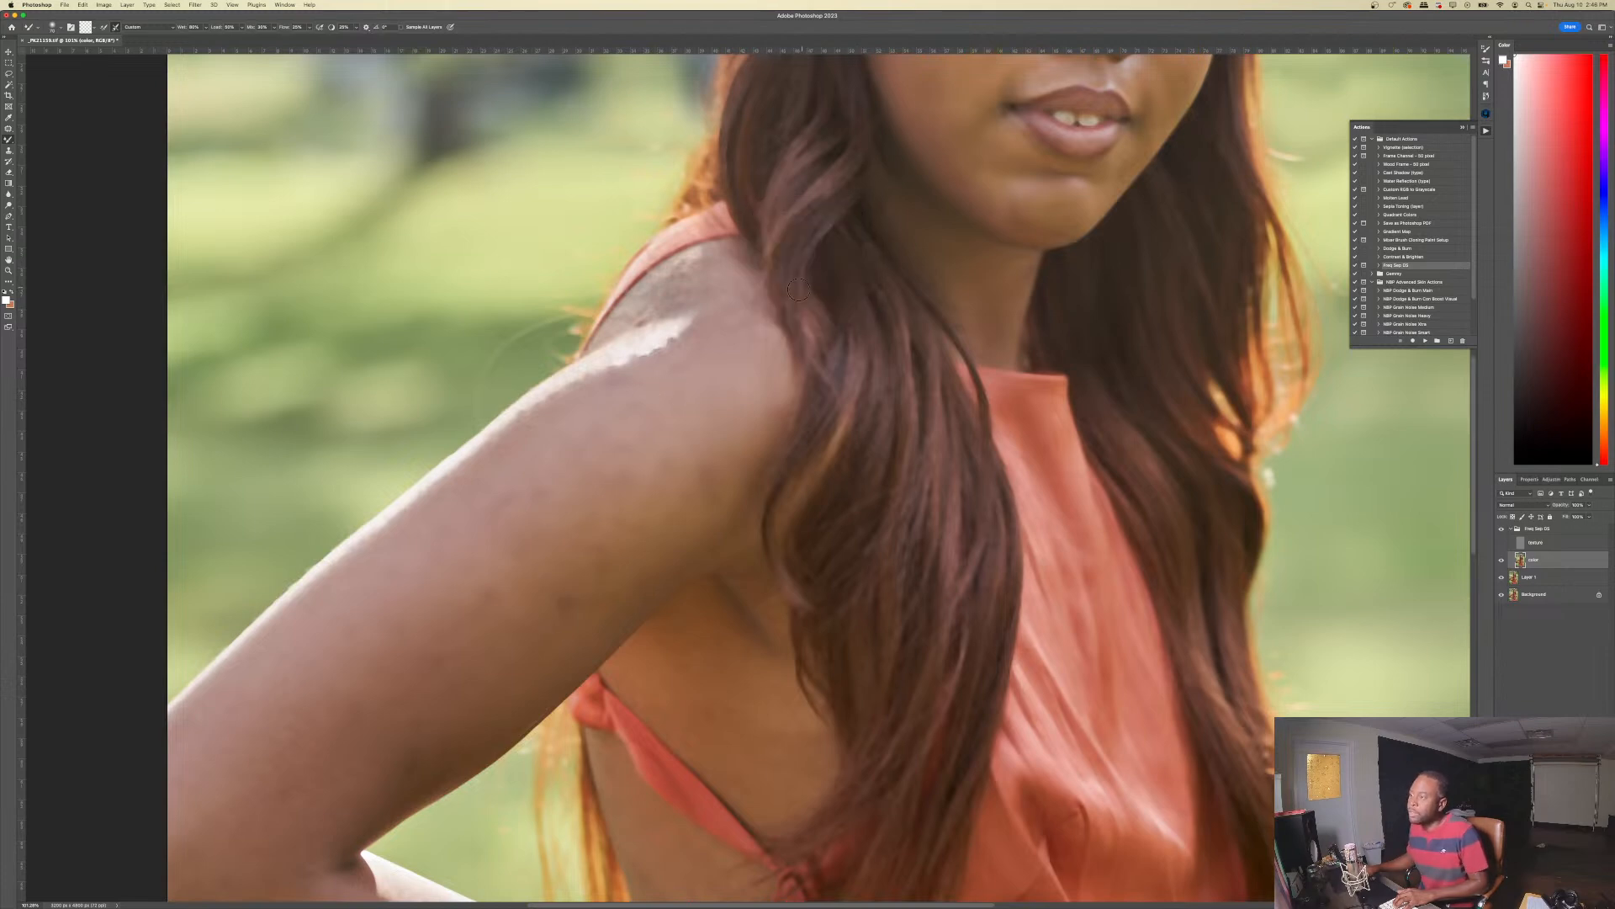
- Quit the to-do app, Capture One and Messages running in the background
mouse_move(712, 905)
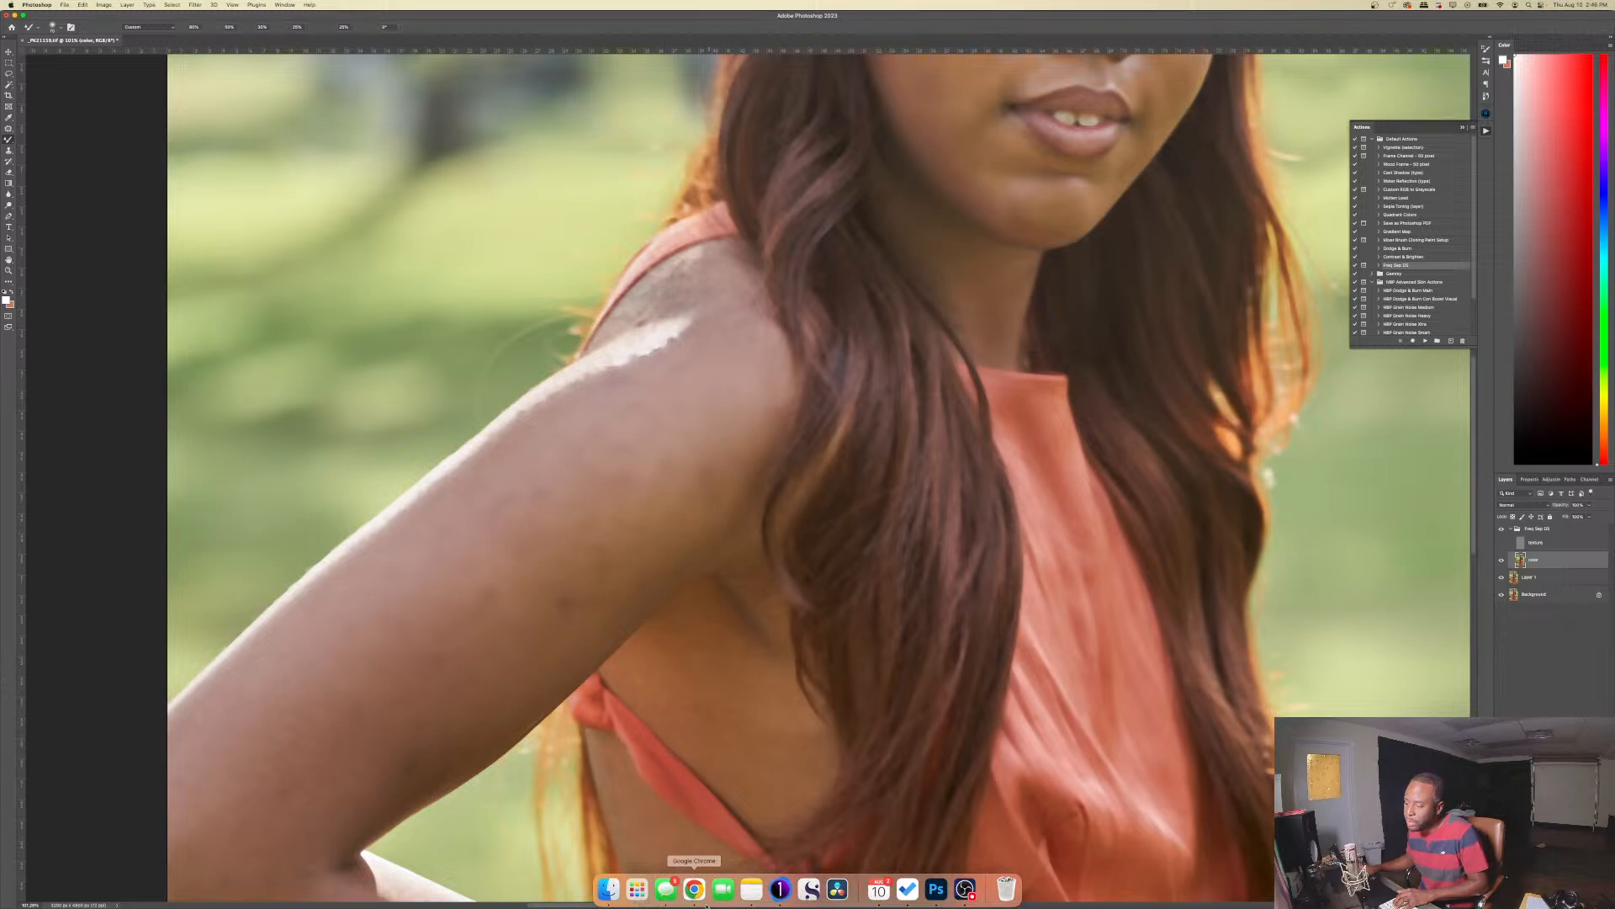
right_click(907, 889)
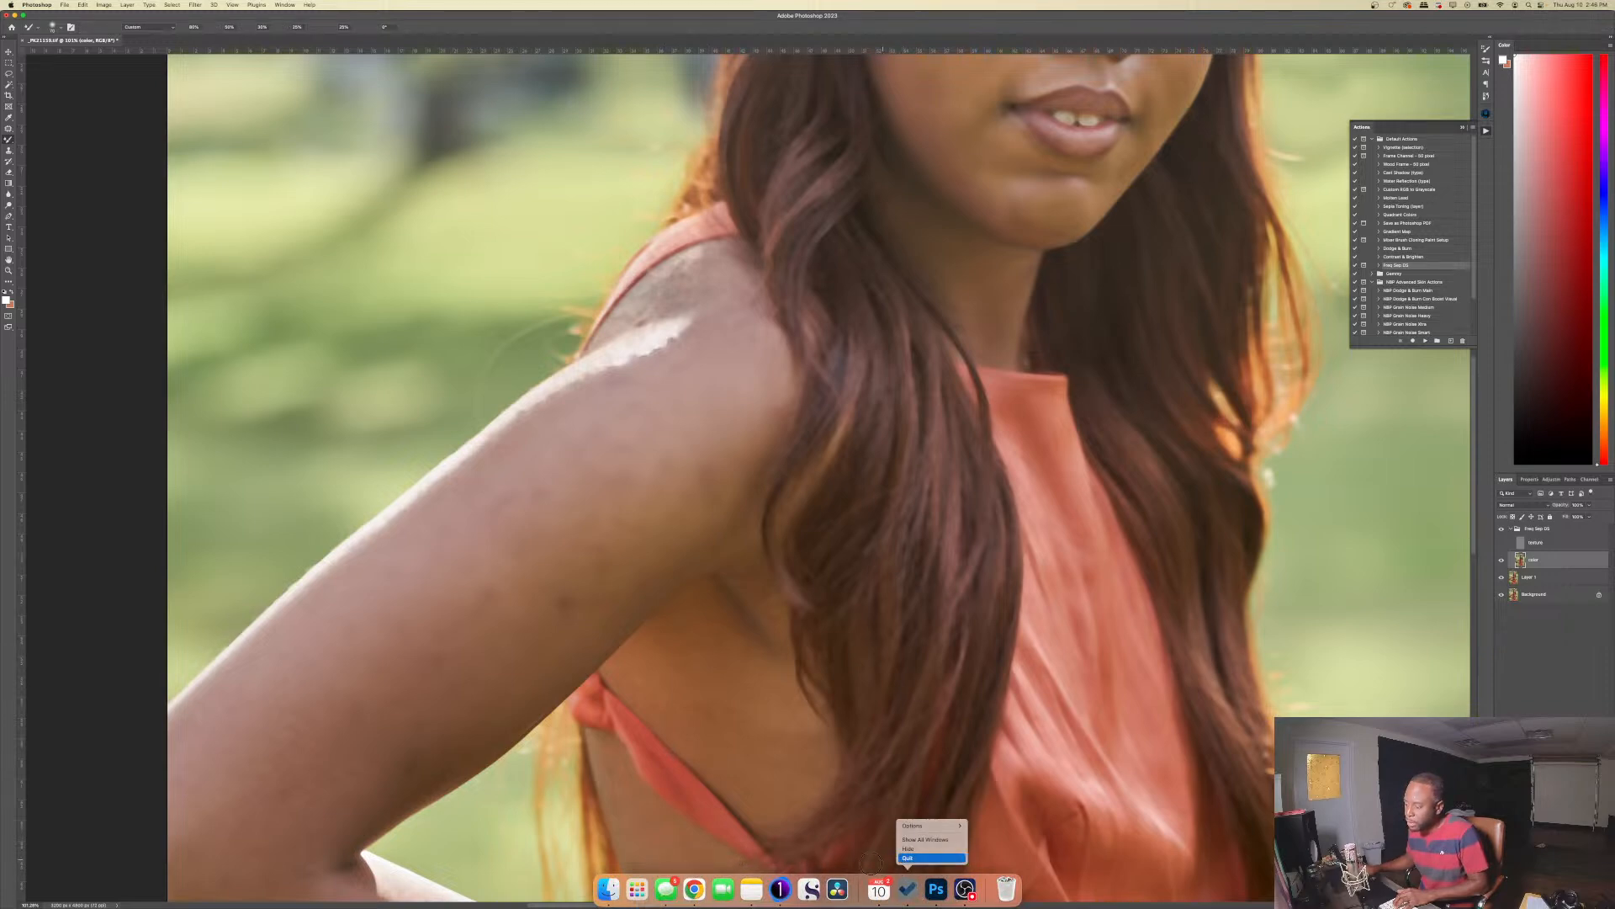
left_click(907, 858)
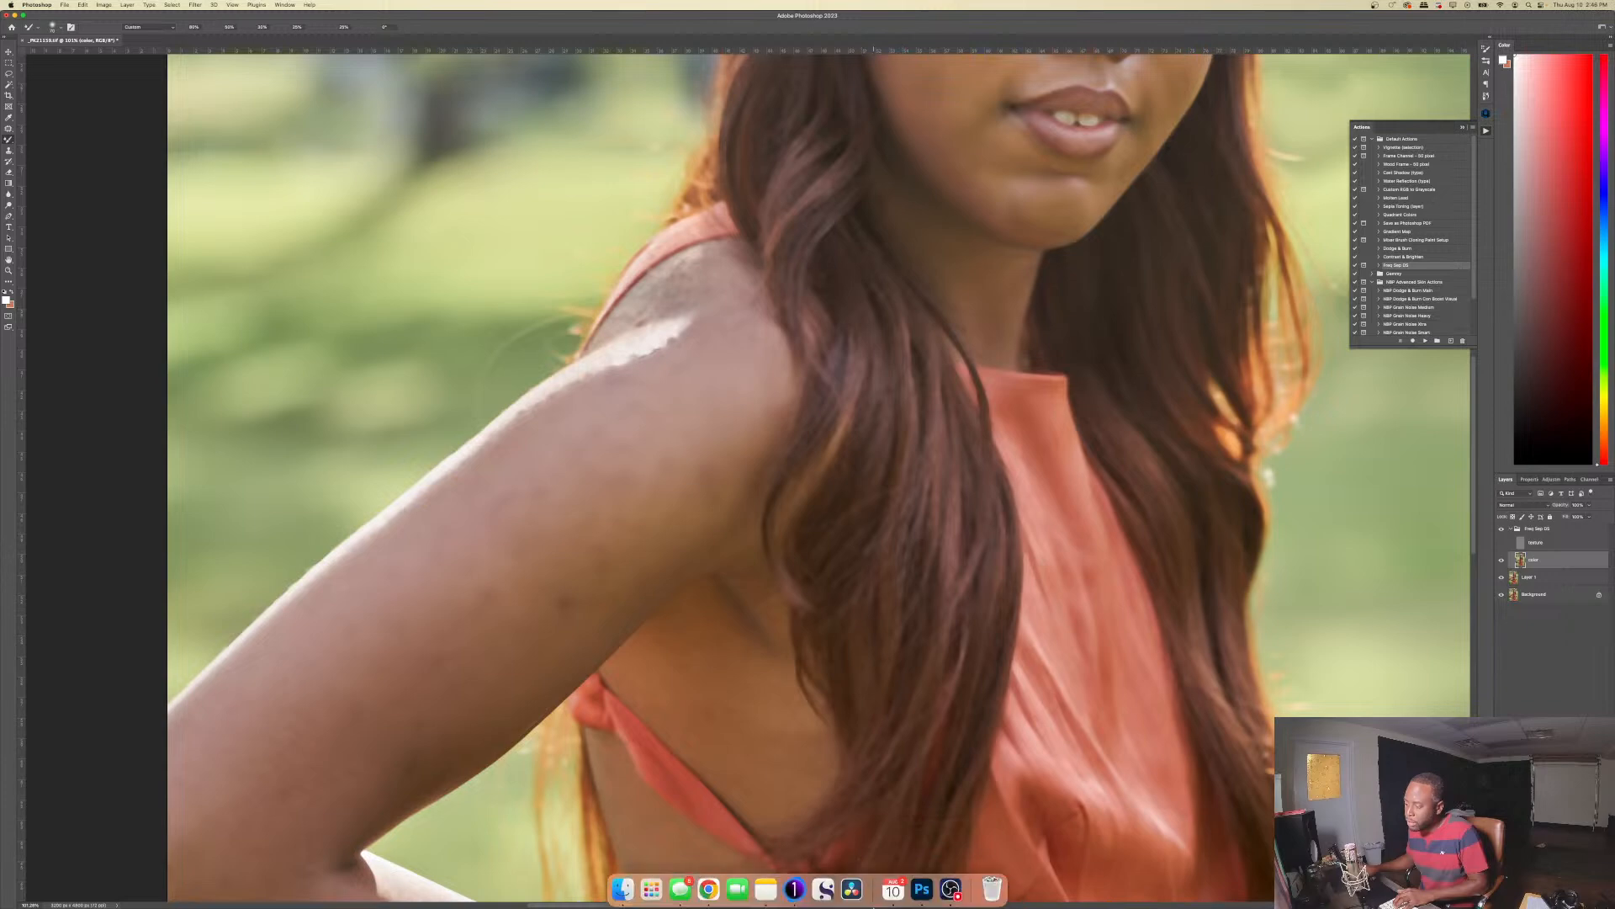
right_click(893, 889)
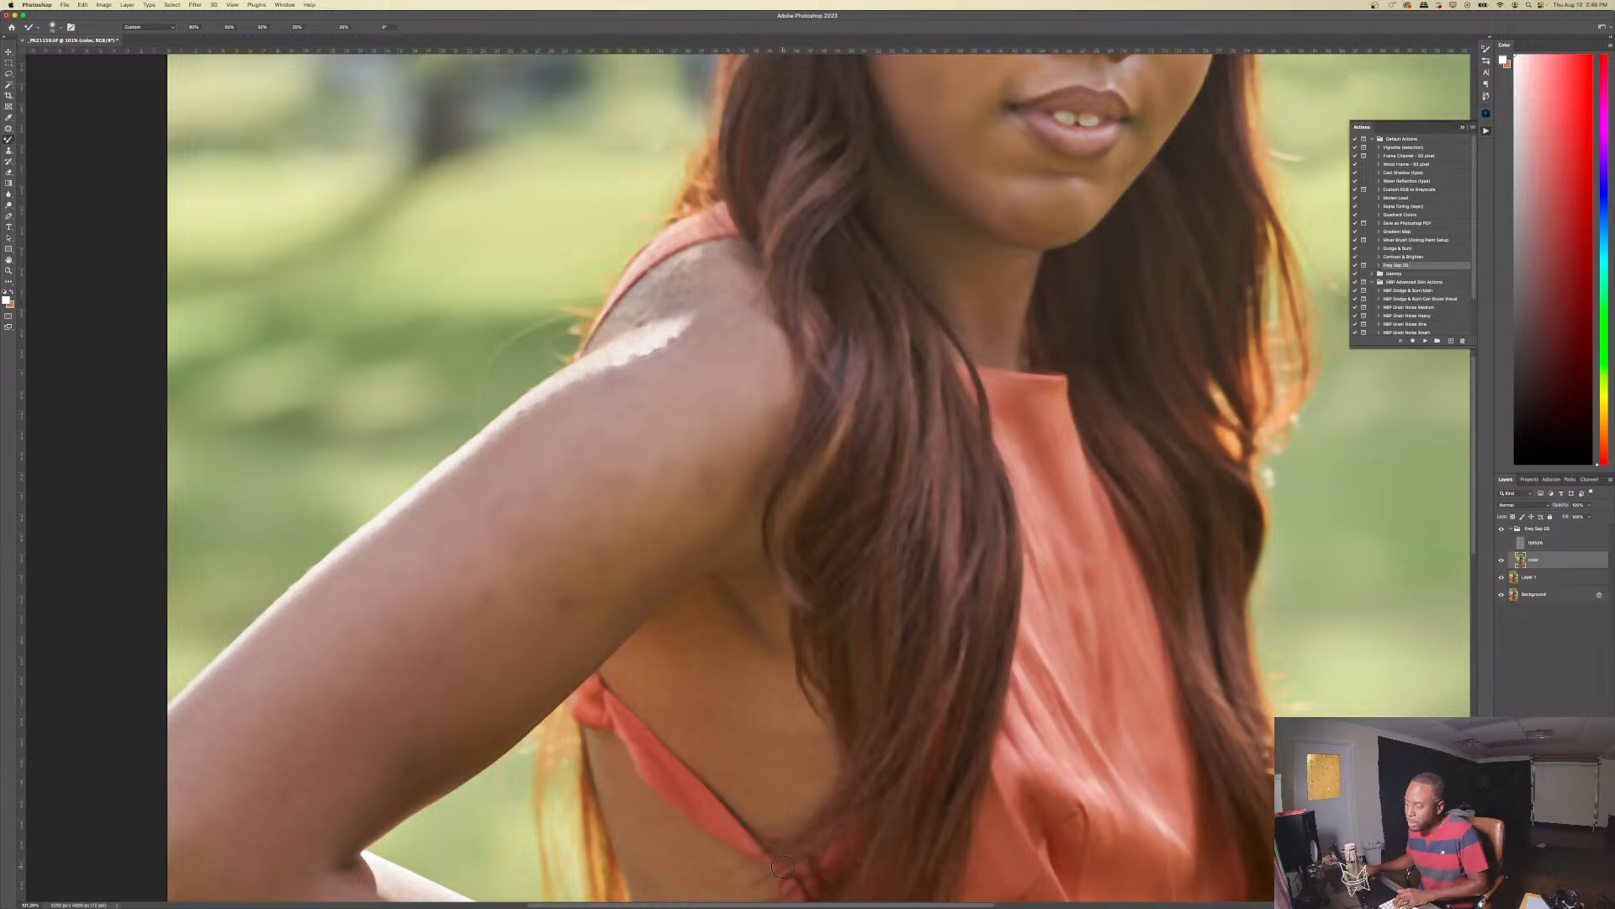
right_click(795, 887)
left_click(800, 859)
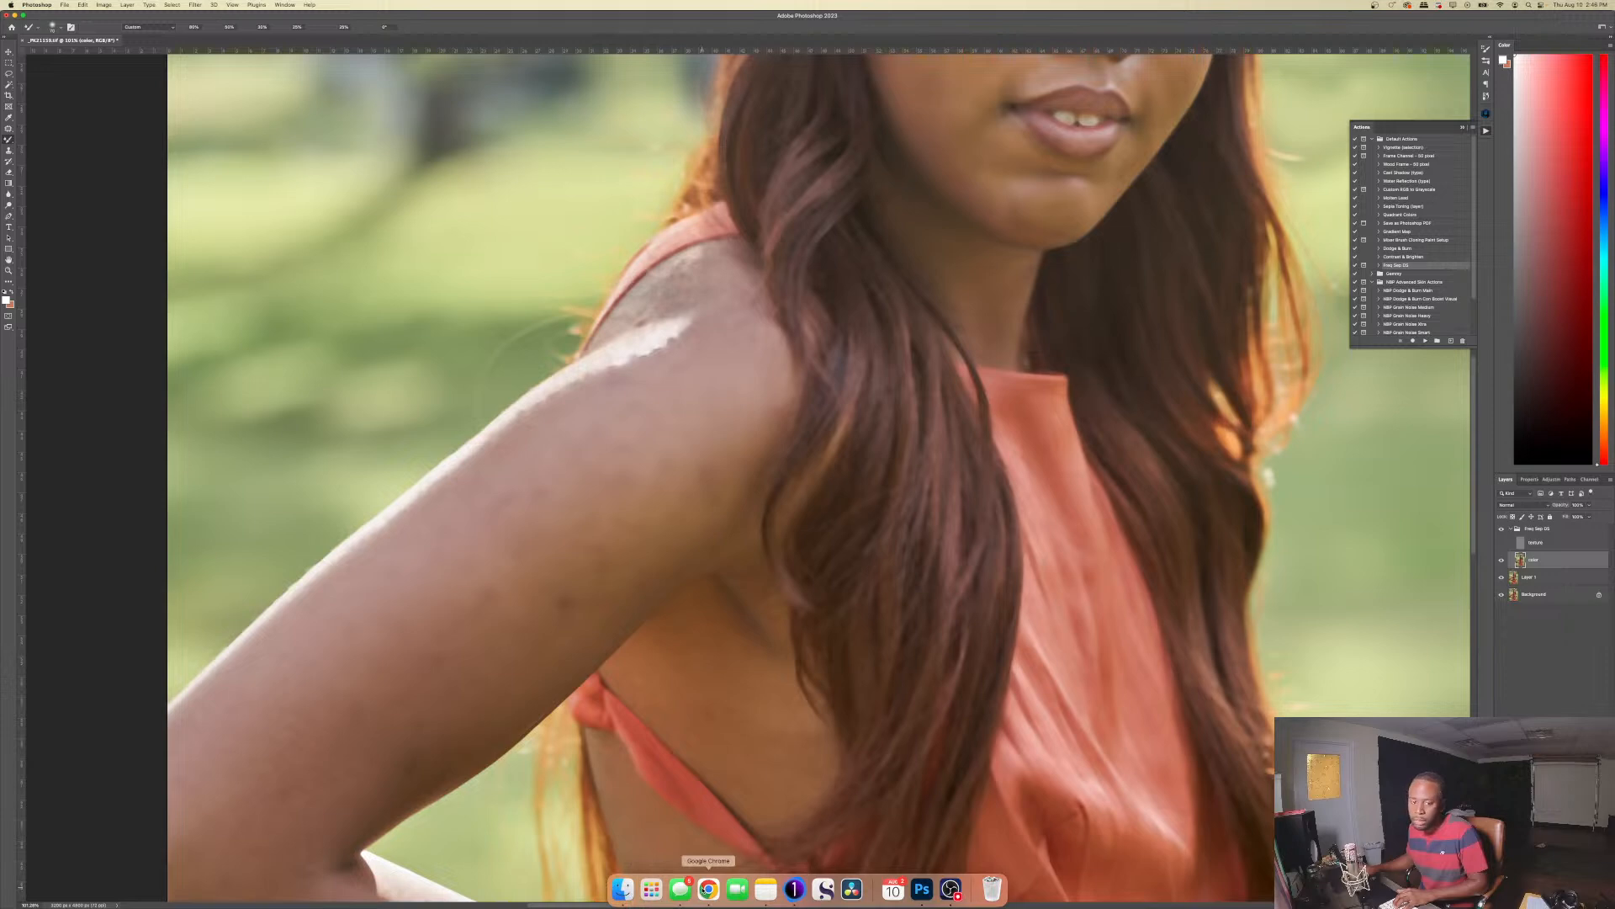
right_click(680, 889)
left_click(685, 859)
- Switch to Capture One, skip its catalog backup and return to the color layer in Photoshop
left_click(623, 889)
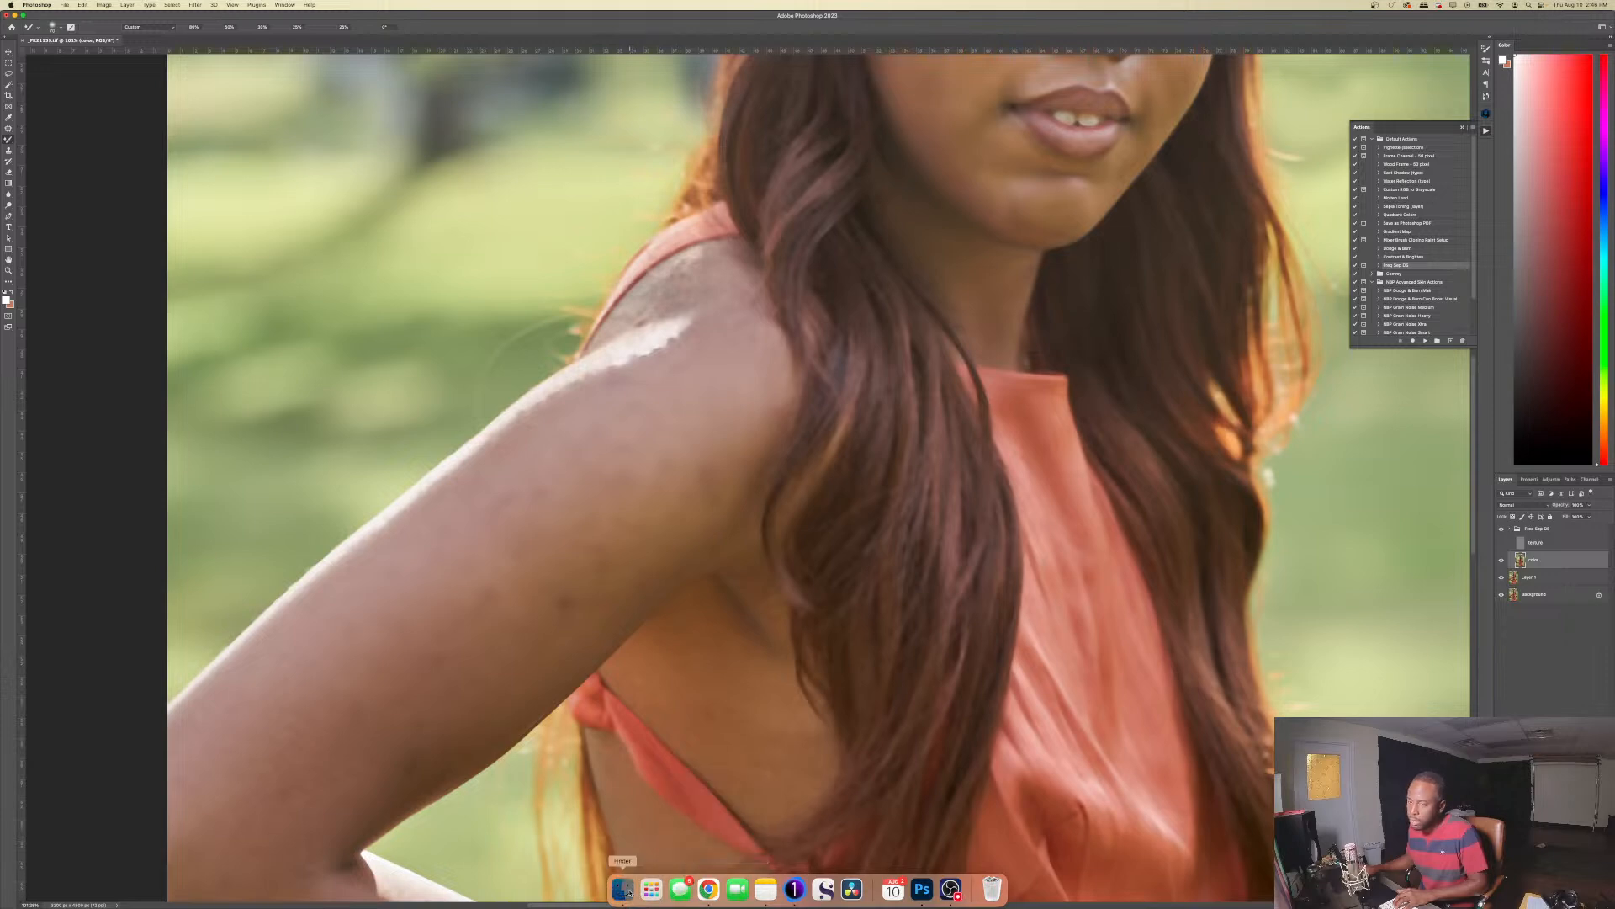
left_click_drag(552, 372, 0, 412)
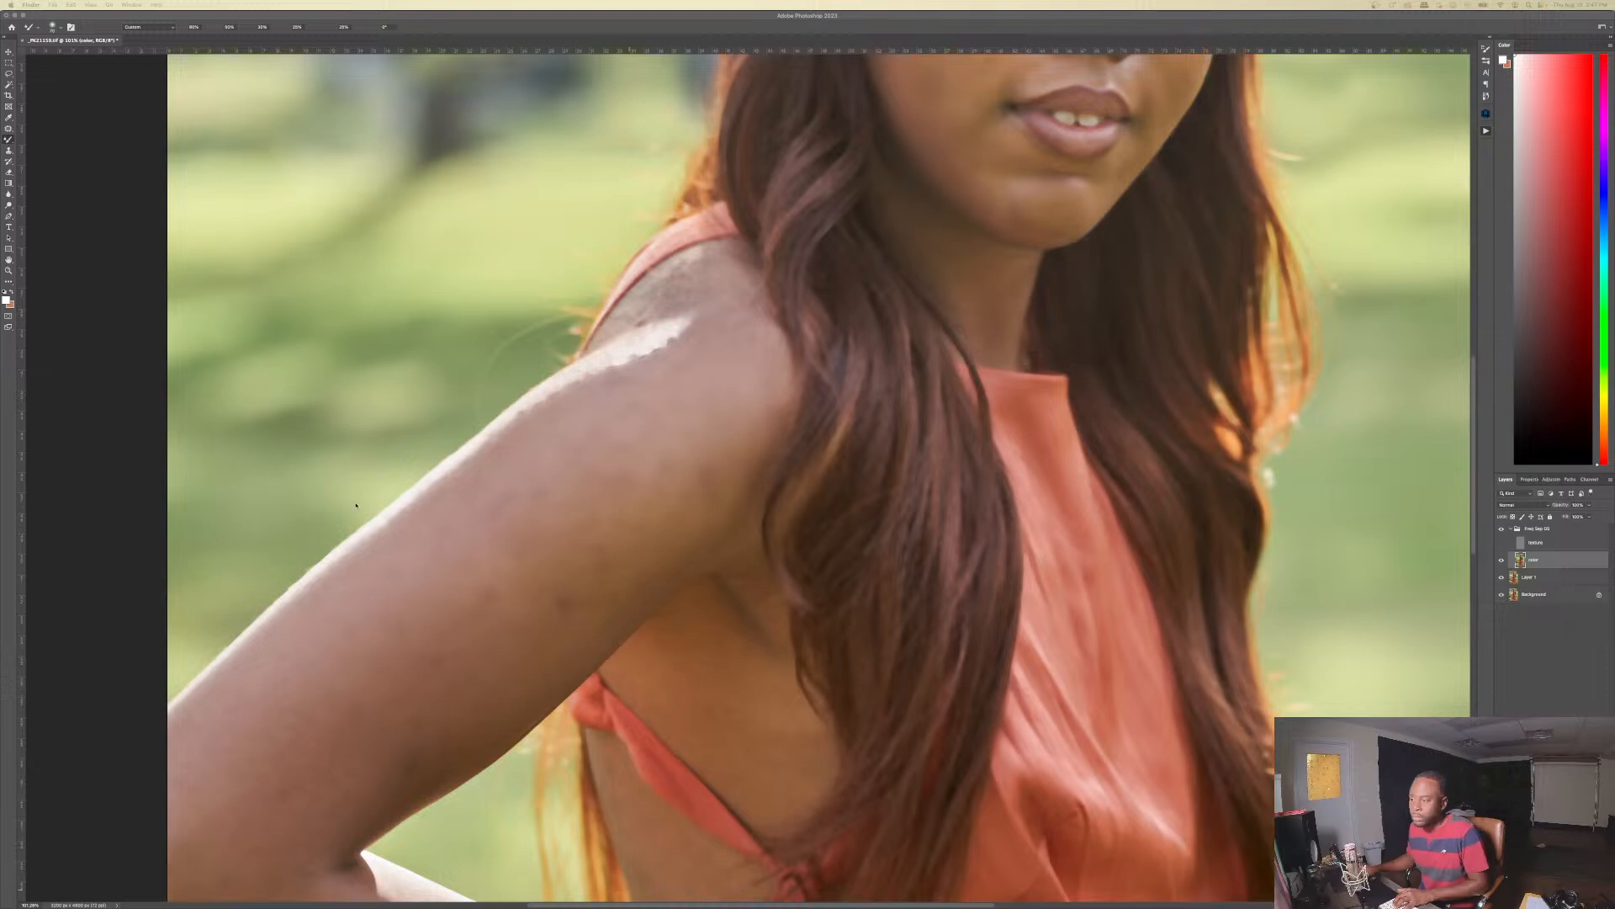
mouse_move(852, 889)
left_click(795, 890)
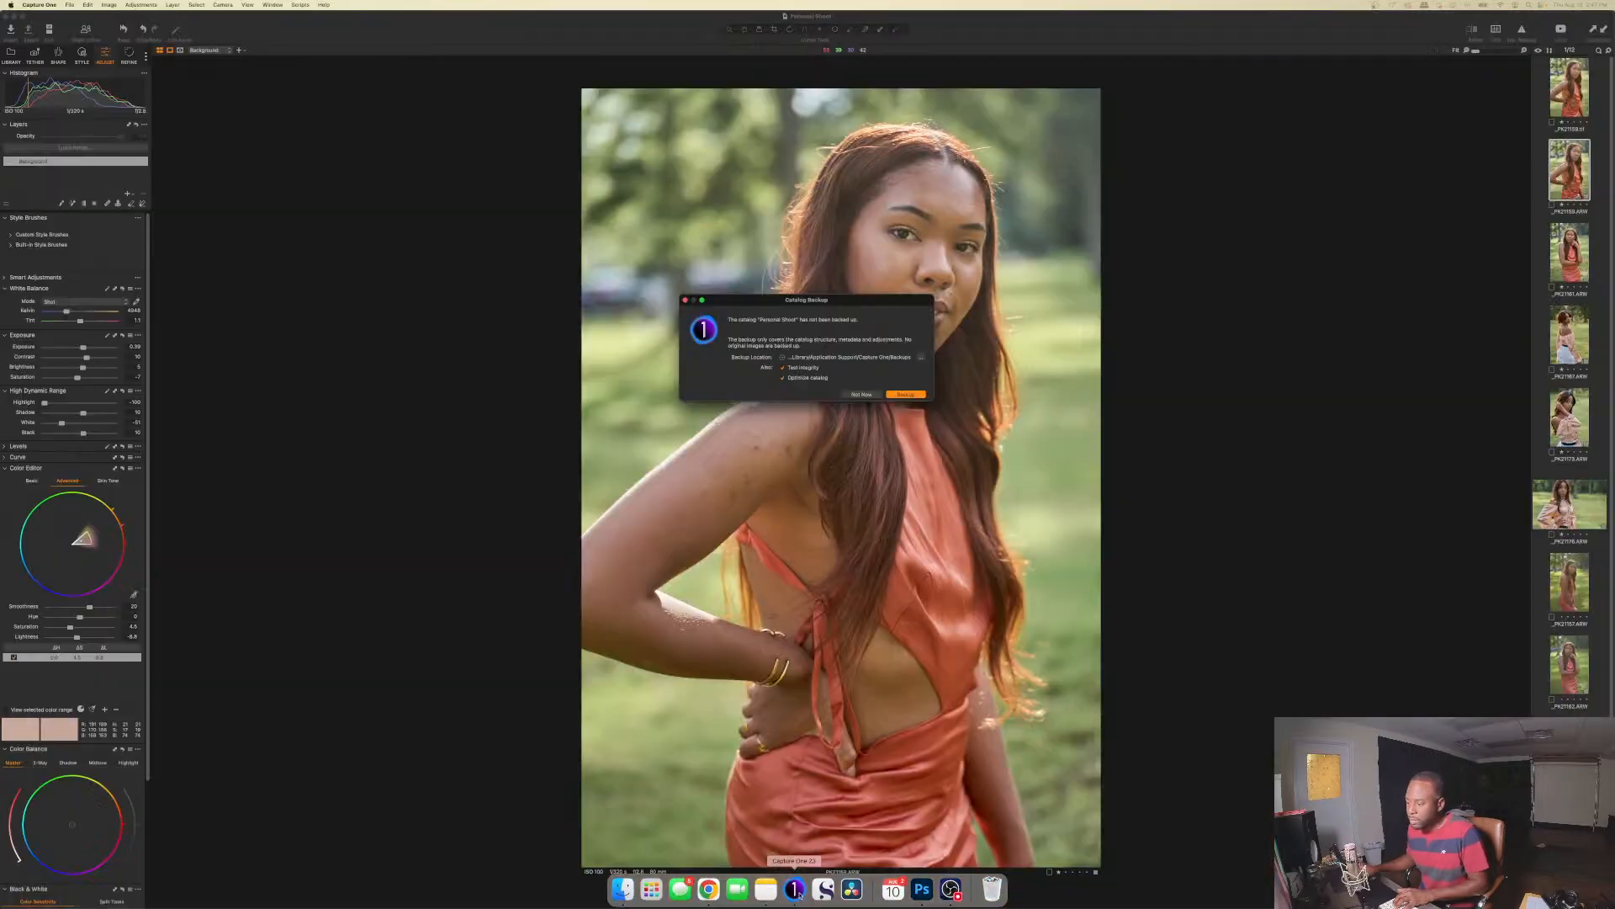
left_click(852, 396)
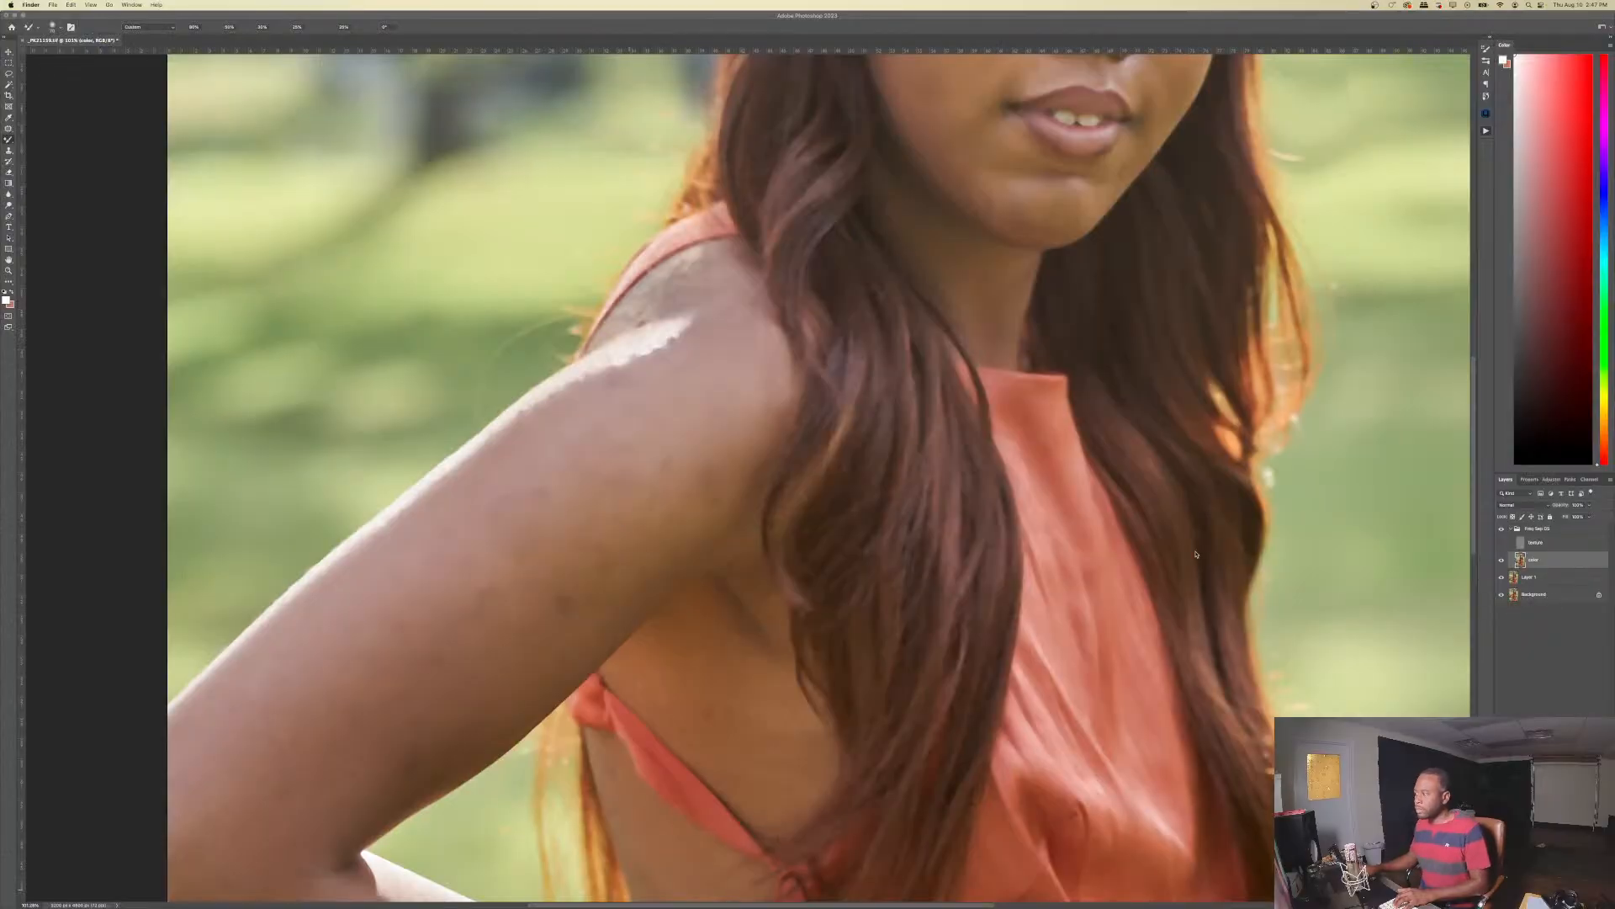
left_click(1559, 564)
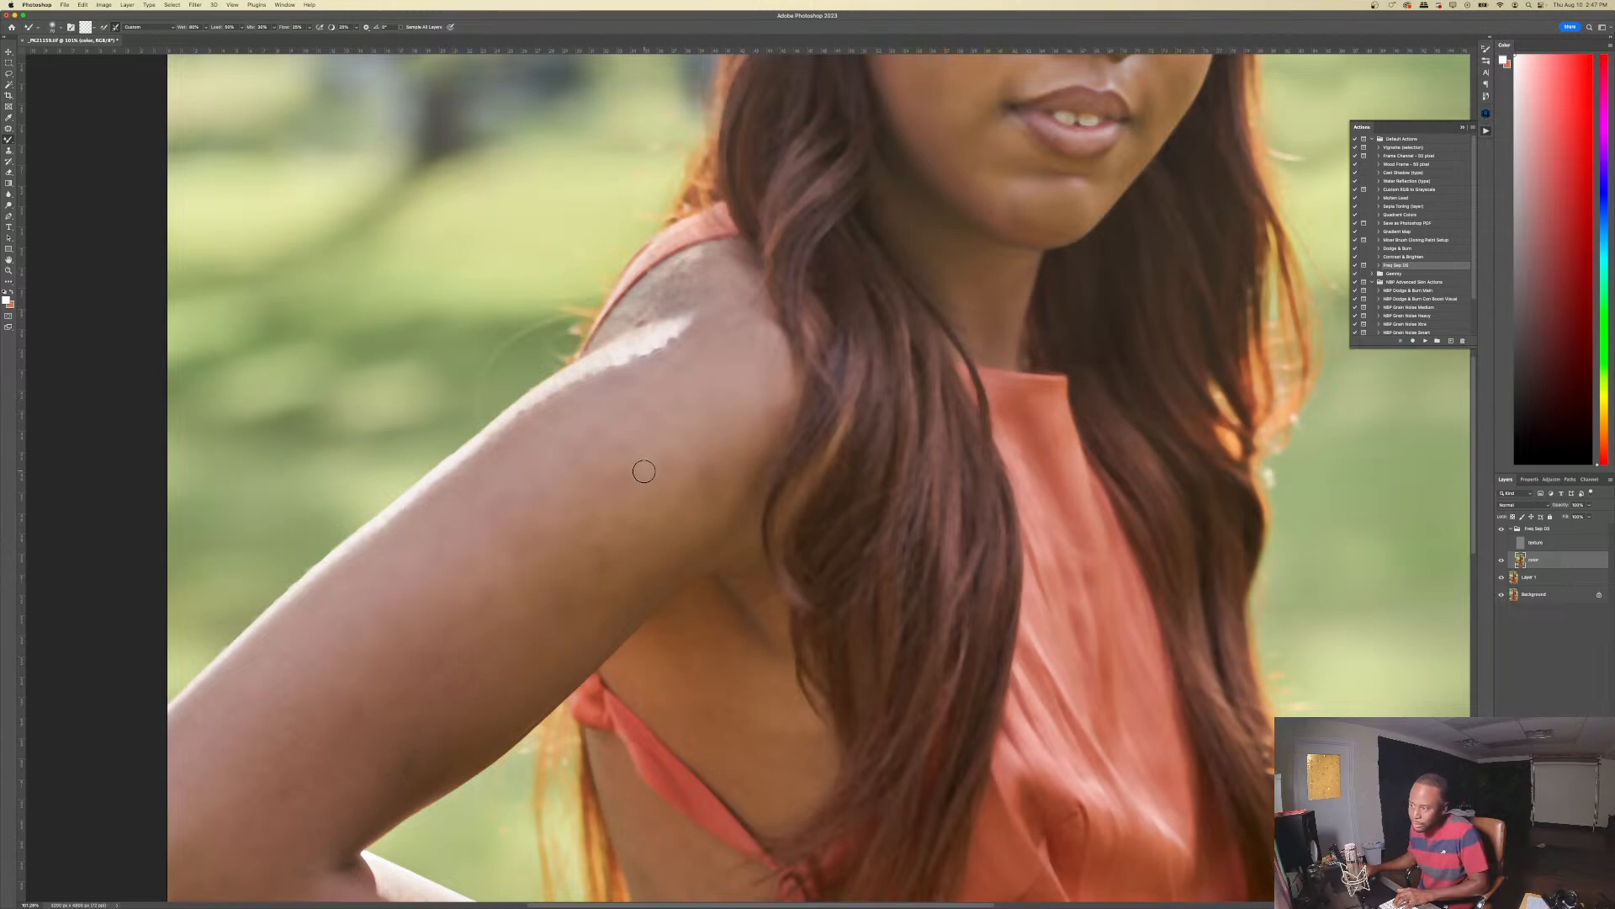
- Enlarge the Mixer Brush and even out the skin color across the whole upper arm
key("bracketright")
key("bracketright")
key("bracketright")
key("bracketright")
key("bracketright")
key("bracketright")
key("bracketright")
key("bracketright")
key("bracketright")
key("bracketright")
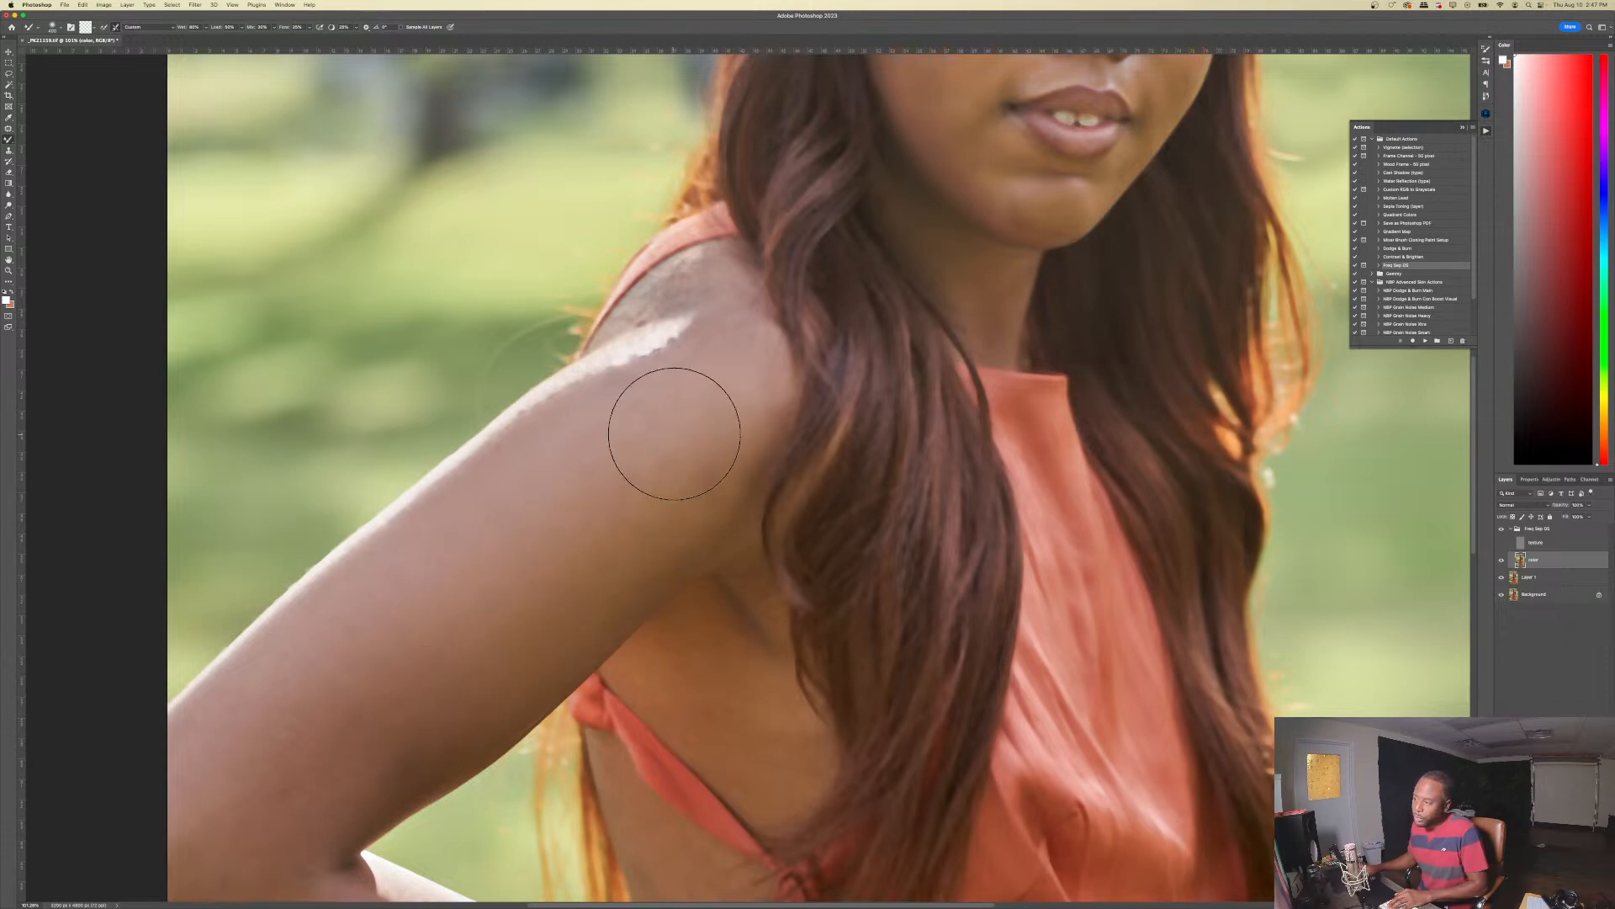
- Reduce the Mixer Brush size and soften the shoulder highlight's edge and the uneven color along the upper arm
key("bracketleft")
key("bracketleft")
key("bracketleft")
key("bracketleft")
key("bracketleft")
key("bracketleft")
key("bracketleft")
key("bracketleft")
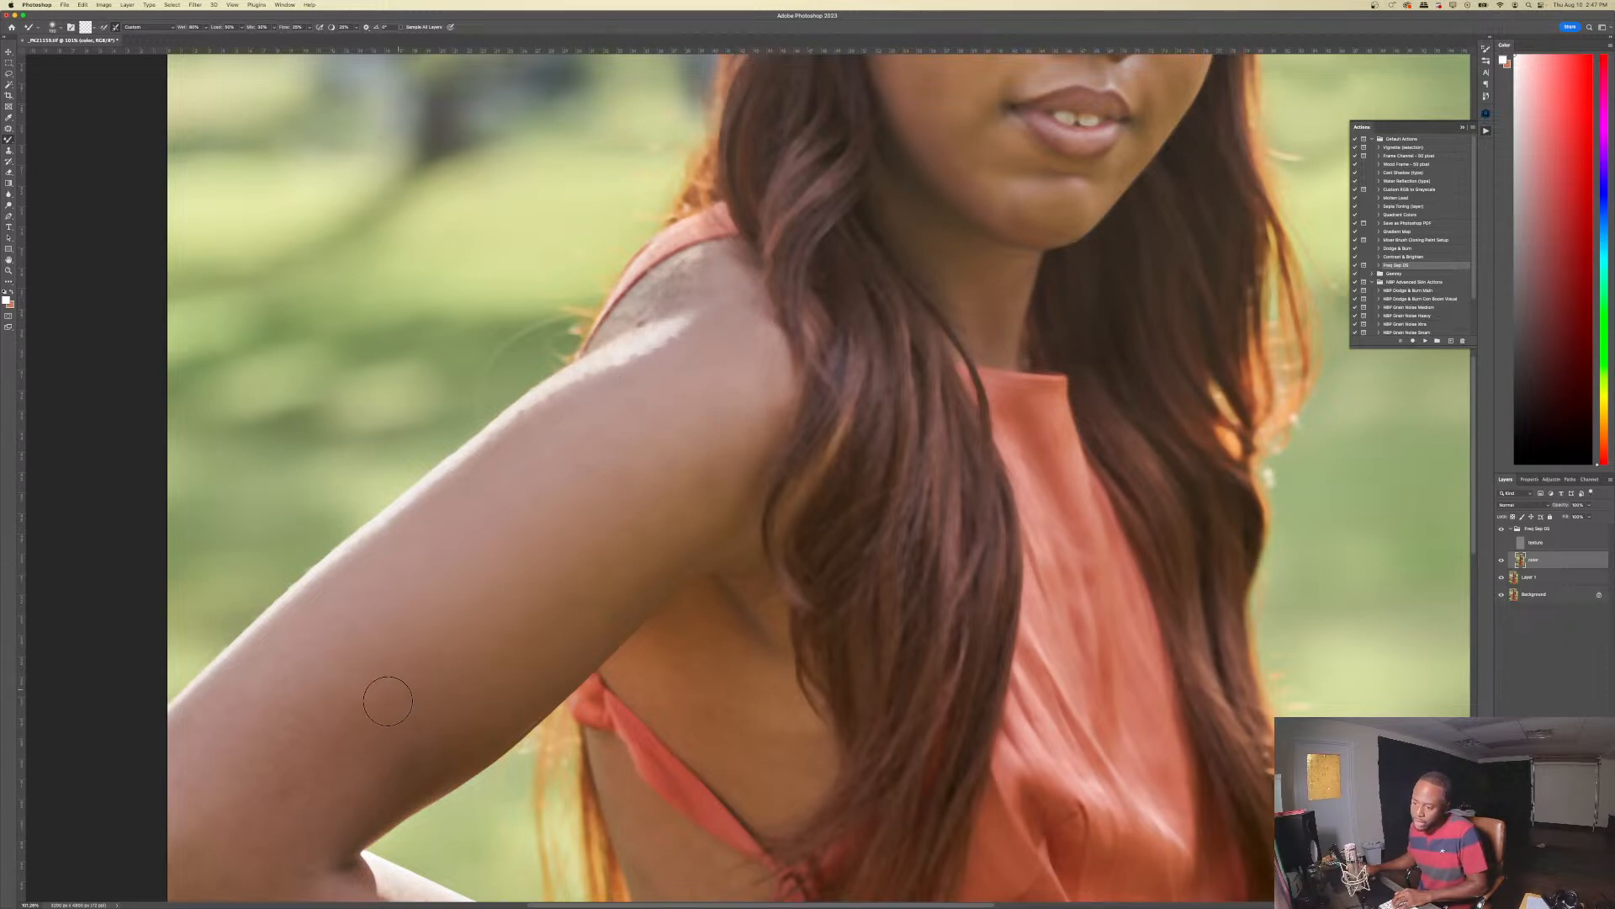
- Smooth the skin color around the elbow with the Mixer Brush, enlarging the brush for the broader areas
key("space")
left_click_drag(361, 735, 489, 585)
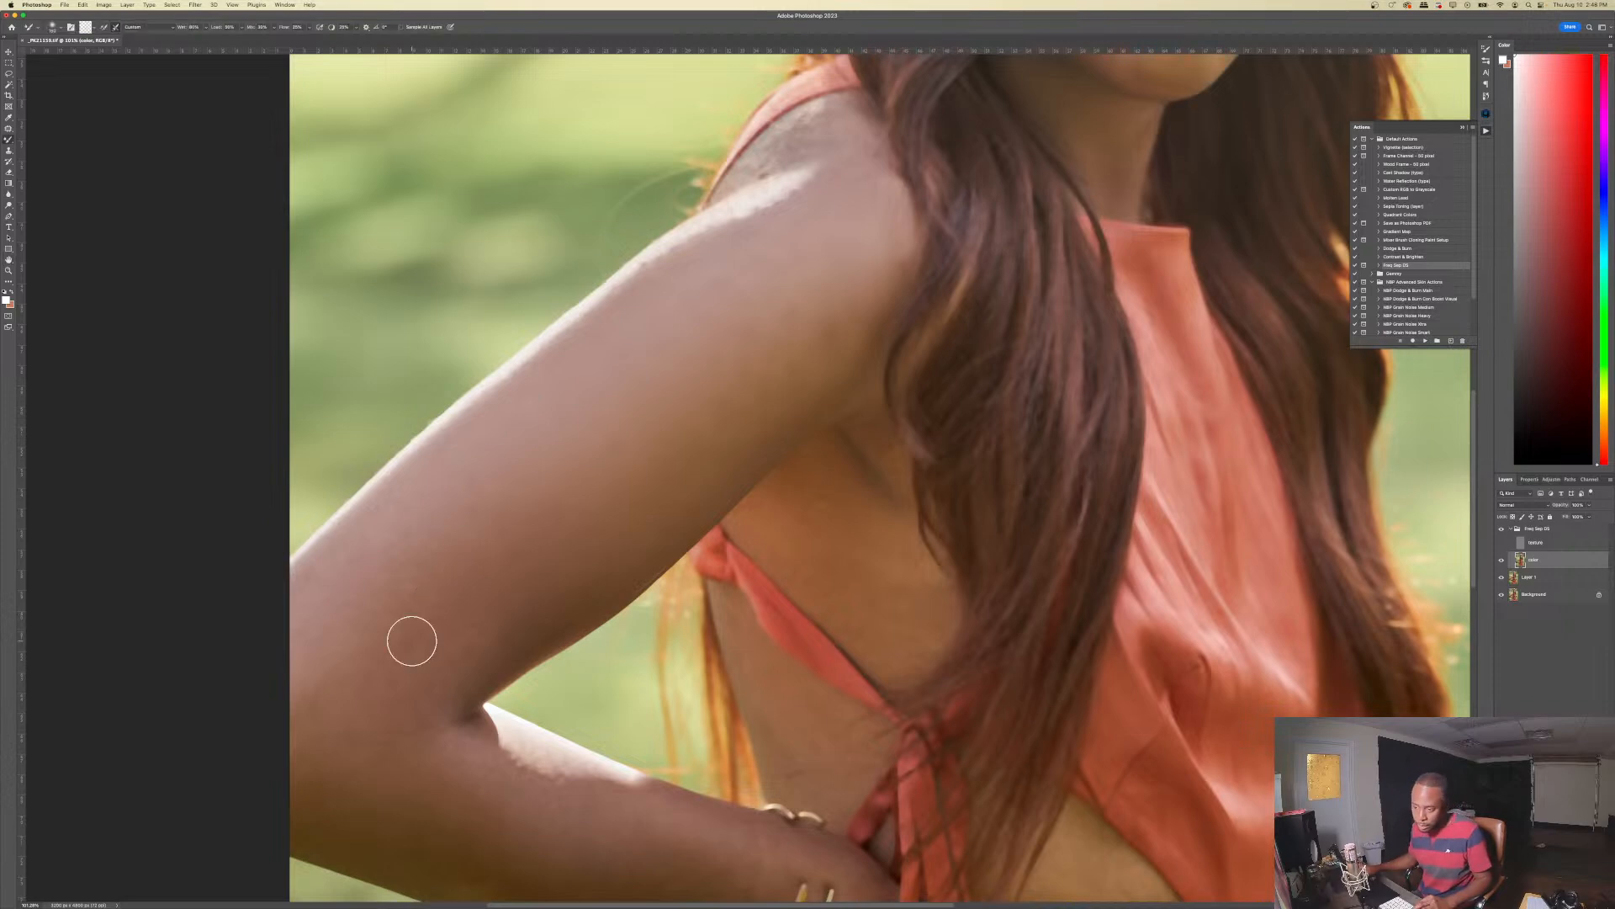
key("bracketright")
key("bracketright")
key("bracketright")
key("bracketright")
mouse_move(488, 576)
left_mouse_down()
mouse_move(404, 659)
mouse_move(450, 606)
mouse_move(394, 649)
mouse_move(408, 587)
mouse_move(437, 558)
mouse_move(336, 689)
mouse_move(374, 692)
mouse_move(324, 772)
mouse_move(377, 738)
mouse_move(429, 862)
mouse_move(499, 848)
mouse_move(572, 796)
left_mouse_up()
- Blend the skin color along the forearm down to the bracelets with the Mixer Brush
scroll(572, 796, "down", 5)
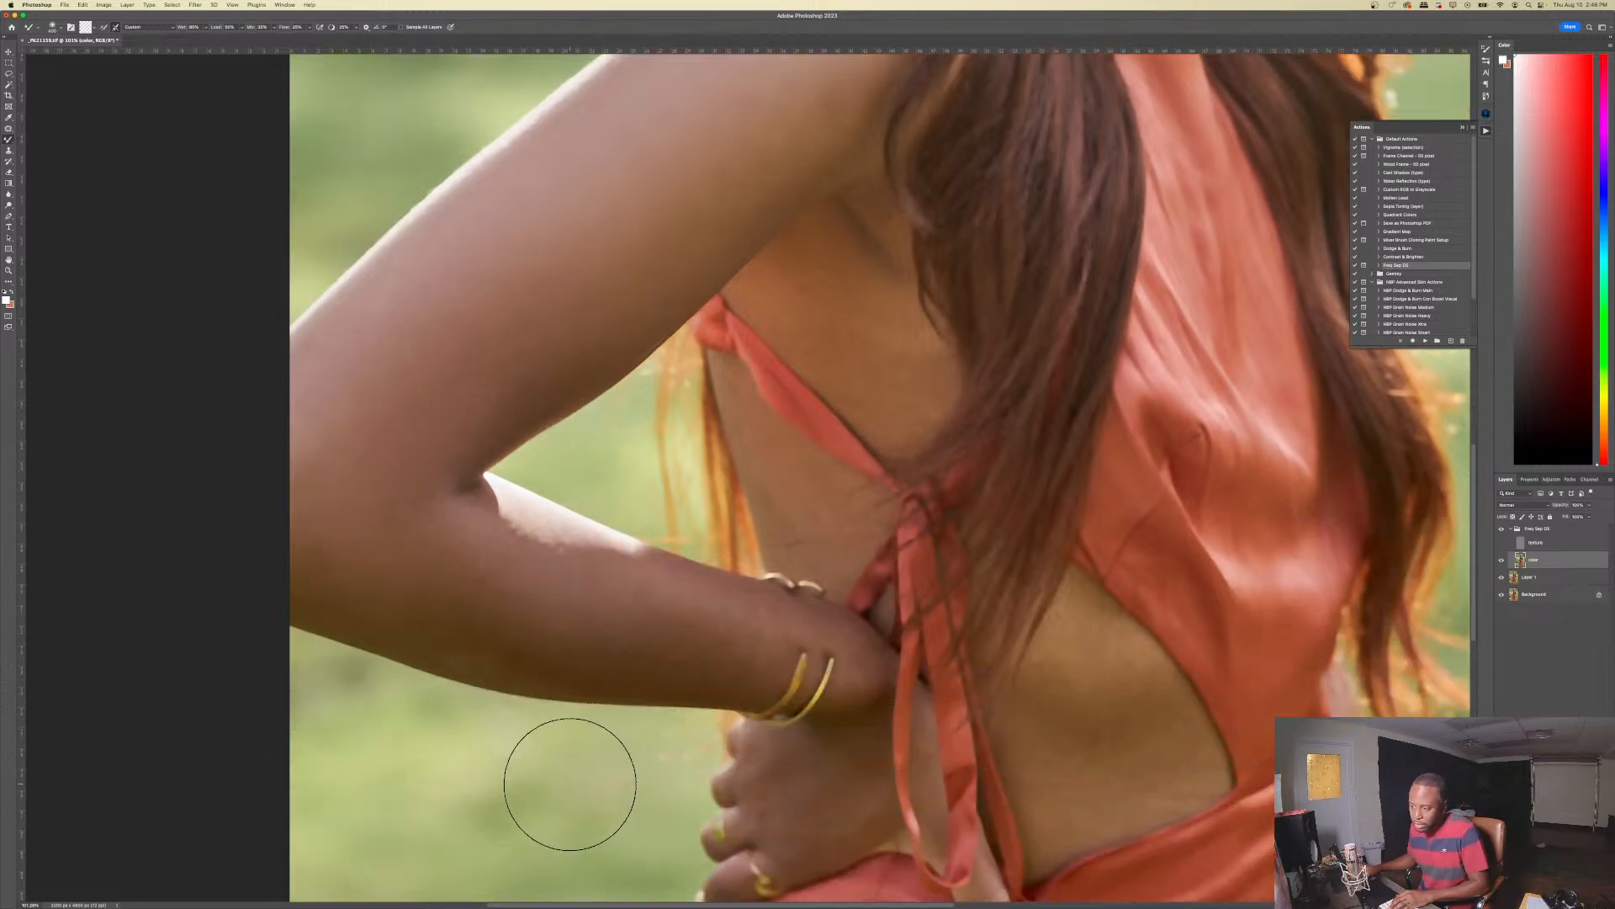
key("bracketleft")
key("bracketleft")
key("bracketleft")
key("bracketleft")
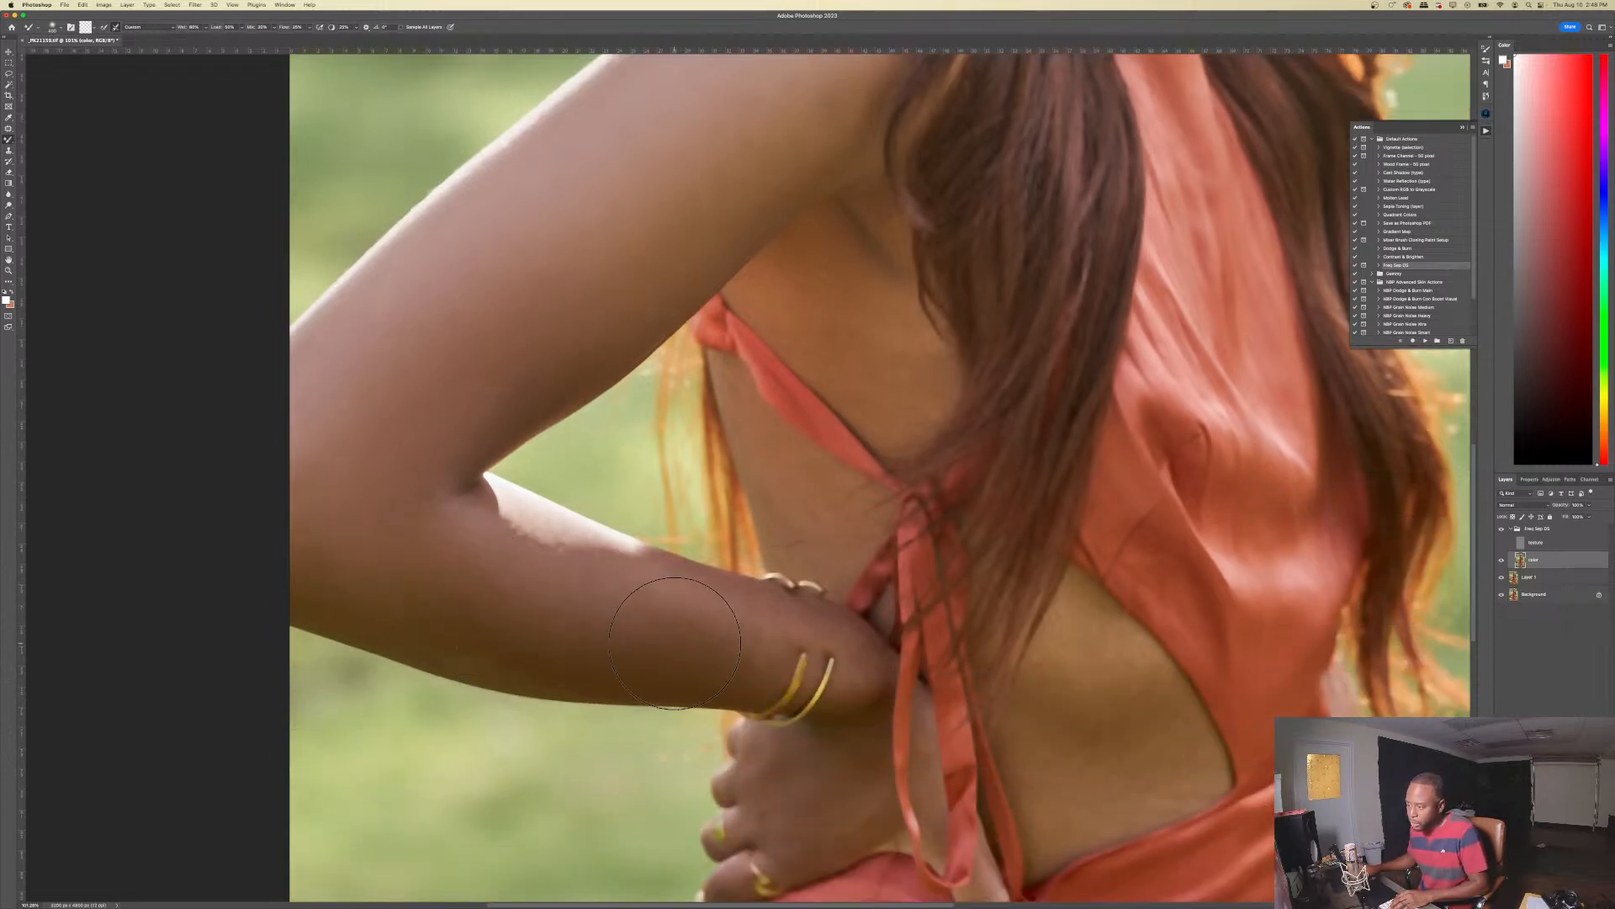
left_click_drag(775, 636, 729, 682)
- Smooth the bare waist skin inside the dress cutout with a larger Mixer Brush
key("bracketright")
key("bracketright")
mouse_move(1048, 657)
left_mouse_down()
mouse_move(1122, 651)
mouse_move(1043, 666)
mouse_move(1115, 692)
mouse_move(1033, 724)
mouse_move(1155, 739)
mouse_move(1042, 736)
mouse_move(1154, 737)
mouse_move(1165, 758)
mouse_move(1051, 821)
mouse_move(1110, 814)
mouse_move(1021, 778)
mouse_move(1040, 772)
mouse_move(1057, 794)
mouse_move(1136, 738)
mouse_move(1073, 599)
mouse_move(1180, 745)
mouse_move(1185, 783)
mouse_move(1093, 785)
left_mouse_up()
- Blend the skin of the side and back around the dress strap below the armpit, adjusting the Mixer Brush size to fit
mouse_move(862, 312)
left_mouse_down()
mouse_move(891, 323)
mouse_move(846, 234)
left_mouse_up()
key("bracketleft")
key("bracketleft")
mouse_move(802, 500)
left_mouse_down()
mouse_move(826, 518)
mouse_move(773, 487)
mouse_move(813, 551)
mouse_move(736, 378)
left_mouse_up()
key("bracketleft")
key("bracketleft")
key("bracketright")
mouse_move(804, 303)
left_mouse_down()
mouse_move(809, 289)
mouse_move(925, 345)
mouse_move(915, 382)
mouse_move(860, 363)
mouse_move(842, 309)
left_mouse_up()
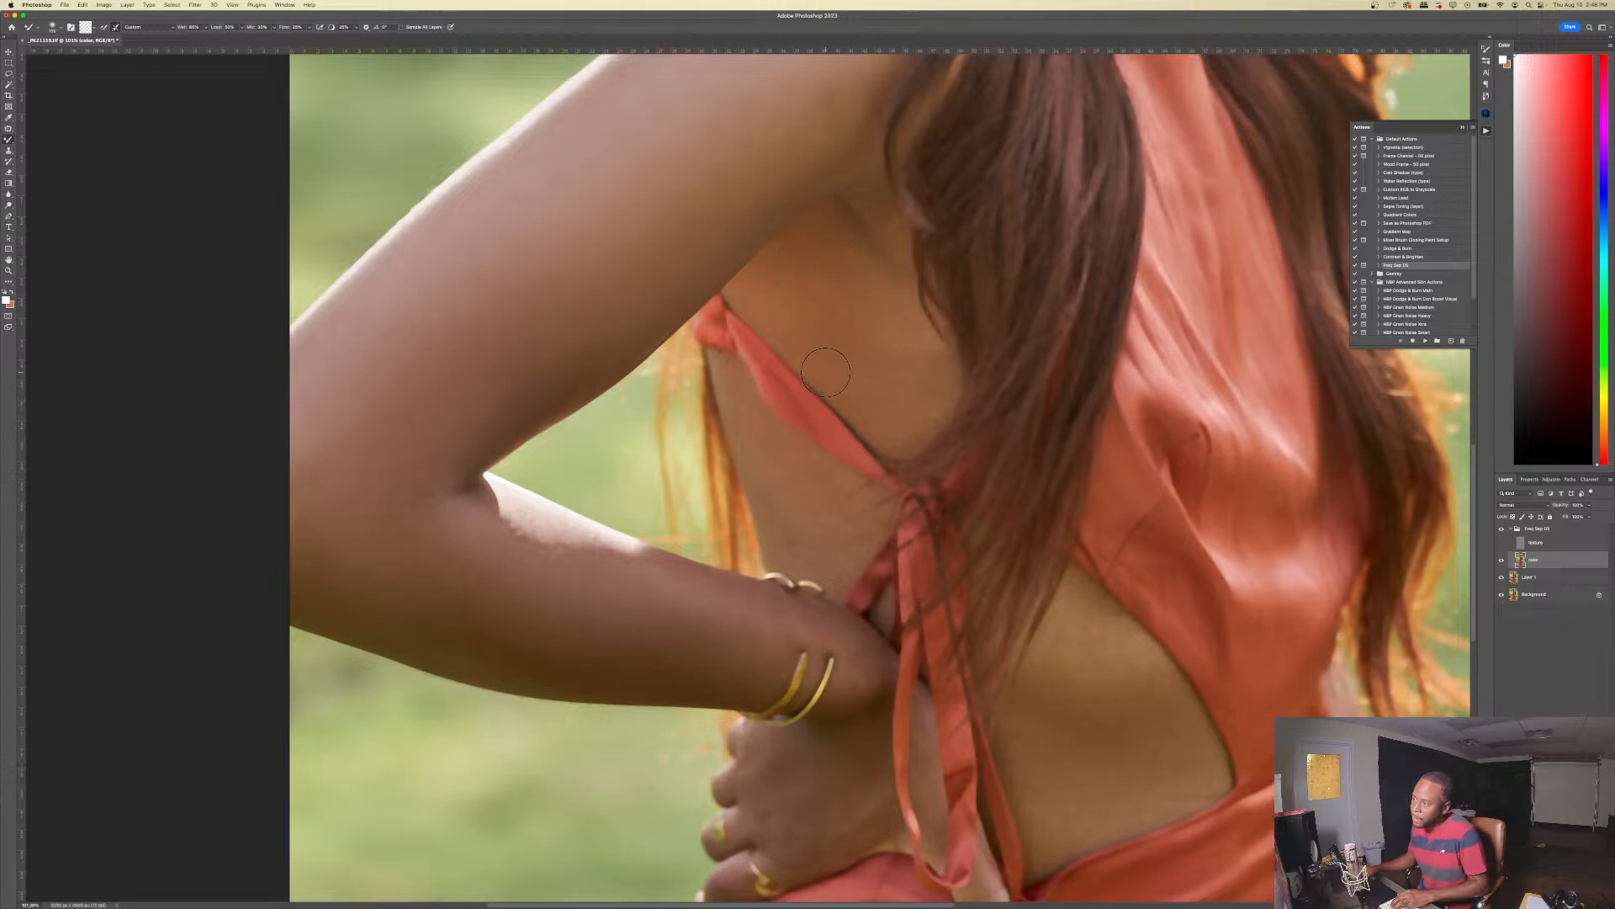
- Blend the skin color at the shoulder highlight with the Mixer Brush and make the texture layer visible again
scroll(820, 320, "up", 5)
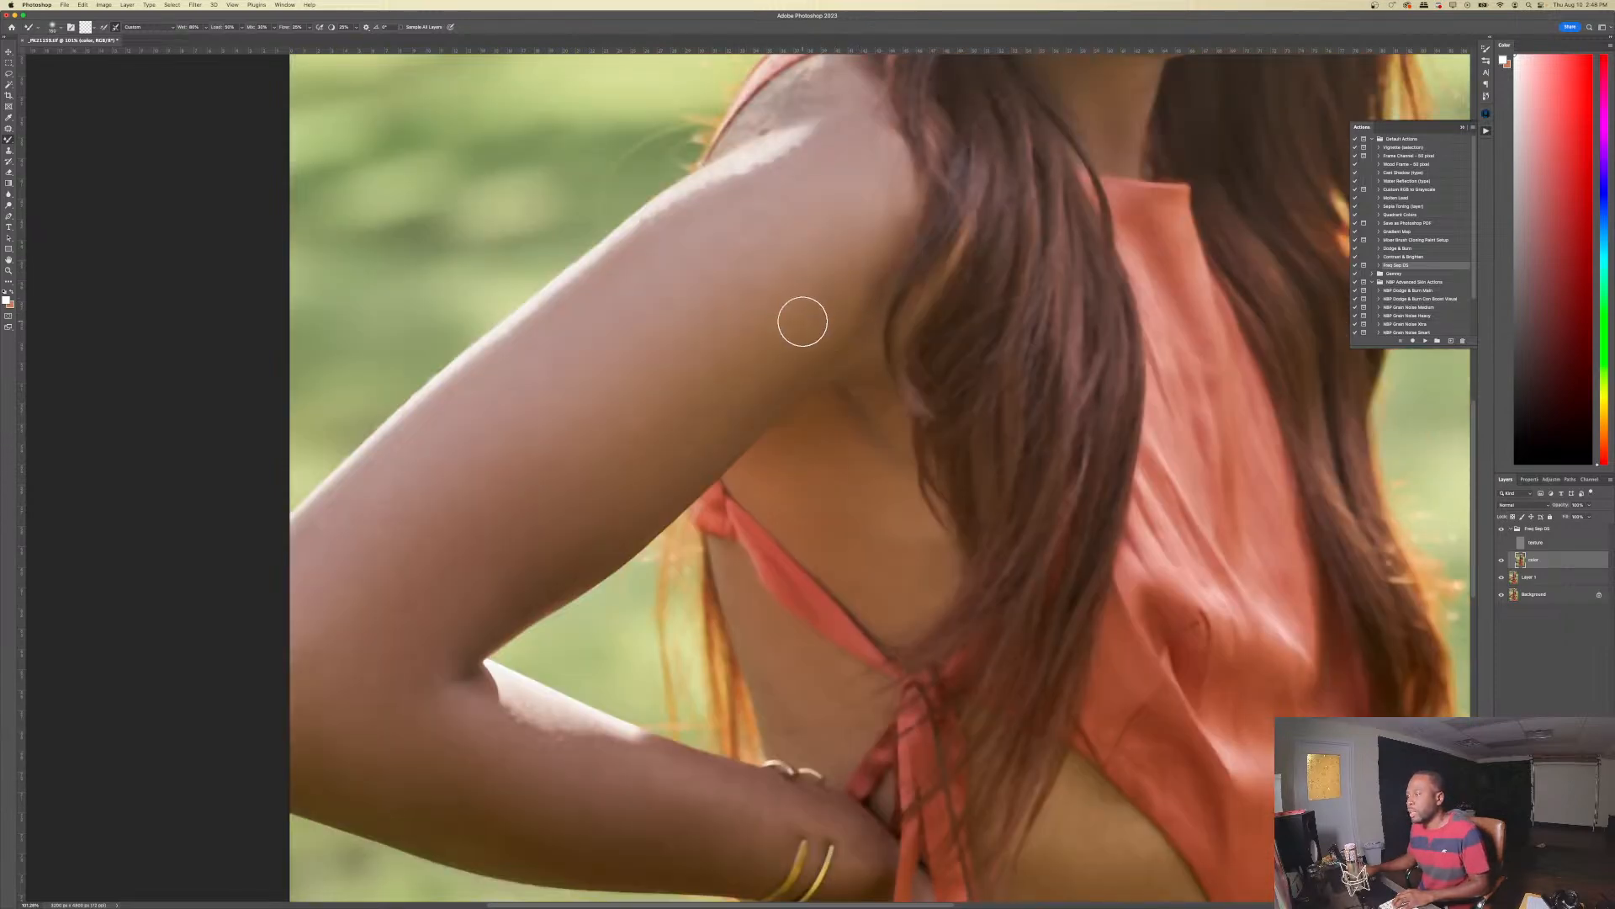
mouse_move(789, 211)
left_mouse_down()
mouse_move(738, 153)
mouse_move(797, 95)
mouse_move(753, 144)
mouse_move(819, 98)
mouse_move(760, 158)
left_mouse_up()
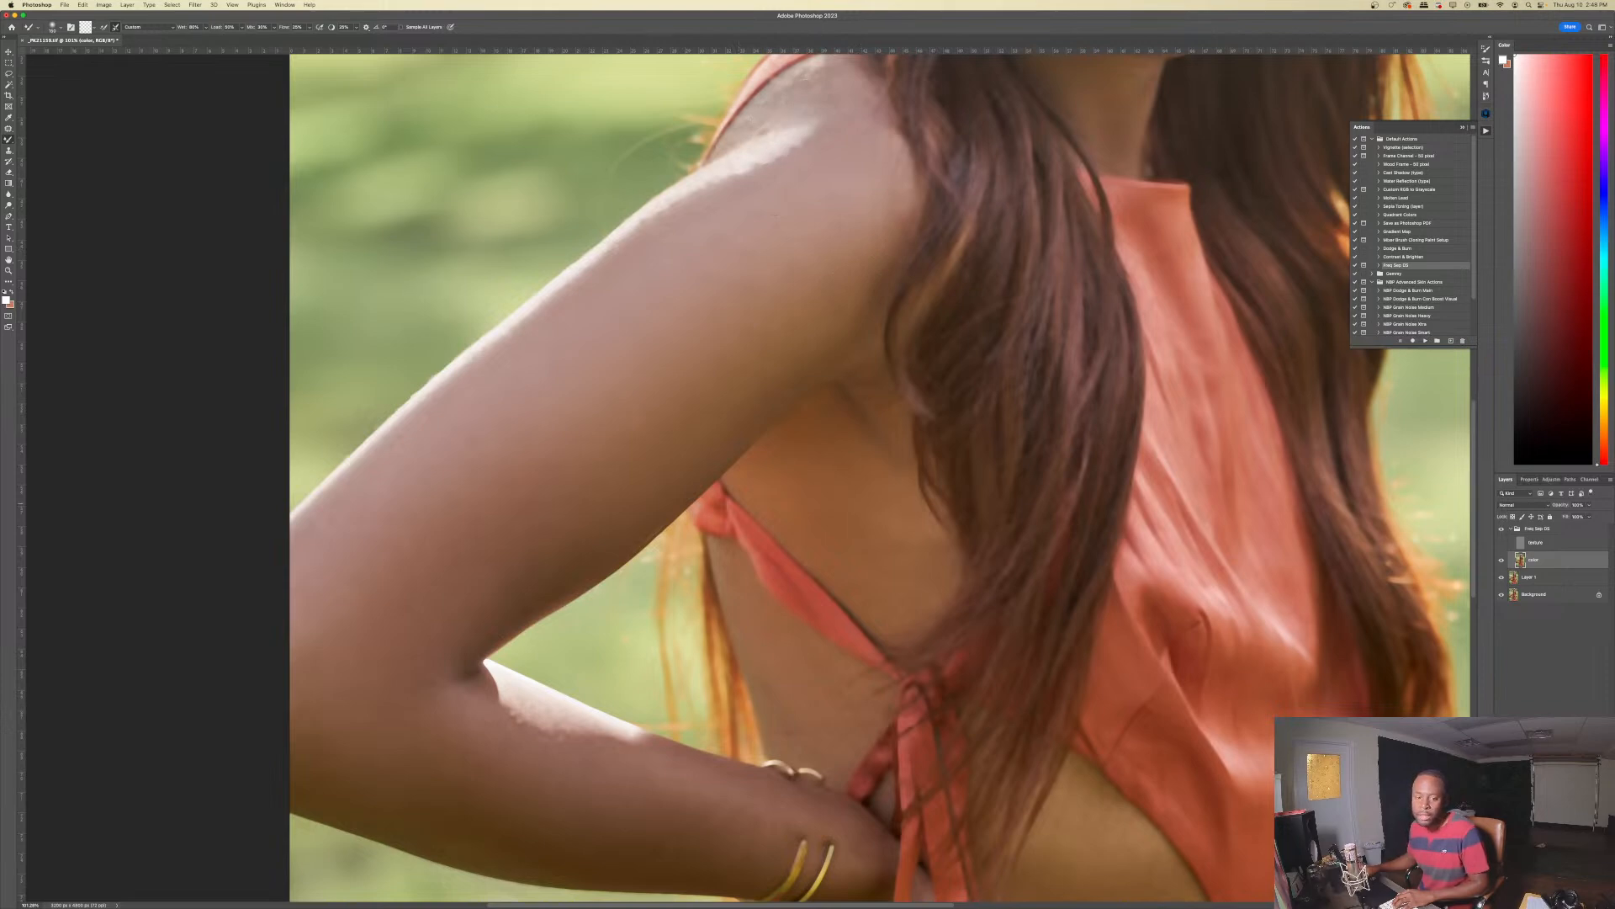
key("super+Tab")
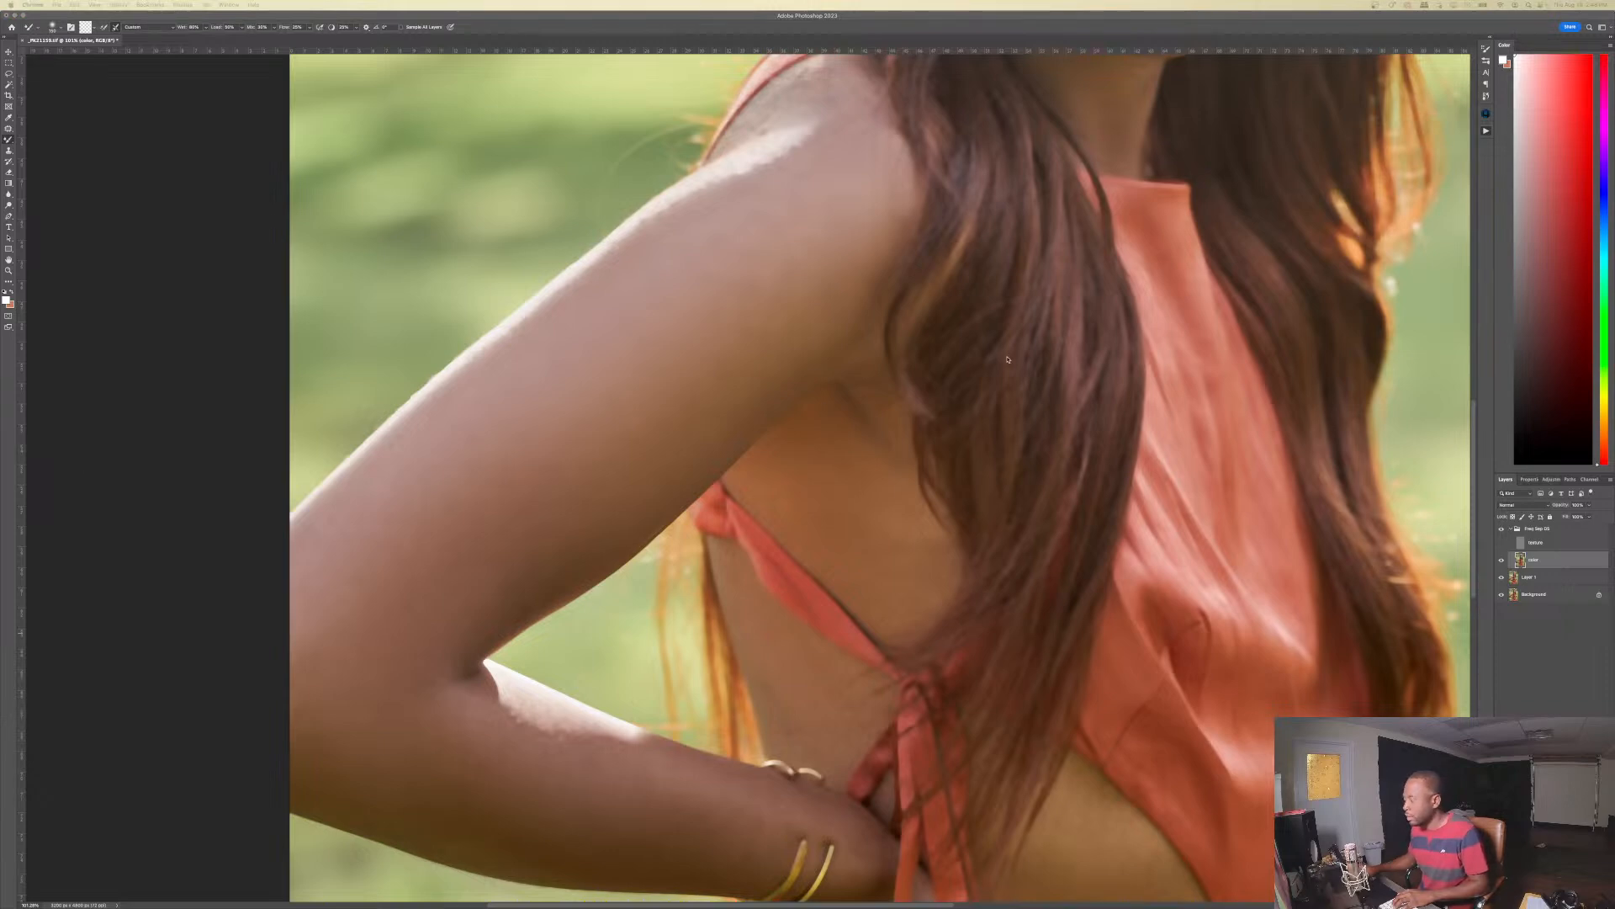
left_click(976, 477)
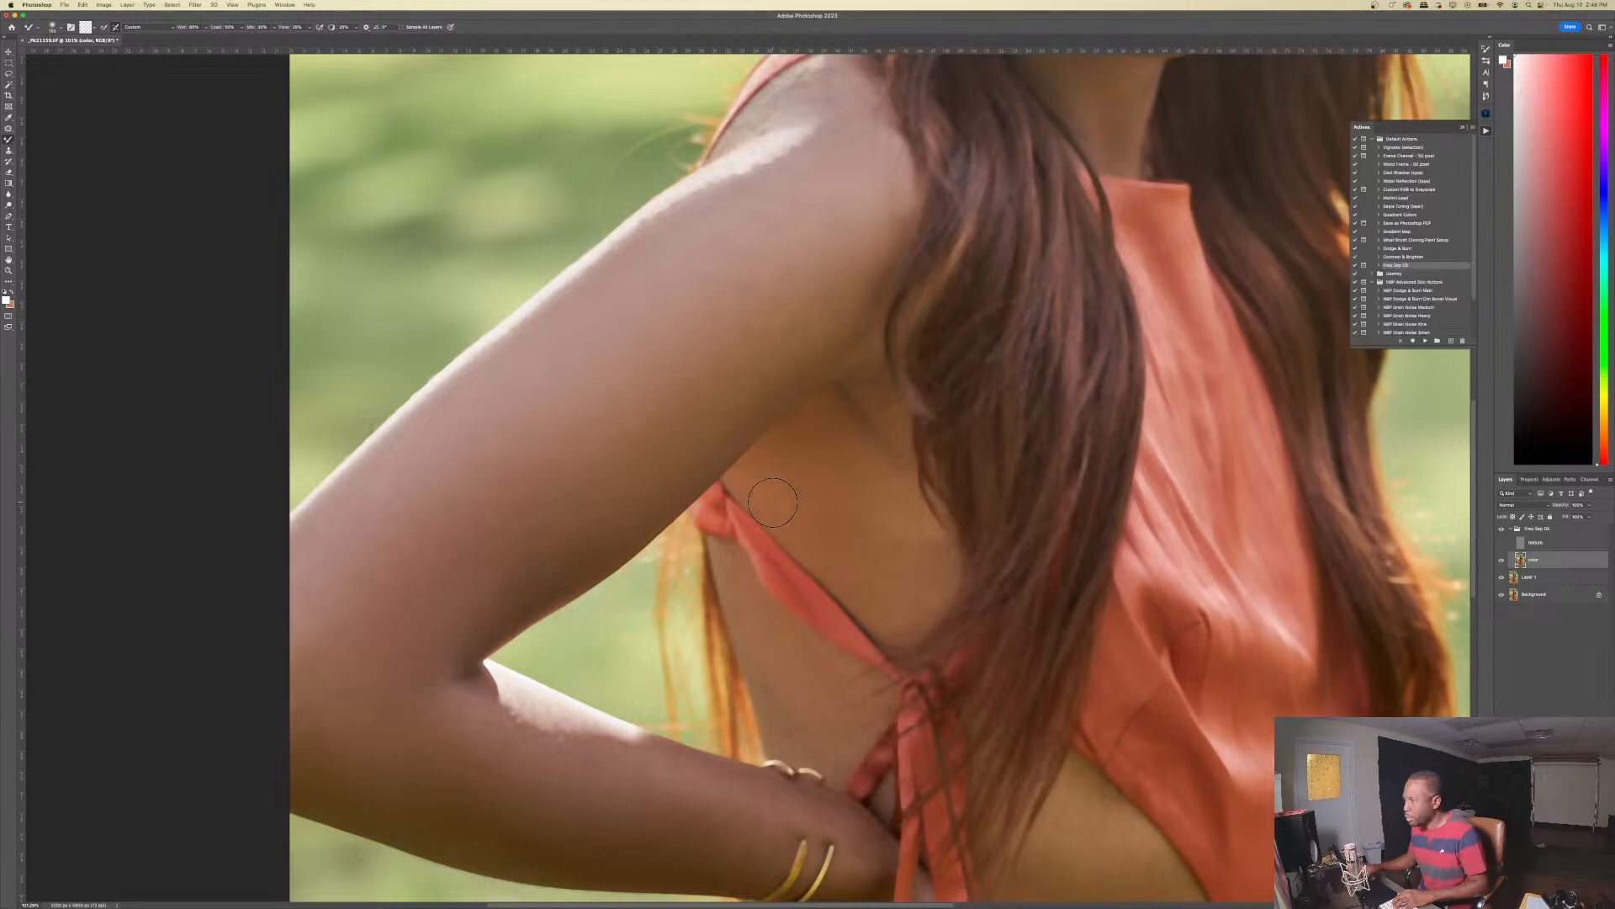
left_click(1501, 542)
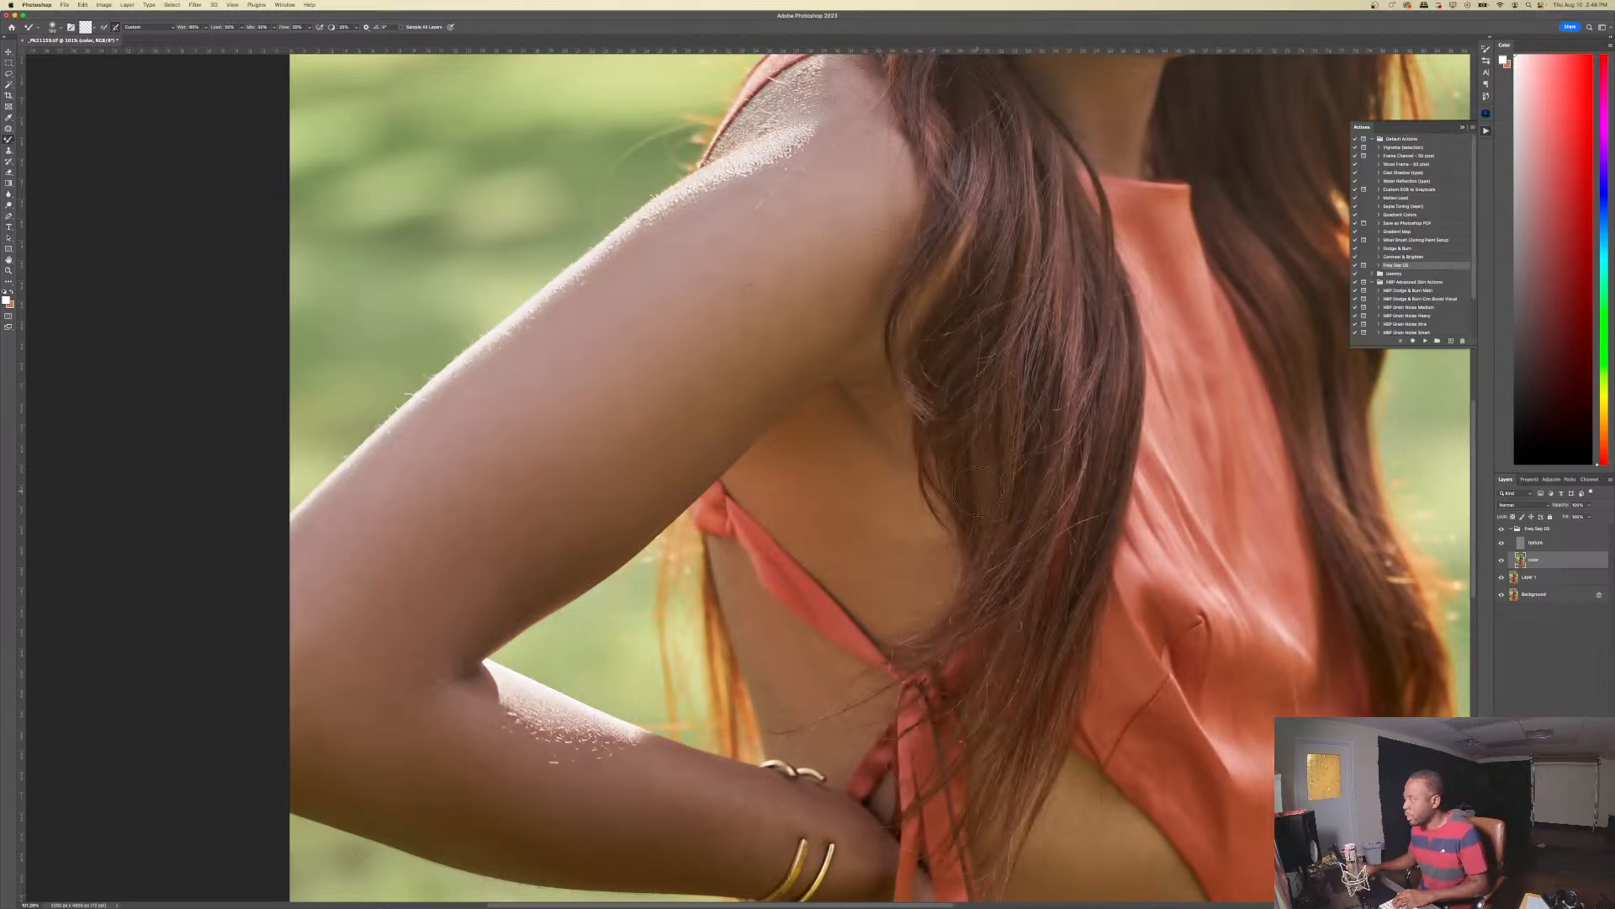
- Clone clean skin texture over the marks and stray lines on the upper arm and shoulder, working on the texture layer
left_click(1562, 542)
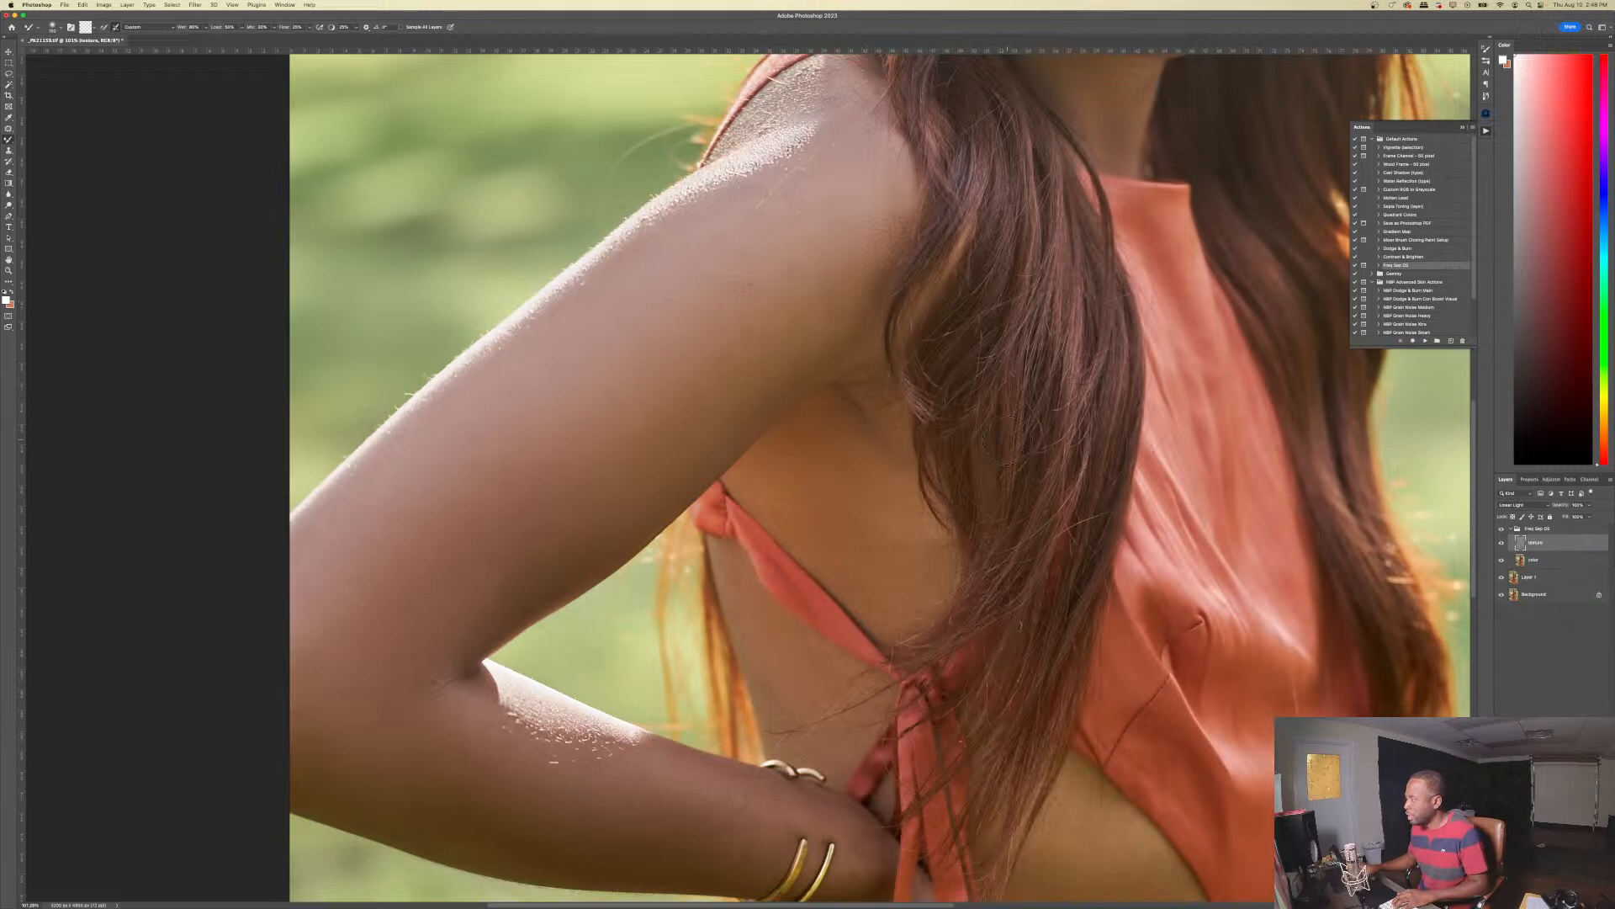
key("s")
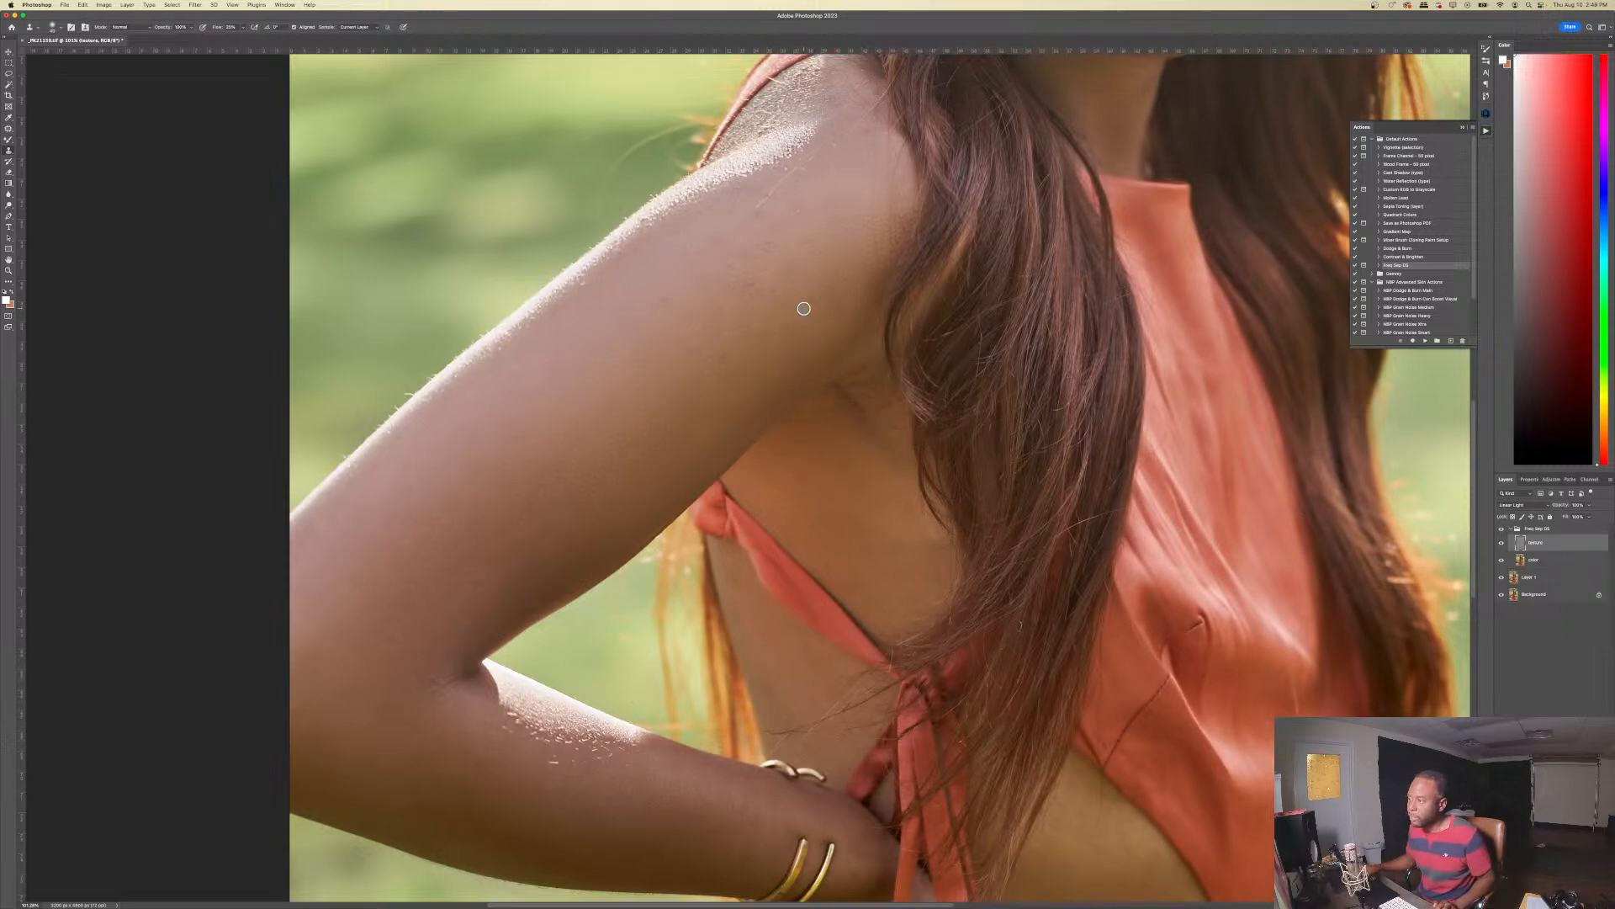
left_click(794, 351, "alt")
mouse_move(756, 372)
left_mouse_down()
mouse_move(724, 380)
mouse_move(735, 366)
mouse_move(713, 357)
left_mouse_up()
left_click(732, 370, "alt")
left_click_drag(771, 288, 793, 278)
mouse_move(815, 251)
left_mouse_down()
mouse_move(774, 228)
mouse_move(792, 239)
mouse_move(744, 245)
mouse_move(775, 242)
mouse_move(787, 340)
mouse_move(782, 306)
mouse_move(762, 312)
mouse_move(748, 274)
left_mouse_up()
left_click(800, 295, "alt")
left_click(787, 340, "alt")
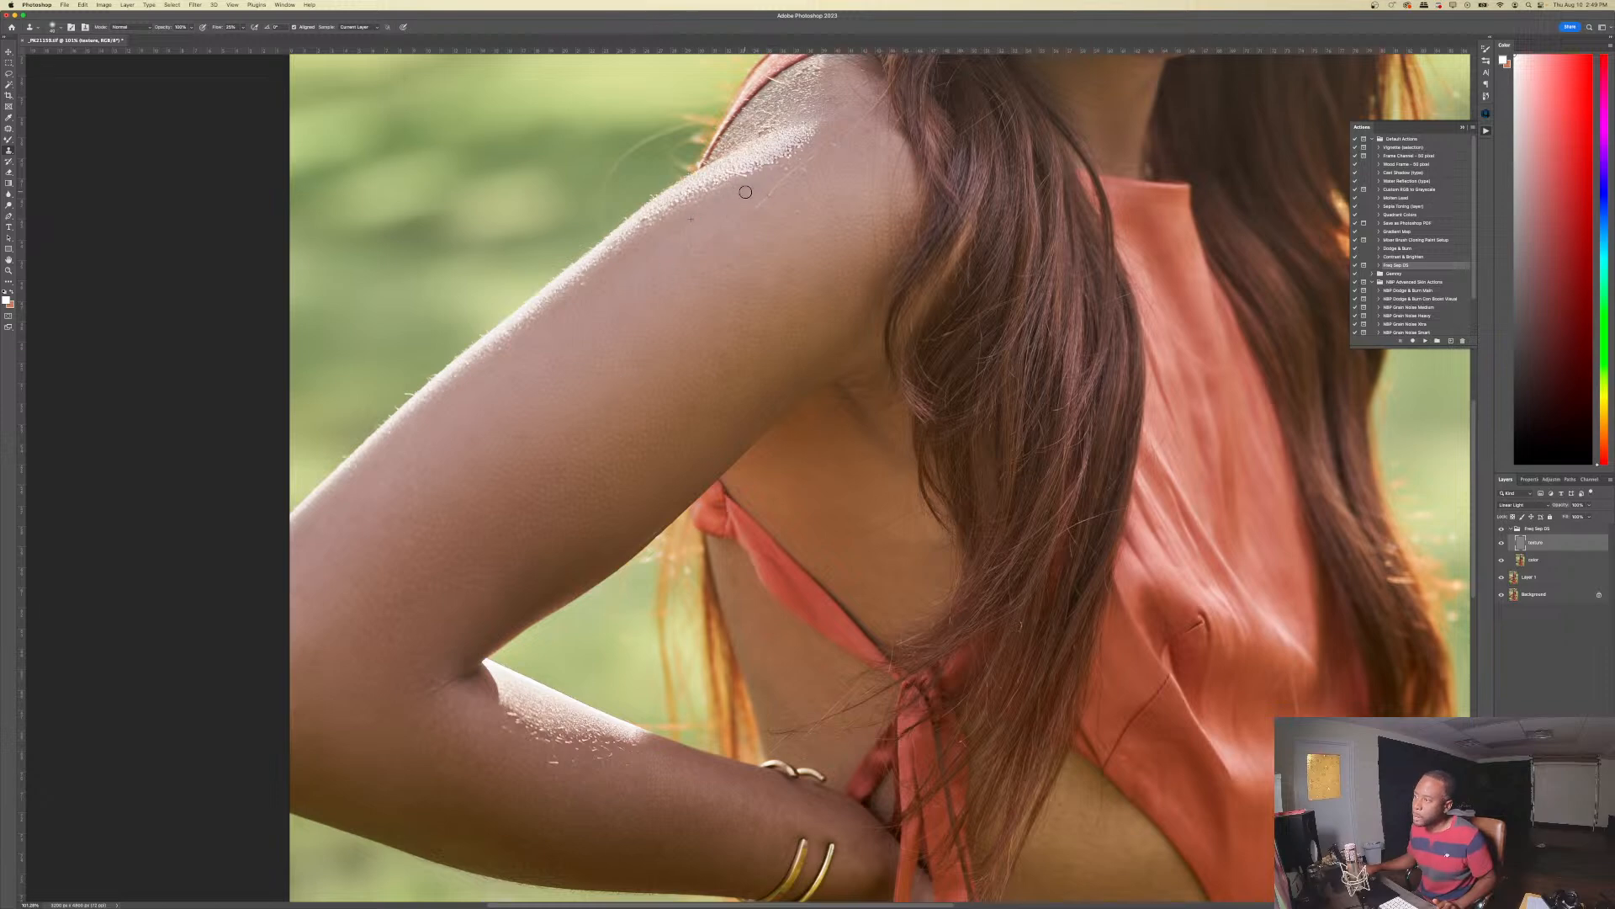
scroll(799, 232, "up", 3)
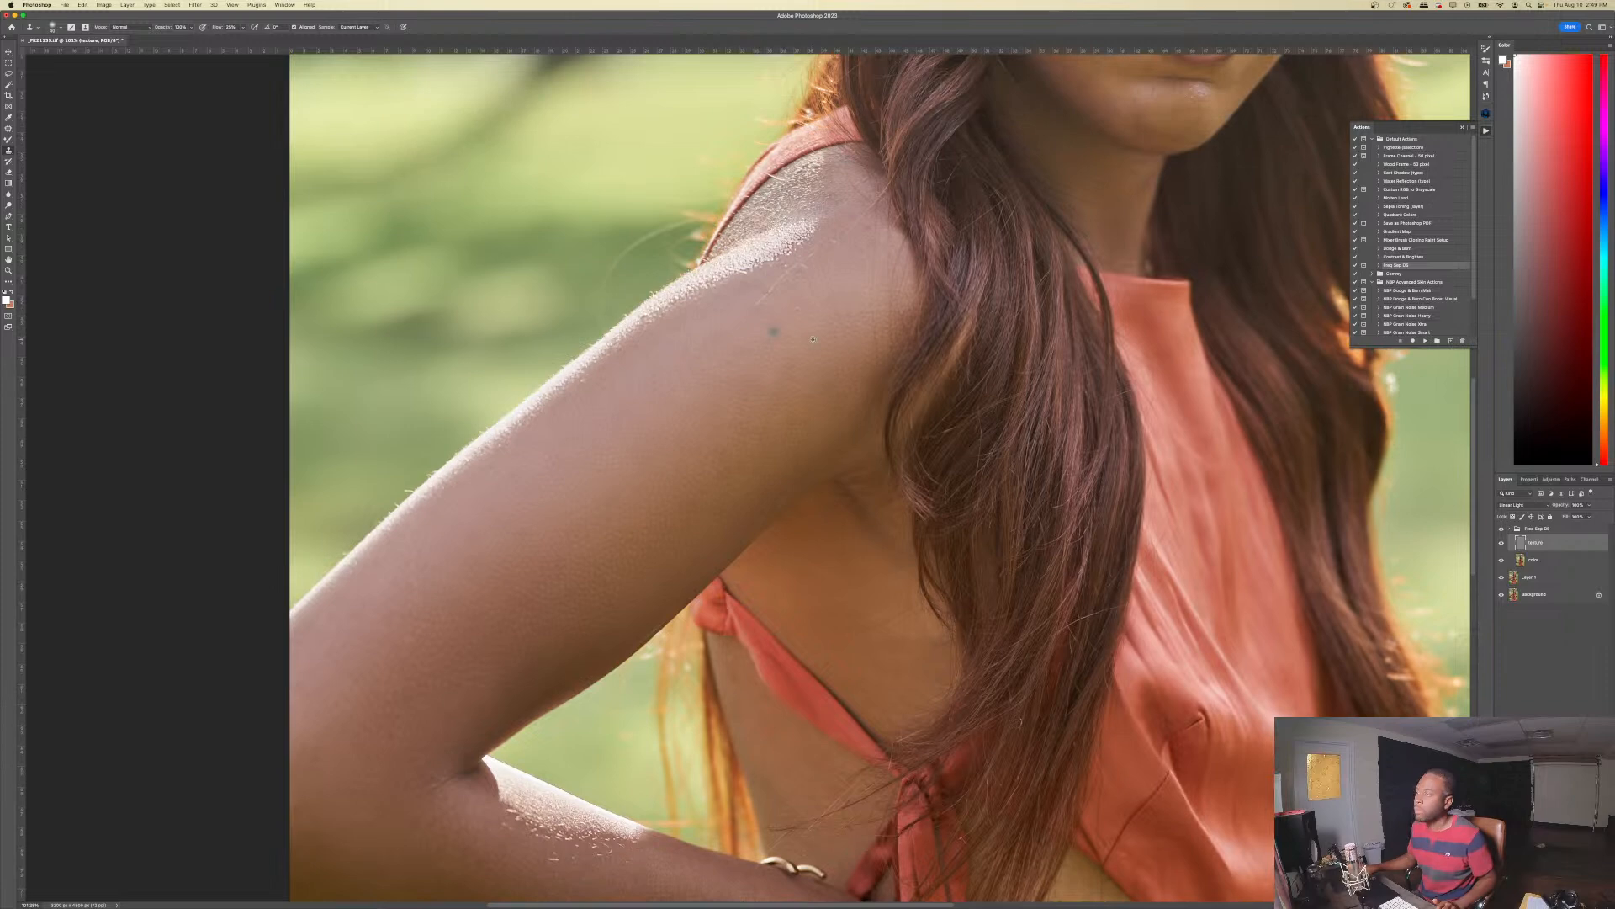
- Run the Dodge & Burn action above the color layer, hide the texture layer and select the Dodge layer's mask
scroll(813, 339, "down", 6)
scroll(767, 345, "up", 2)
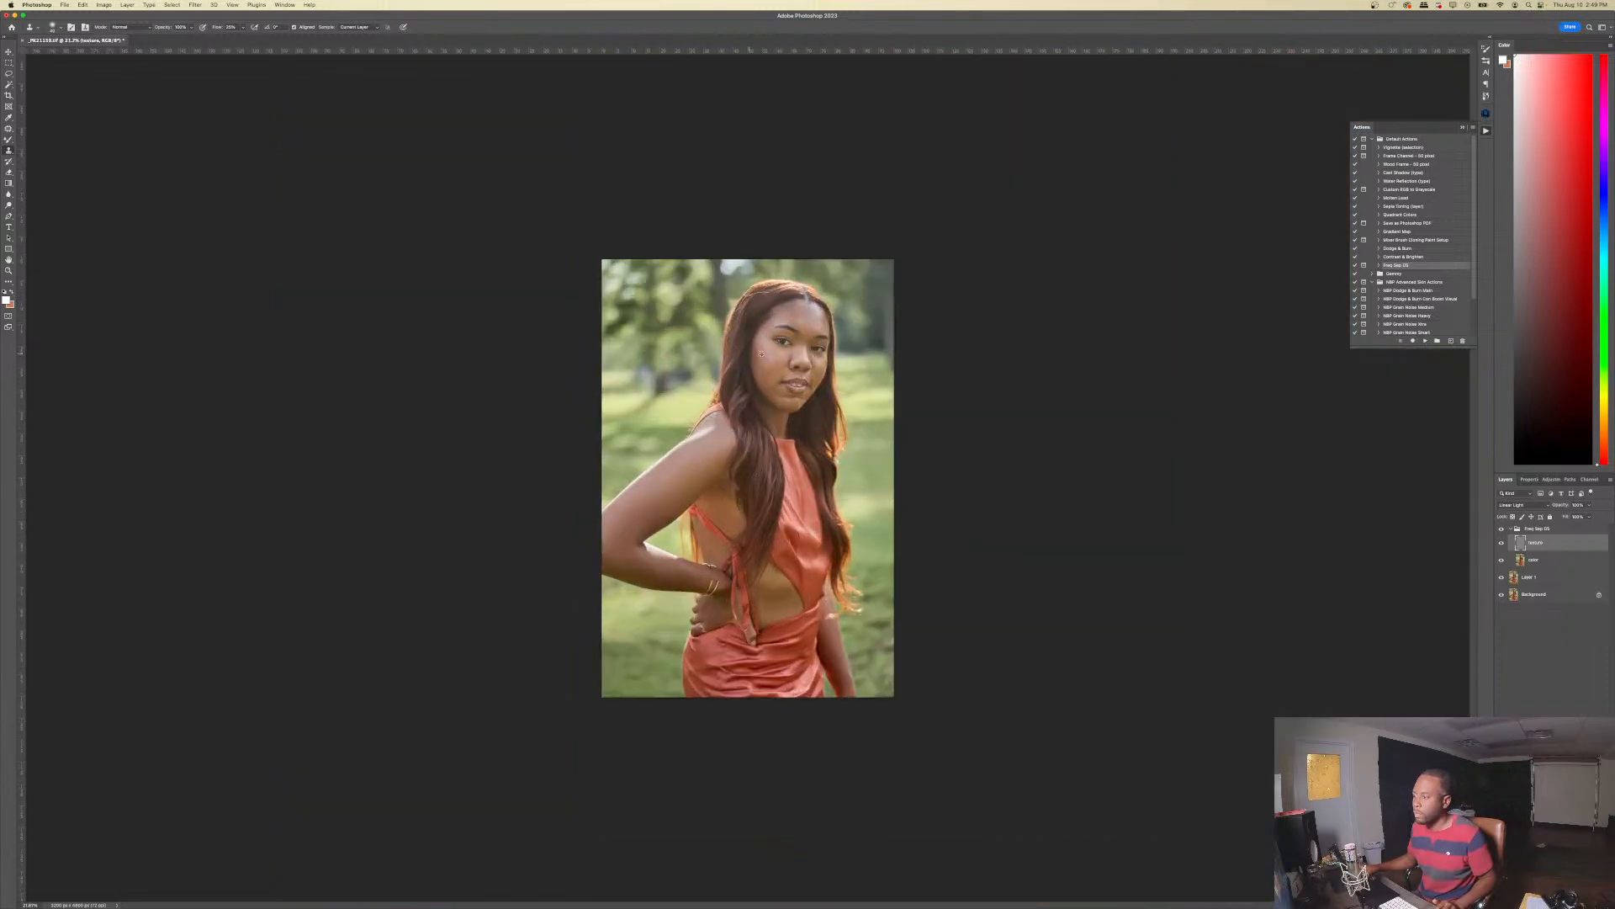
scroll(767, 346, "up", 3)
scroll(788, 334, "down", 4)
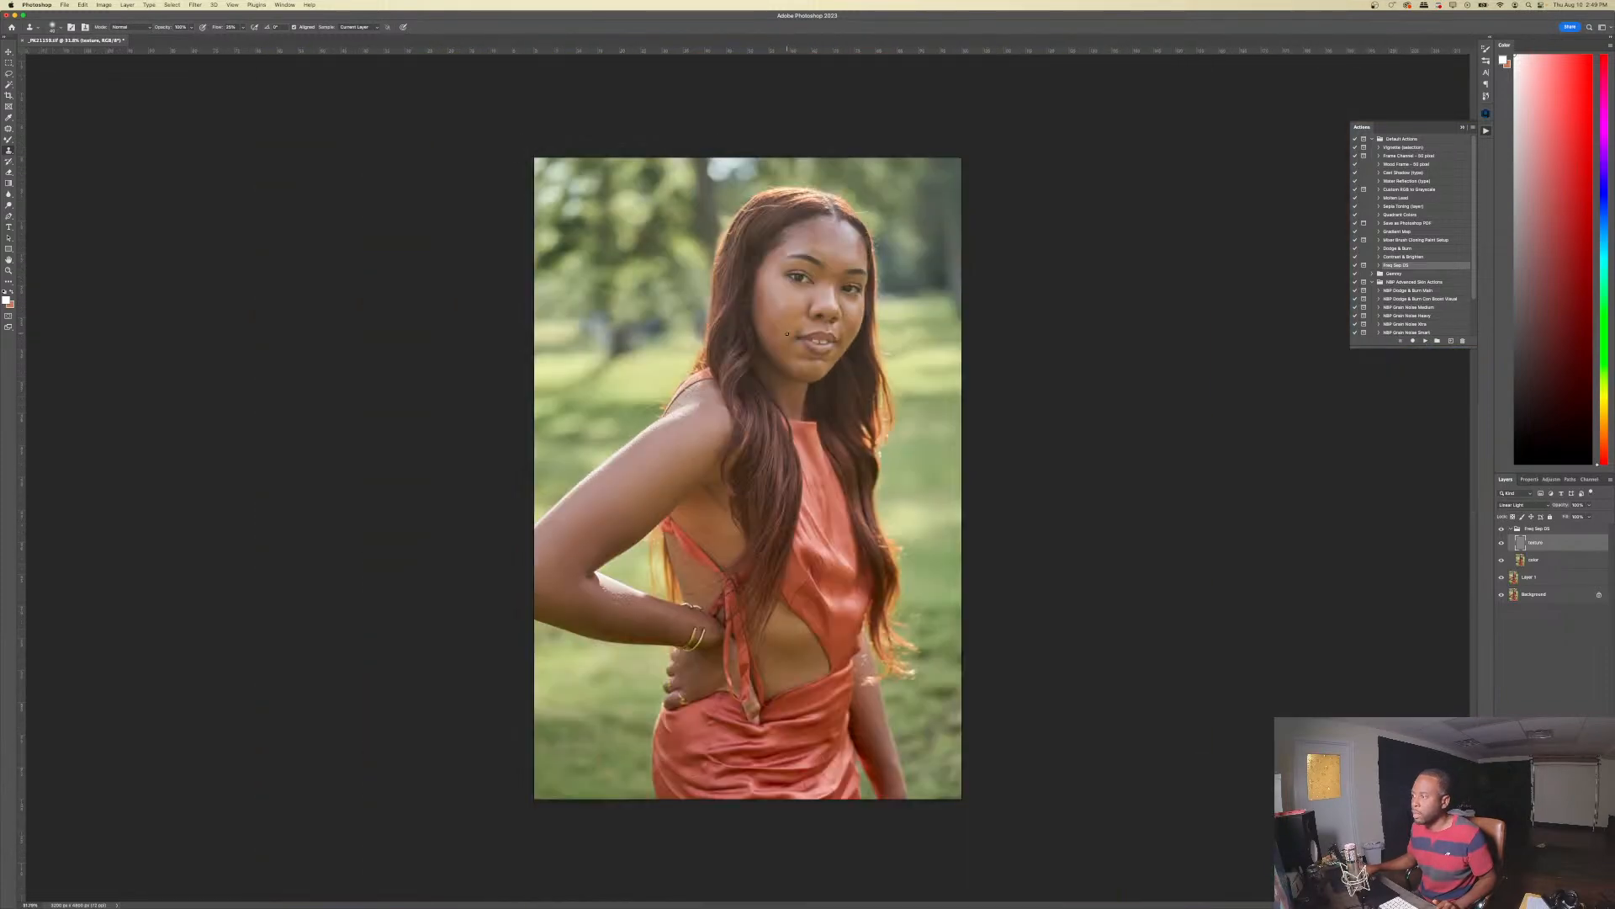
left_click(1541, 560)
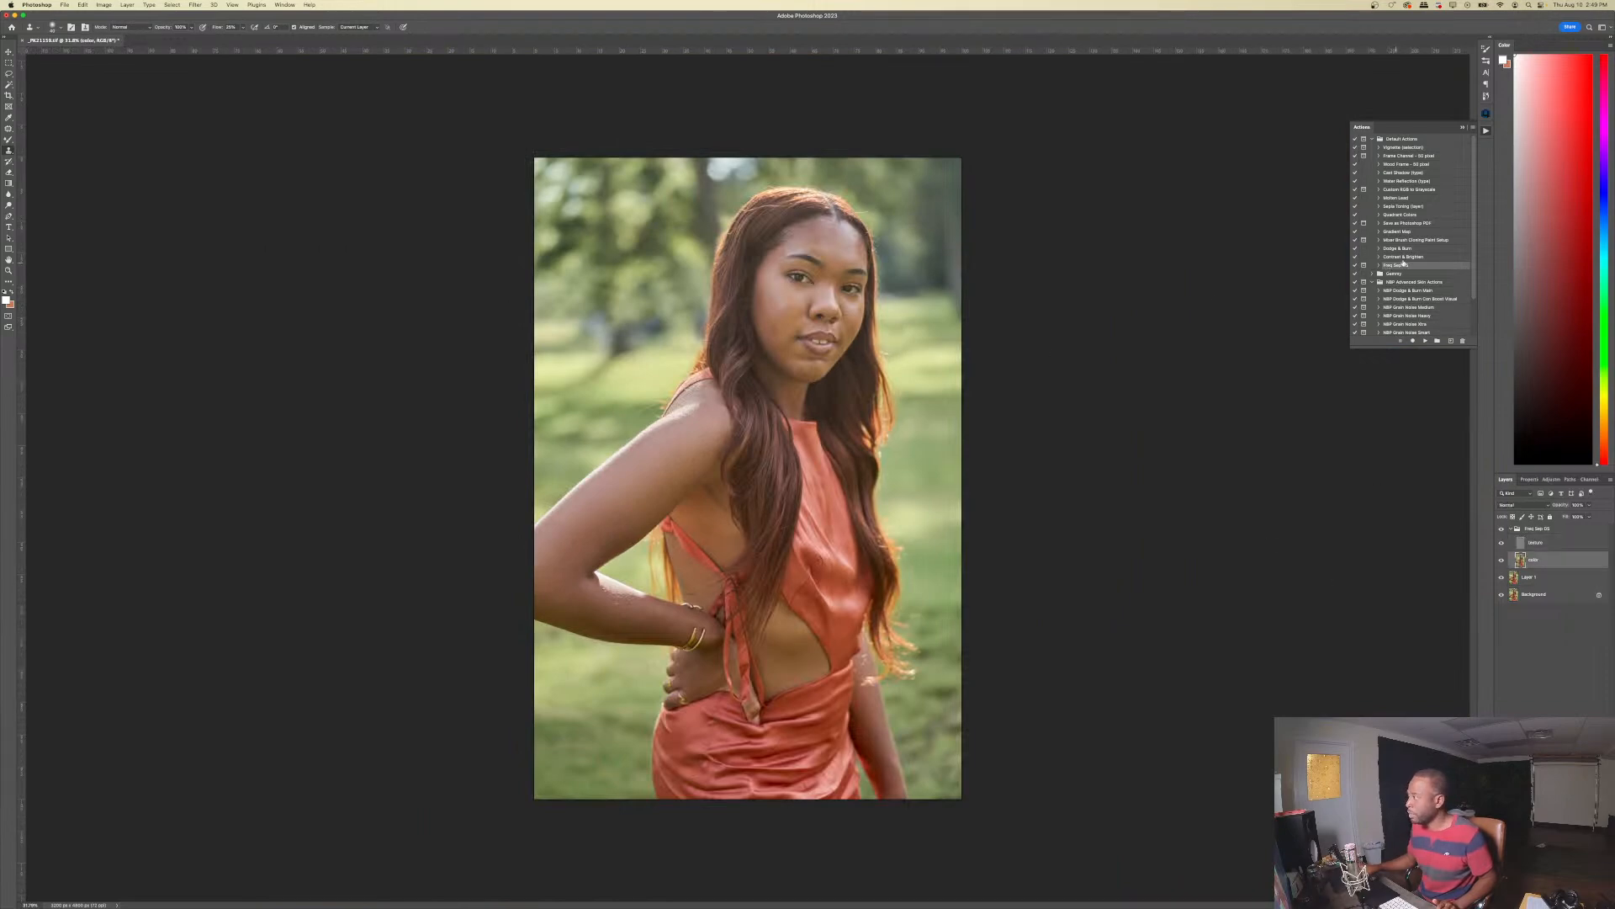
left_click(1390, 249)
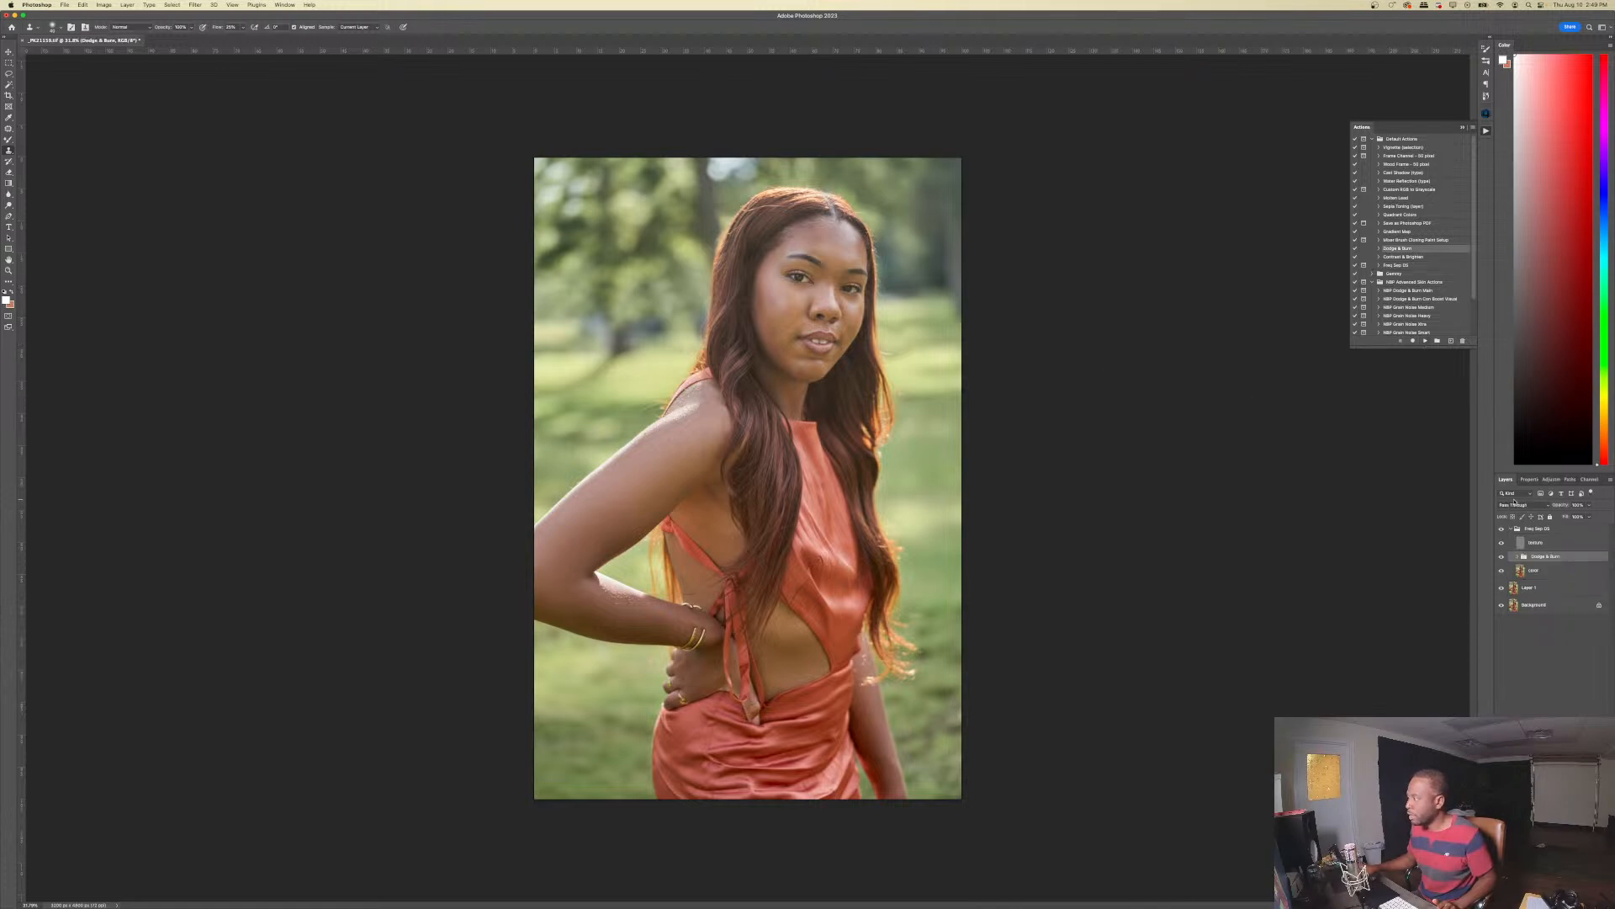
left_click(1517, 557)
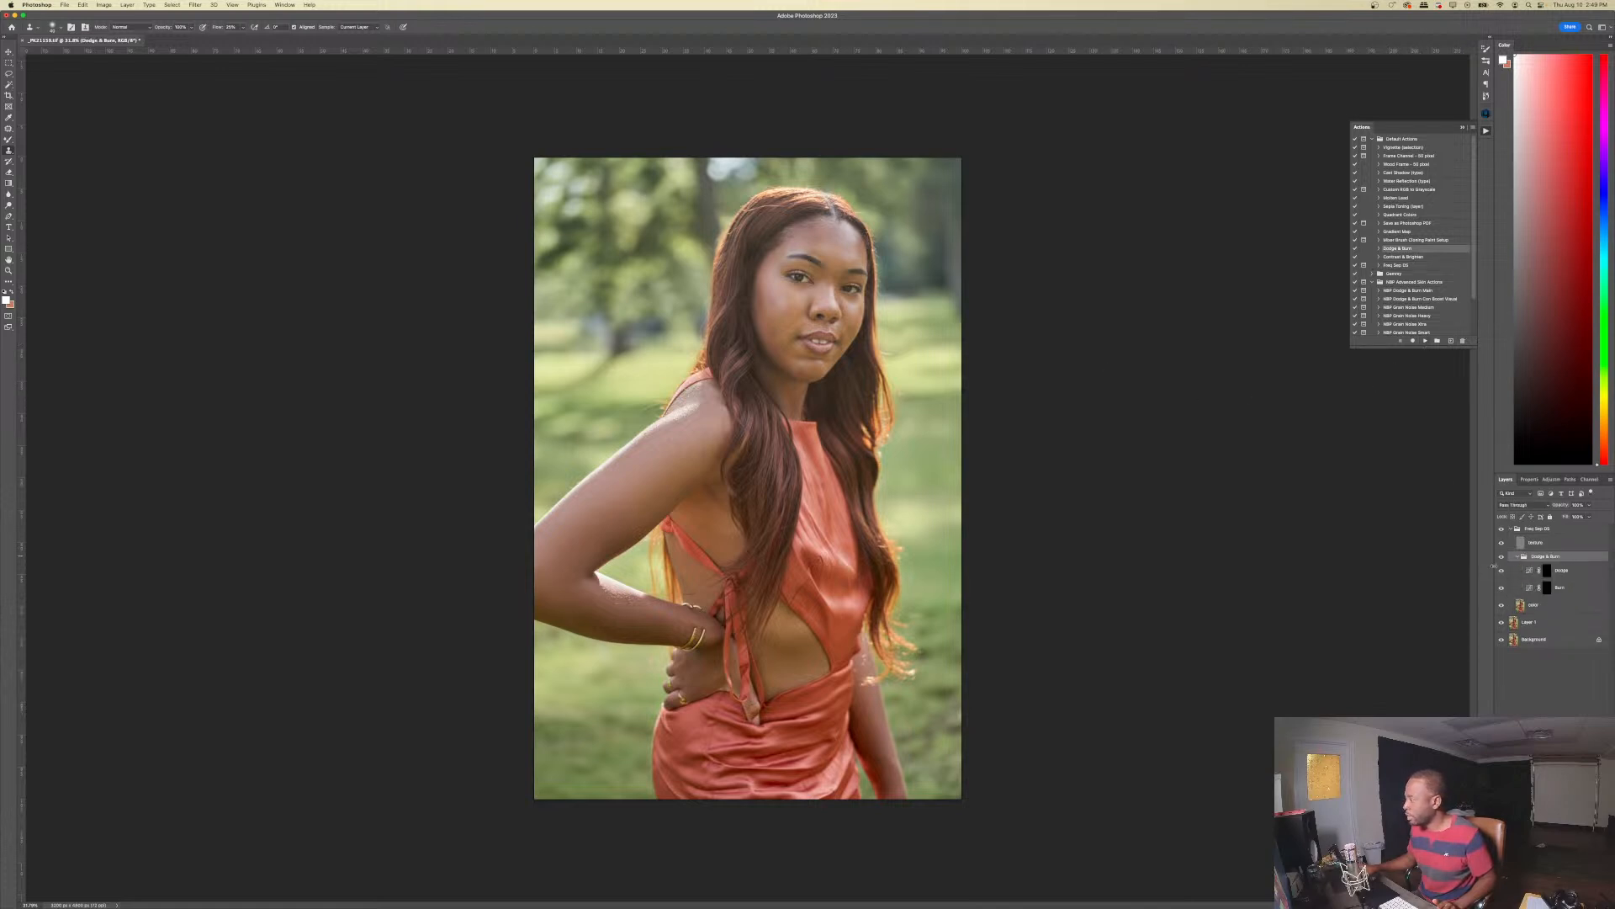
left_click(1547, 572)
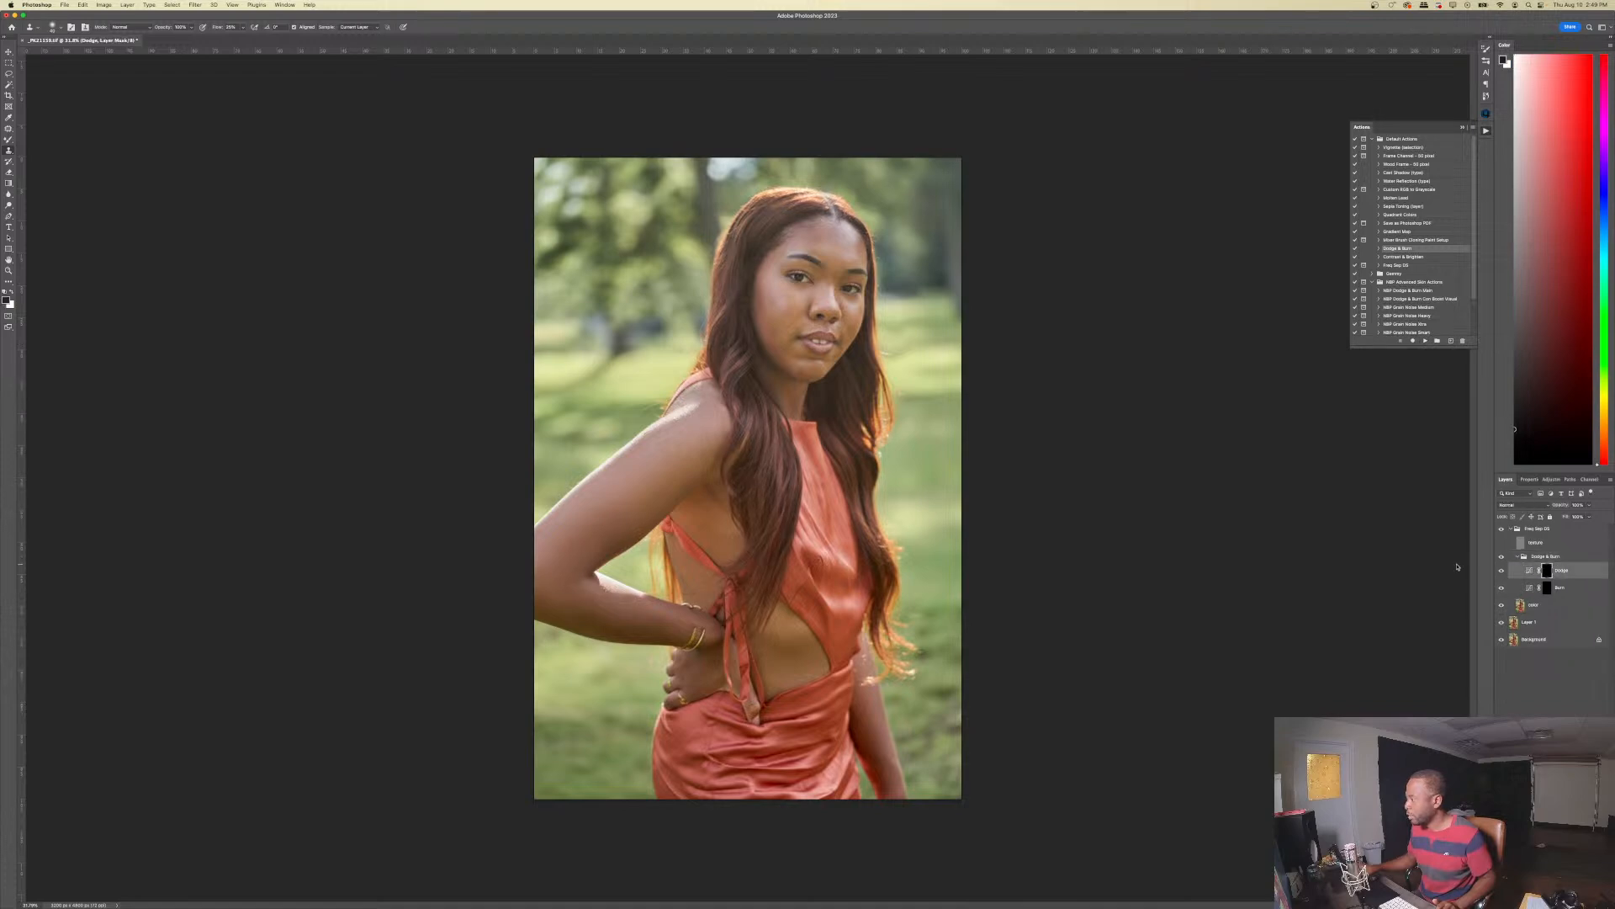
- Even out the darker patches on the face by painting white on the Dodge mask with the Brush tool at 4% flow
scroll(803, 321, "up", 10)
scroll(972, 273, "down", 2)
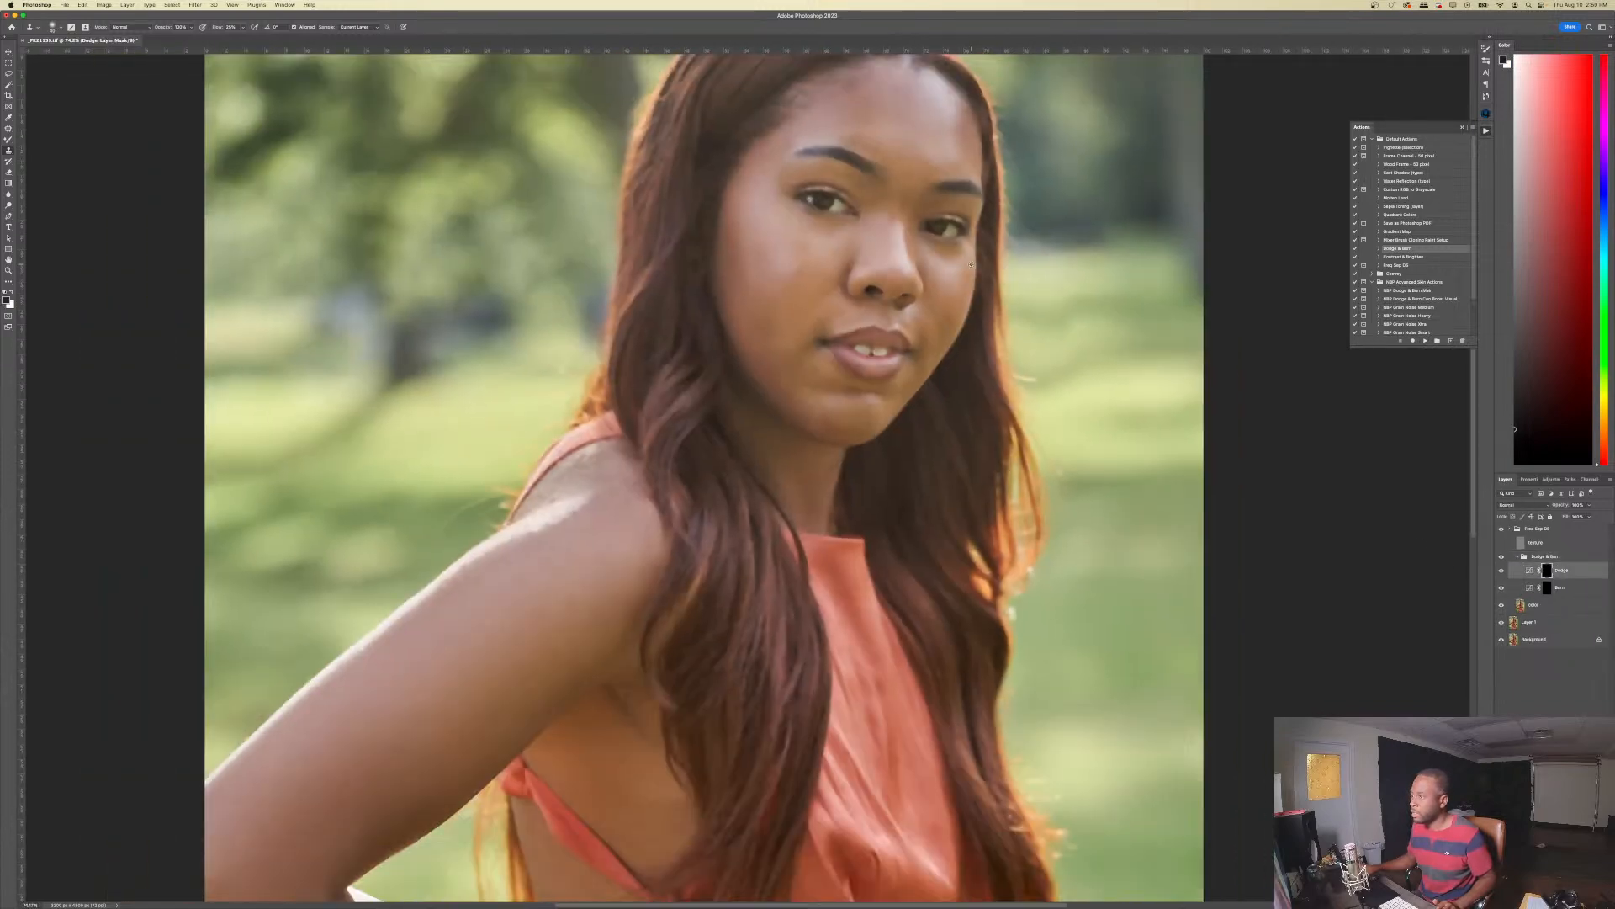
scroll(966, 265, "up", 1)
scroll(965, 265, "up", 1)
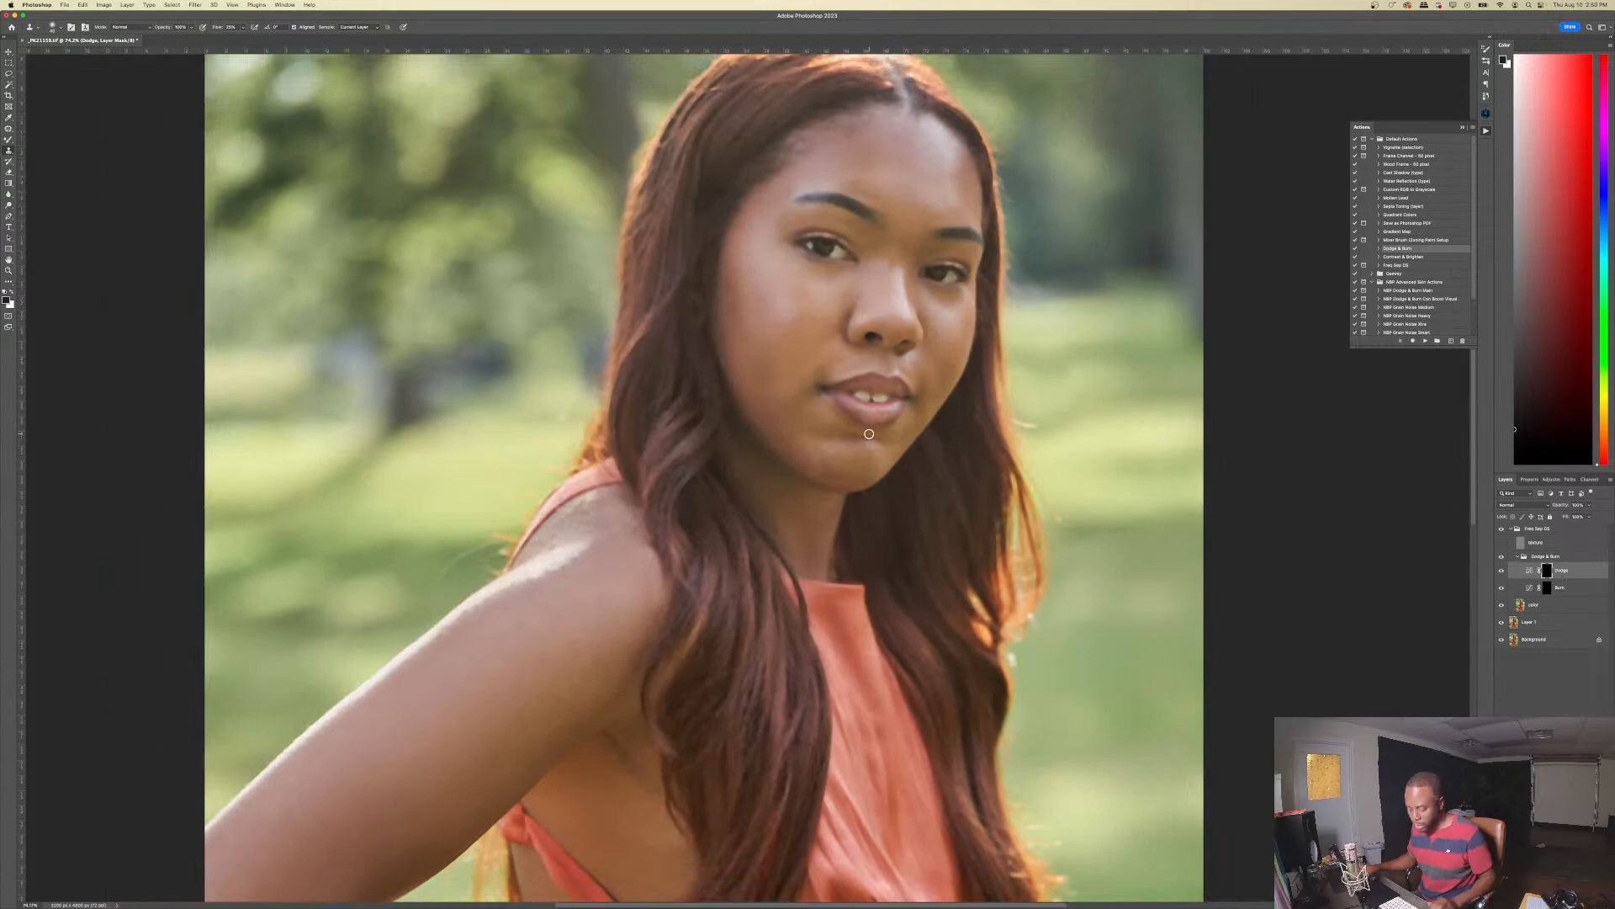
key("b")
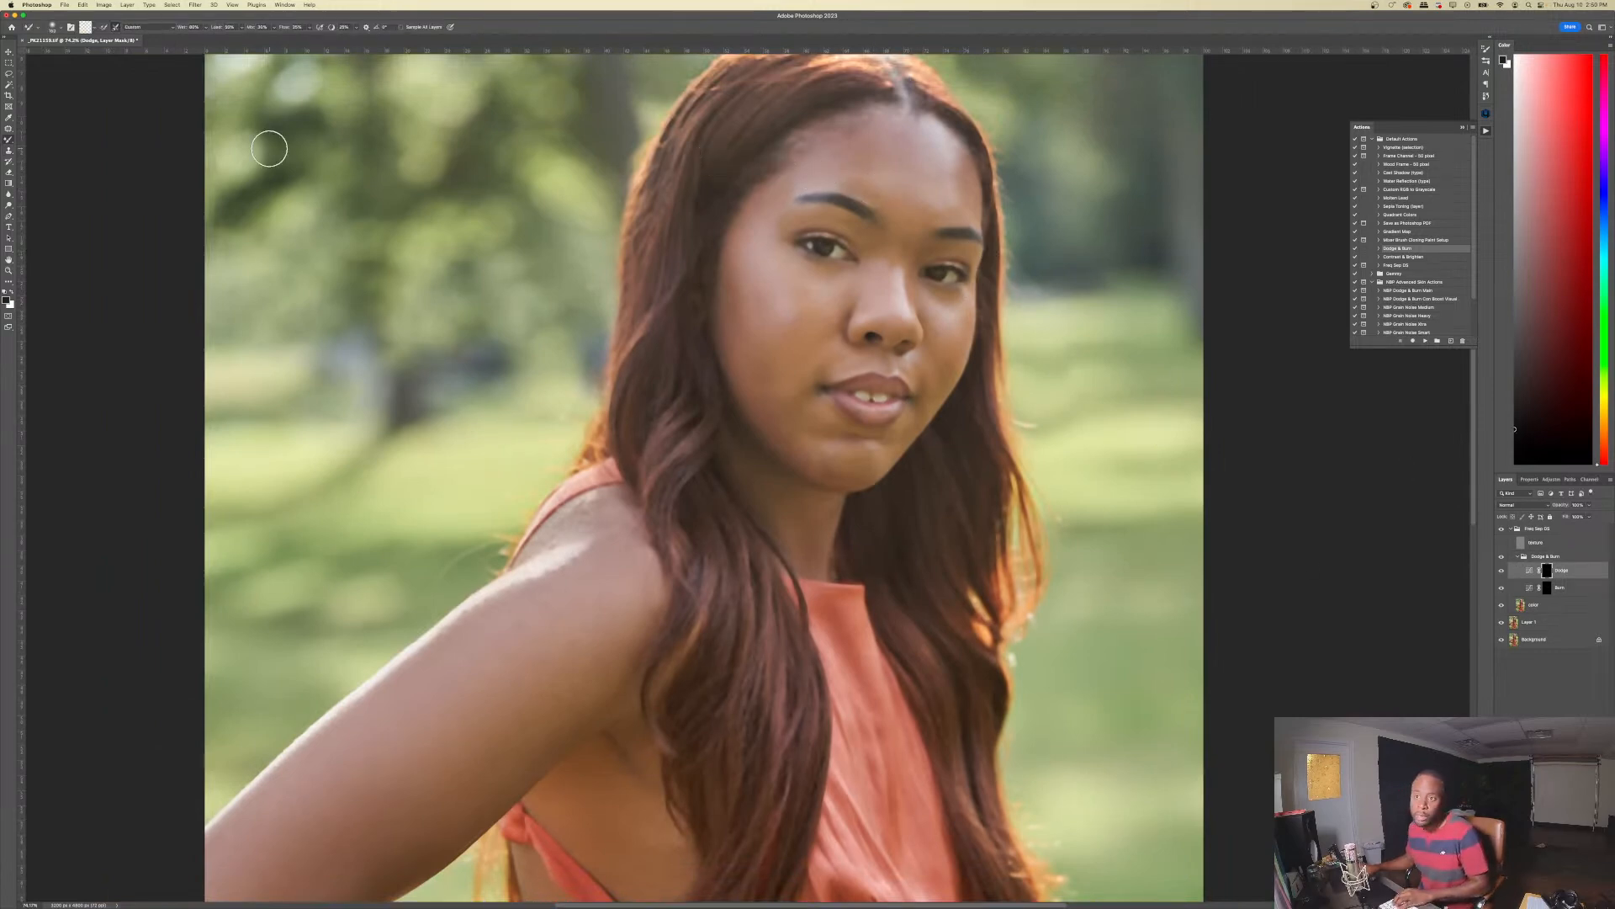
right_click(9, 141)
left_click(42, 138)
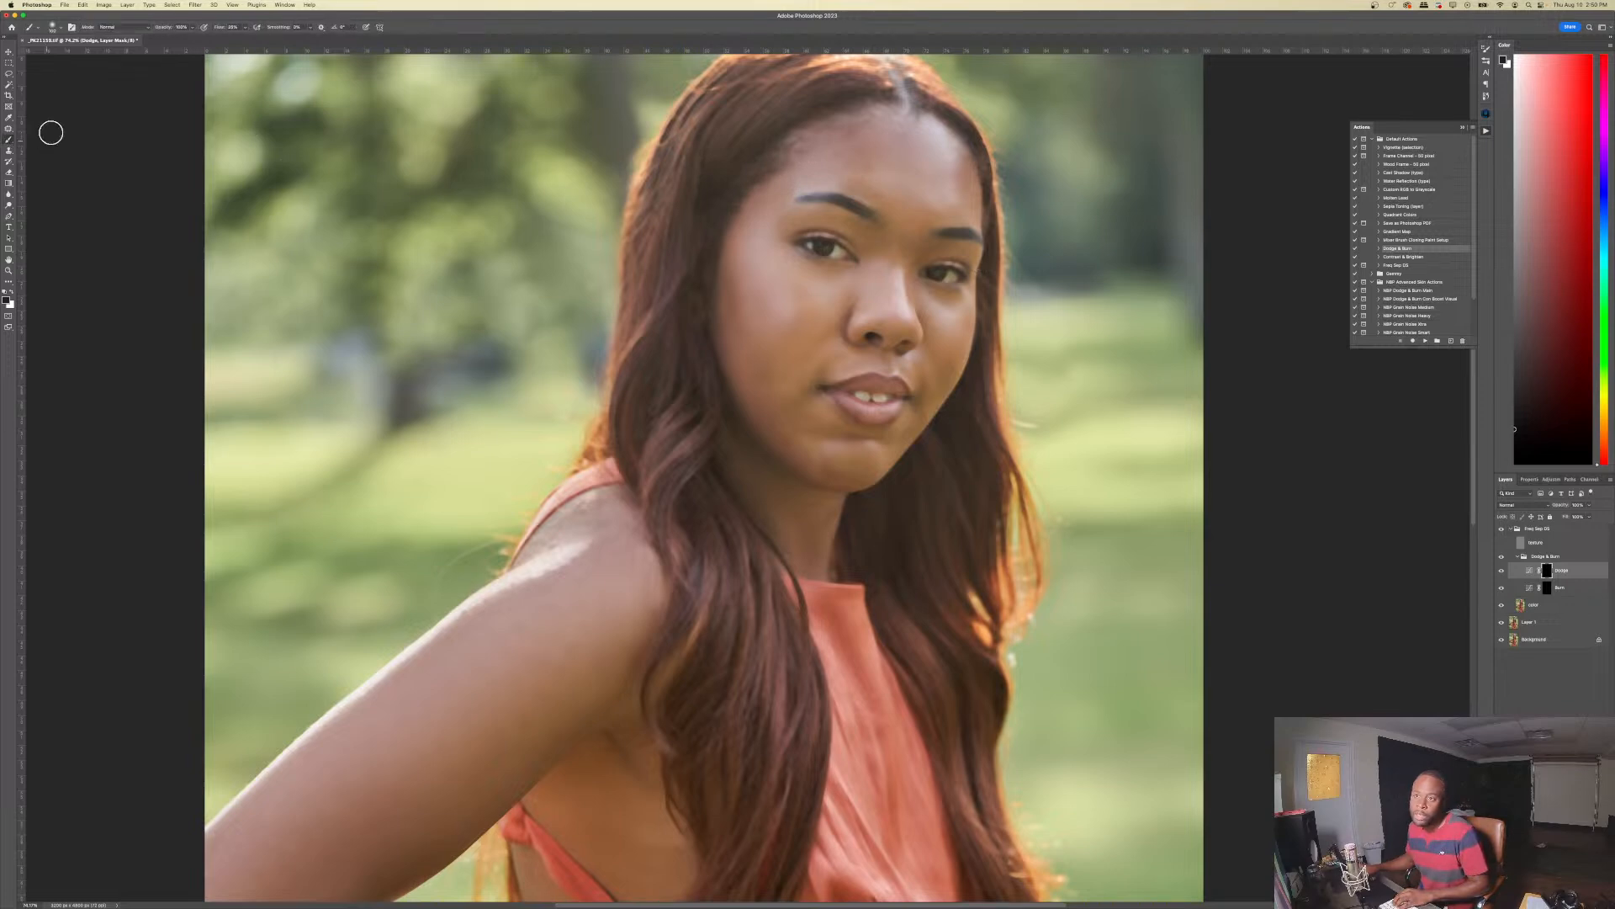
type("4")
key("Return")
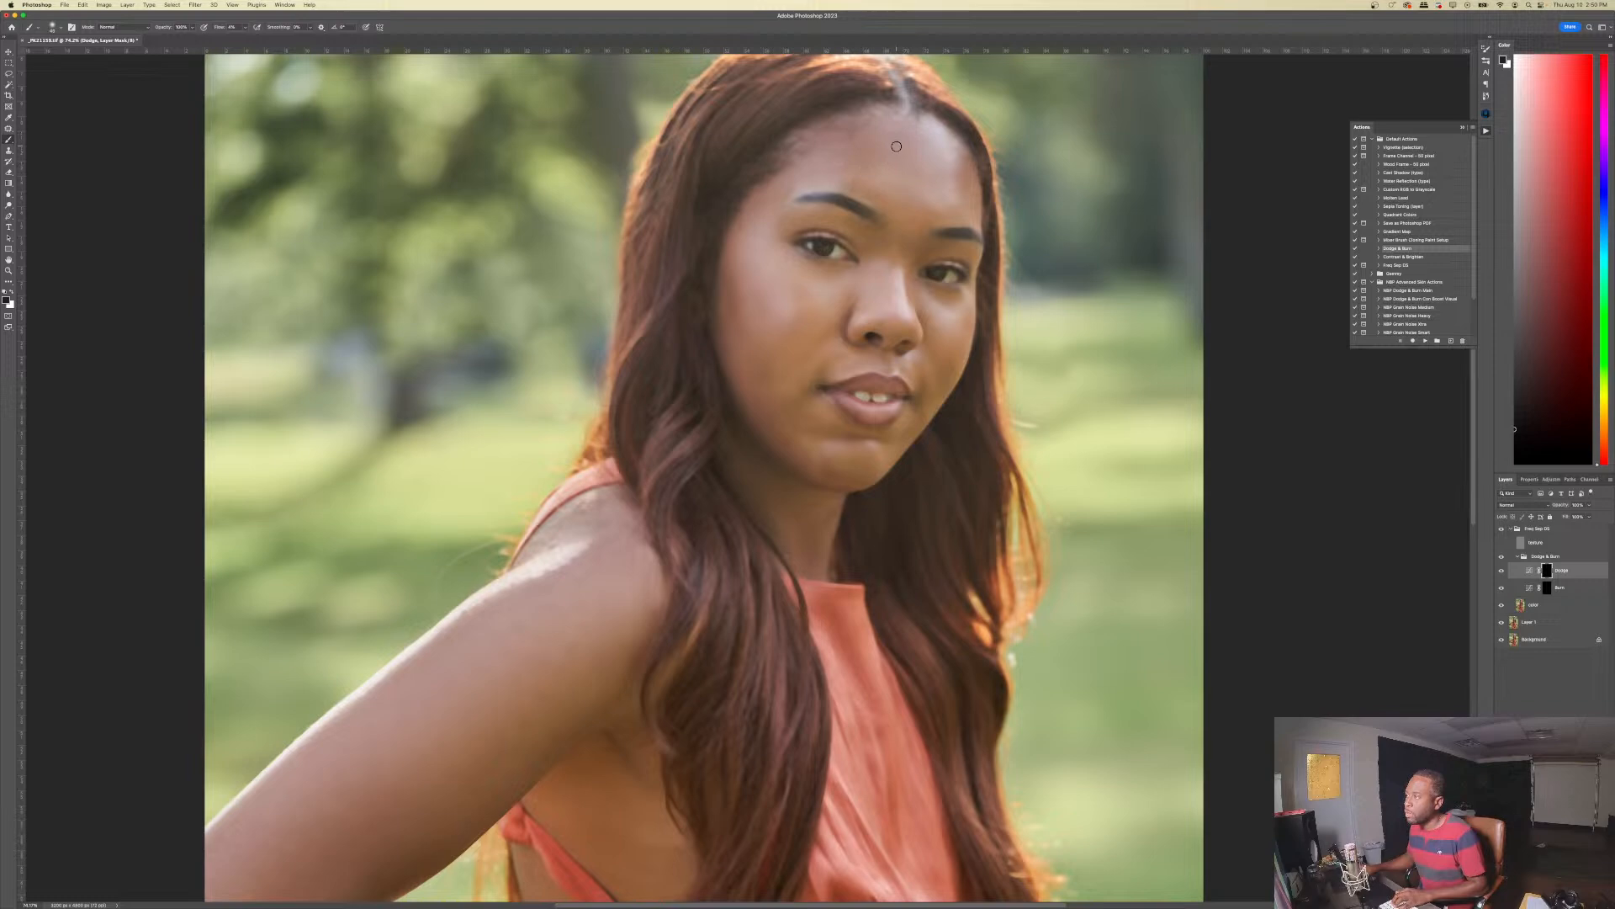
key("x")
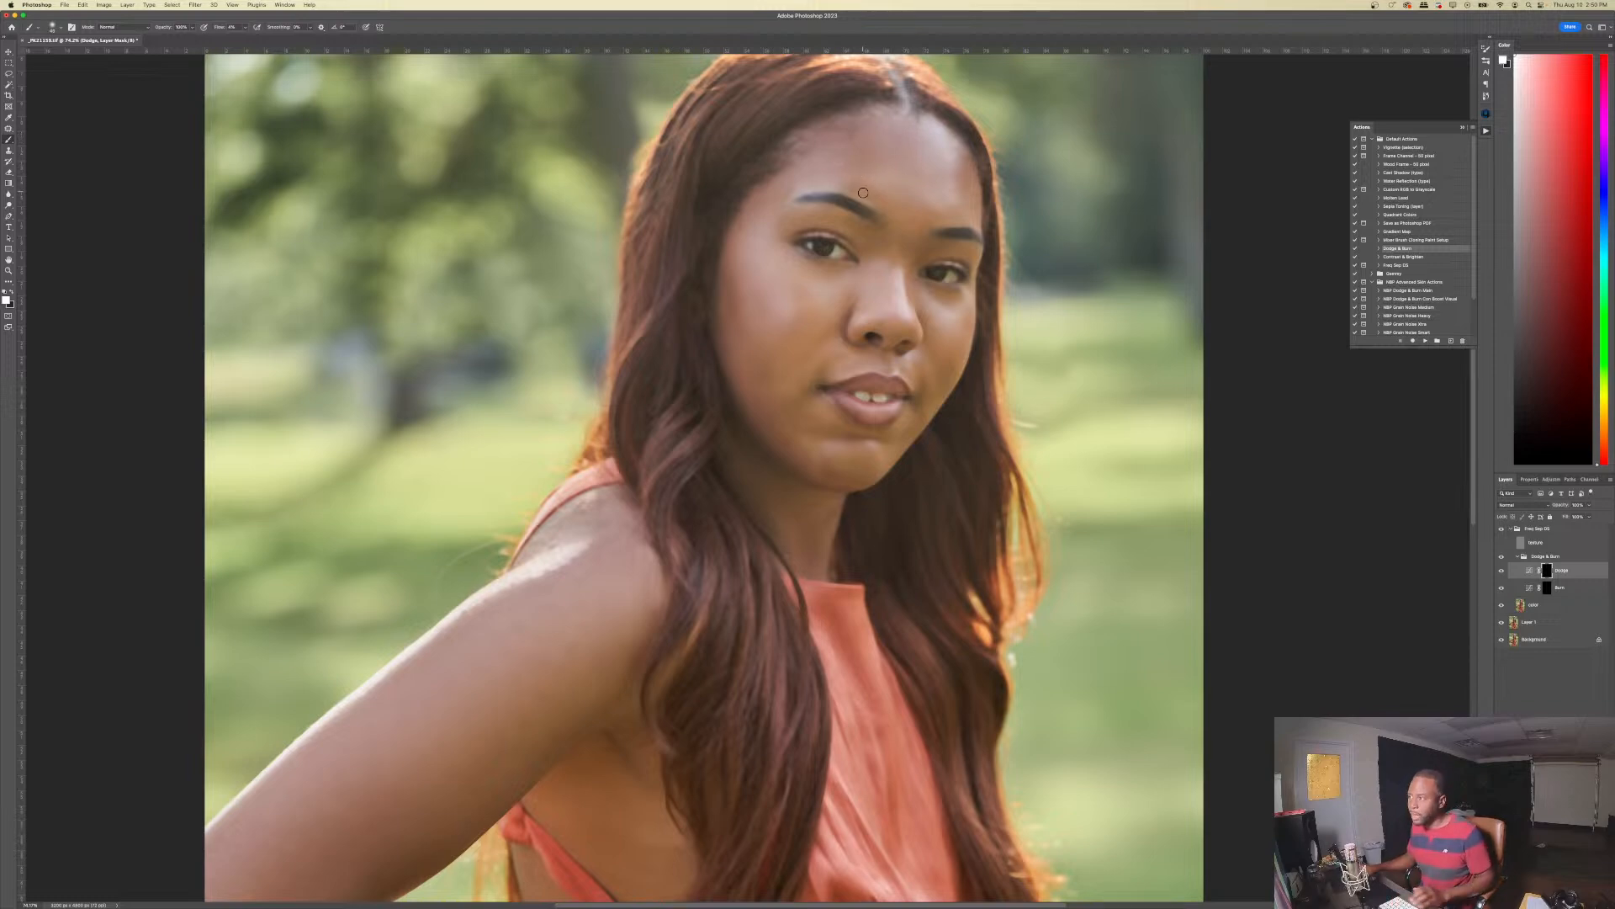
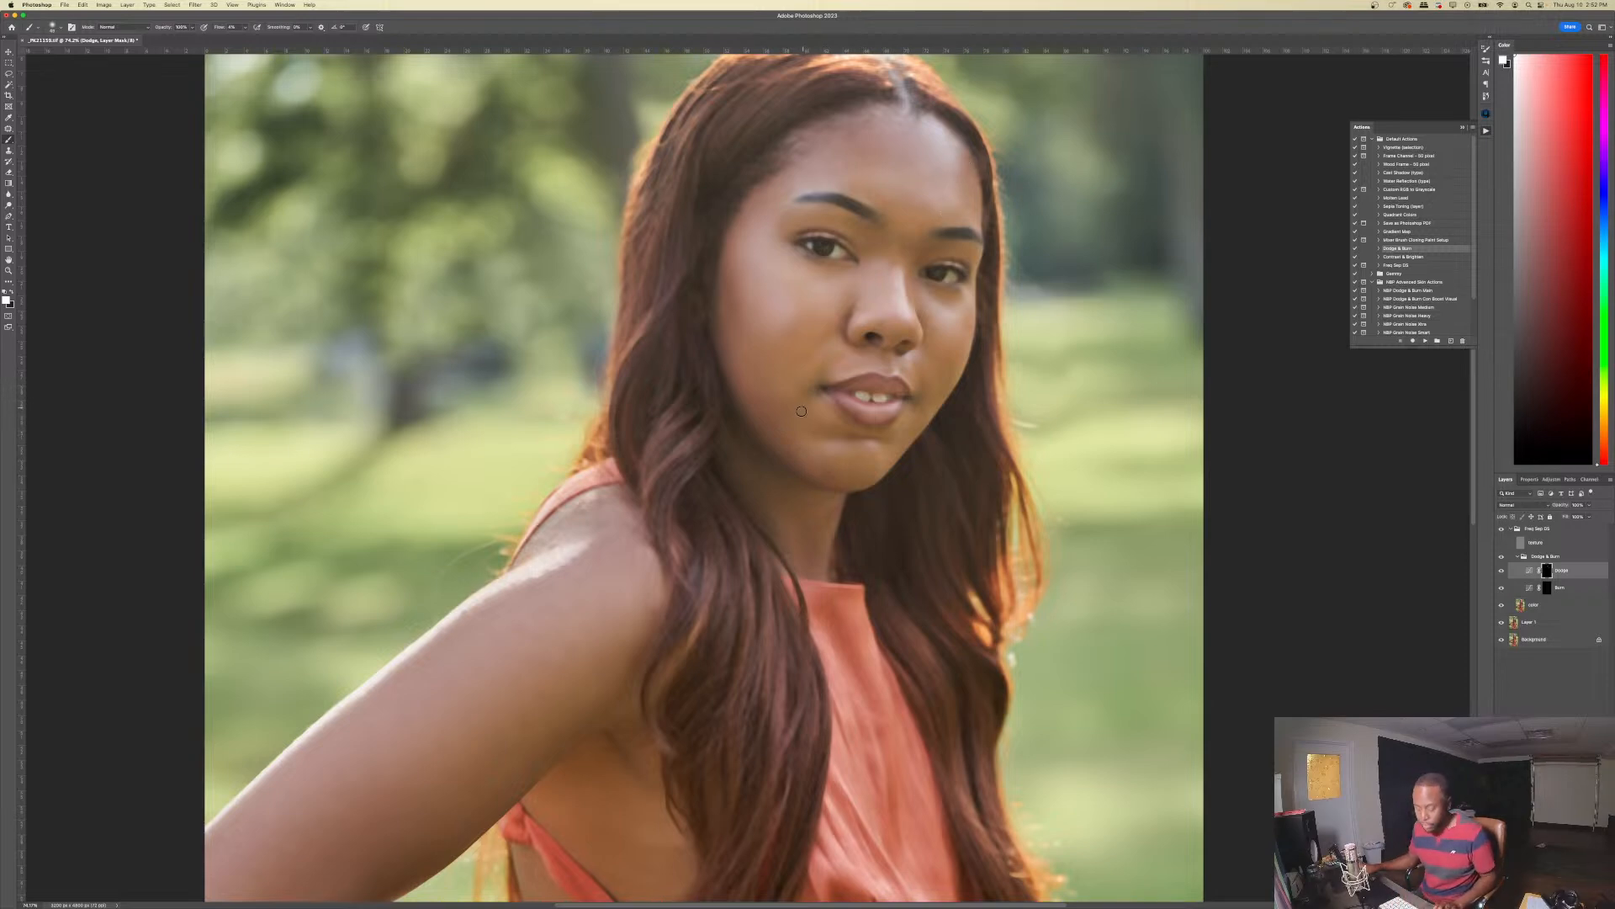
- Compare the retouched portrait with the original by showing the Background layer alone and restoring all layers
scroll(797, 410, "down", 4)
scroll(798, 410, "up", 1)
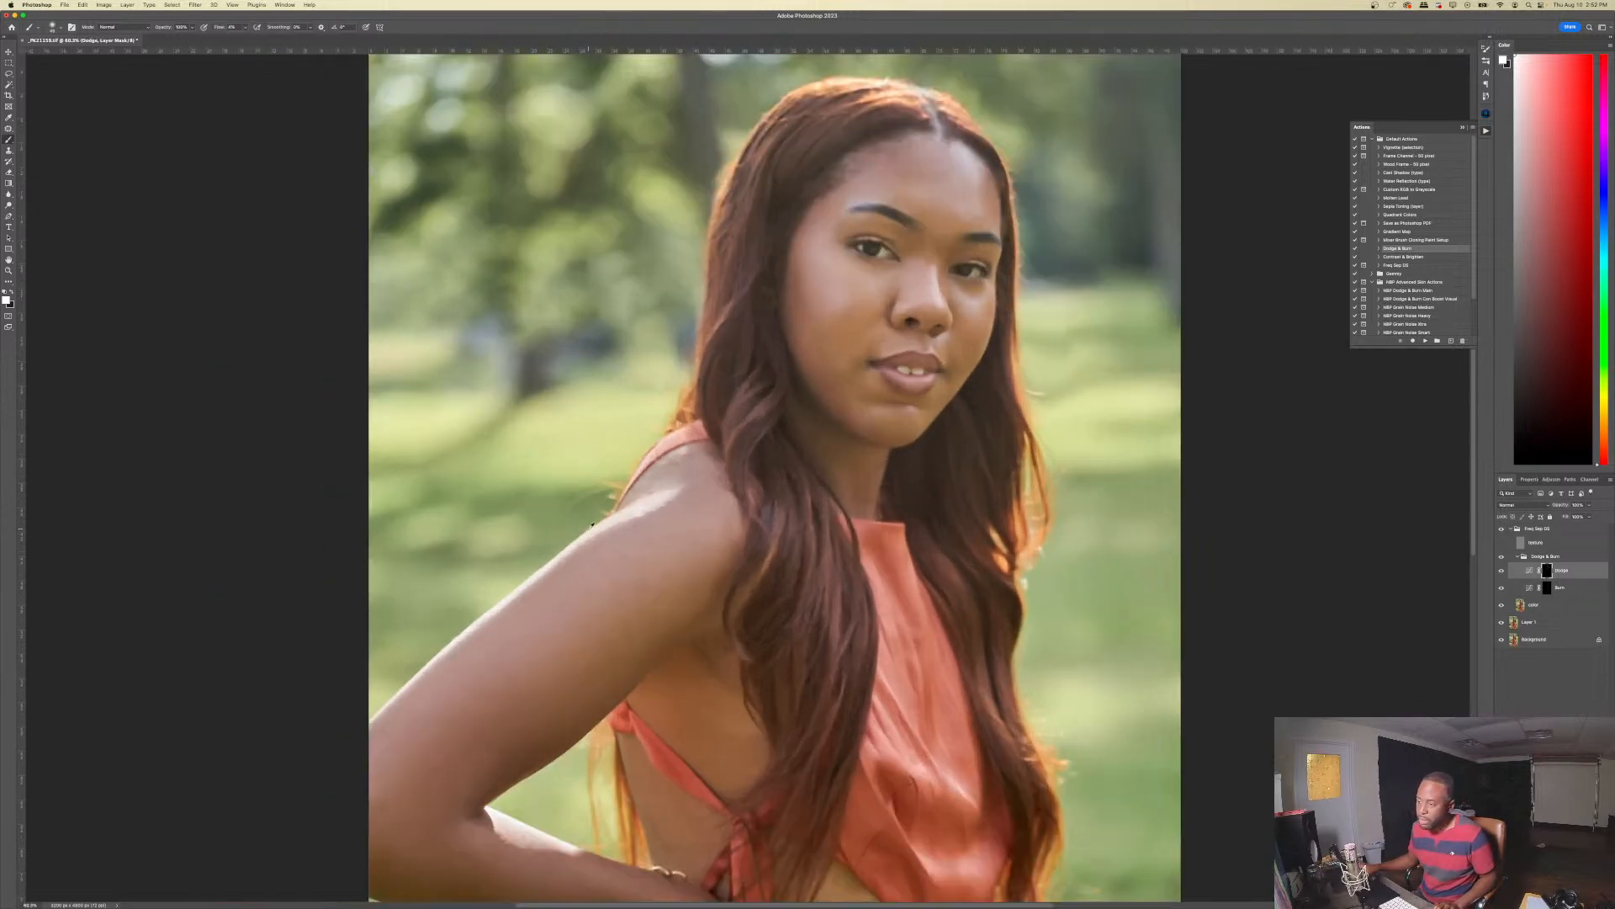
scroll(782, 399, "down", 3)
scroll(806, 266, "up", 2)
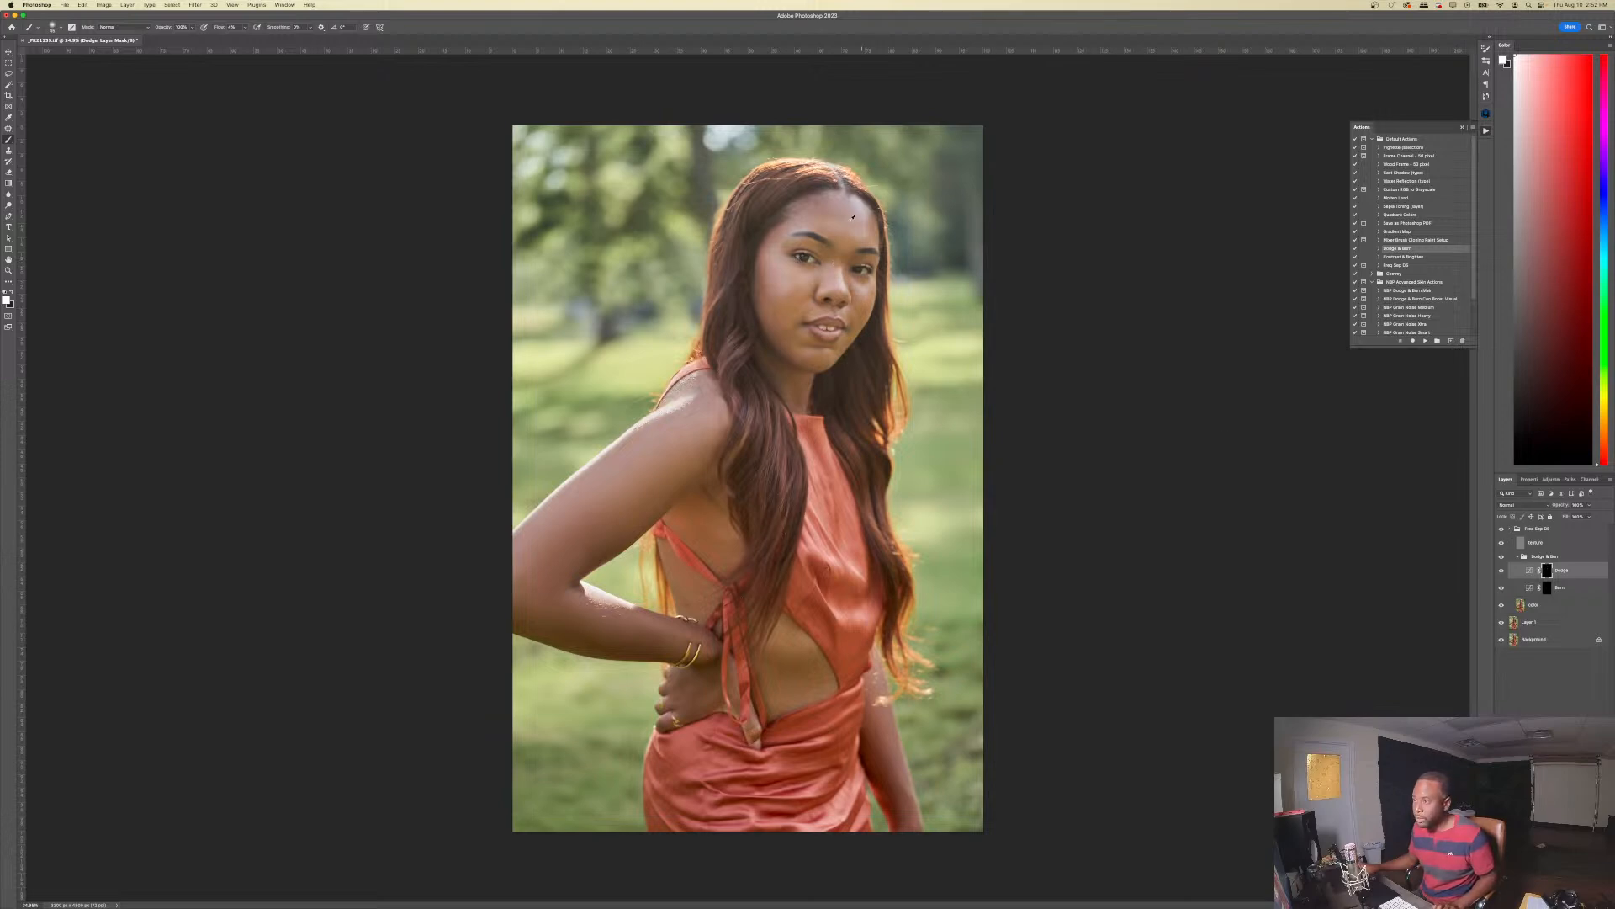
scroll(857, 239, "up", 1)
left_click(1501, 640, "alt")
left_click(1501, 639, "alt")
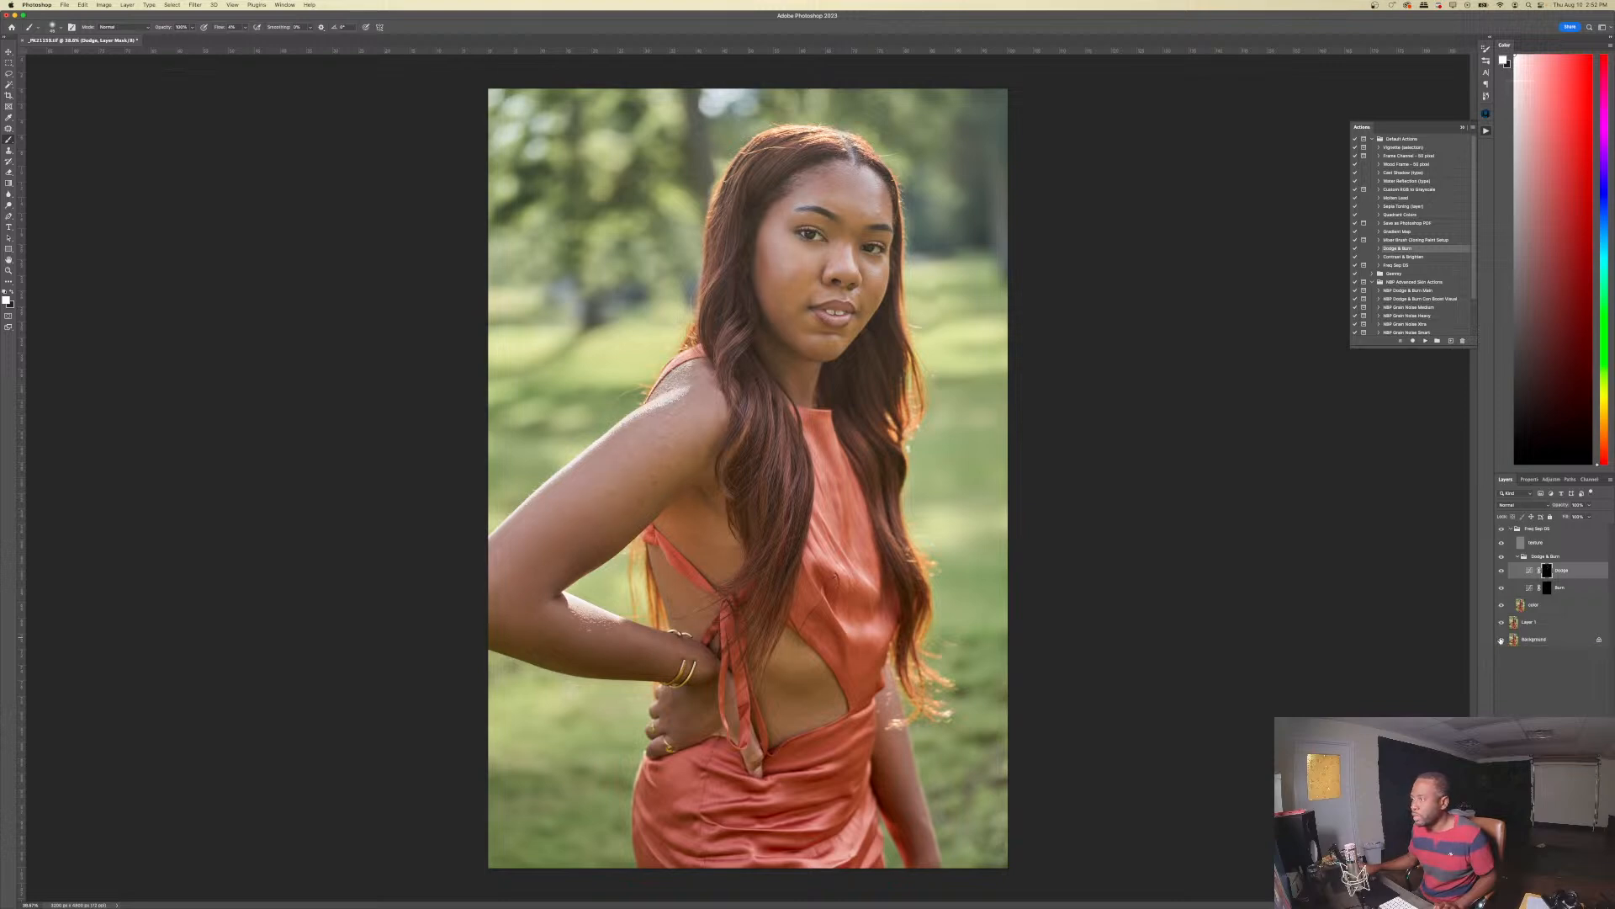
left_click(1500, 639, "alt")
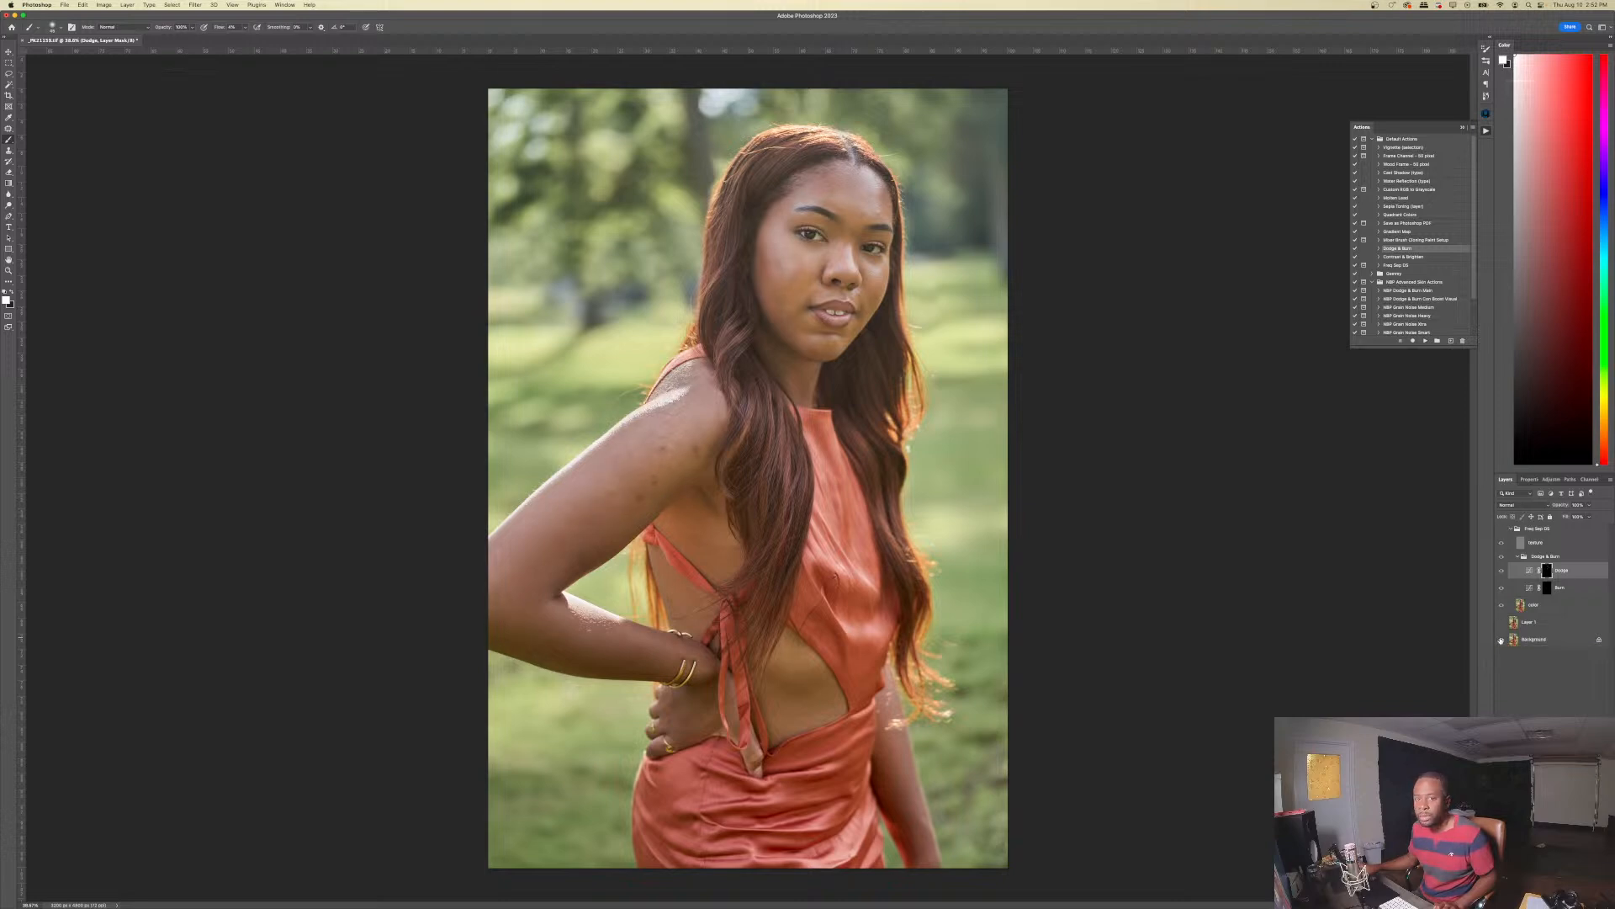
left_click(1501, 640, "alt")
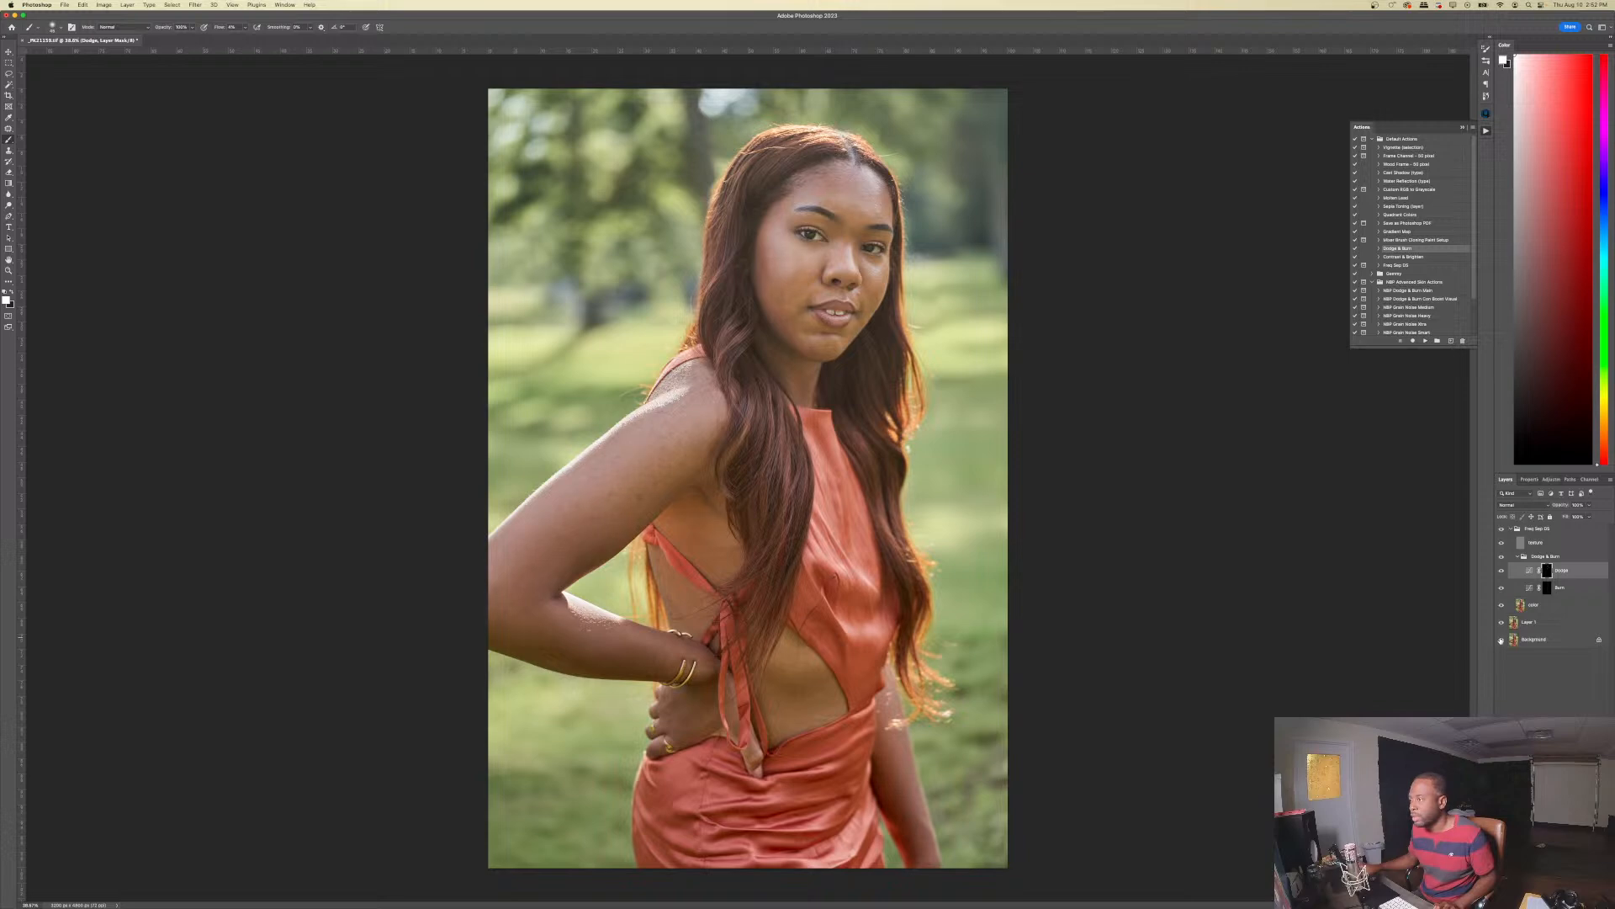
scroll(868, 166, "up", 4, "alt")
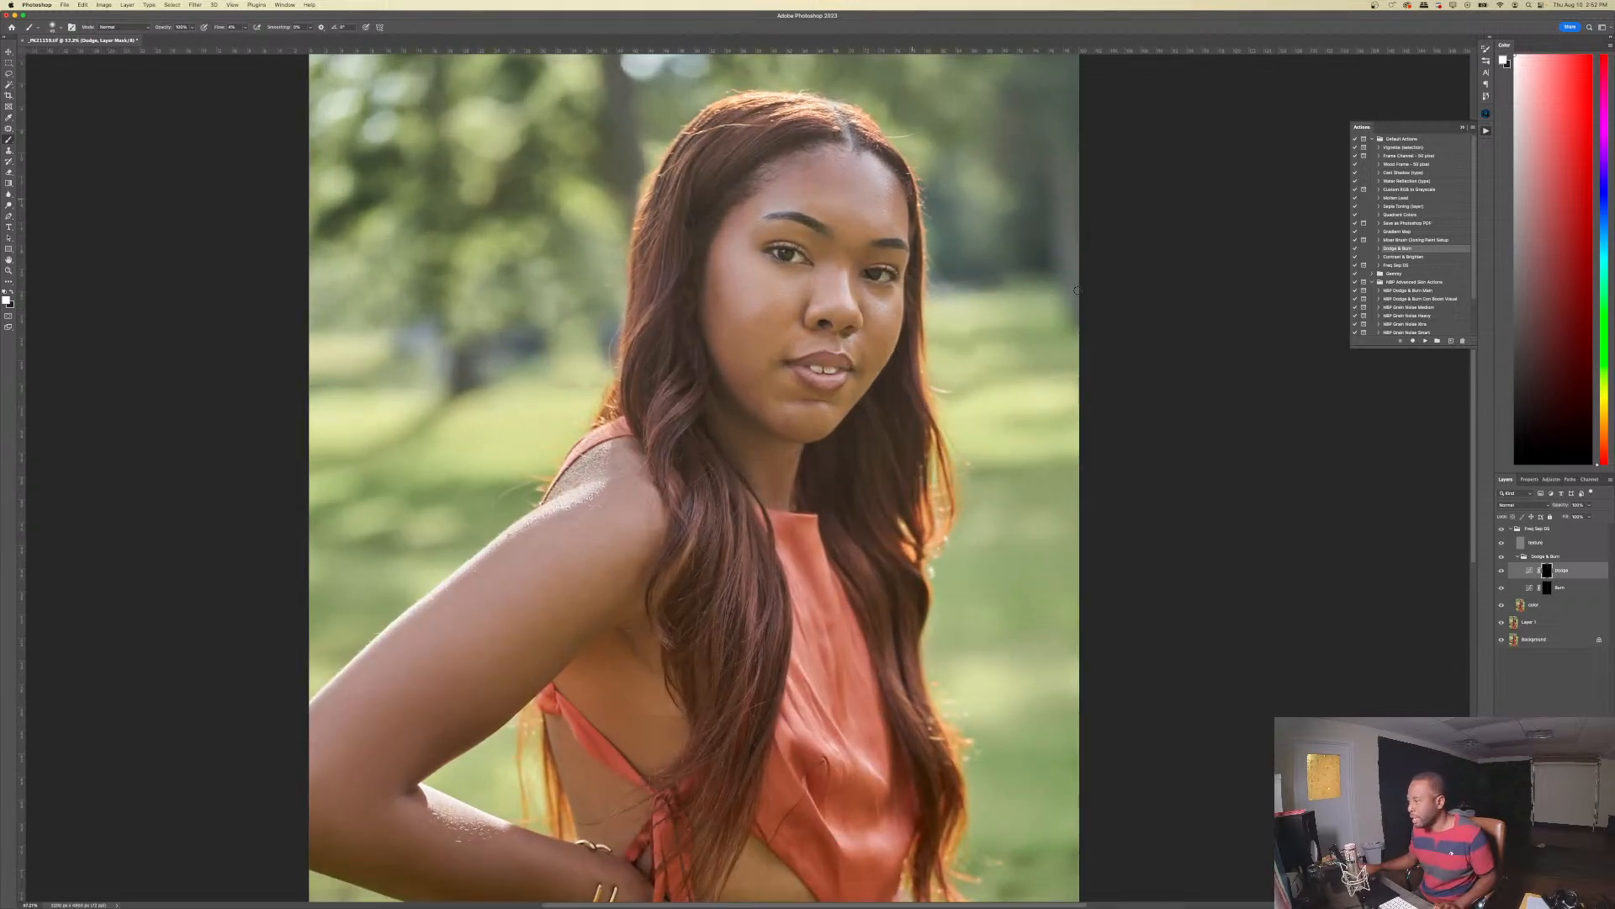
- Collapse the frequency separation group, stamp all visible layers into a new layer and name it skin tone
left_click(1519, 557)
left_click(1511, 529)
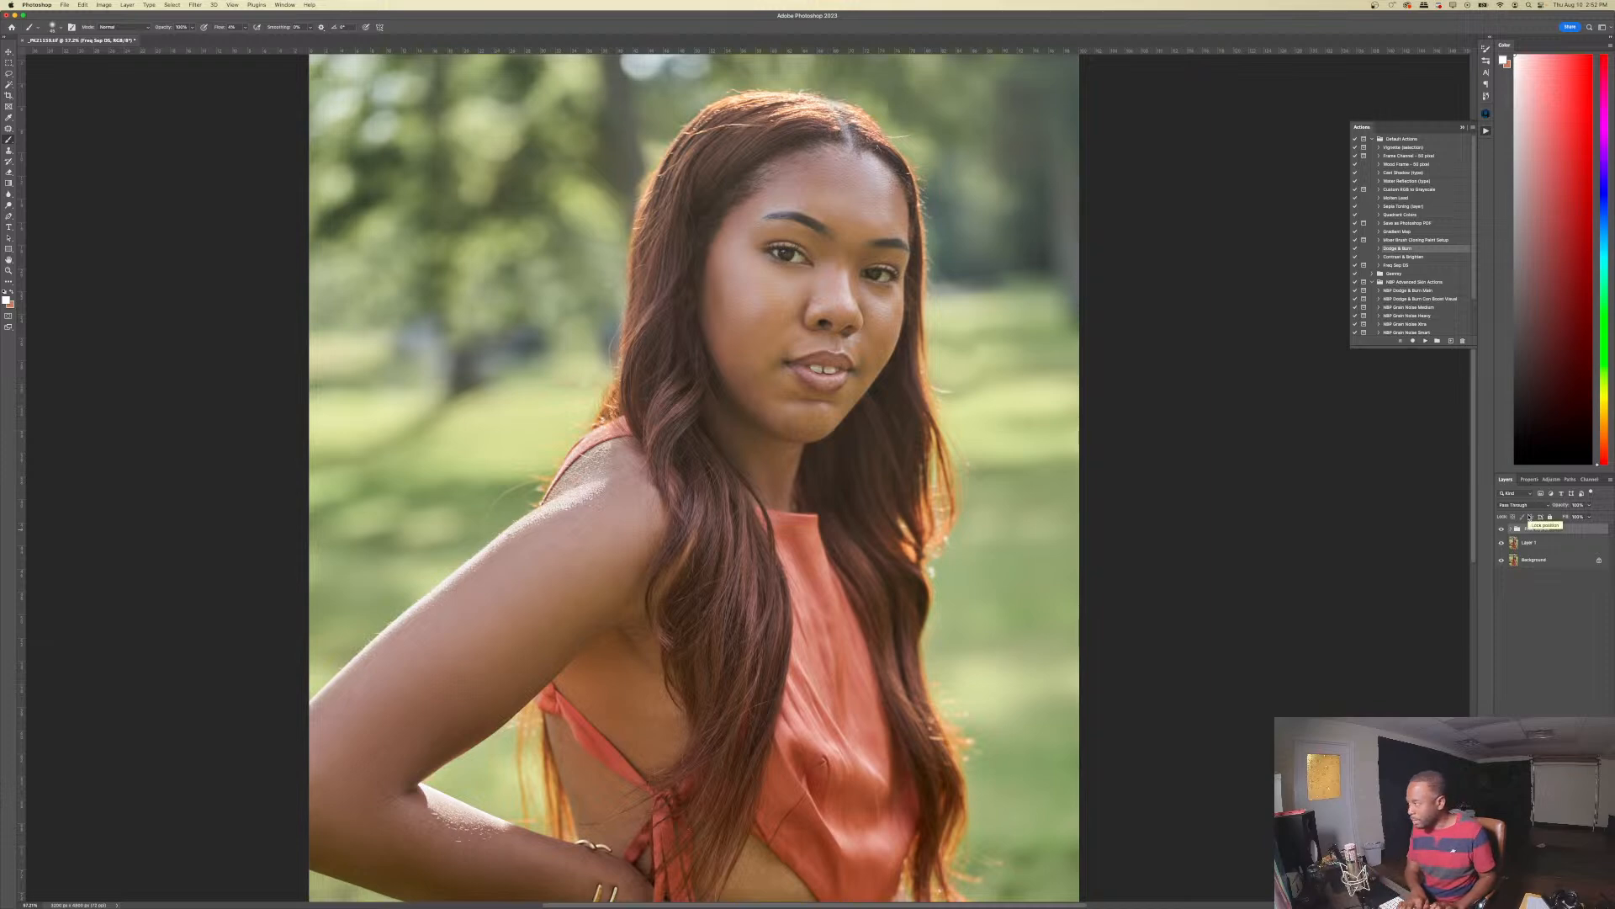
key("super+alt+shift+e")
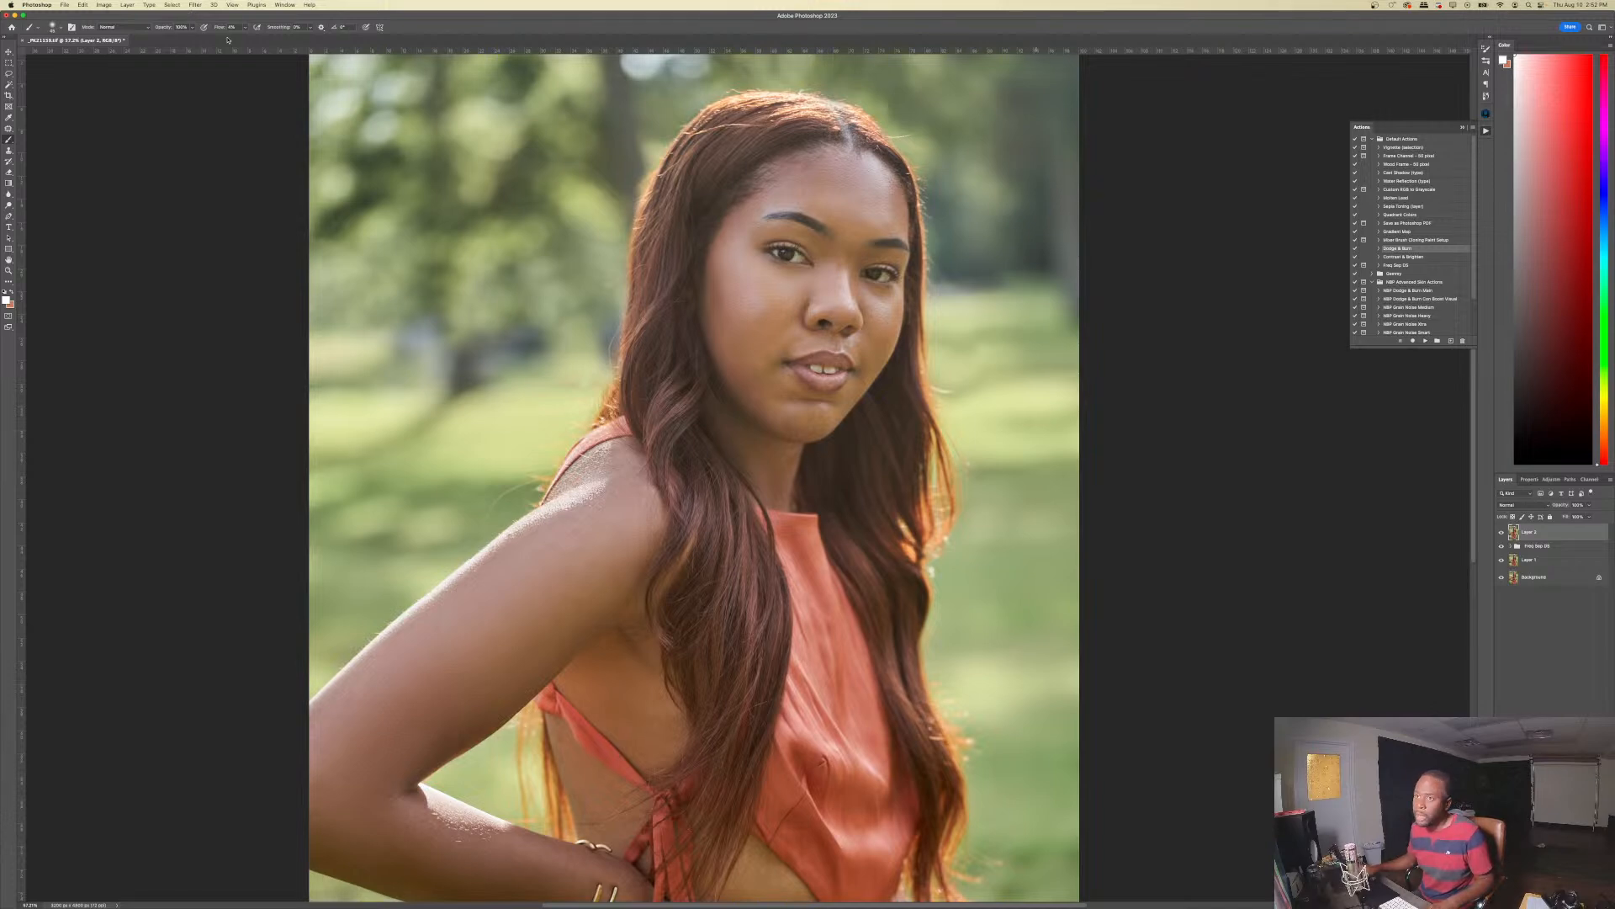
type("skin tone")
key("Return")
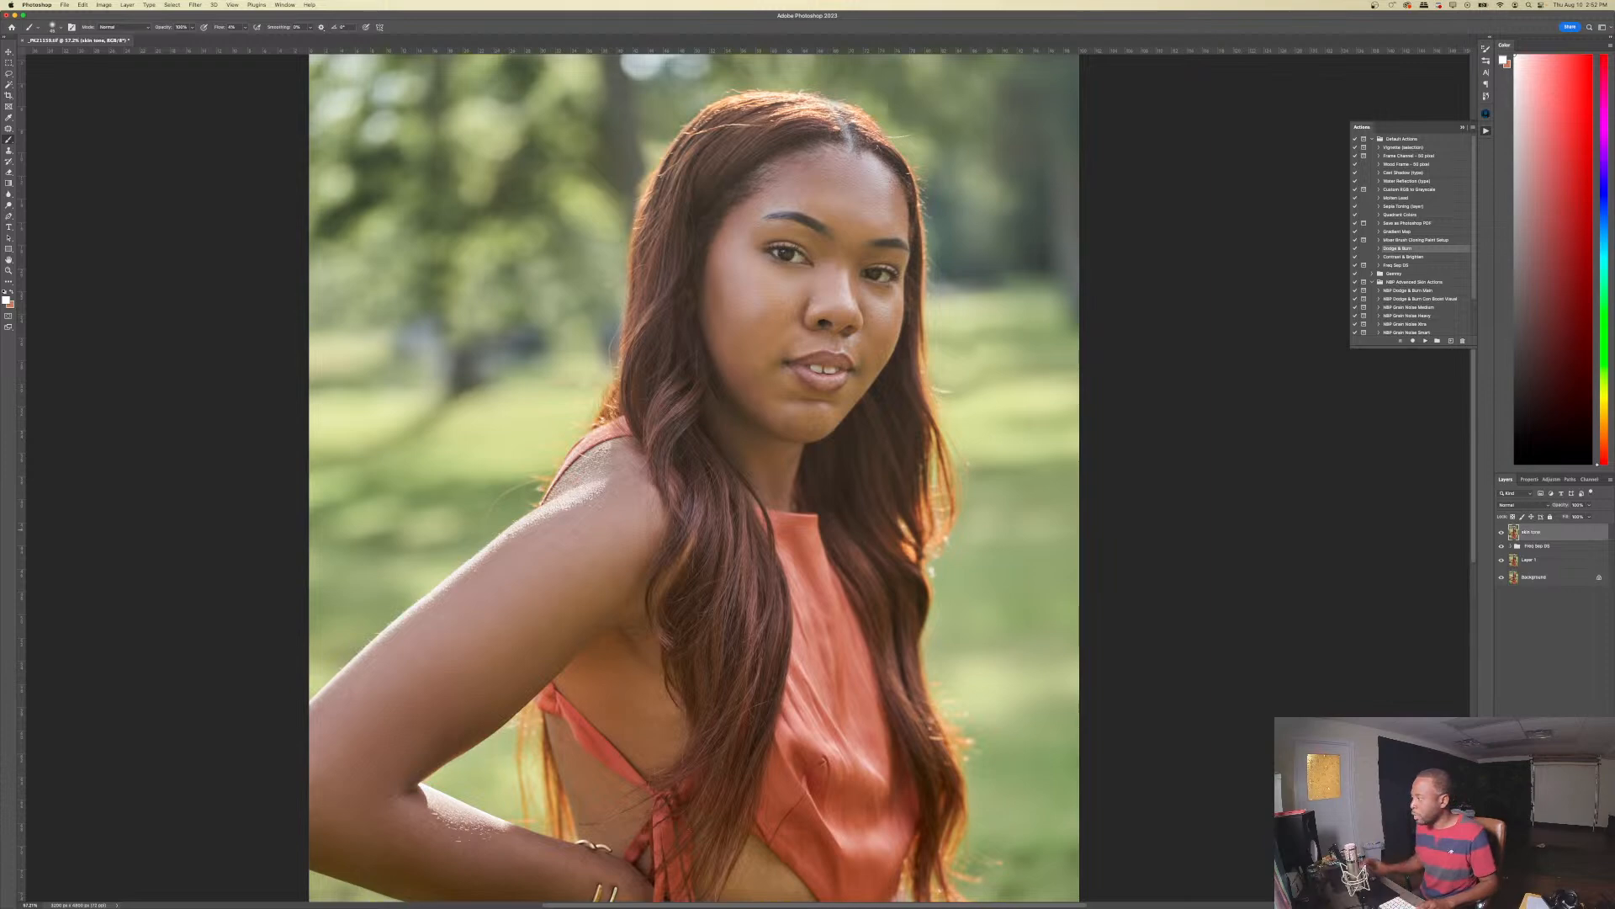
- Open the skin tone layer in the Camera Raw Filter and try darker Oranges and Reds luminance in the Color Mixer
left_click(195, 5)
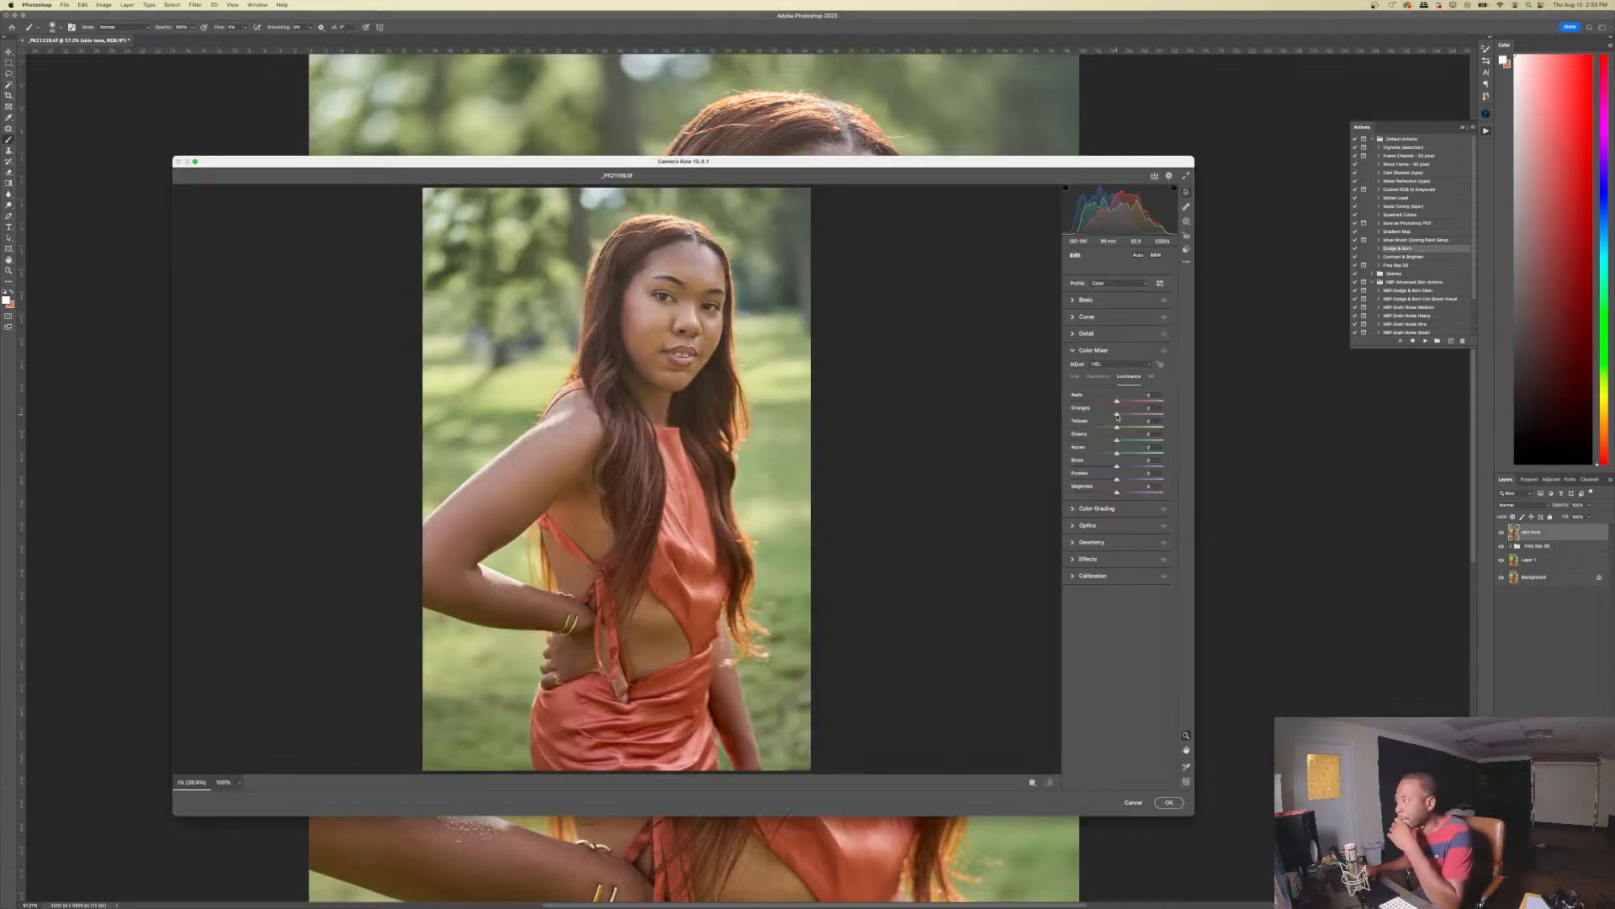
left_click_drag(1113, 415, 1110, 418)
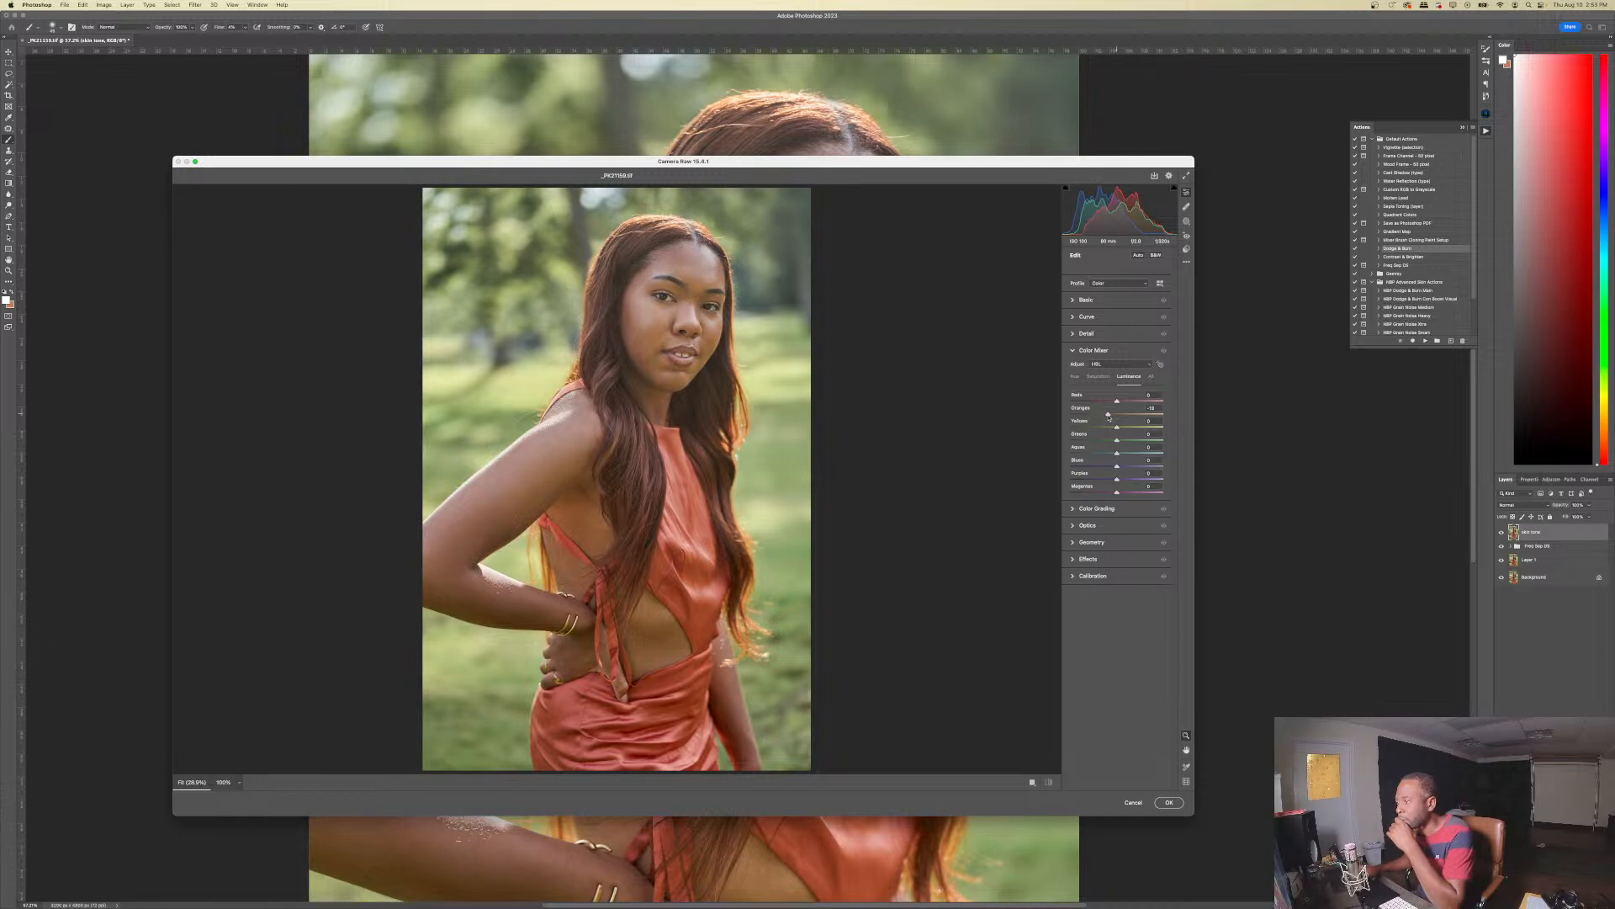
mouse_move(1108, 416)
left_mouse_down()
mouse_move(1113, 402)
mouse_move(1094, 403)
mouse_move(1109, 402)
left_mouse_up()
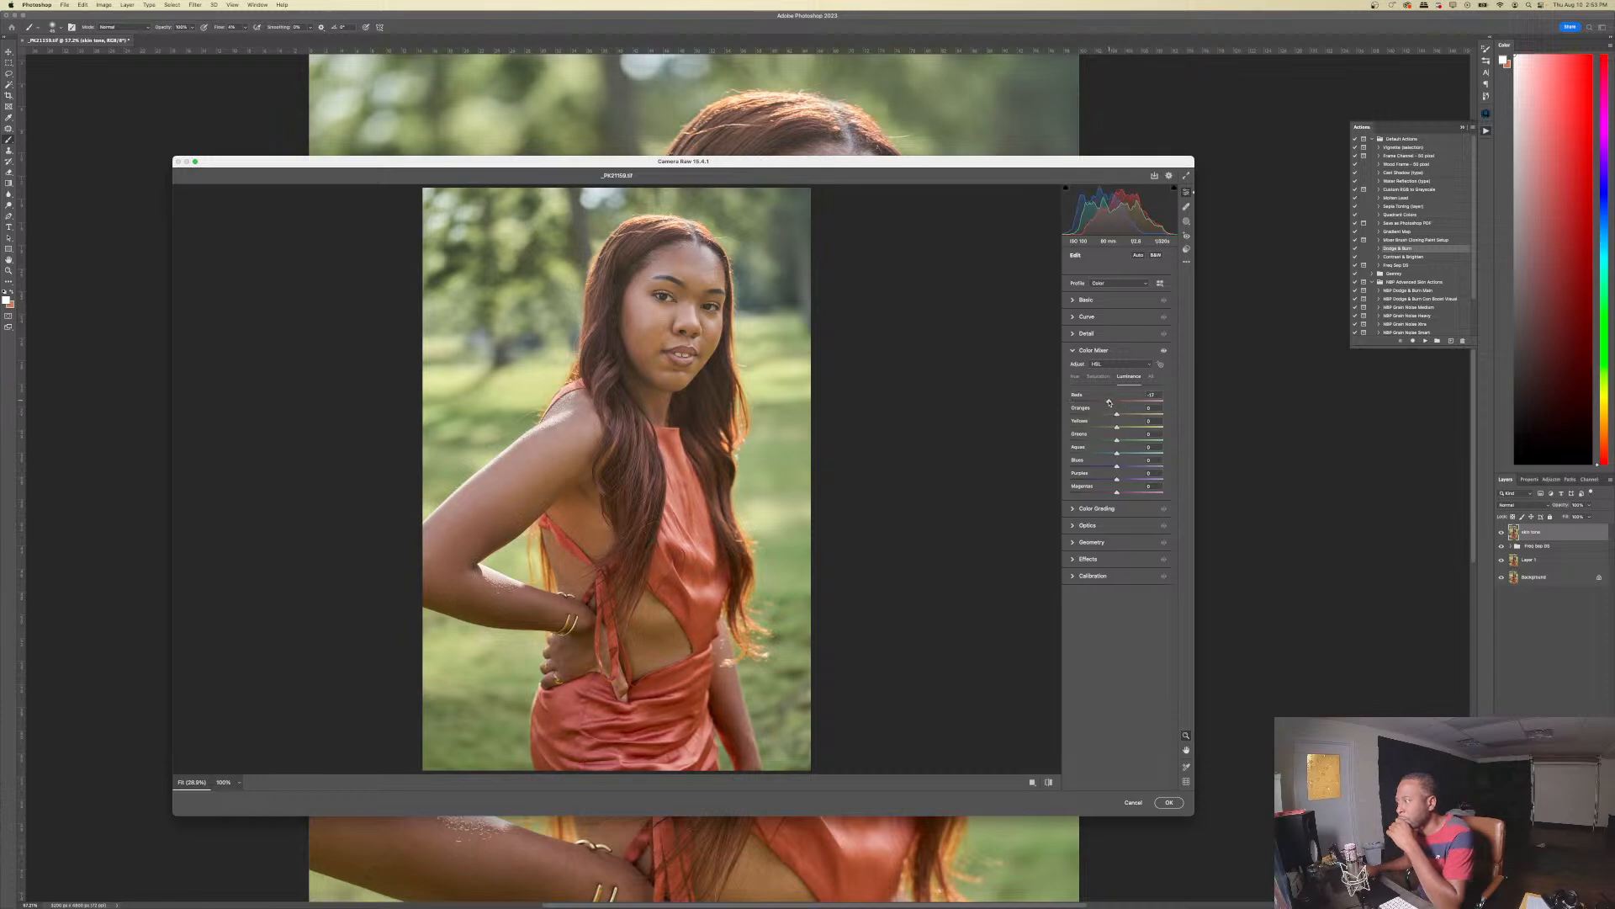
- Try a stronger Reds saturation and reset it, lower the Oranges saturation slightly and set the Yellows saturation to -47
left_click(1098, 376)
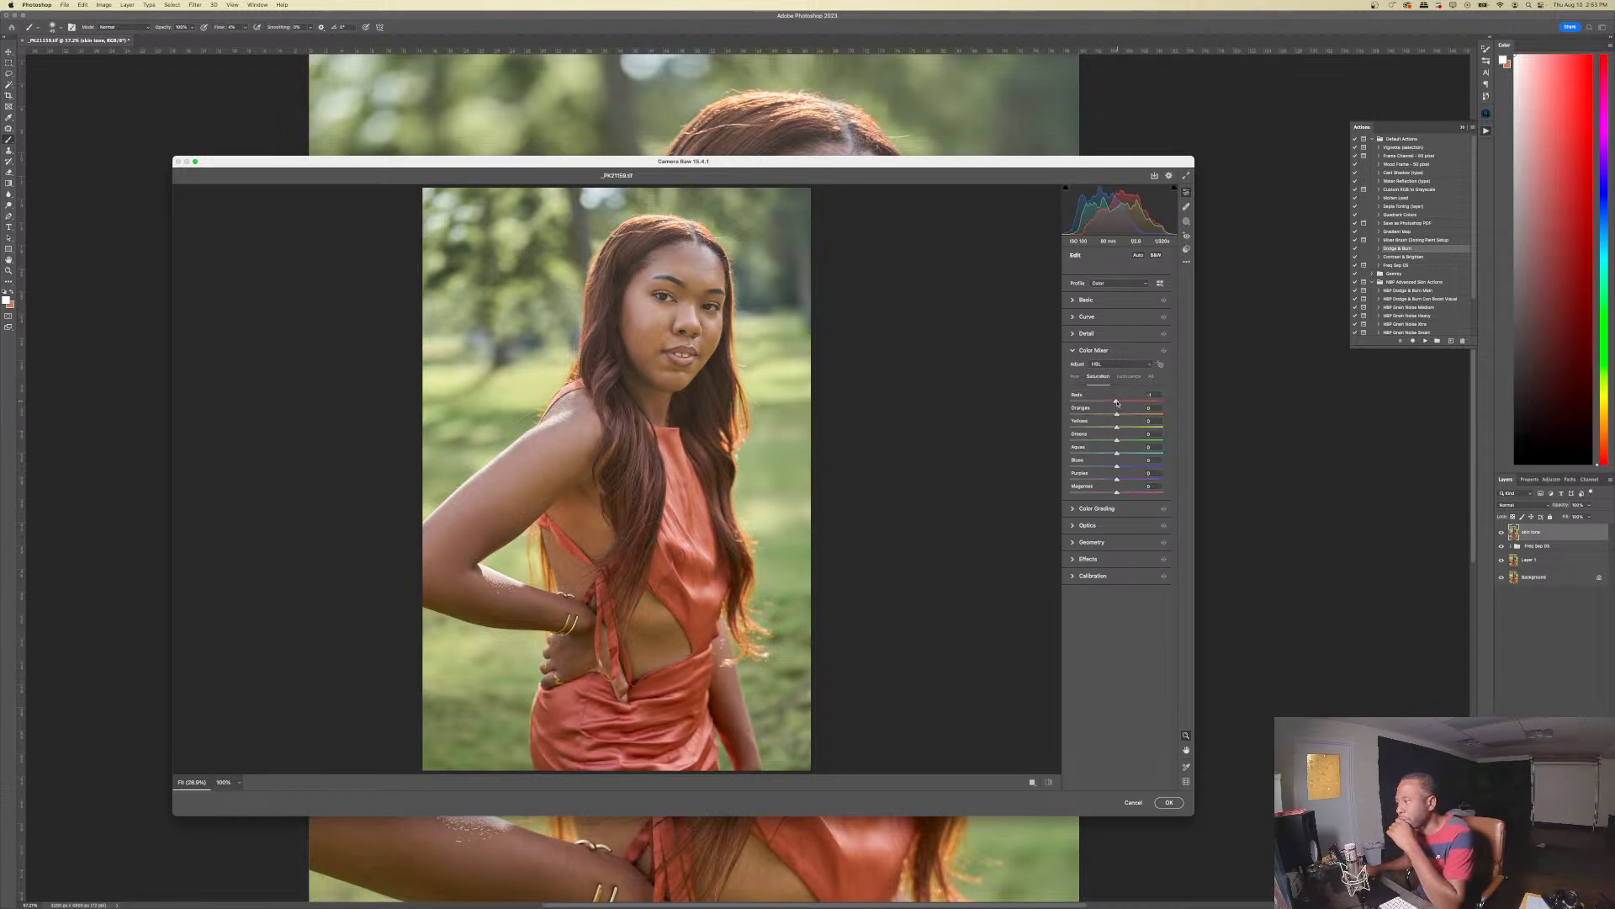
left_click_drag(1084, 403, 1153, 408)
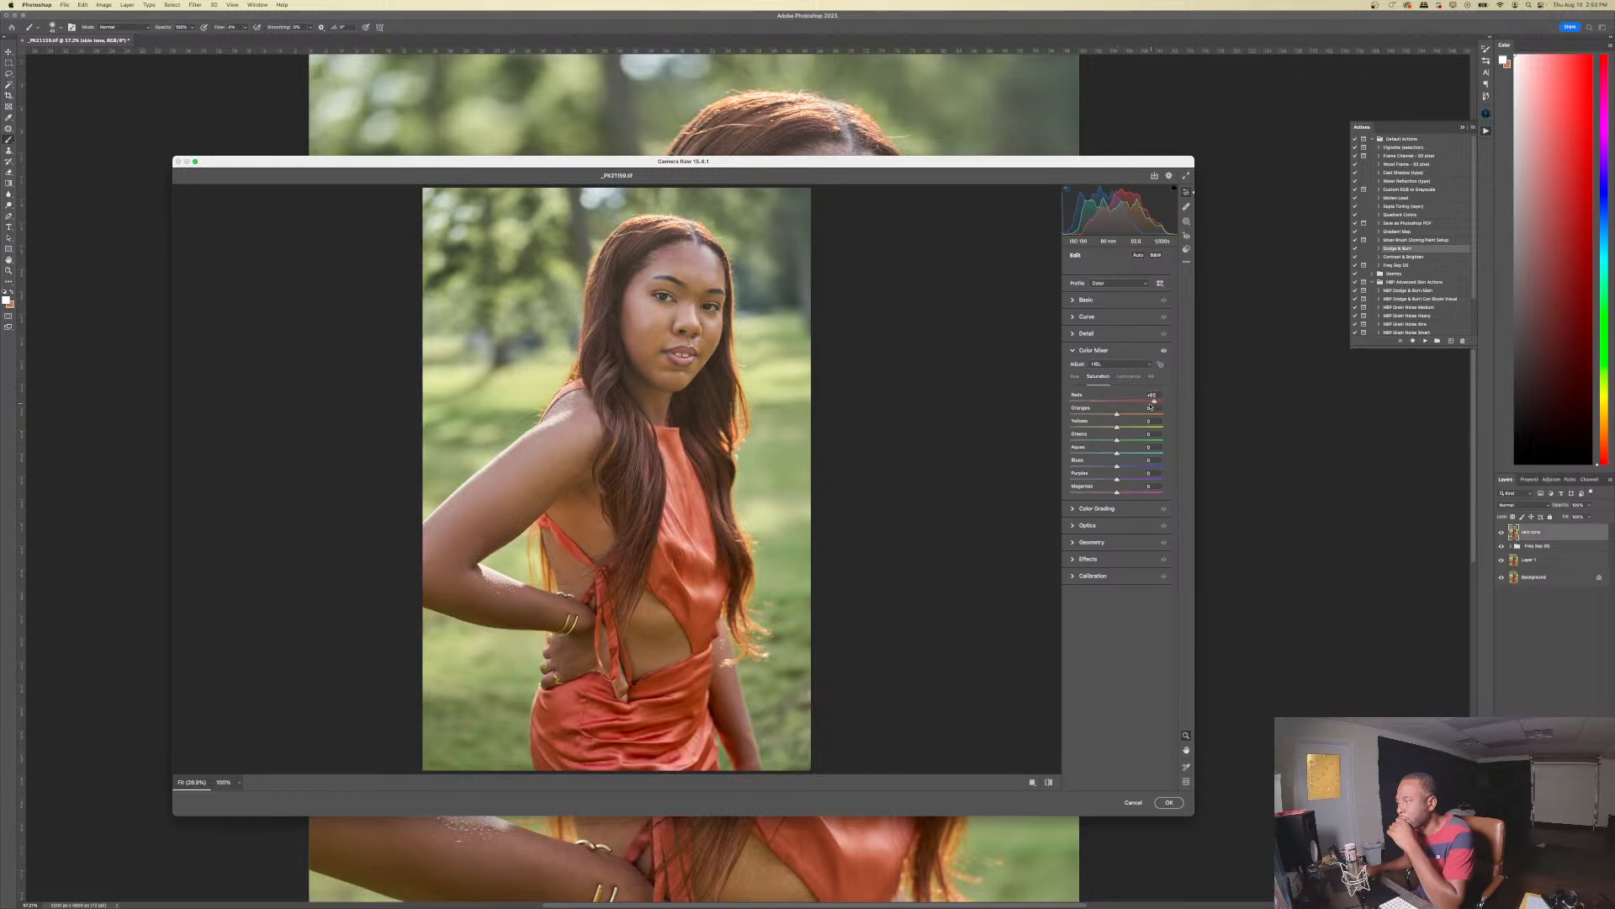
double_click(1154, 403)
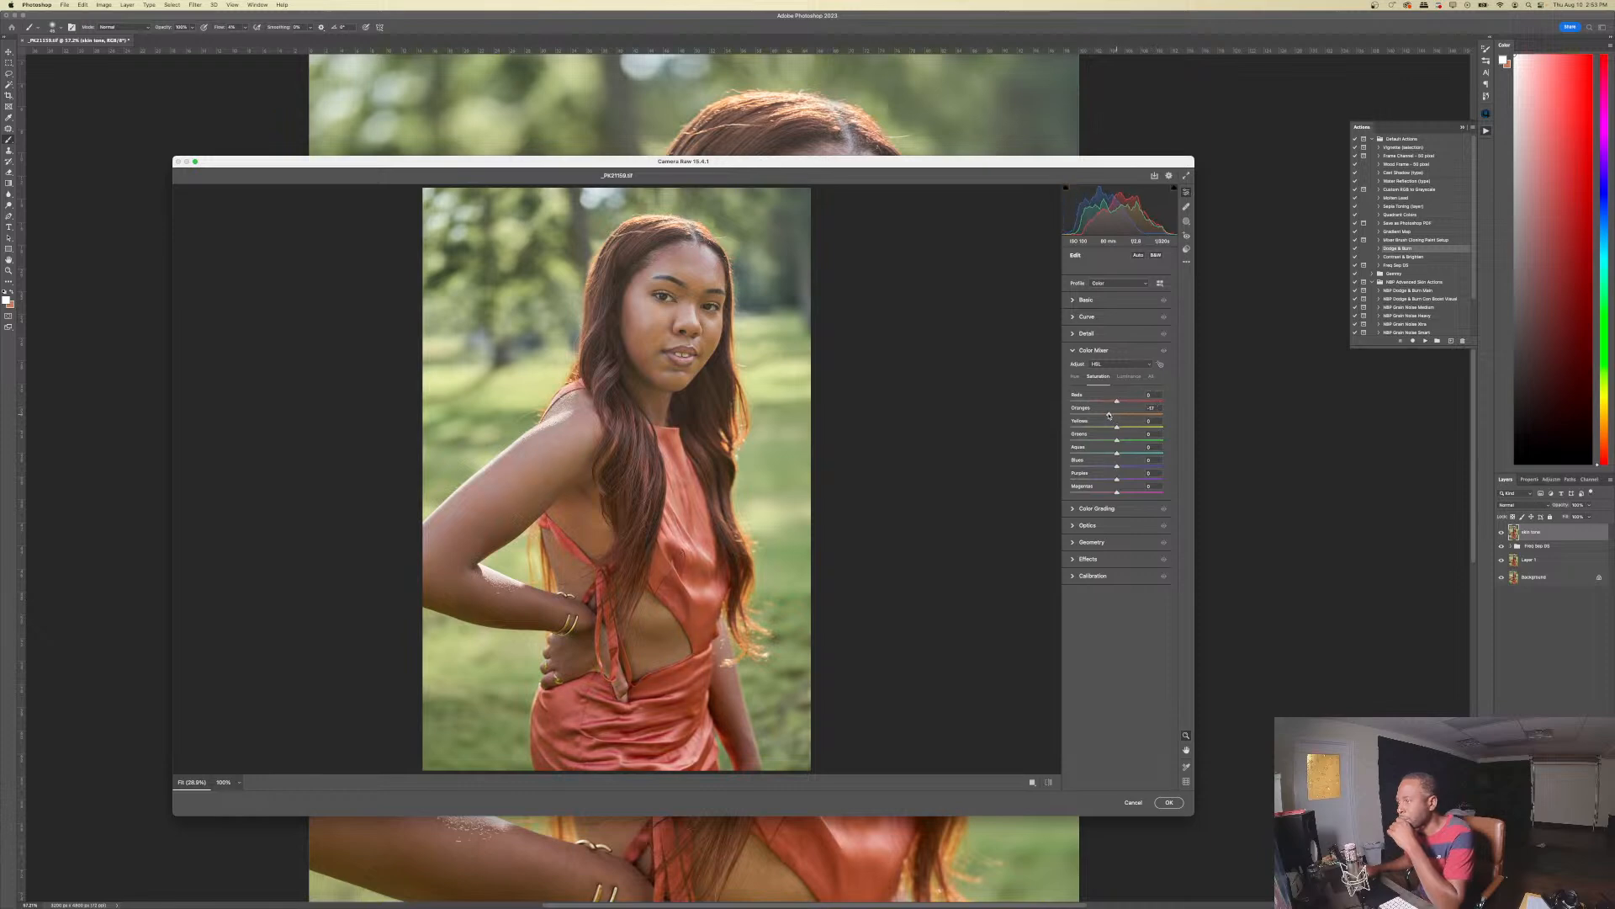
left_click_drag(1109, 415, 1104, 415)
left_click_drag(1114, 427, 1095, 427)
- Try brighter Reds and darker Oranges luminance, reset both and return to the saturation adjustments
left_click(1130, 377)
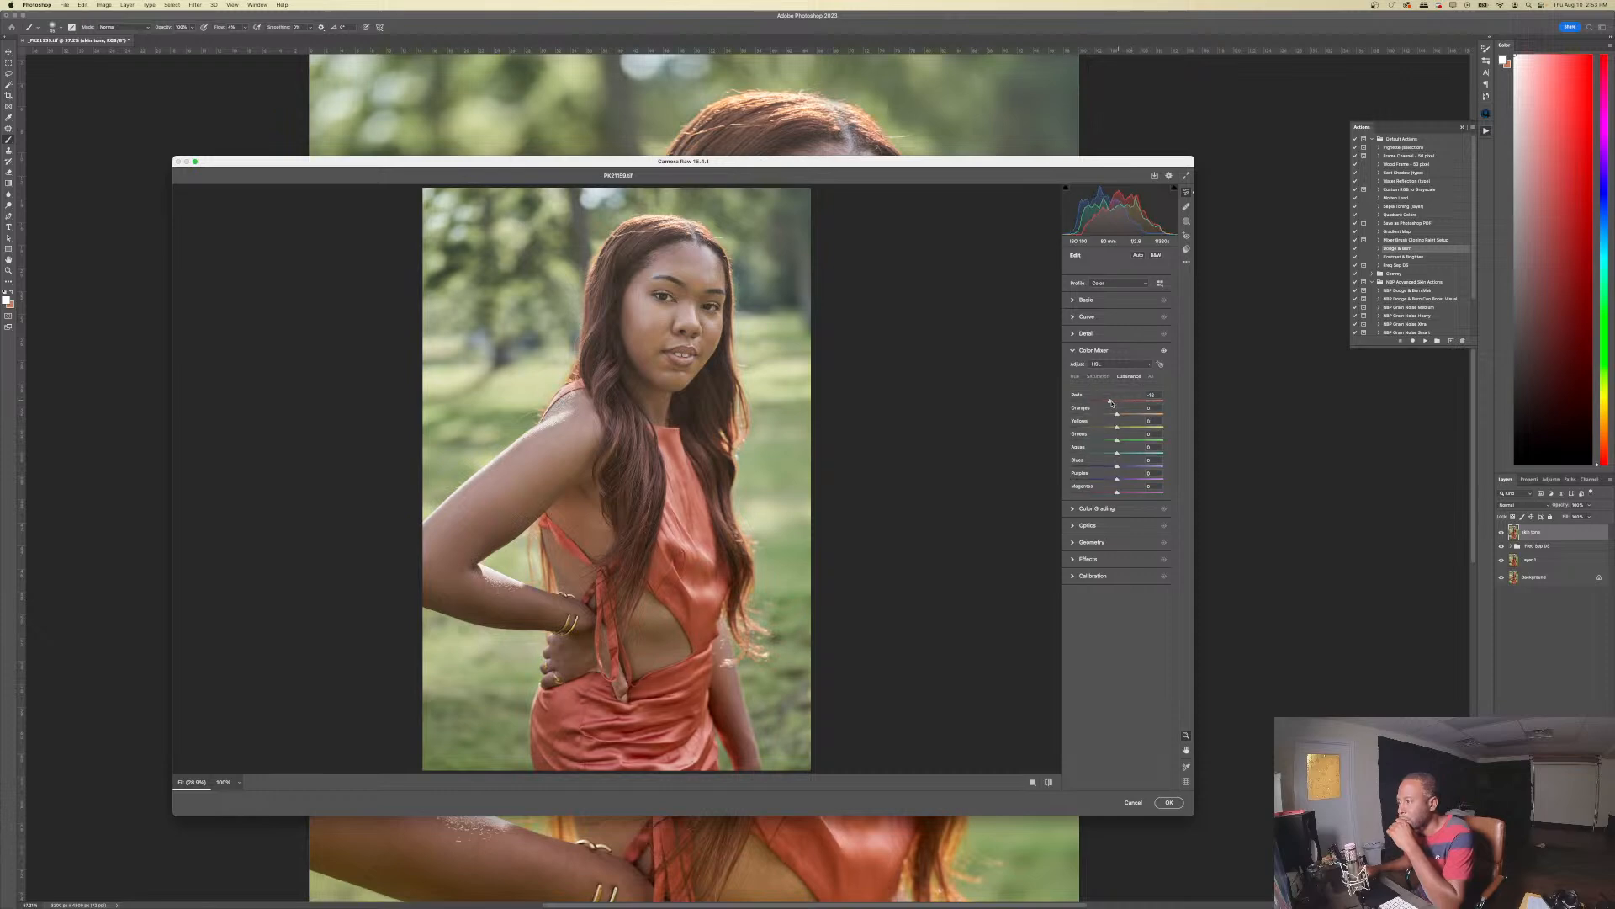
mouse_move(1106, 404)
left_mouse_down()
mouse_move(1132, 401)
mouse_move(1114, 415)
left_mouse_up()
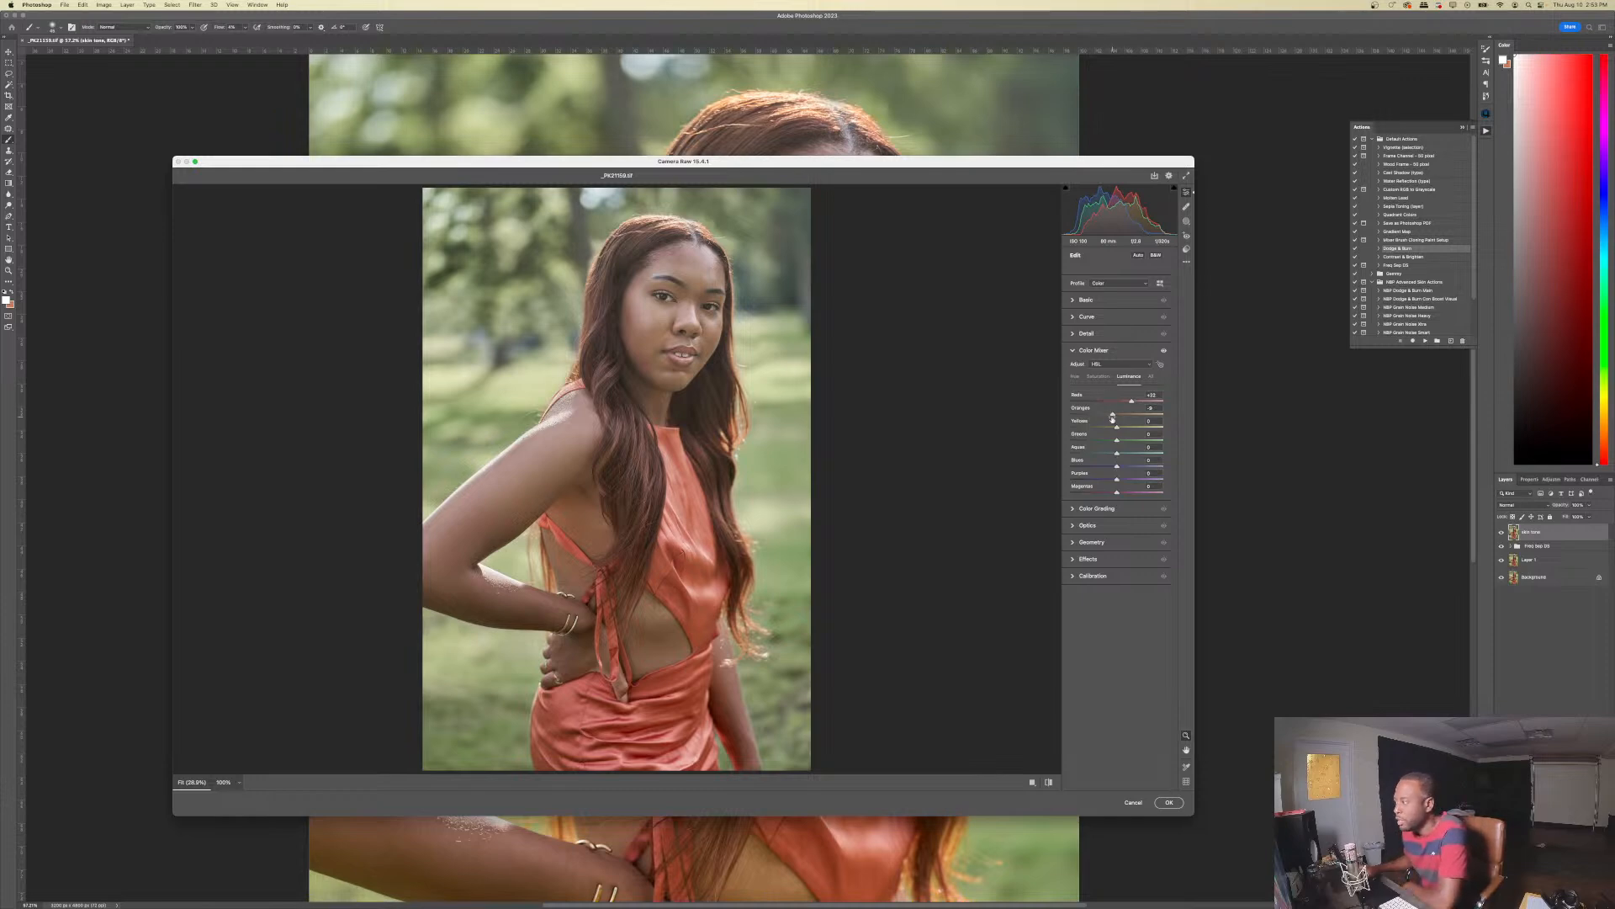
double_click(1113, 415)
double_click(1132, 402)
left_click(1098, 376)
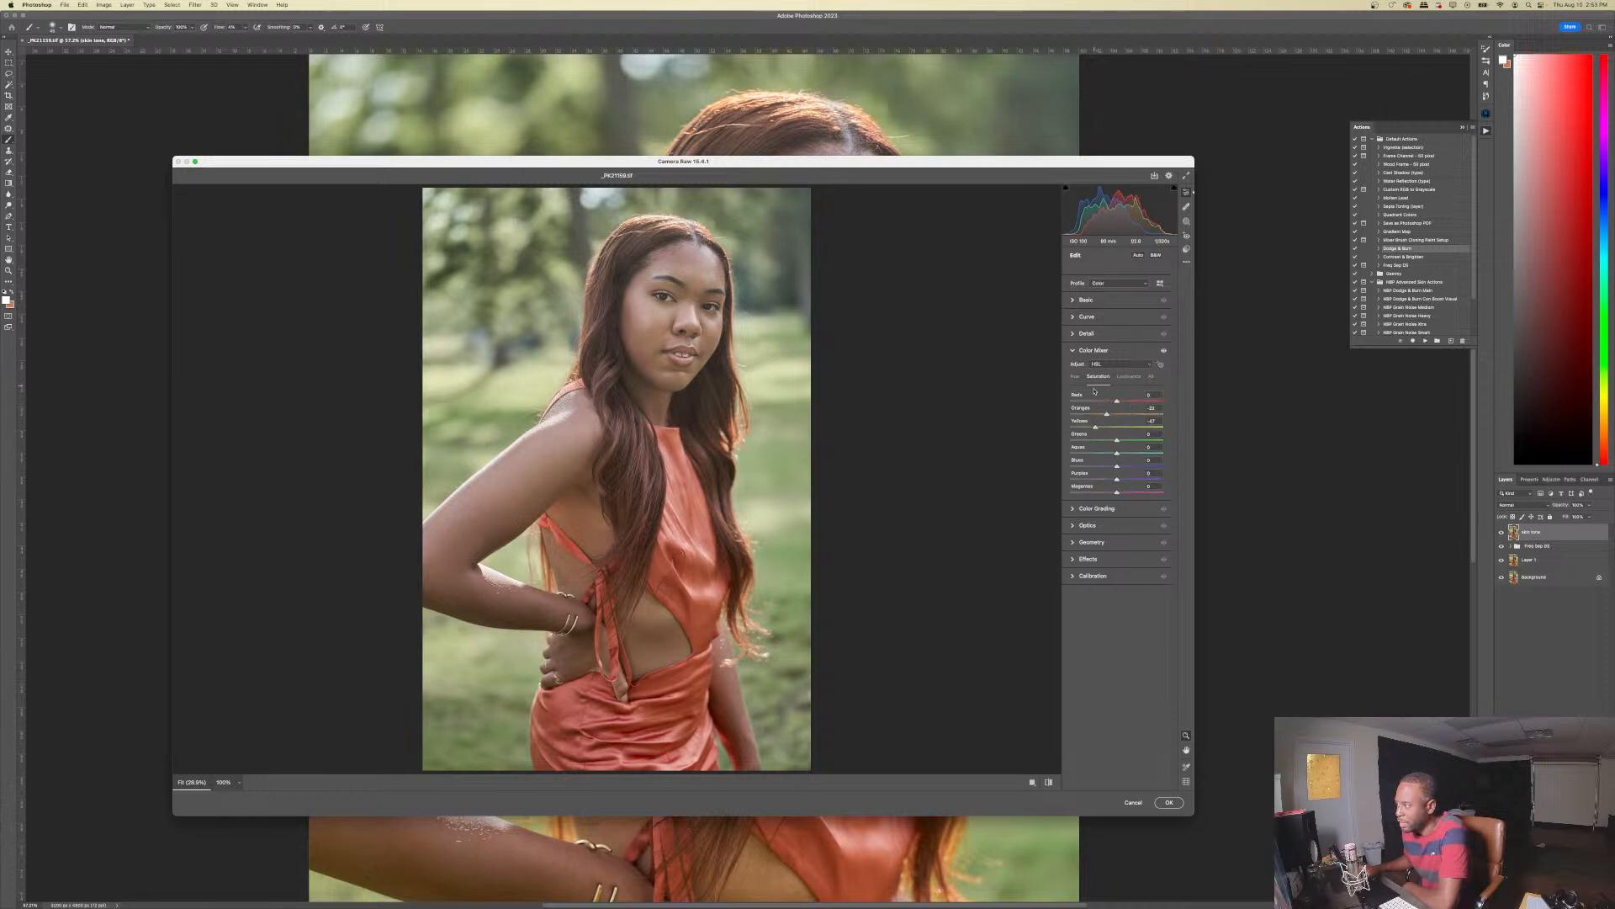
- Reset the Oranges and Yellows saturation in the Color Mixer and slightly darken the luminance of both colors
double_click(1107, 414)
double_click(1095, 428)
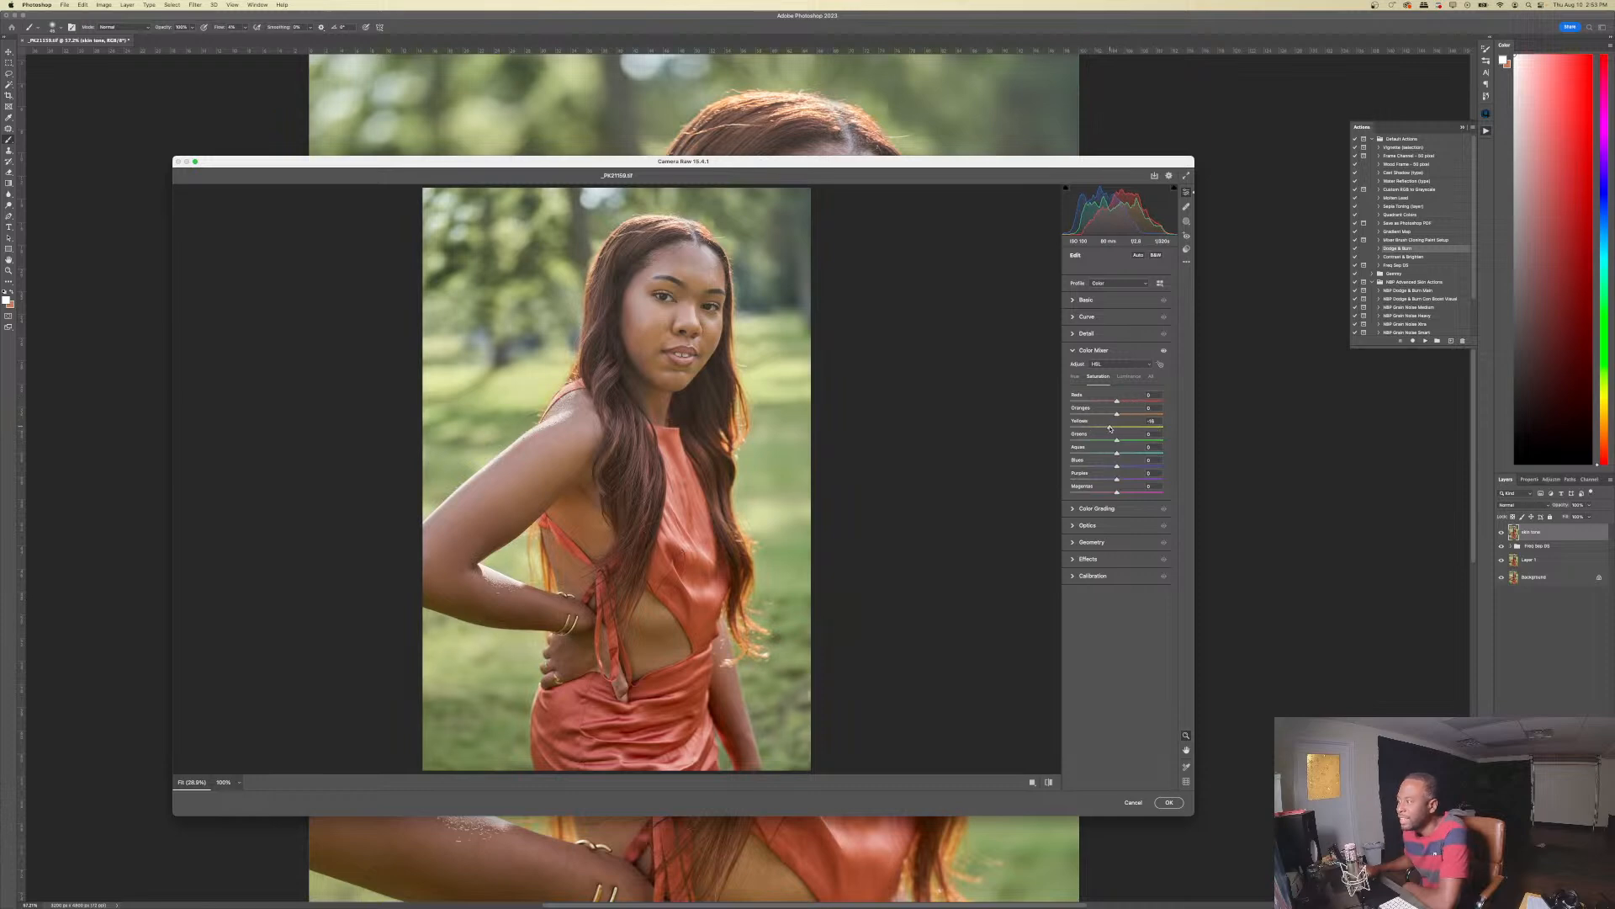
left_click(1129, 377)
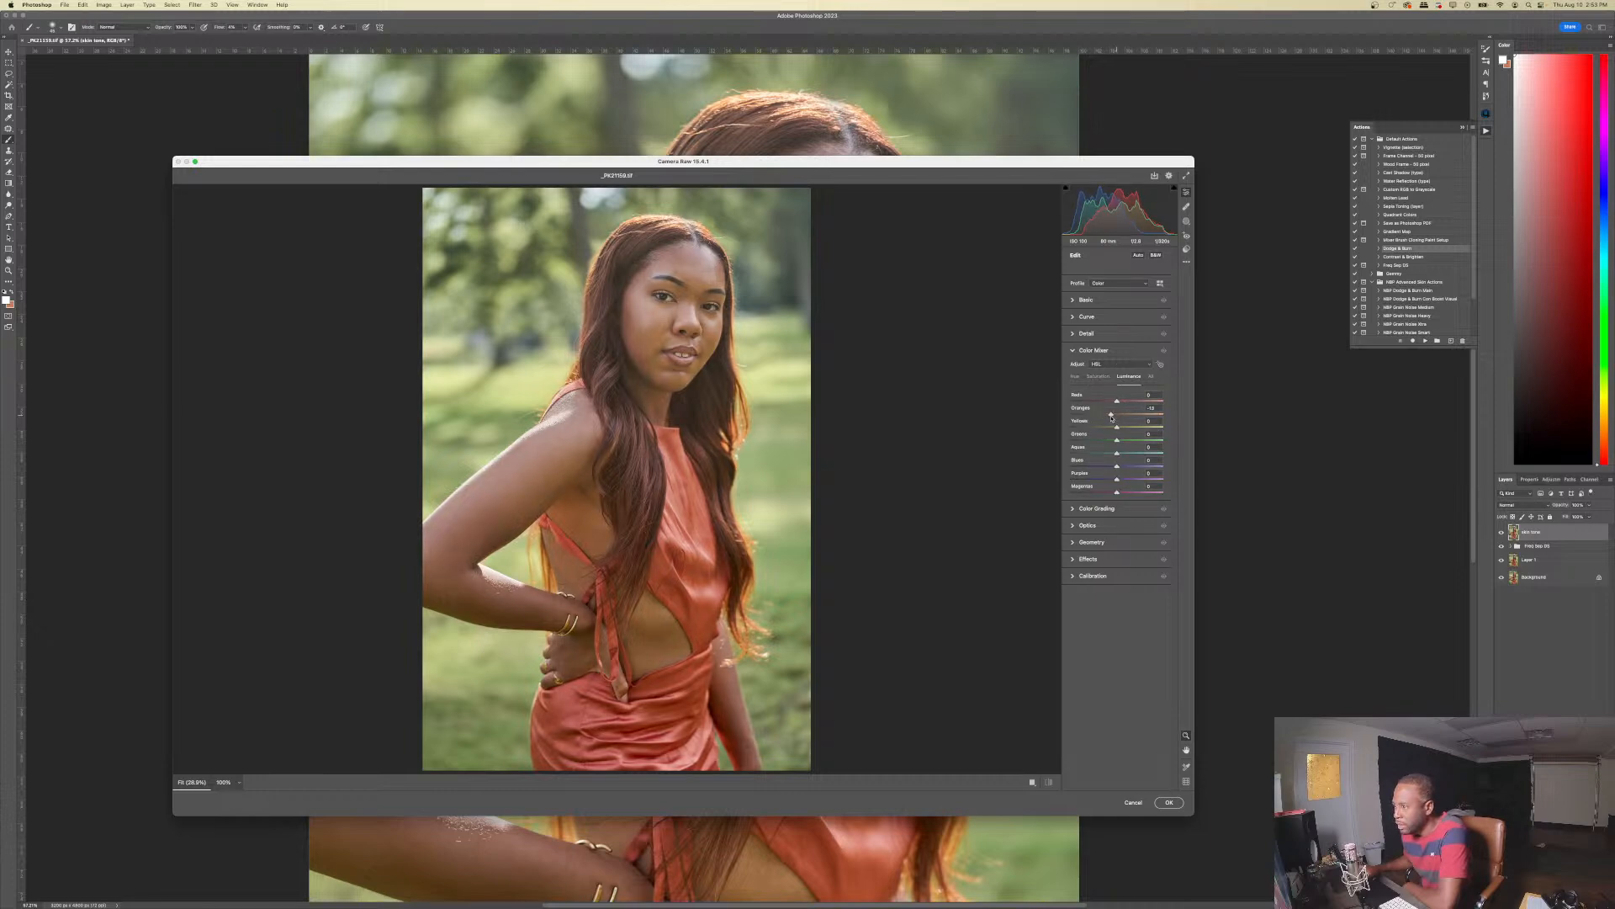
left_click_drag(1112, 428, 1104, 429)
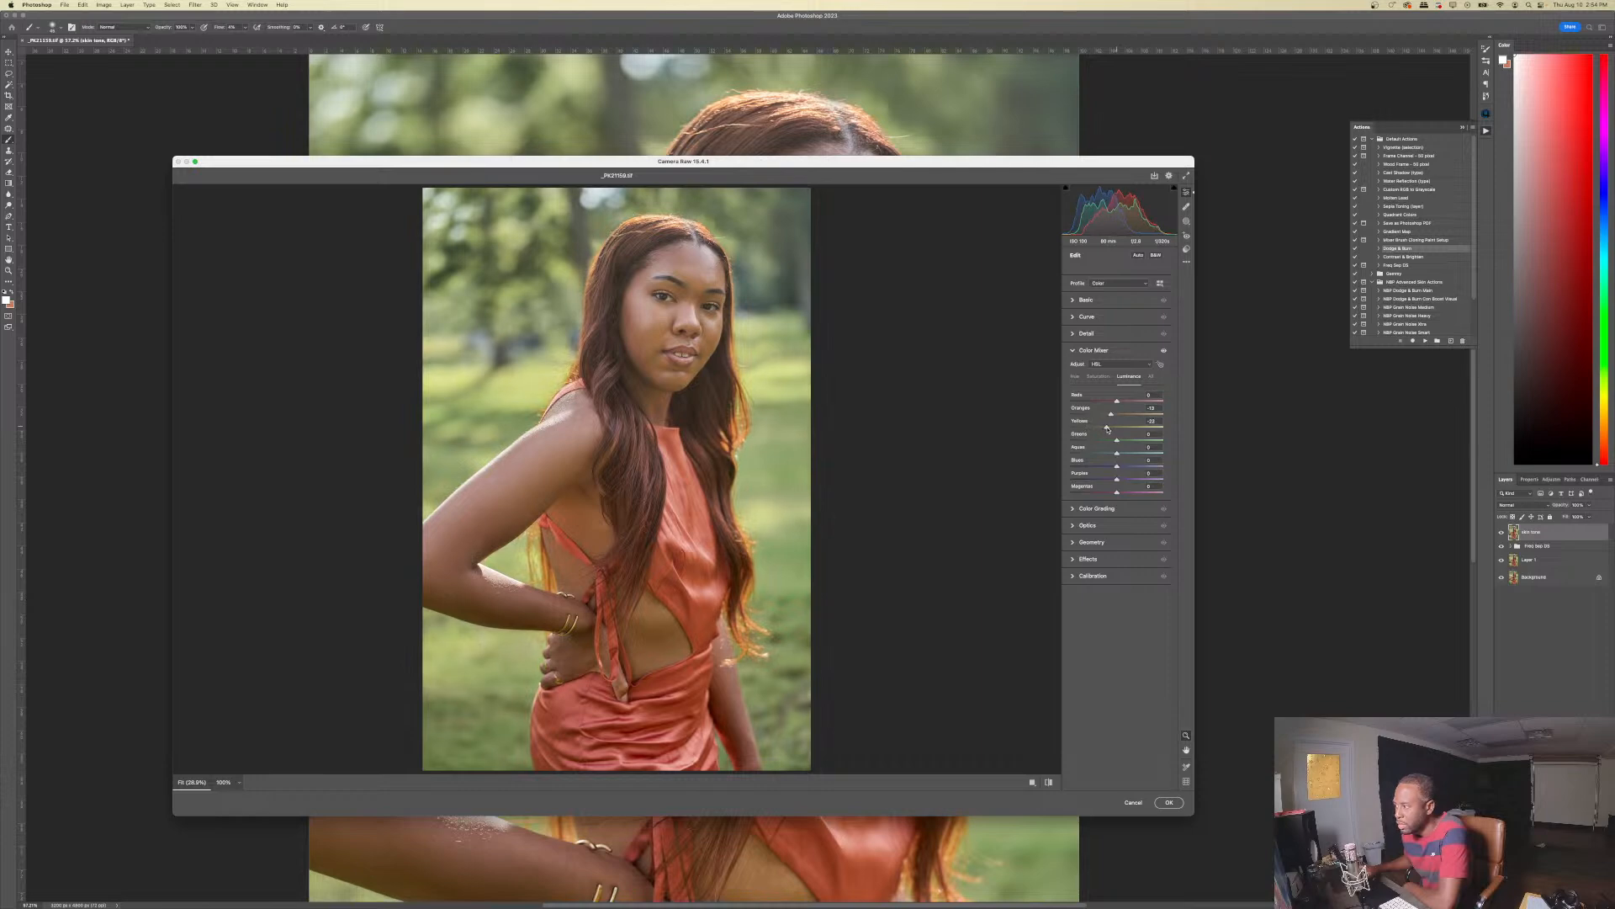
- Slightly lower the Oranges and Reds saturation, strongly darken the Reds luminance and apply the Camera Raw adjustments
left_click(1099, 377)
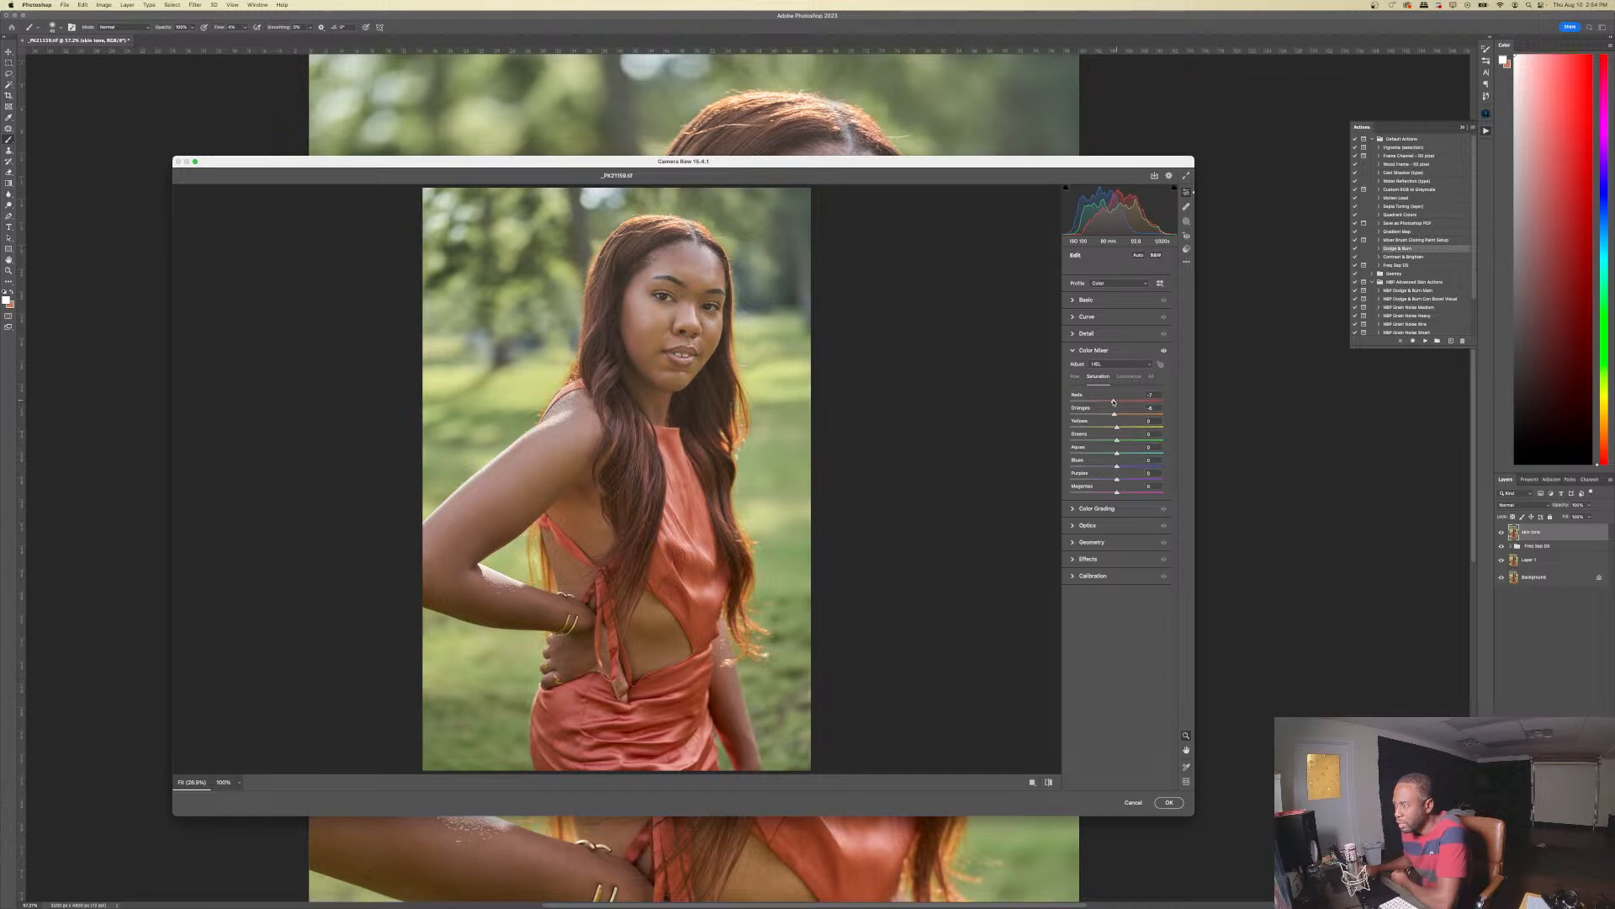
left_click_drag(1111, 403, 1108, 403)
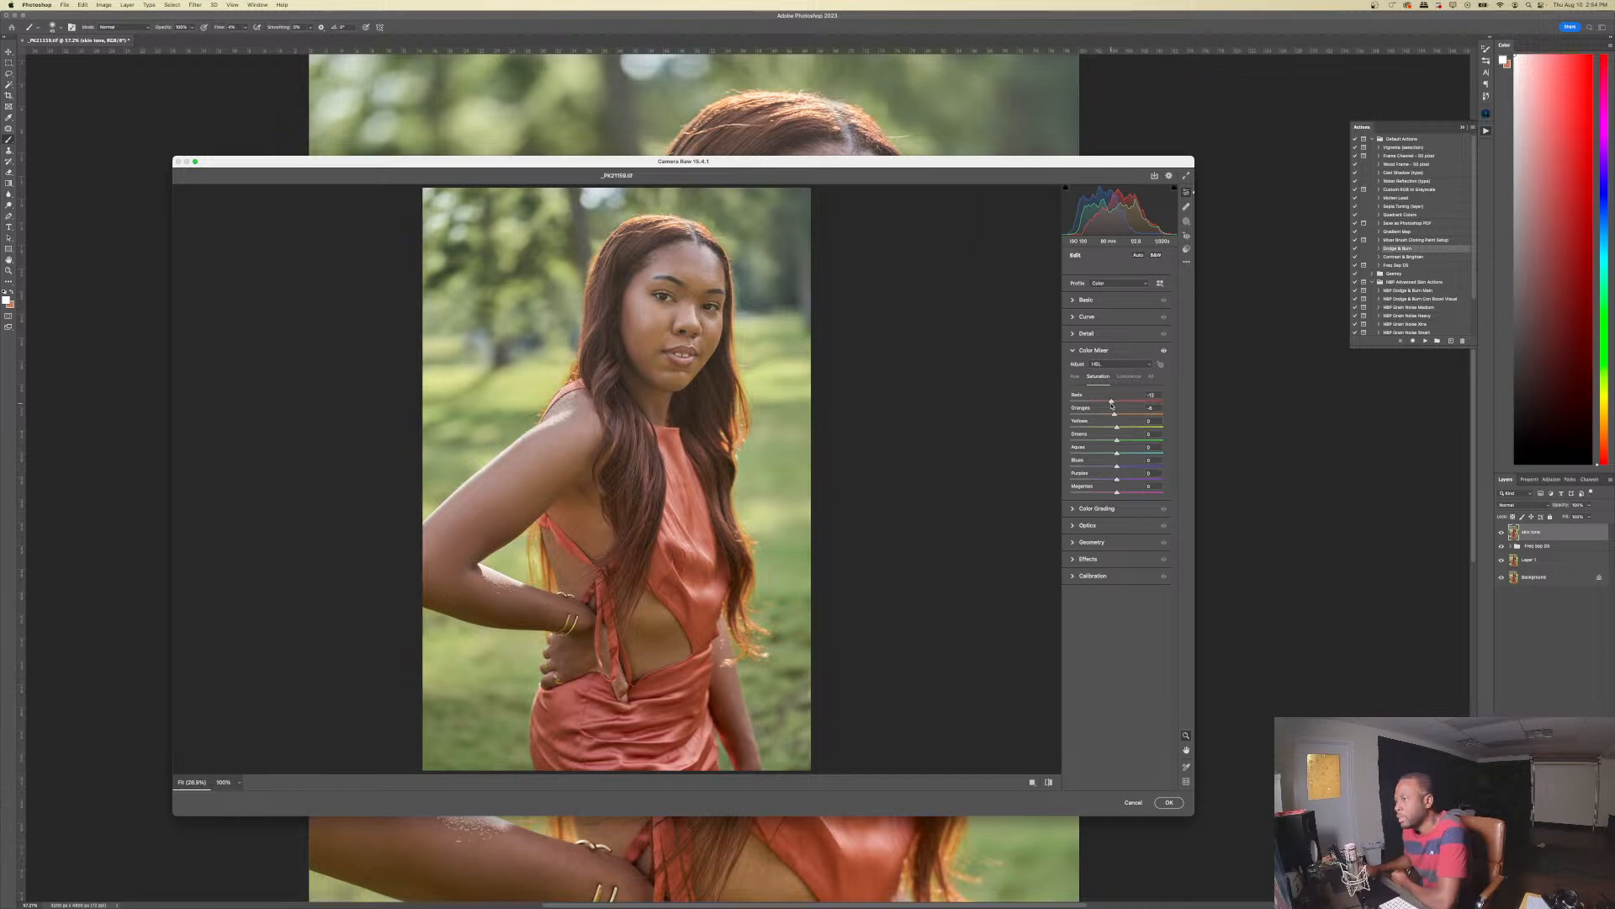
left_click(1128, 376)
left_click_drag(1119, 403, 1079, 402)
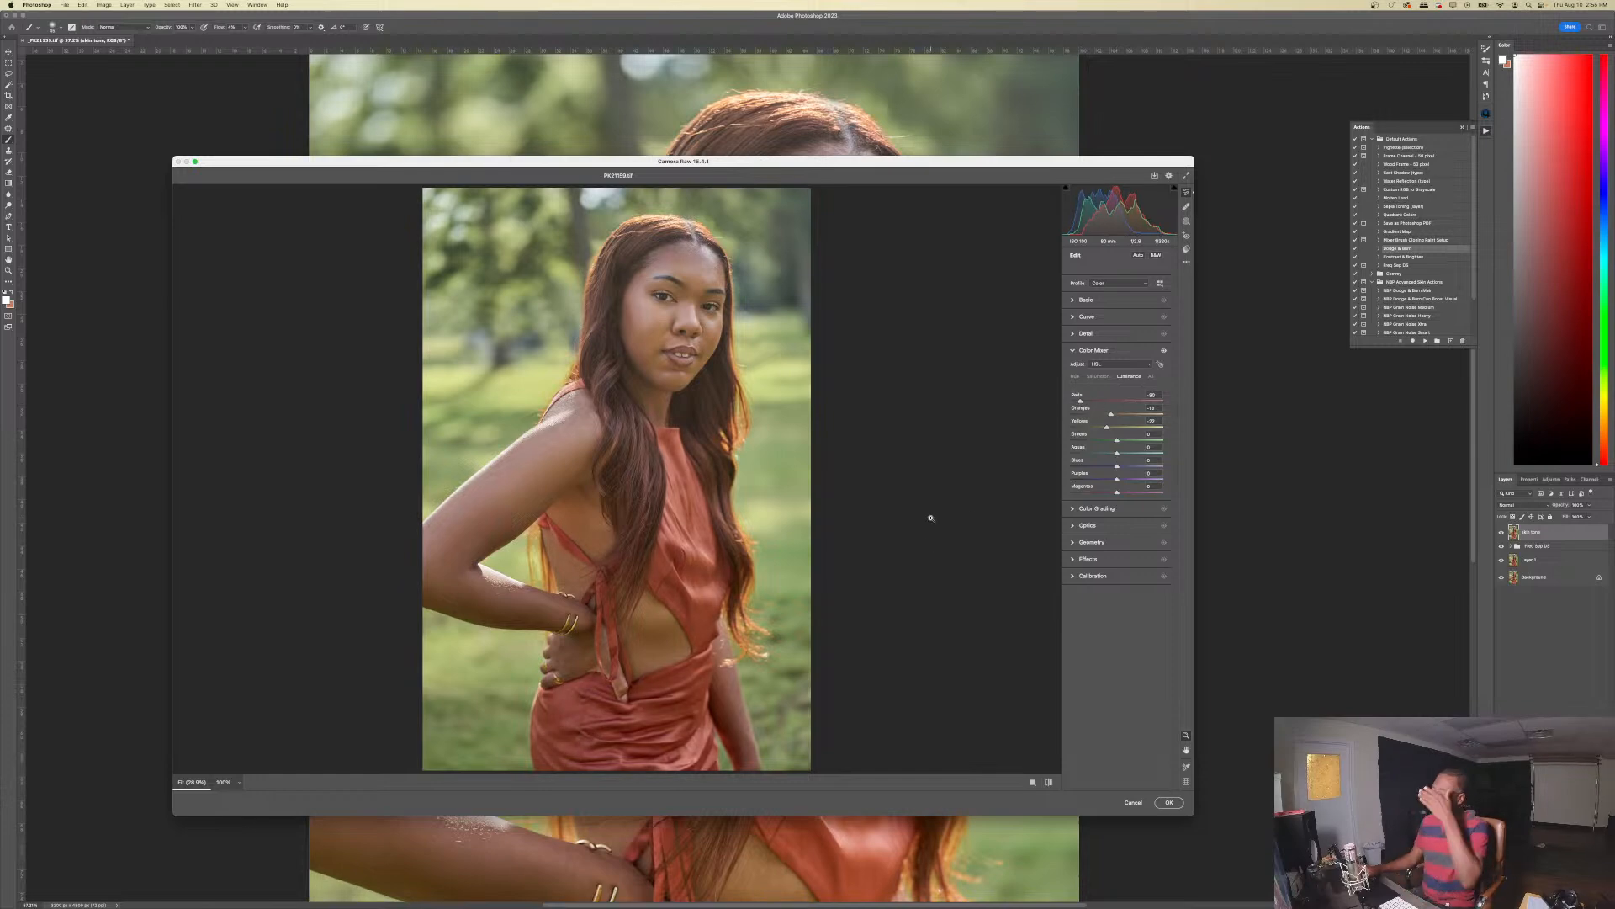
left_click(1169, 802)
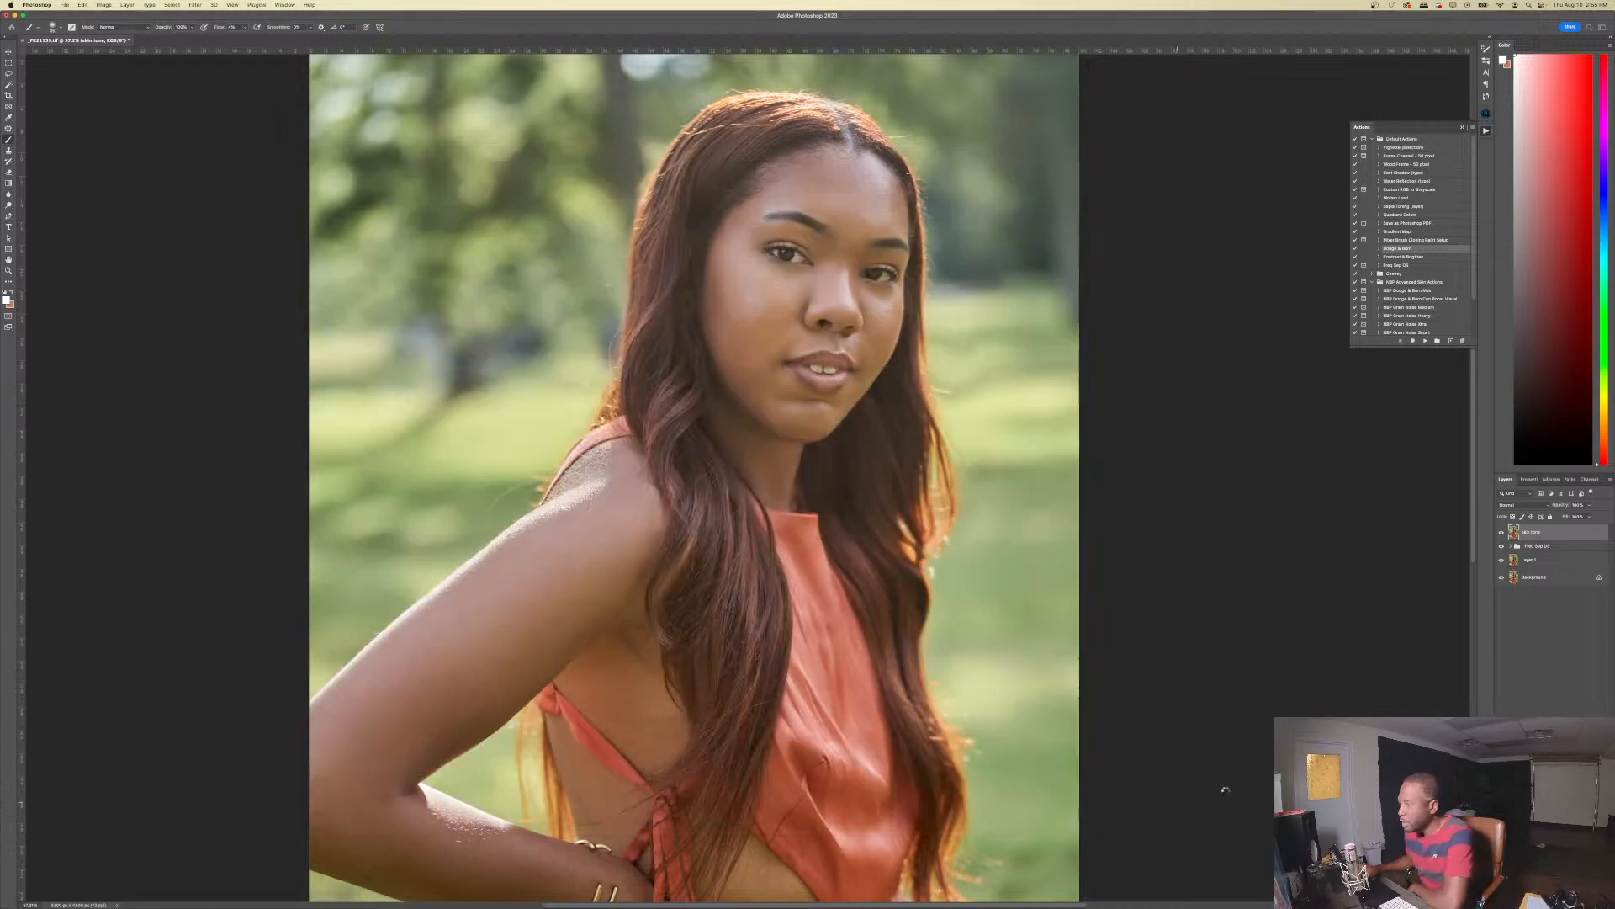
- Compare the portrait with and without the skin tone layer
left_click(1503, 532)
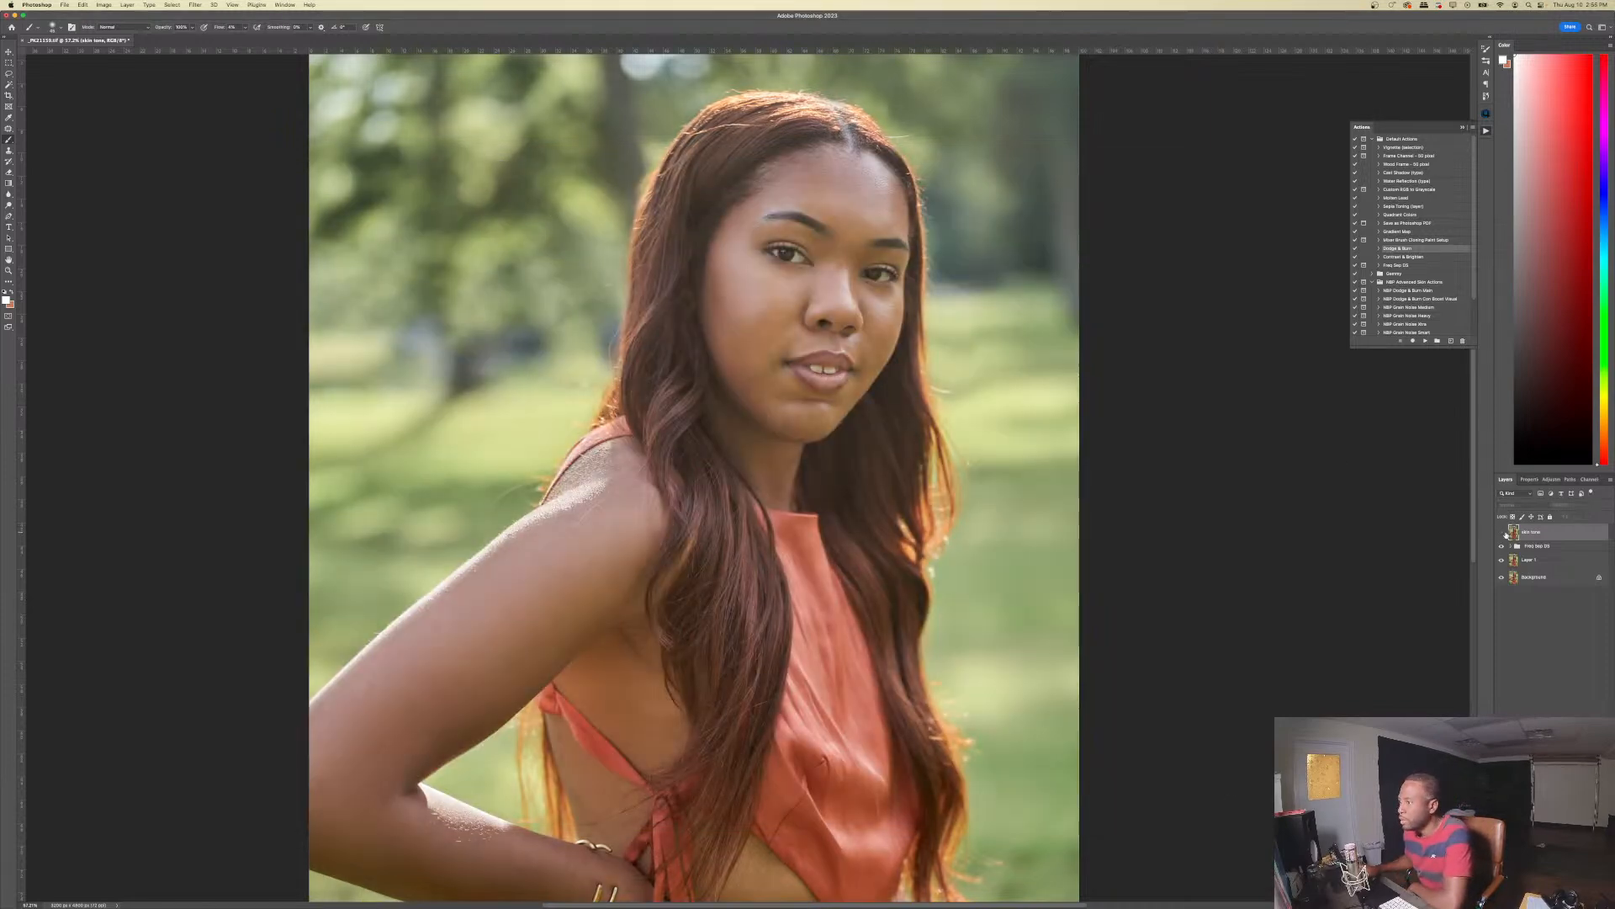
left_click(1502, 533)
left_click(1502, 533)
left_click(1503, 533)
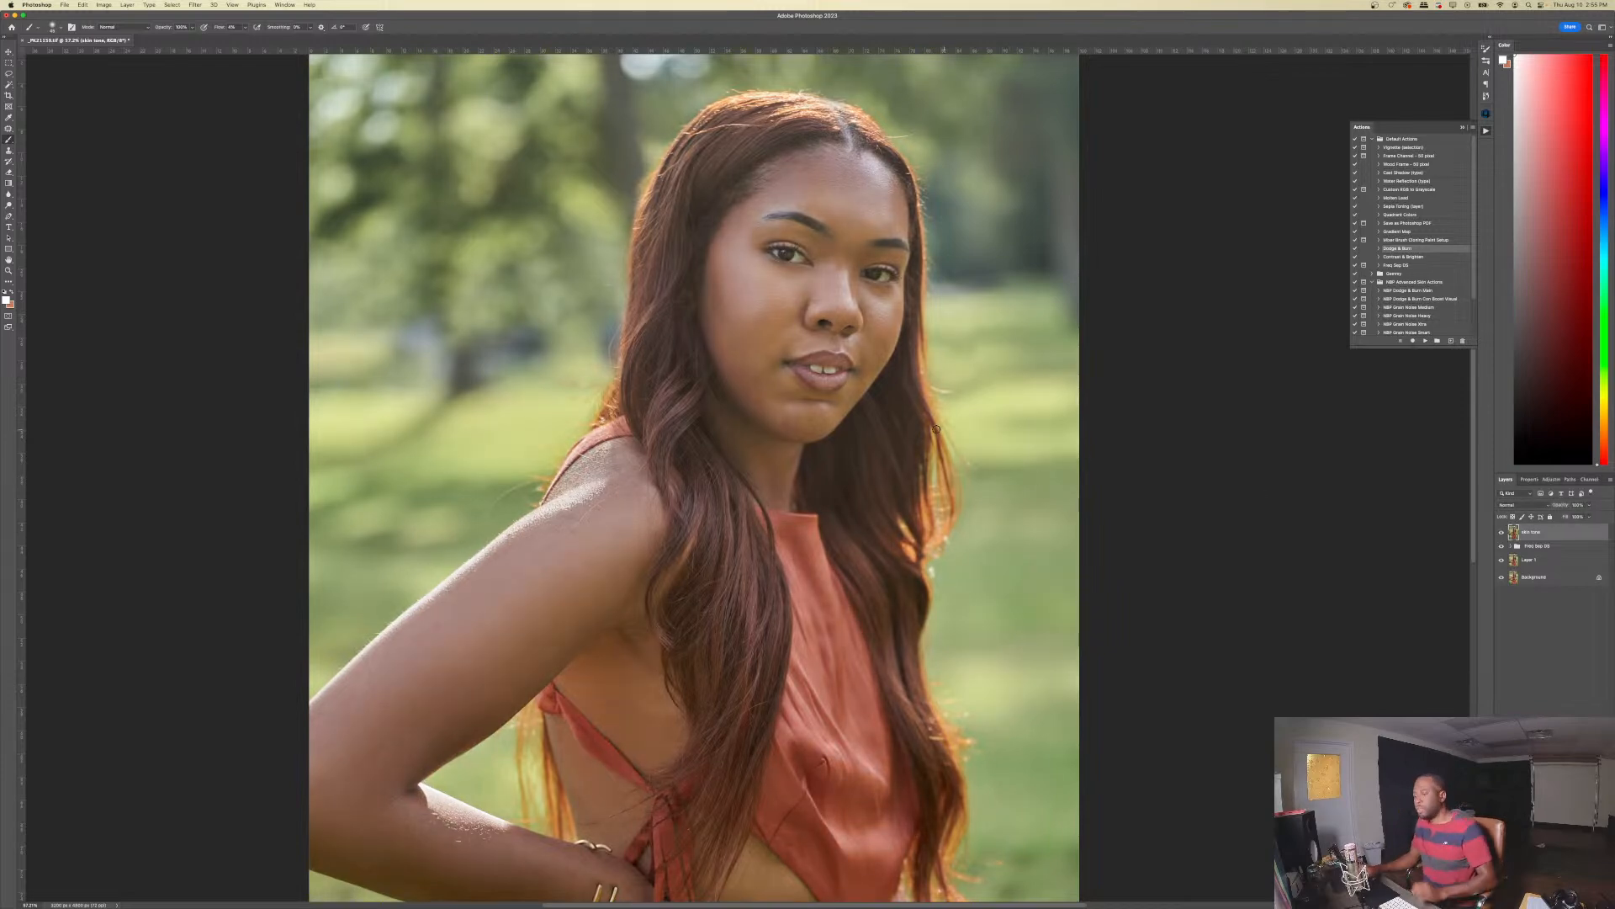
- Run the Contrast & Brighten action on the portrait above the skin tone layer
scroll(865, 397, "down", 3)
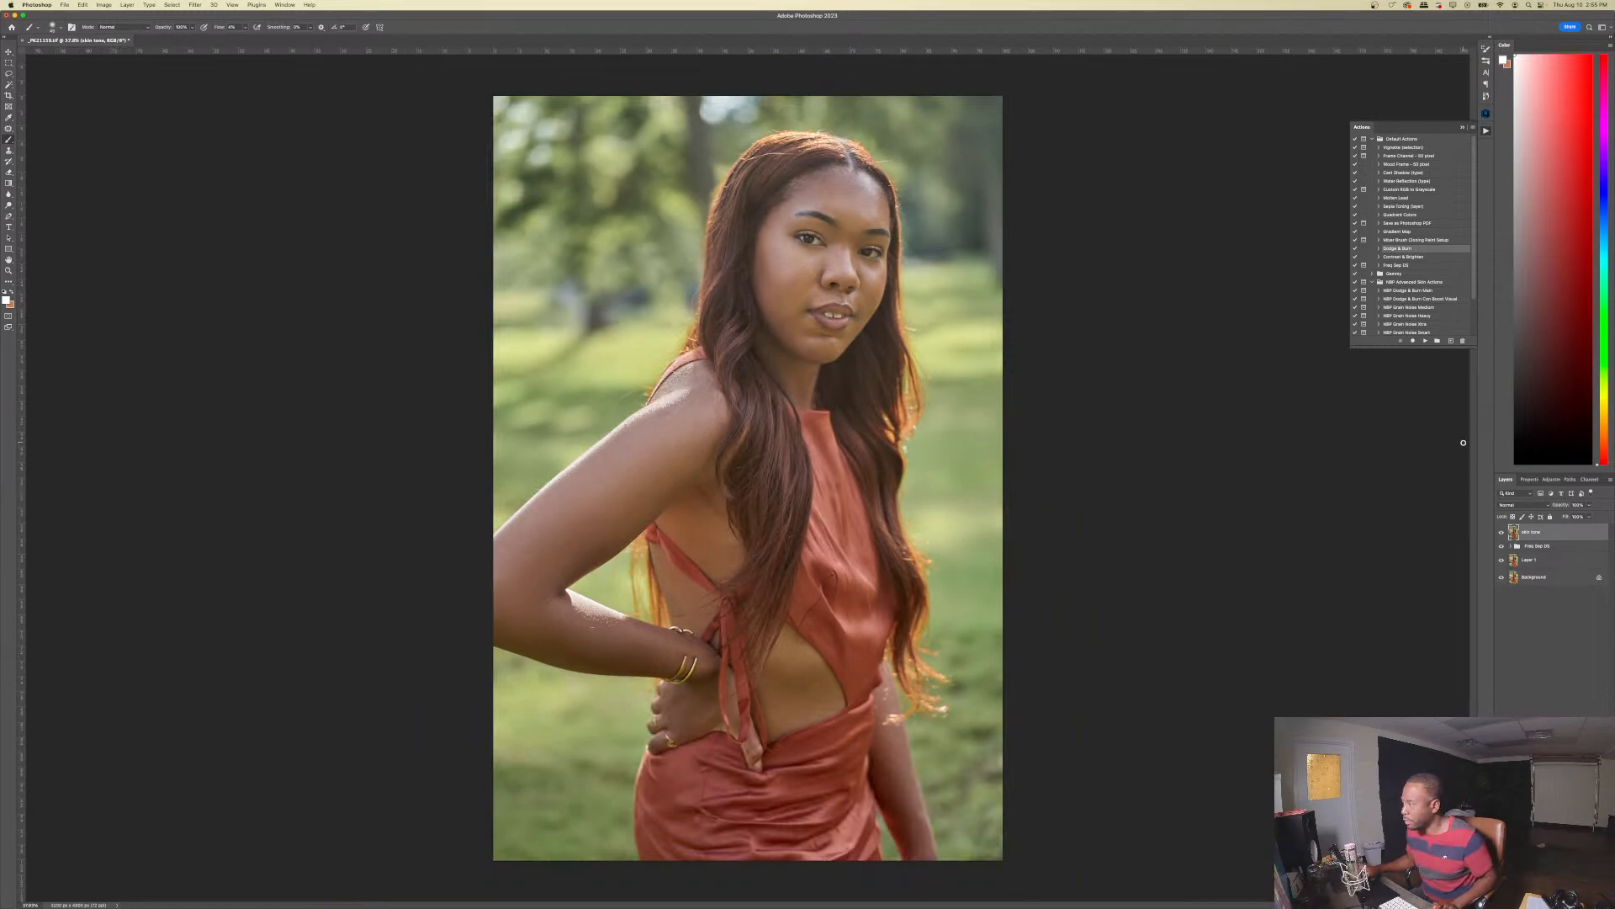
left_click(1409, 256)
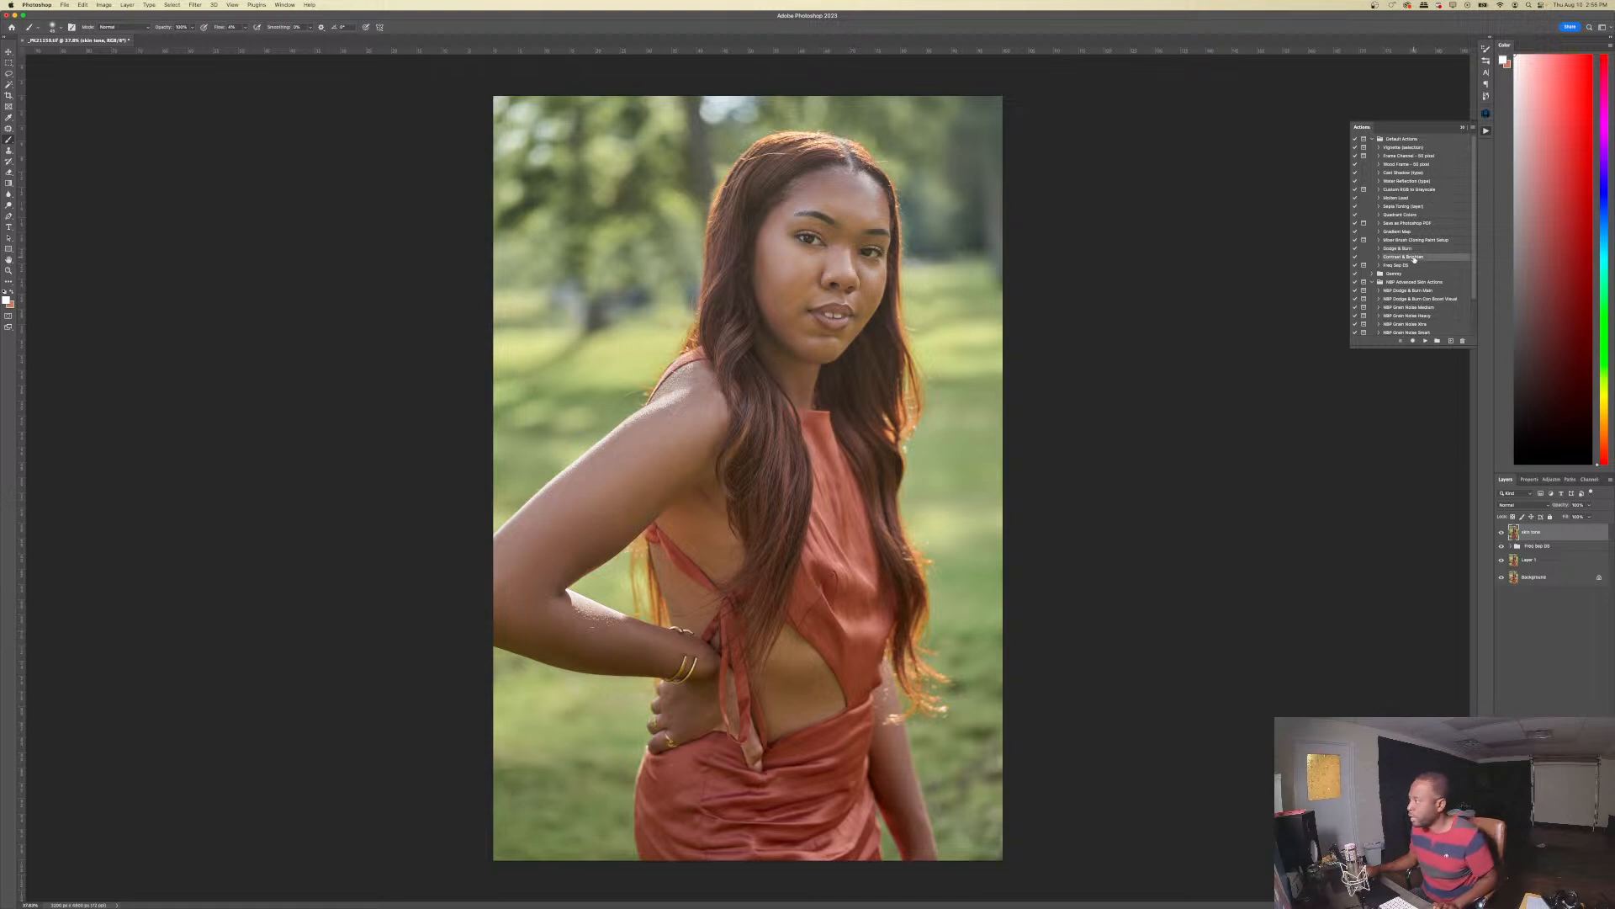
left_click(1424, 341)
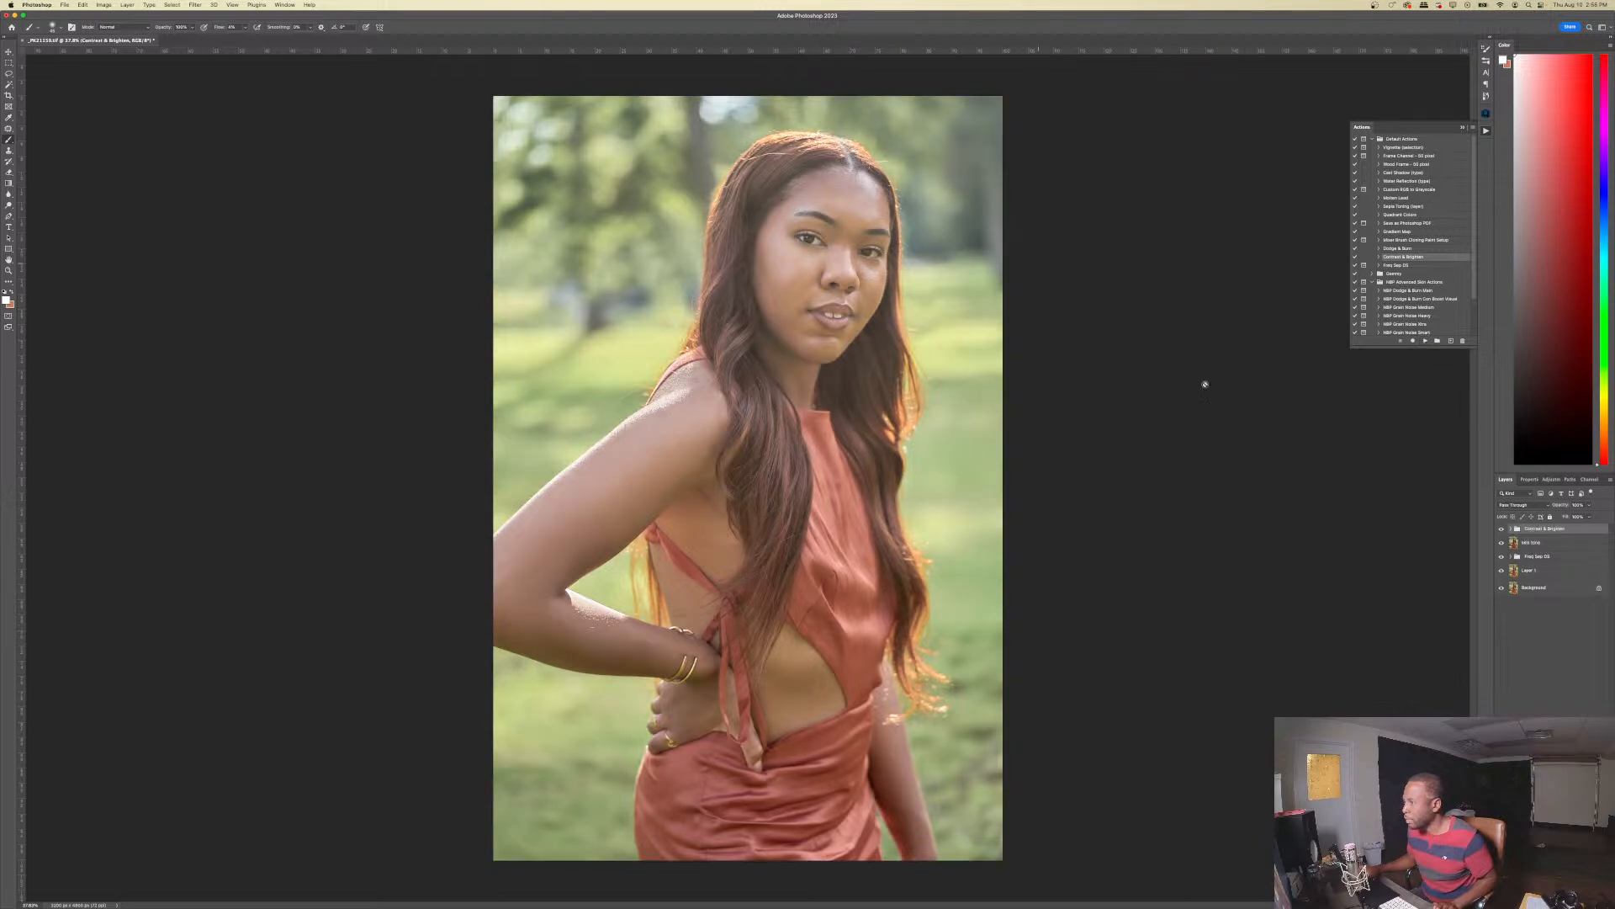
- Invert the Contrast layer's mask to white and delete the Brighten layer from the Contrast & Brighten group
left_click(1511, 529)
left_click(1502, 543)
left_click(1540, 560)
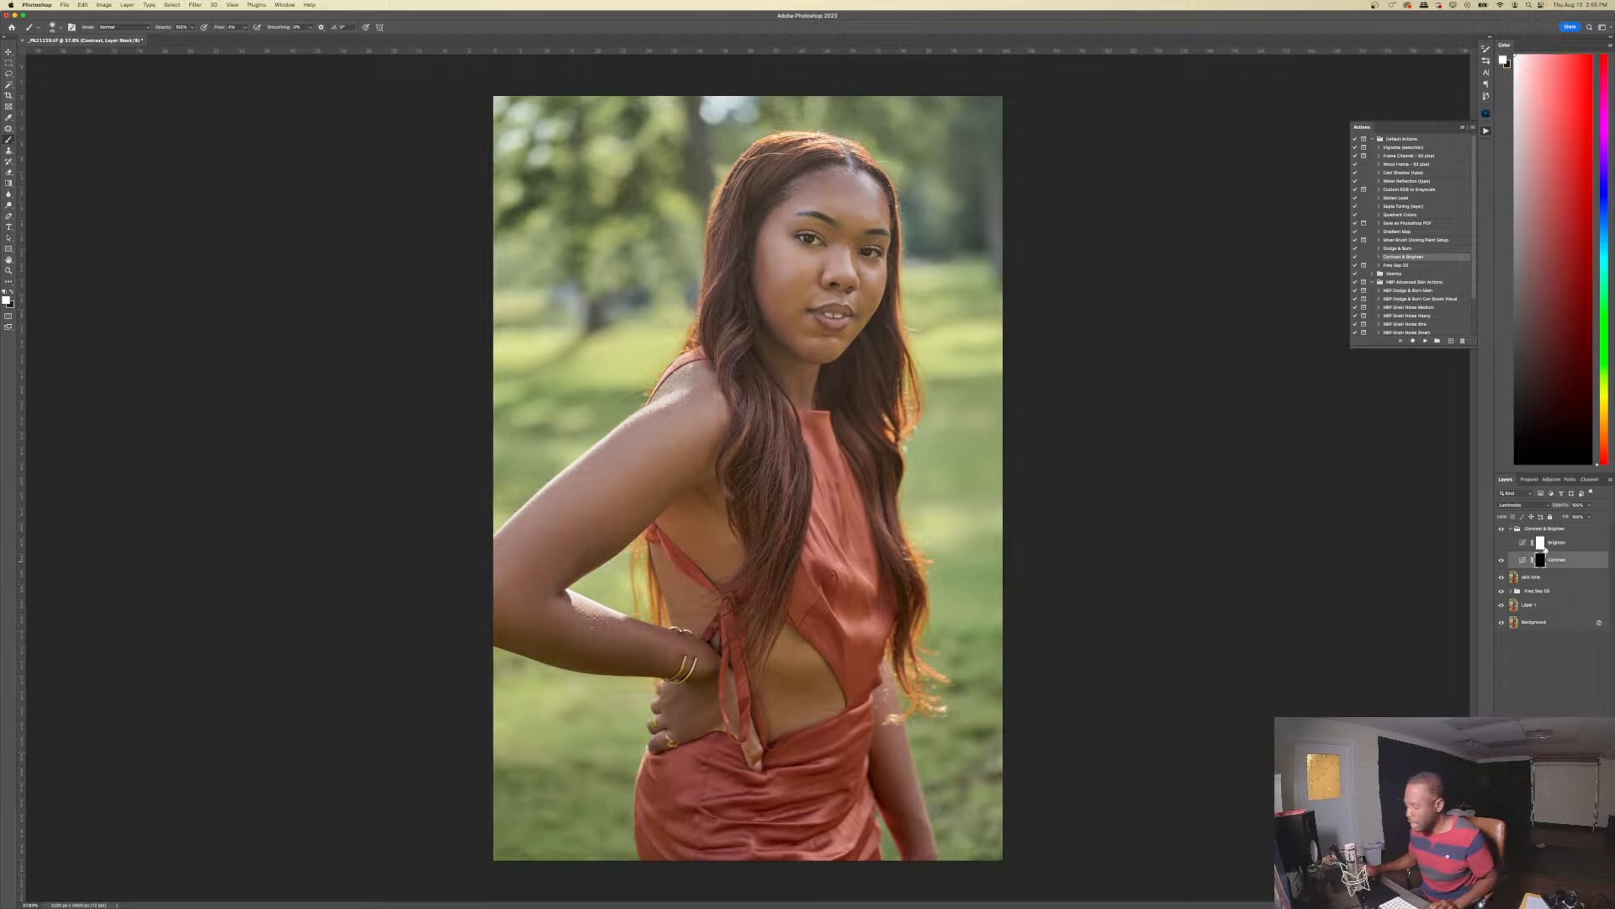
key("ctrl+i")
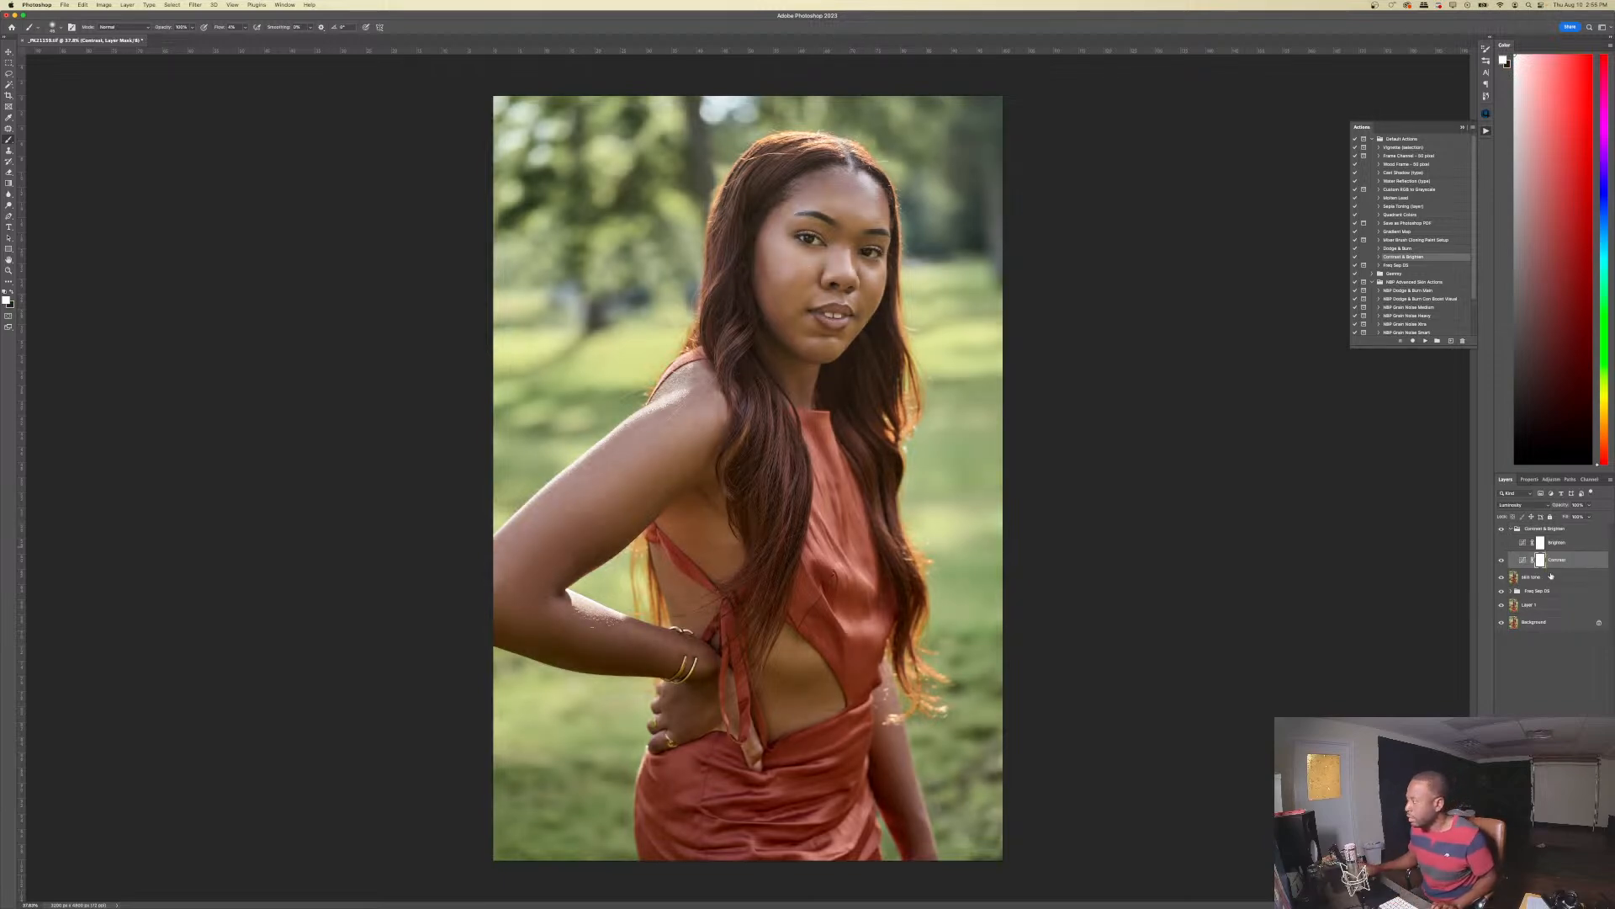
left_click(1577, 543)
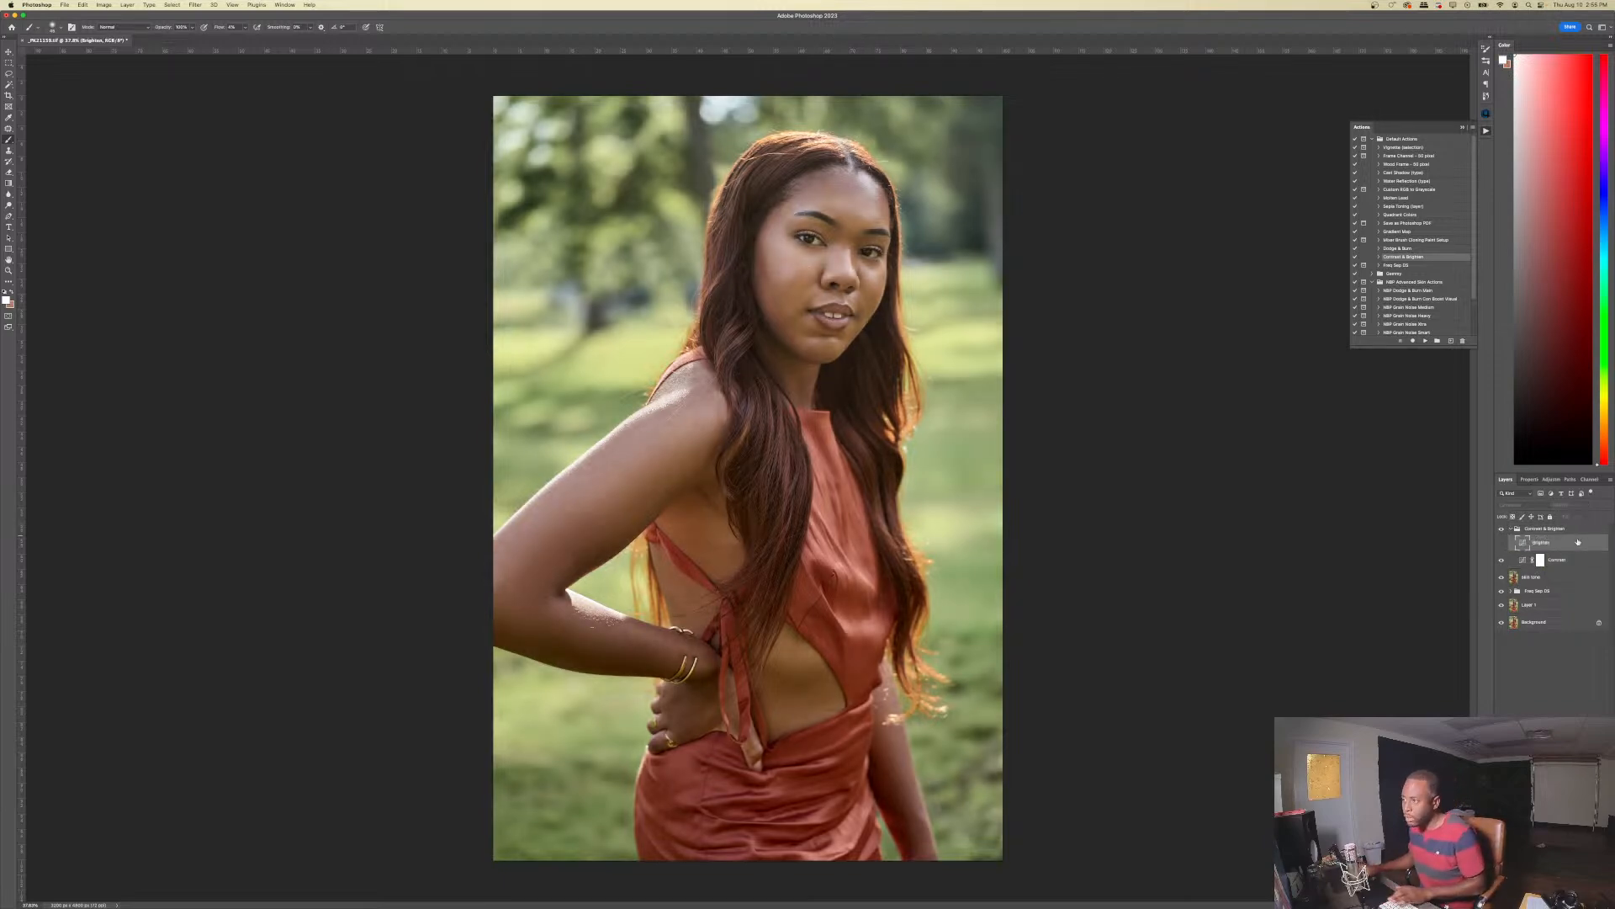
key("BackSpace")
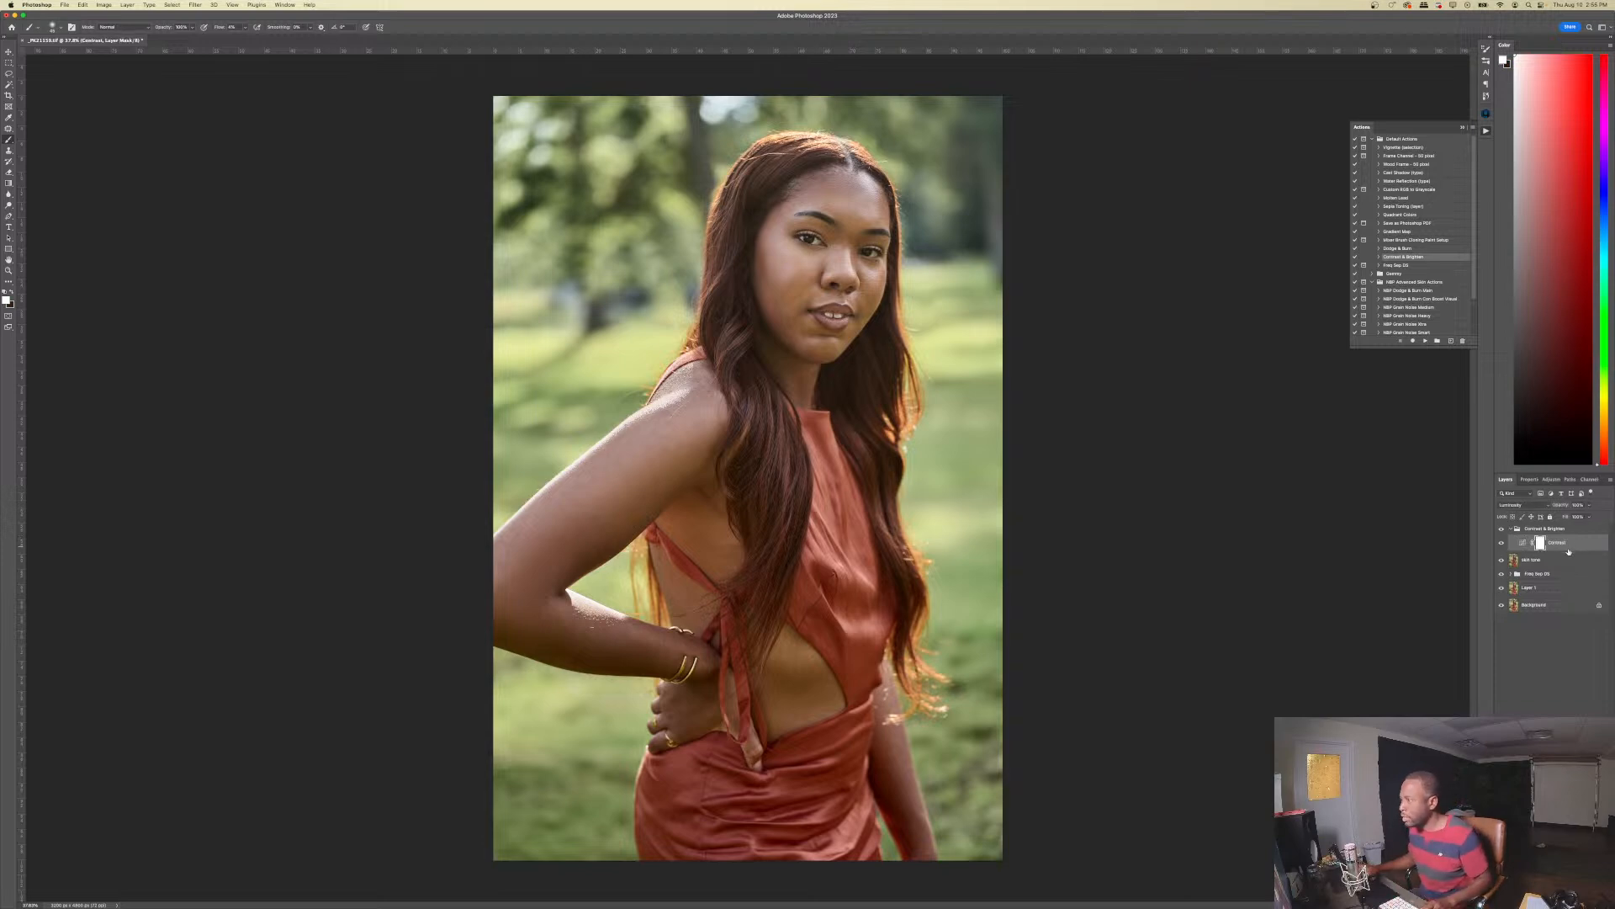
- Lower the Contrast layer's opacity and collapse the Contrast & Brighten group
left_click(1587, 514)
left_click_drag(1589, 516, 1564, 520)
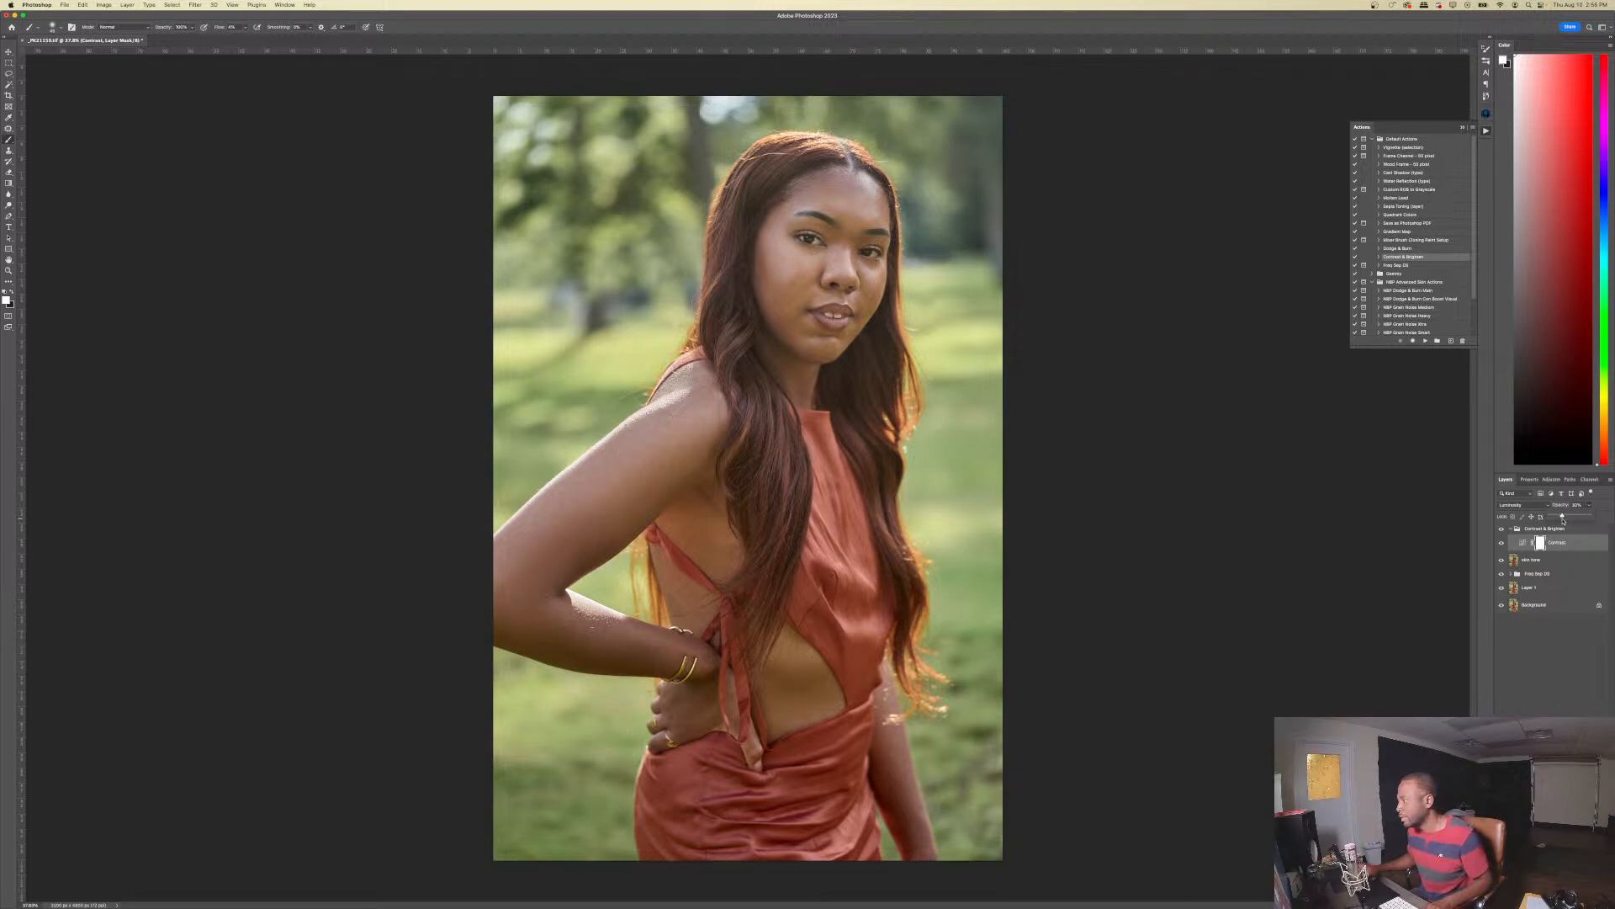
left_click(1613, 508)
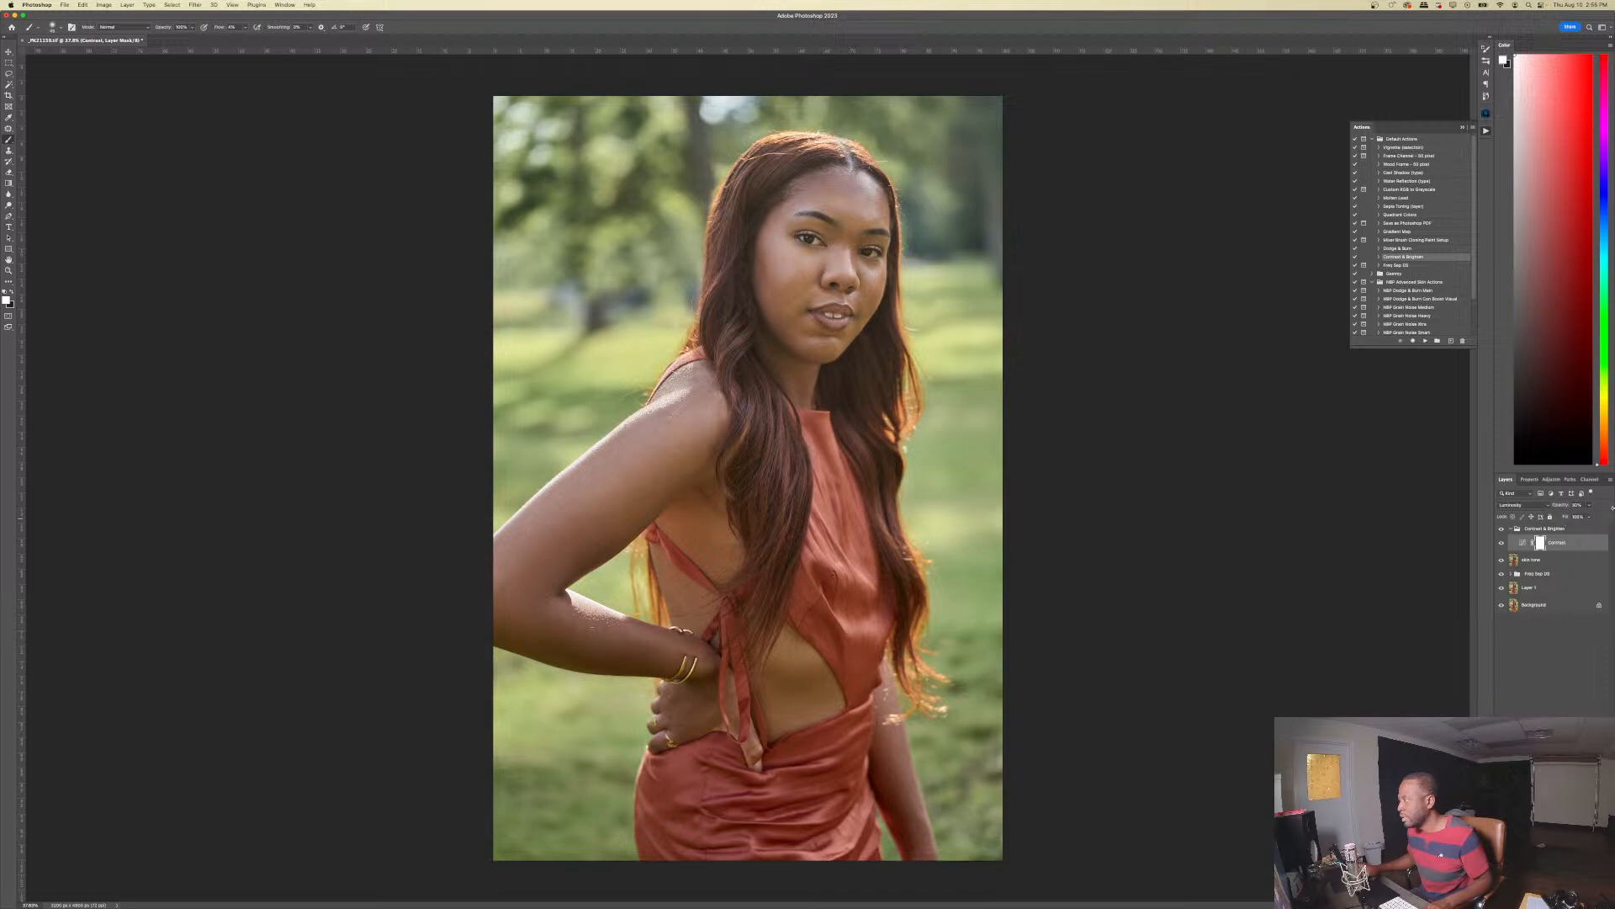
left_click(1511, 528)
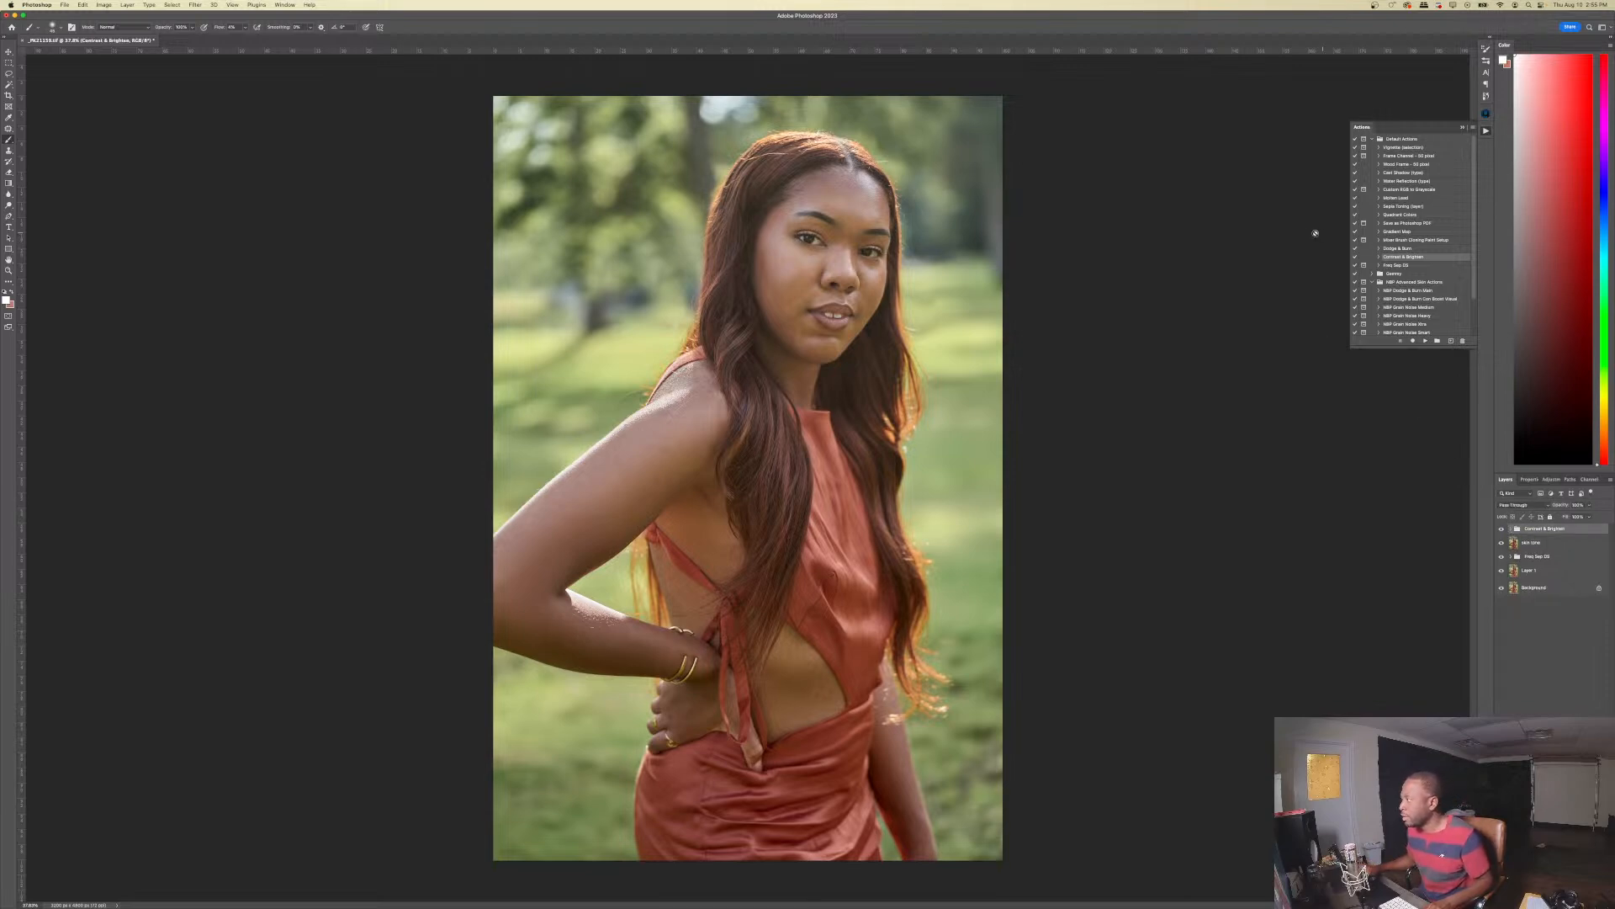
- Add an empty layer above the skin tone layer and paint white over the face with a much larger soft brush
scroll(1404, 256, "down", 5)
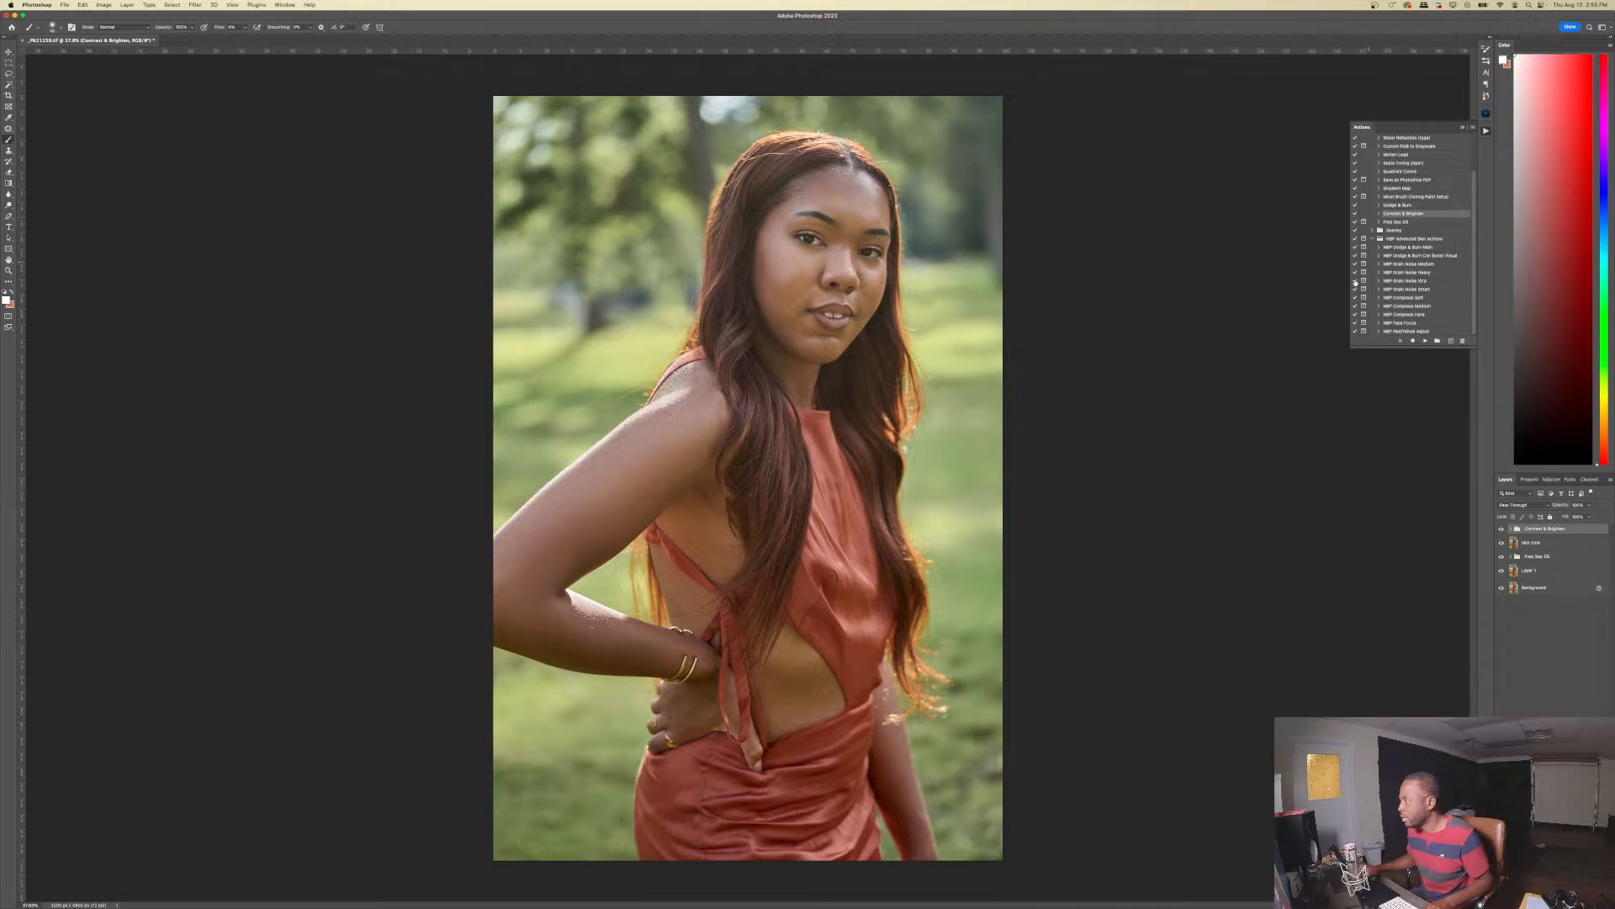
left_click(1549, 543)
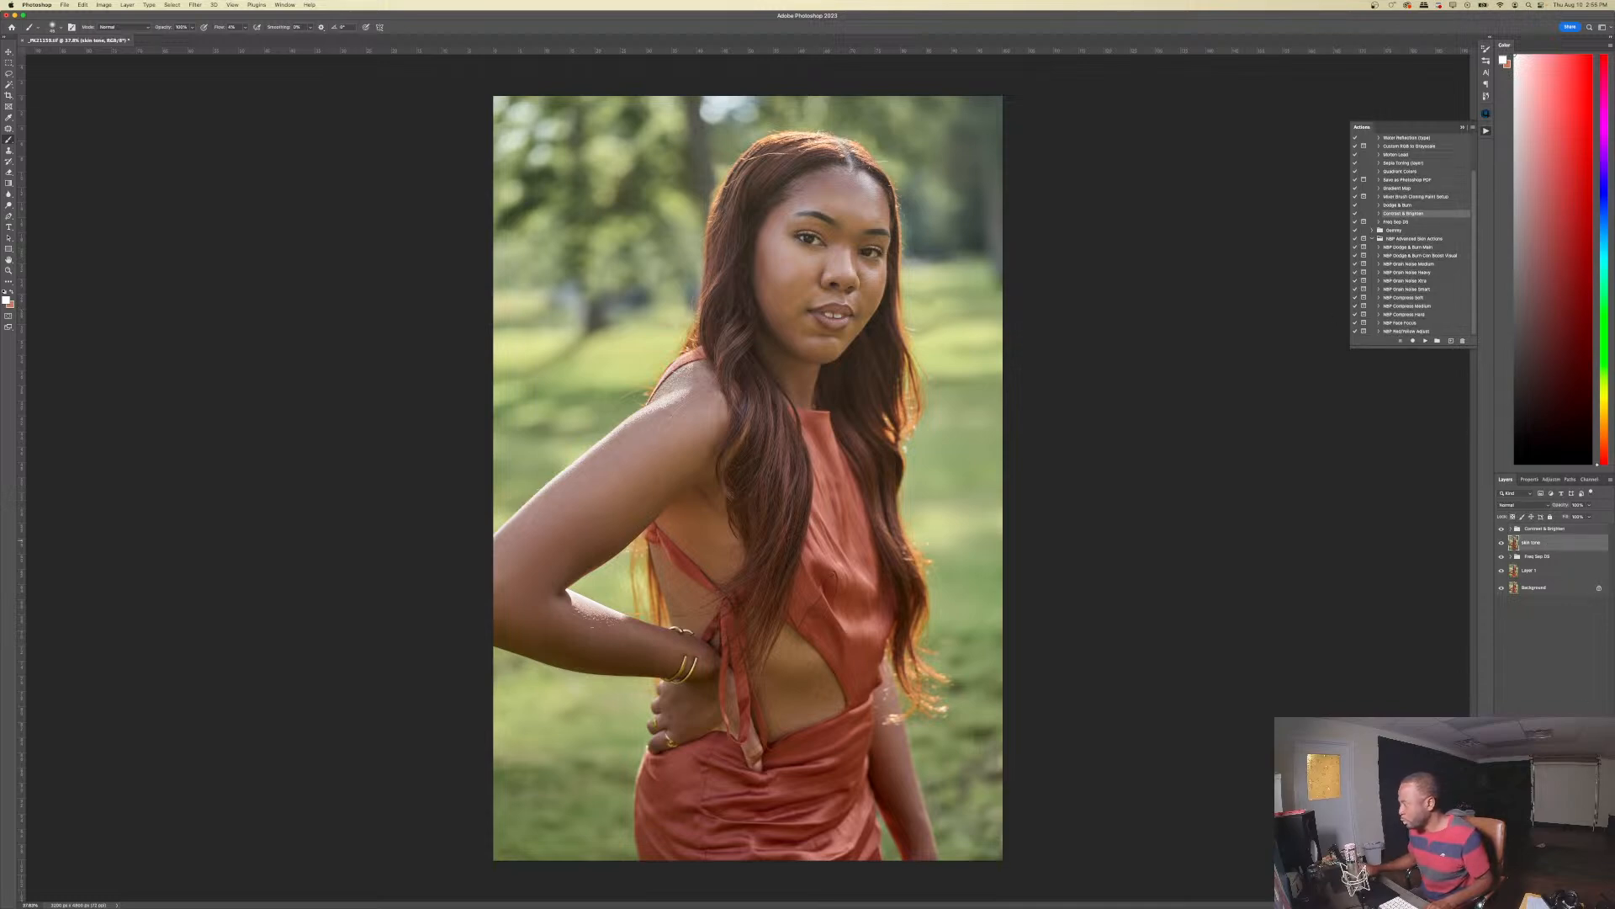
key("super+shift+alt+n")
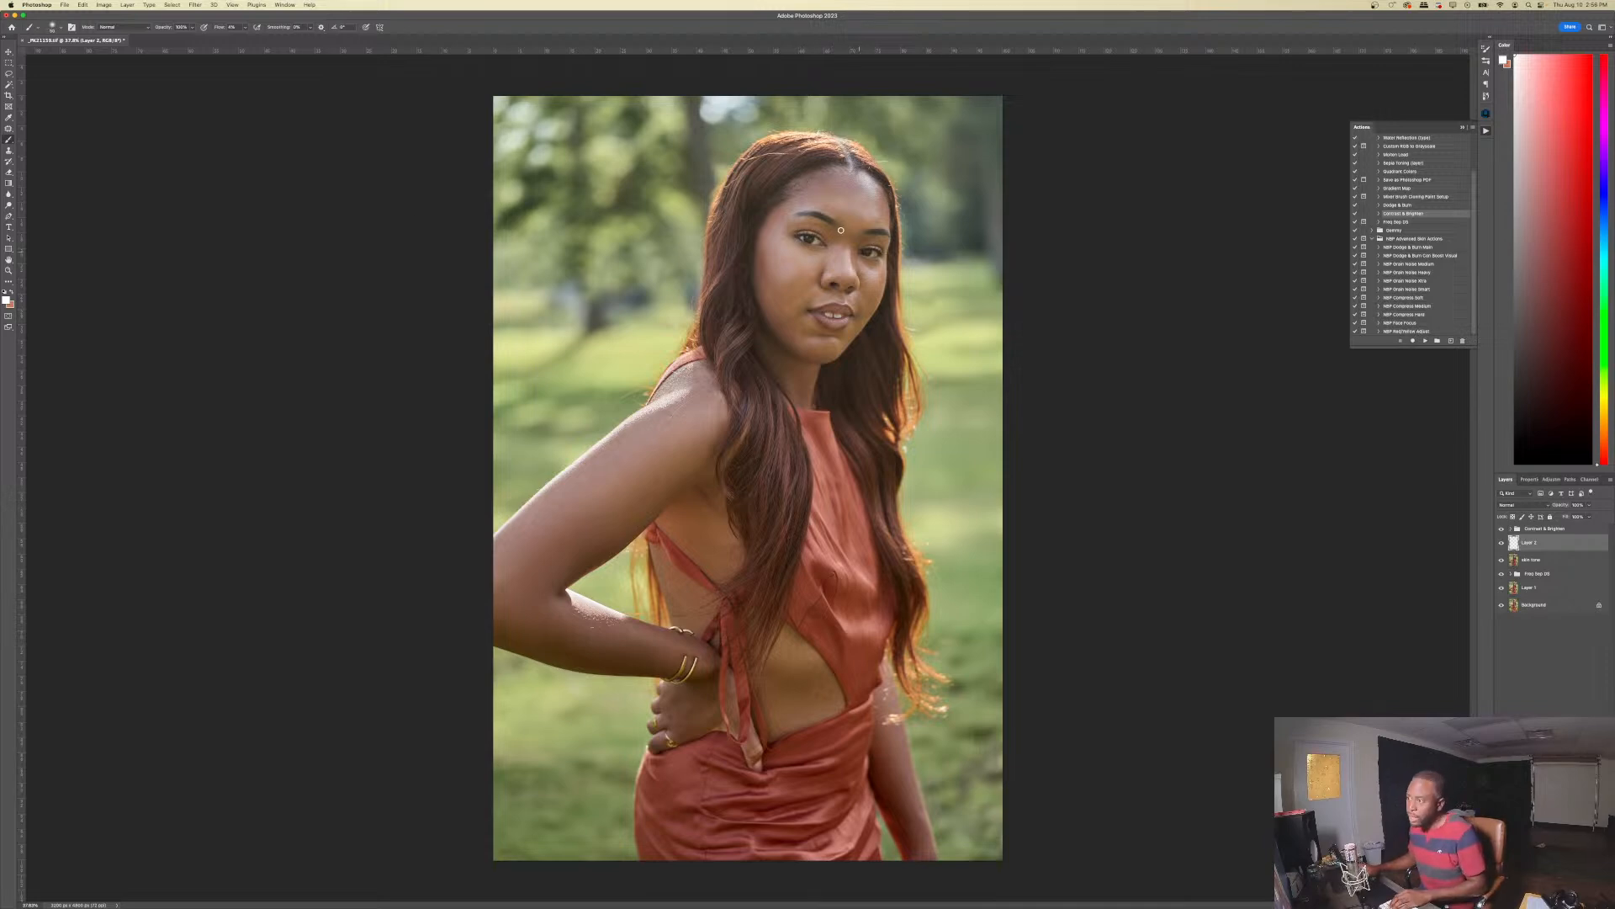
key("bracketright")
key("bracketright")
key("bracketright")
key("bracketright")
key("bracketright")
key("bracketright")
key("bracketright")
key("bracketright")
key("bracketright")
key("bracketright")
key("bracketright")
key("bracketright")
key("bracketright")
key("bracketright")
mouse_move(791, 248)
left_mouse_down()
mouse_move(796, 264)
mouse_move(794, 234)
mouse_move(824, 308)
mouse_move(849, 210)
mouse_move(808, 181)
mouse_move(875, 194)
mouse_move(863, 259)
mouse_move(812, 299)
mouse_move(818, 337)
mouse_move(867, 229)
mouse_move(858, 209)
mouse_move(816, 189)
mouse_move(844, 310)
mouse_move(768, 224)
mouse_move(855, 190)
mouse_move(878, 288)
left_mouse_up()
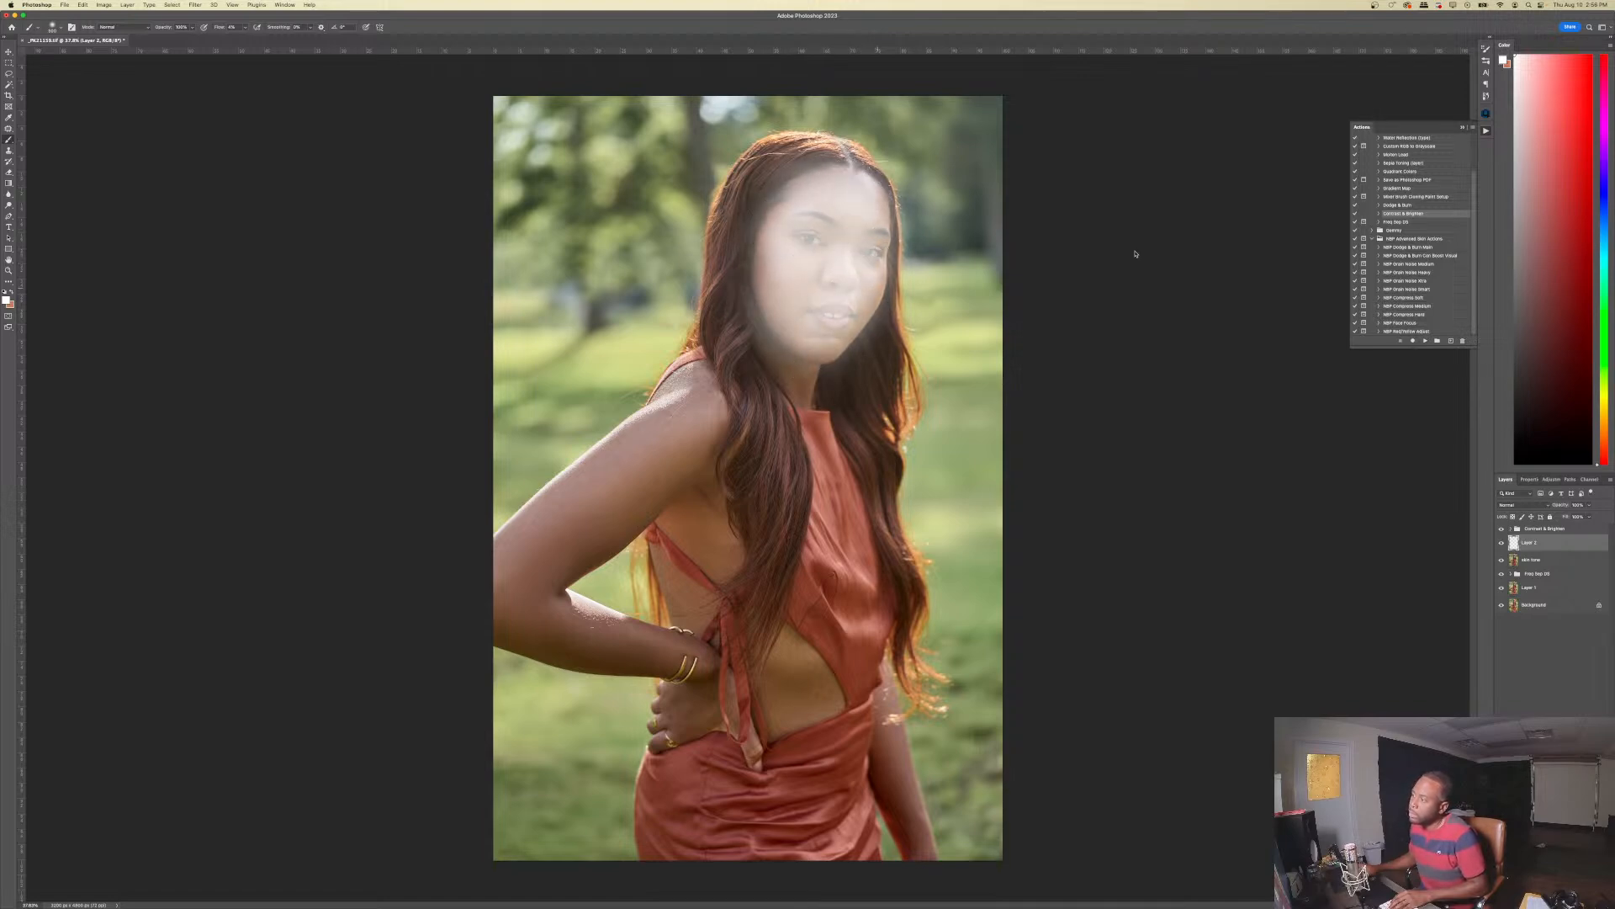
- Run the NBP Face Focus action on the painted face layer
left_click(1398, 322)
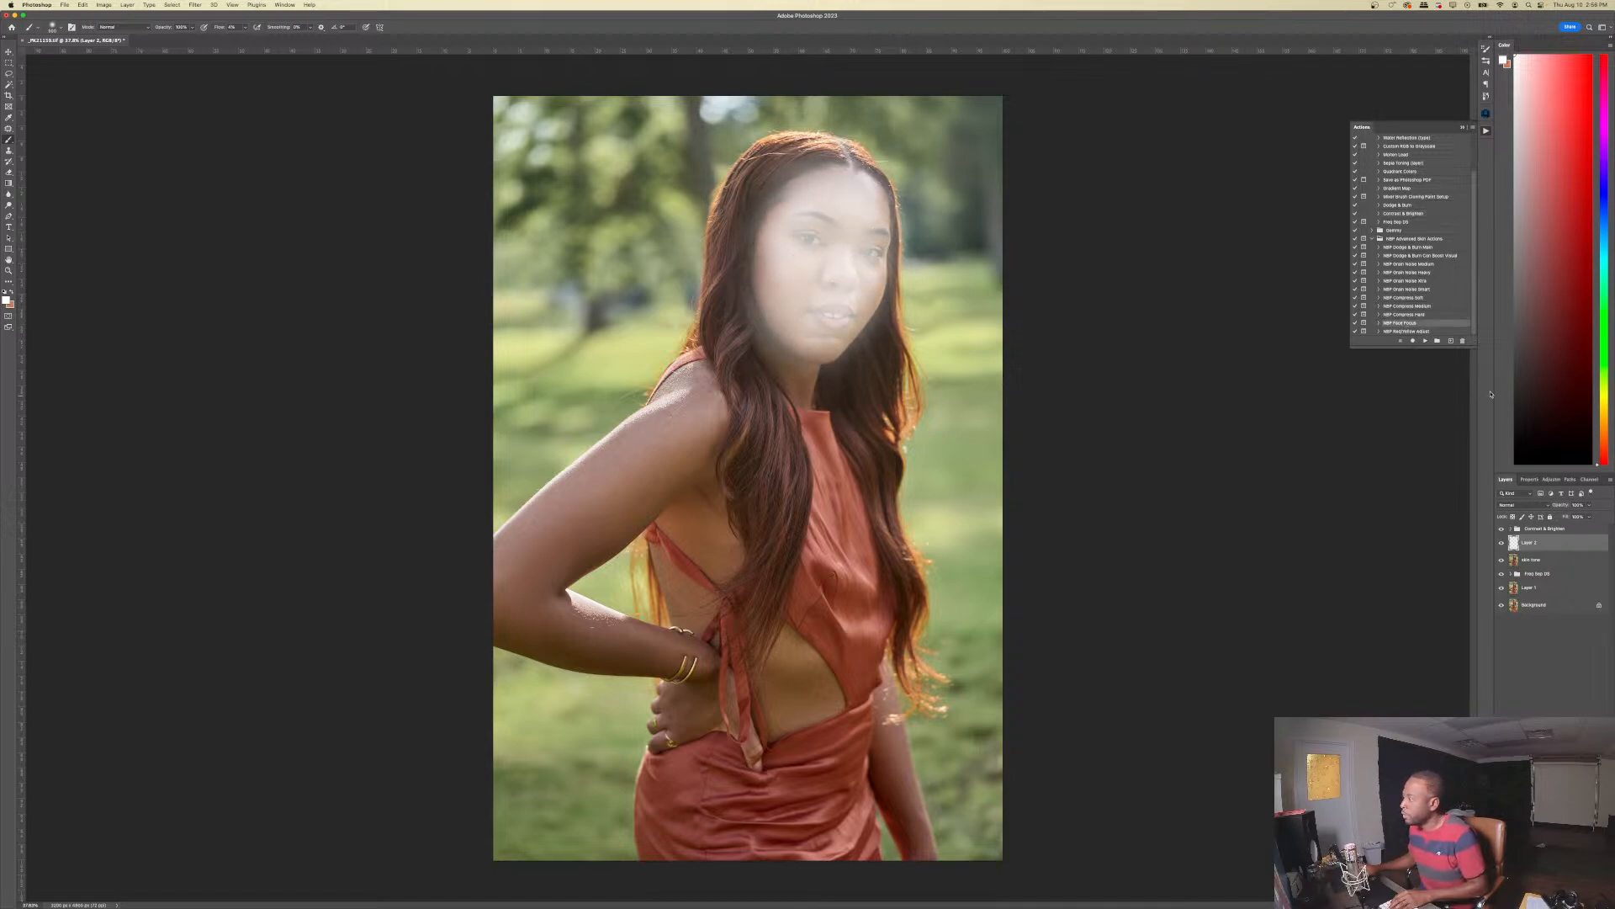
left_click(1426, 341)
left_click(880, 321)
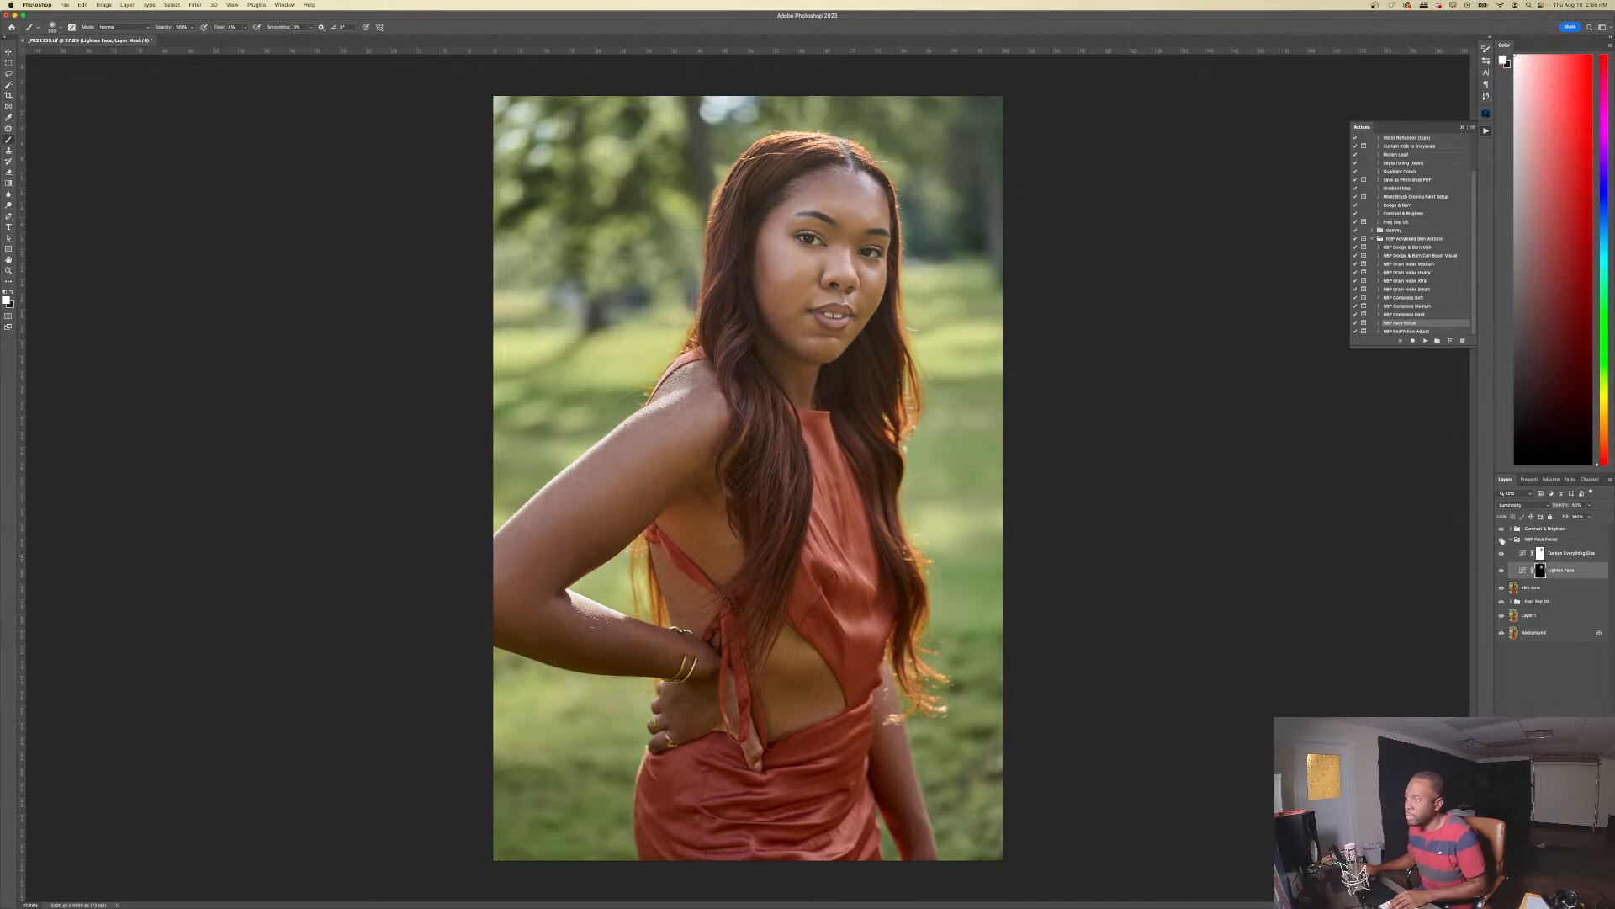
- Compare the portrait with and without the NBP Face Focus group
left_click(1502, 539)
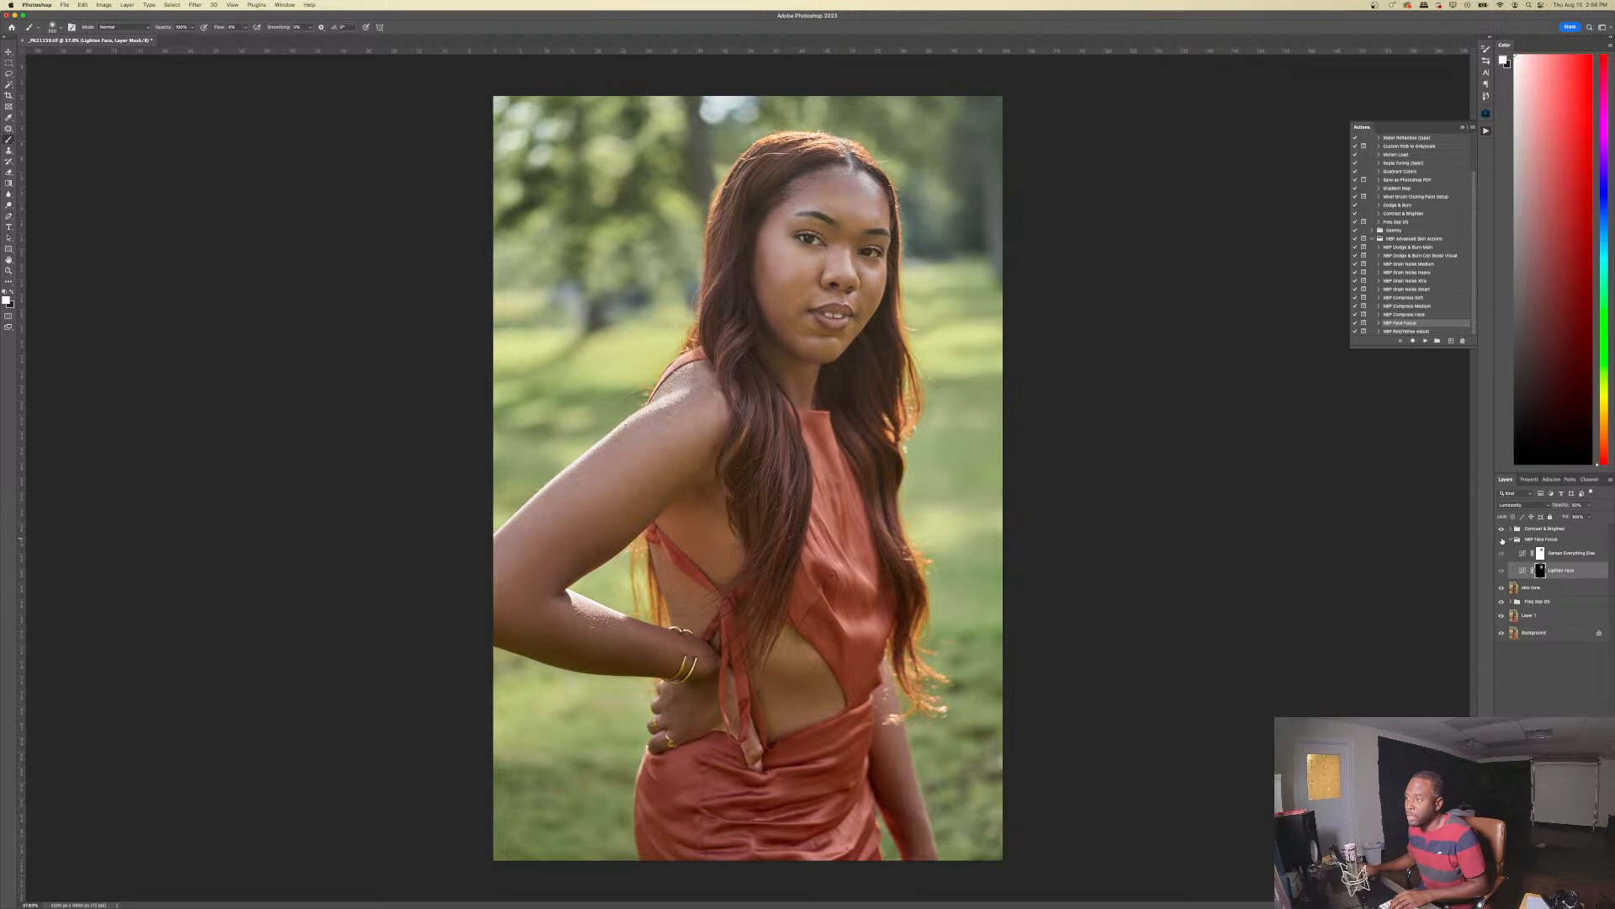
left_click(1502, 539)
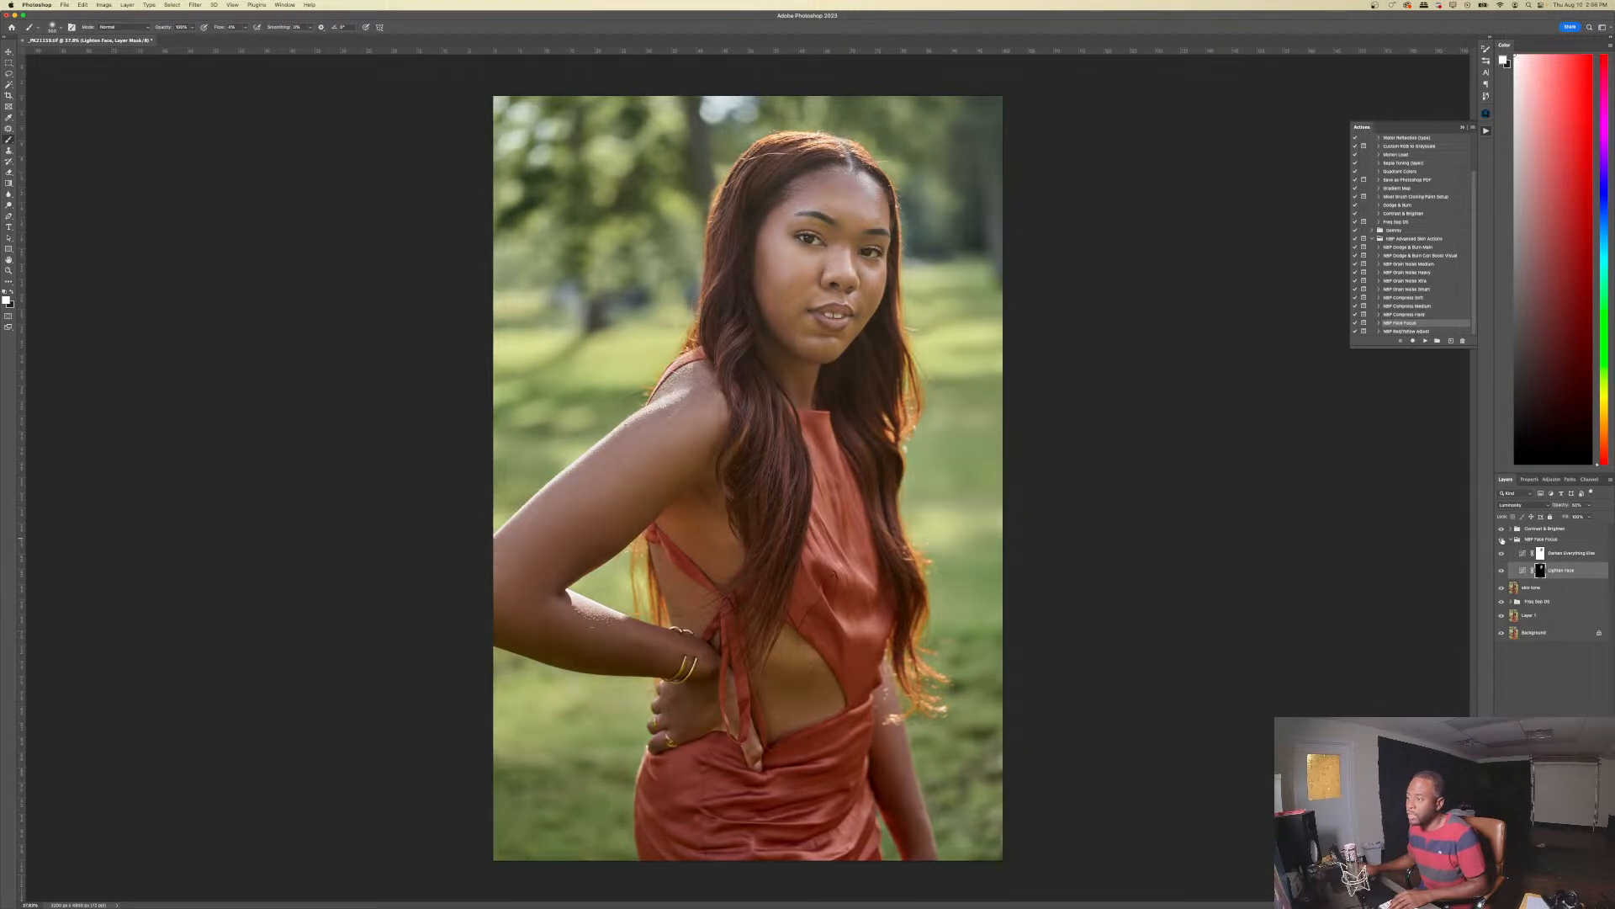
left_click(1502, 540)
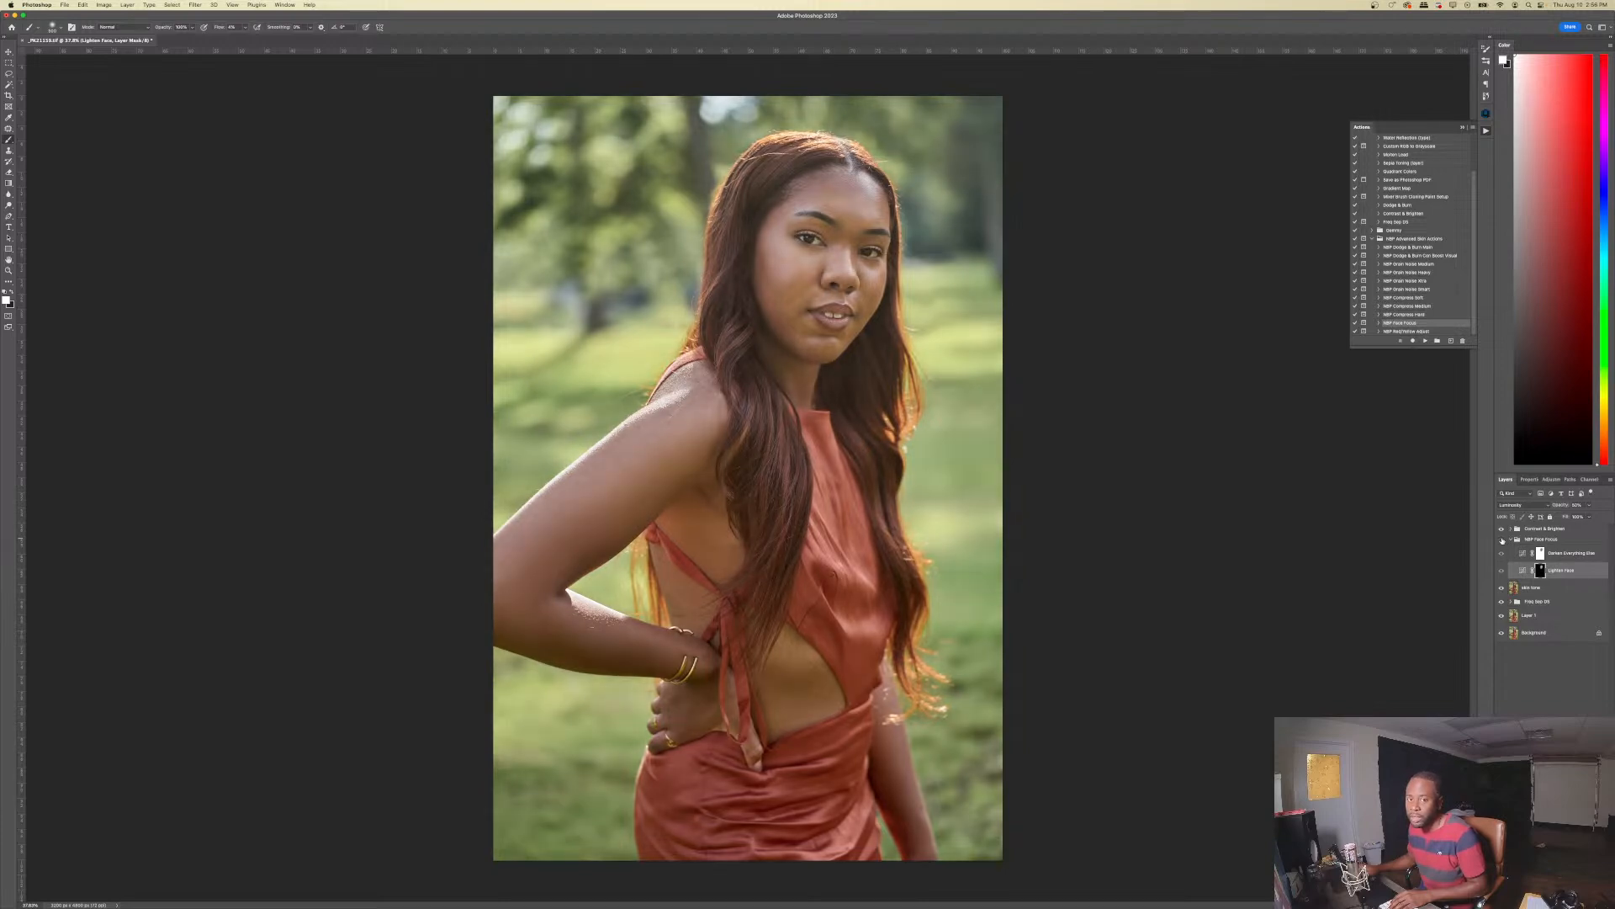
left_click(1502, 540)
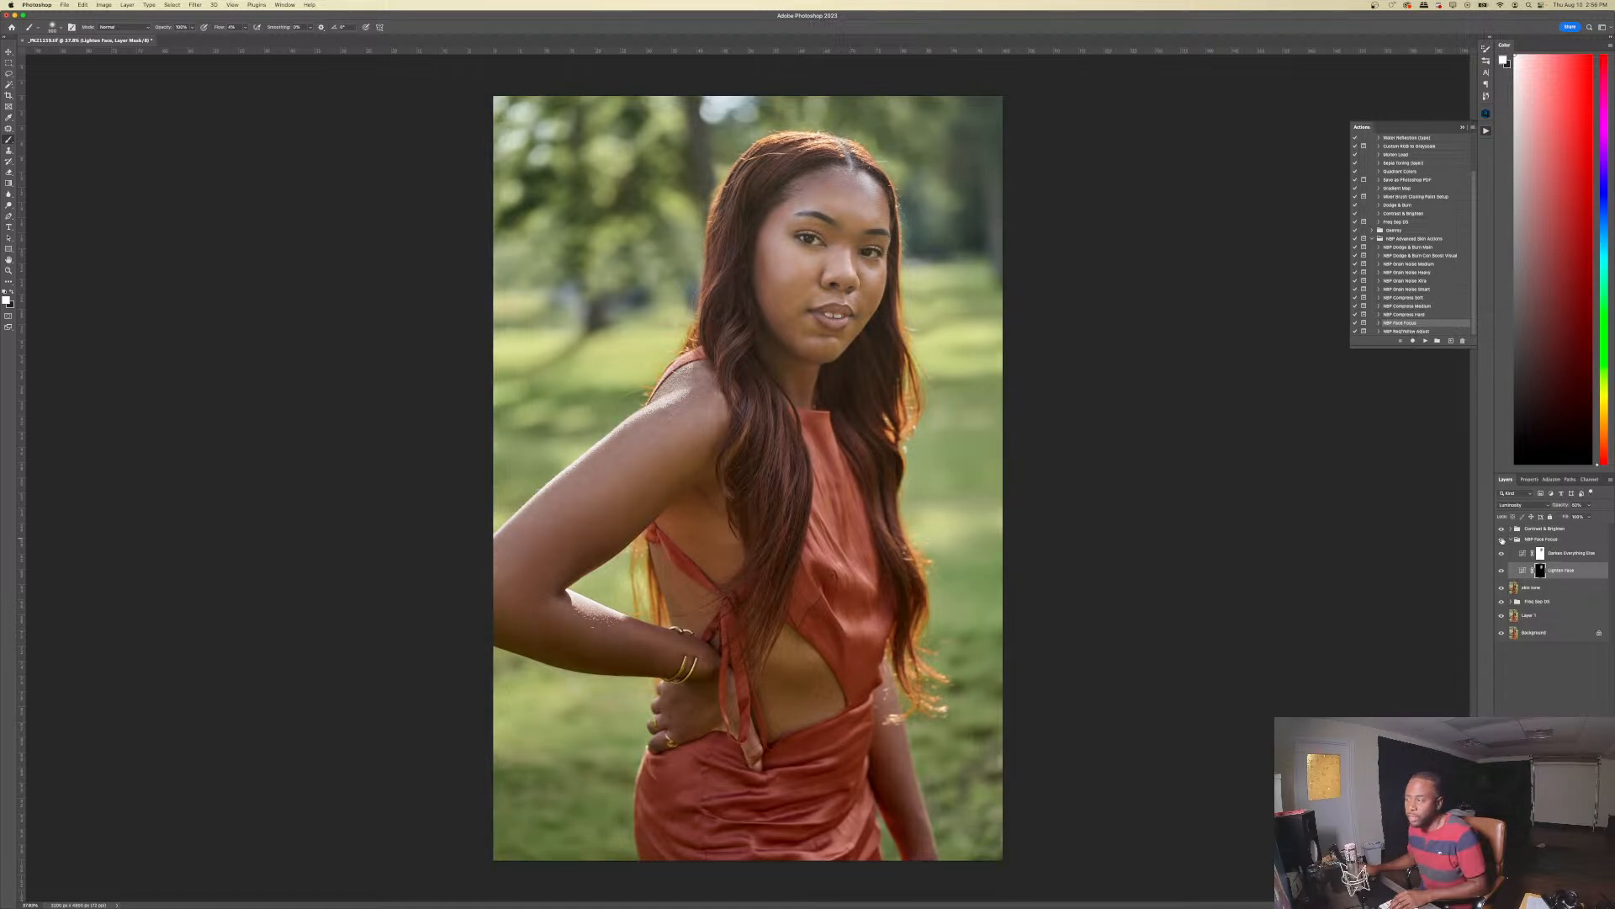
- Raise the opacity of the Lighten Face layer in the NBP Face Focus group
left_click(1570, 572)
left_click(1589, 505)
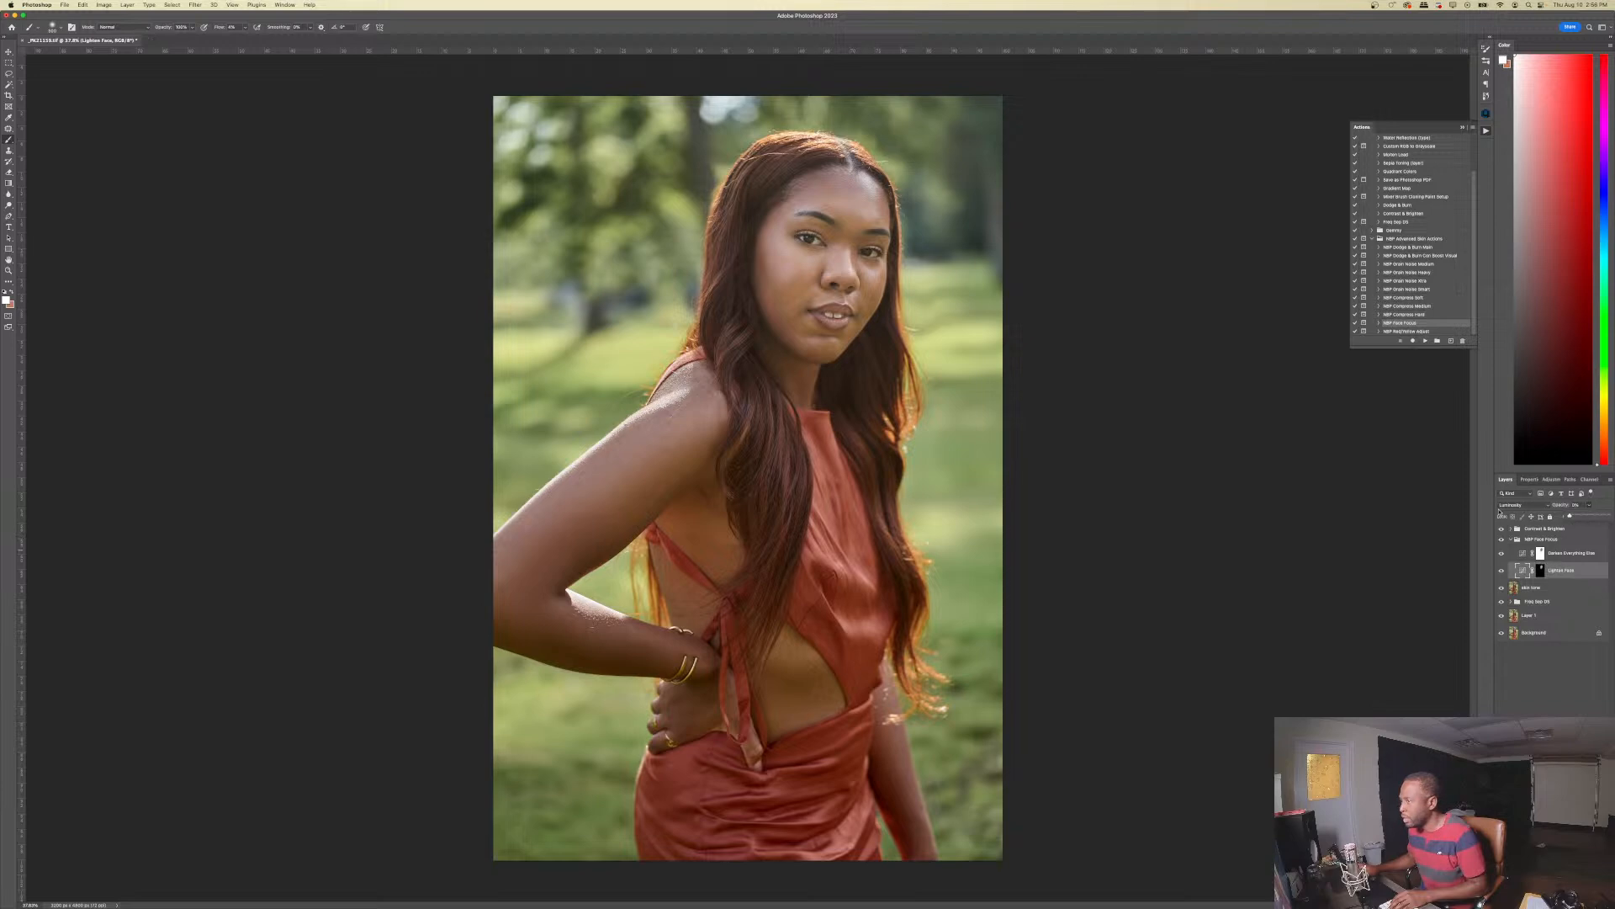
left_click_drag(1570, 516, 1578, 519)
- Raise the Darken Everything Else layer's opacity moderately and collapse the NBP Face Focus group
left_click(1540, 552)
left_click(1589, 505)
left_click_drag(1590, 516, 1599, 517)
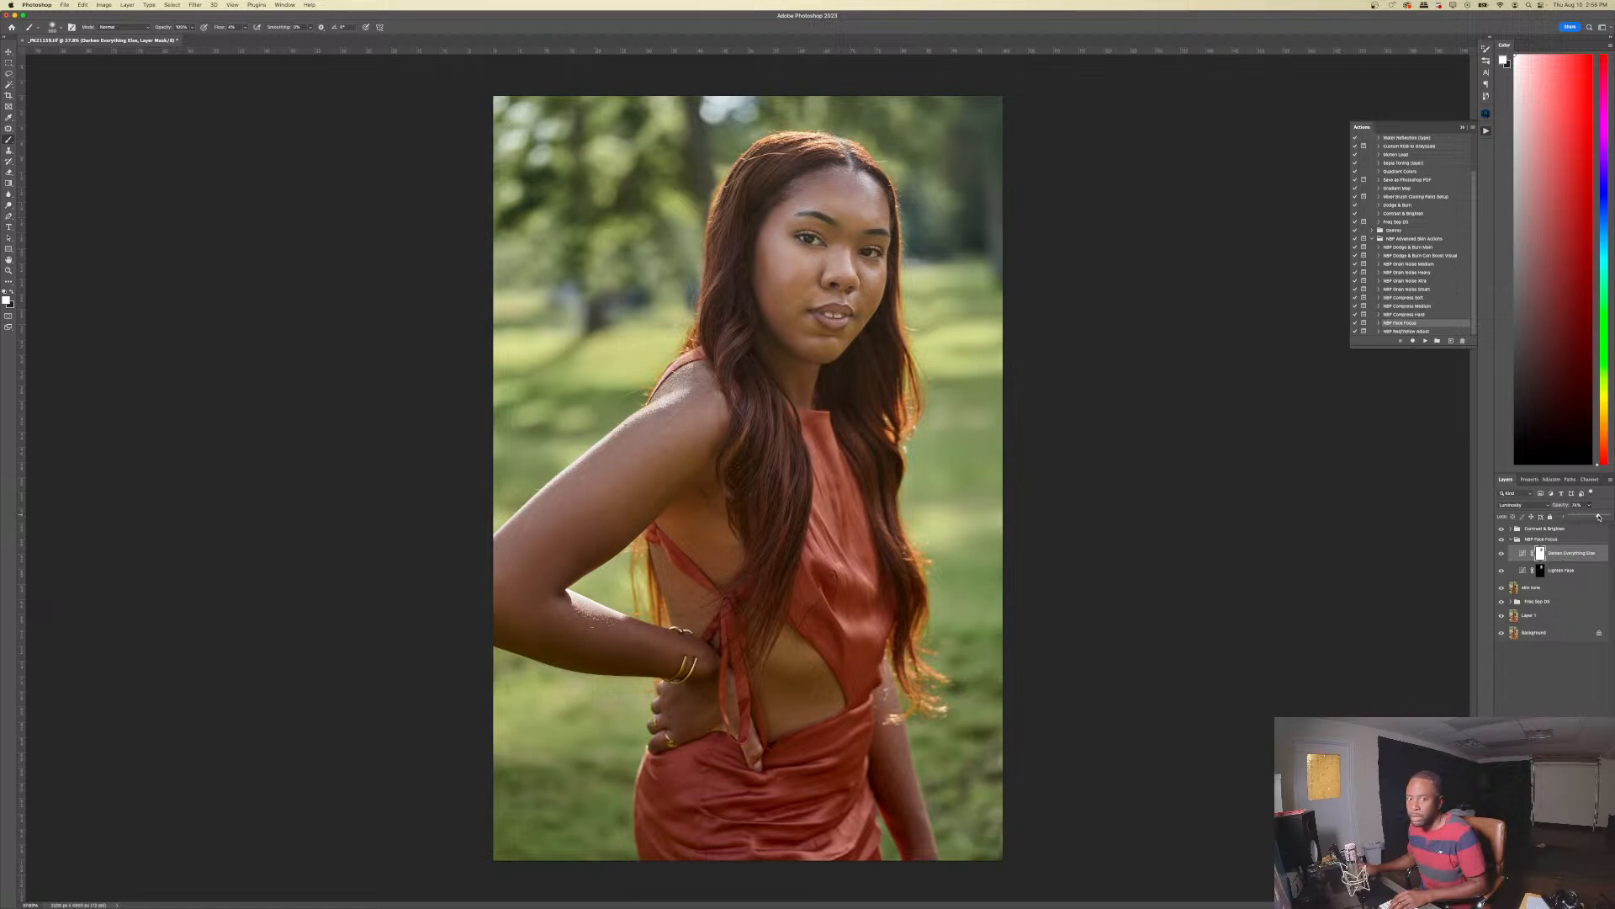
left_click_drag(1599, 517, 1596, 516)
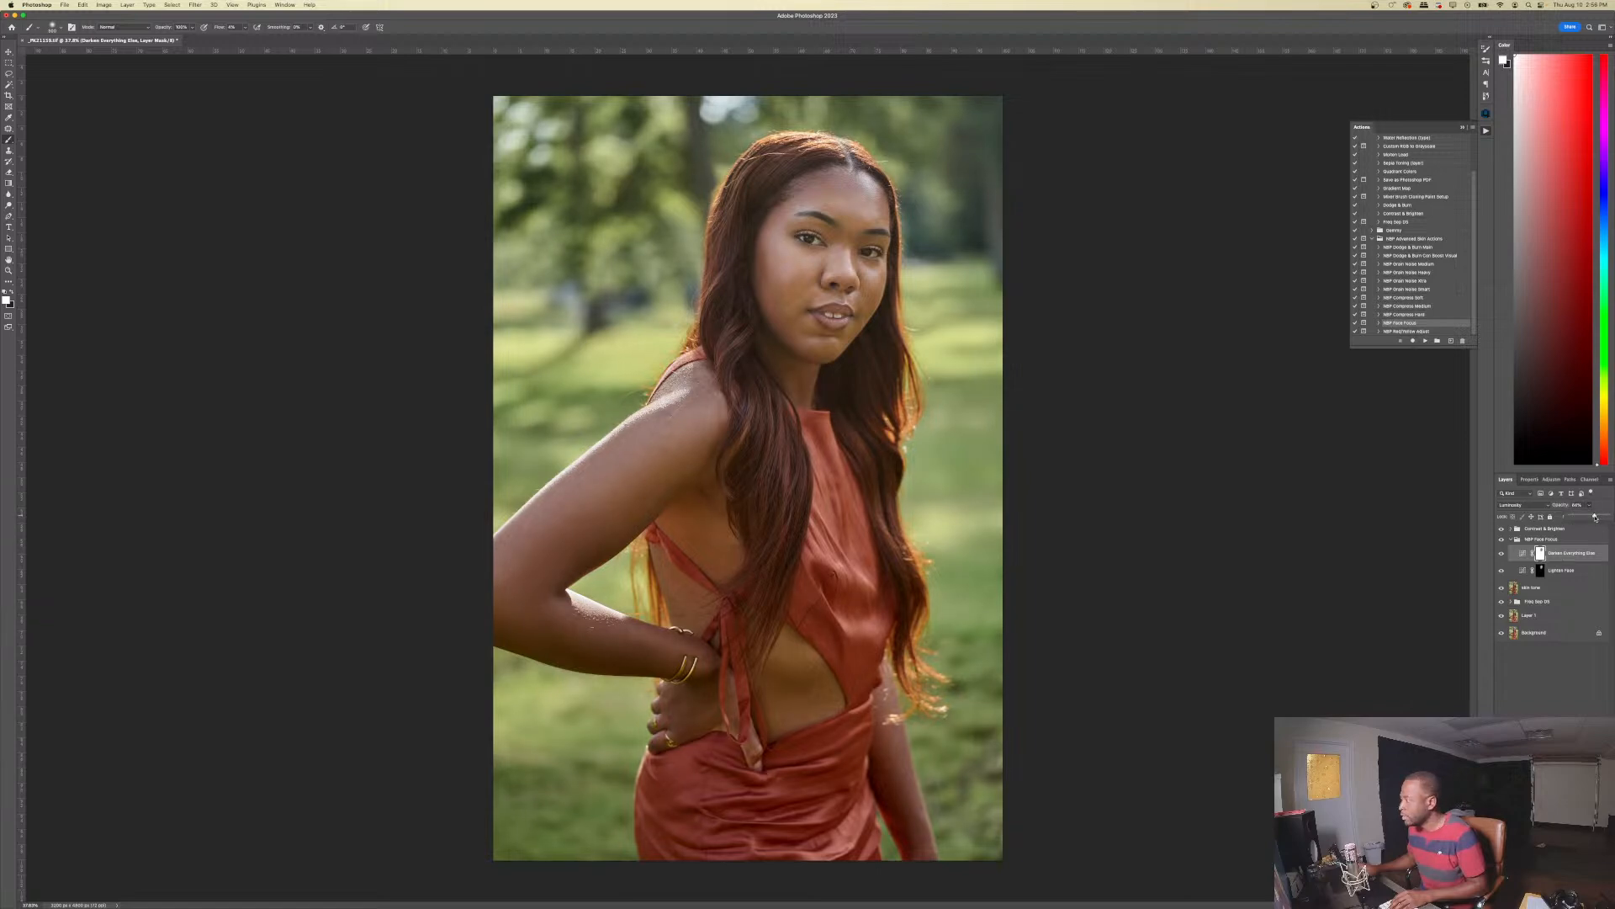
left_click(1601, 501)
left_click(1512, 540)
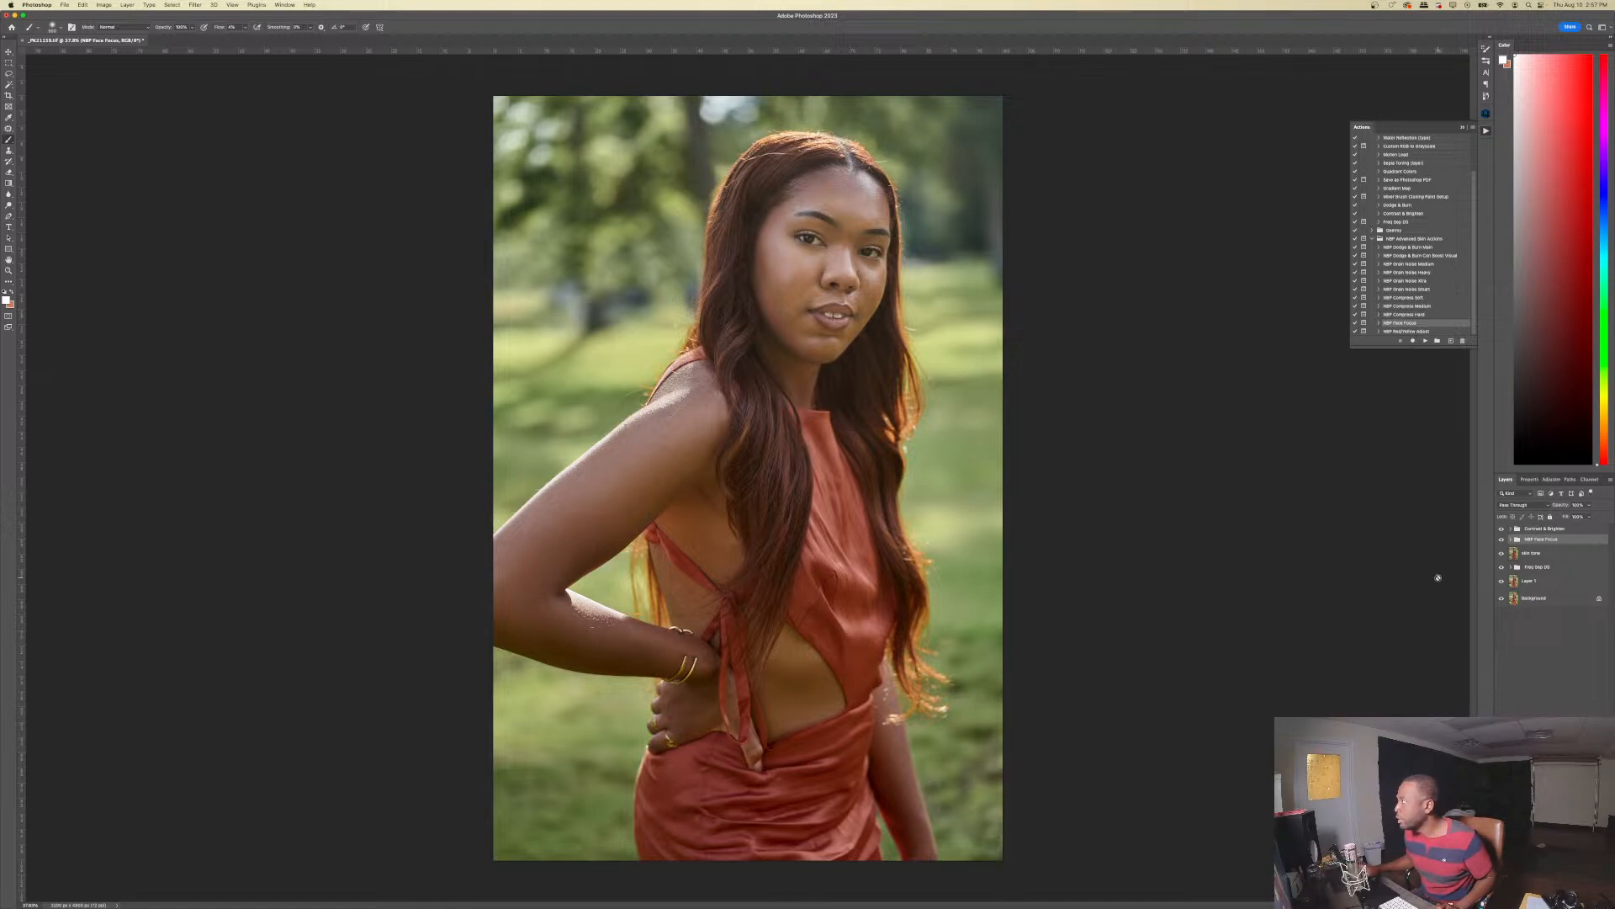
- Compare the original Background layer alone with the fully retouched portrait several times
left_click(1502, 599, "alt")
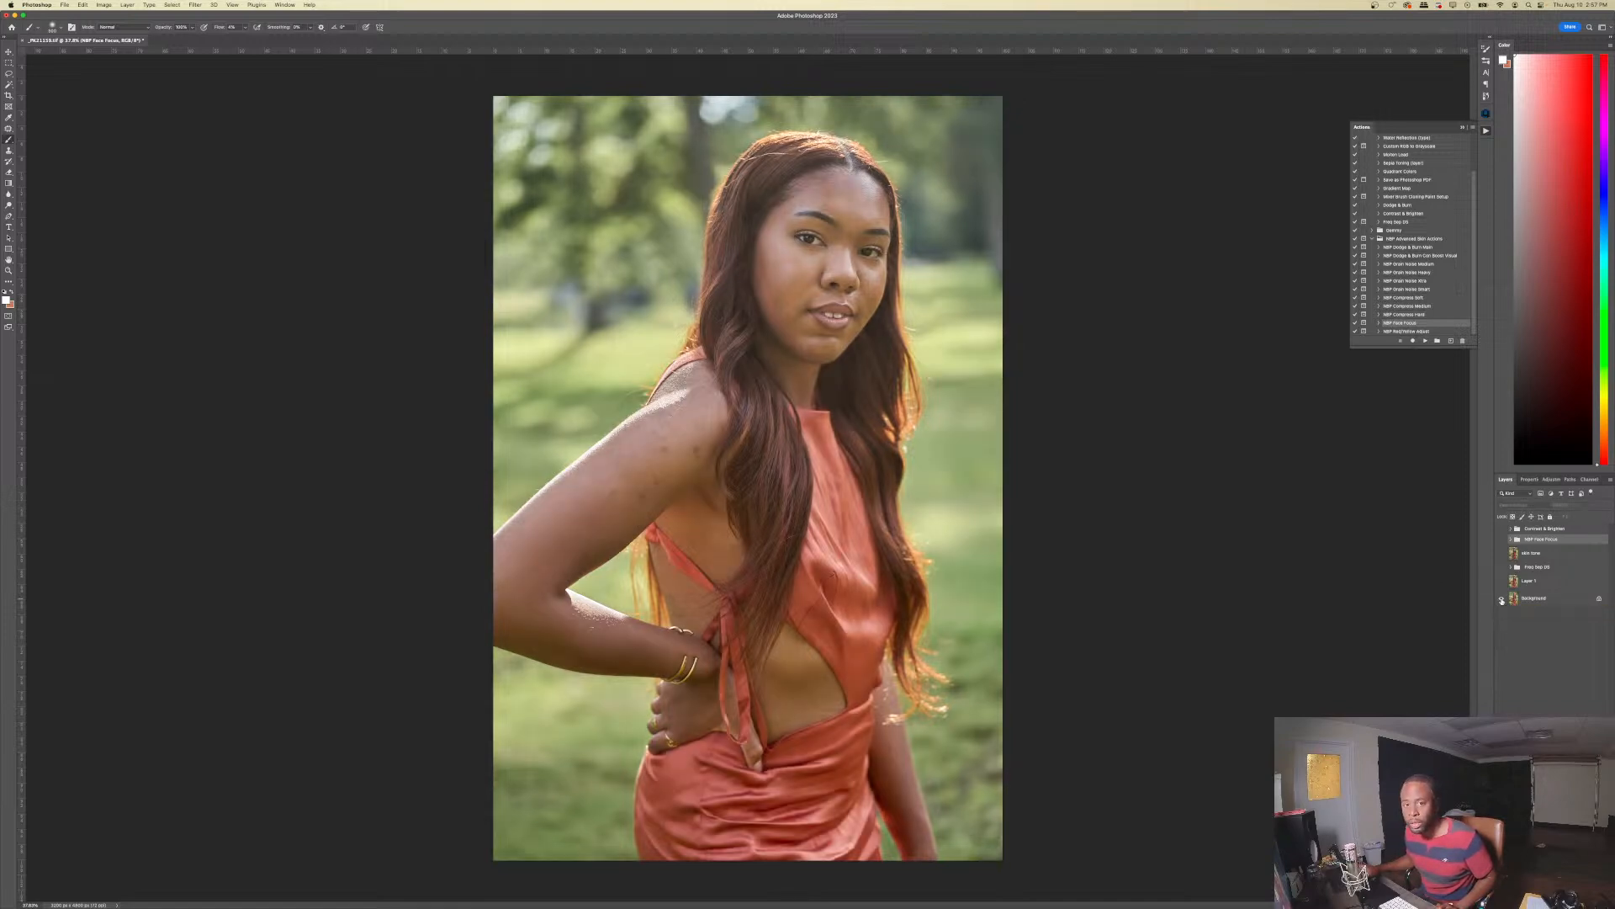
left_click(1502, 598, "alt")
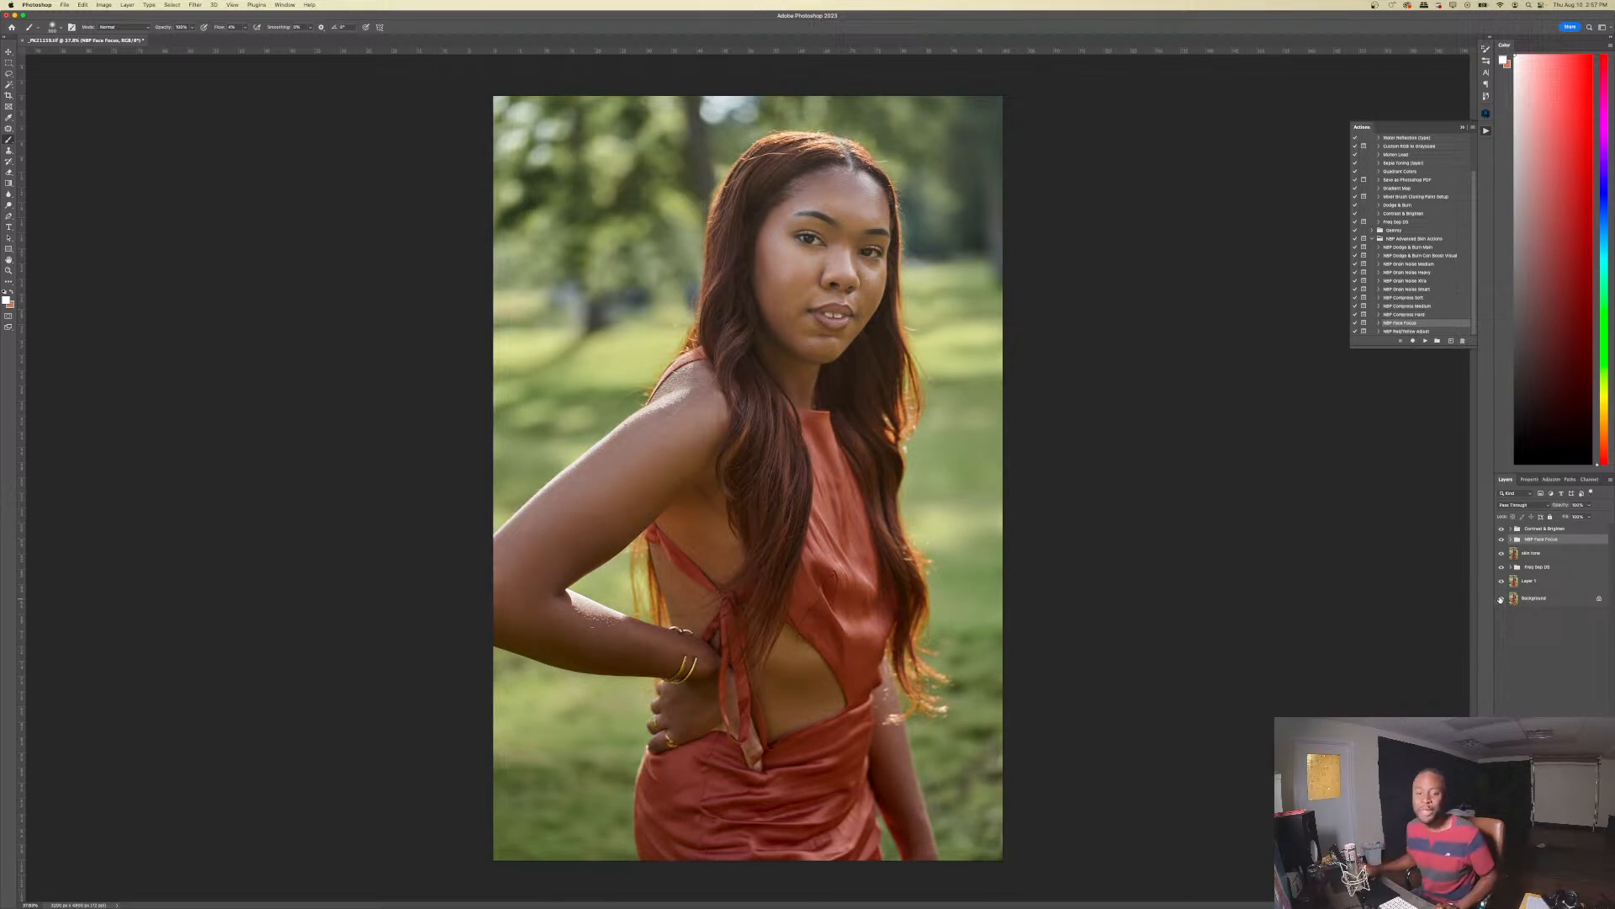
left_click(1501, 599, "alt")
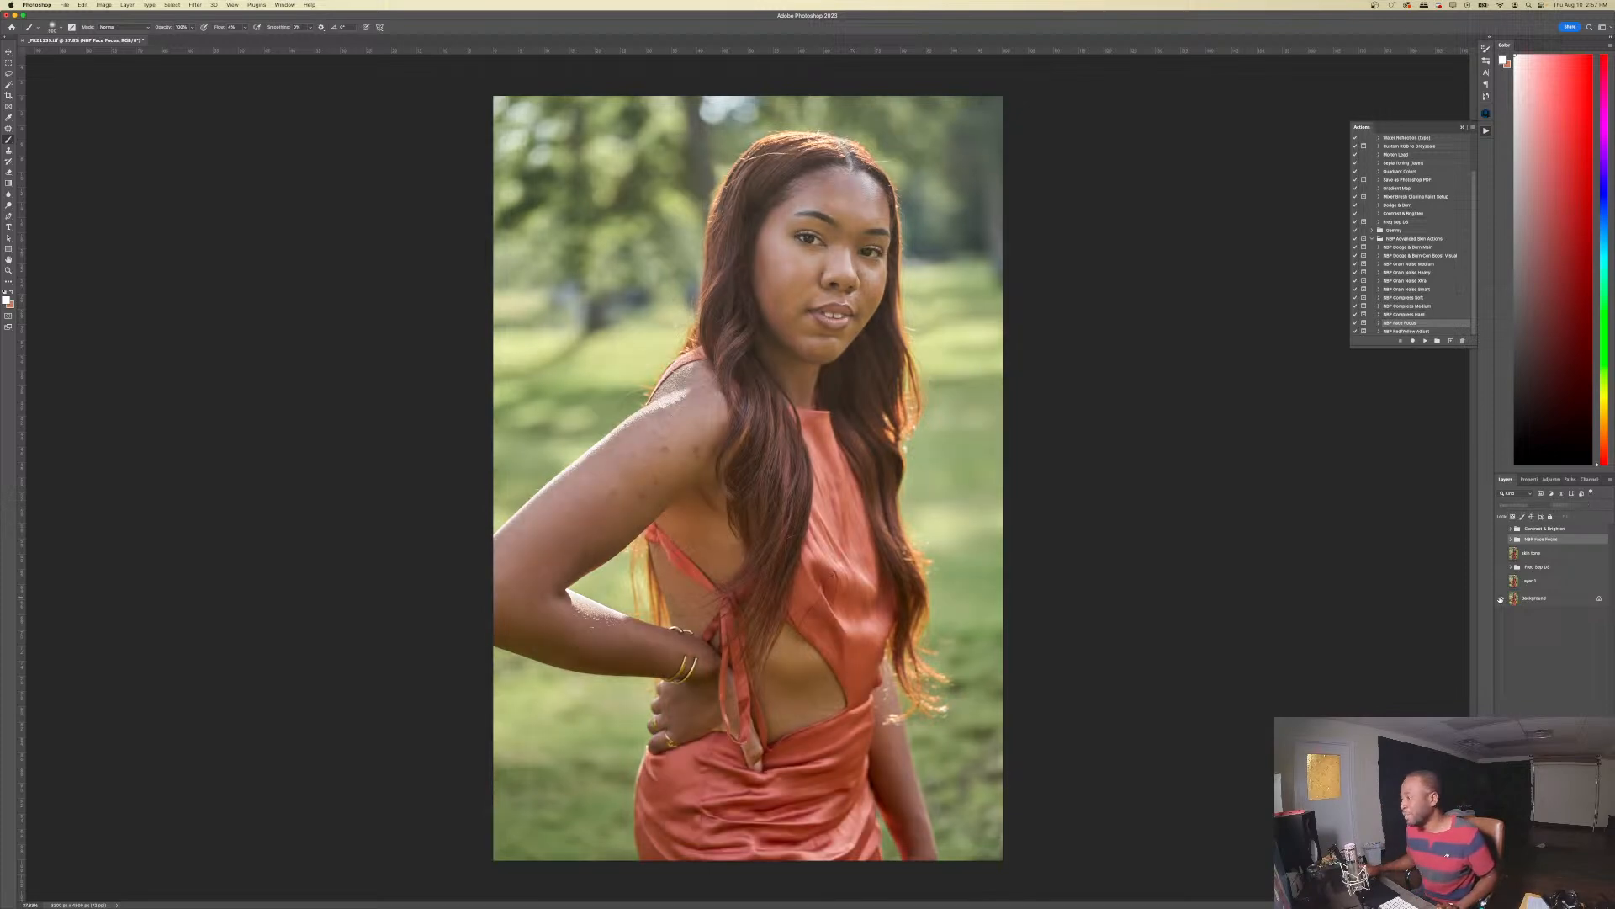
left_click(1501, 598, "alt")
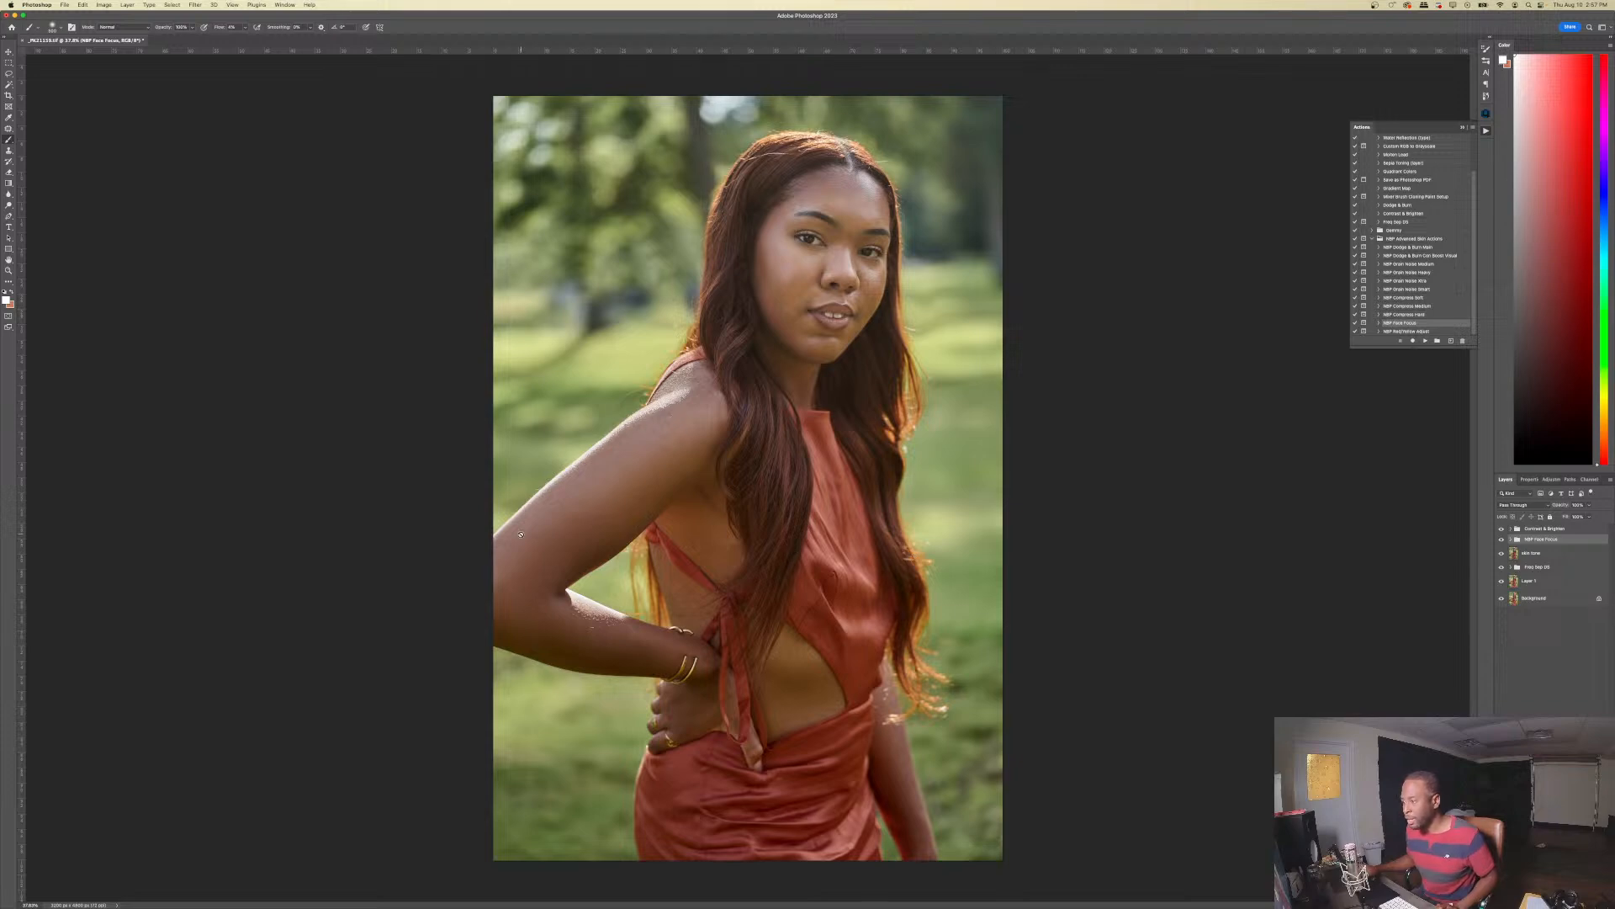
left_click(1501, 598, "alt")
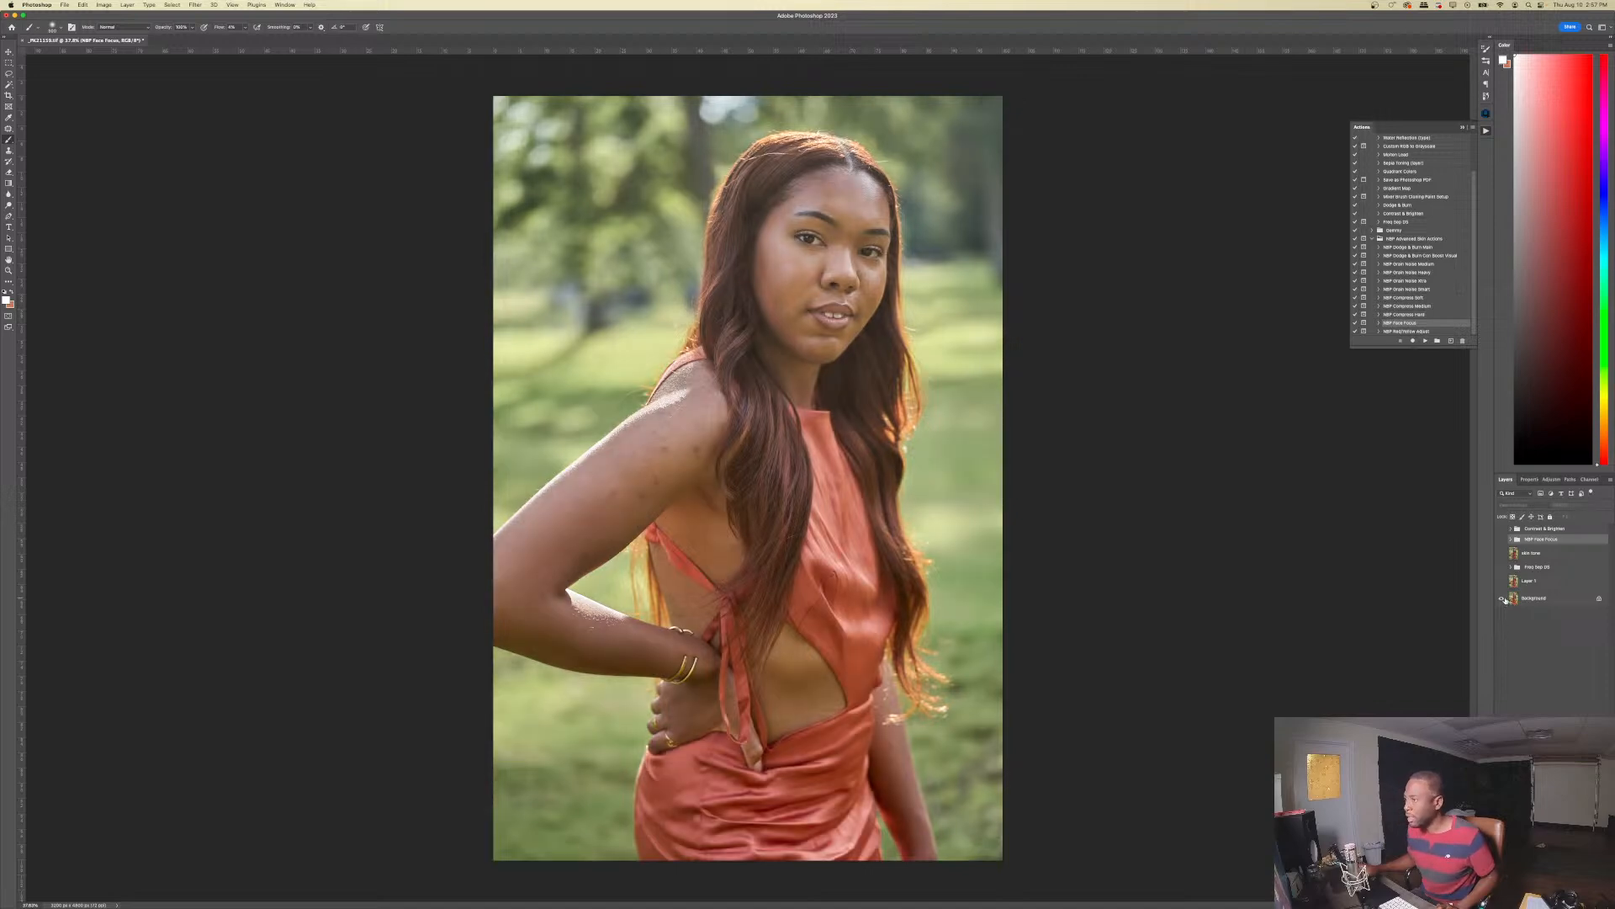
left_click(1501, 598, "alt")
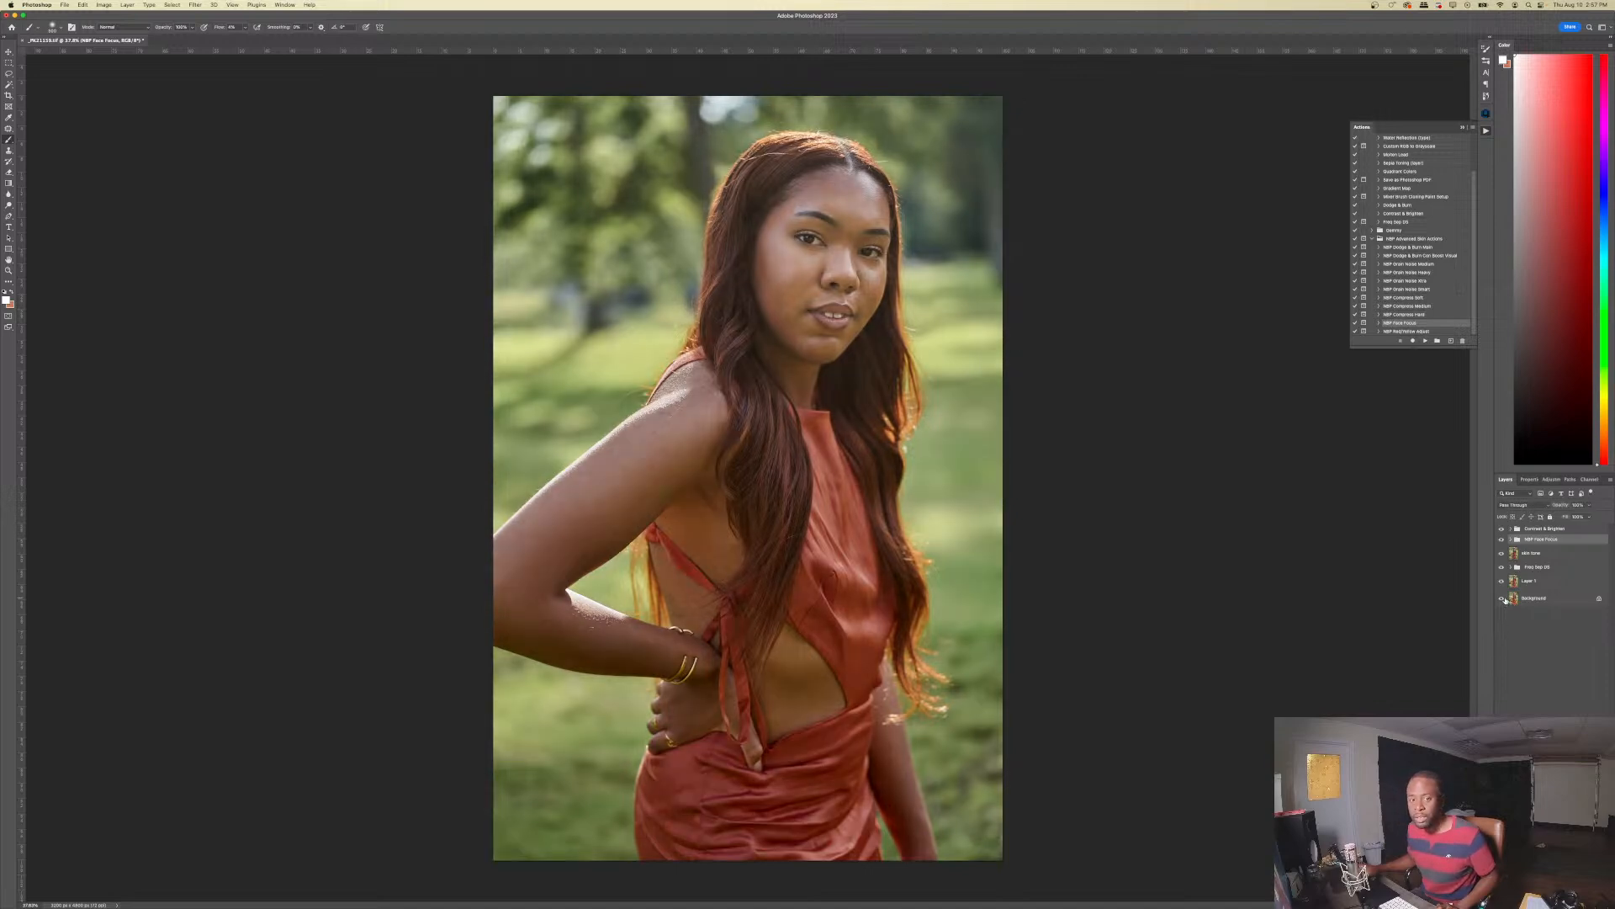